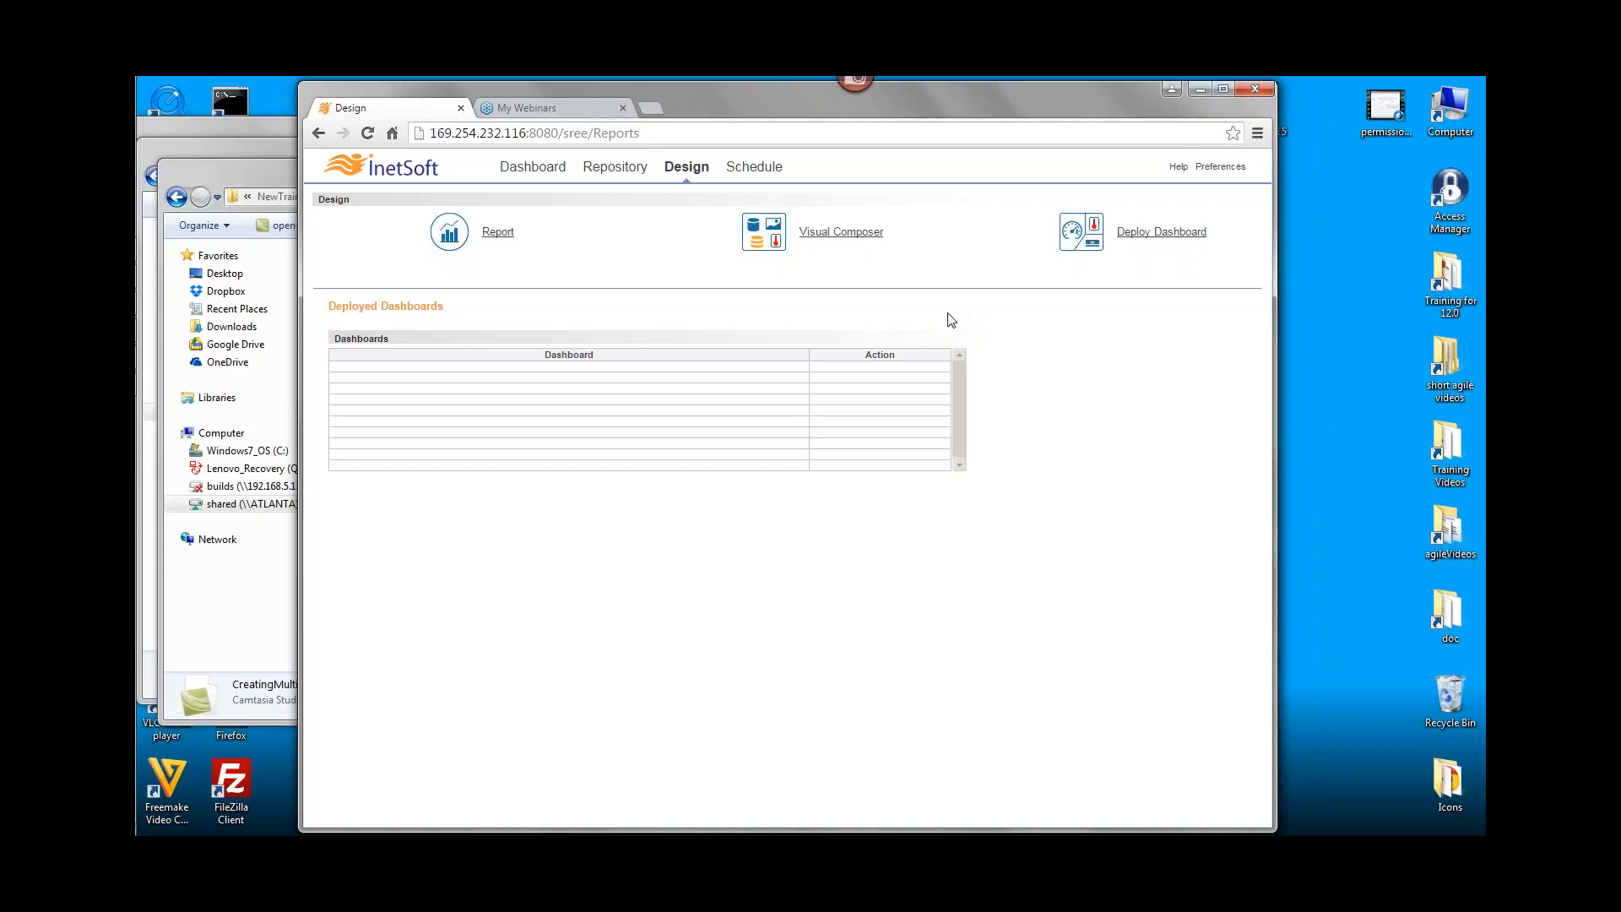
Step: Open Visual Composer and create a new viewsheet based on the Order Model of the Orders data source
click(837, 233)
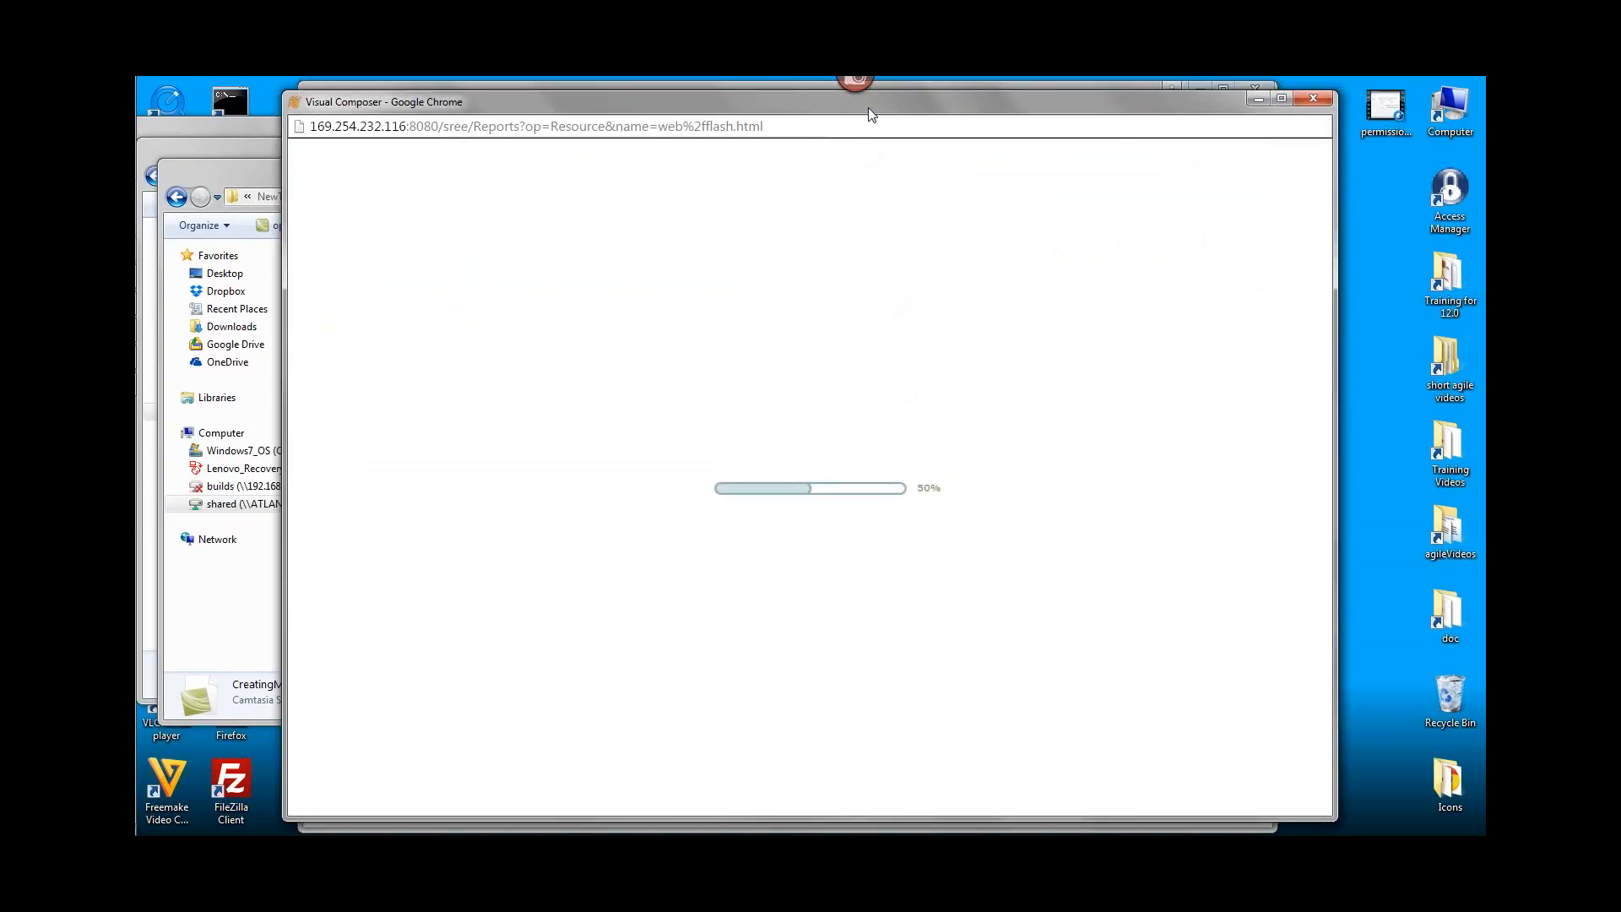
double_click(868, 105)
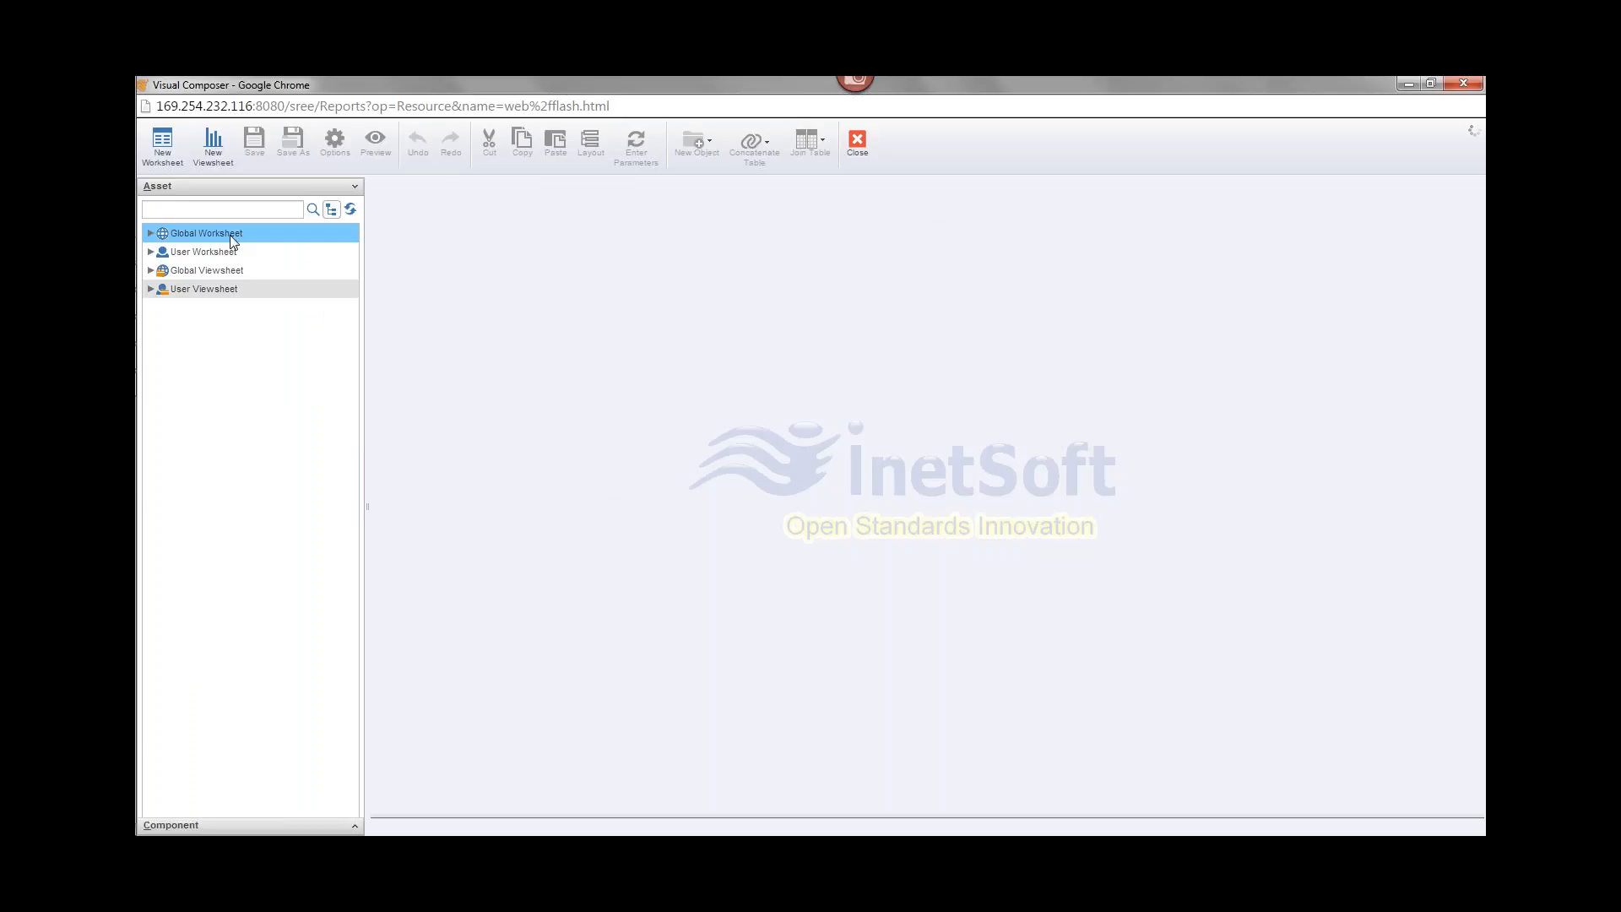
click(219, 157)
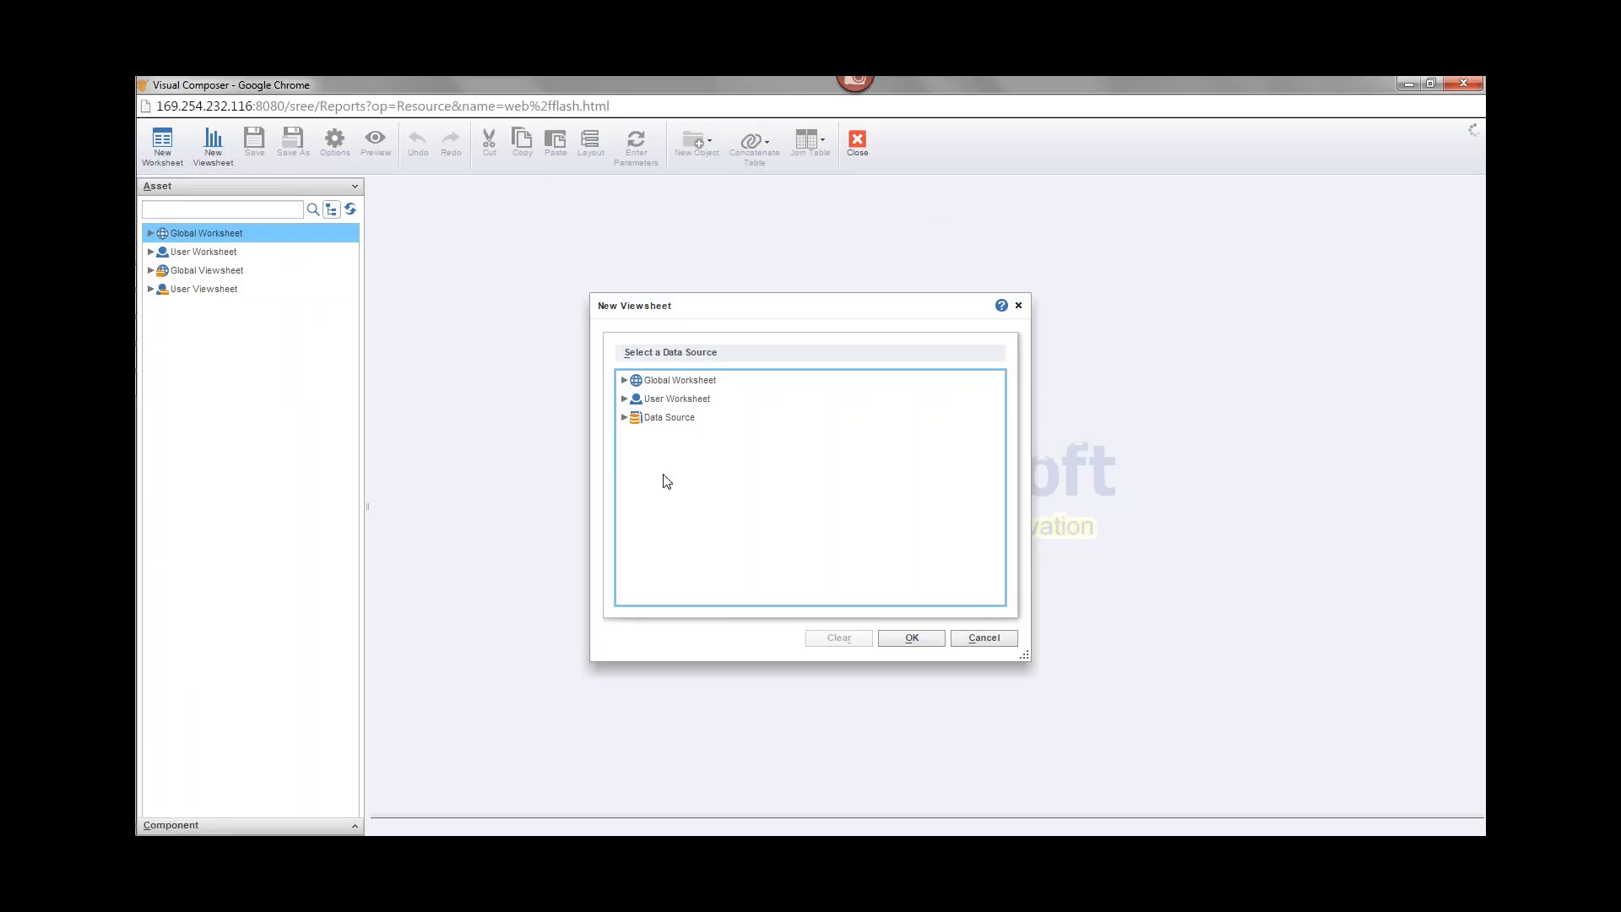
click(624, 417)
click(639, 455)
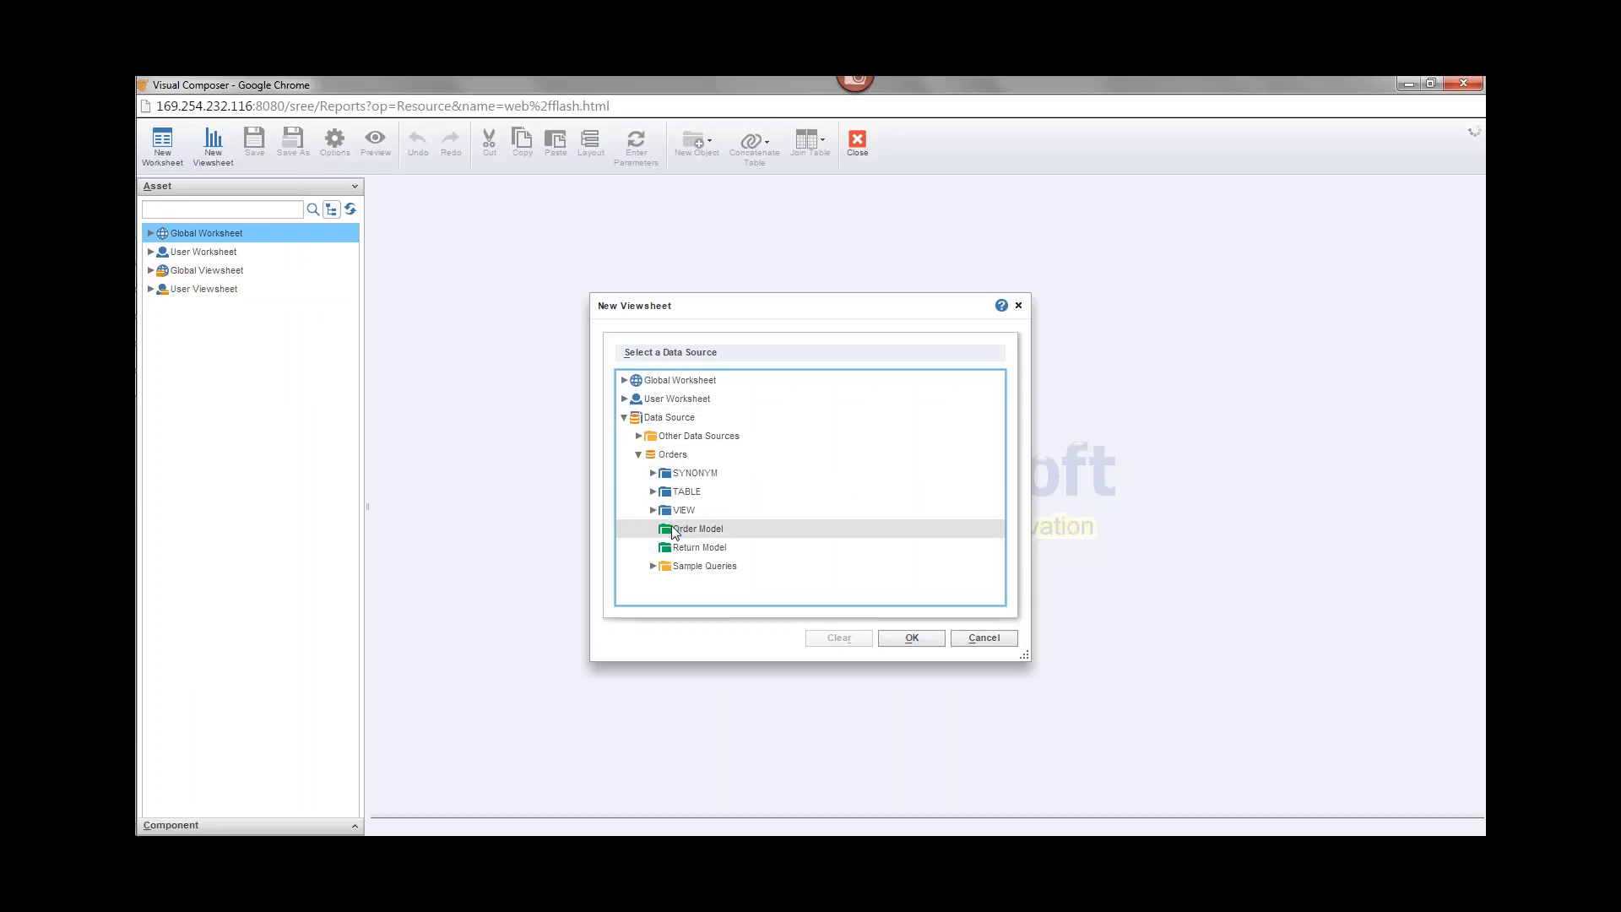
click(674, 531)
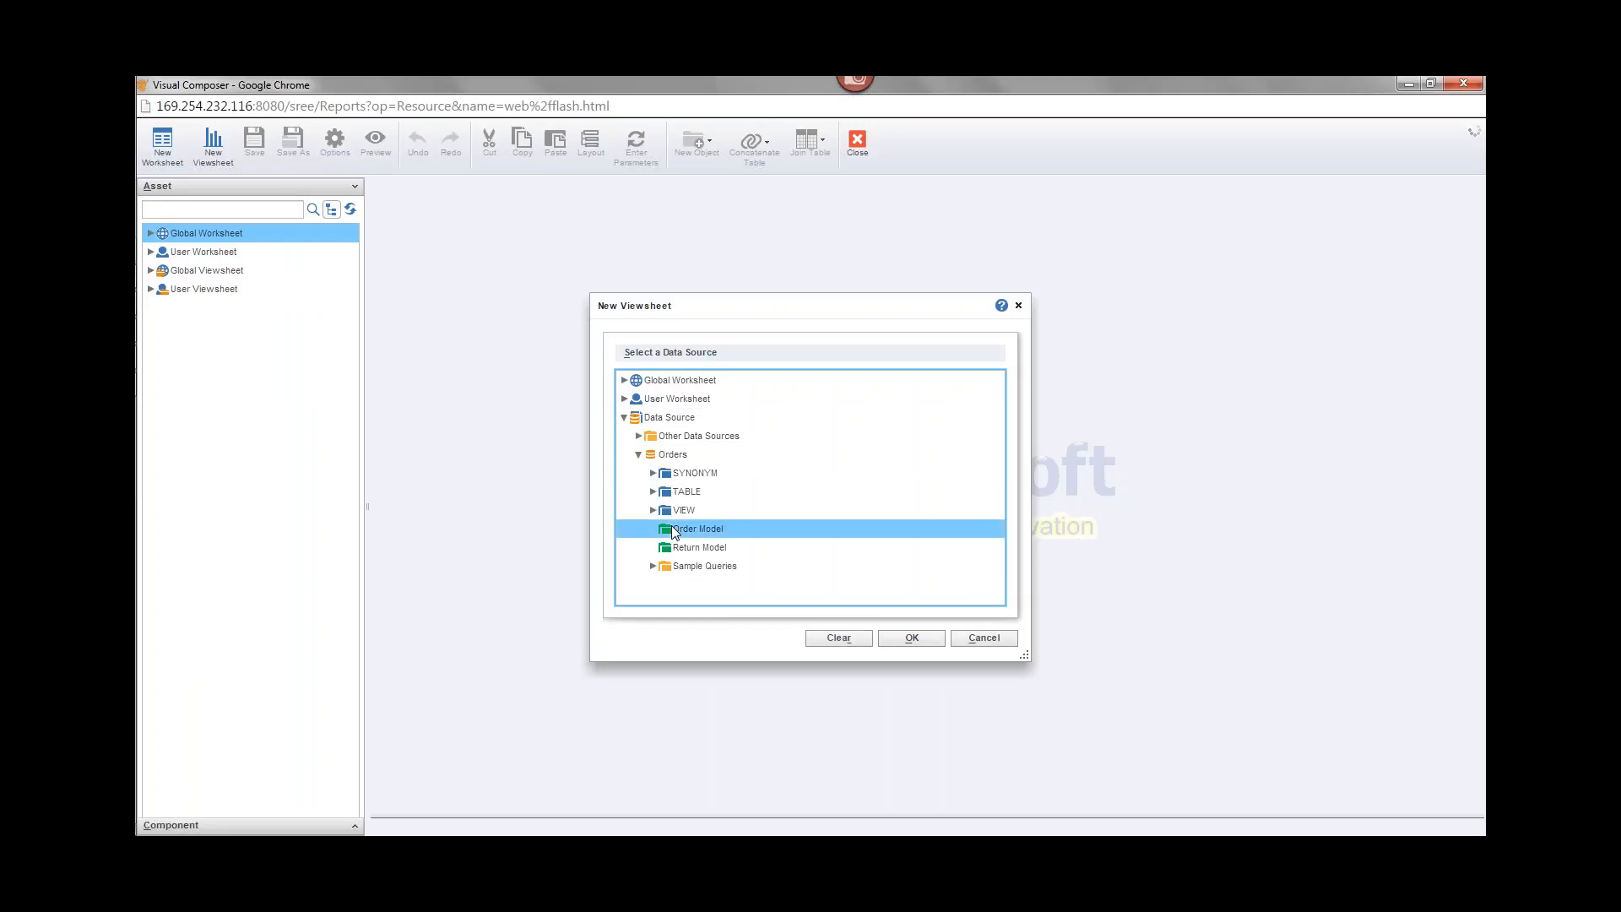
click(911, 637)
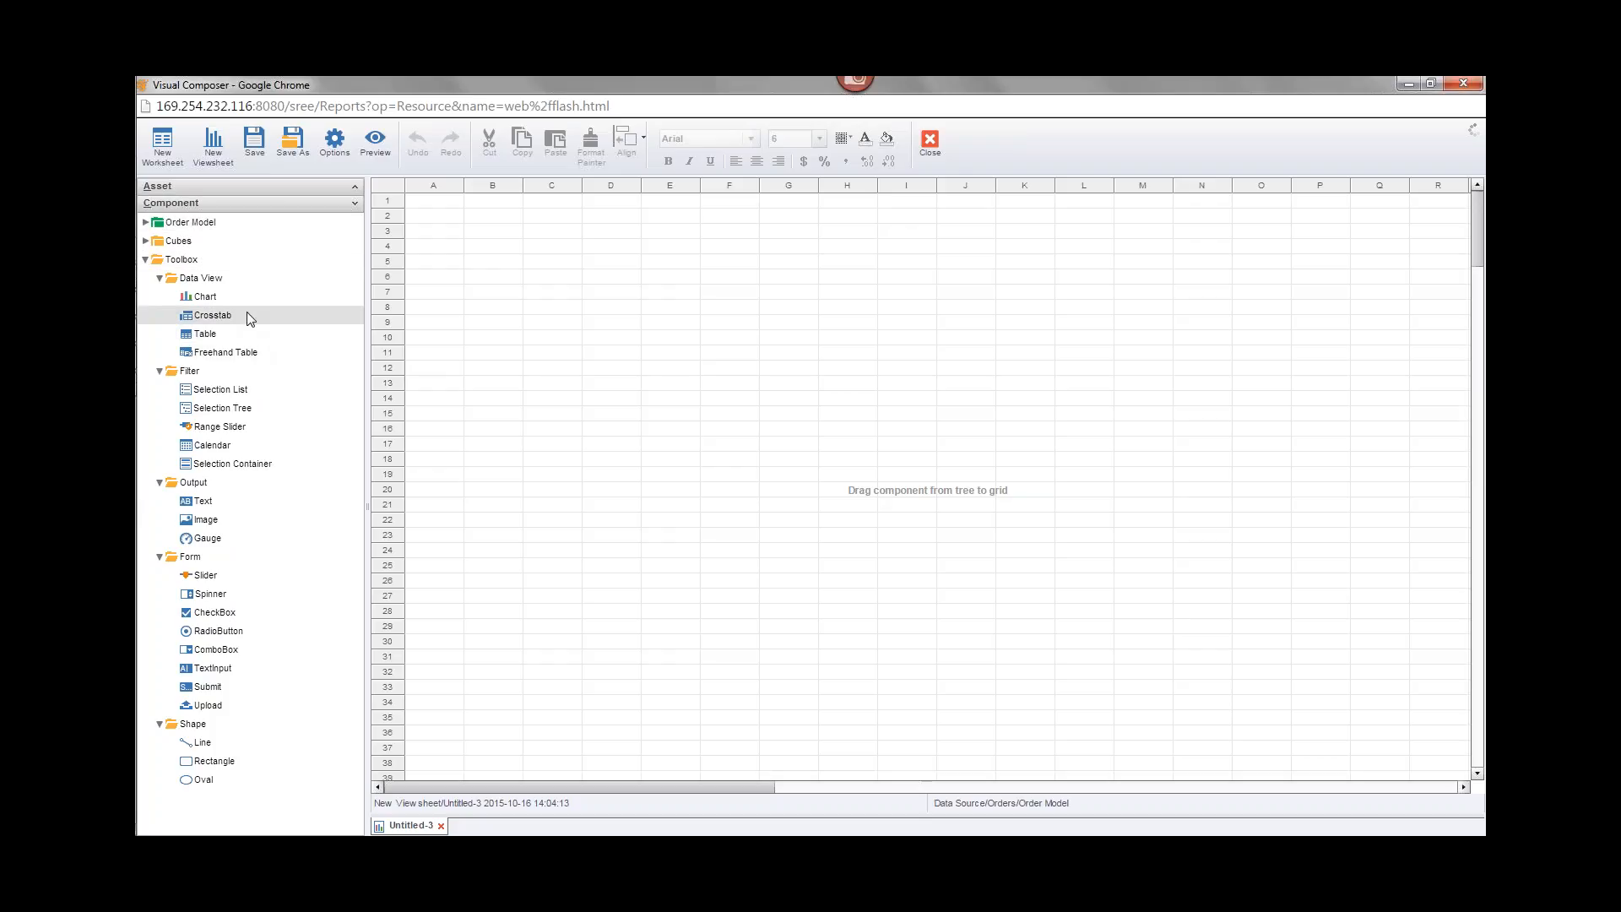
Step: Add a crosstab to the viewsheet, briefly view its empty editor, and reposition the table to start at column C, row 7
drag(247, 312, 500, 253)
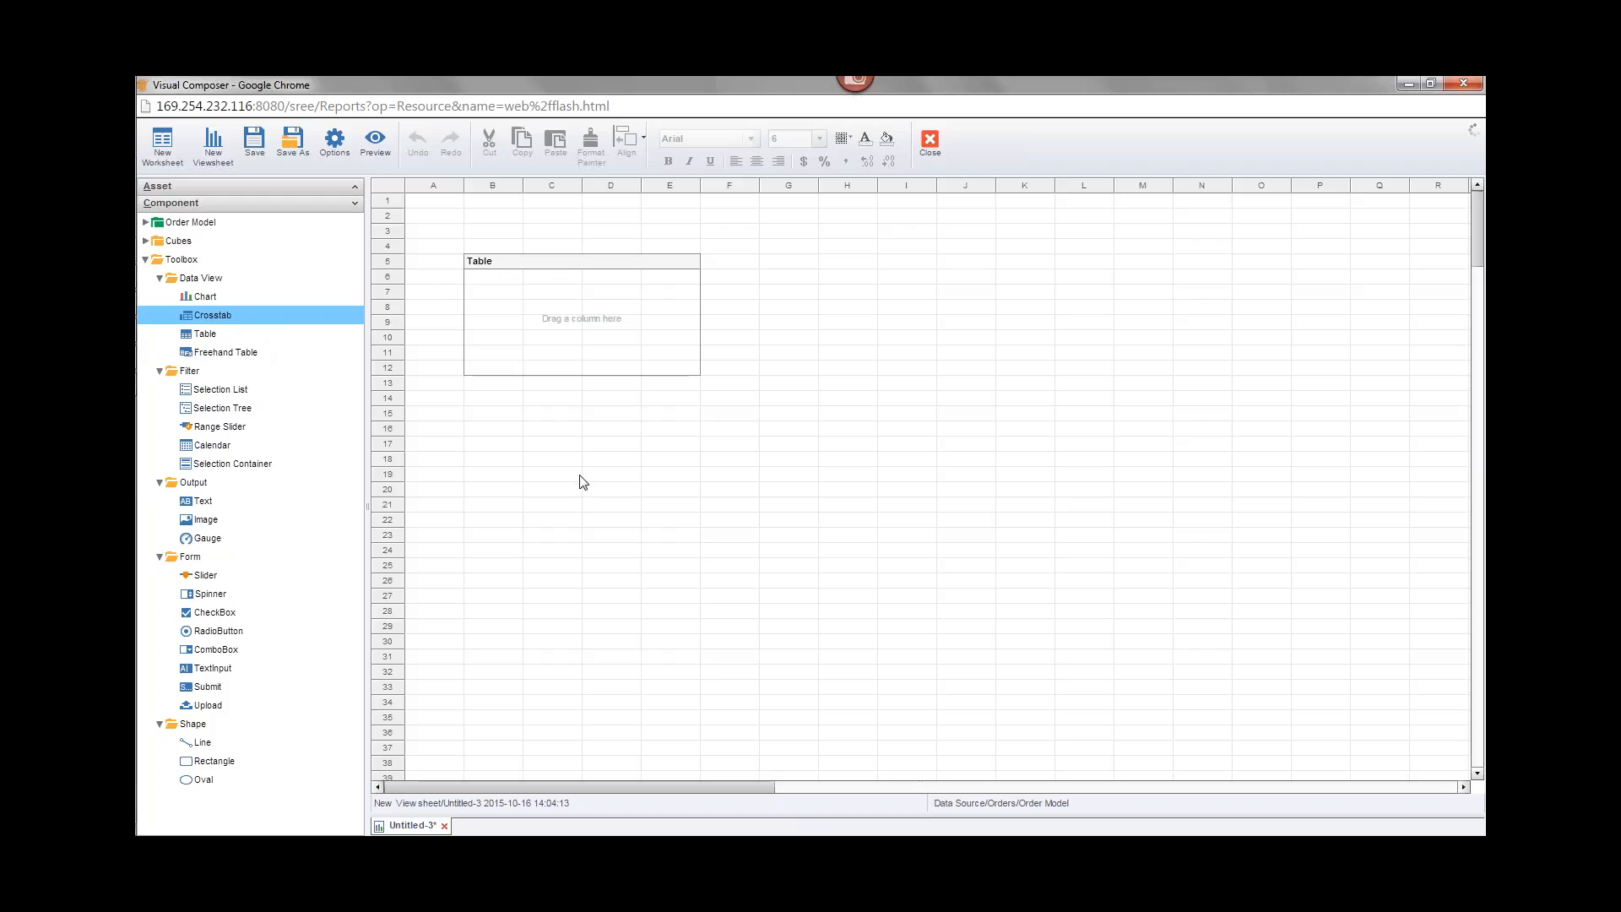
double_click(521, 328)
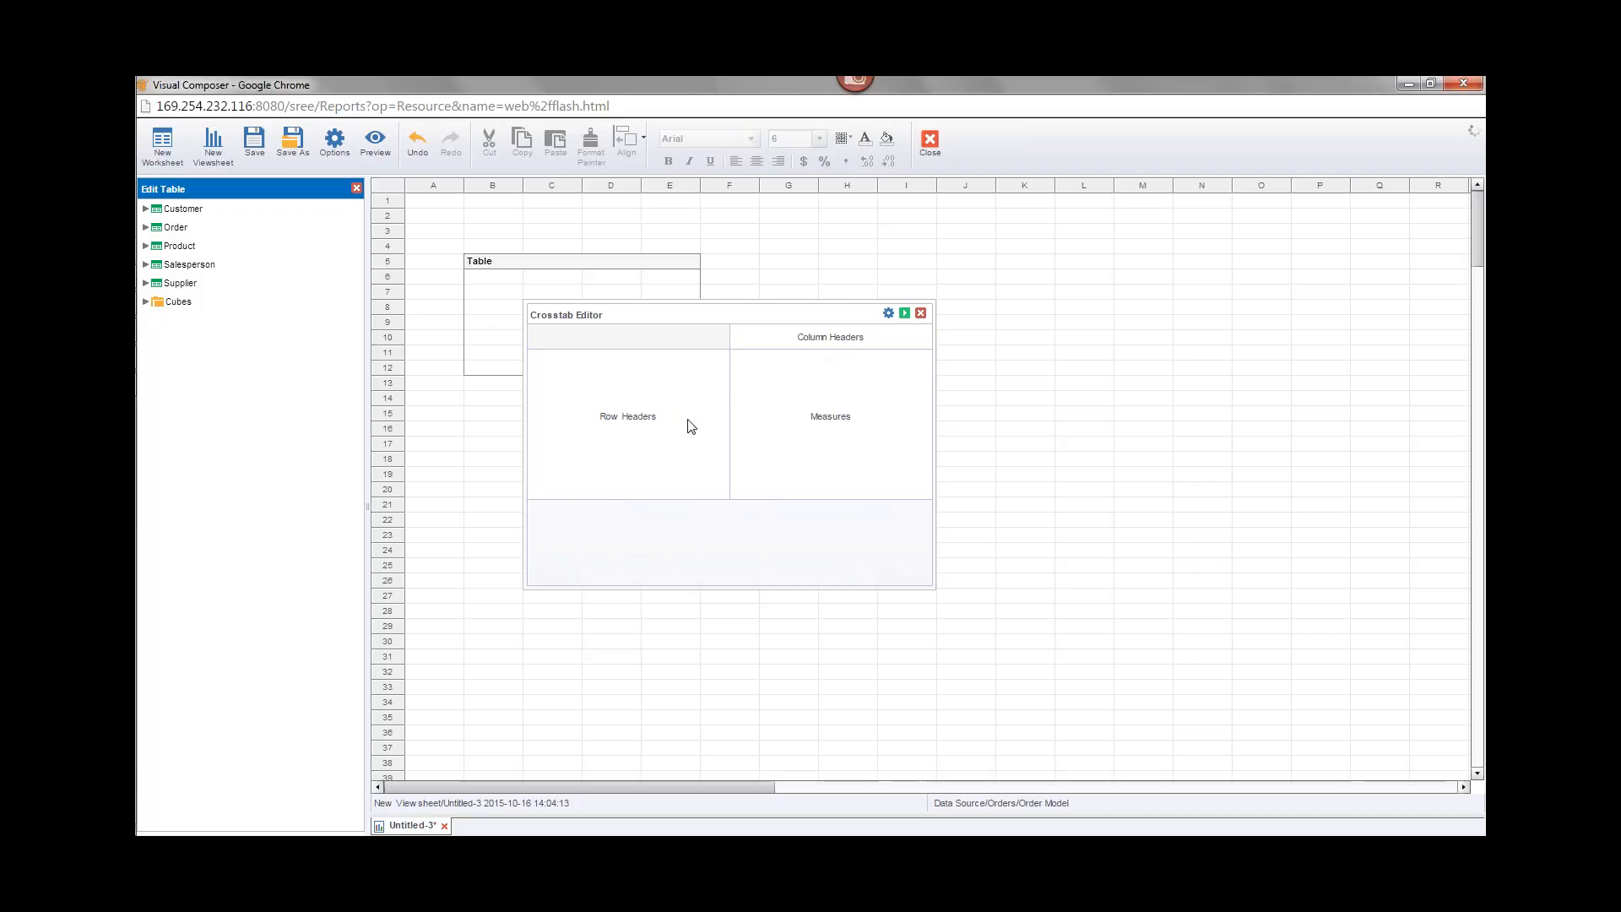
click(920, 313)
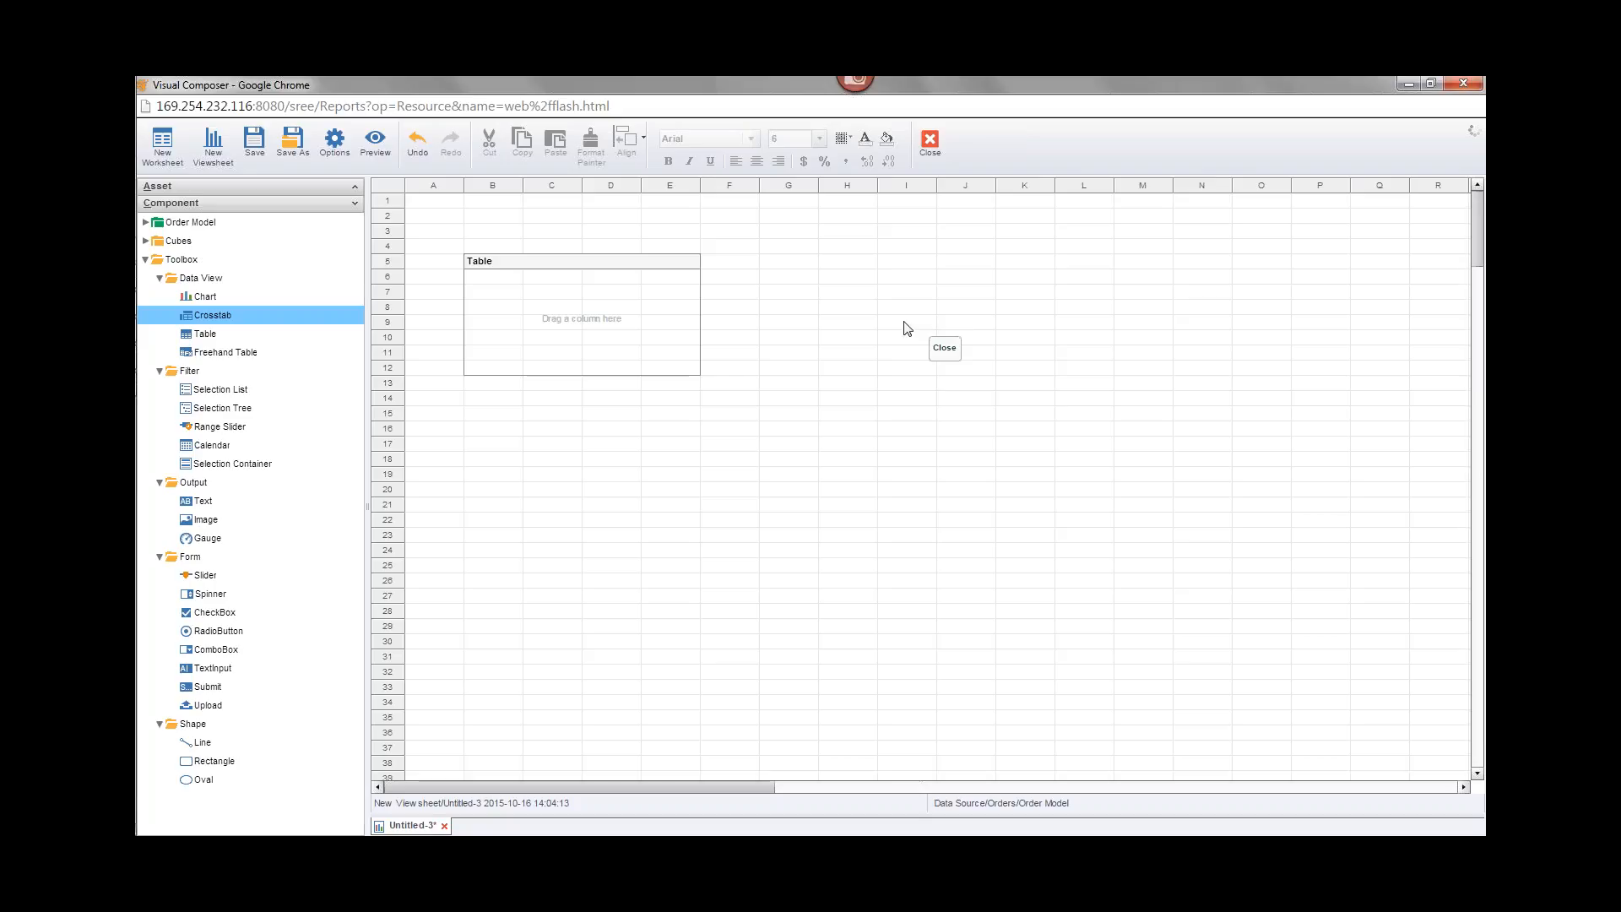
drag(561, 260, 623, 292)
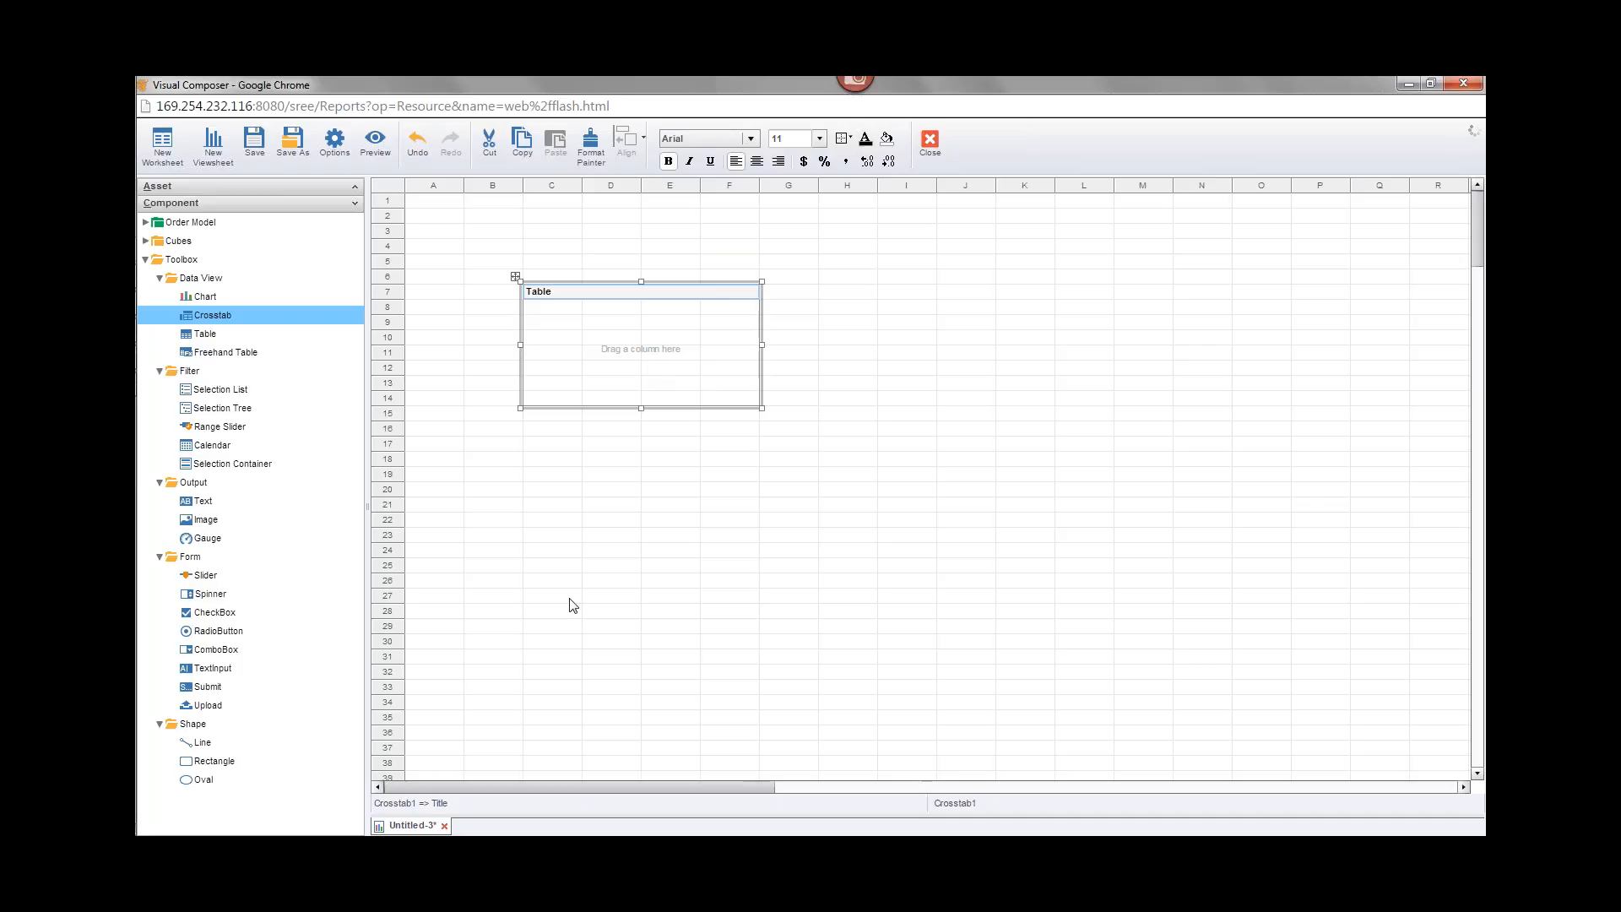
mouse_move(723, 344)
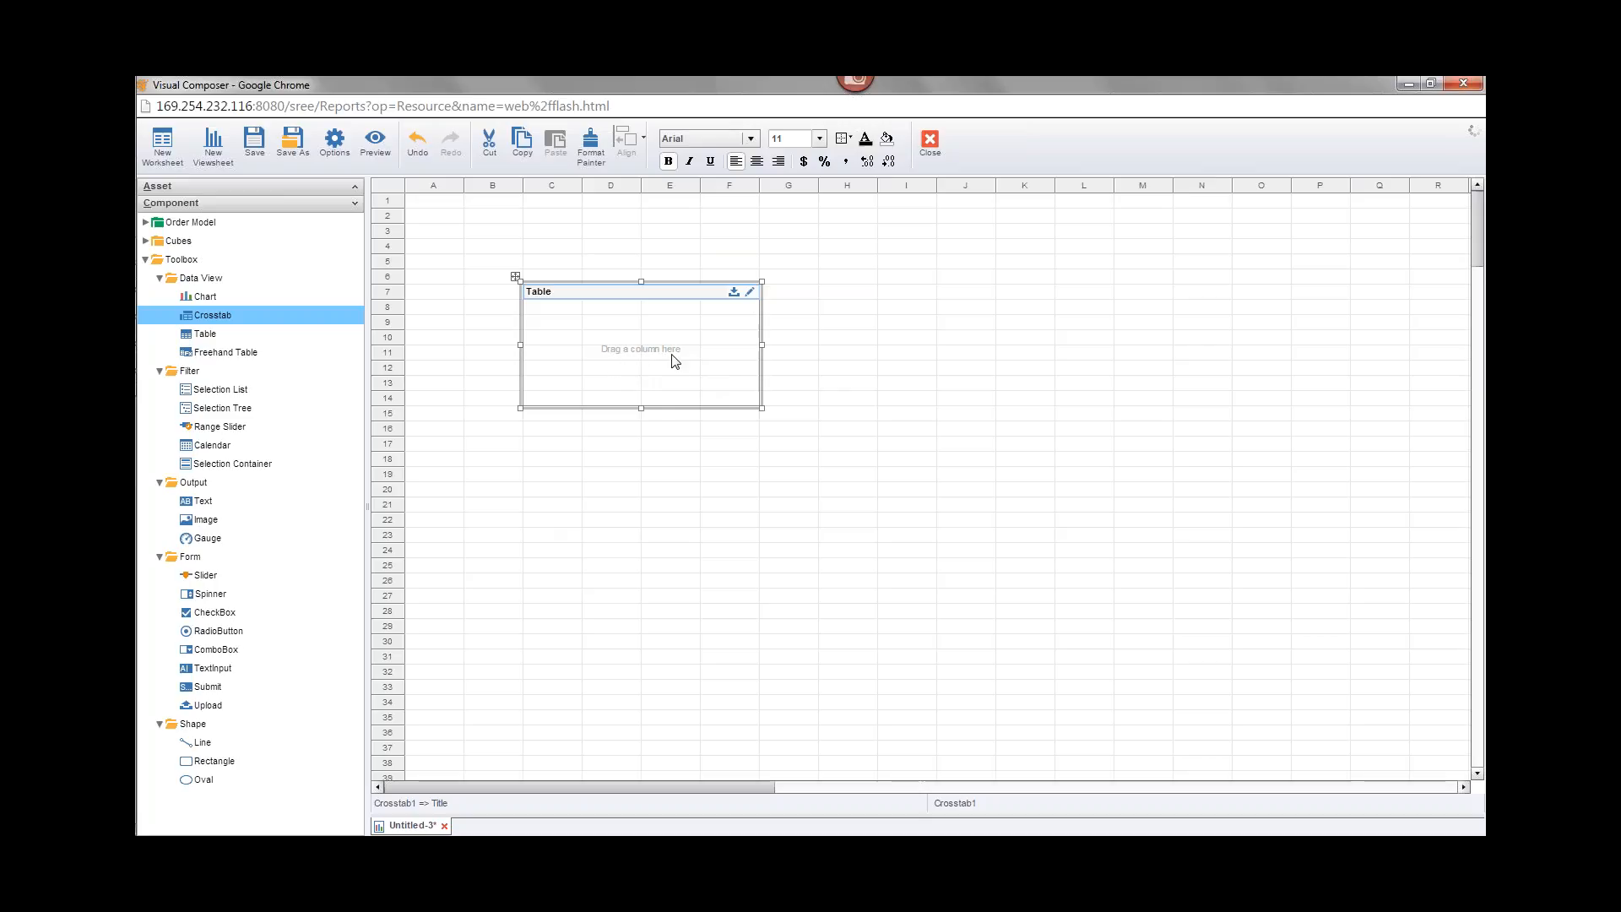
Step: Place the Customer Company field in the crosstab's row header area and widen that column to fit the company names
click(145, 222)
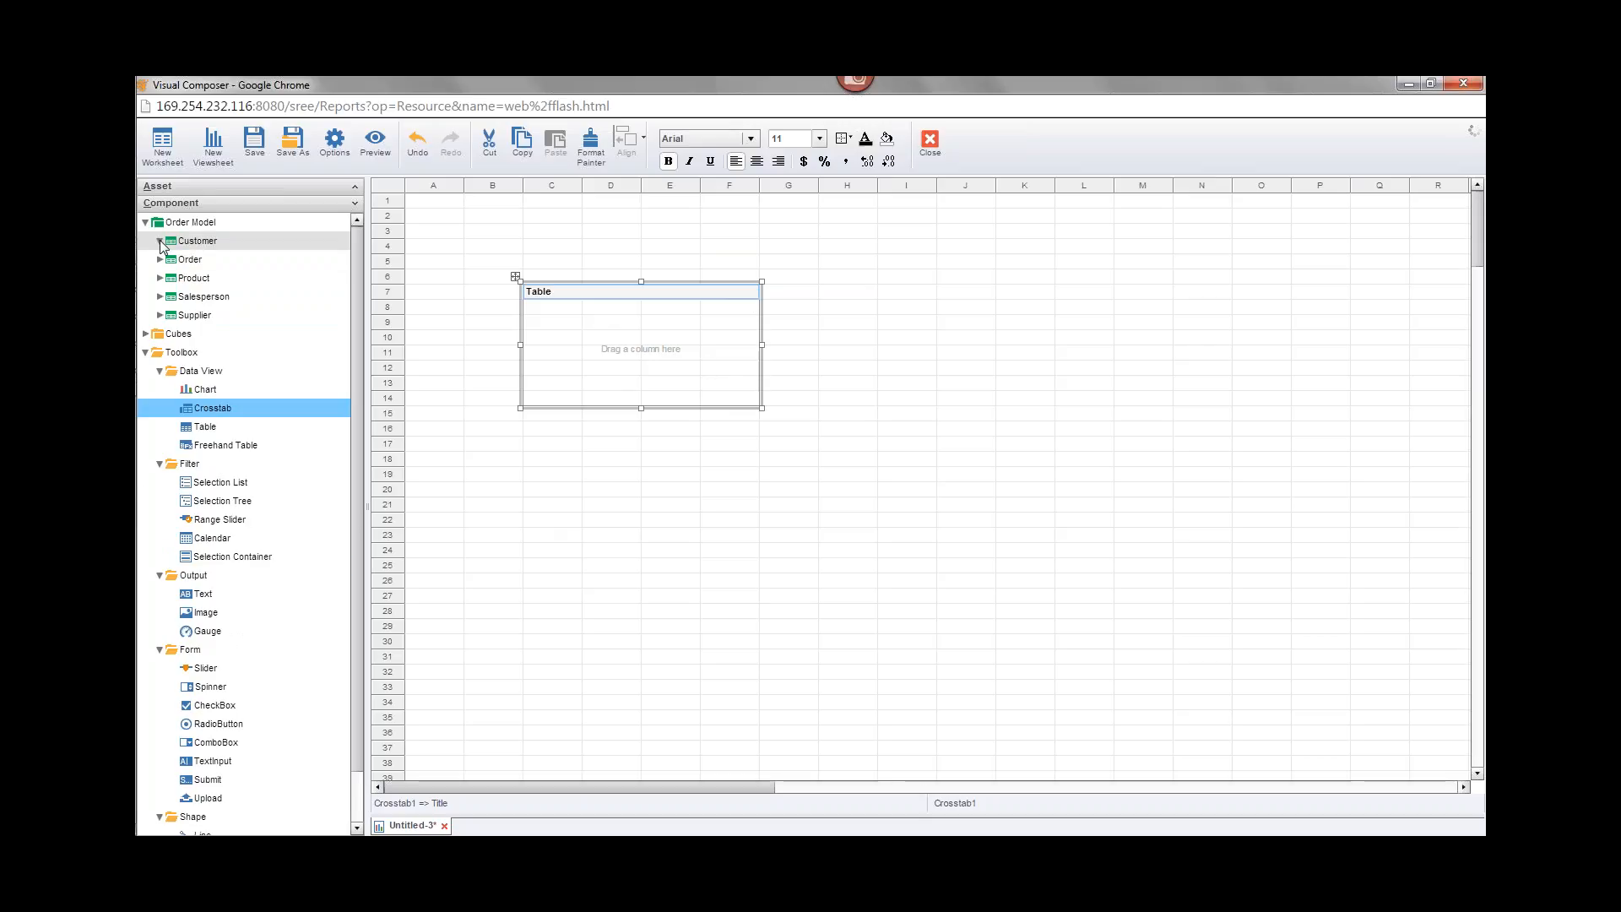
click(159, 241)
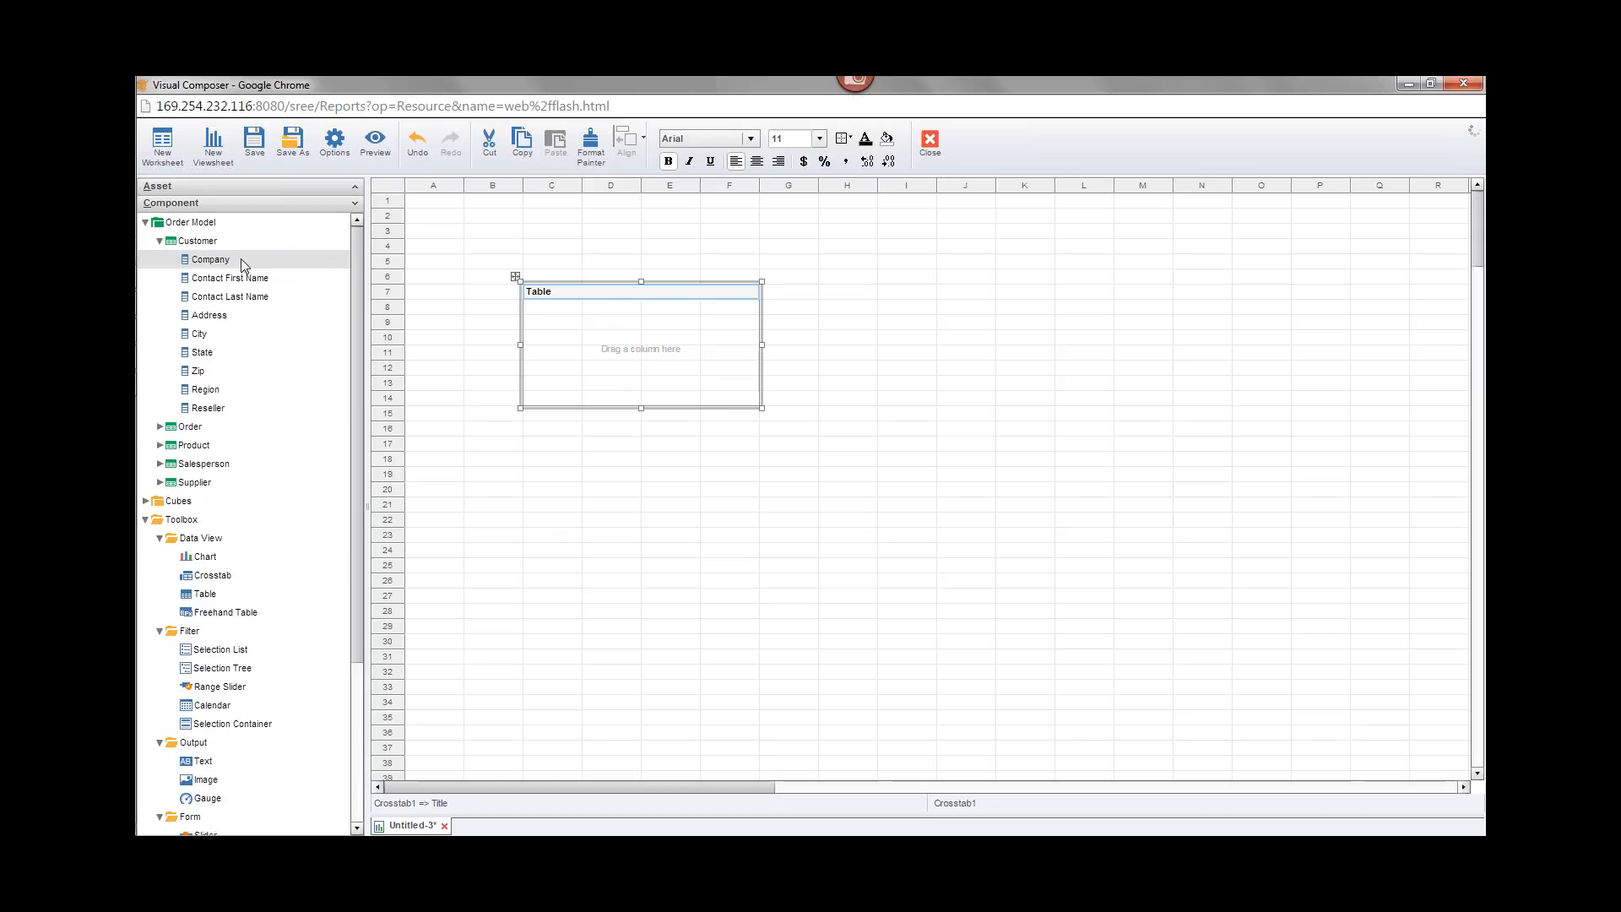
drag(245, 263, 683, 301)
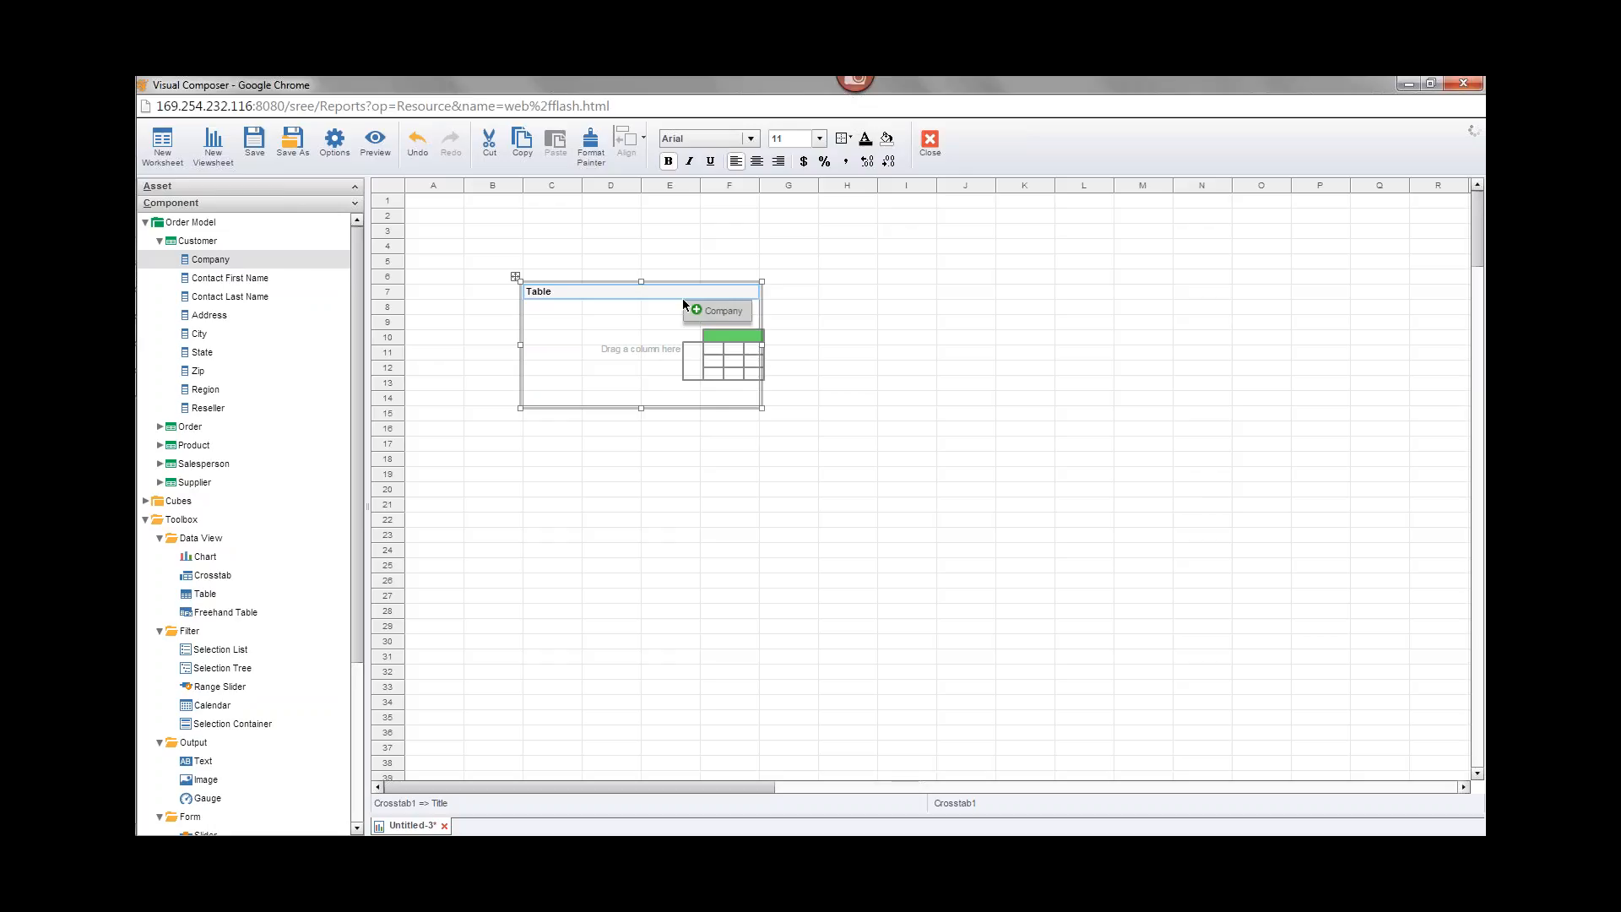
drag(683, 300, 528, 349)
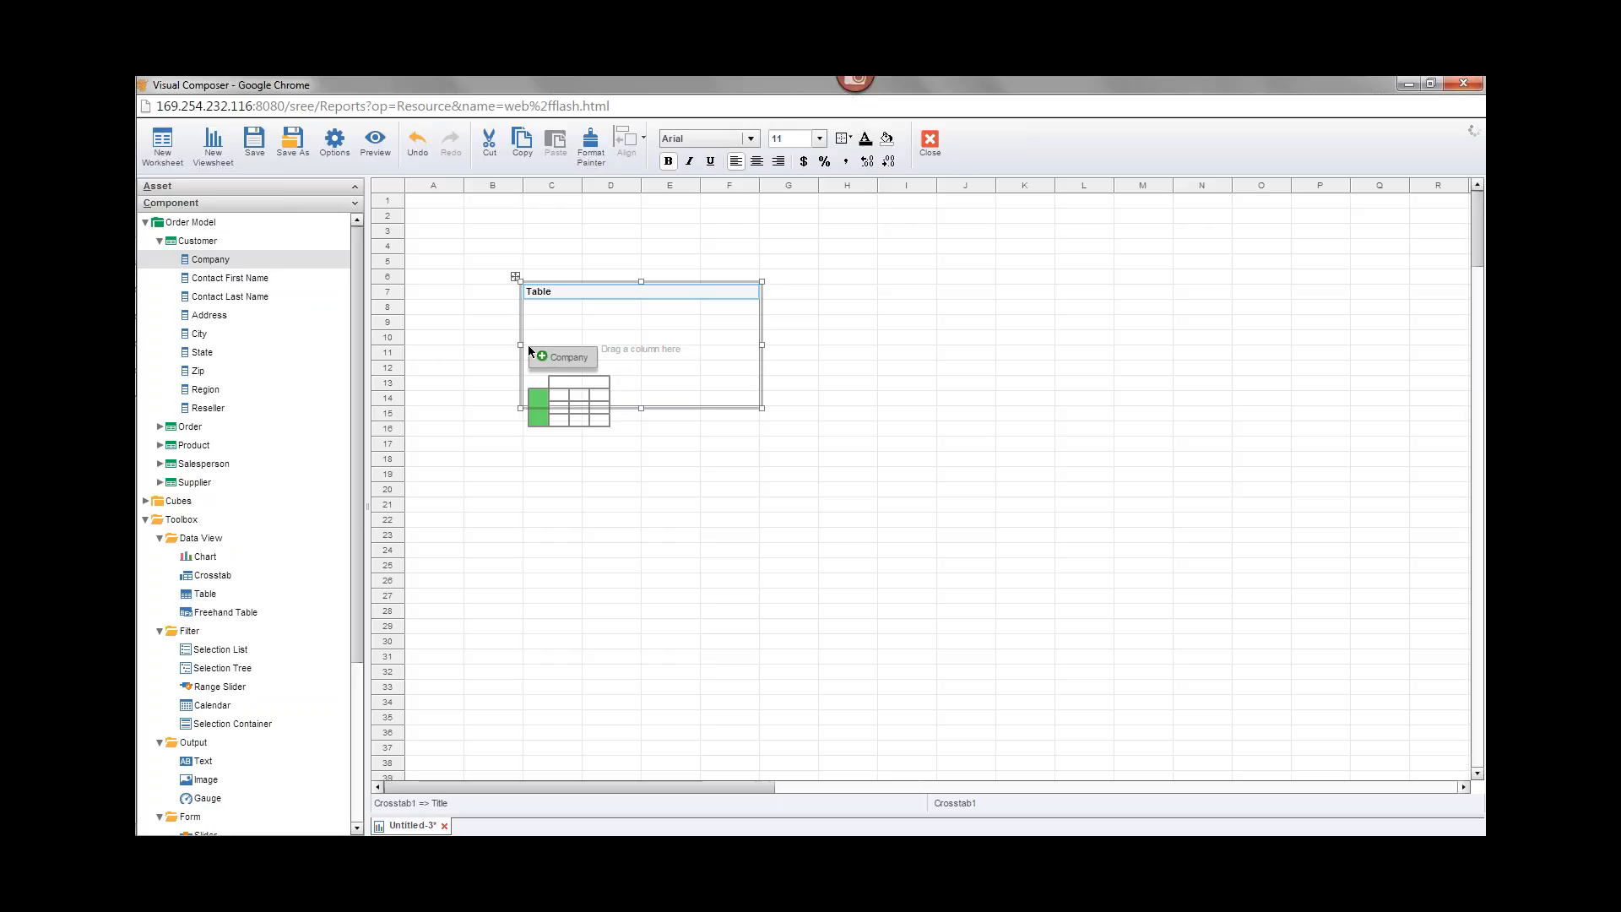
drag(529, 348, 530, 349)
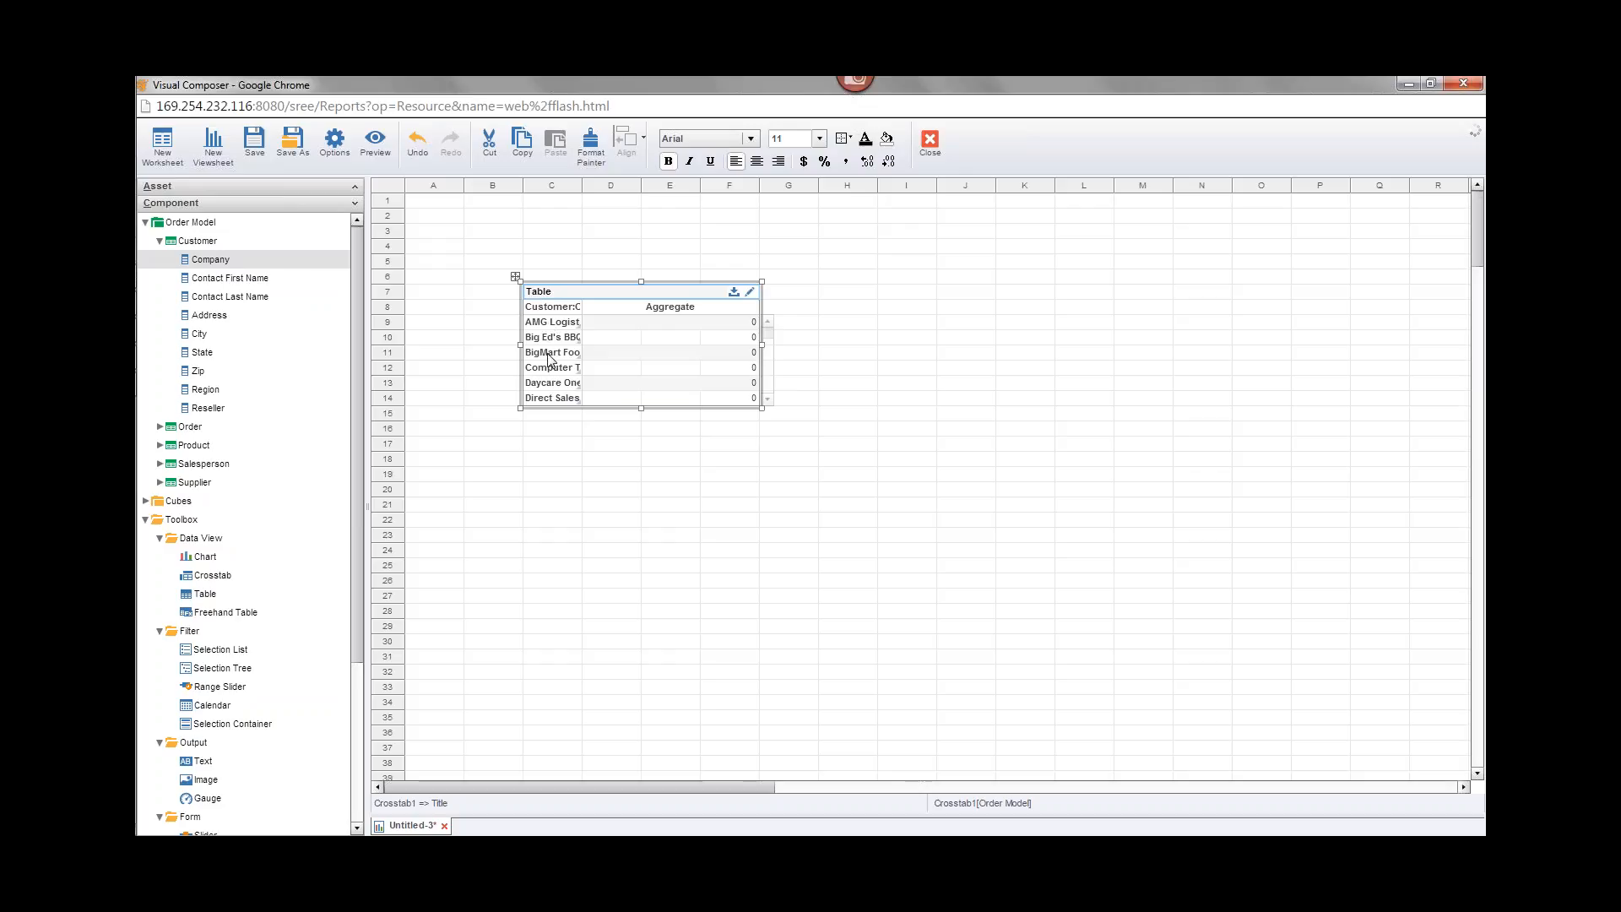
double_click(582, 306)
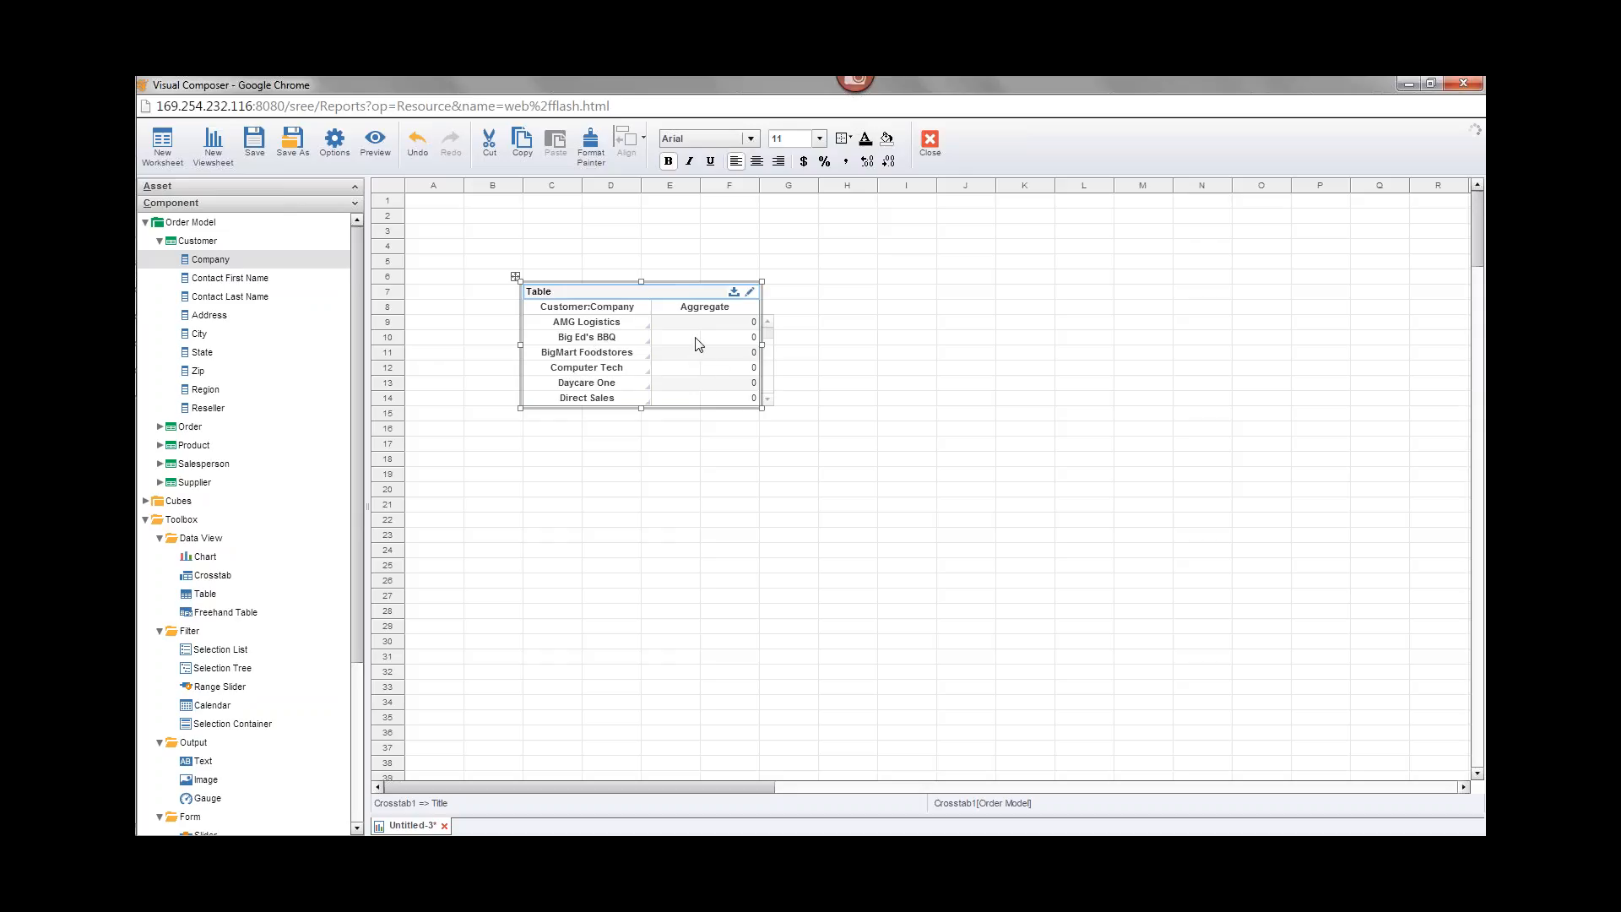
Step: Add the Product Total field as the crosstab's measure and the Product Category field as its column header
click(160, 446)
drag(201, 574, 706, 351)
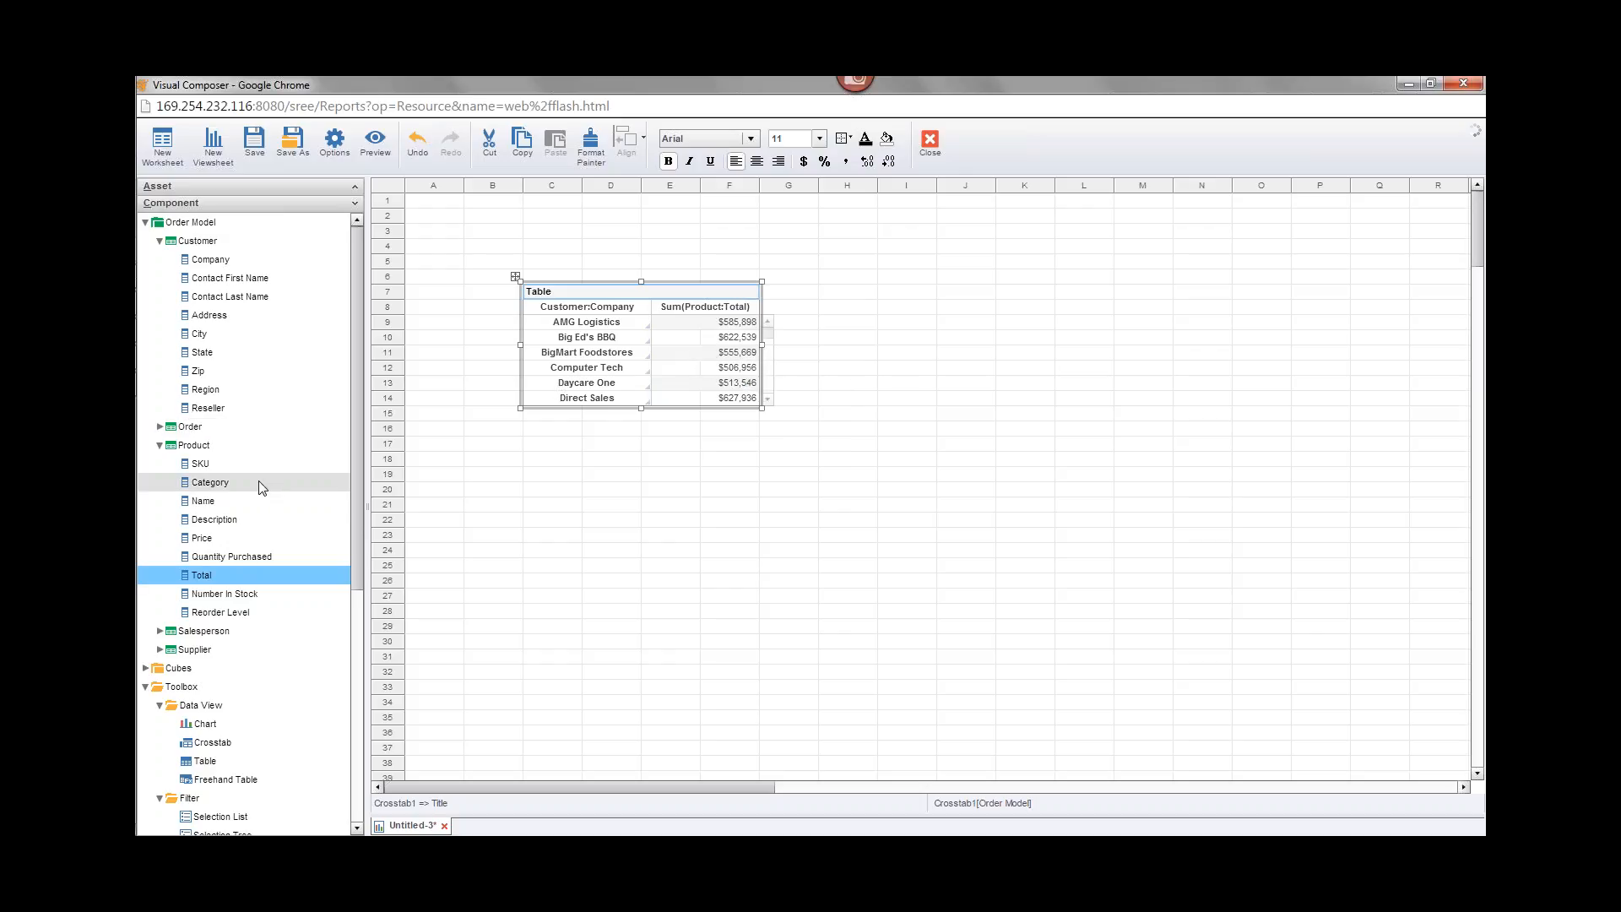
drag(261, 487, 700, 306)
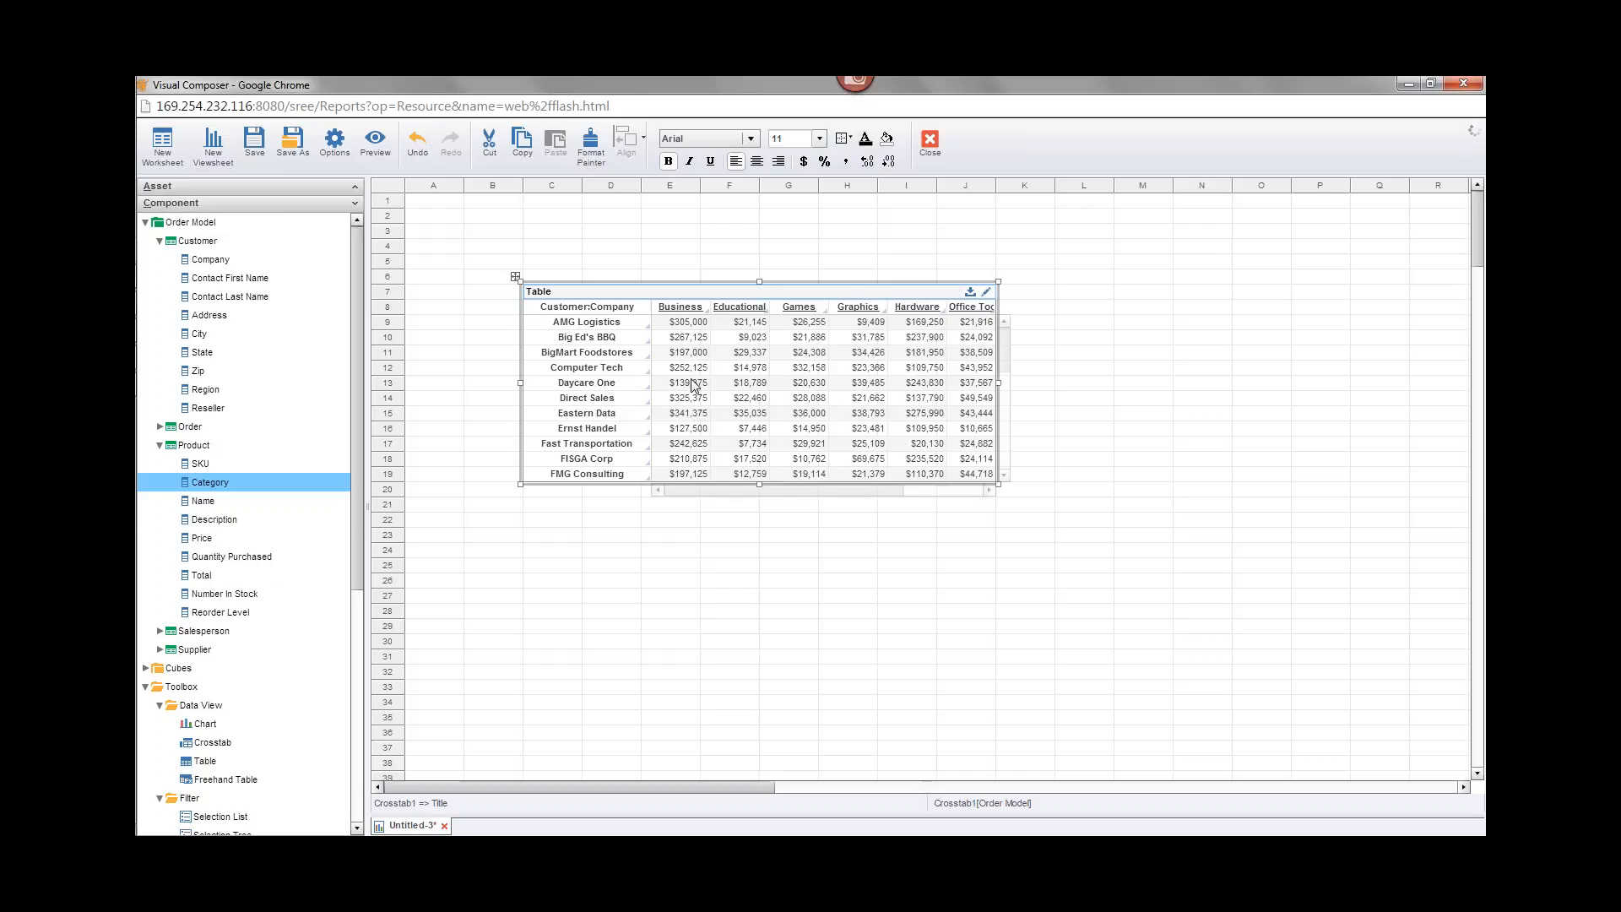
mouse_move(687, 388)
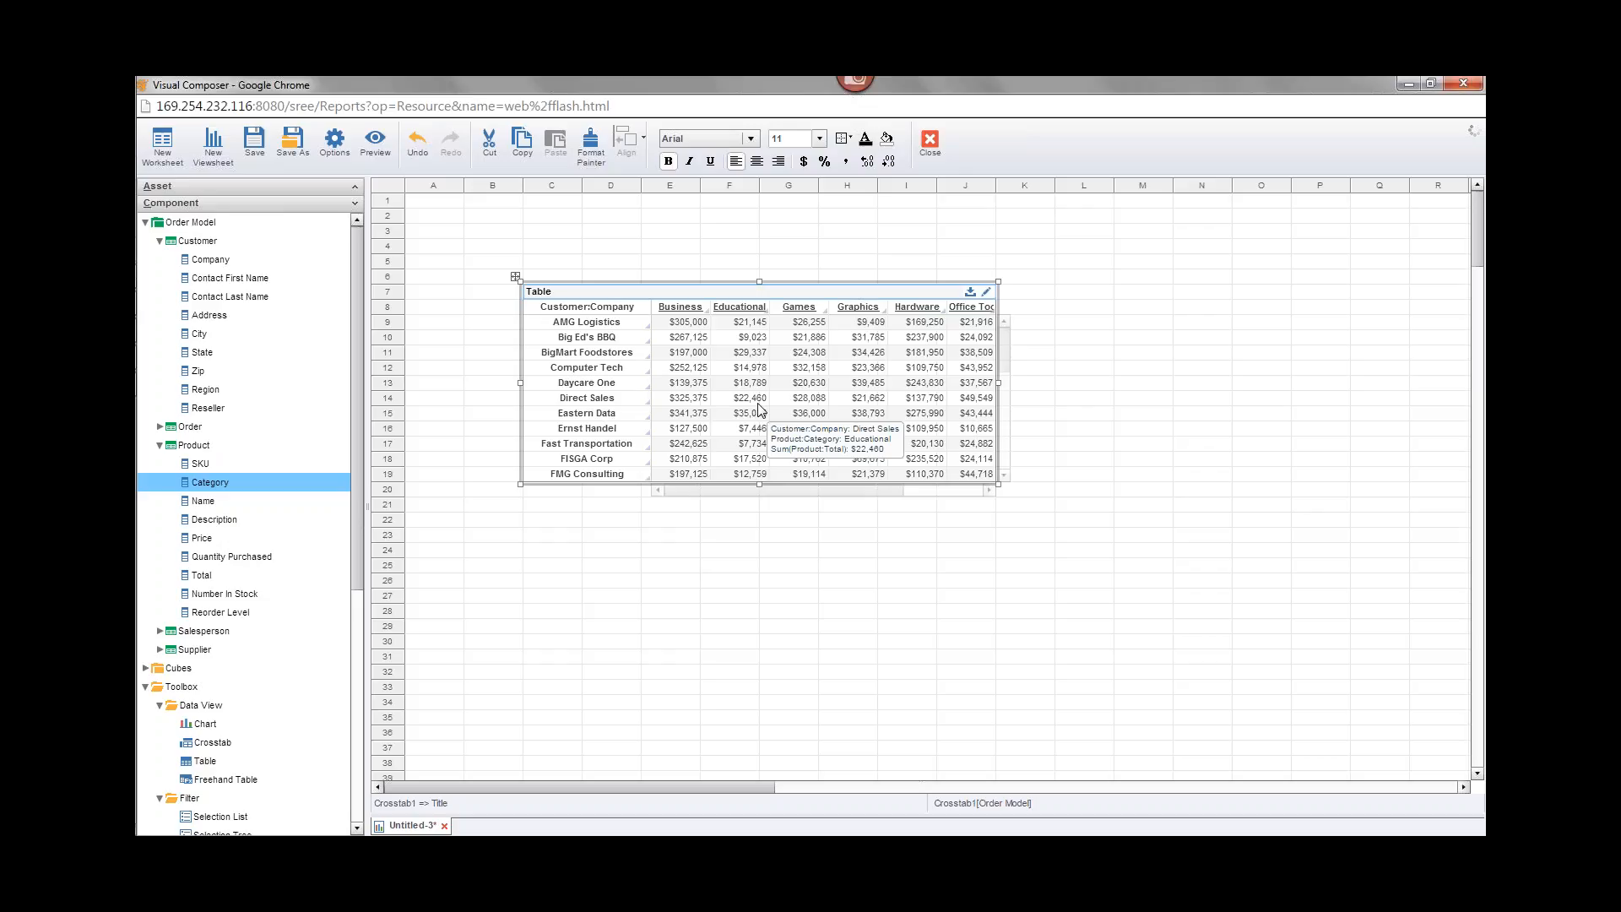
Step: Open the crosstab for editing and remove the Customer:Company, Product:Category and Product:Total fields
click(986, 293)
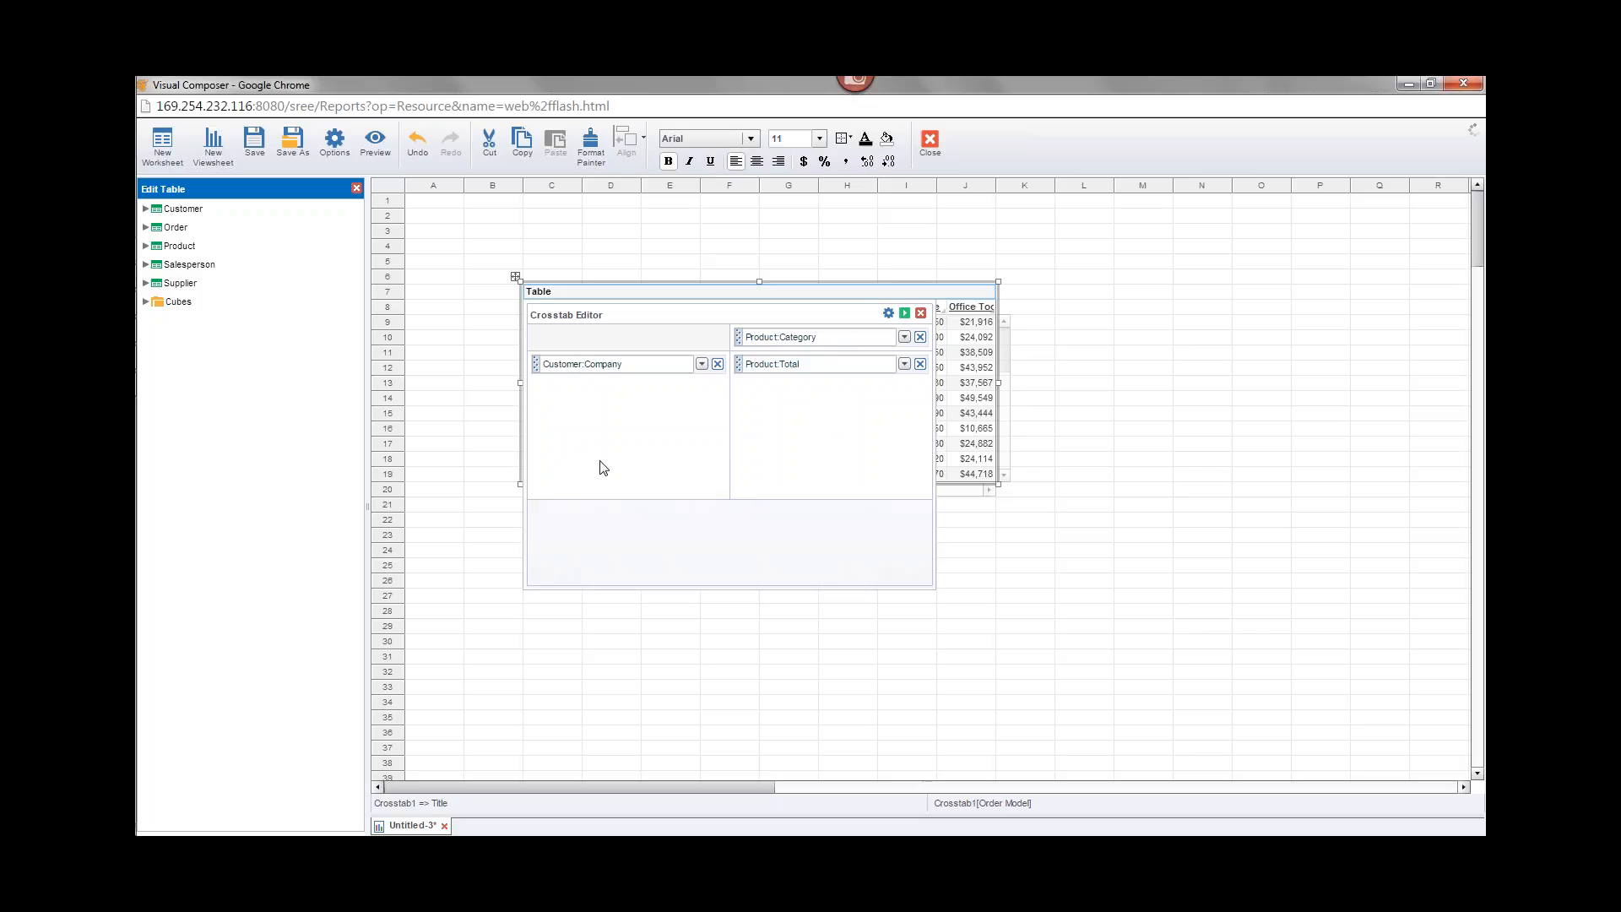
click(716, 364)
click(921, 338)
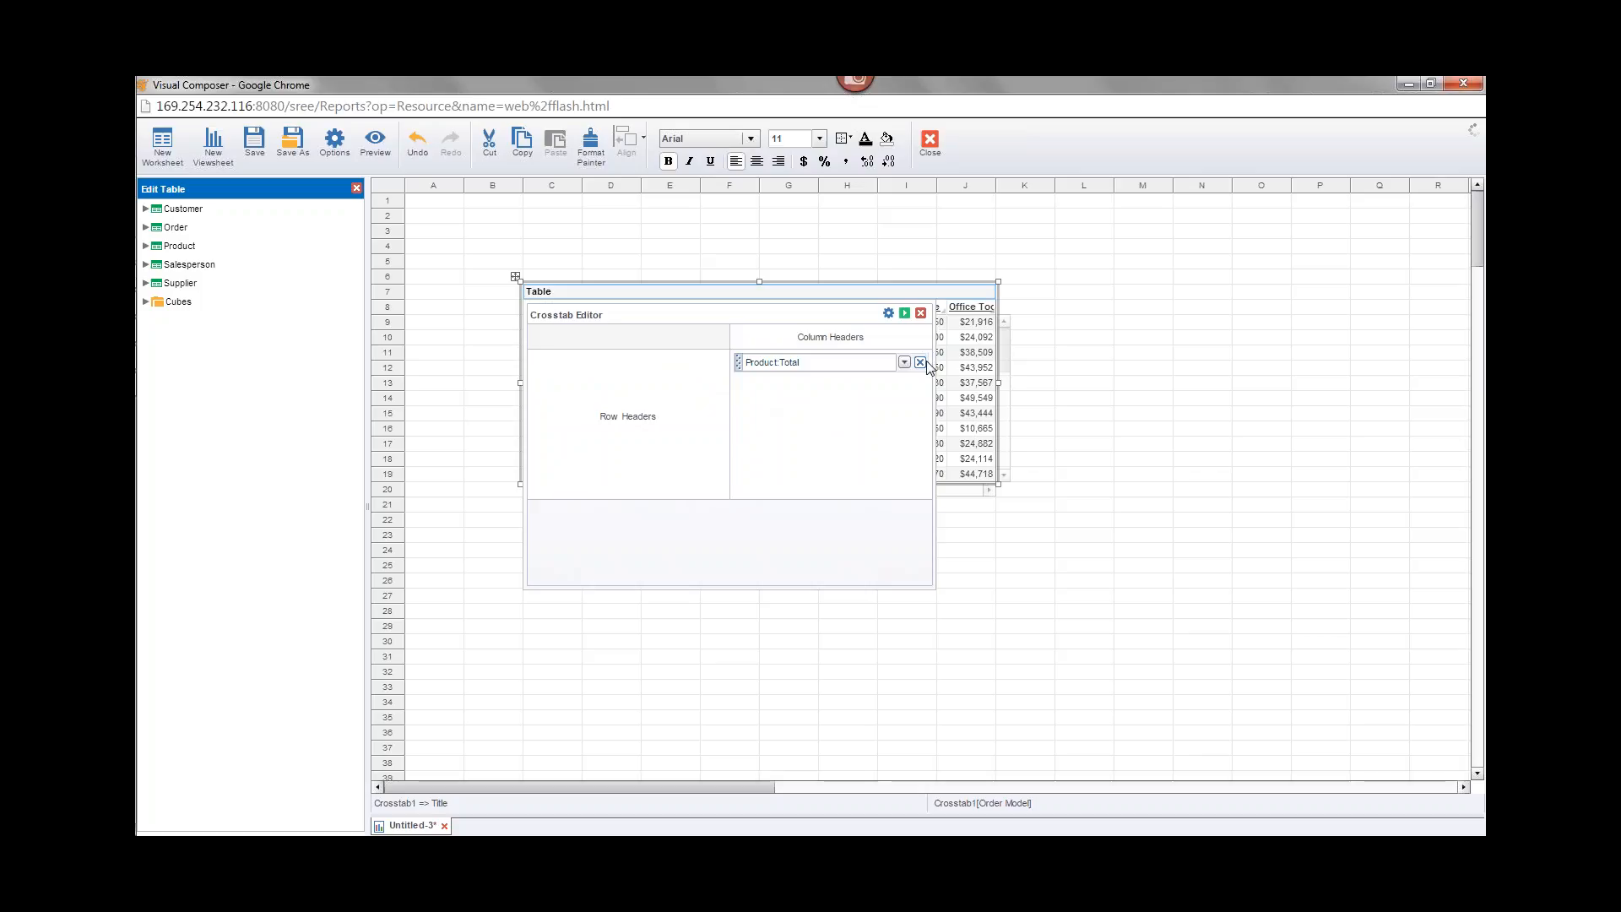
click(920, 364)
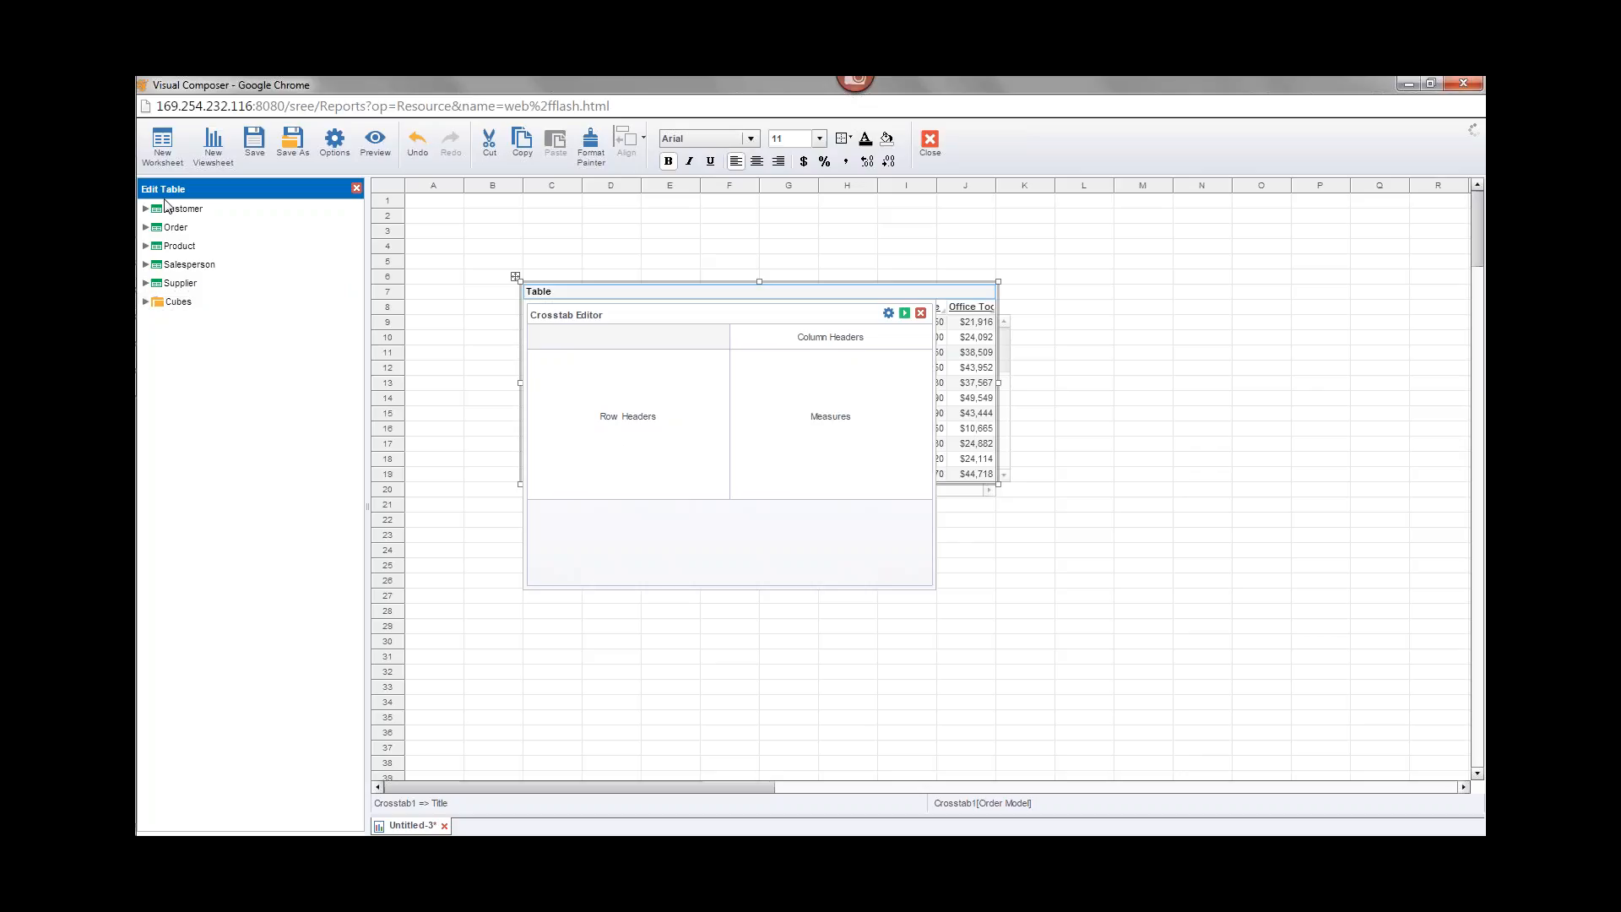
Step: Add the Product:Category and Product:Name dimensions as row headers of the crosstab, in that order
click(146, 246)
click(160, 265)
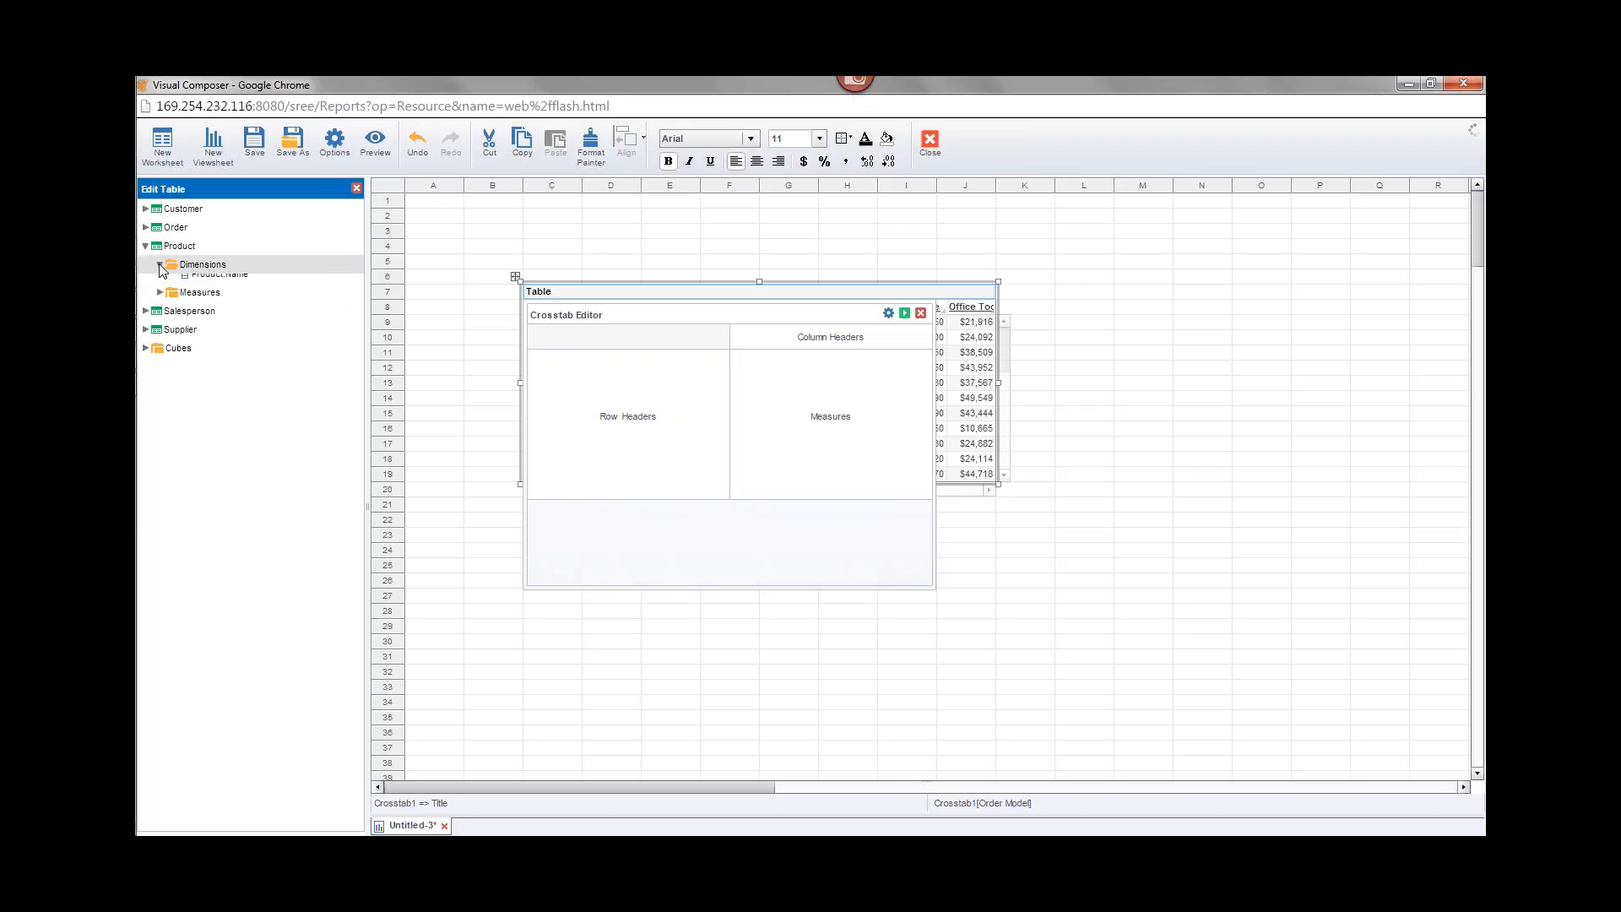
drag(224, 284, 587, 460)
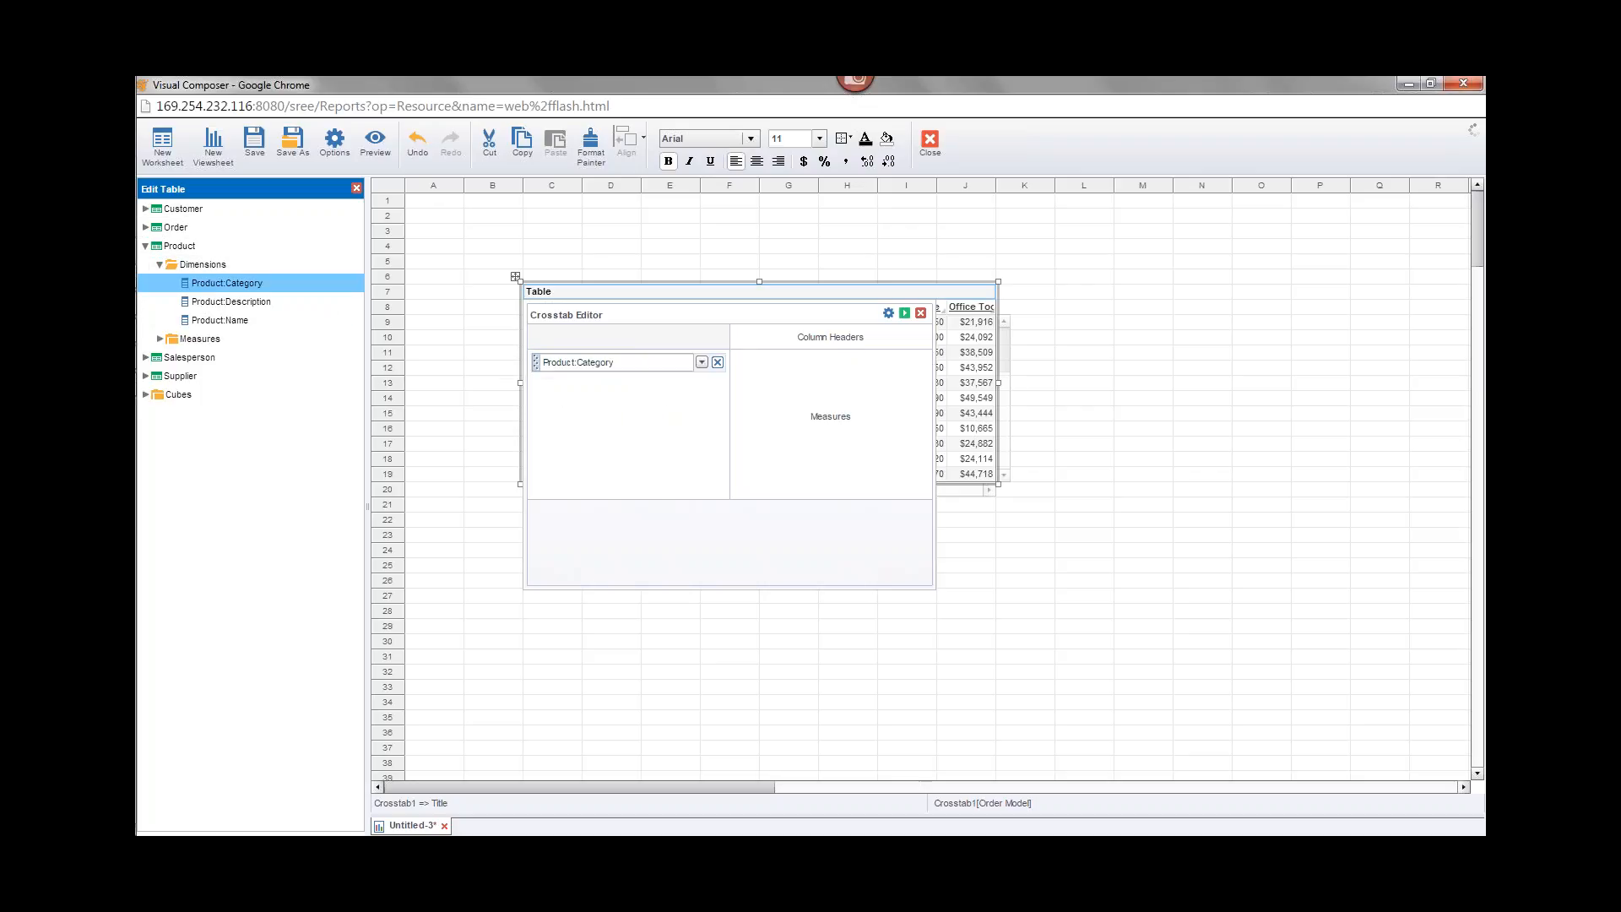
drag(251, 327, 633, 445)
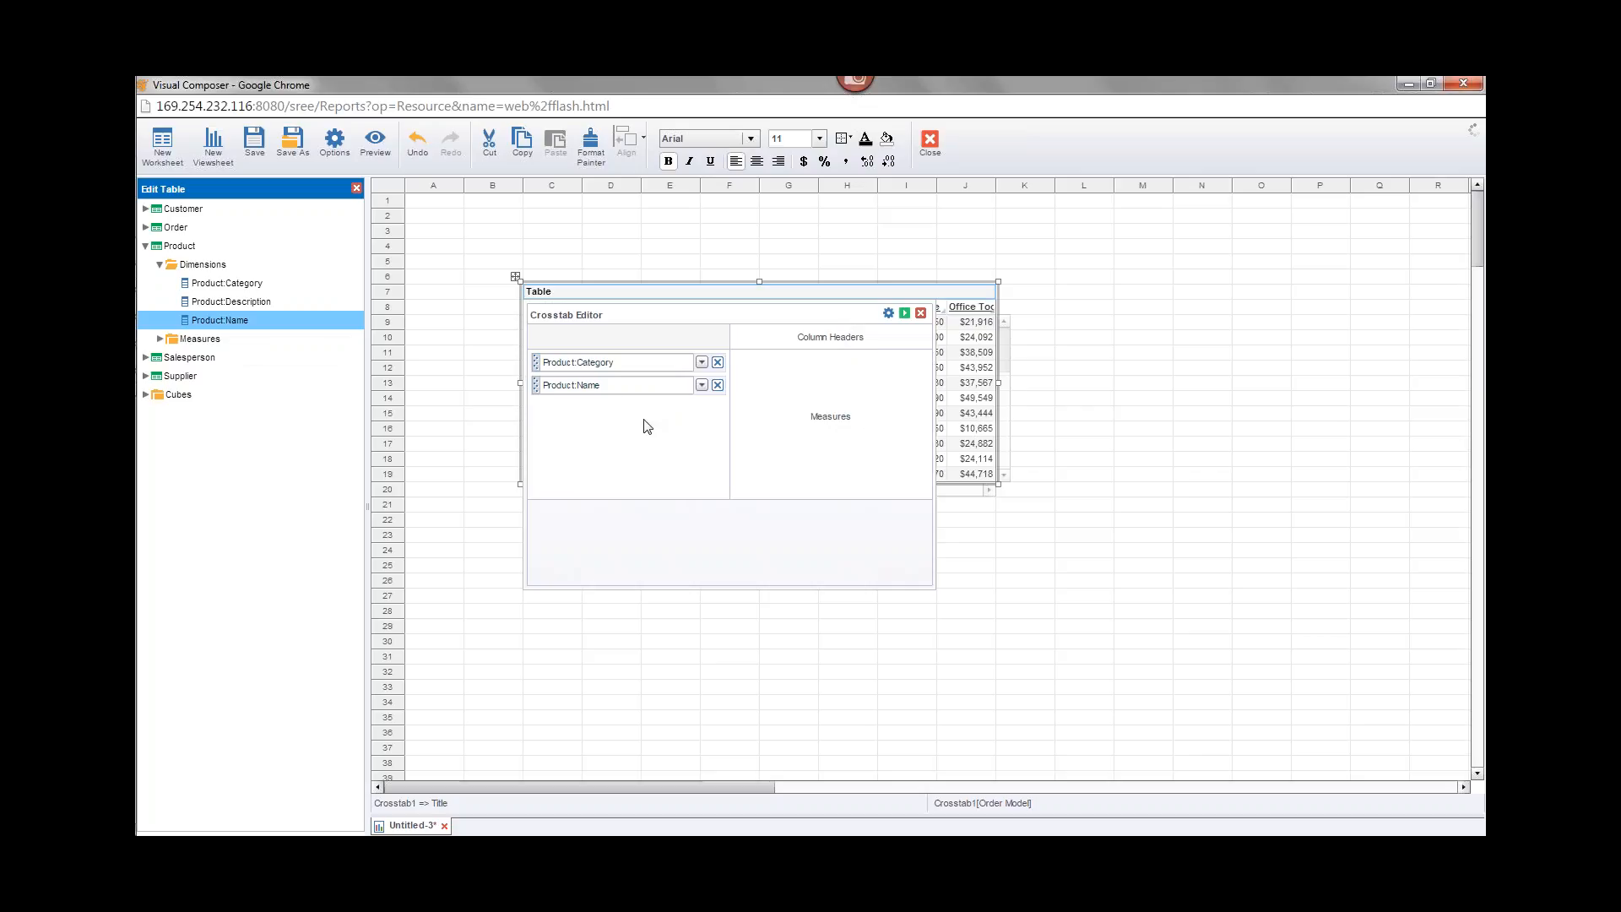
Step: Add the Order:Date dimension as the crosstab's column header and review its date level options, keeping Year
click(145, 227)
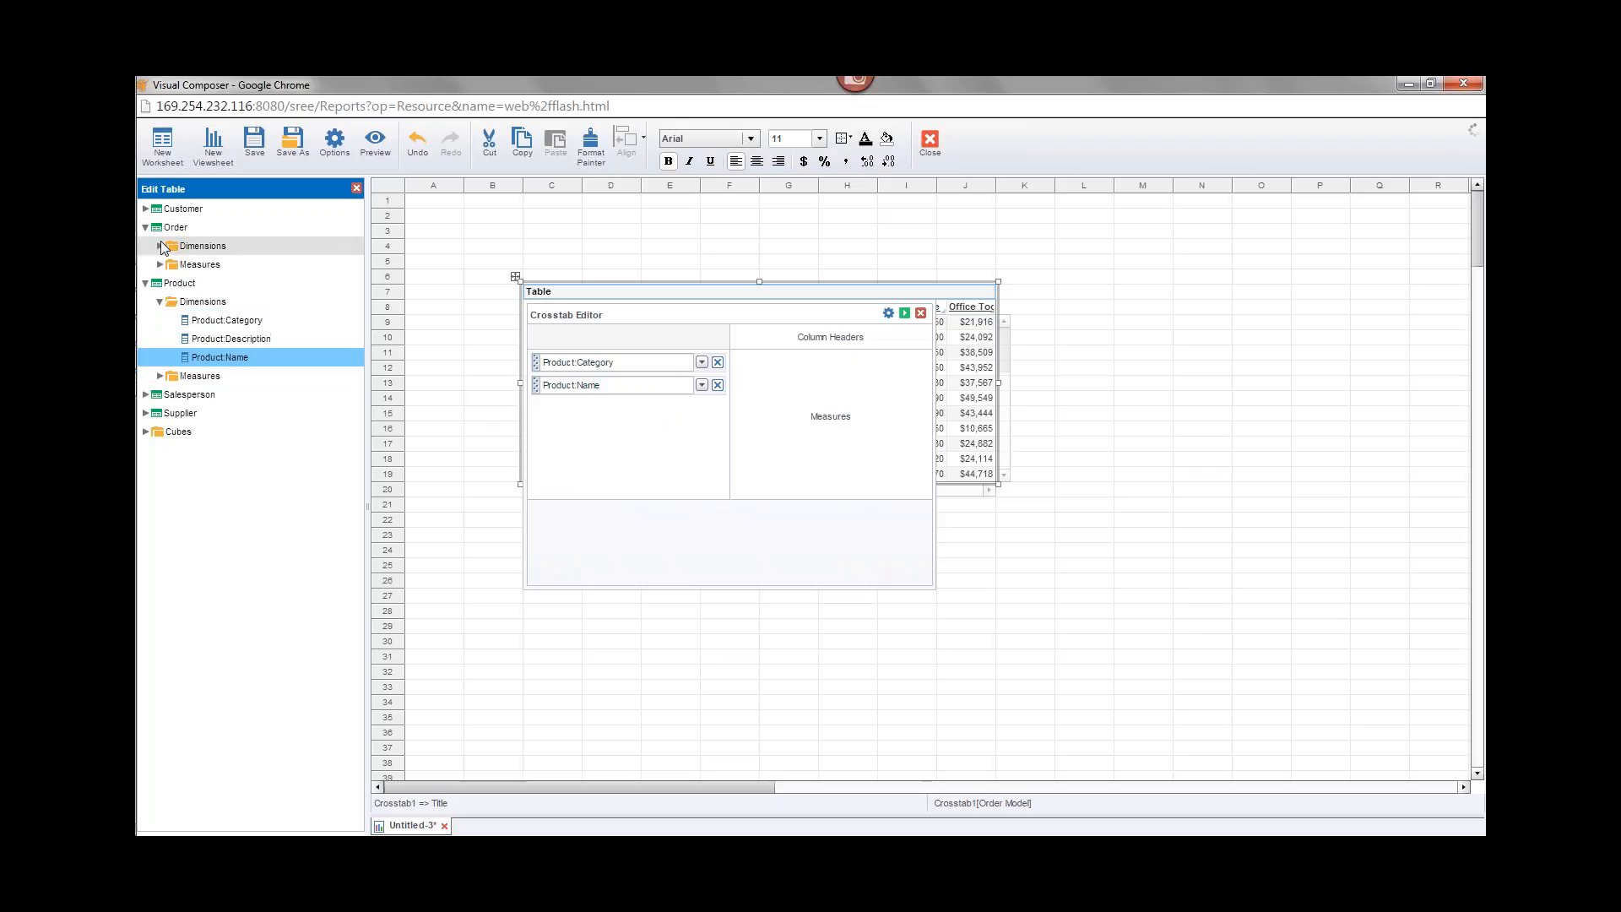
click(161, 246)
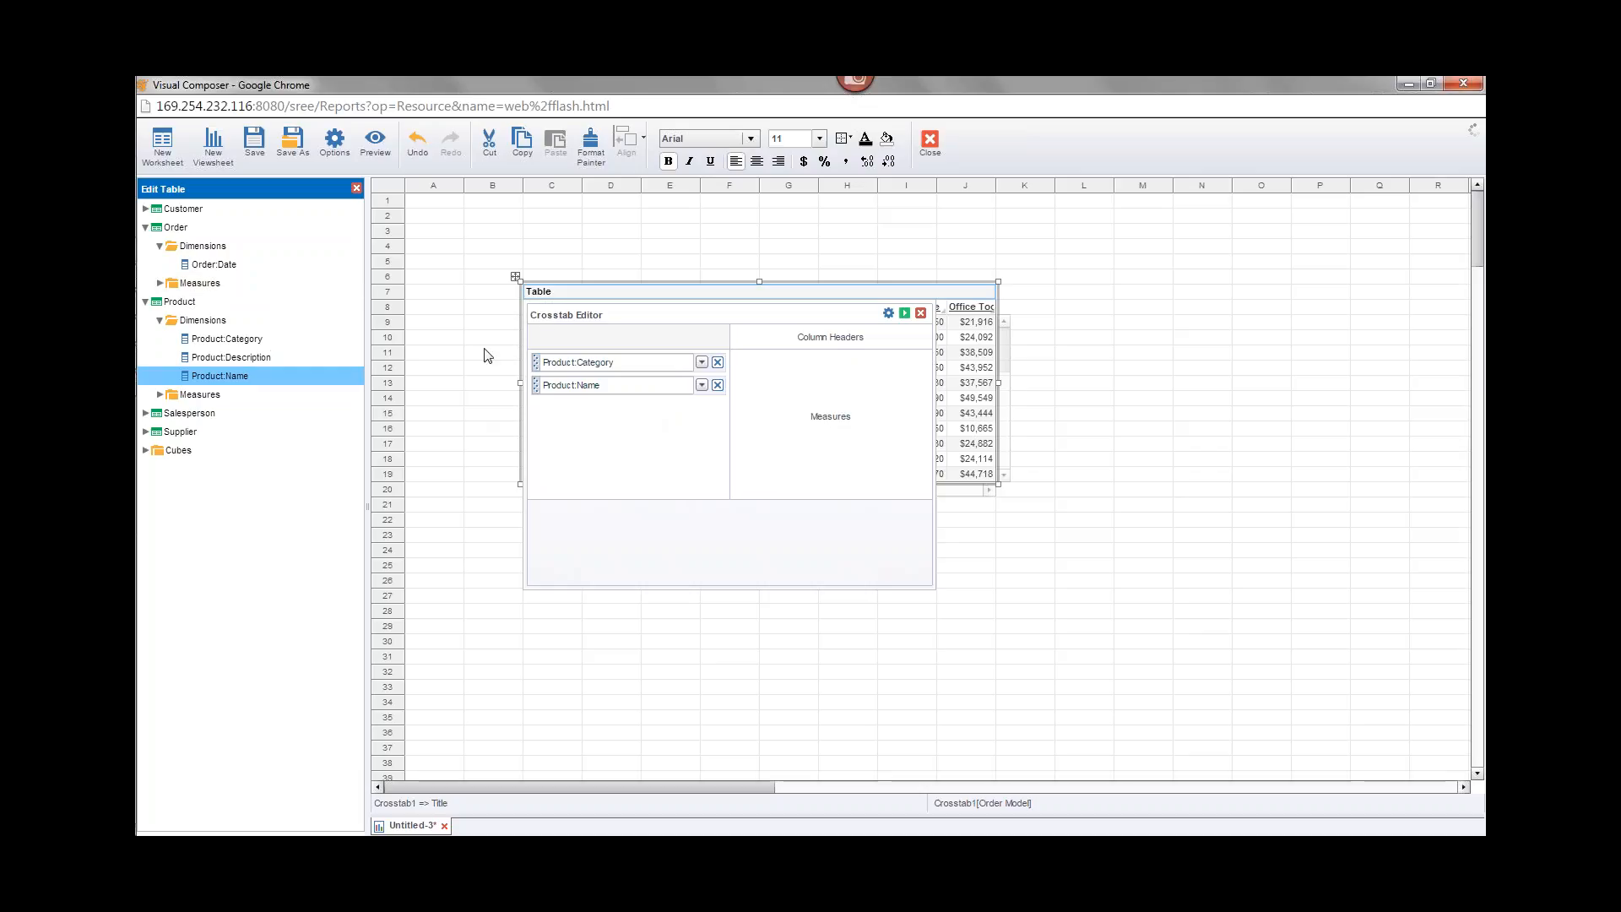
drag(213, 264, 808, 338)
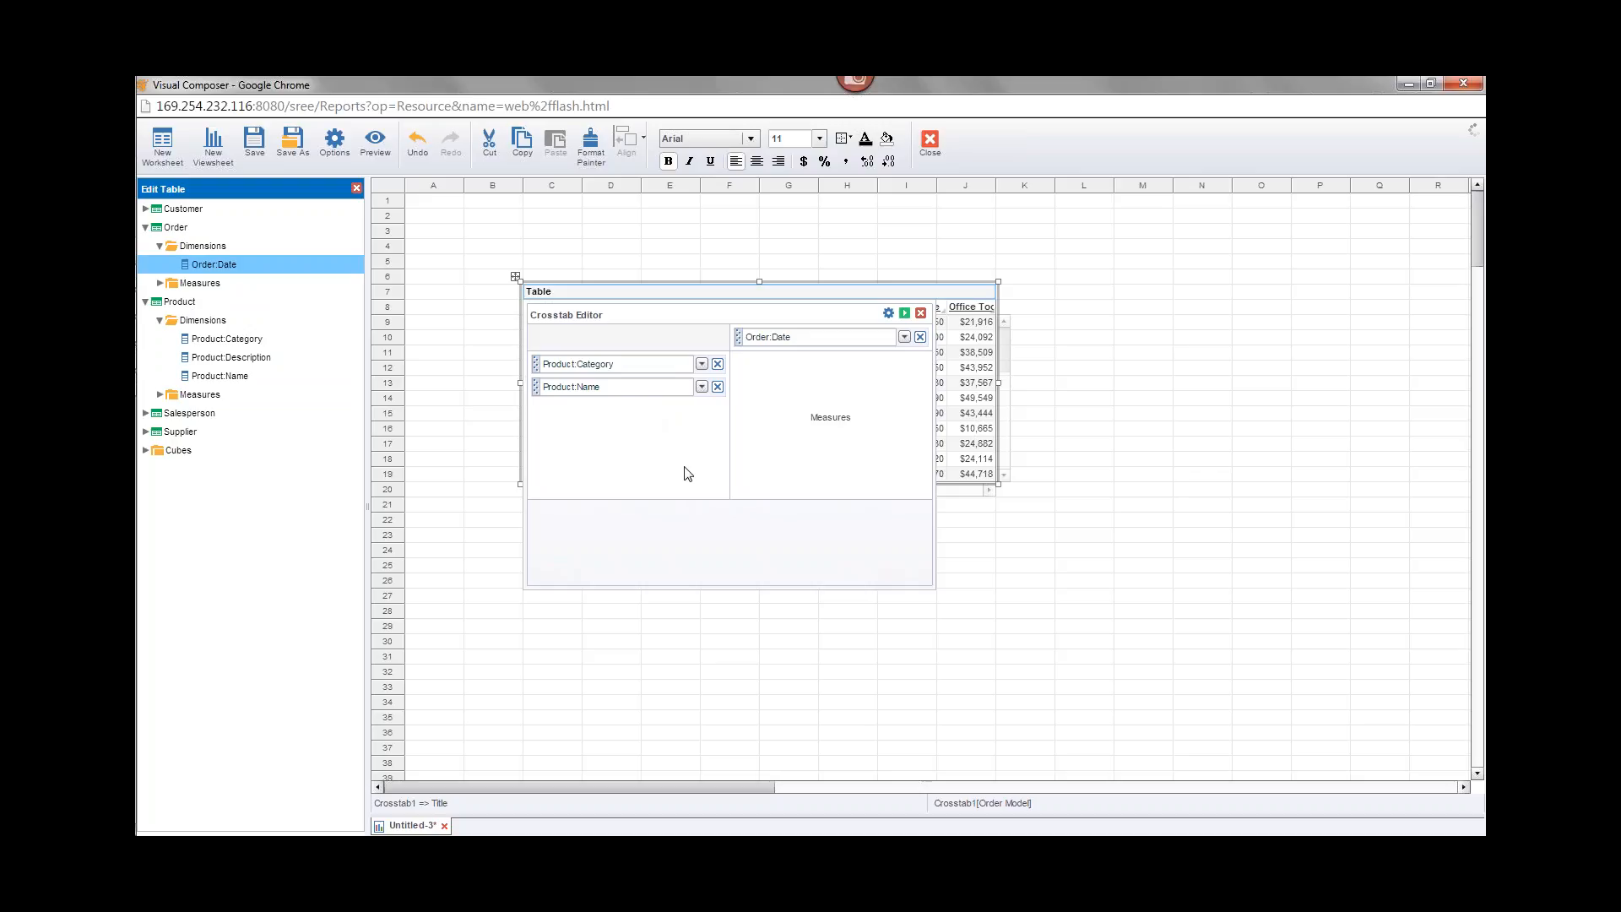
click(800, 342)
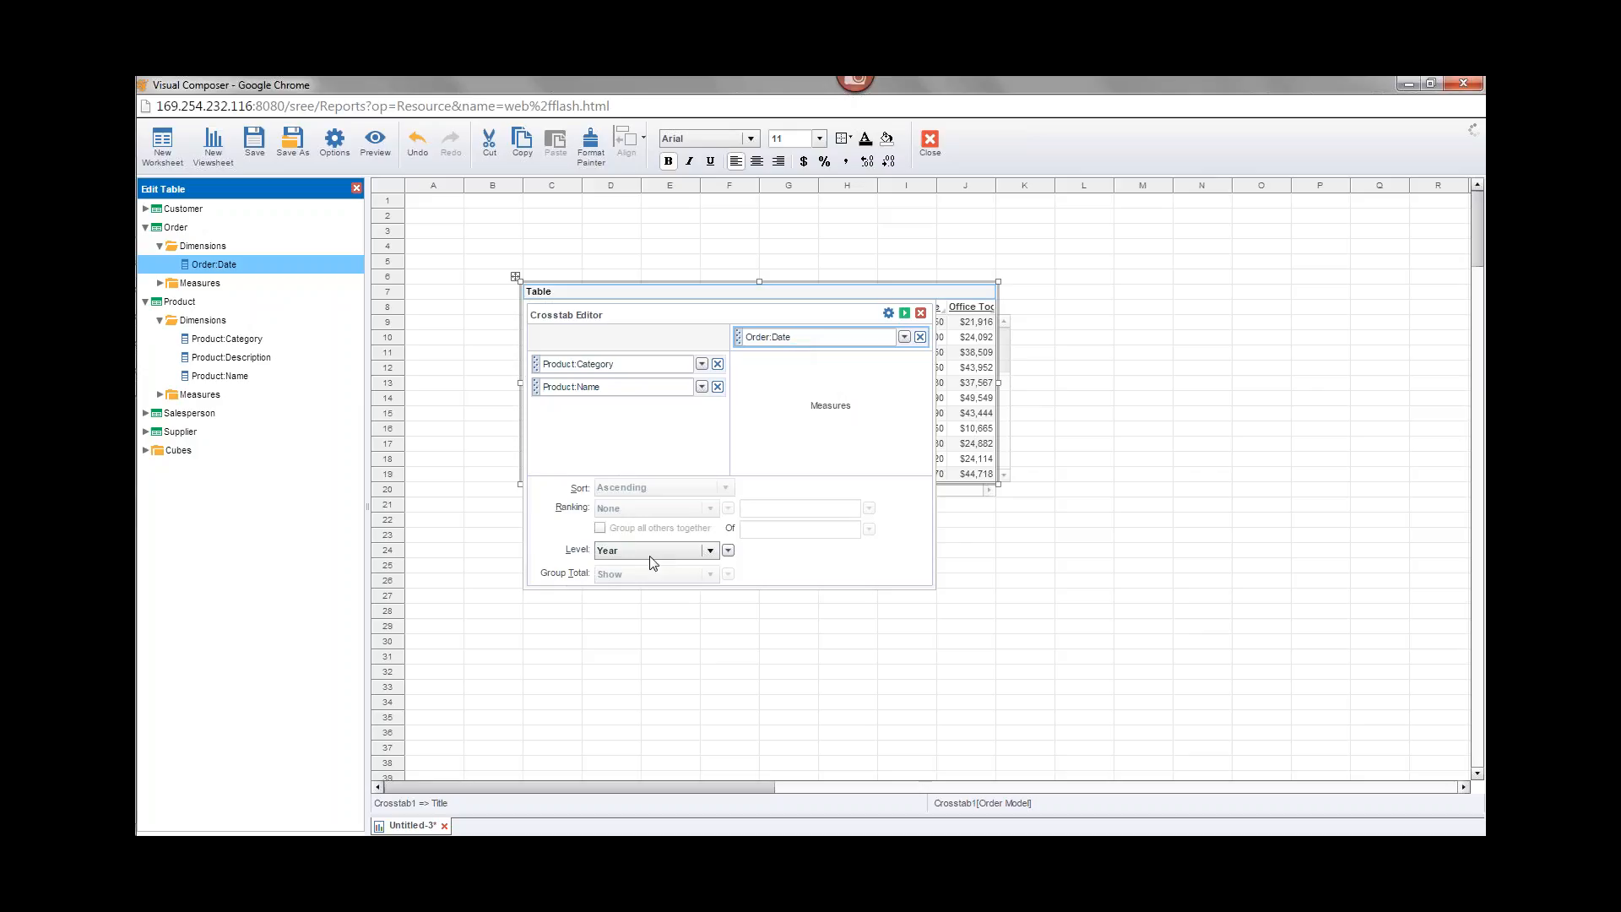
click(710, 551)
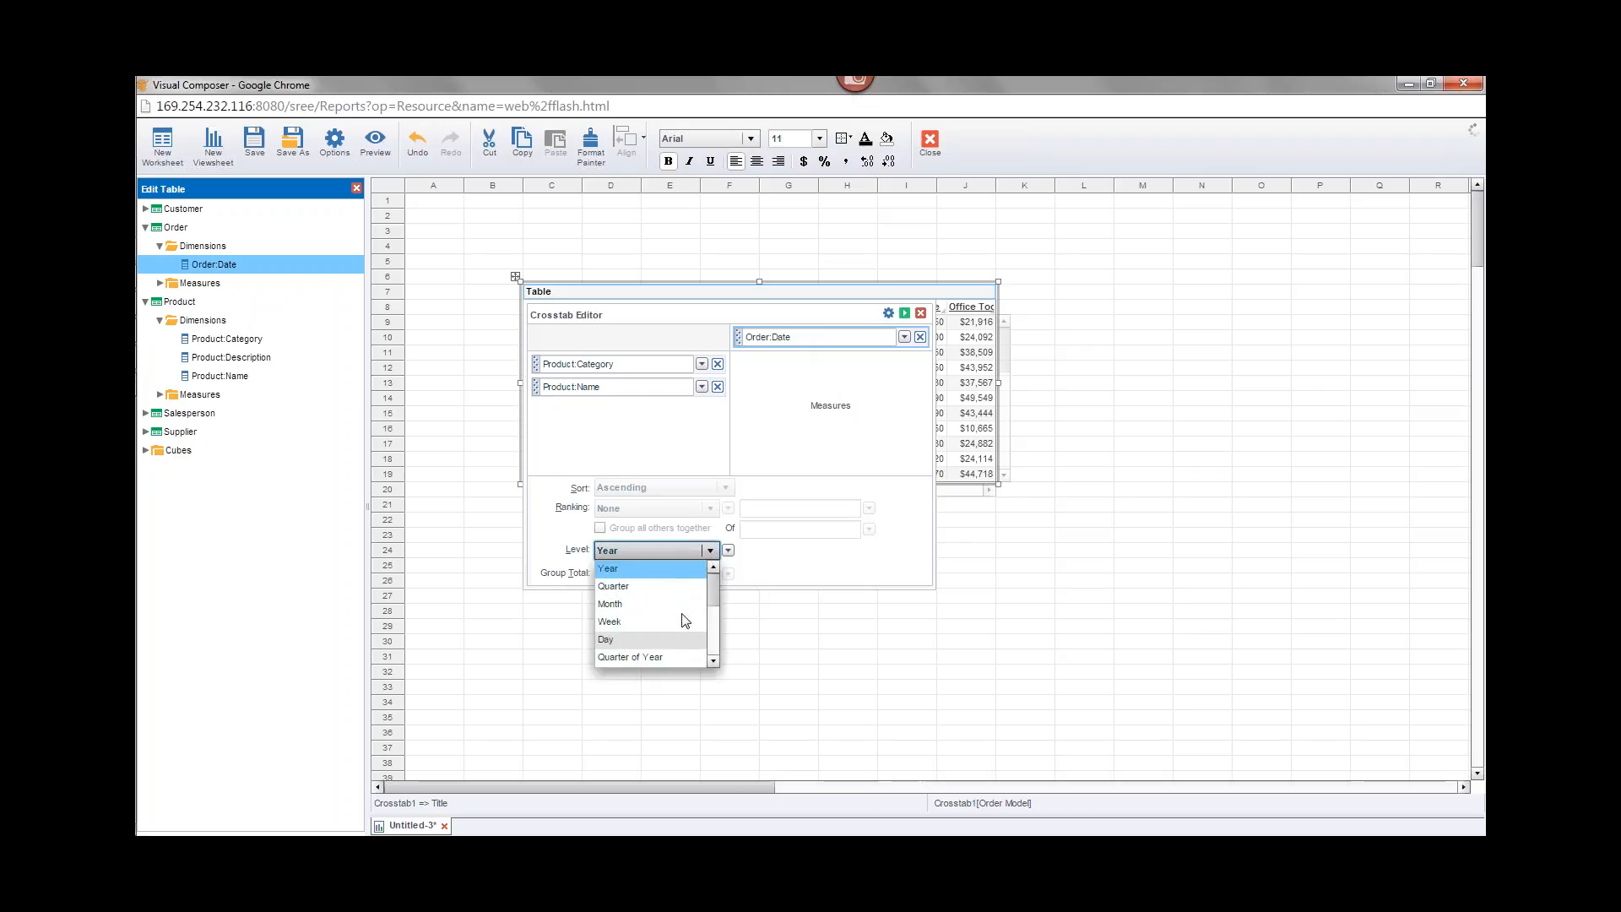
click(564, 553)
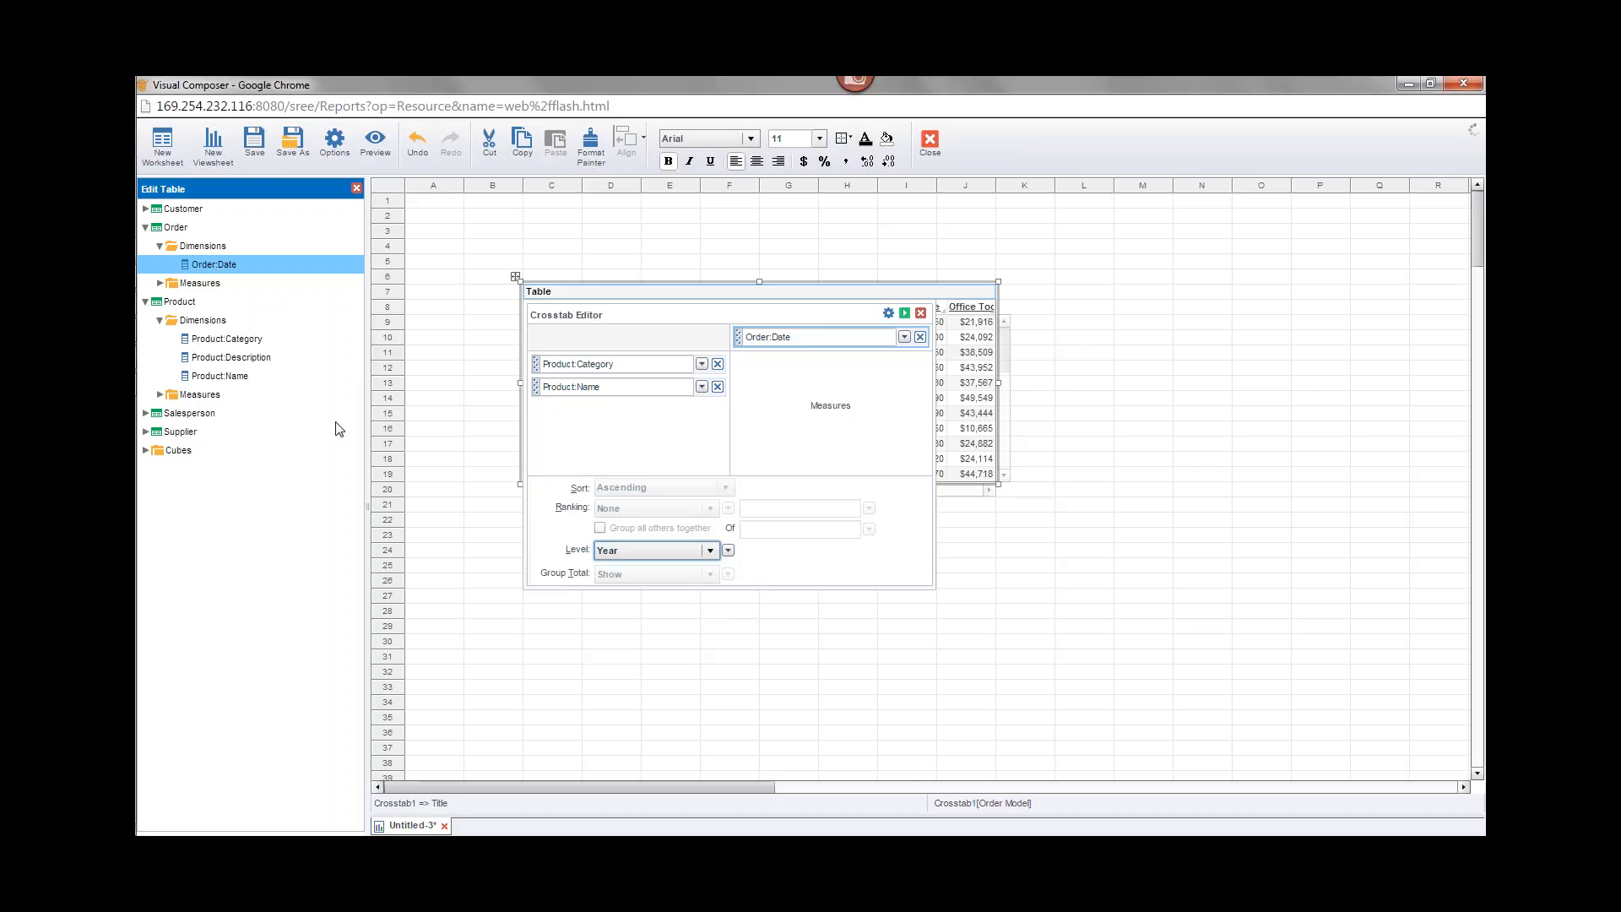
Step: Add Product:Total and Product:Quantity Purchased as the crosstab's measures
click(161, 394)
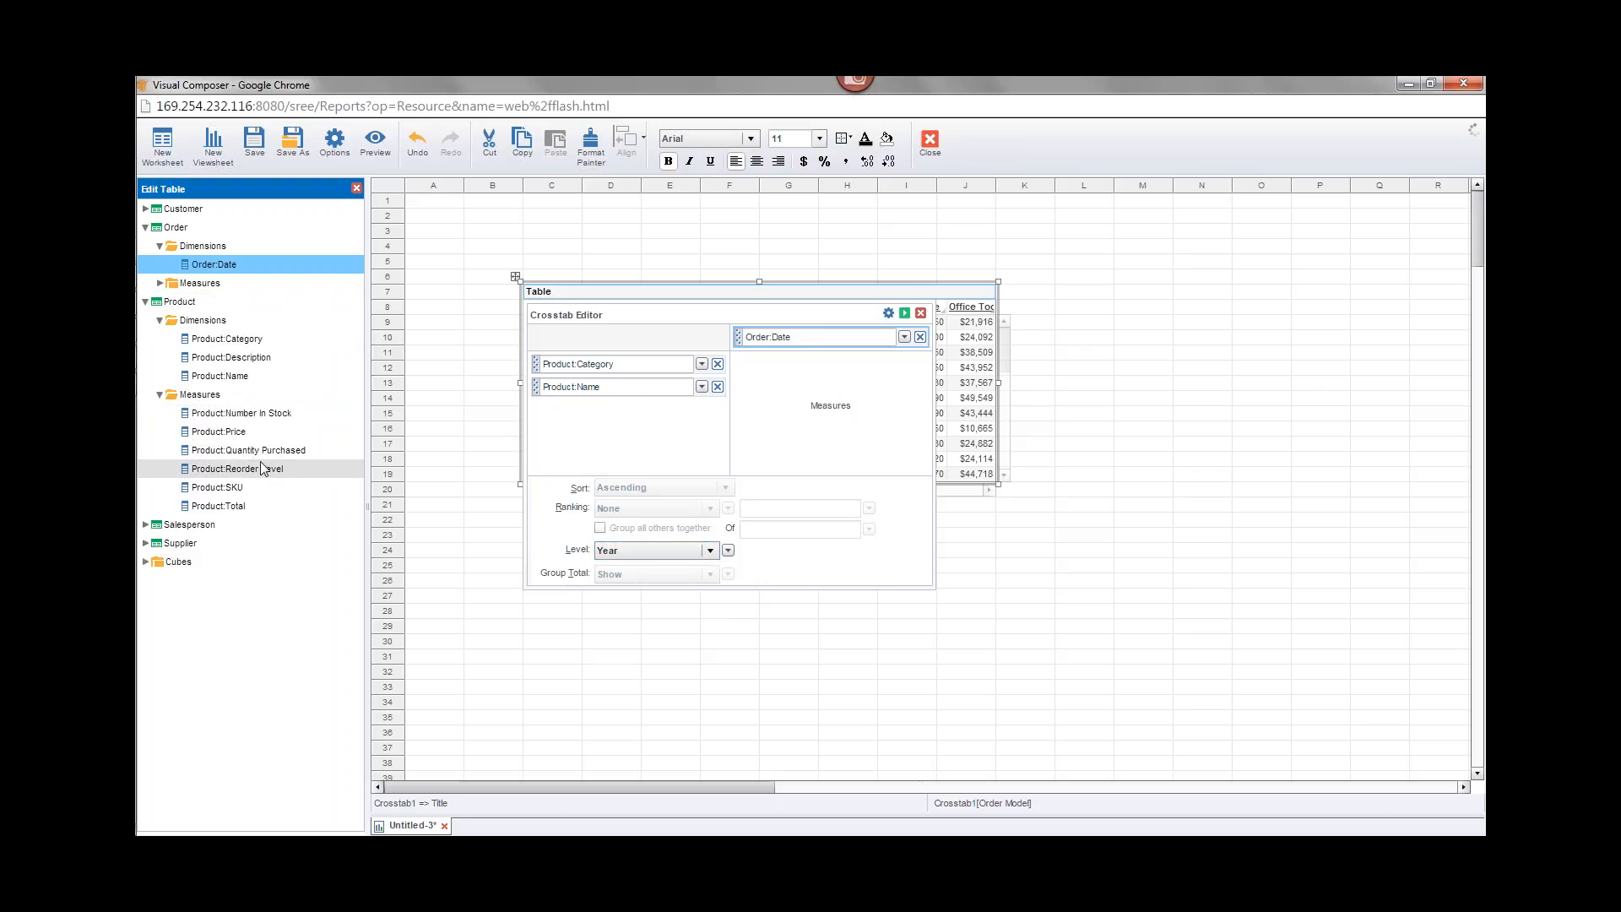
click(298, 505)
drag(297, 505, 827, 422)
drag(286, 456, 789, 405)
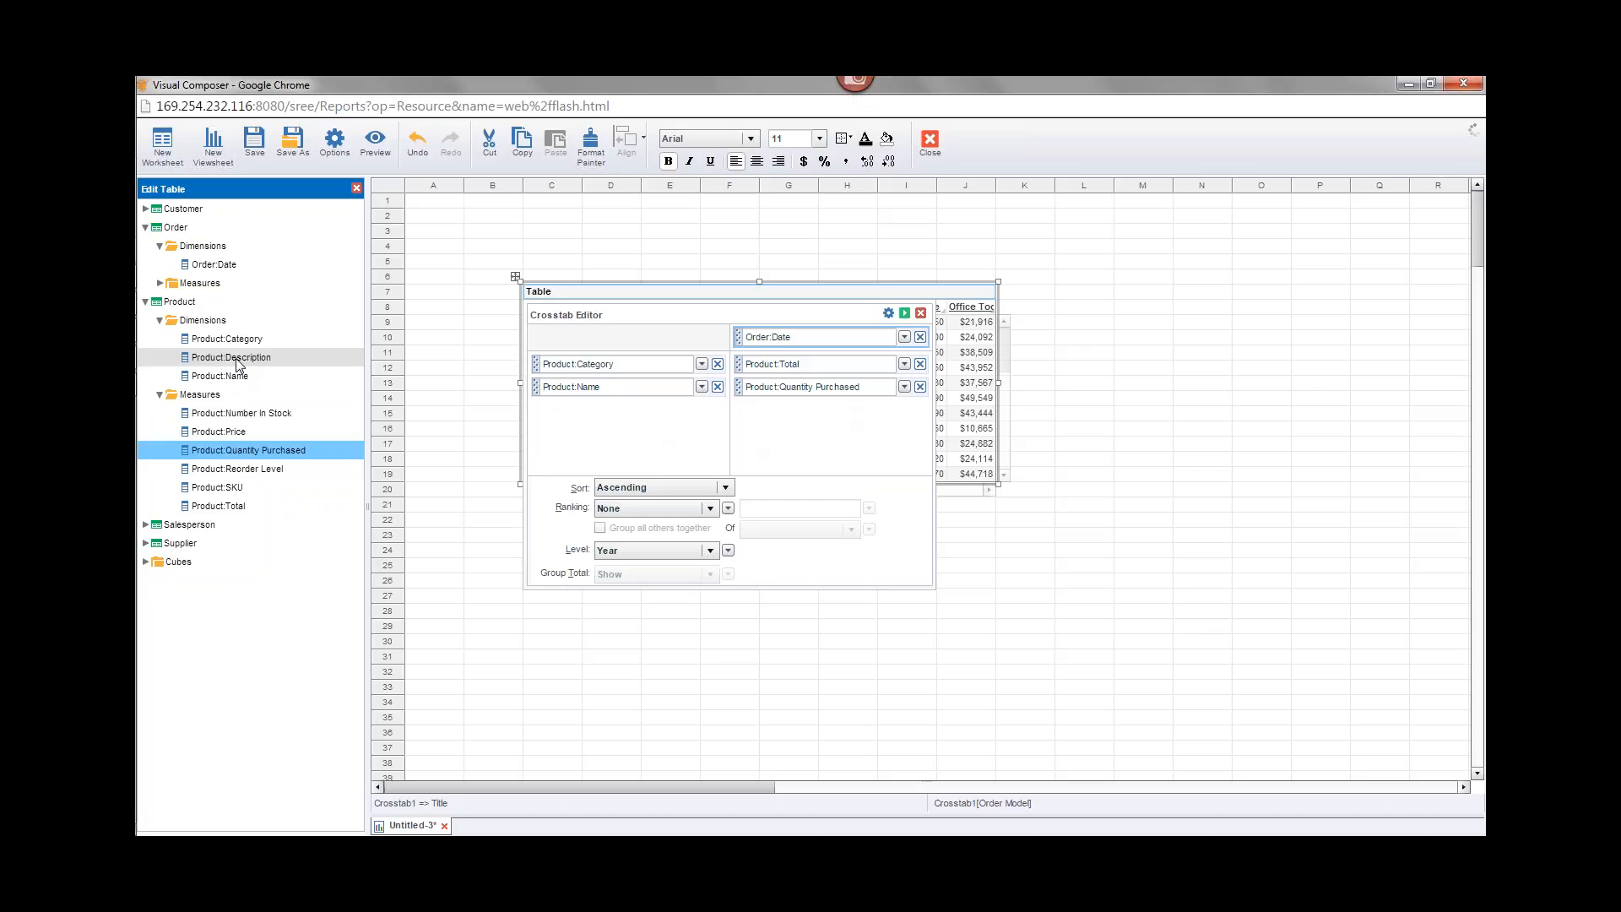
Step: Review the conversion options offered for the Product:Category dimension and the Product:Number In Stock measure without converting either
right_click(280, 340)
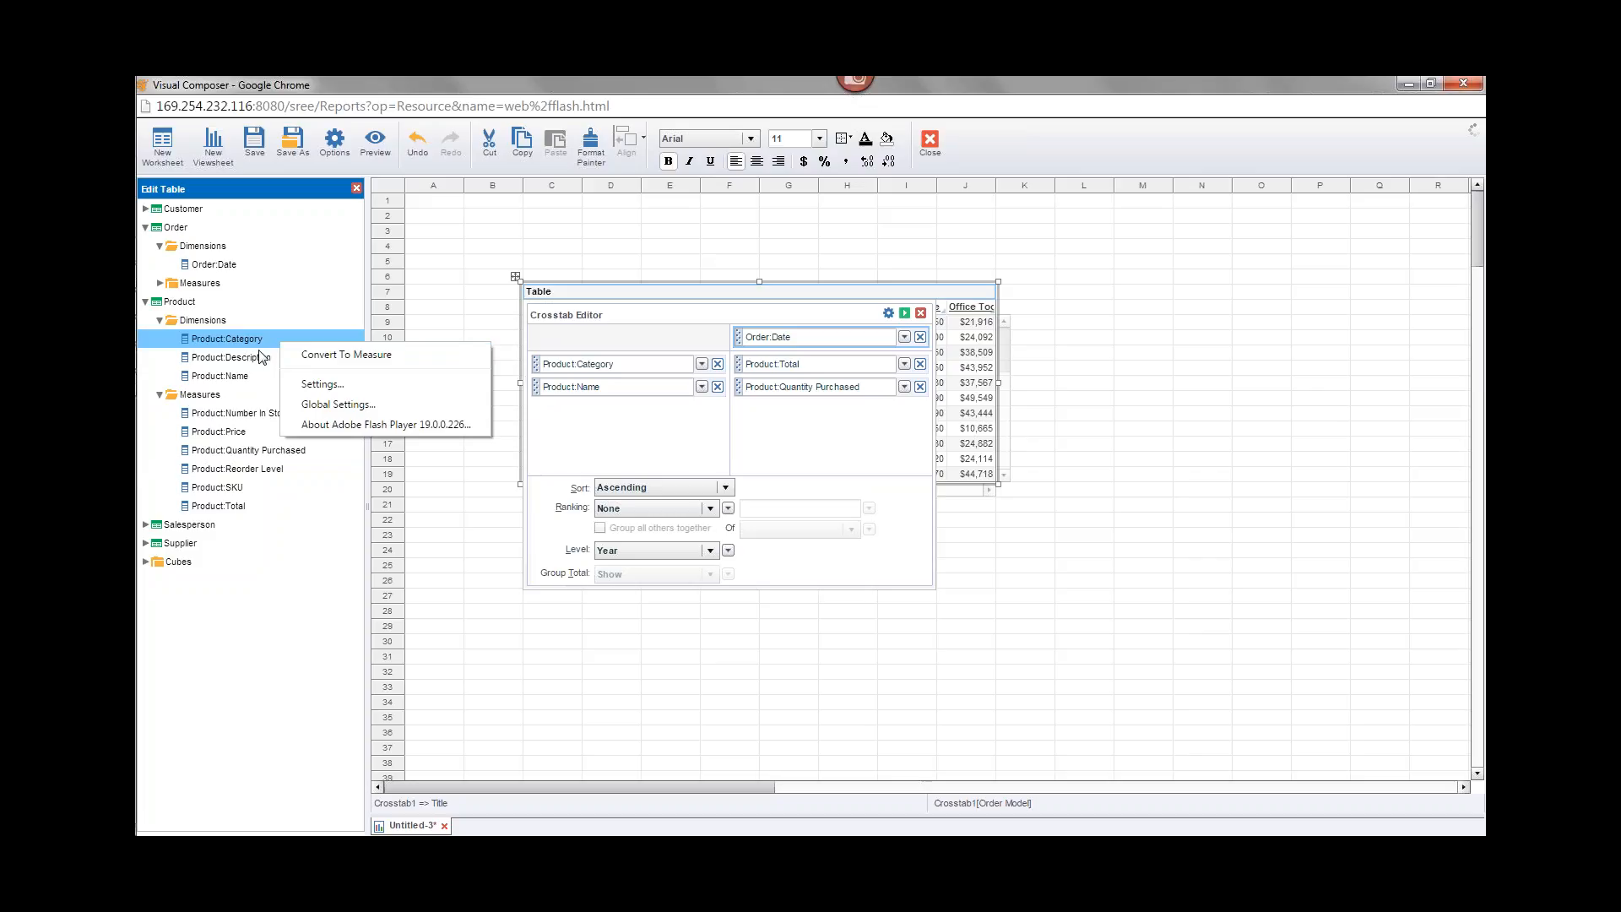
click(230, 415)
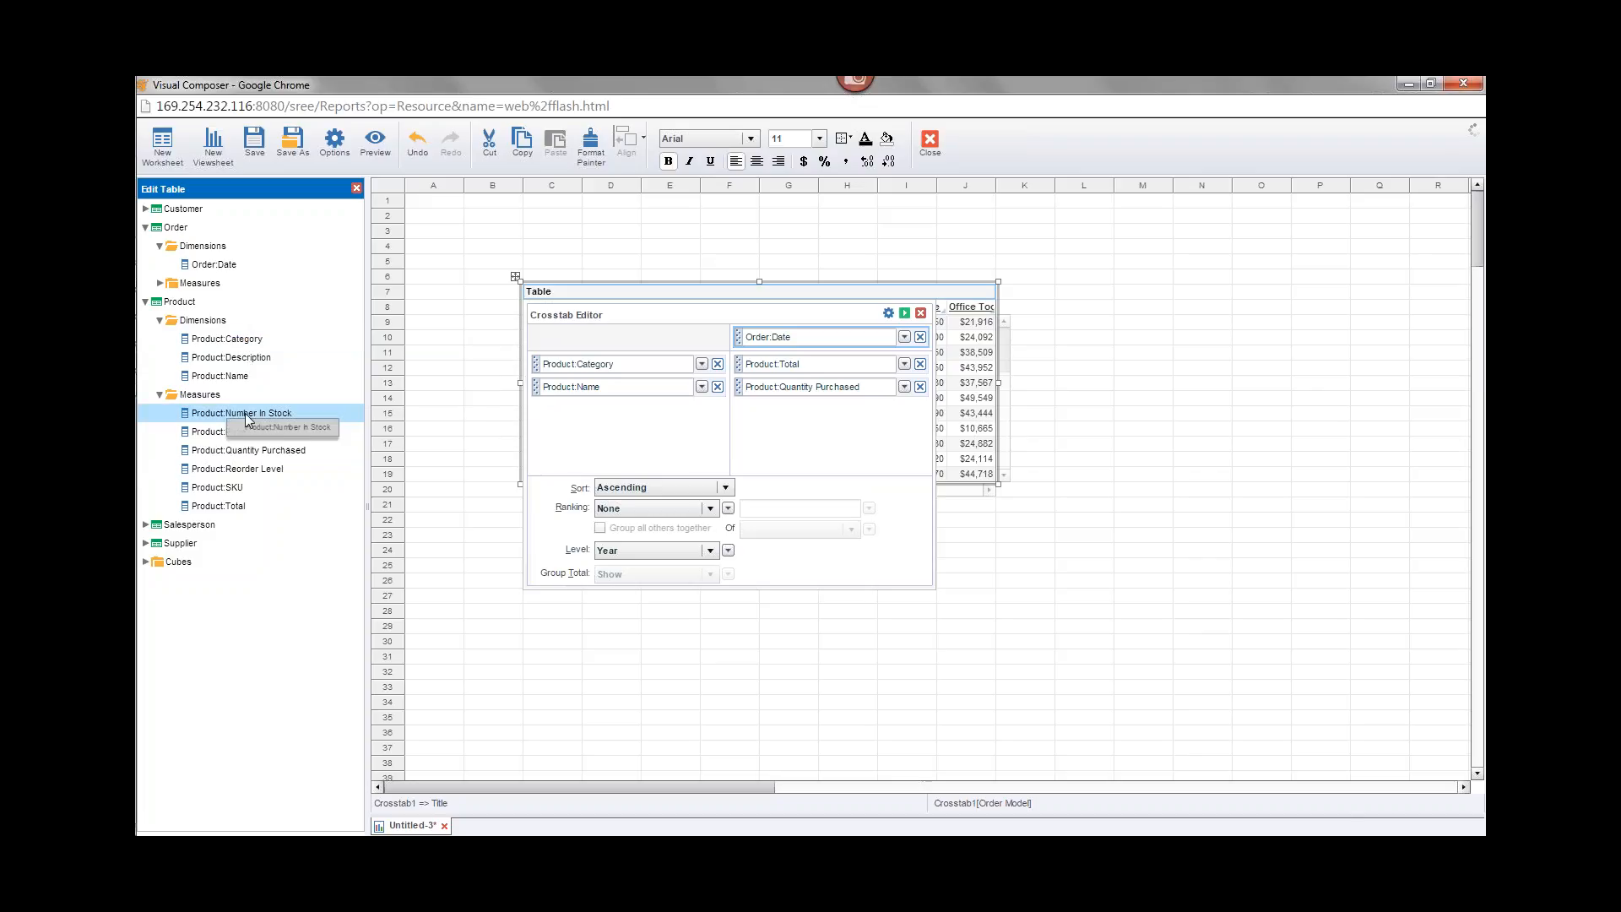
right_click(268, 412)
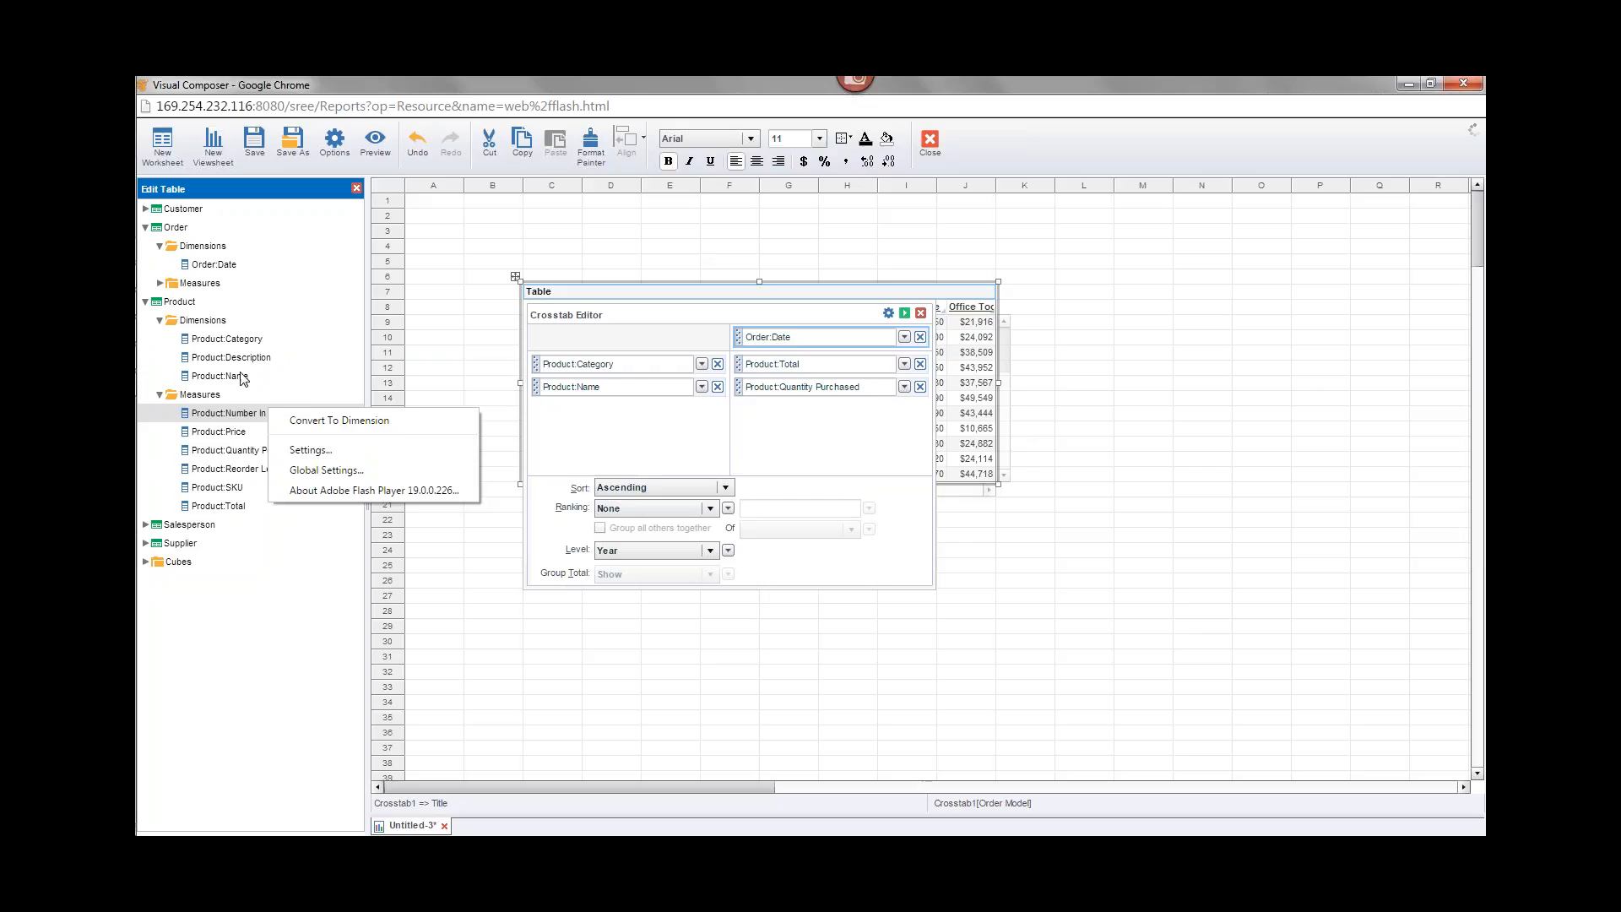
click(328, 375)
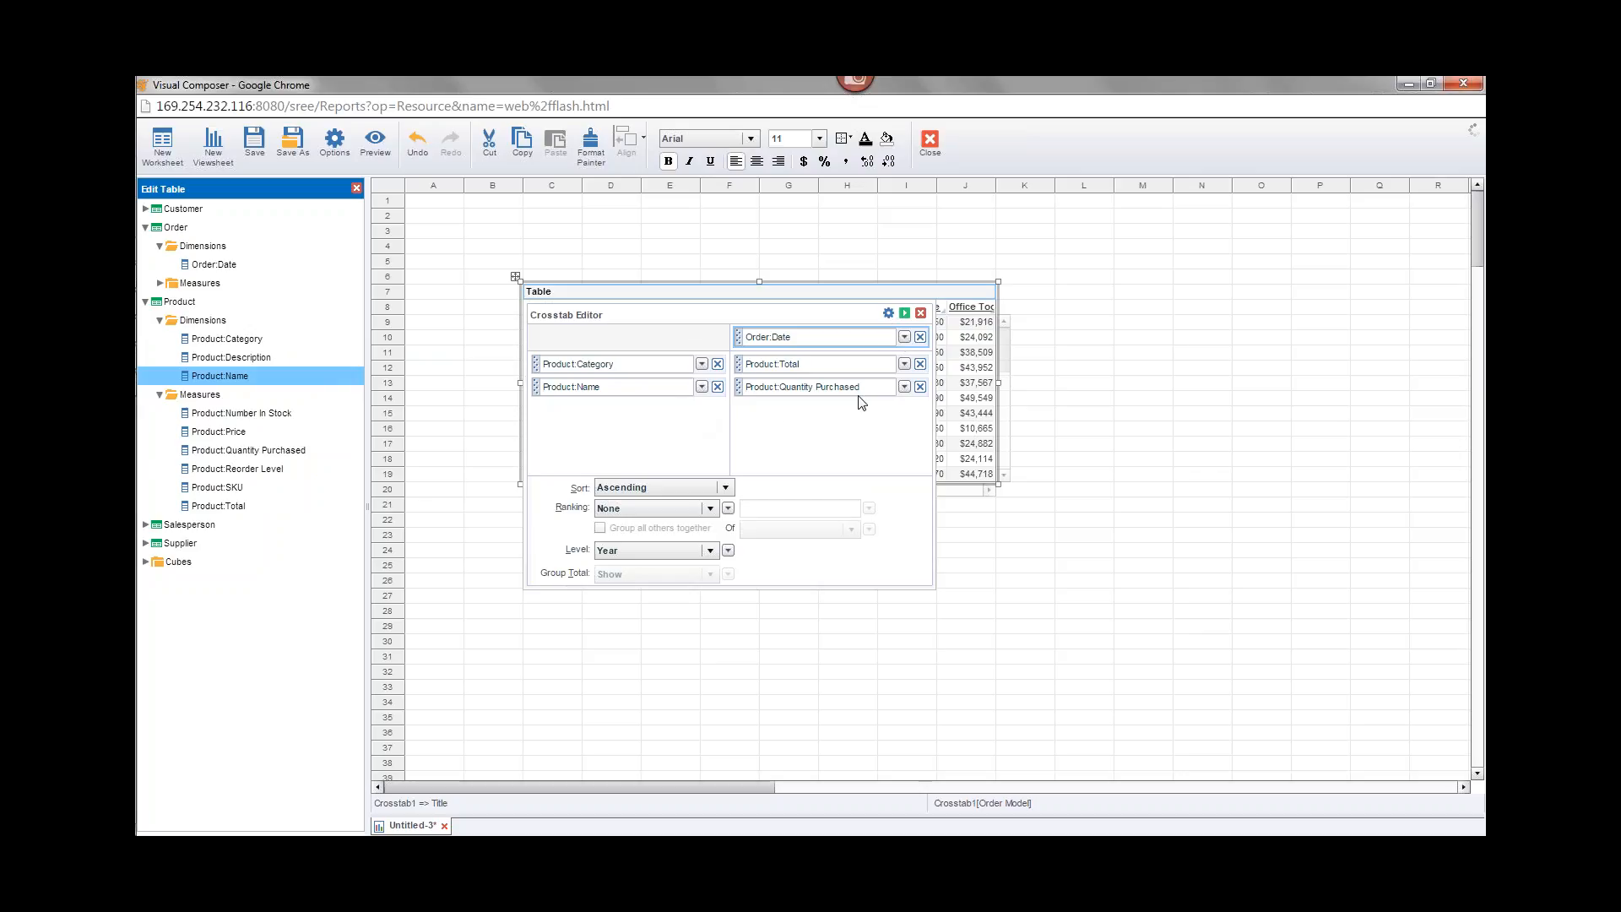
Step: Apply the crosstab field layout and extend the table's height down to grid row 32
click(904, 314)
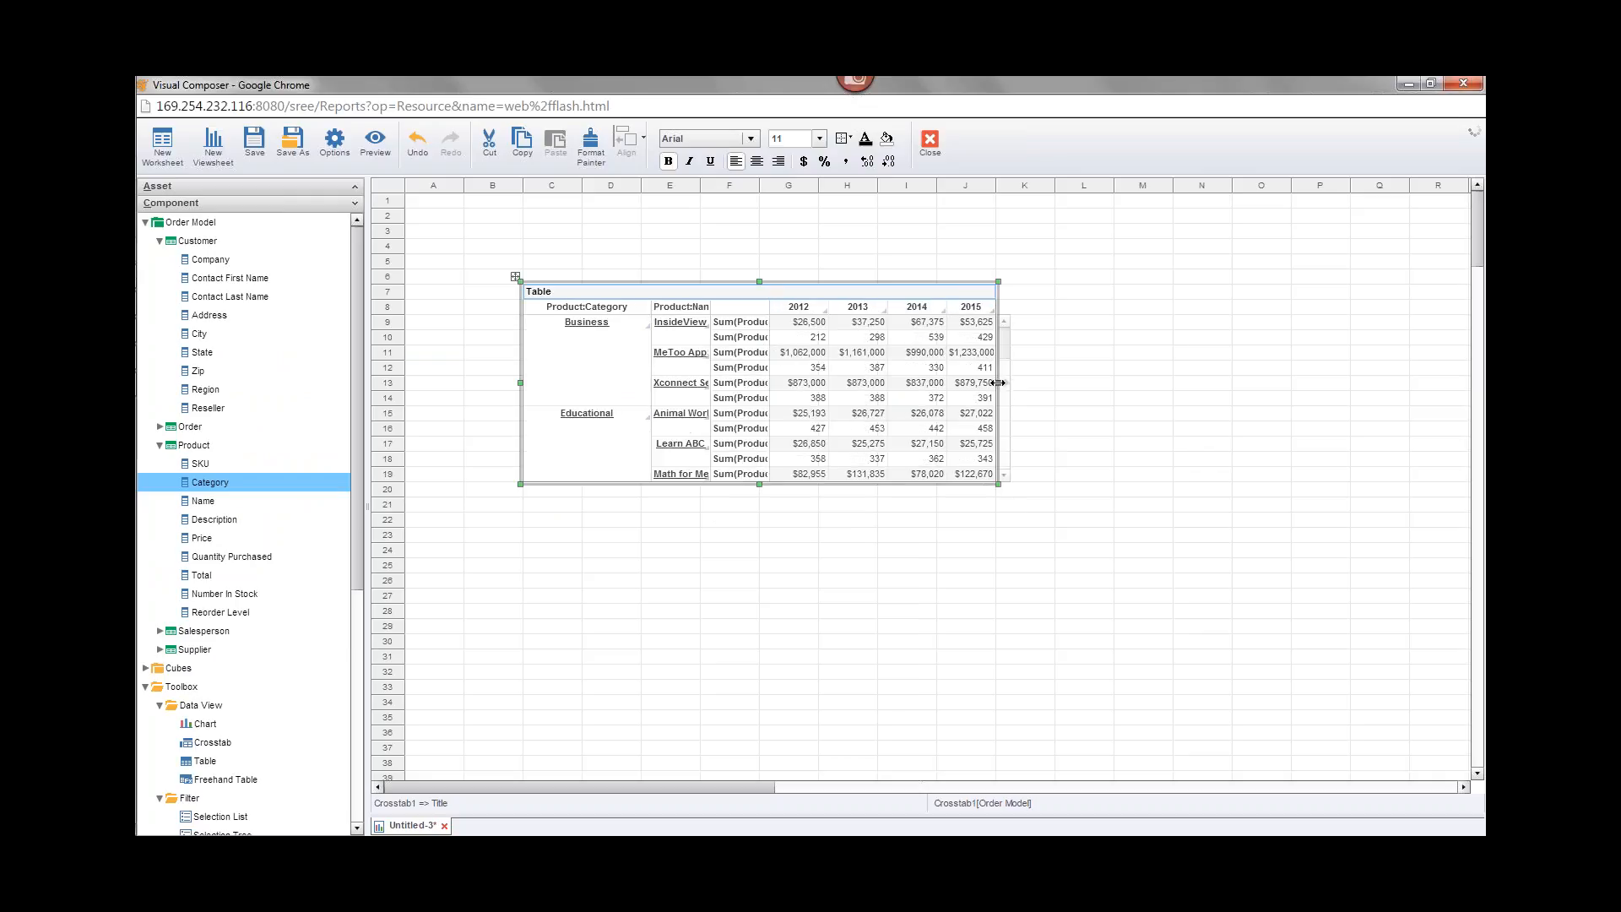
mouse_move(998, 383)
mouse_down()
mouse_move(1056, 380)
mouse_move(997, 386)
mouse_up()
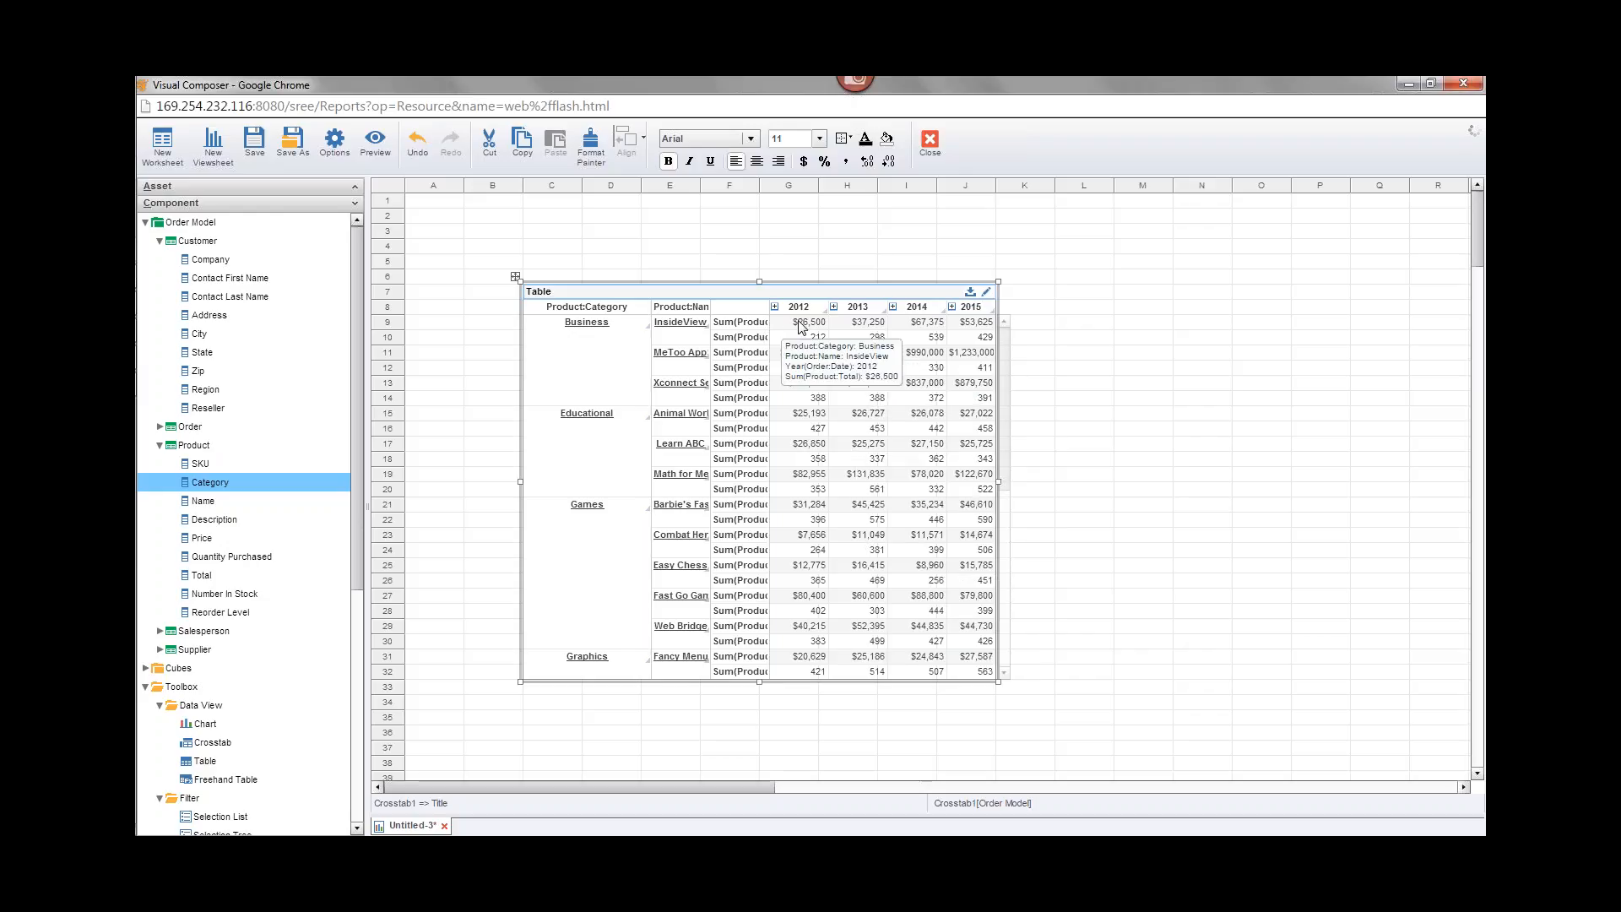
Step: Enable the Summary Cells Side By Side option in the crosstab's advanced properties
right_click(863, 298)
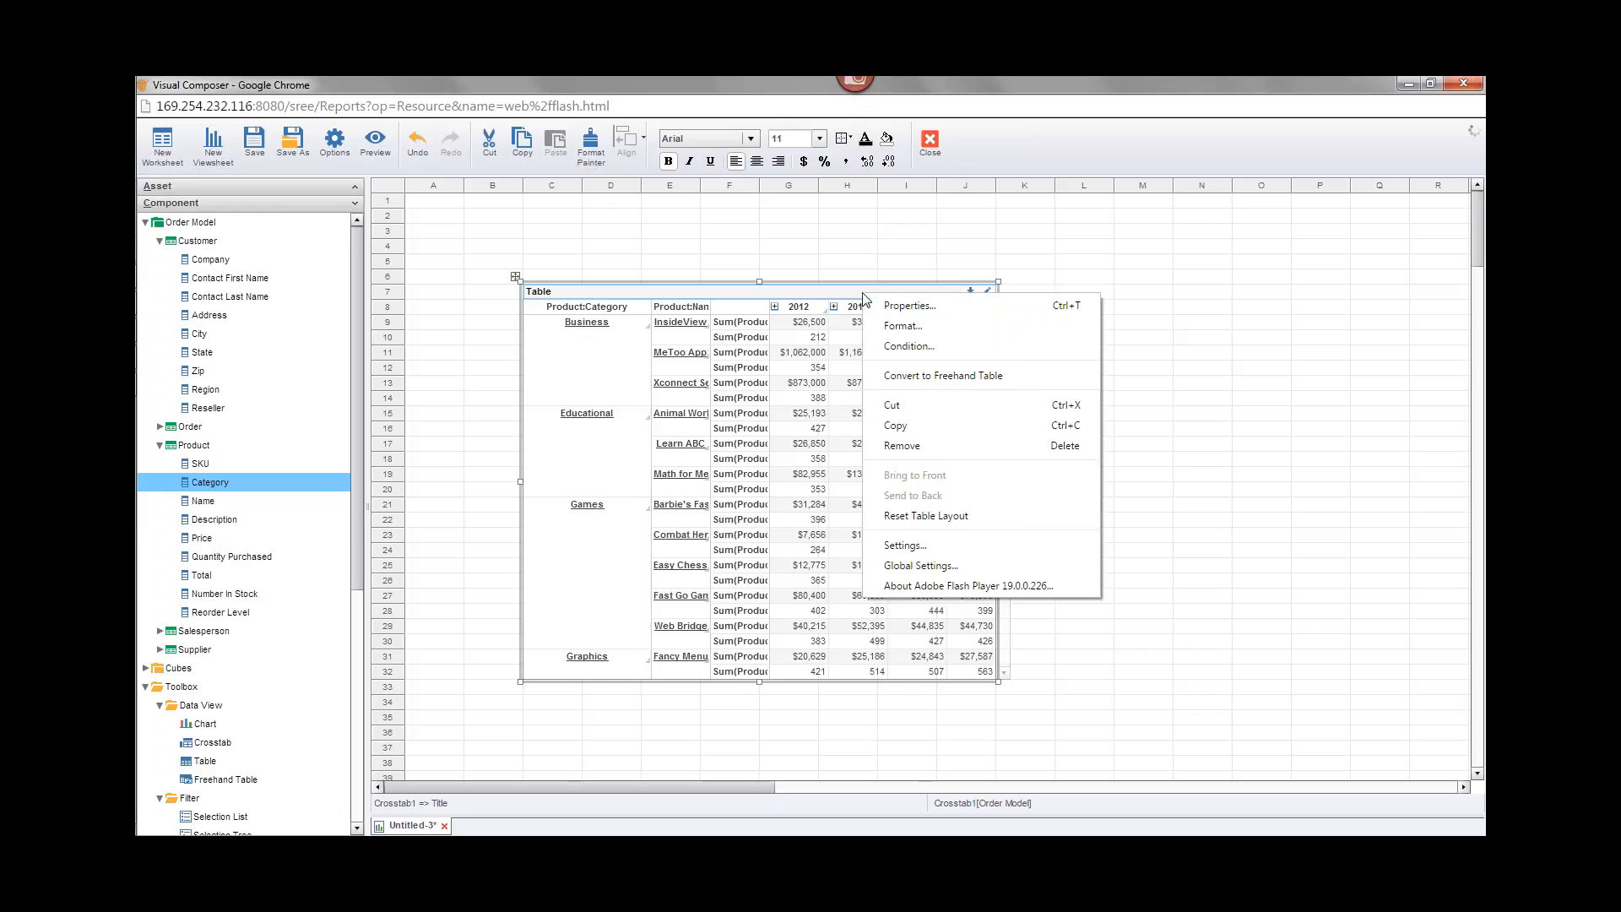
click(958, 305)
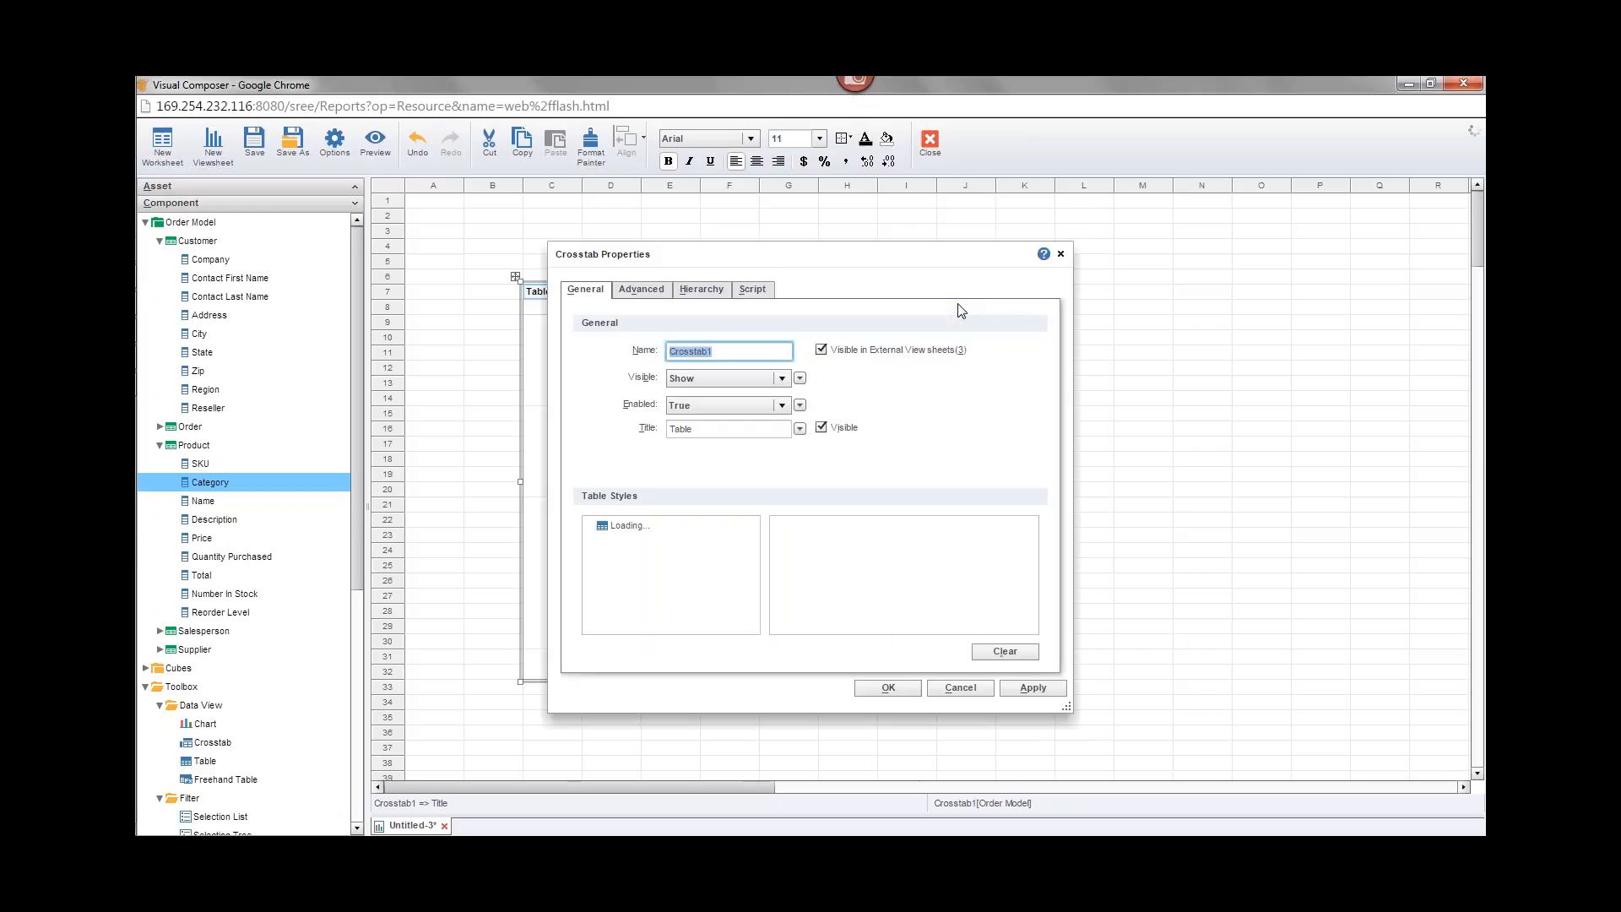
click(642, 289)
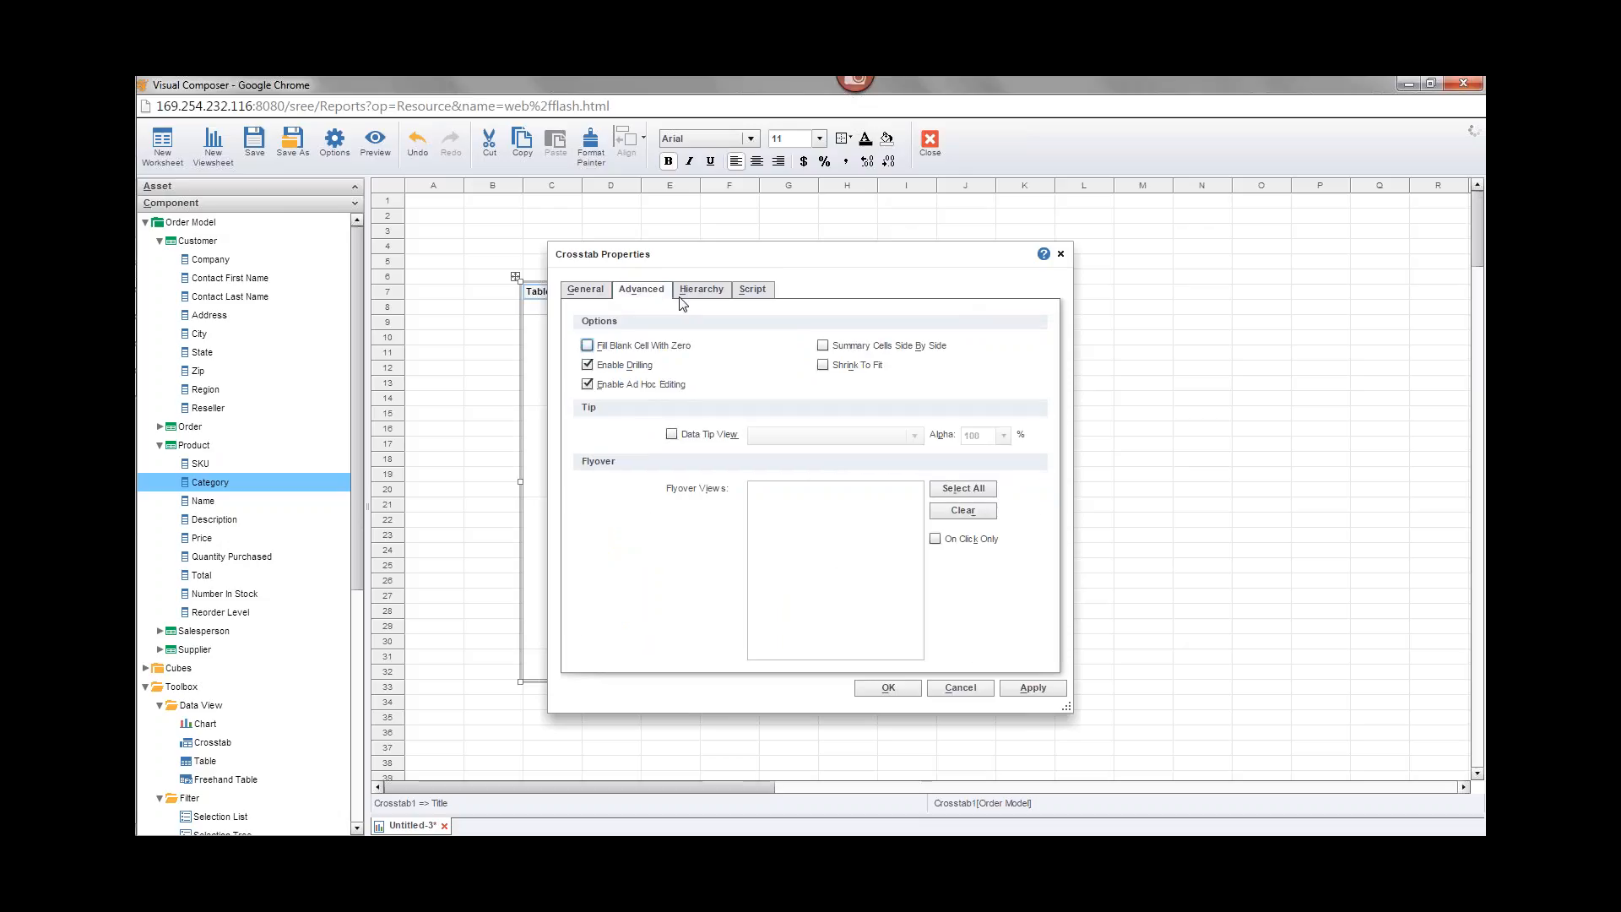
click(823, 346)
click(886, 688)
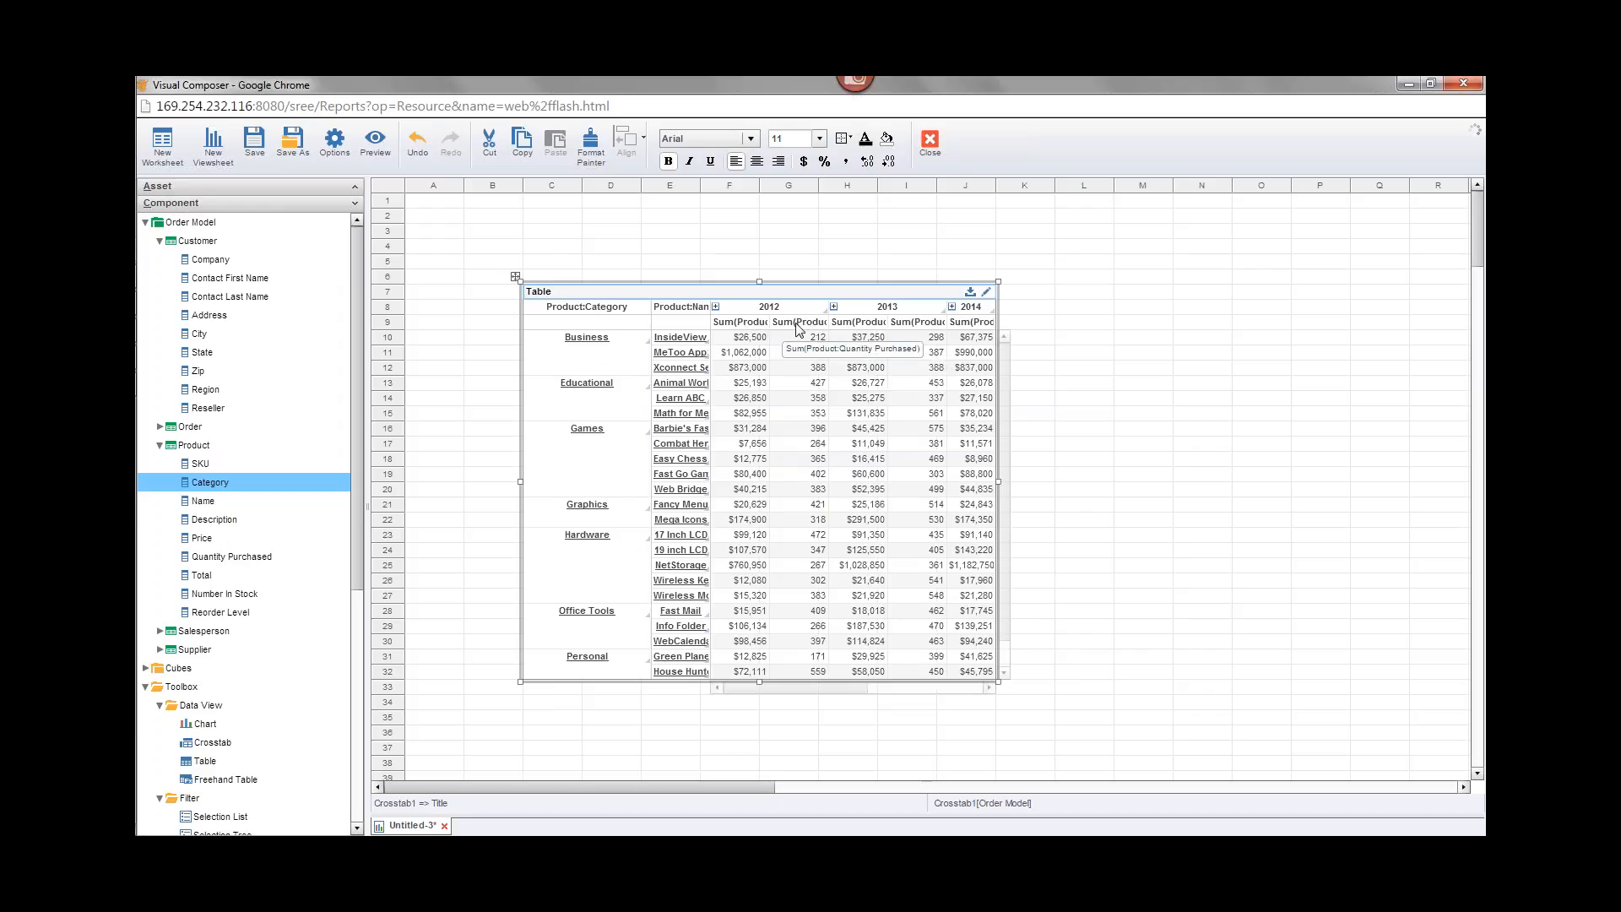
Step: Rename the crosstab's two measure headers to Total and Quantity
double_click(733, 324)
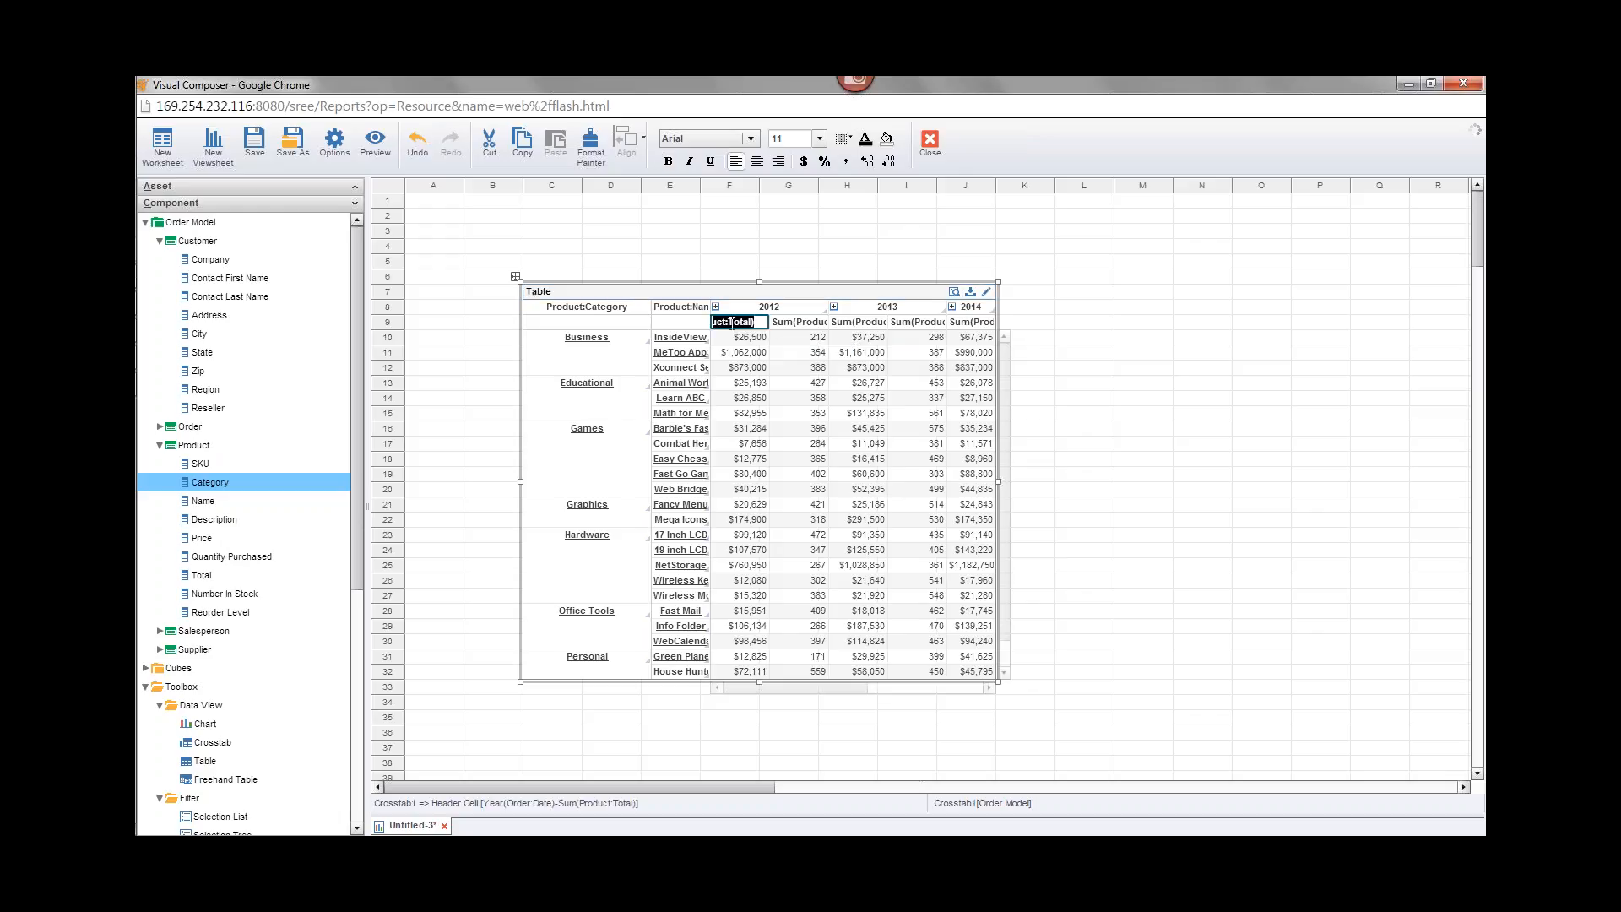
text(Total)
key(Return)
double_click(796, 324)
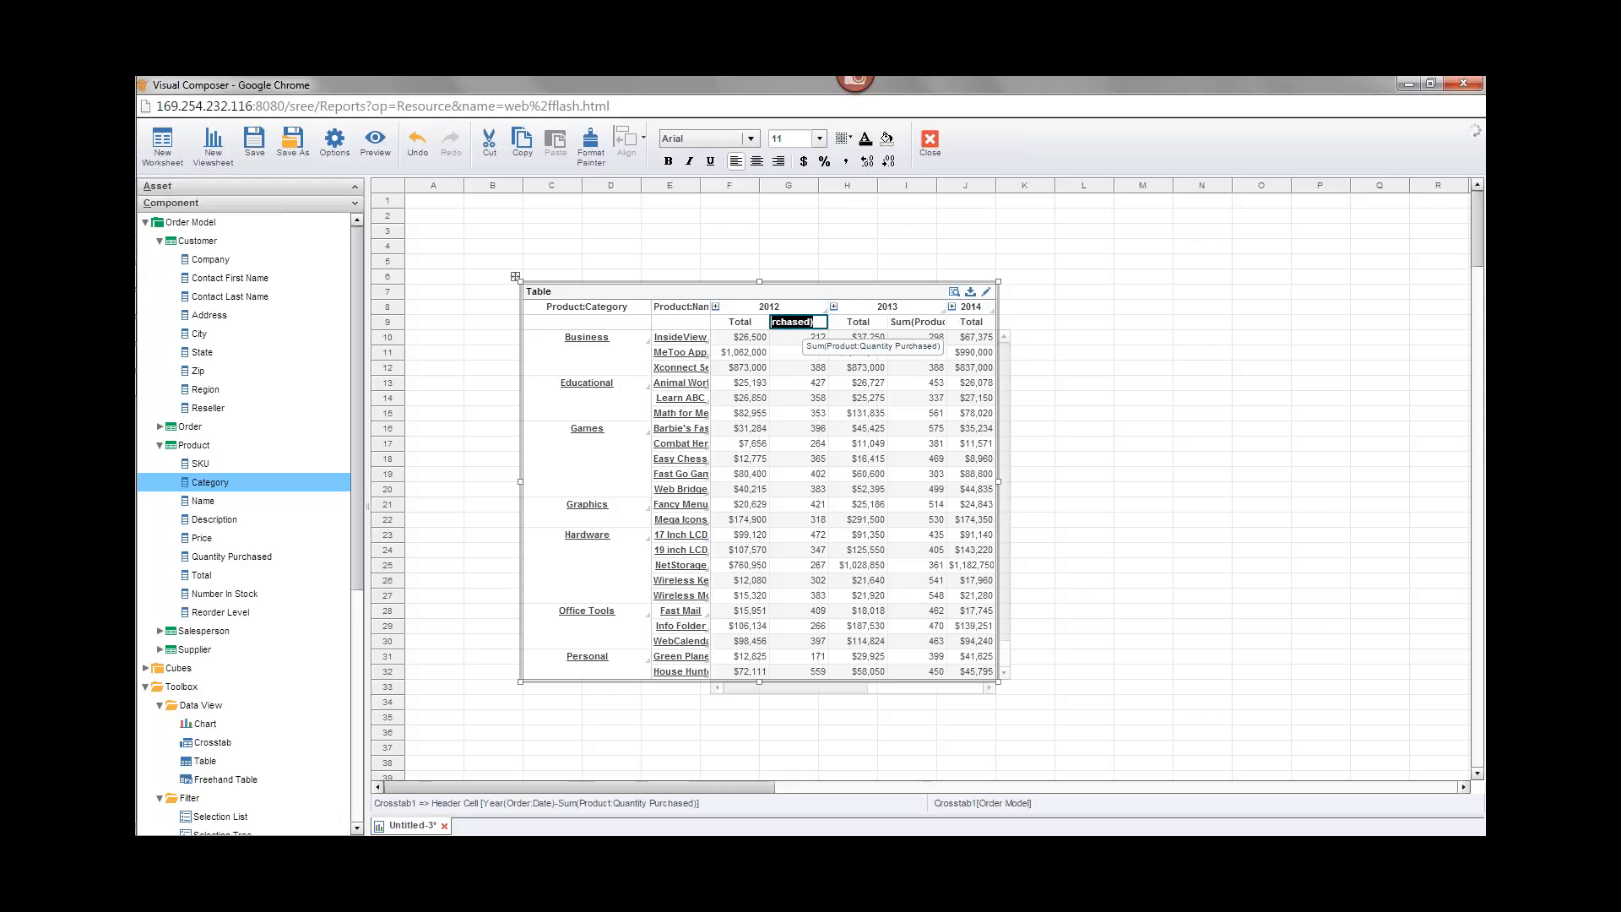
text(Quantity)
key(Return)
click(1071, 353)
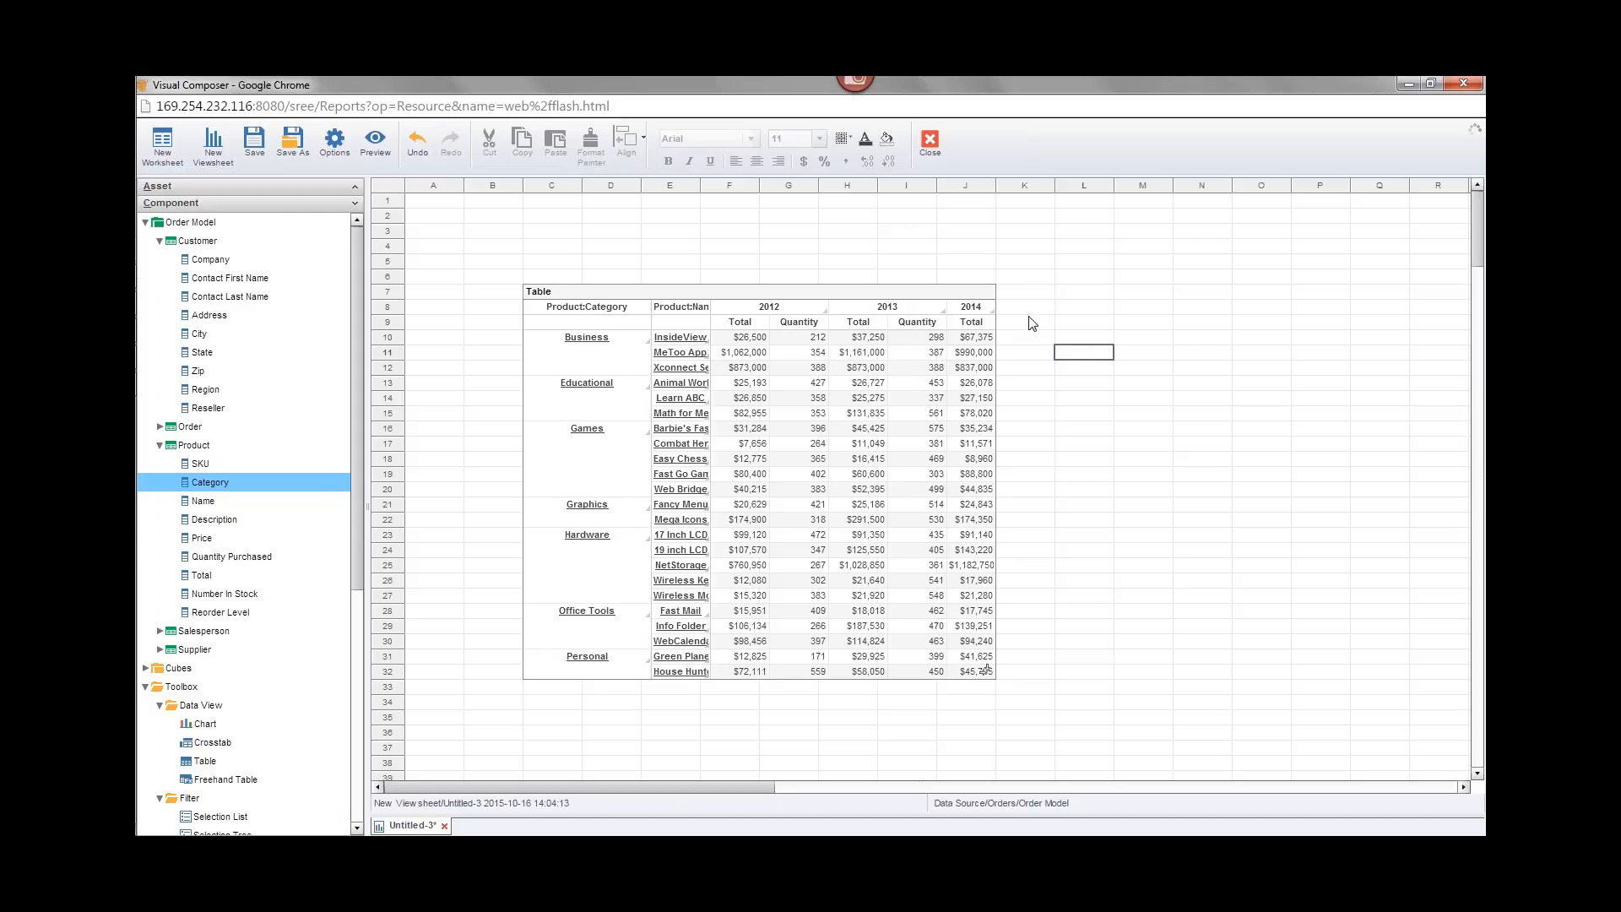
Step: Look across the crosstab to its last year and widen the table through grid column K
click(929, 291)
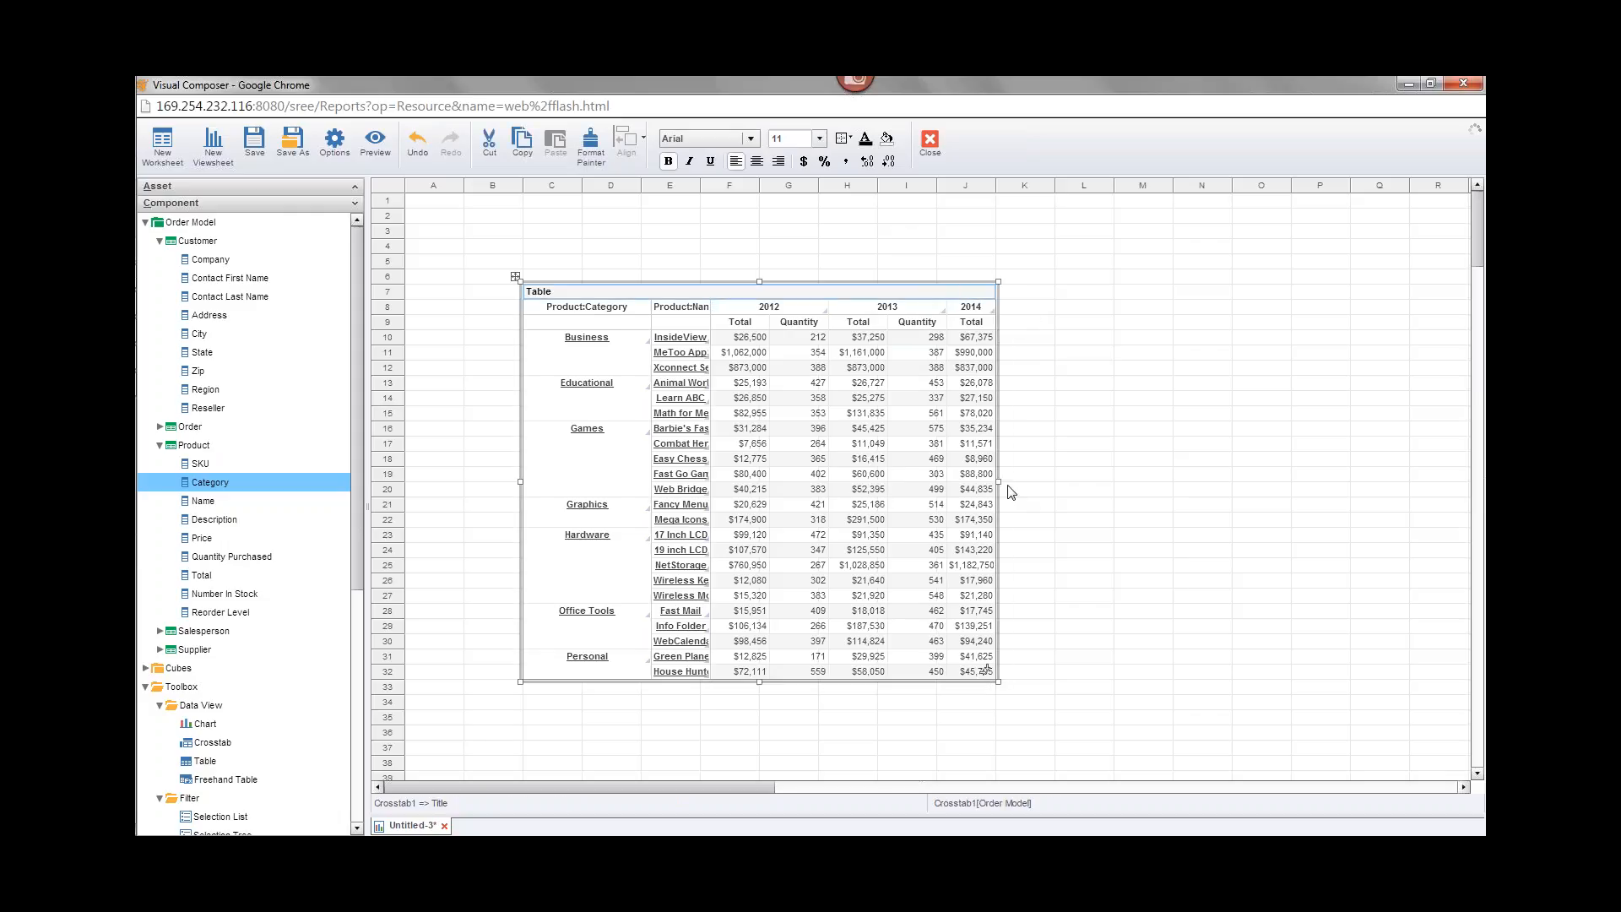
drag(842, 691, 919, 694)
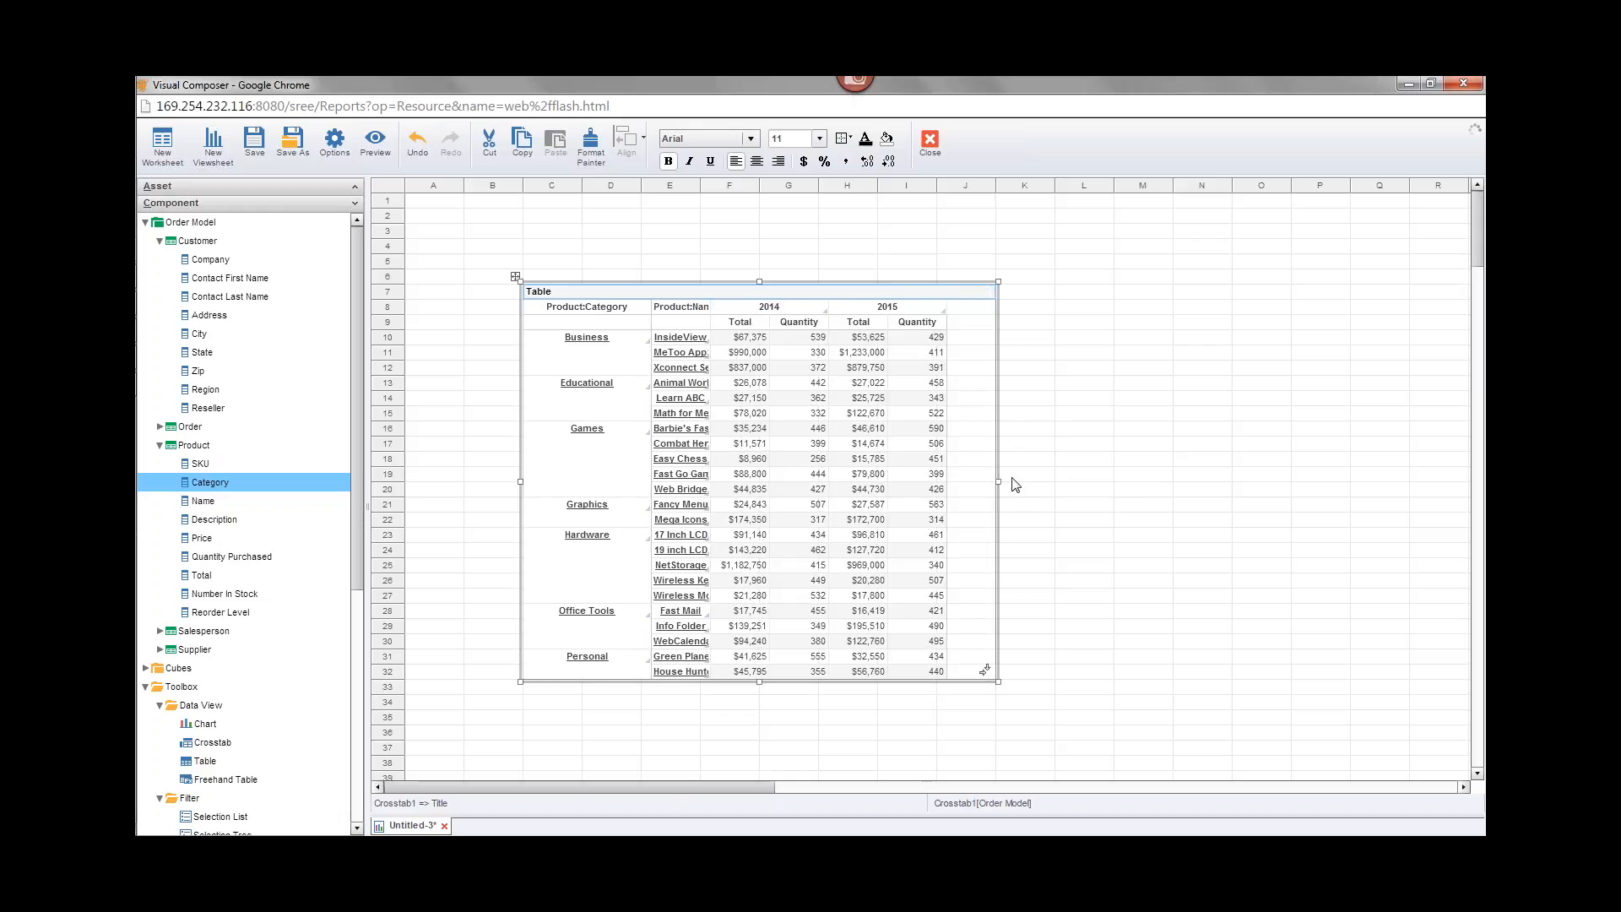
drag(1001, 483, 1123, 546)
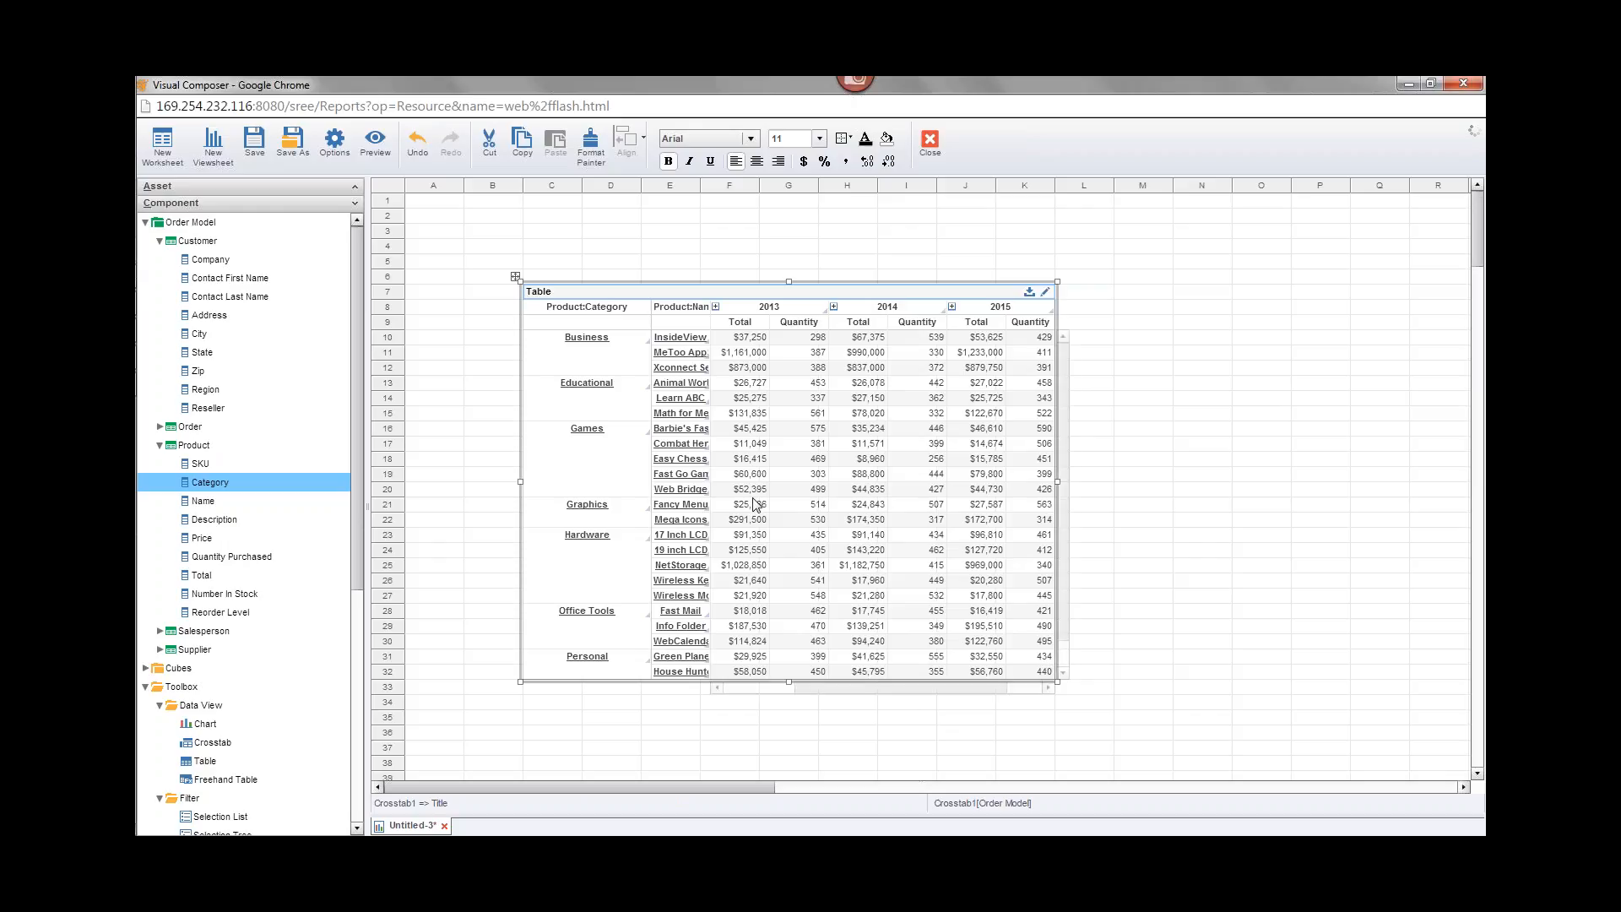
Step: Narrow the Product:Category column and widen the Product:Name column so the full product names fit
drag(654, 314, 628, 309)
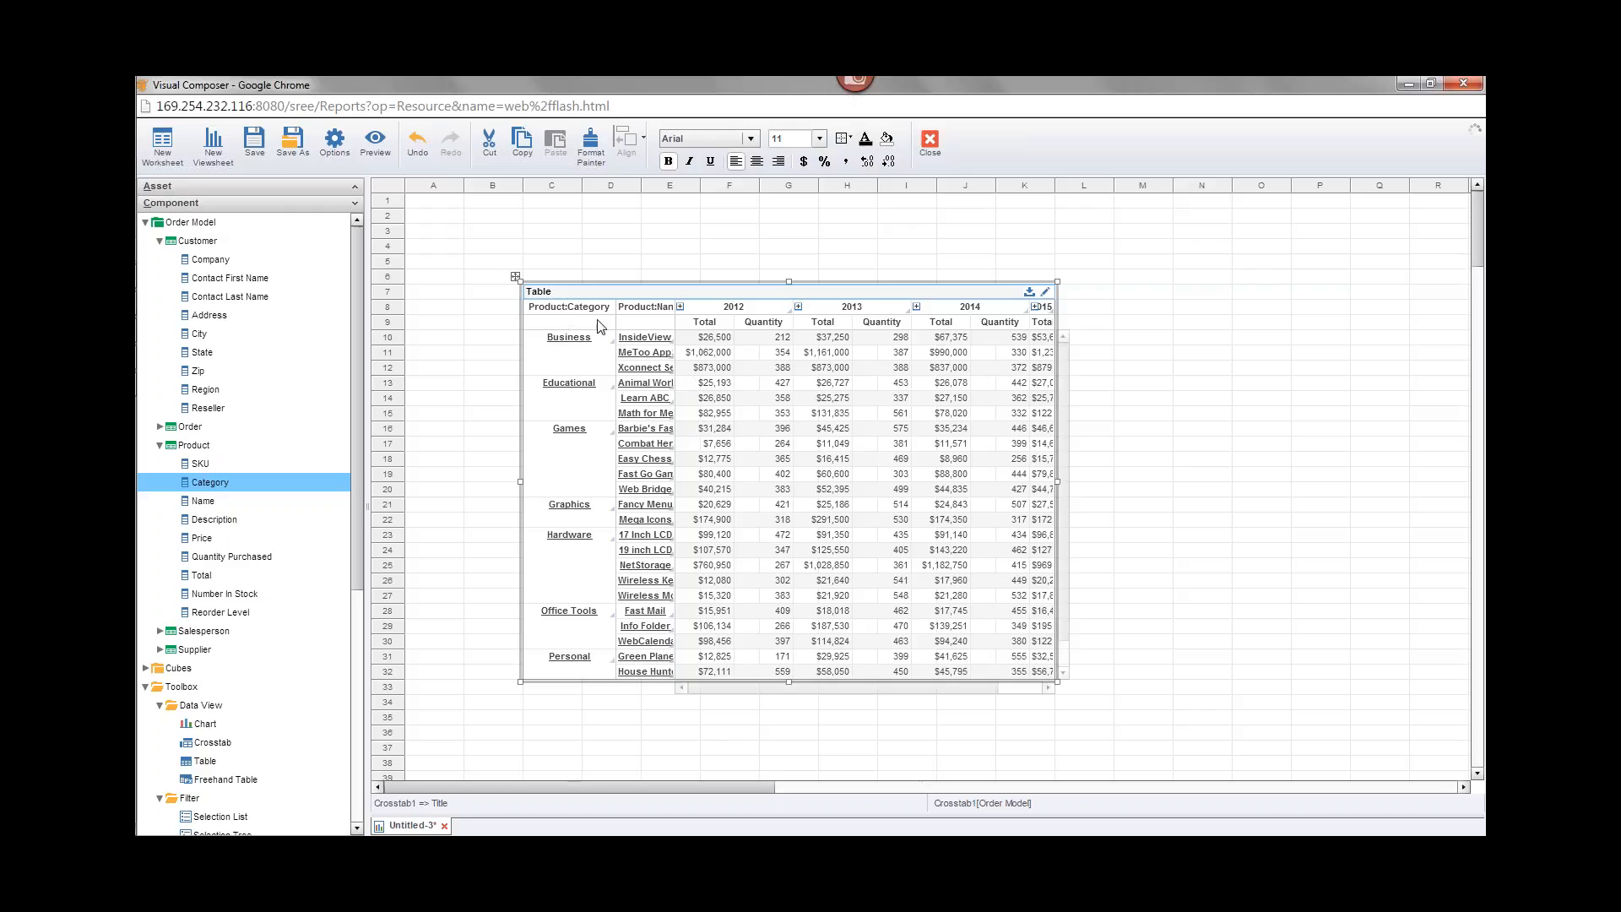
drag(672, 320, 716, 323)
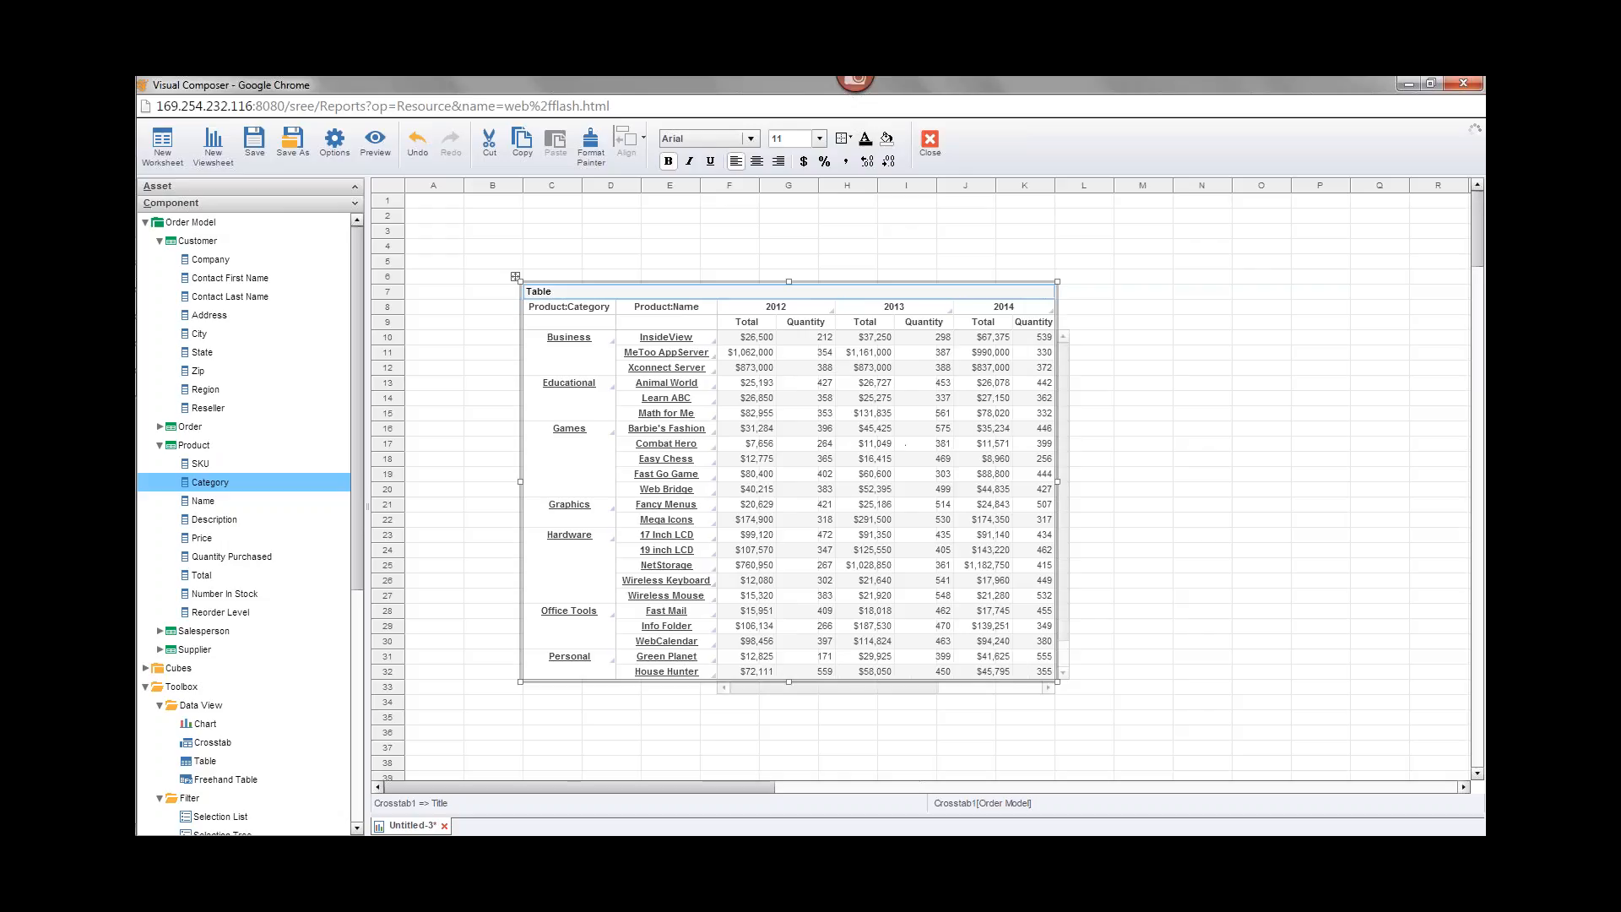
Step: Widen the crosstab through grid column M and enlarge the 2015 Total column to fit its amounts
drag(1060, 483, 1116, 490)
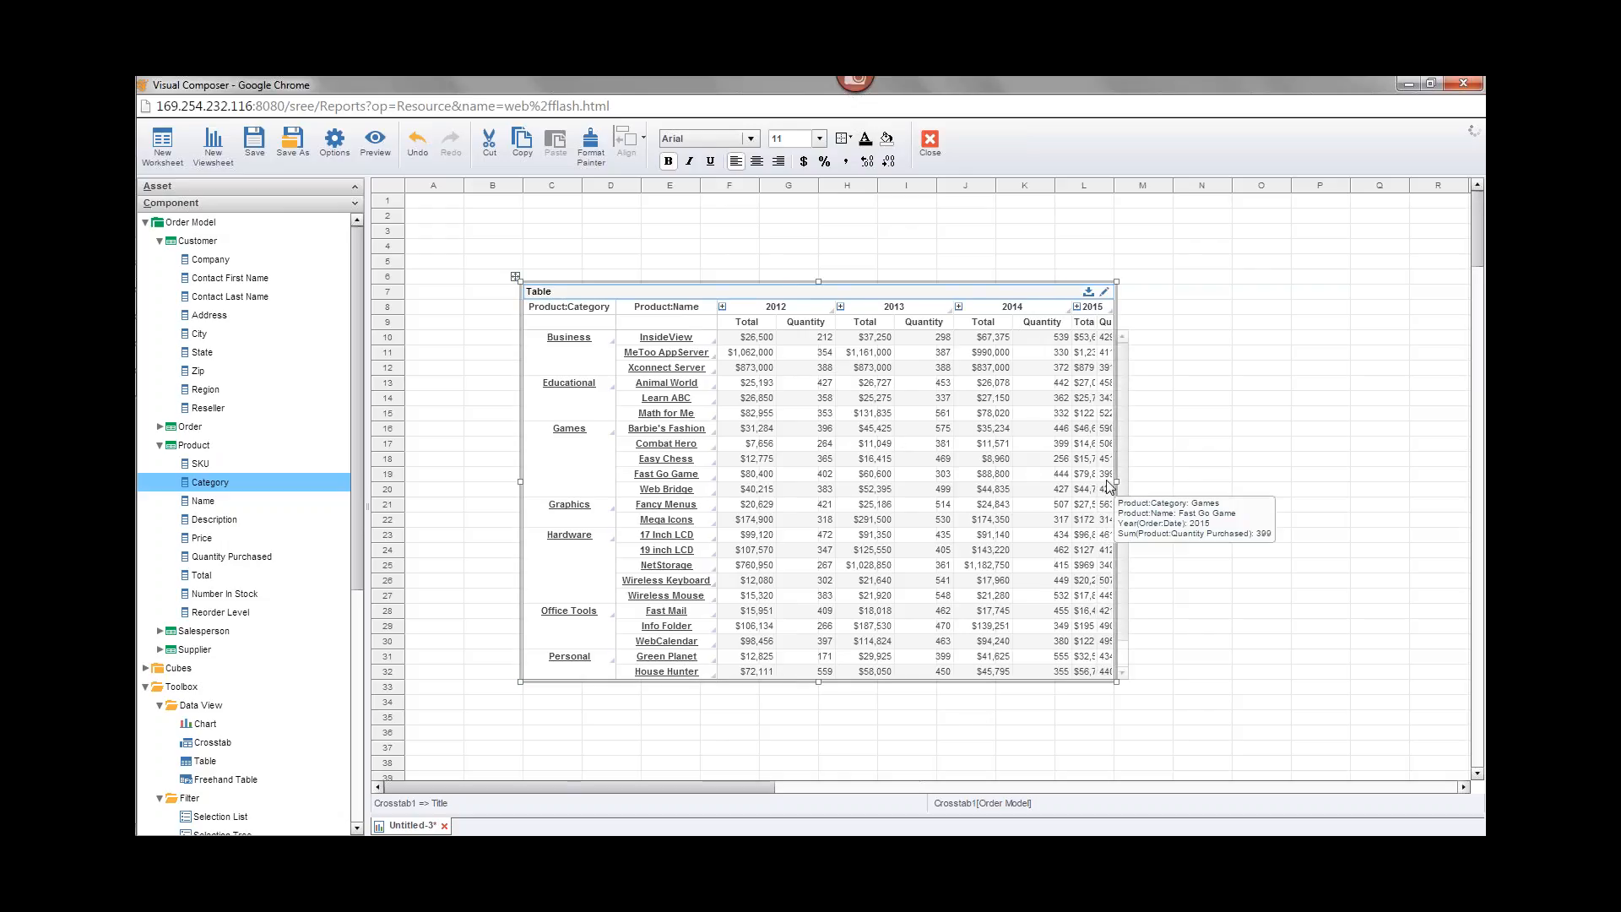
drag(1119, 481, 1175, 482)
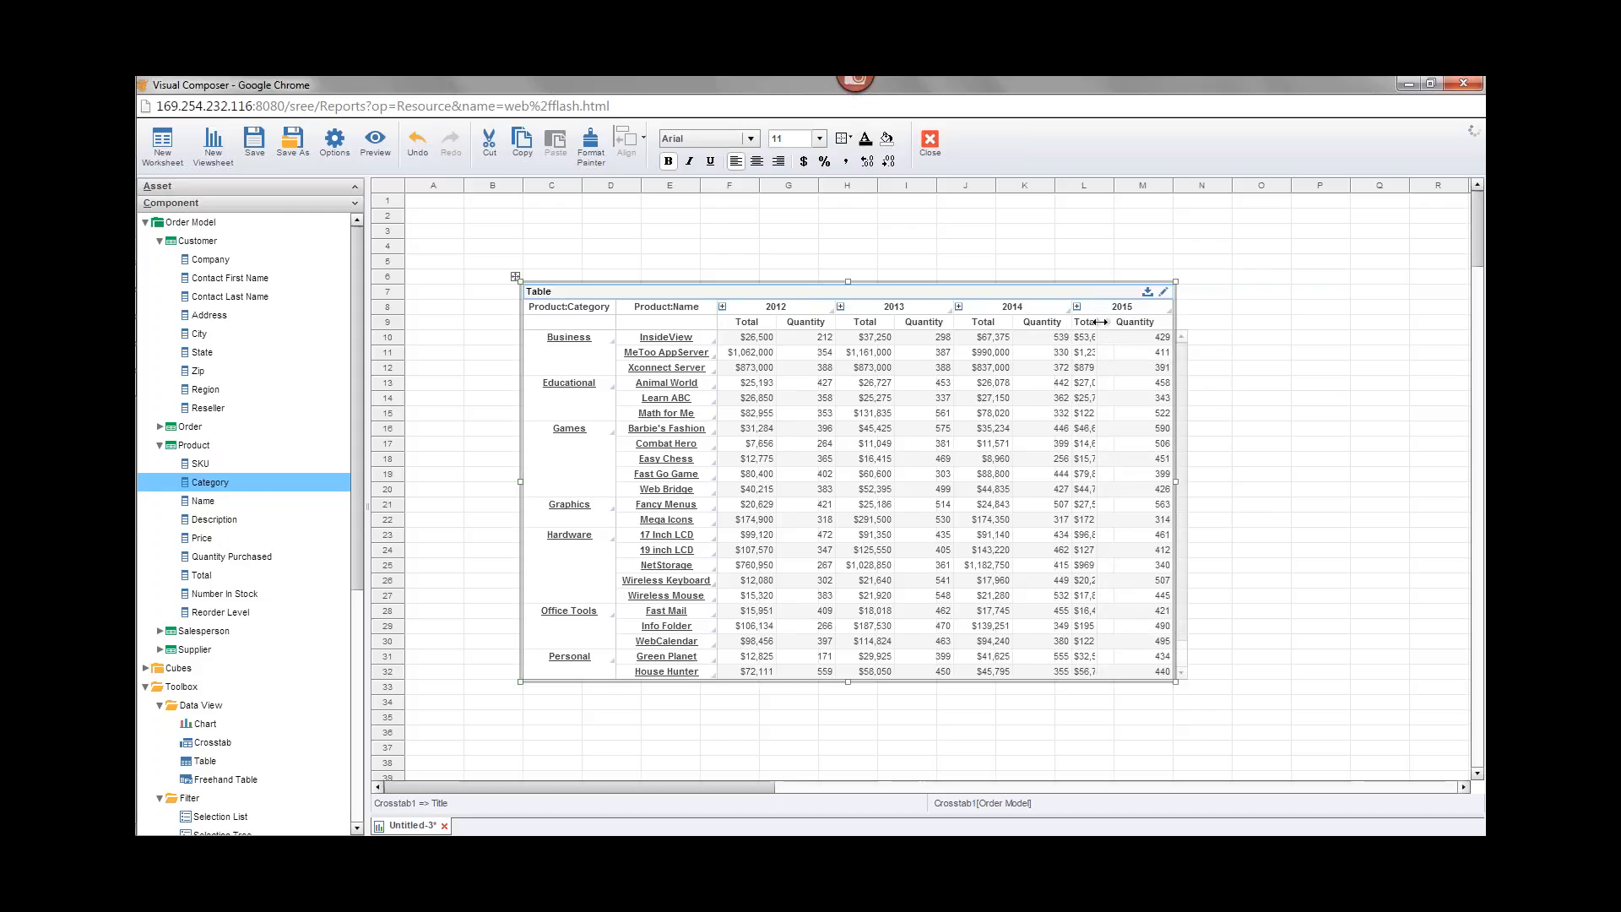
drag(1097, 324, 1120, 325)
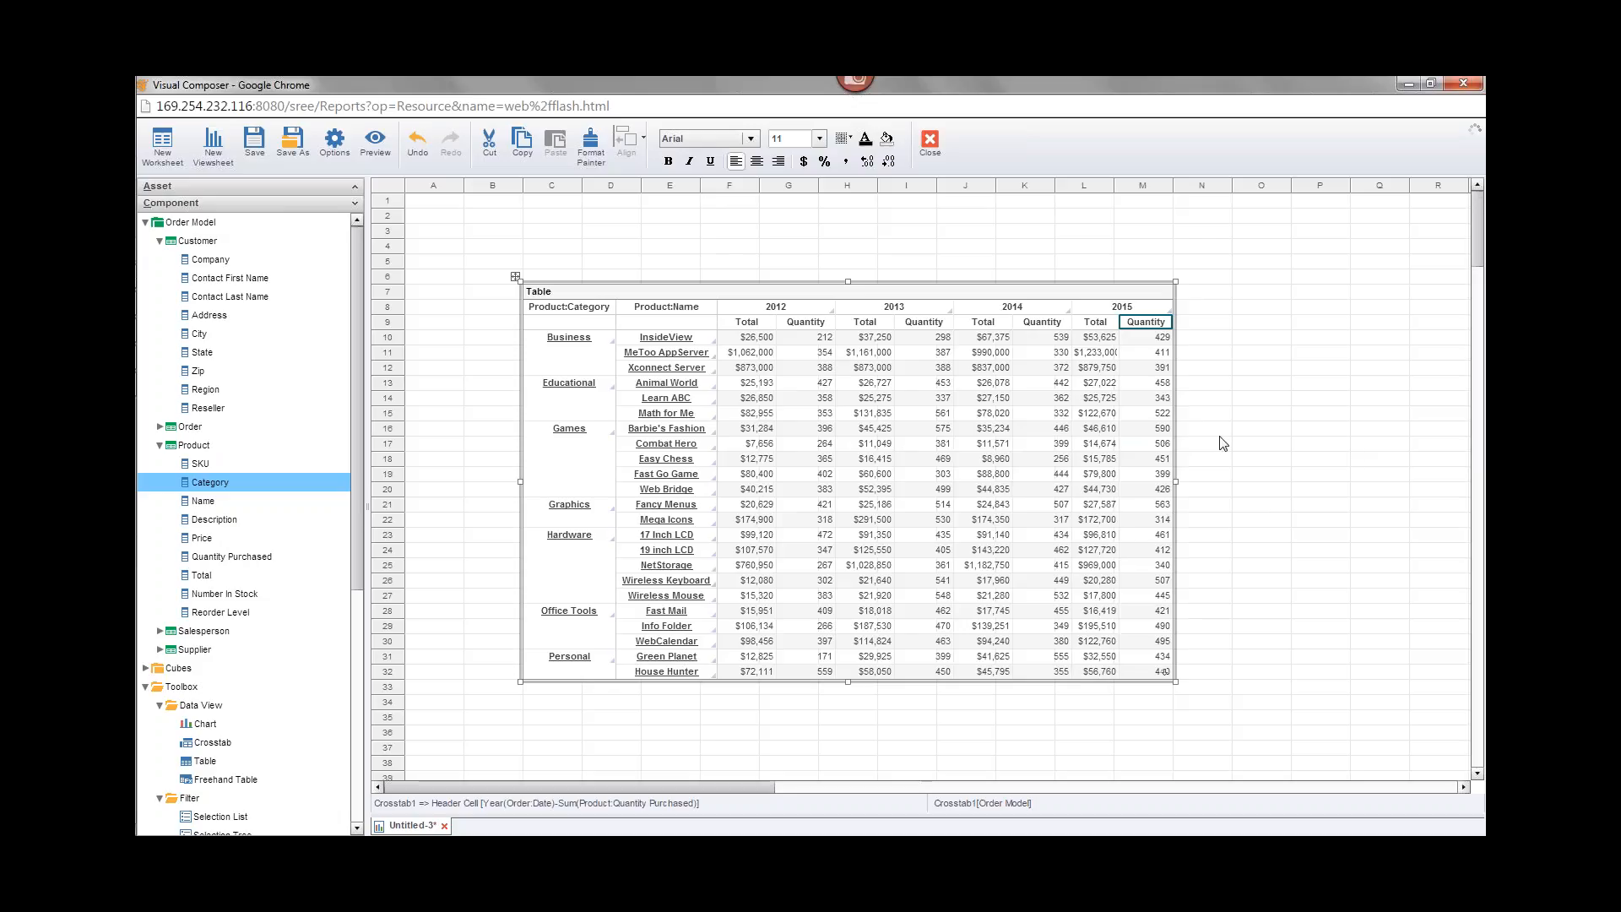
Step: Change the crosstab's title to My Crosstab
mouse_move(848, 487)
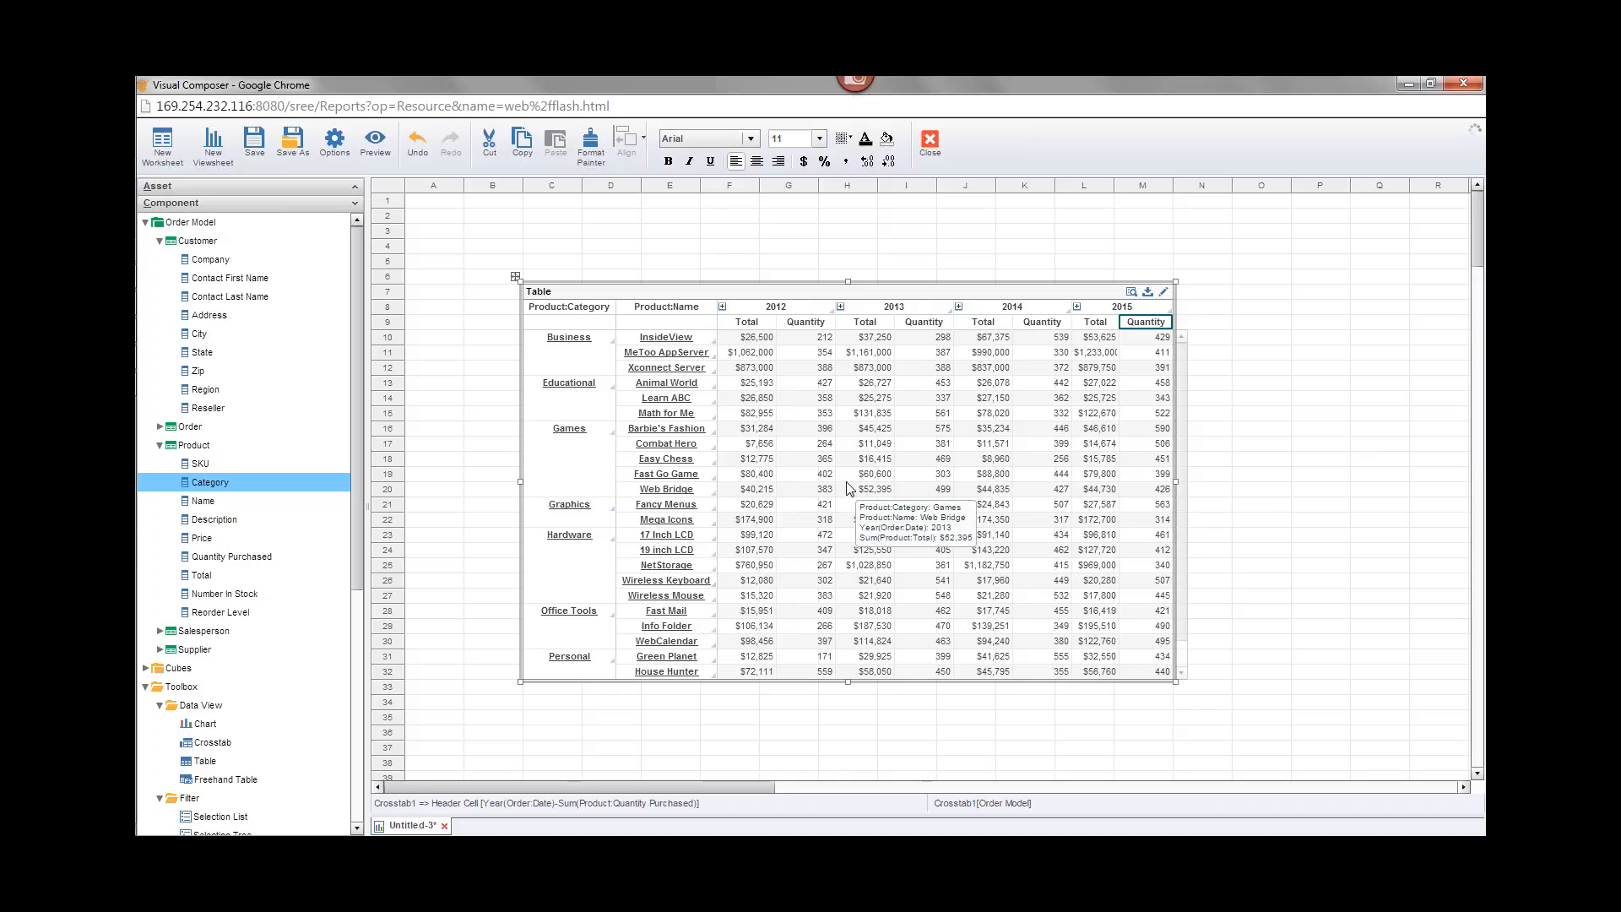
click(552, 296)
double_click(553, 296)
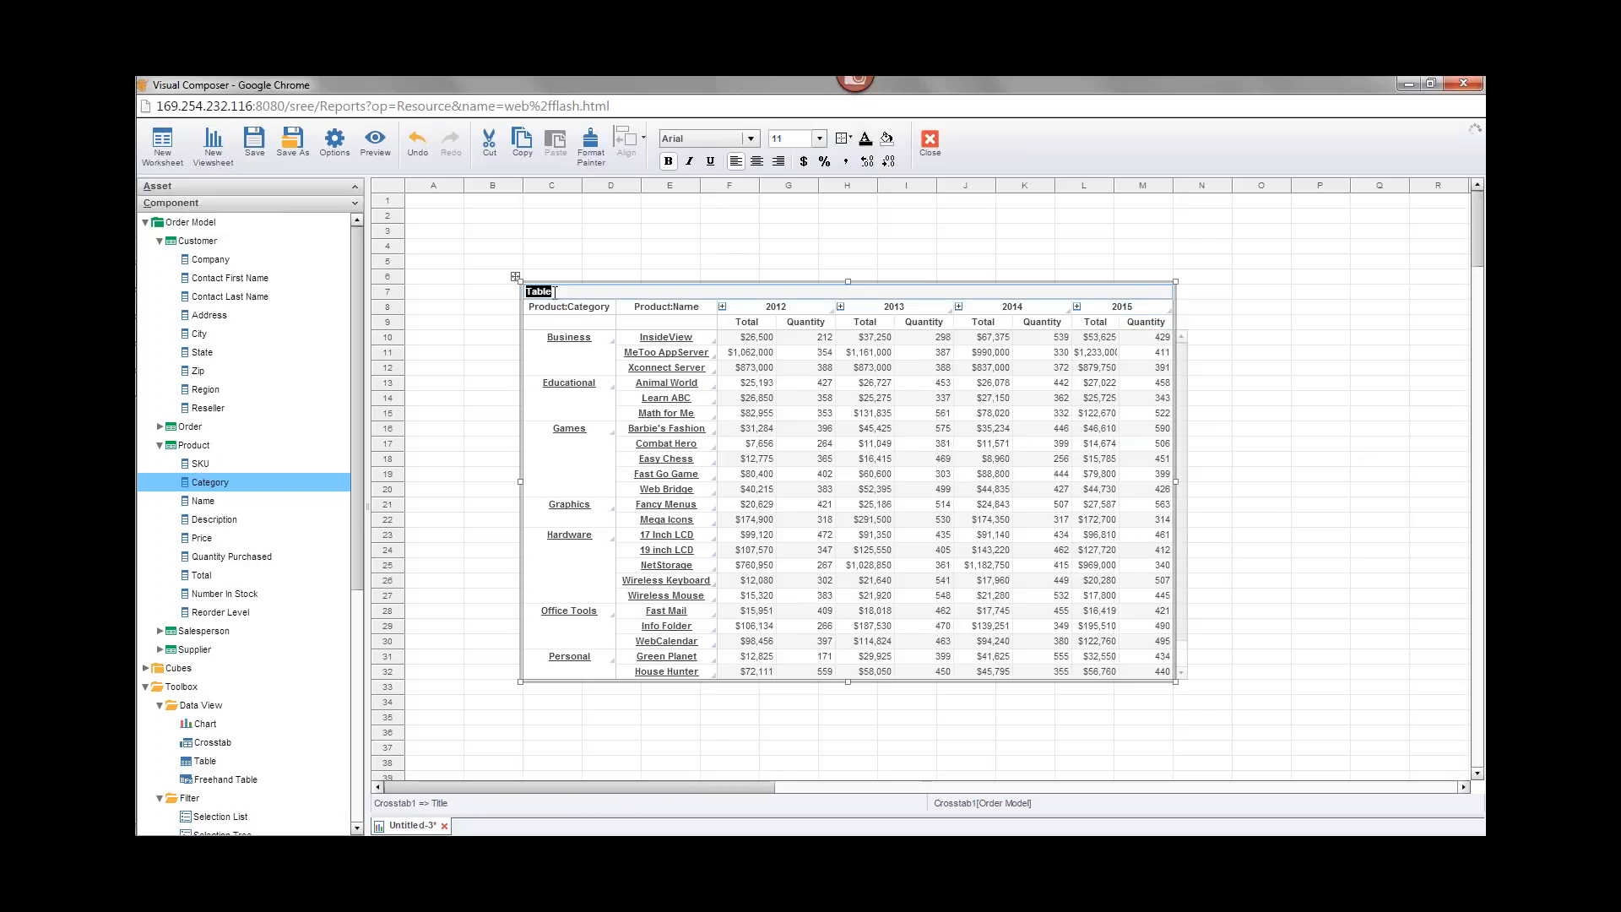
text(My Crosstab)
key(Return)
click(601, 260)
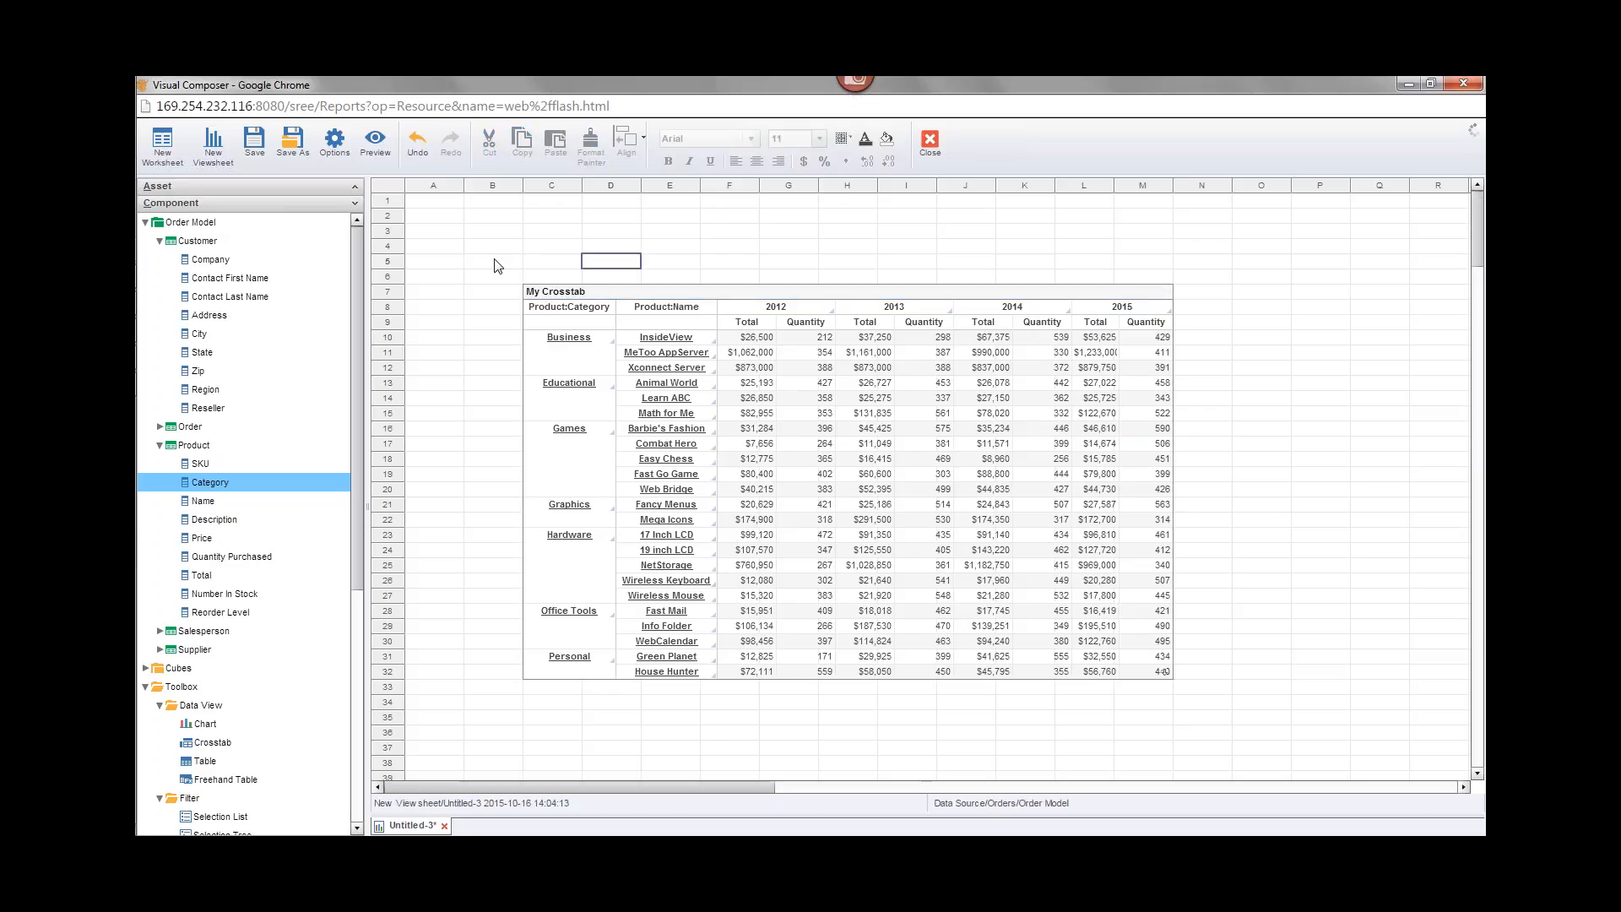
Step: Shorten the two row header labels to Category and Name by removing their Product prefix
click(570, 308)
click(569, 309)
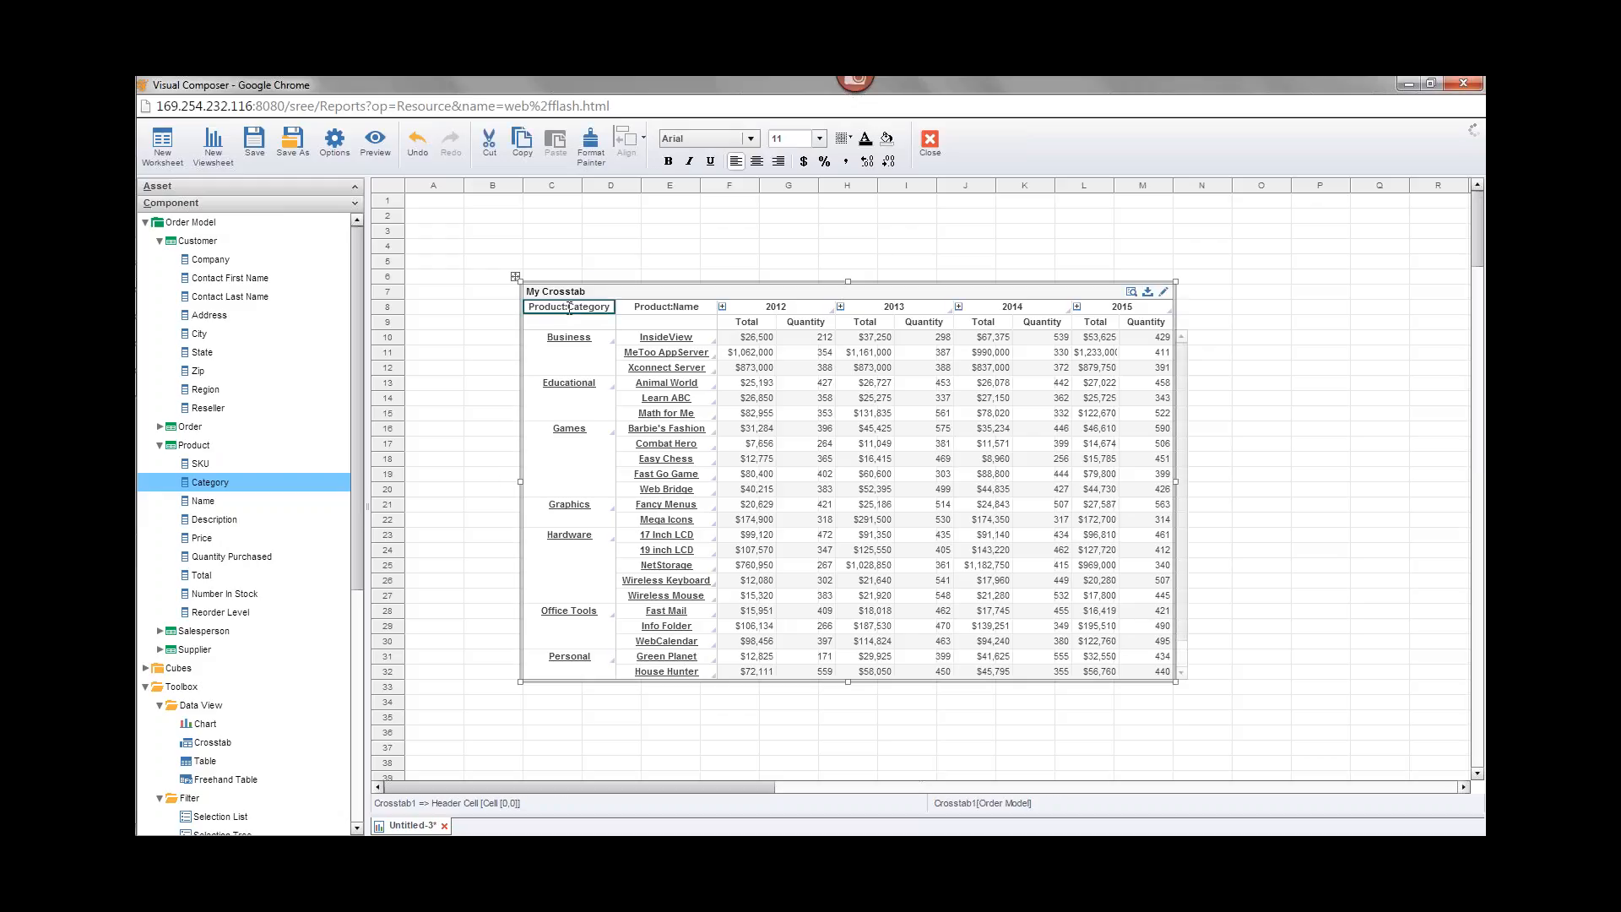
drag(568, 308, 505, 311)
key(BackSpace)
click(675, 312)
drag(673, 306, 595, 324)
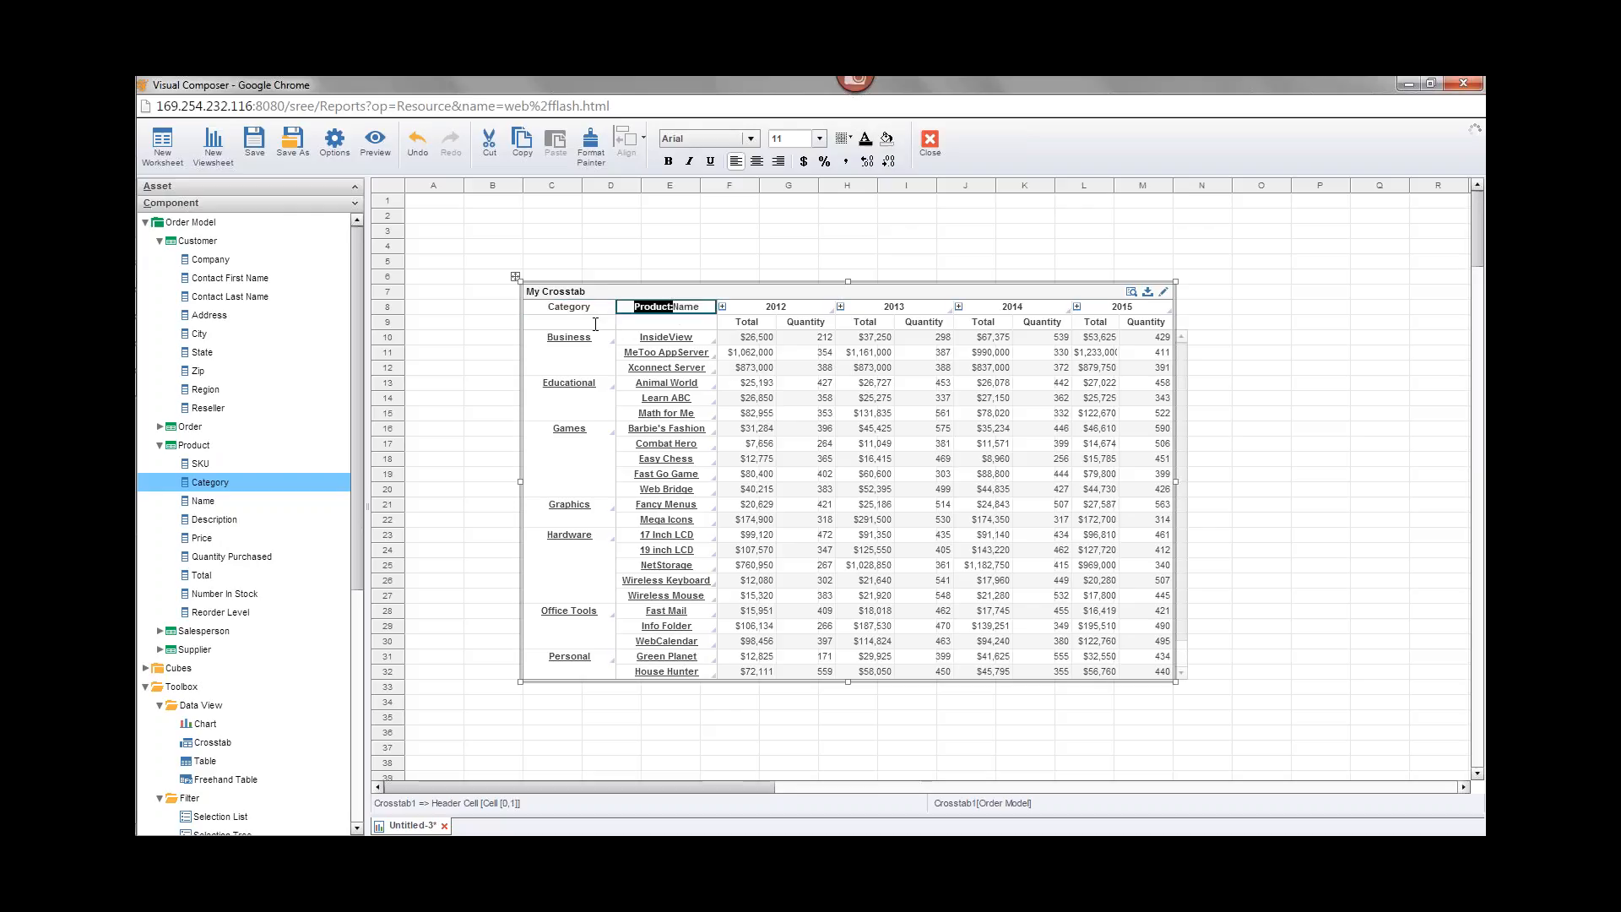
key(BackSpace)
click(684, 244)
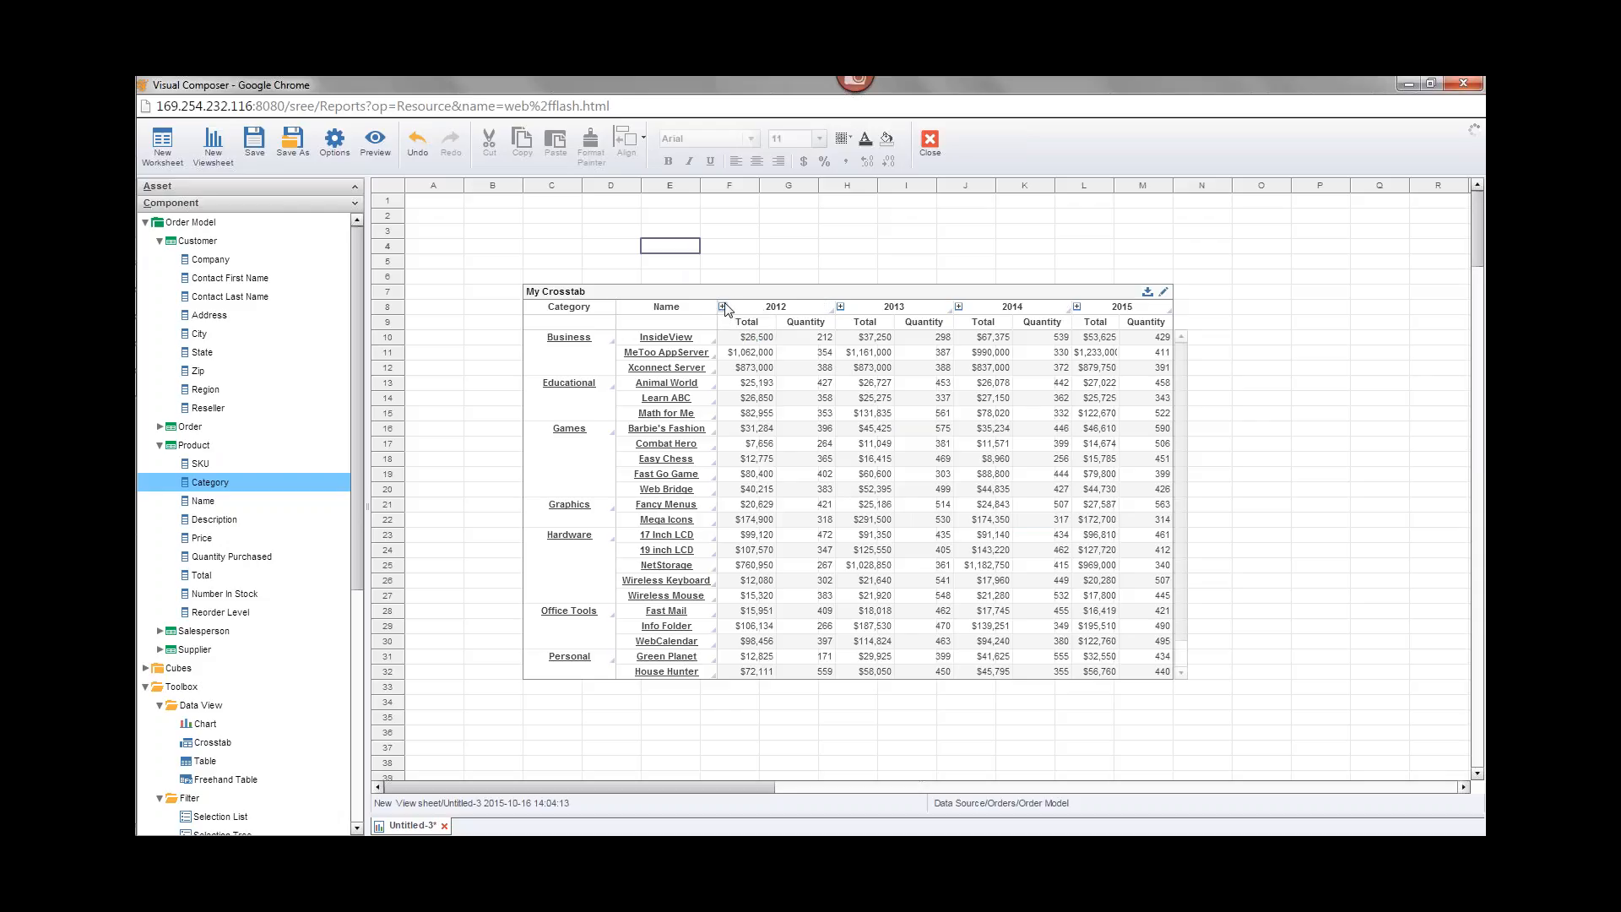
Step: Drill the 2013 column down to quarters and look across all four quarters
click(840, 307)
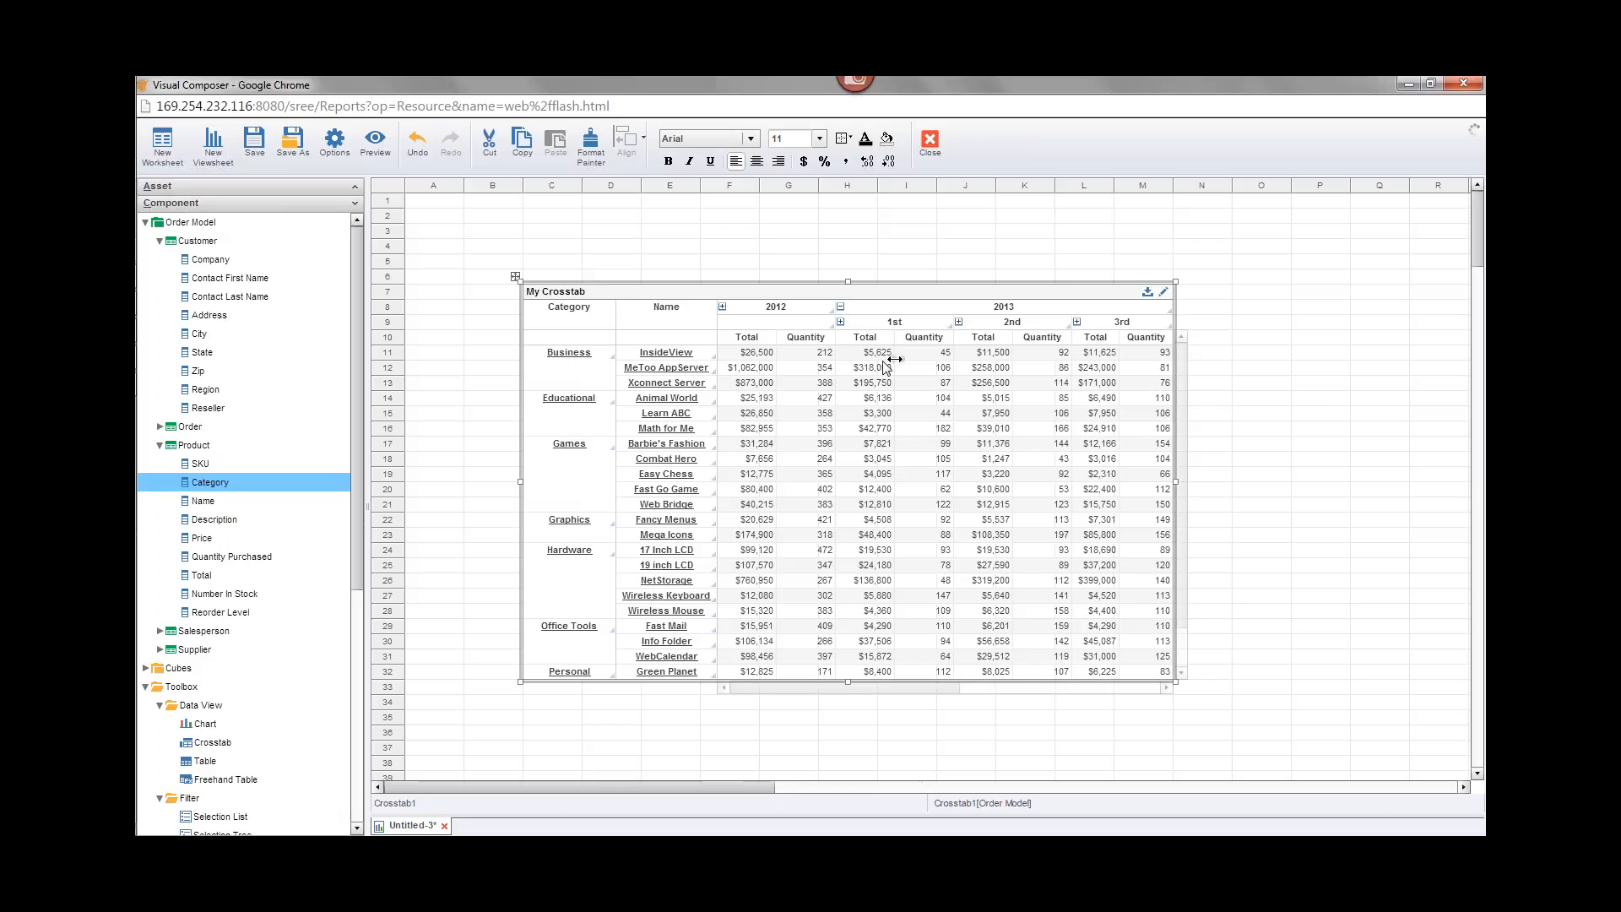
mouse_move(918, 387)
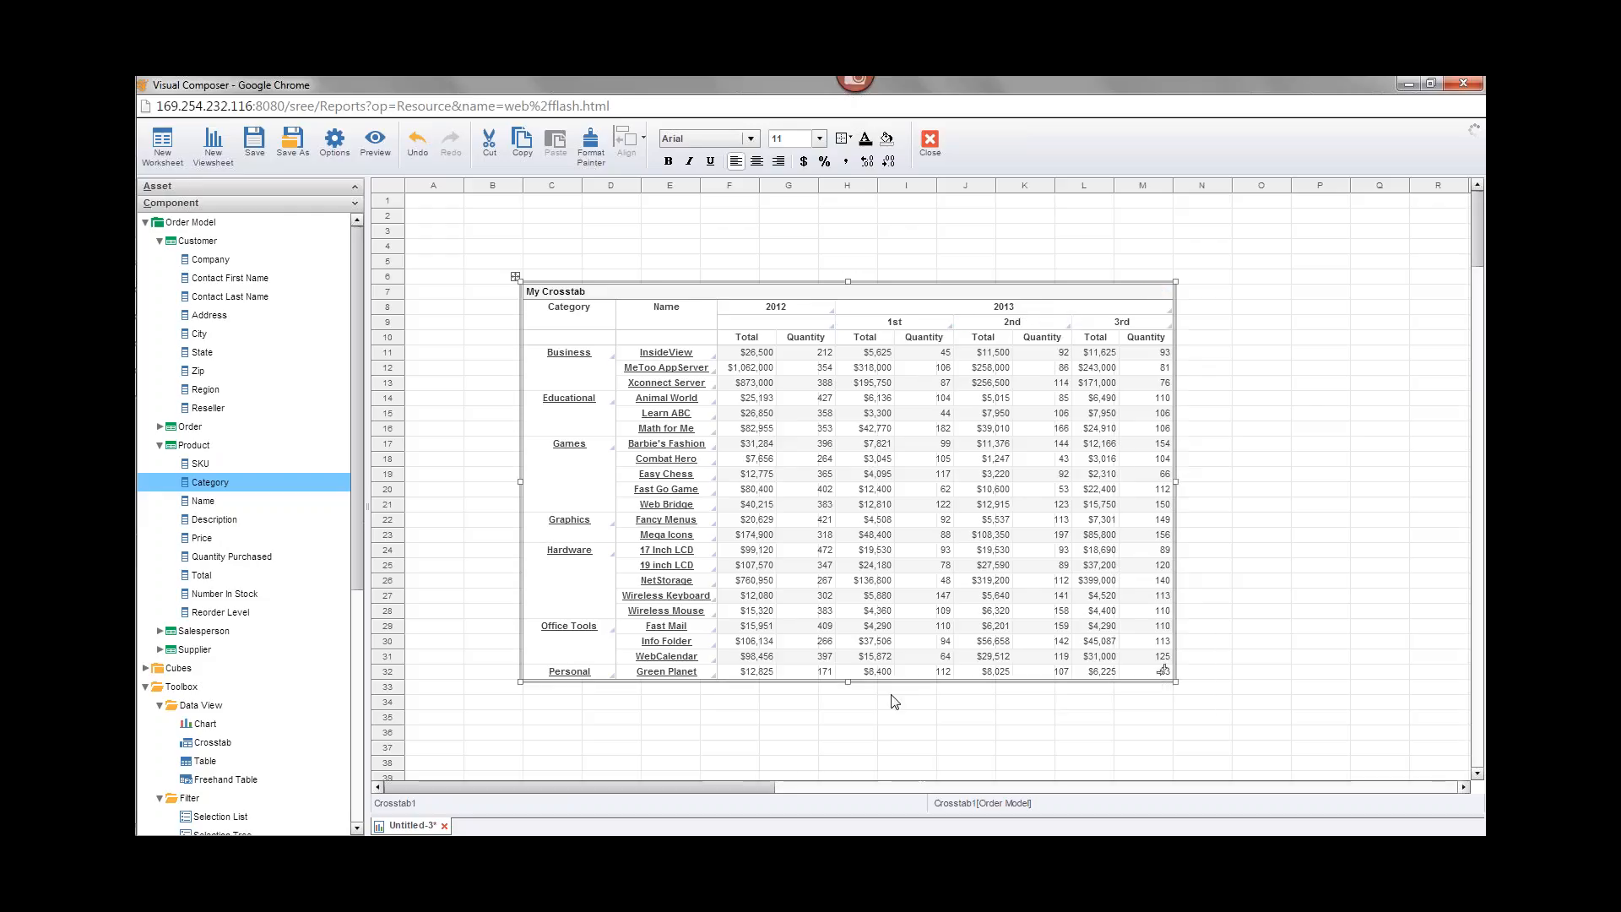
mouse_move(904, 691)
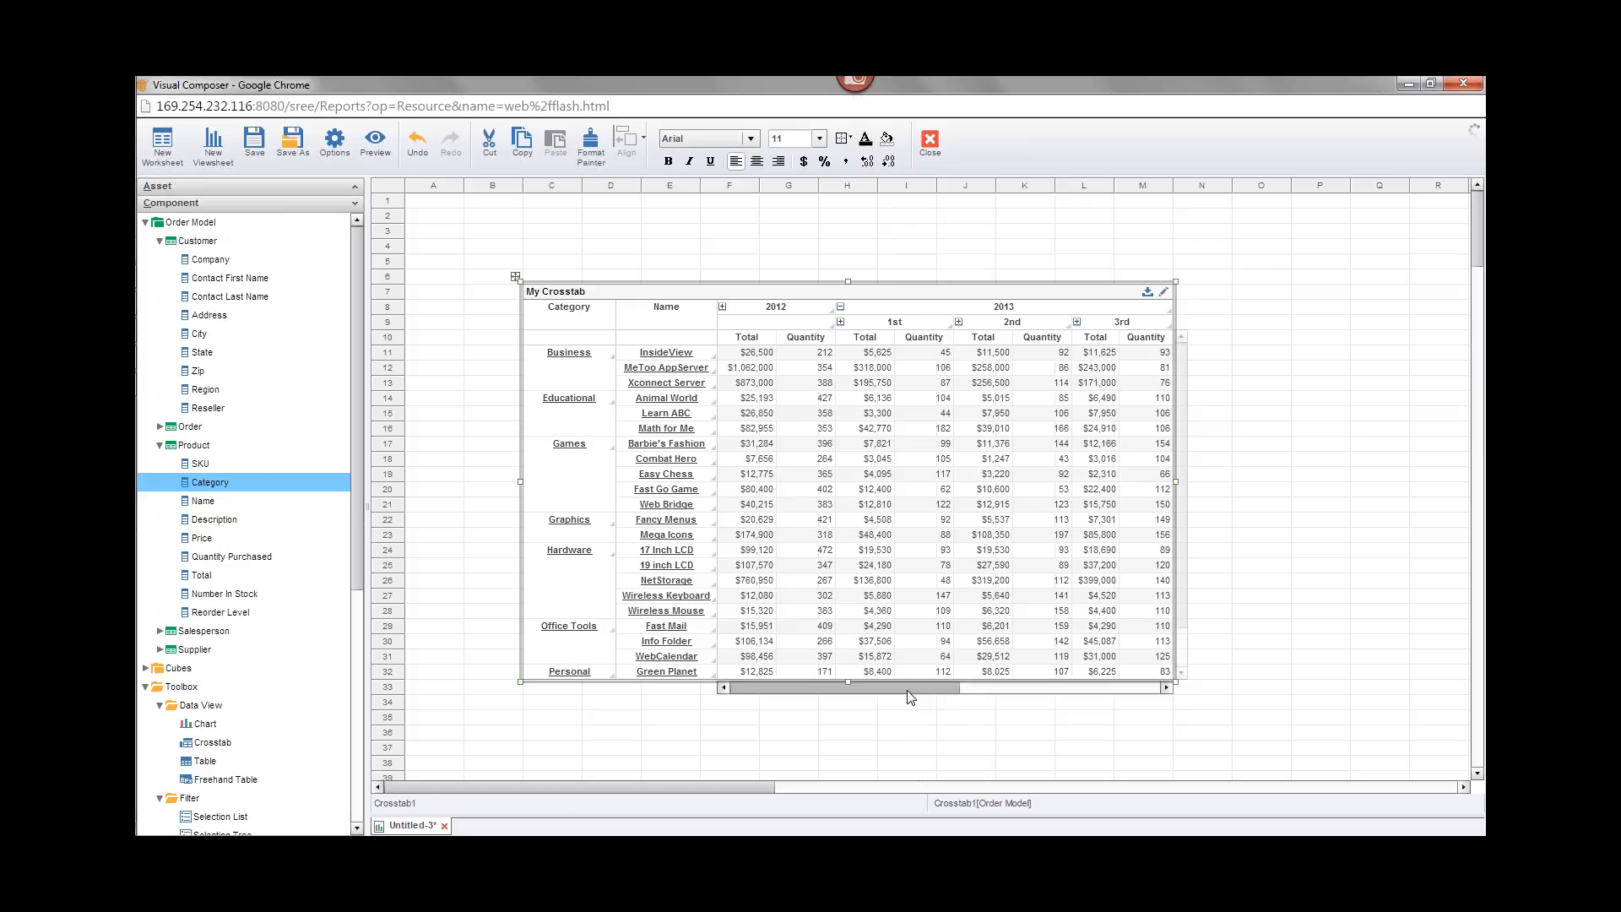
drag(908, 691, 990, 683)
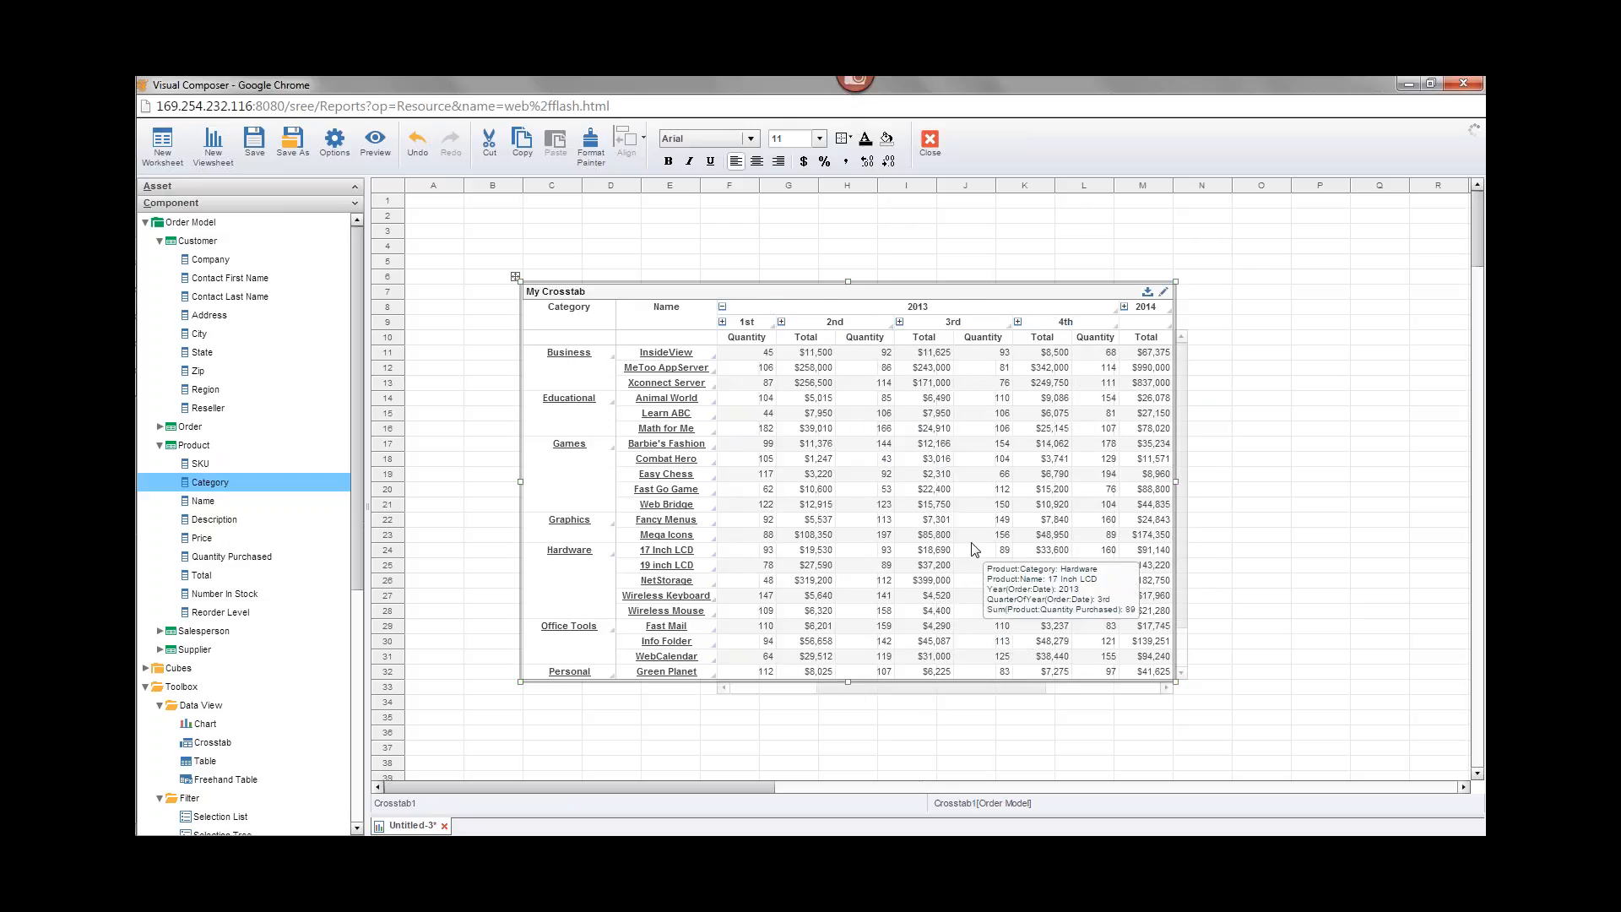
Step: Drill the 3rd quarter of 2013 down to months and August down to days, and examine the daily cells
click(900, 323)
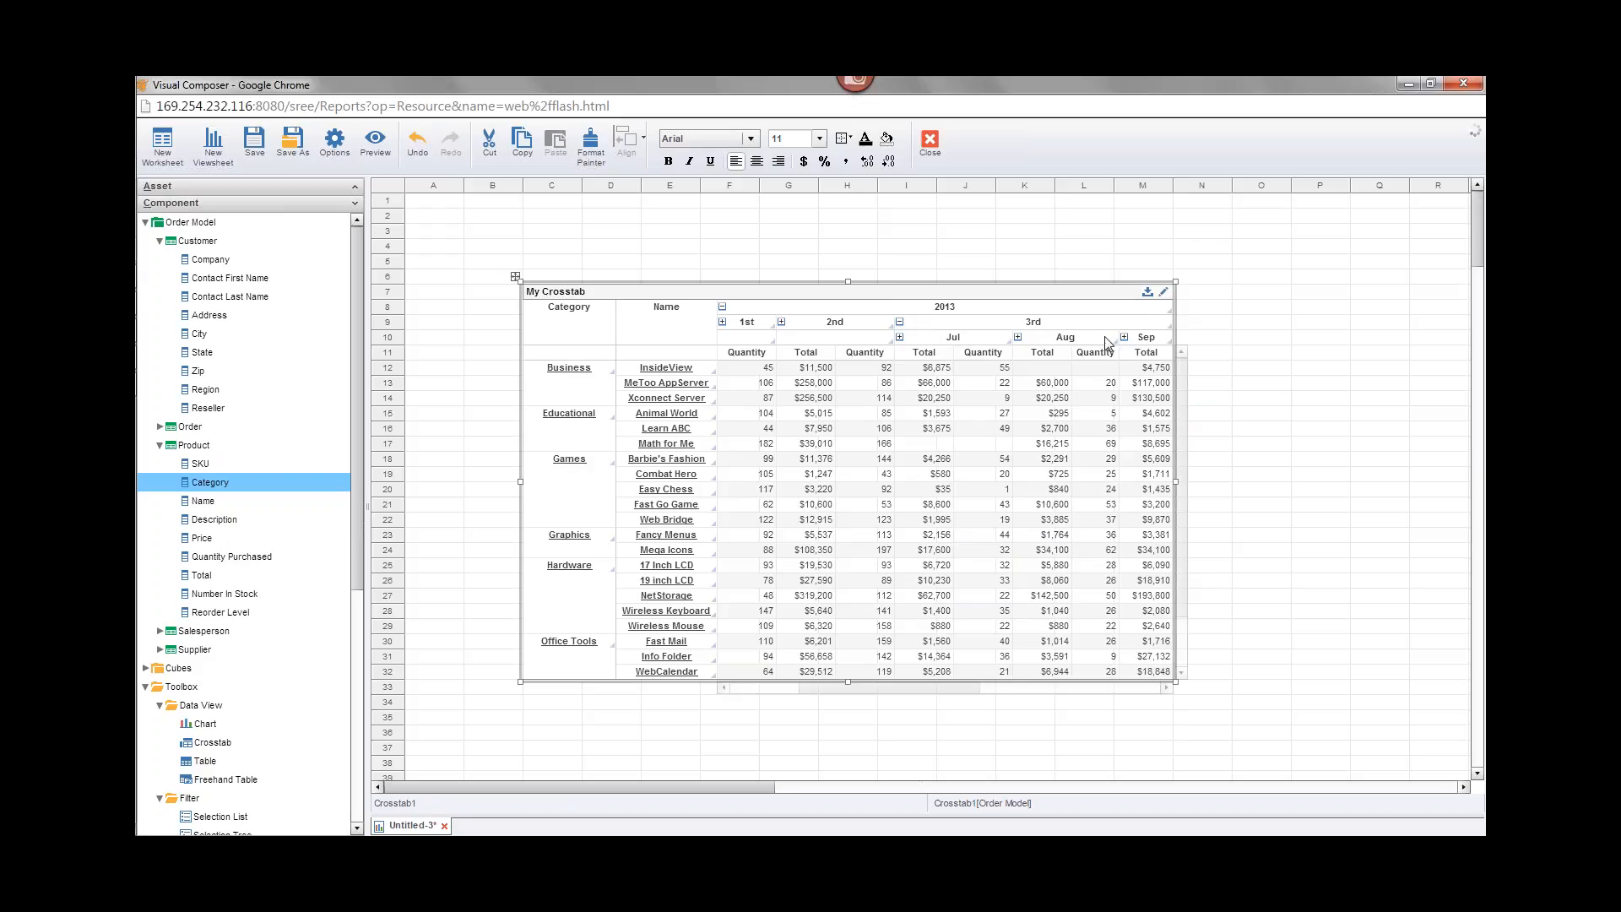
mouse_move(973, 445)
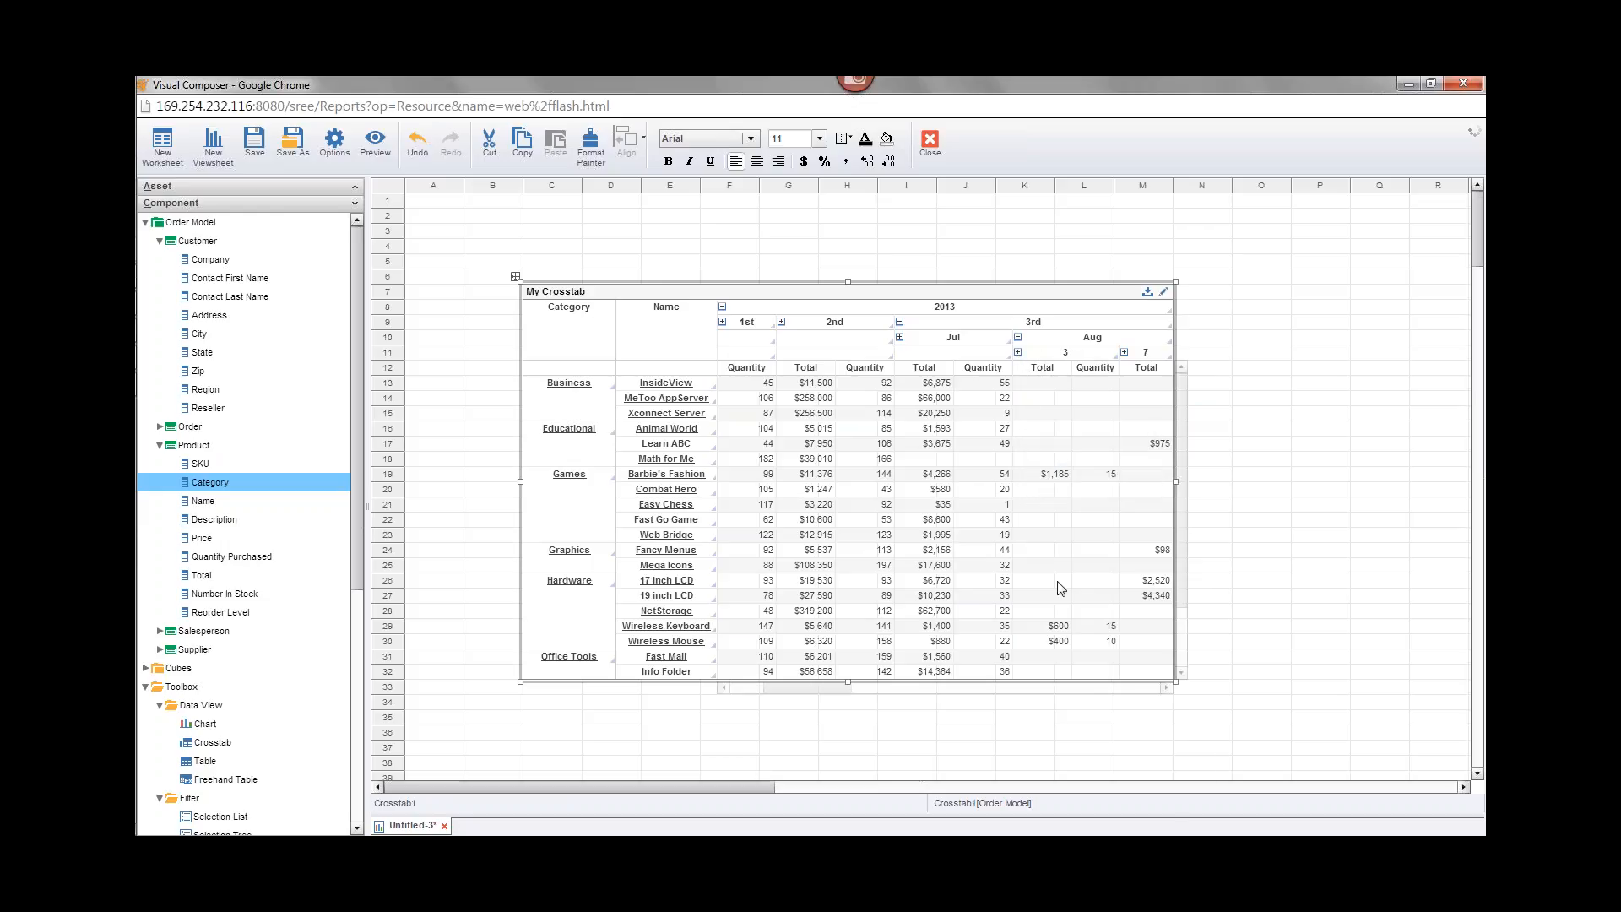
mouse_move(1088, 489)
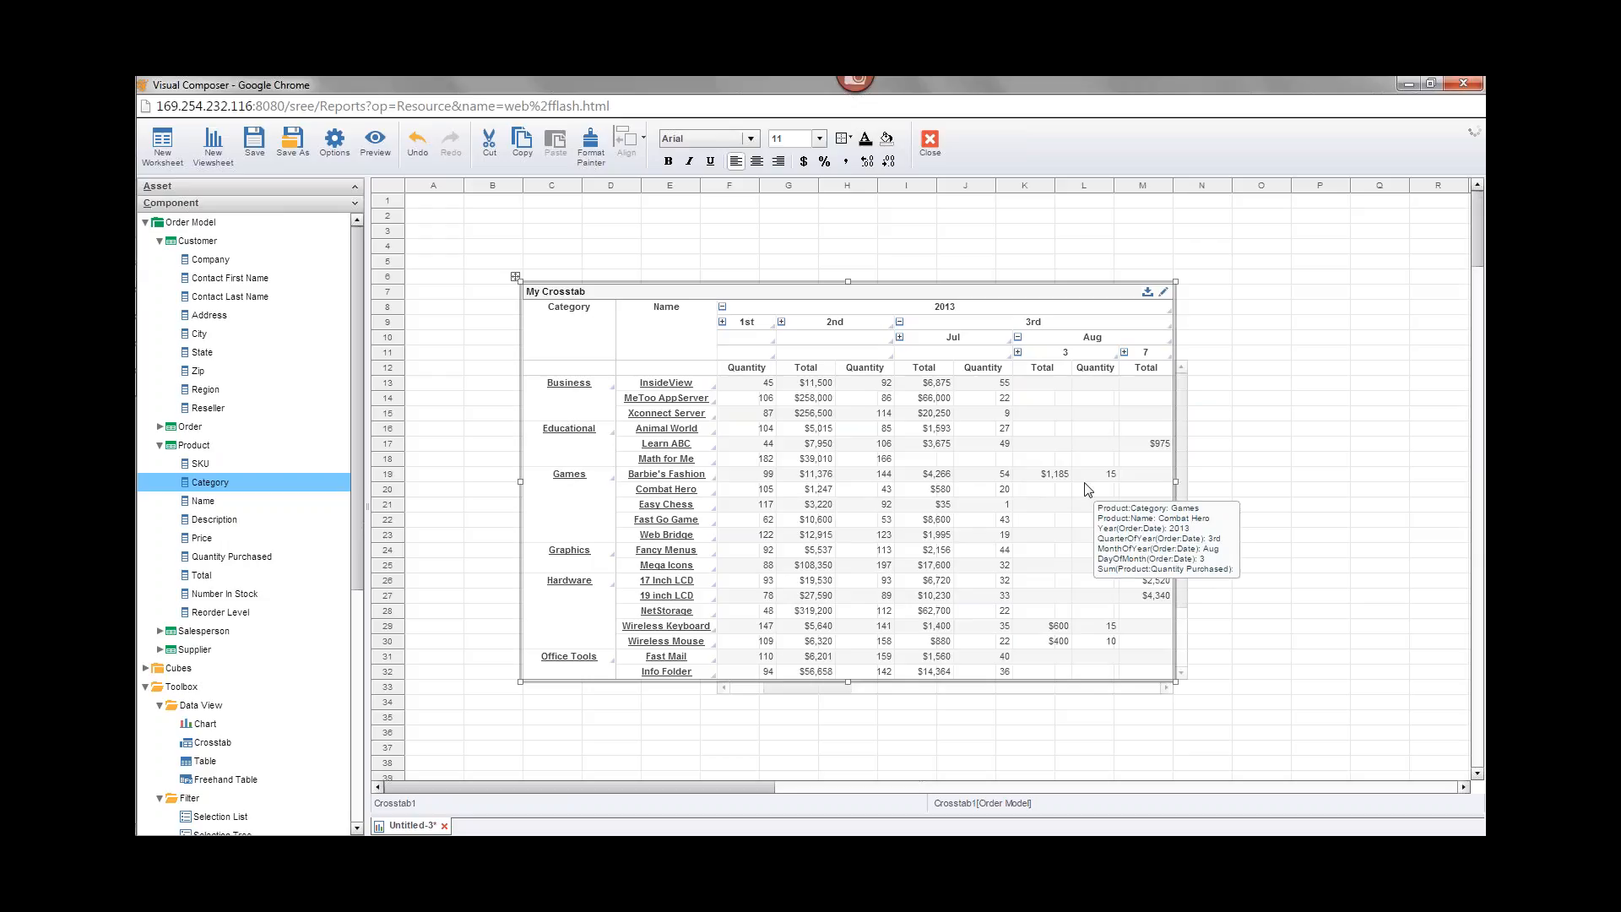
mouse_move(1143, 473)
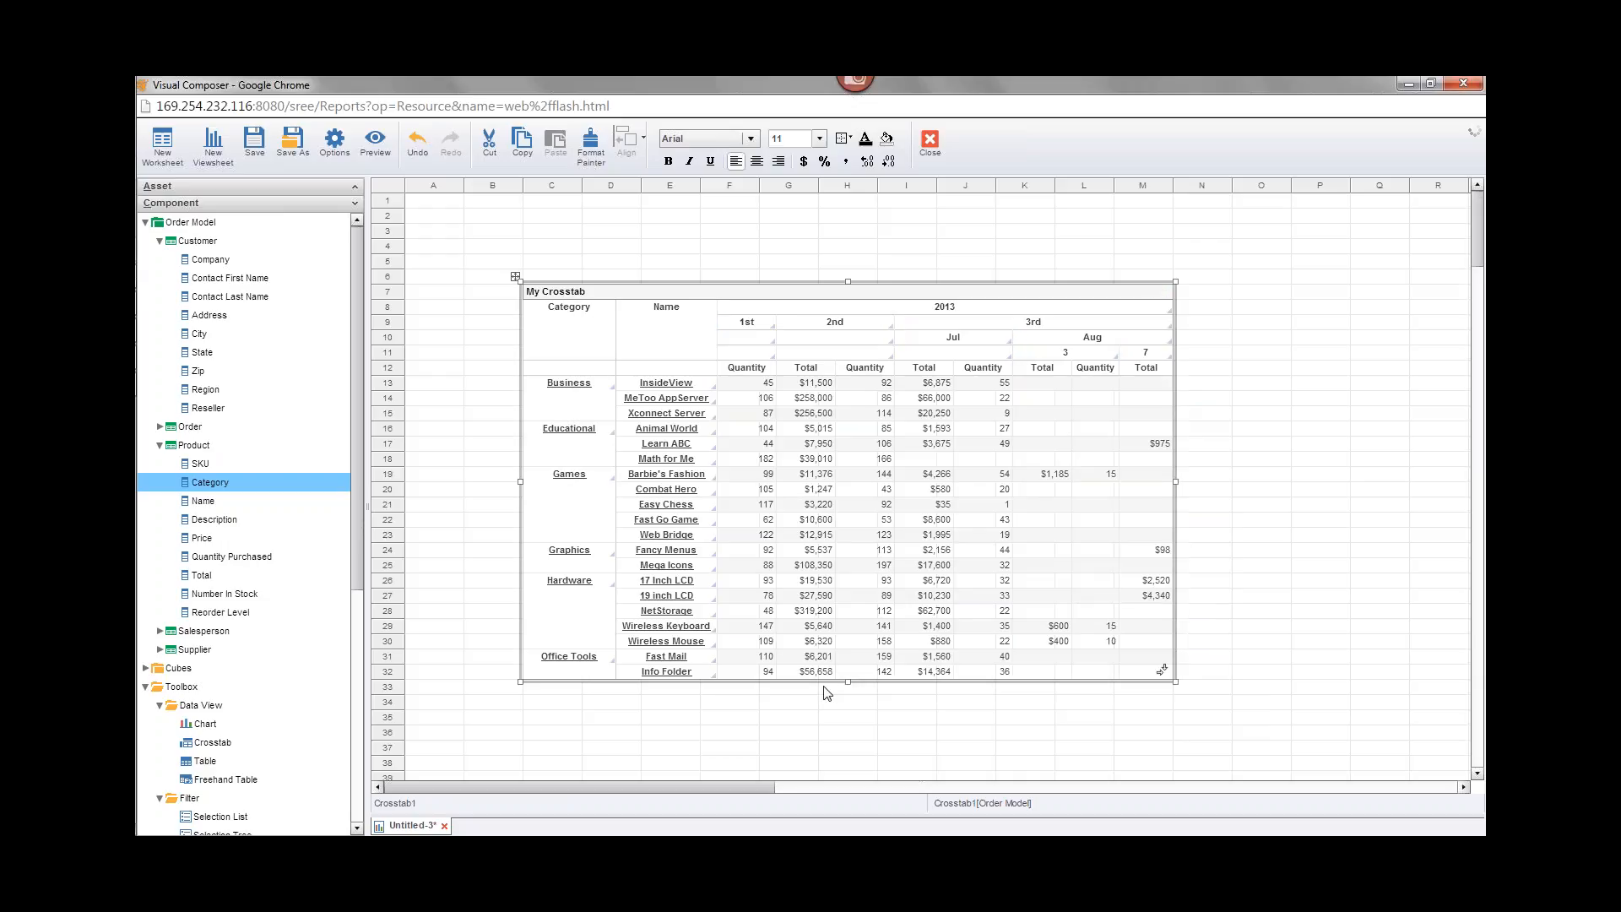
Step: Examine the daily totals and quantities across the August 2013 columns of the crosstab
drag(829, 685, 908, 694)
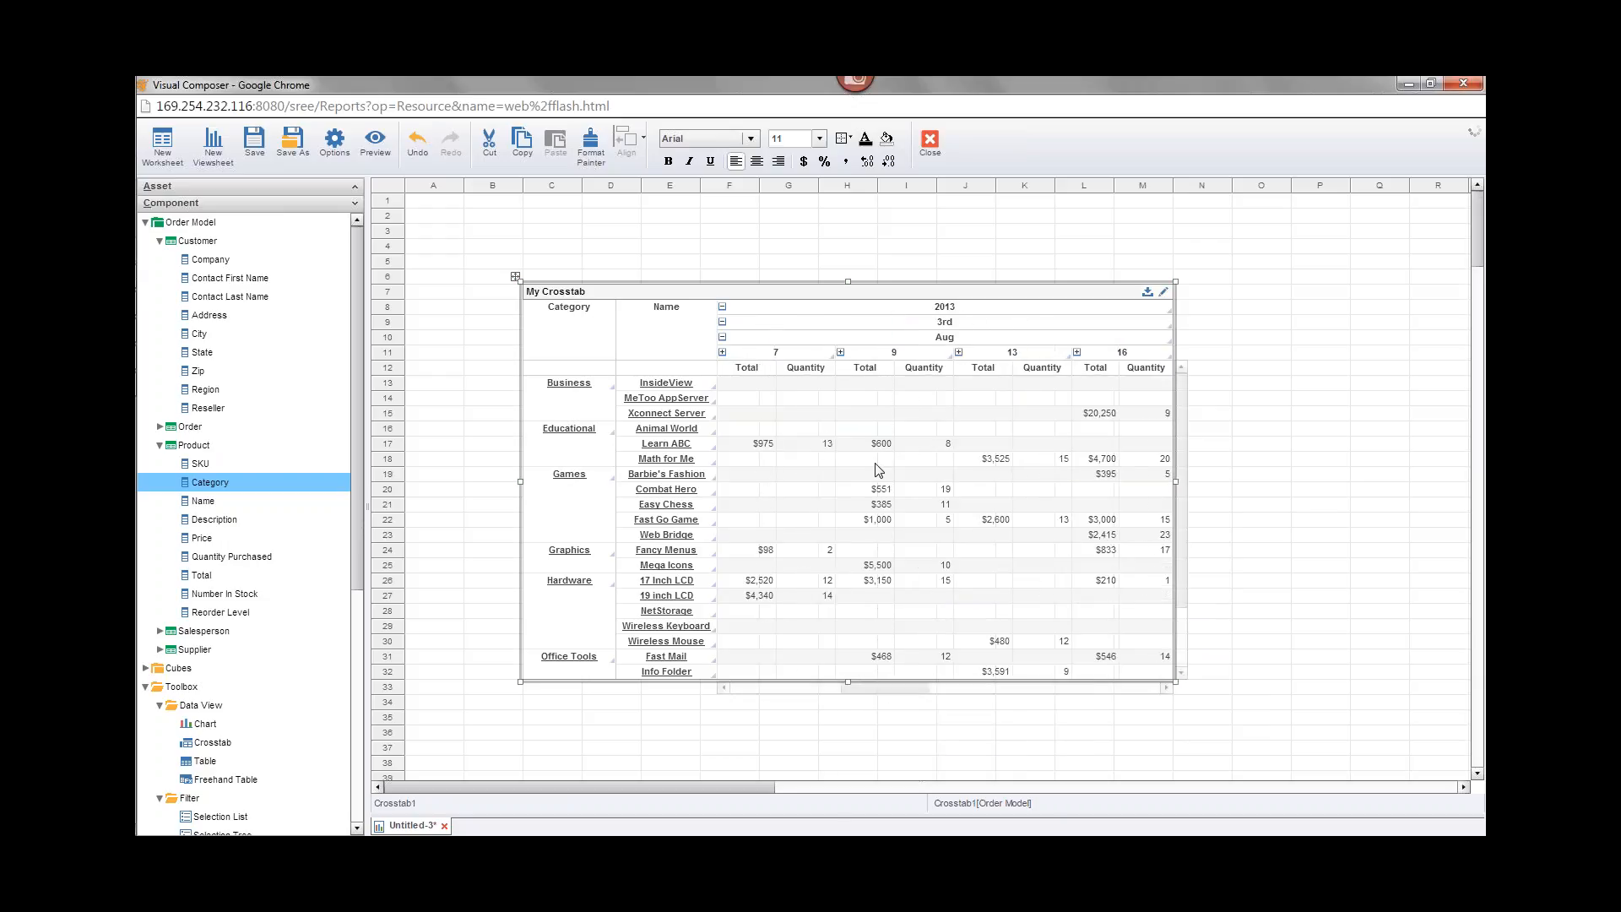
mouse_move(930, 586)
mouse_move(895, 520)
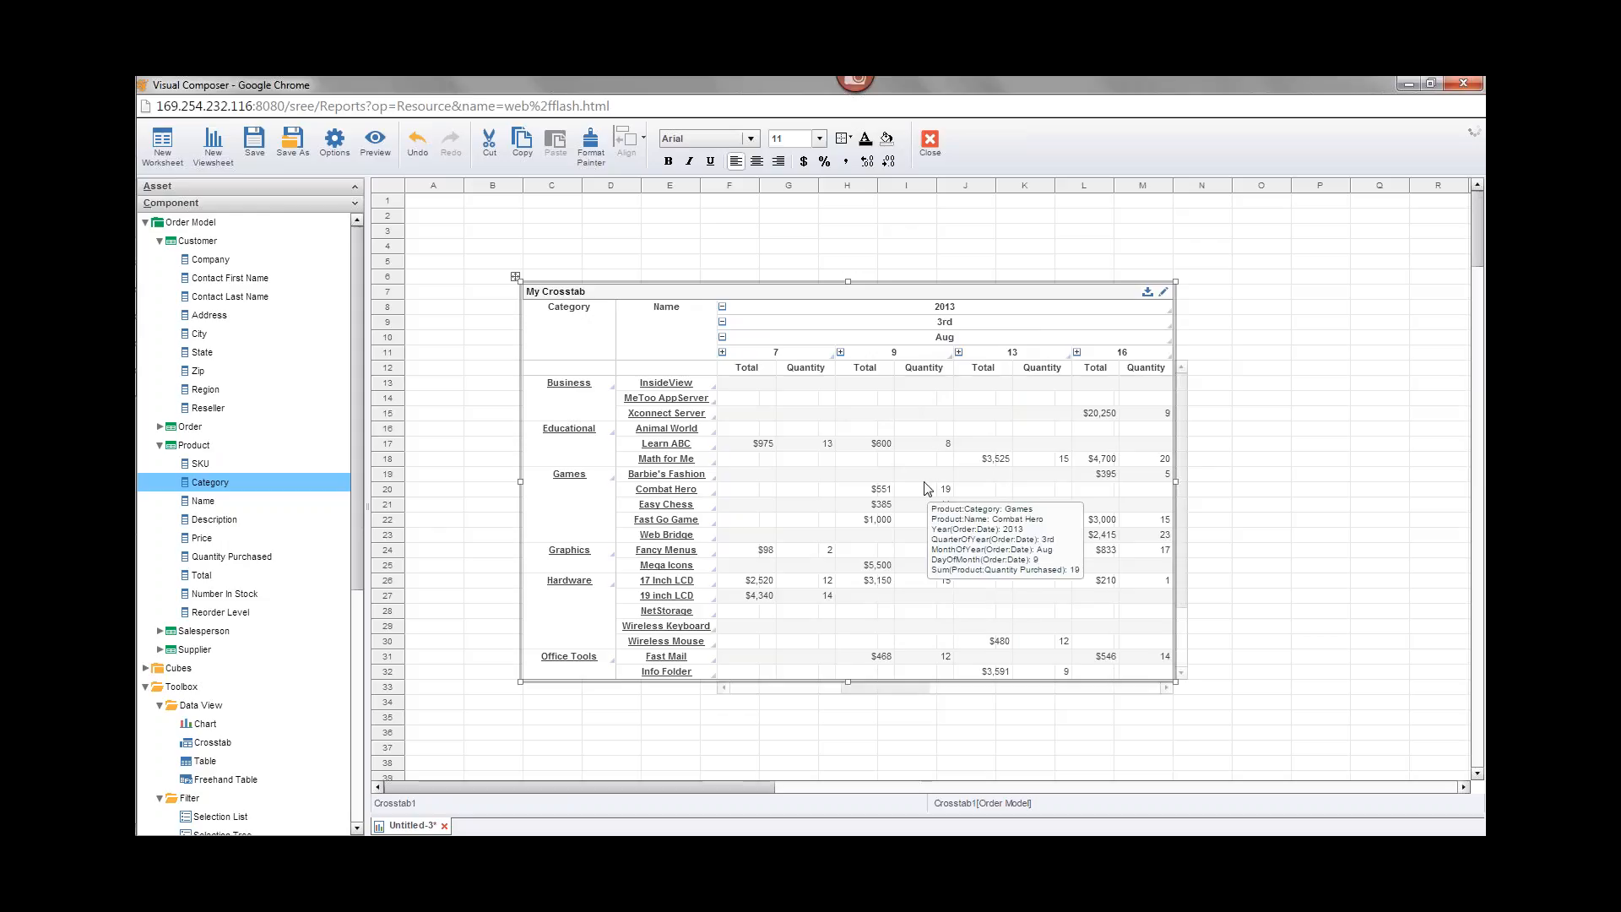
mouse_move(924, 492)
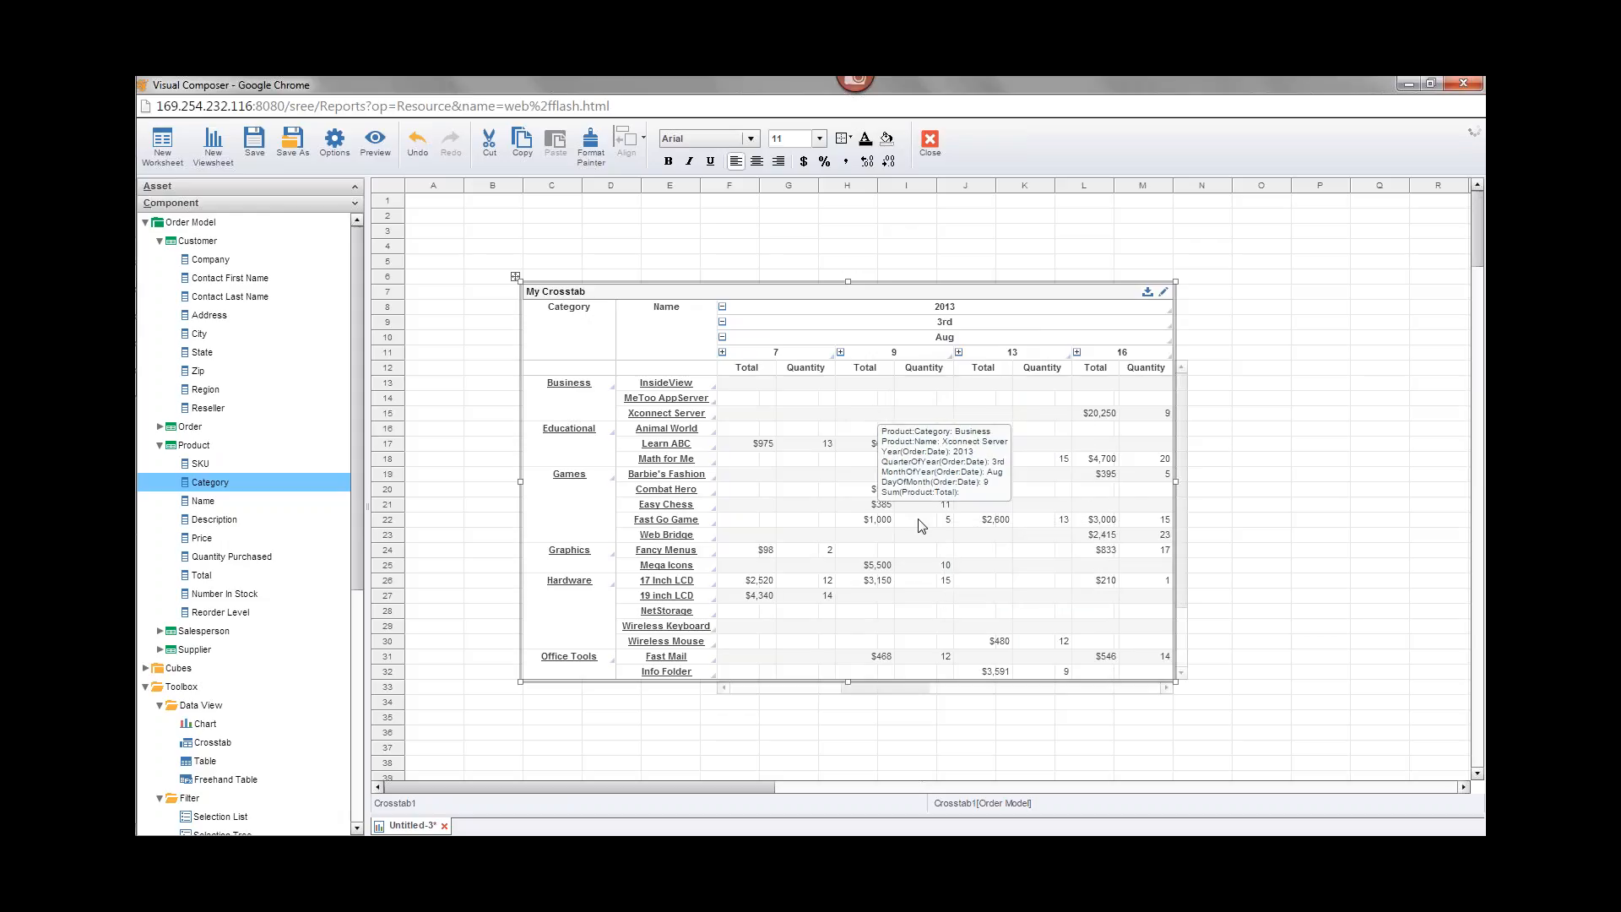
mouse_move(917, 558)
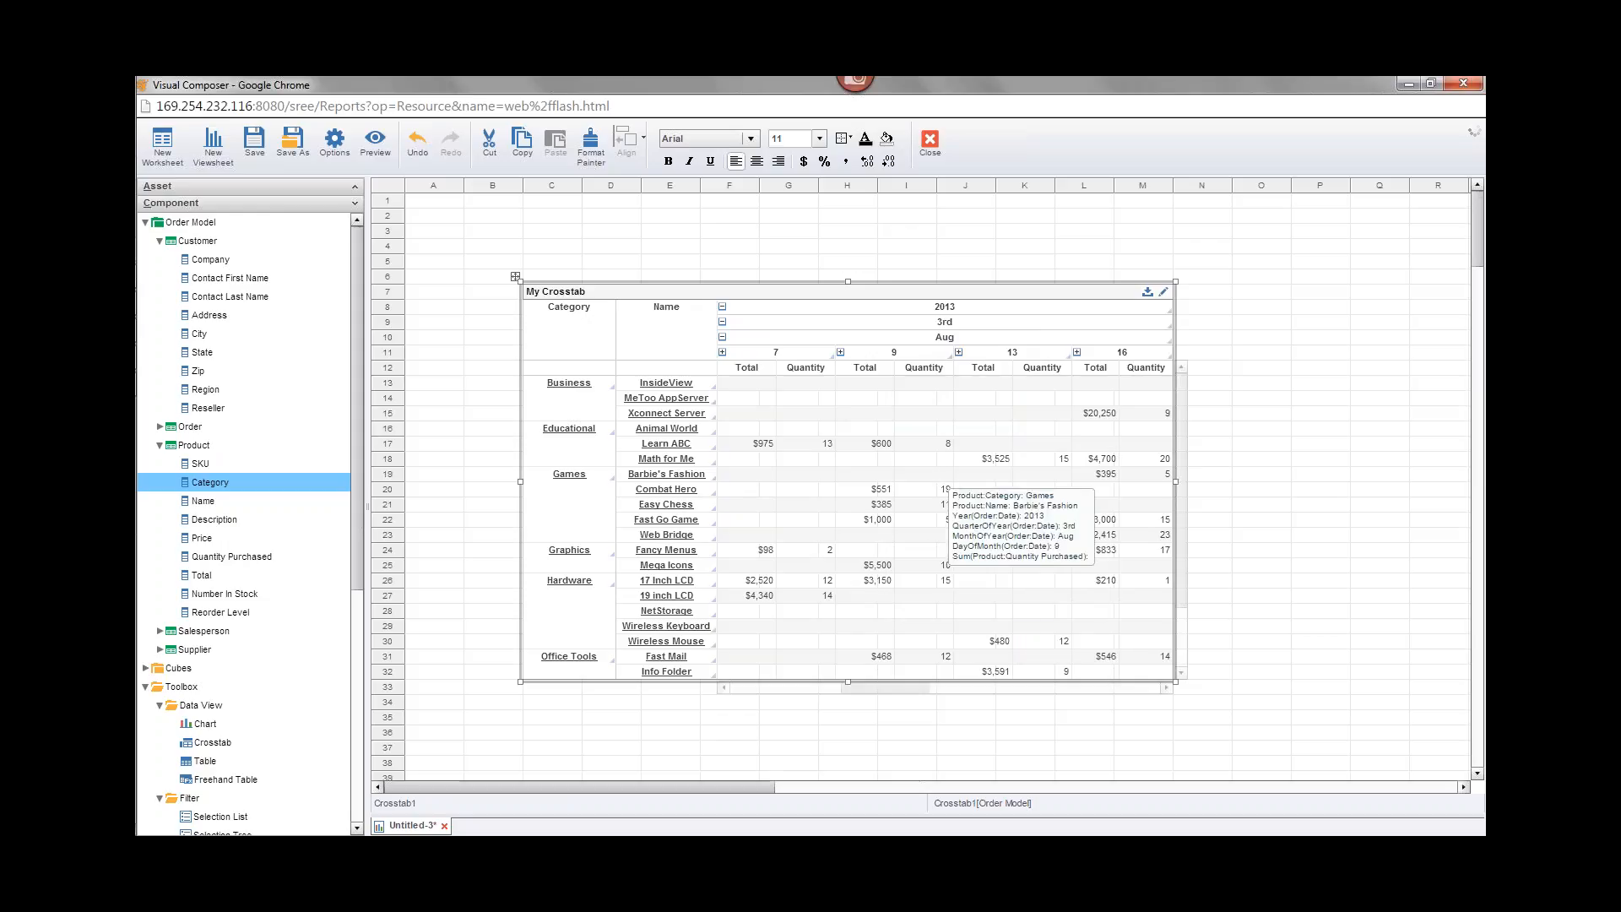
mouse_move(865, 561)
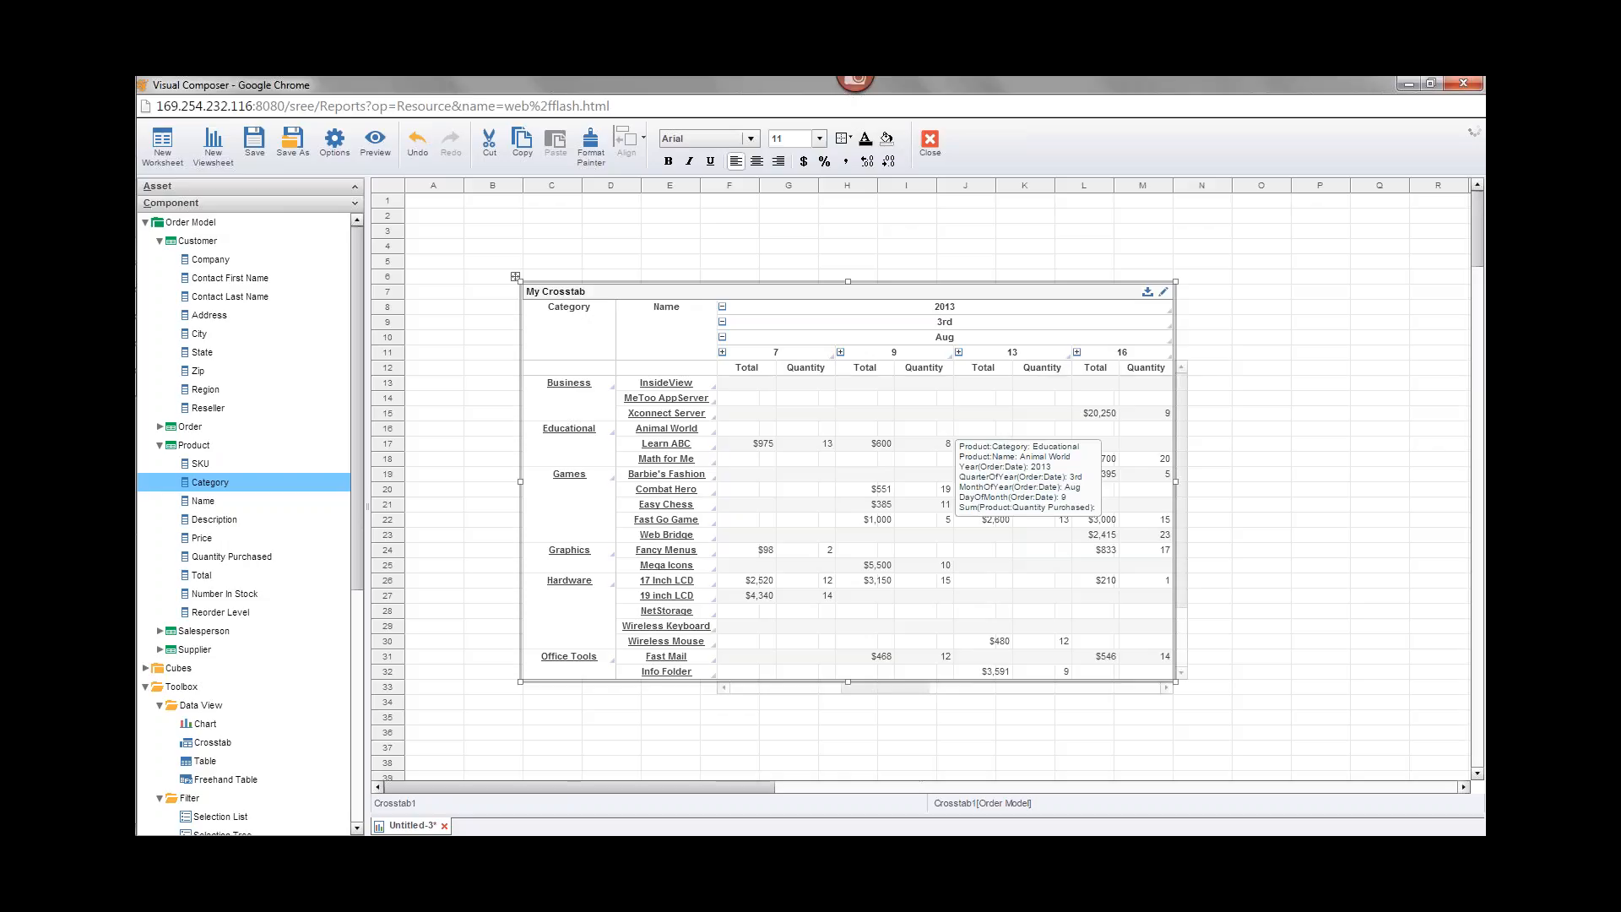
mouse_move(1055, 559)
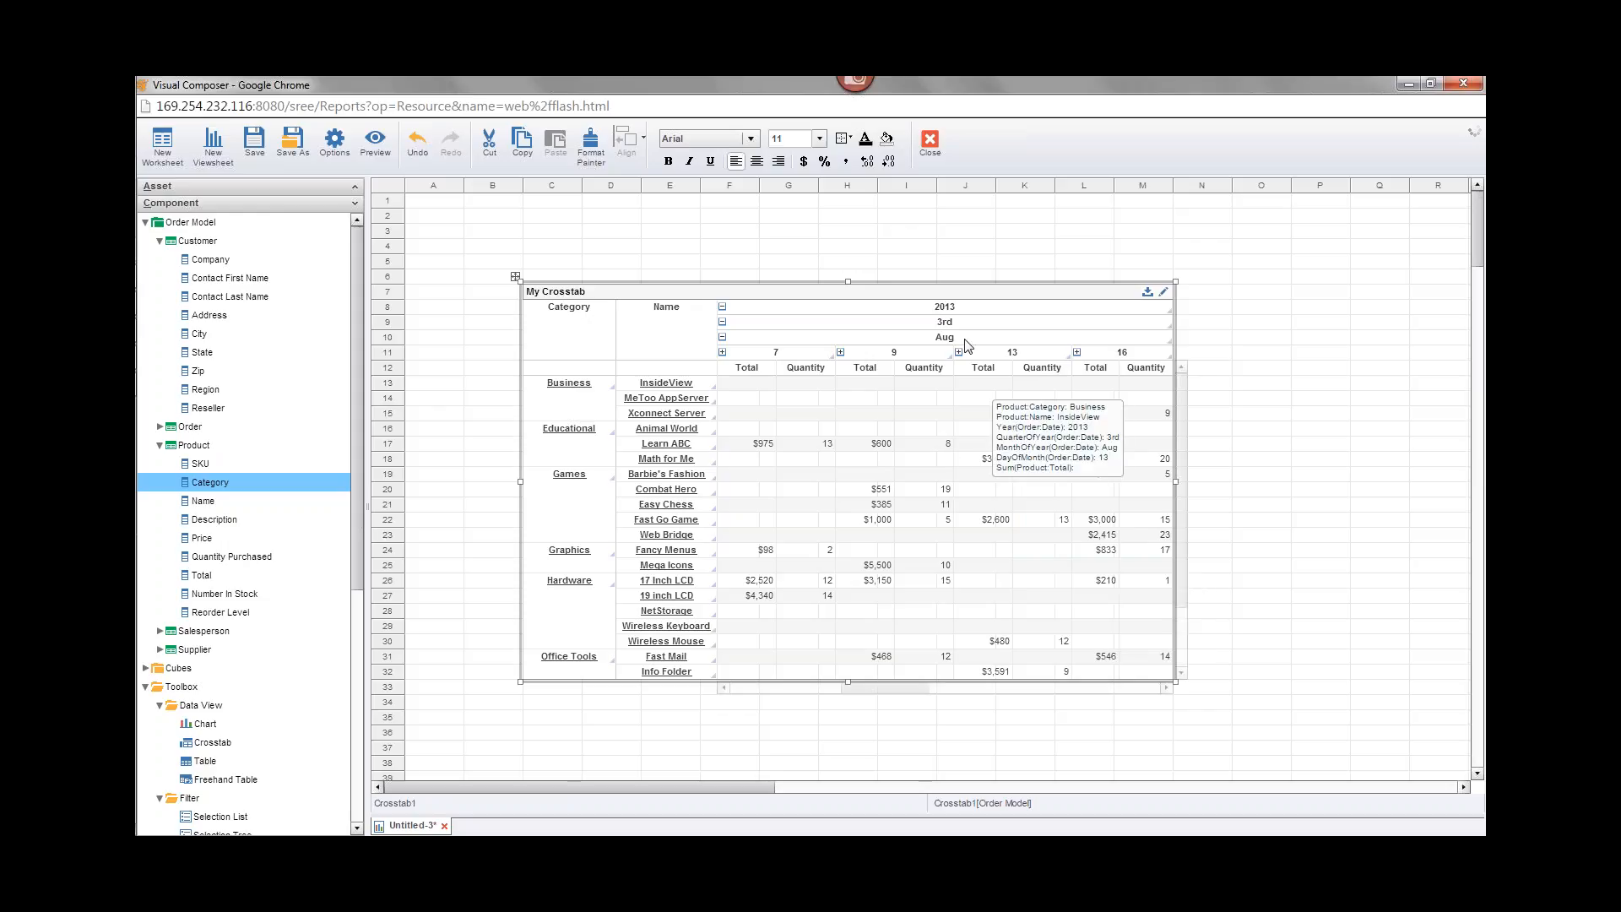
mouse_move(956, 461)
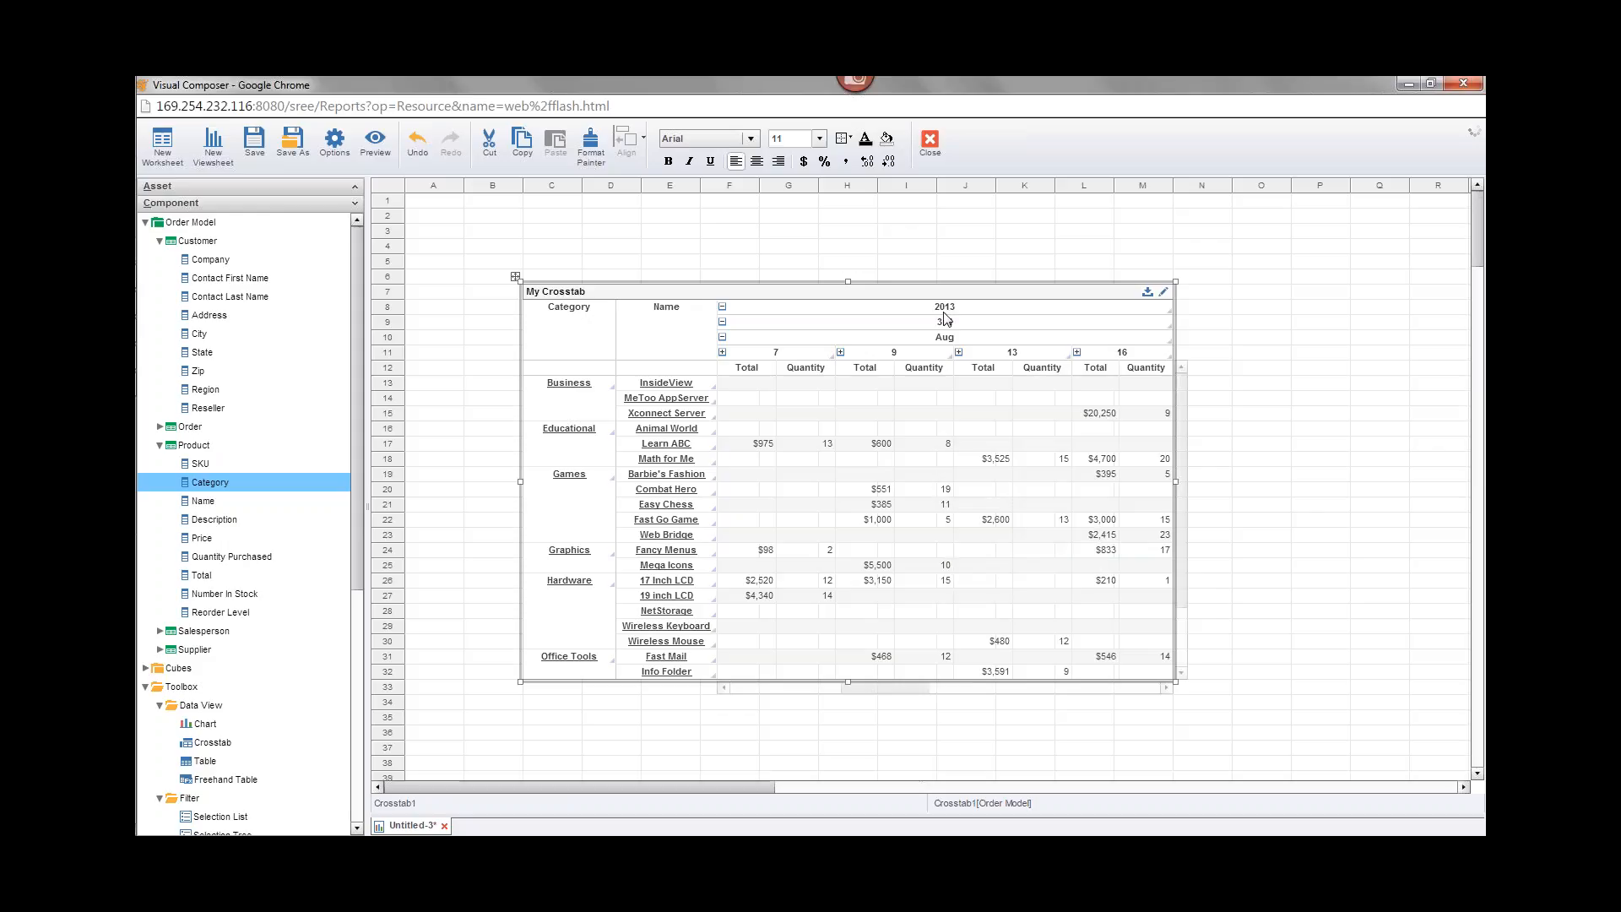
Step: Collapse the 2013 drill-down and define a custom Order:Date hierarchy going from Year to Month of Year
click(721, 308)
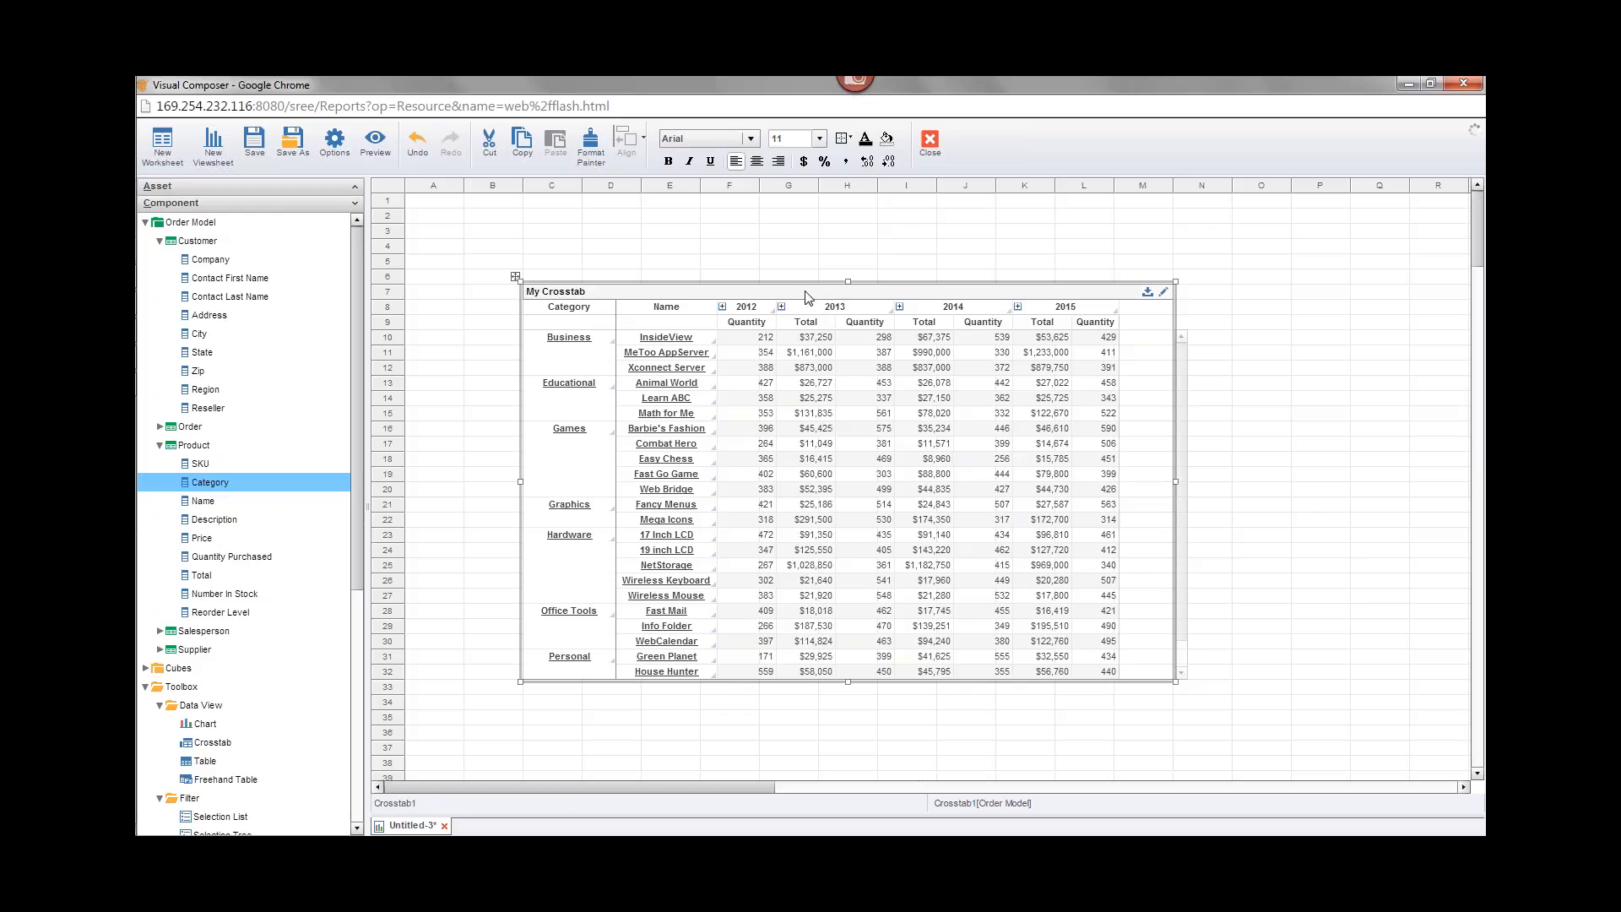
right_click(809, 295)
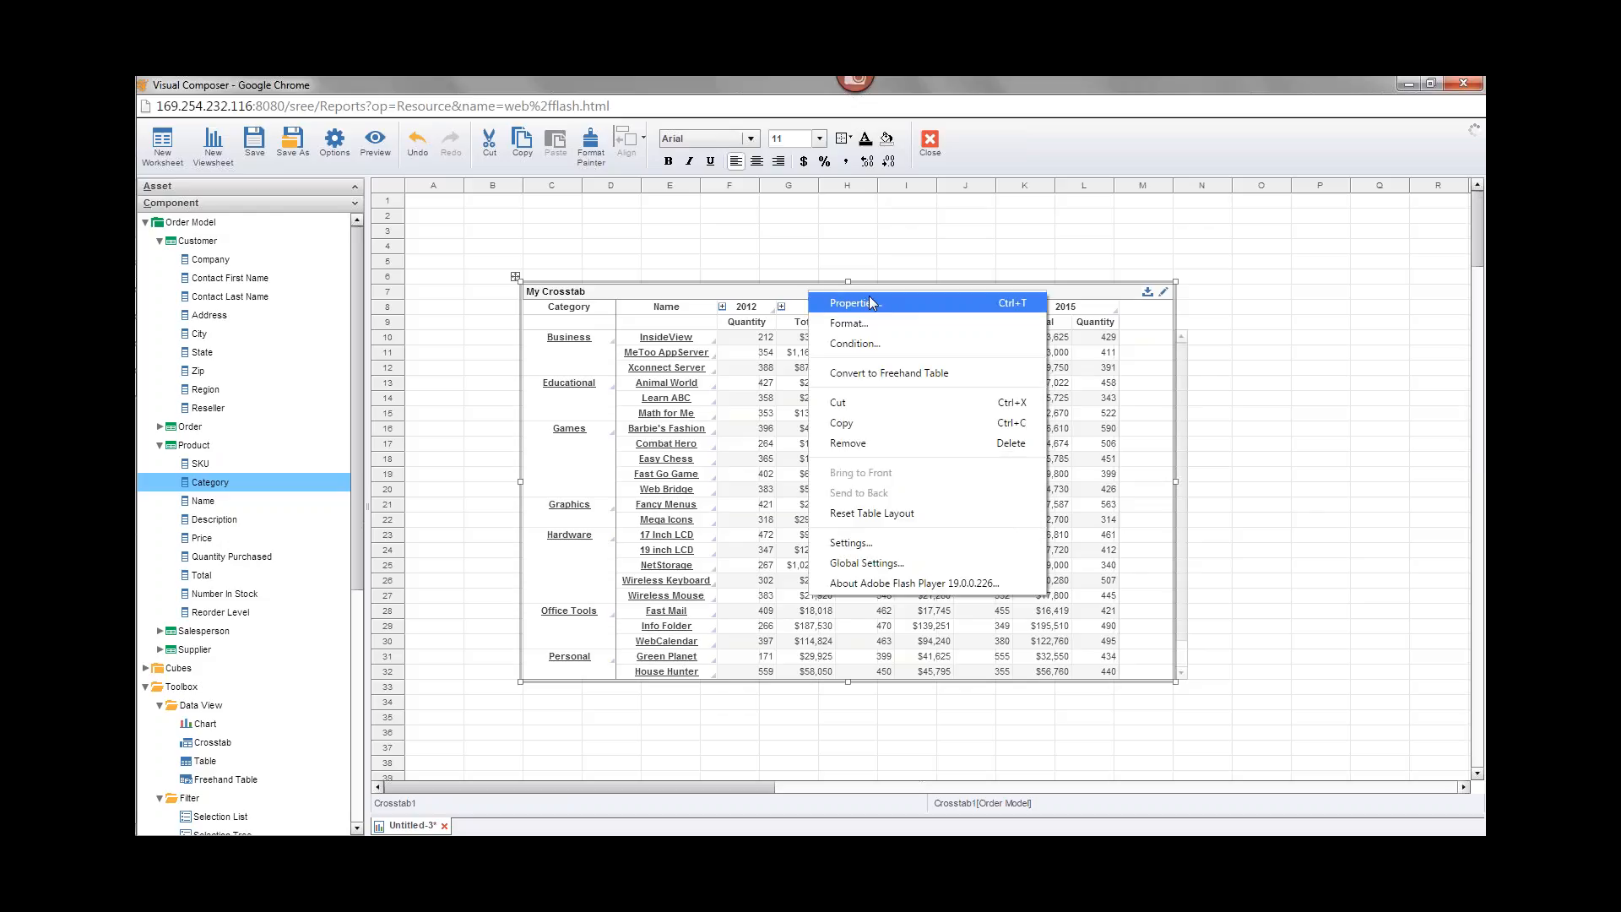
click(918, 307)
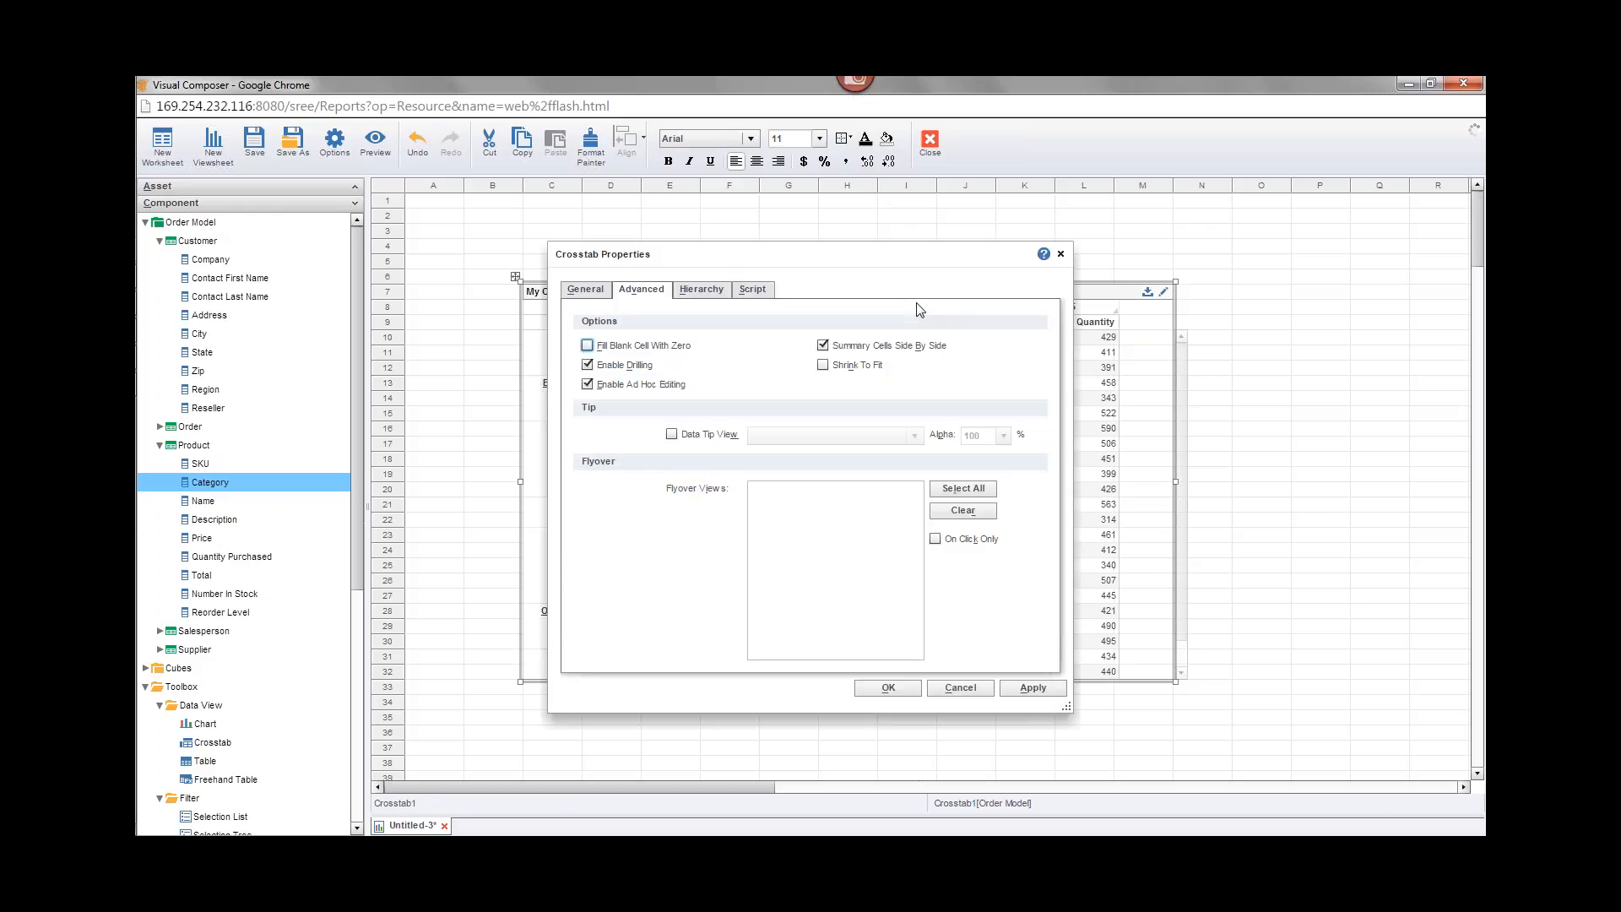
click(713, 296)
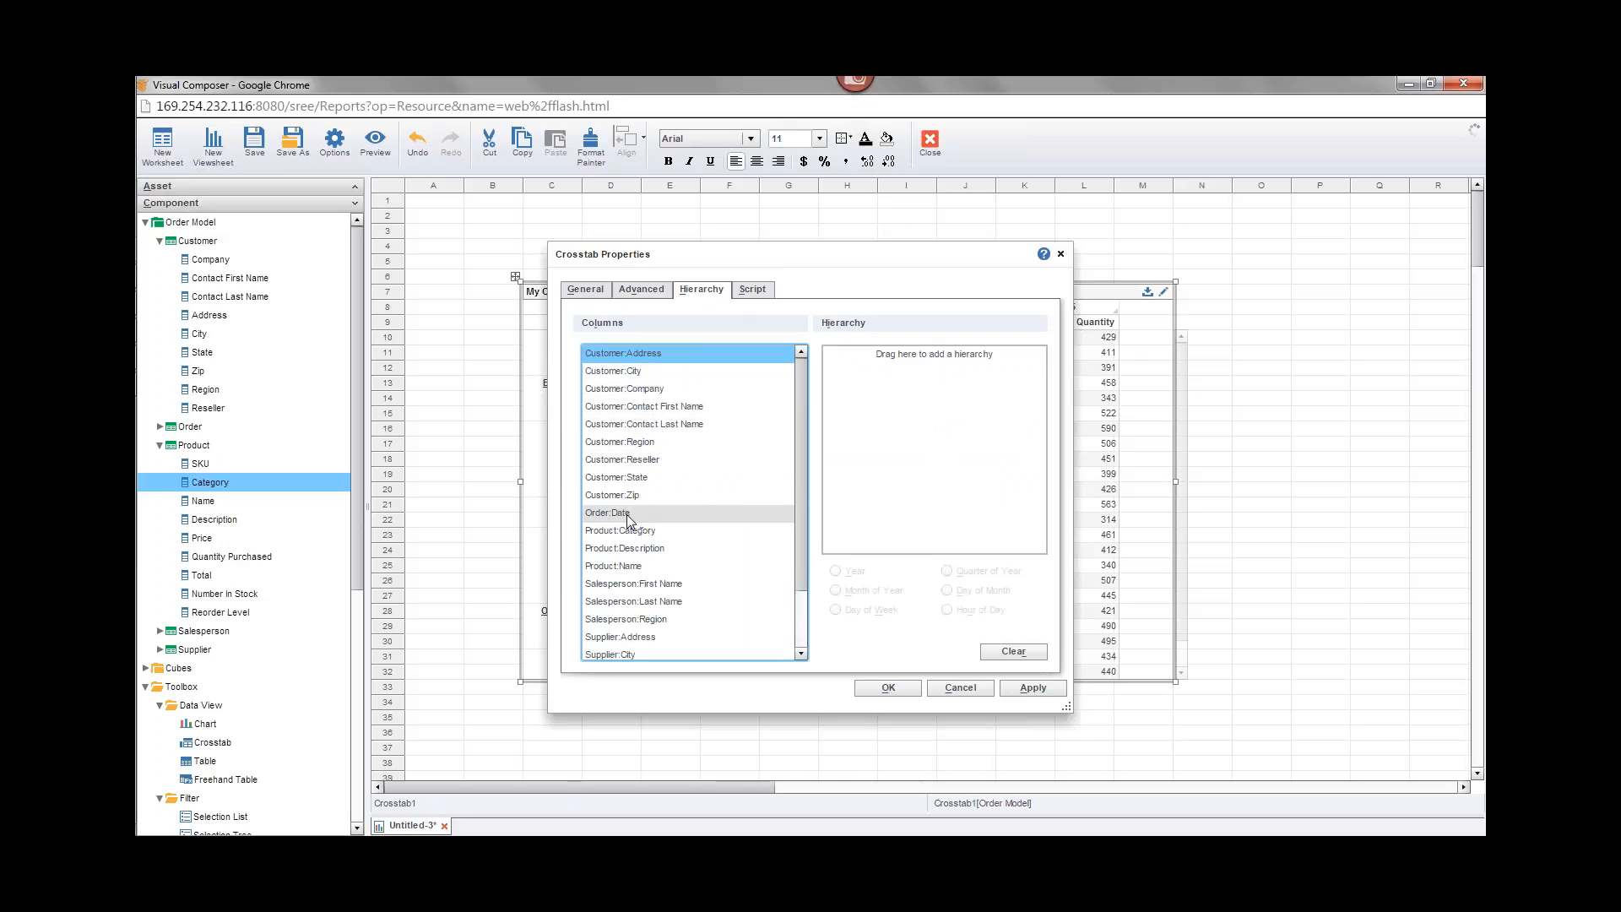
drag(635, 514, 910, 370)
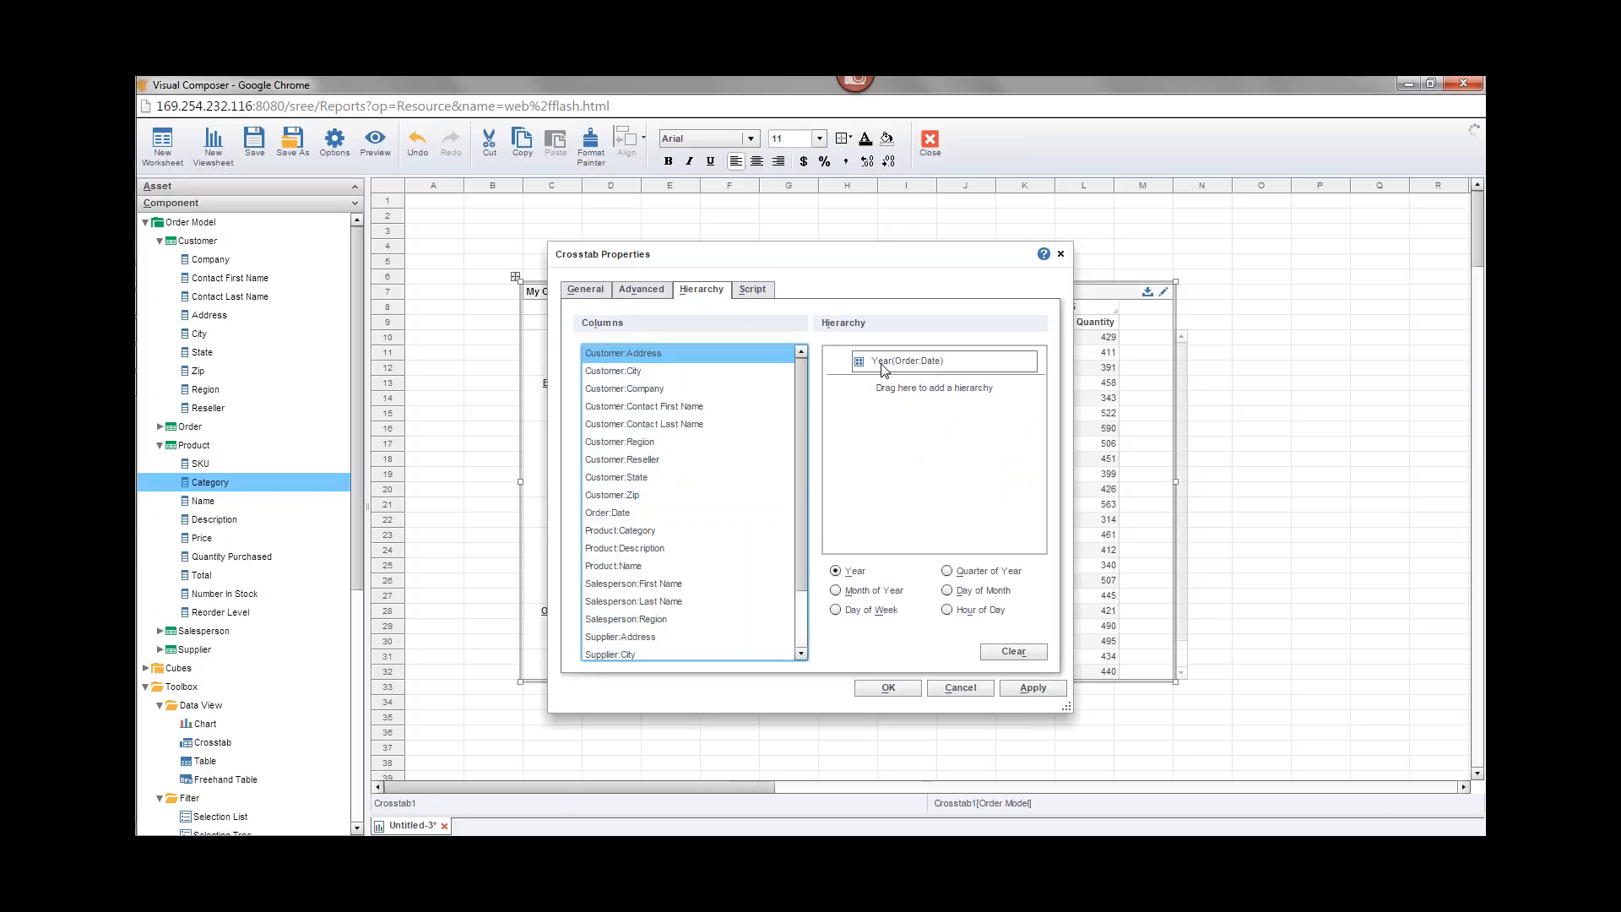
drag(675, 513, 895, 376)
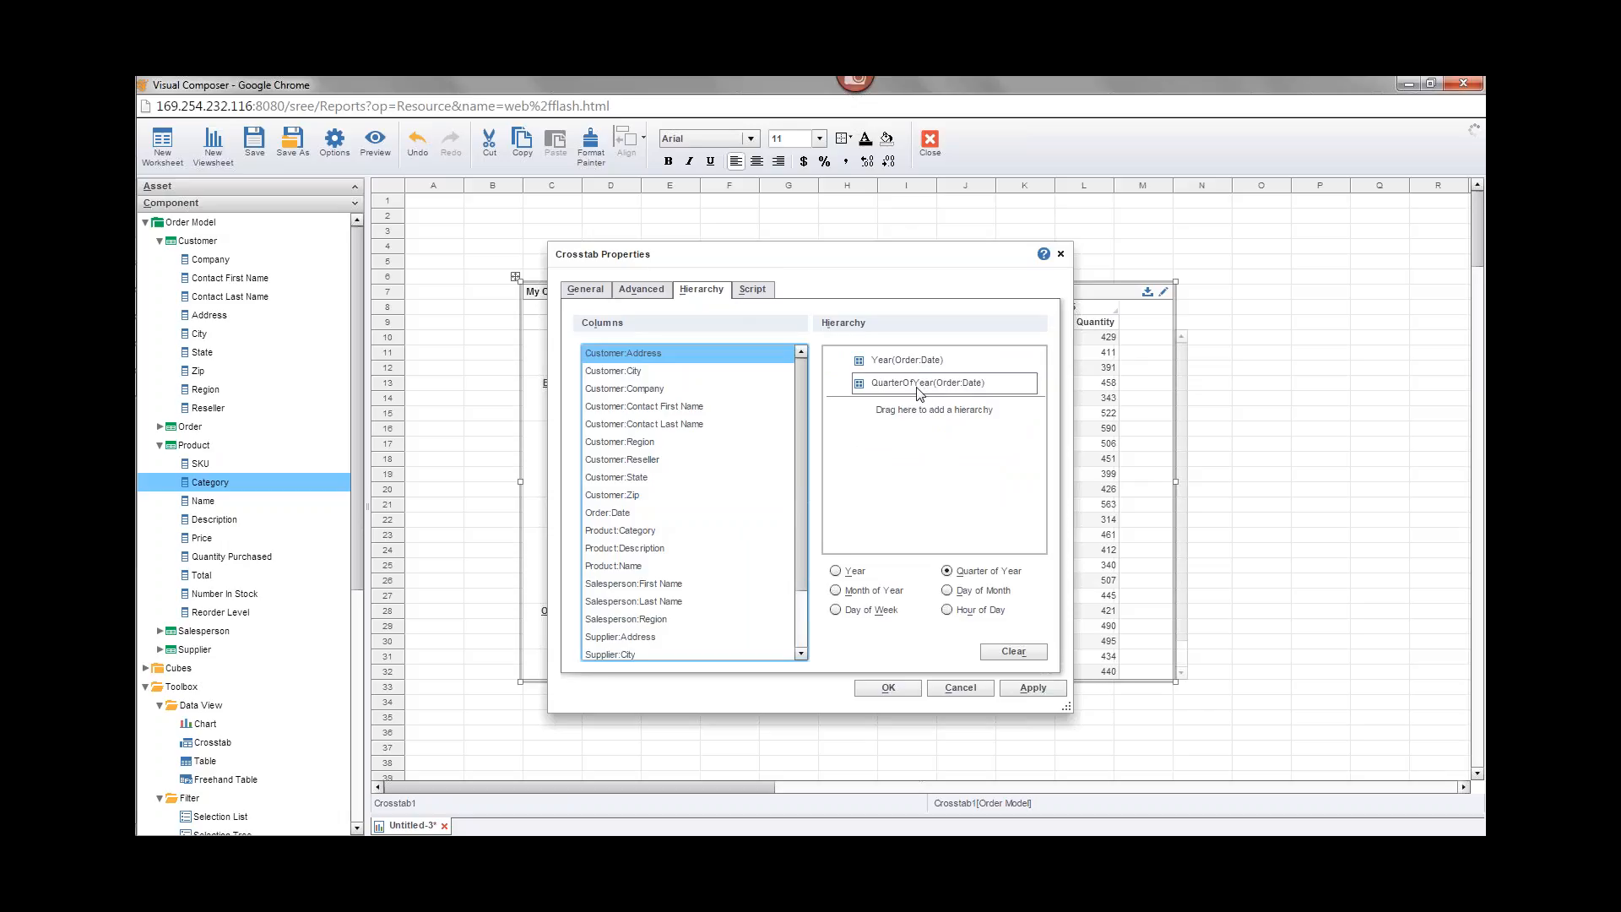
click(835, 591)
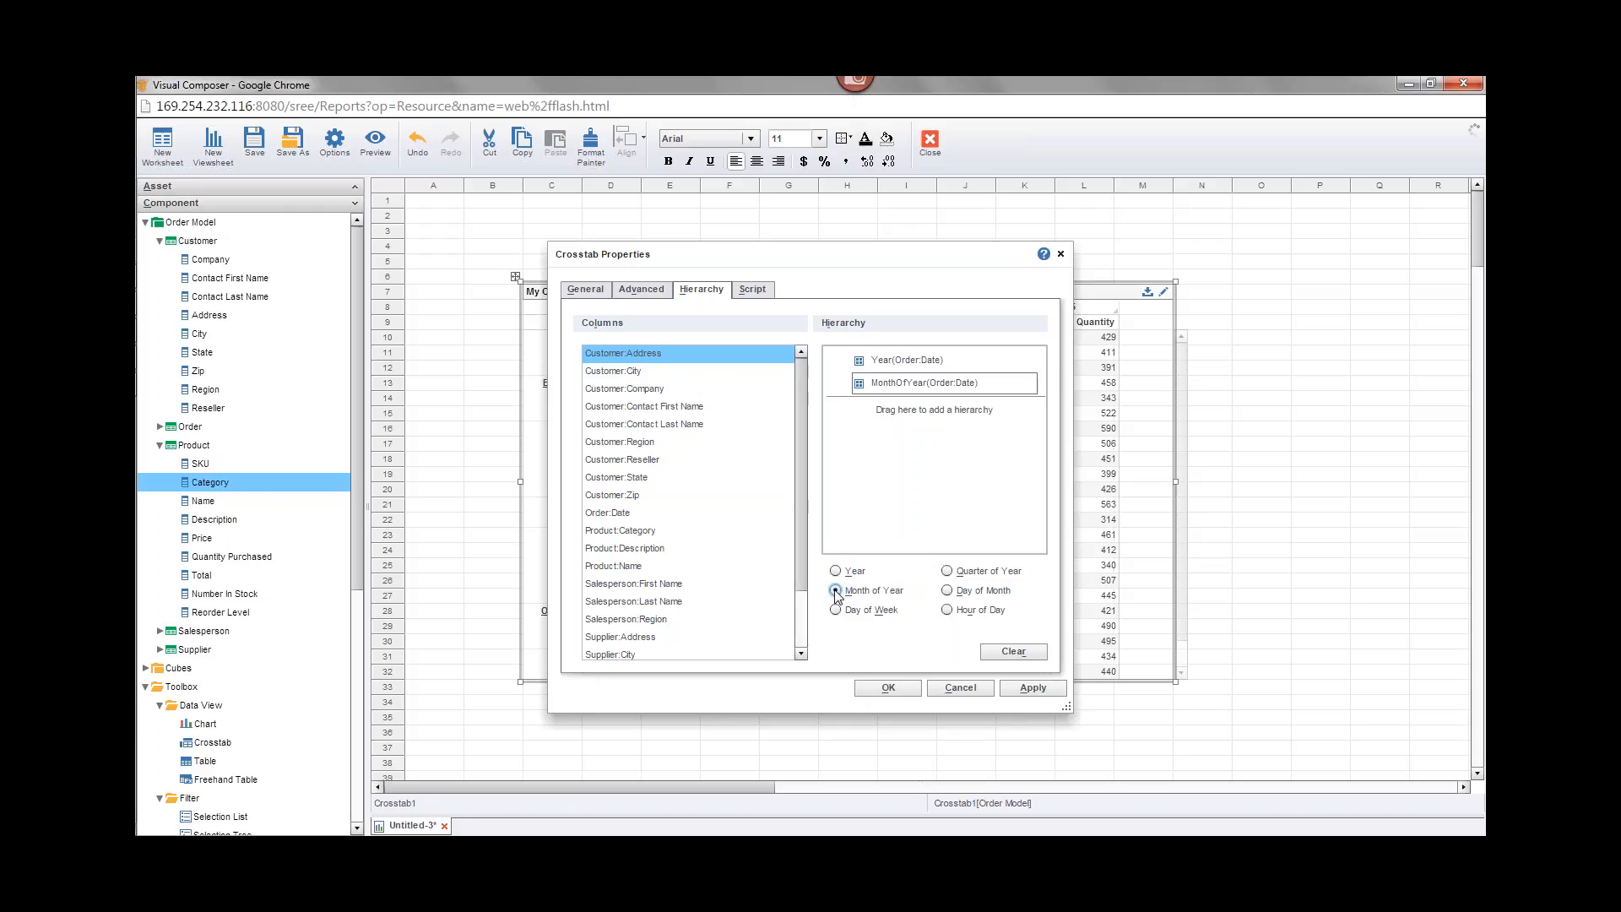
click(835, 591)
click(910, 688)
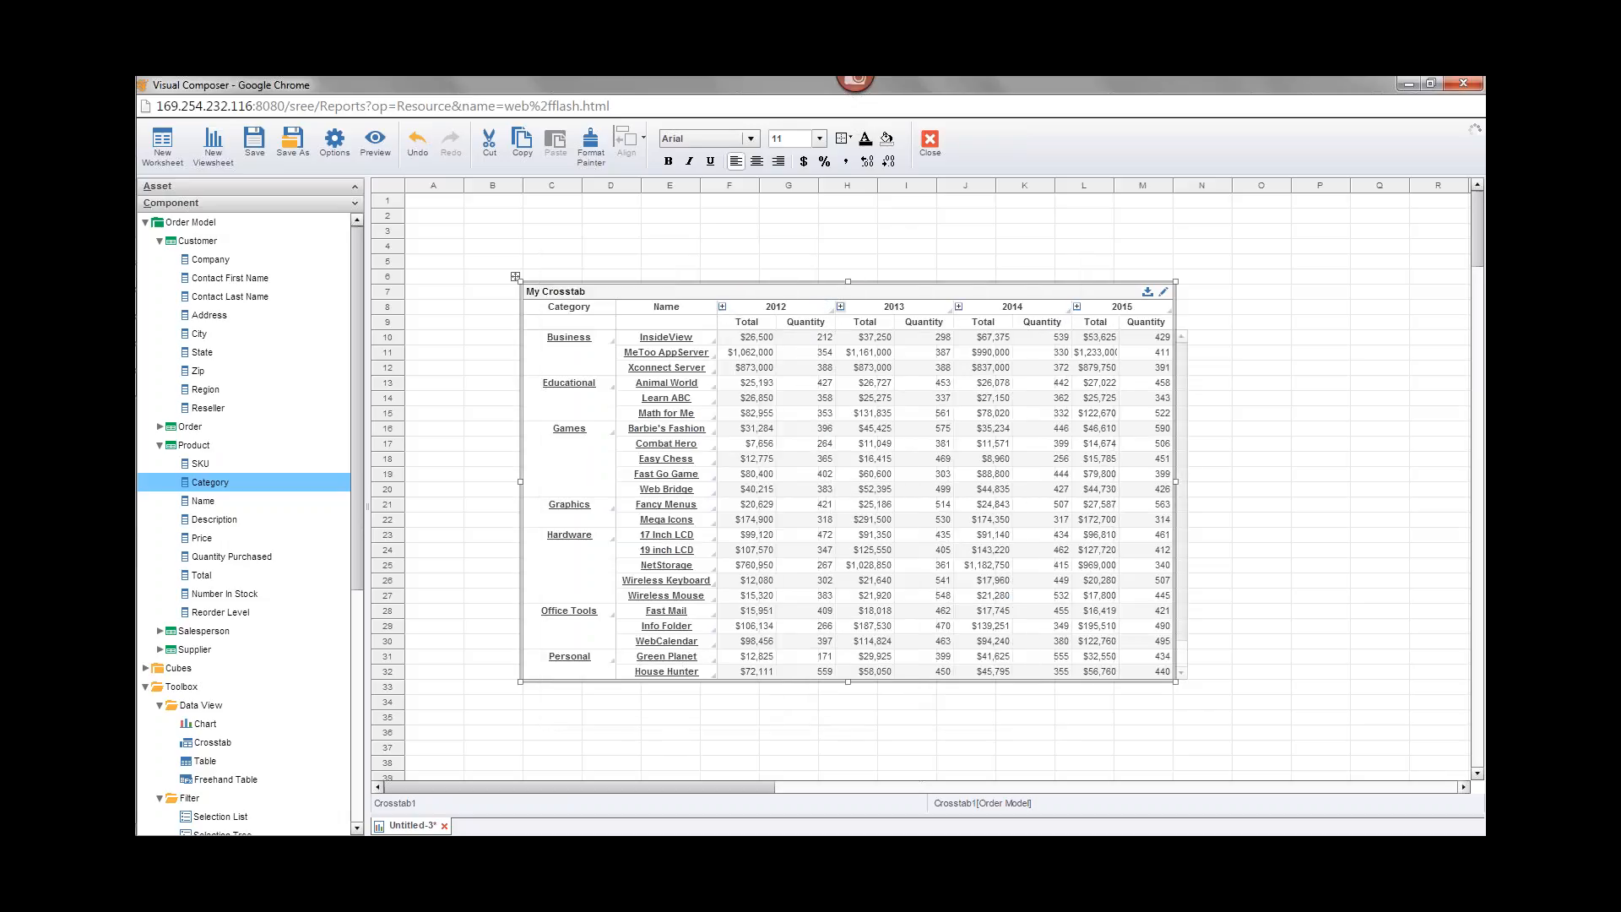
Step: Drill the 2013 column down to months and examine the monthly values through June
click(841, 308)
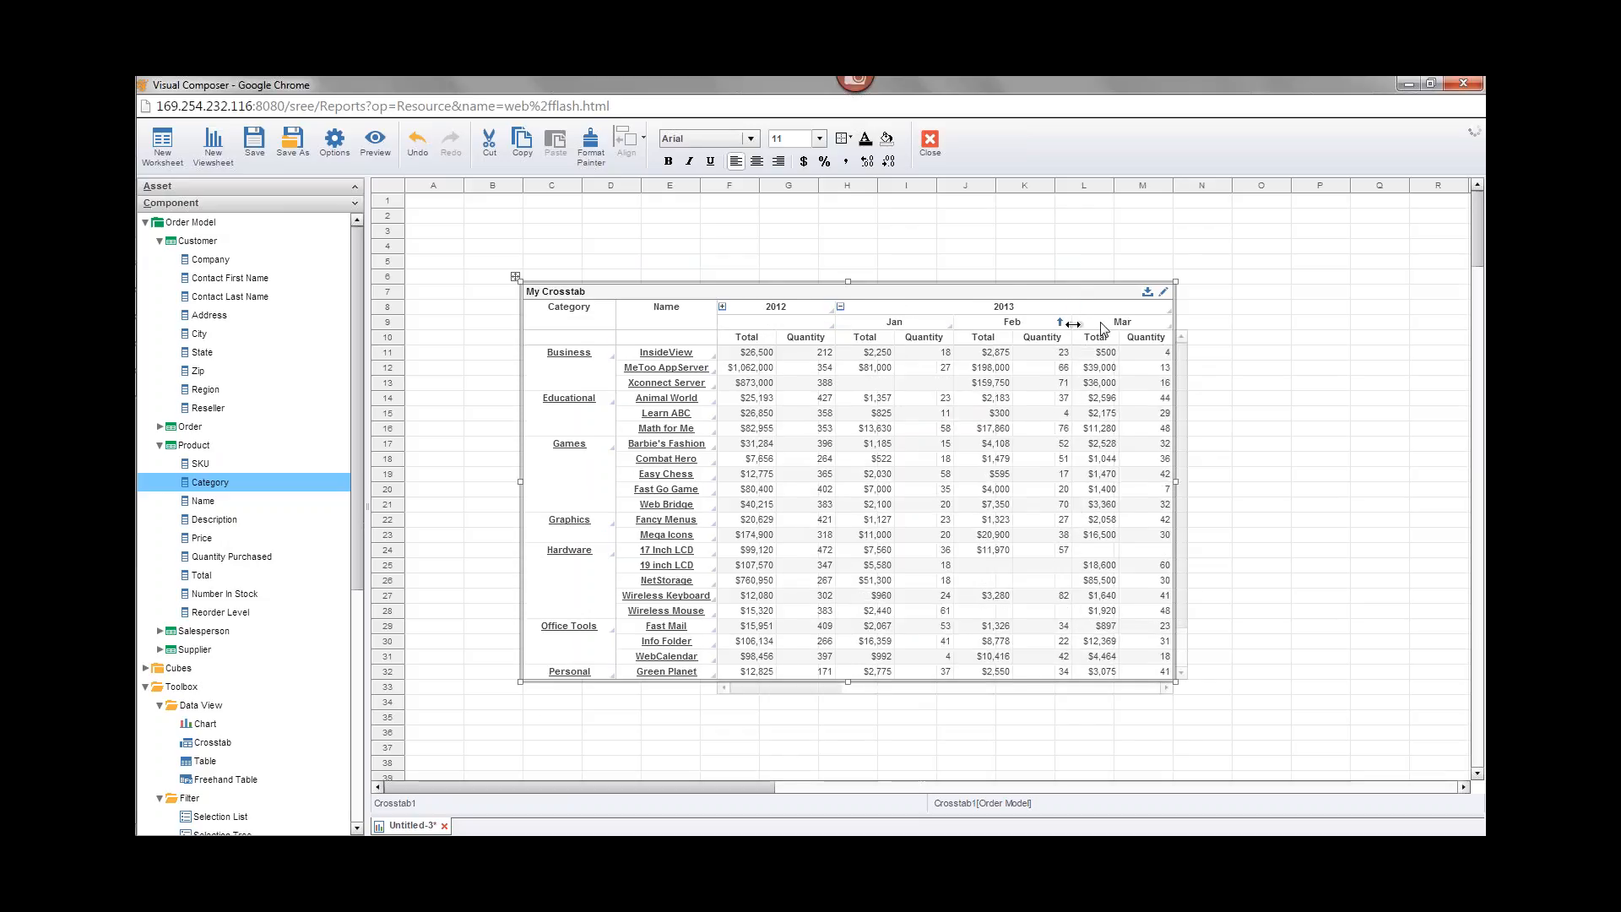
drag(814, 687, 903, 675)
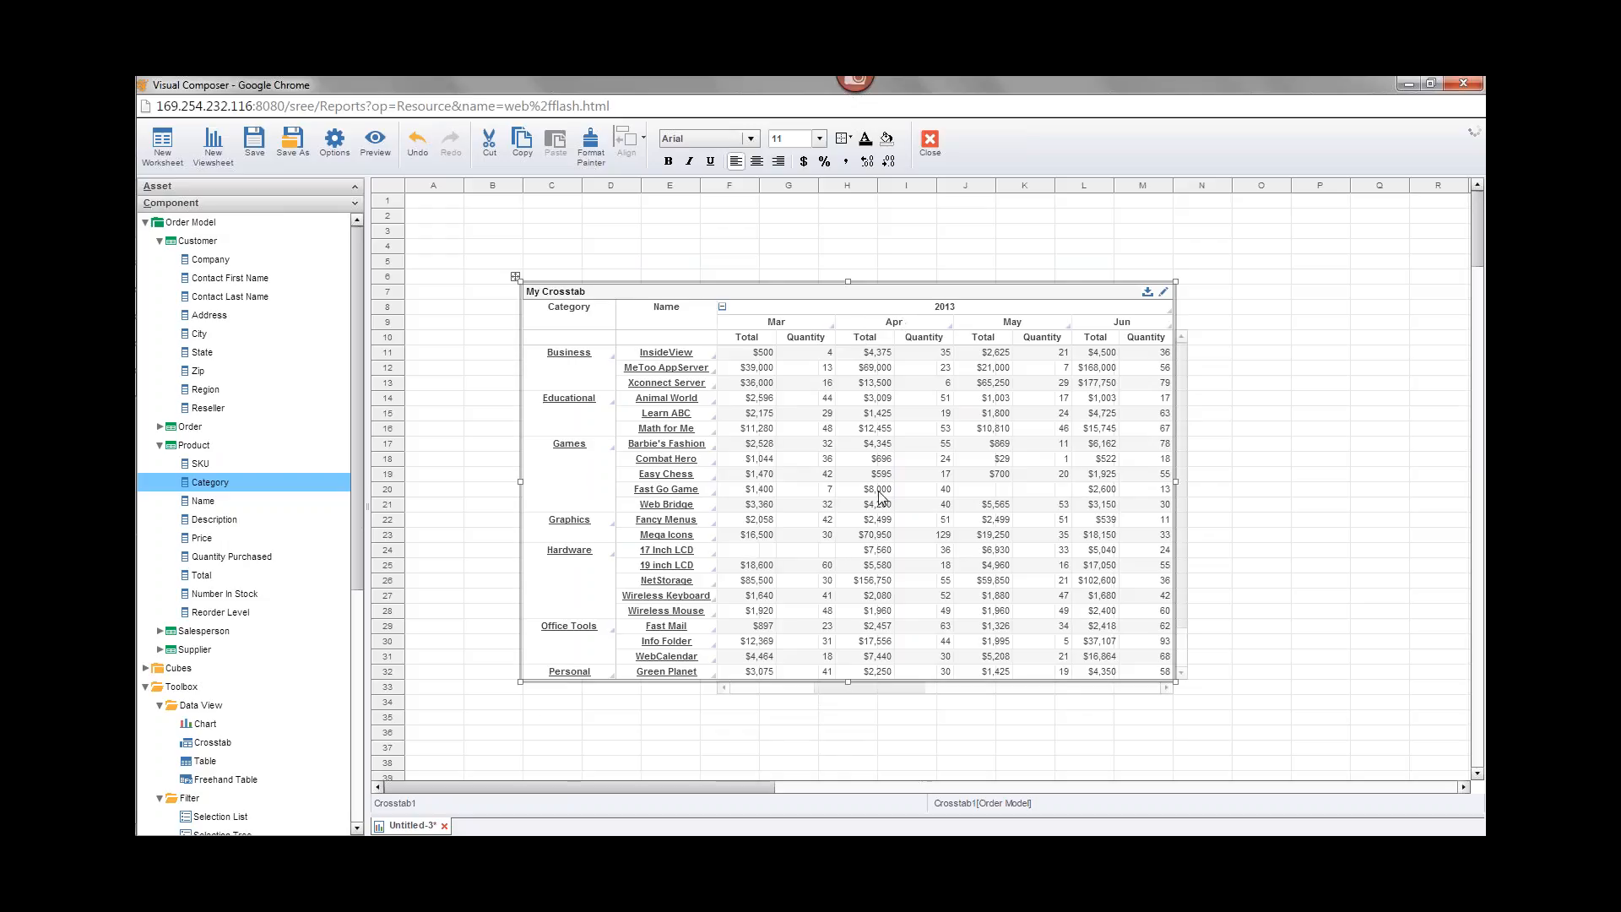
mouse_move(920, 409)
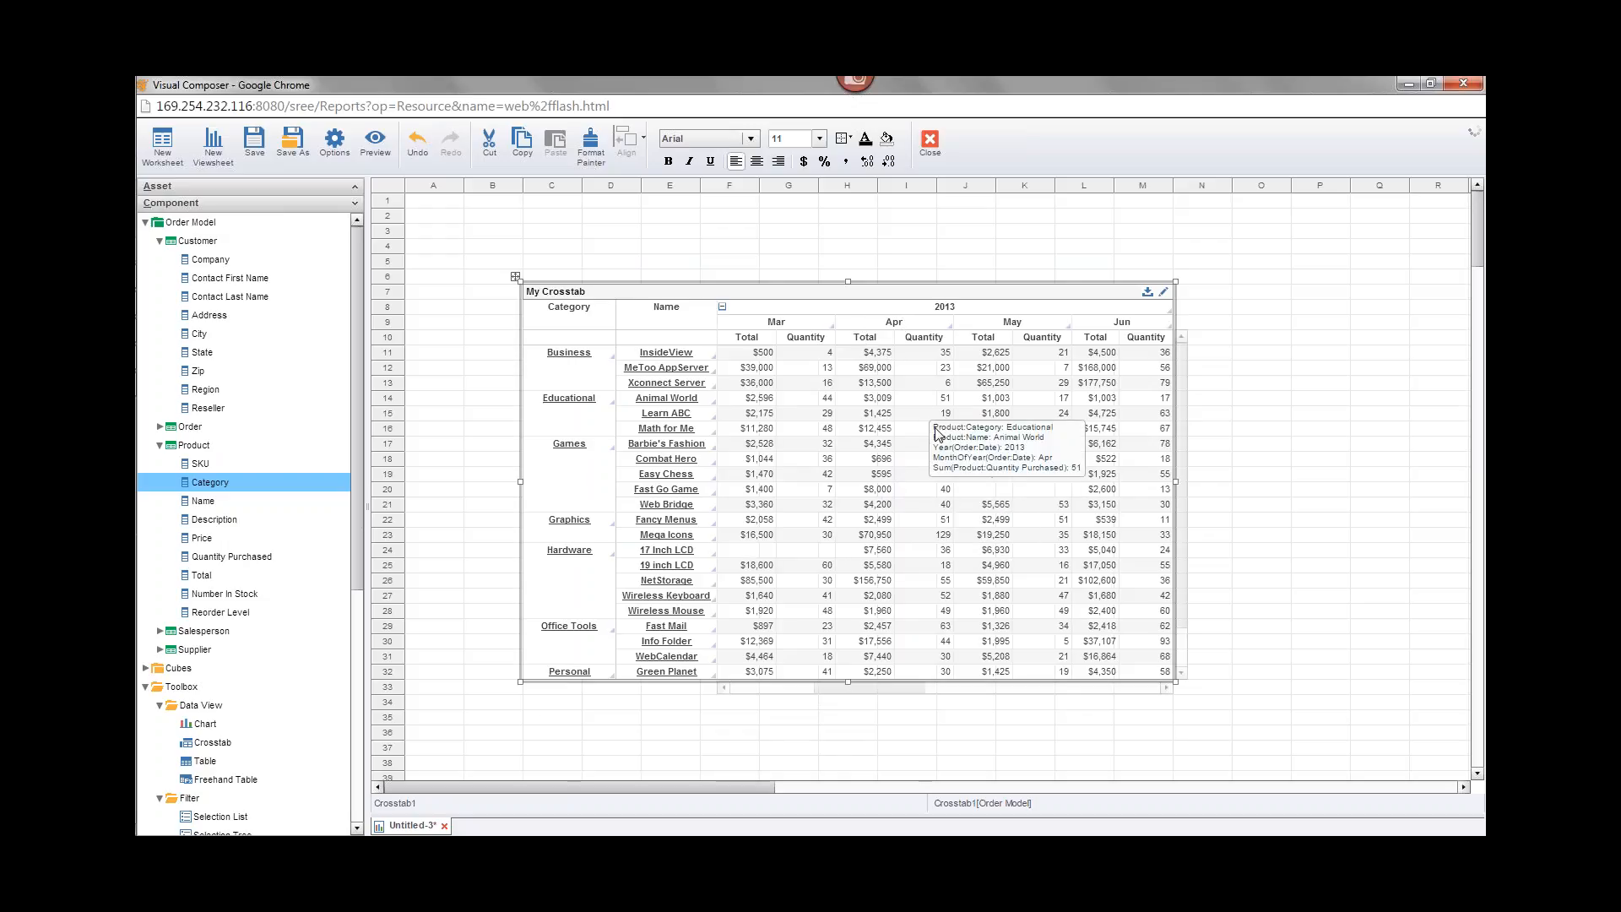
mouse_move(905, 481)
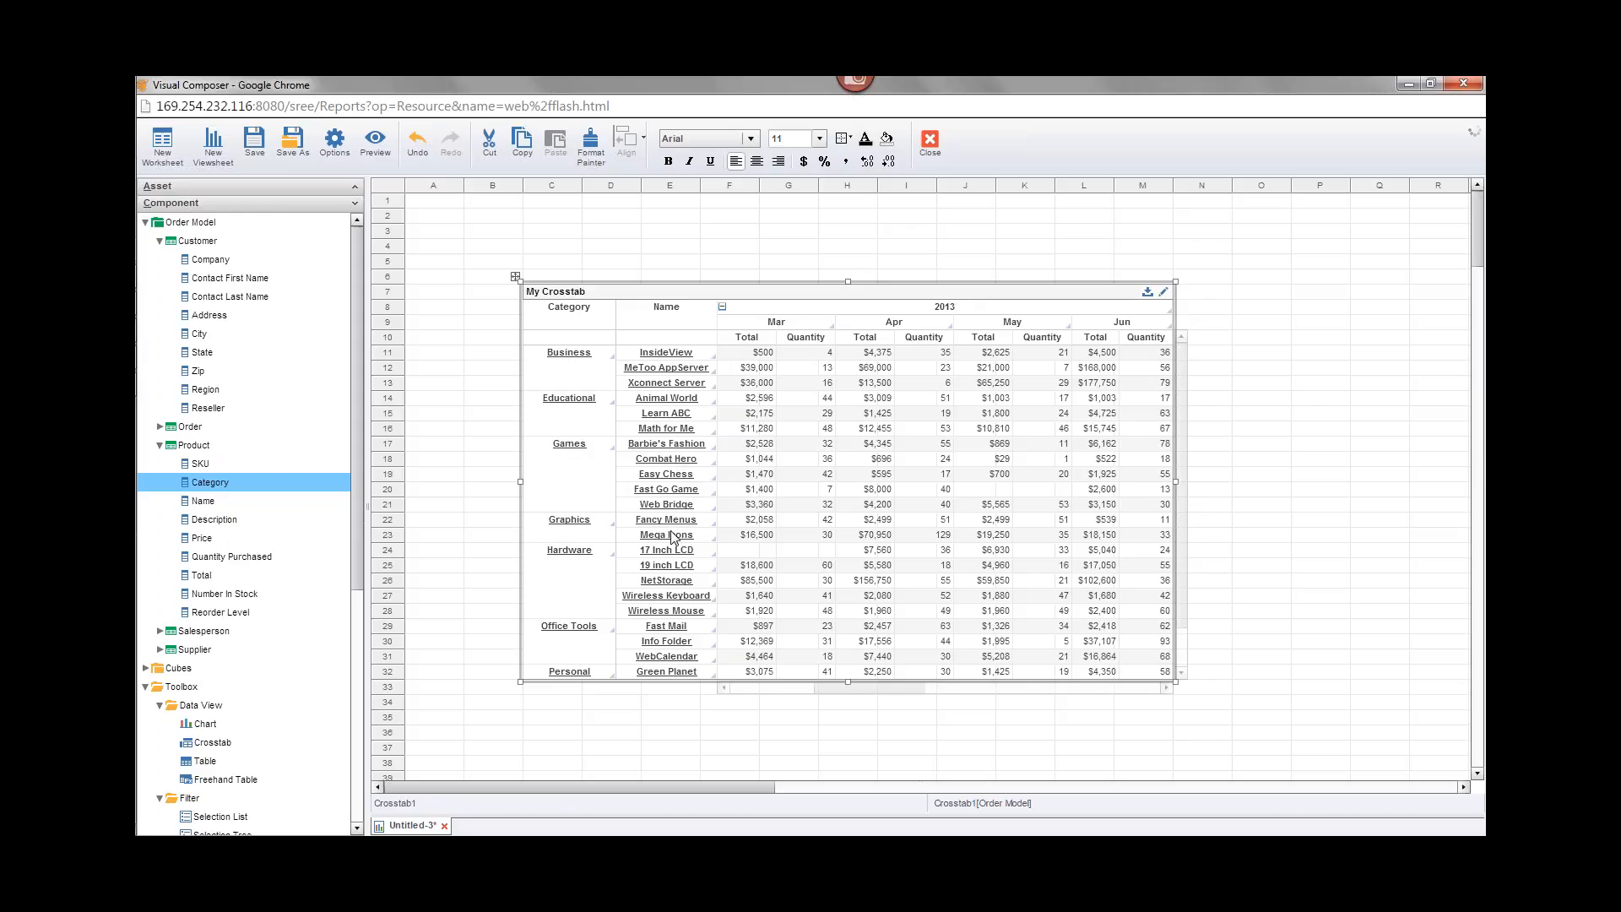
mouse_move(614, 456)
Step: Remove Product:Name from the crosstab's row headers and apply the change
click(1163, 291)
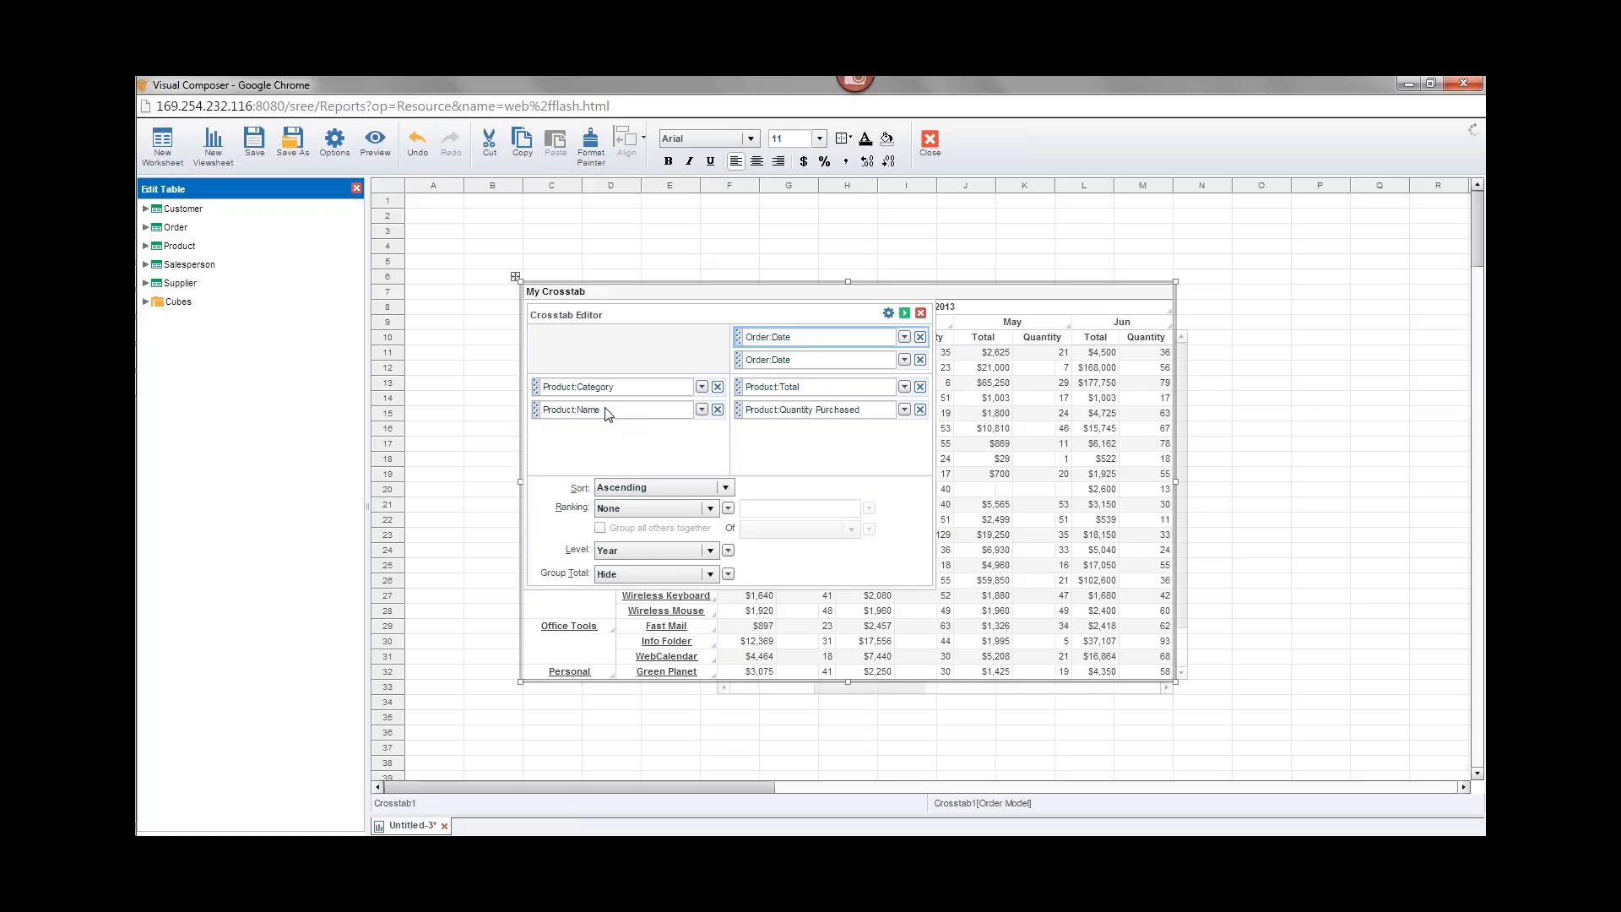
click(718, 409)
click(905, 314)
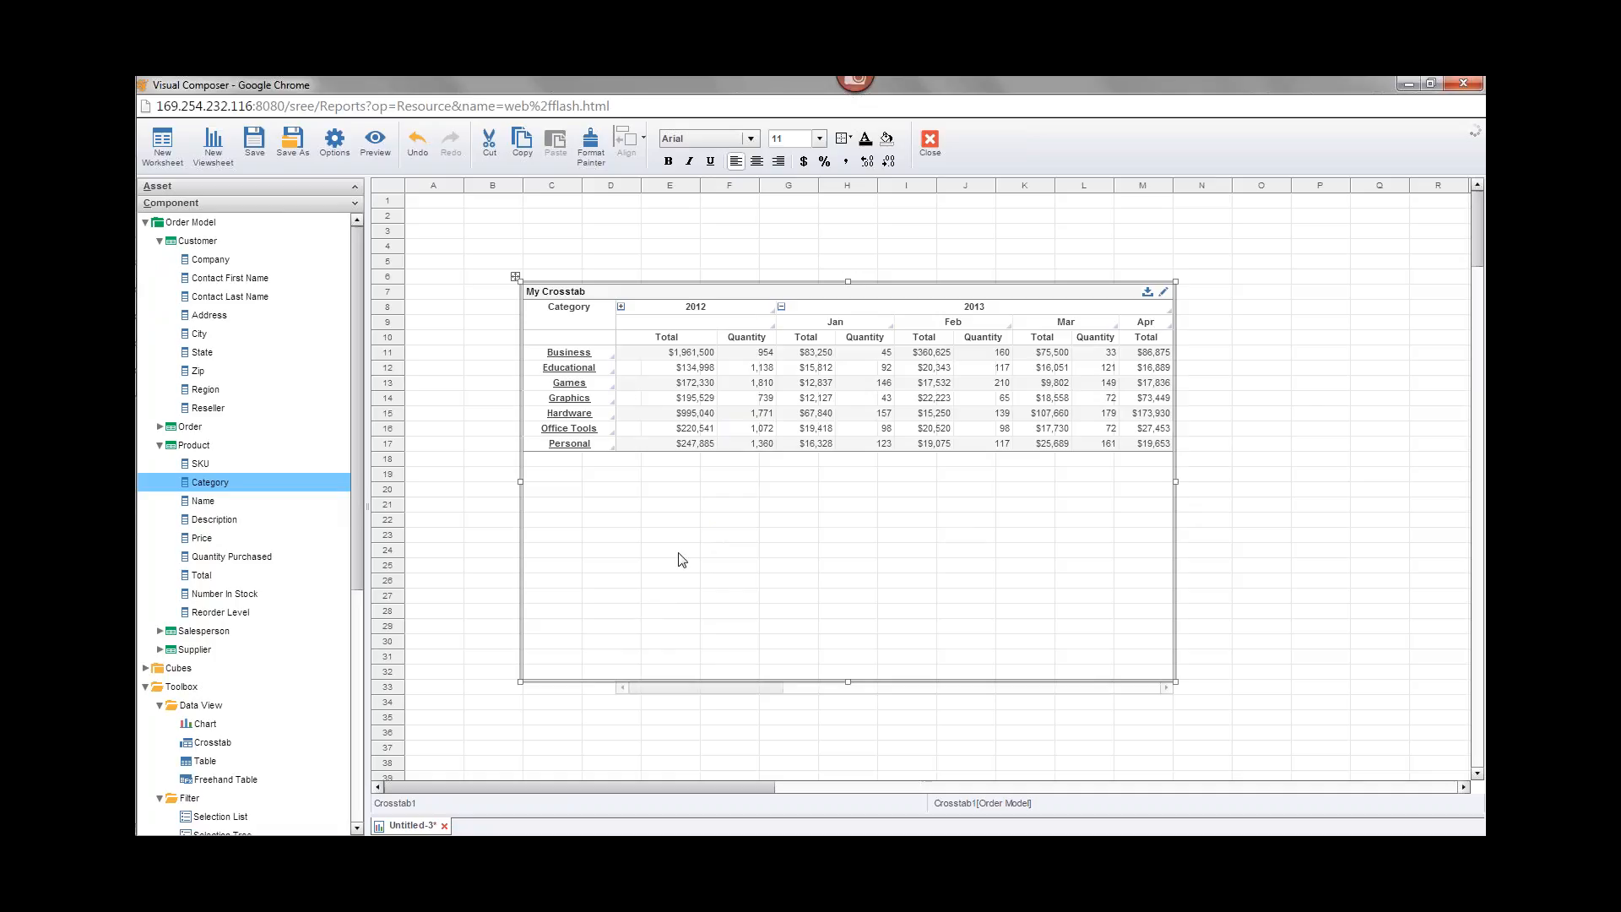
Step: Add a separate hierarchy from Product:Category to Product:Name and drill the Games category down to its product names
right_click(895, 297)
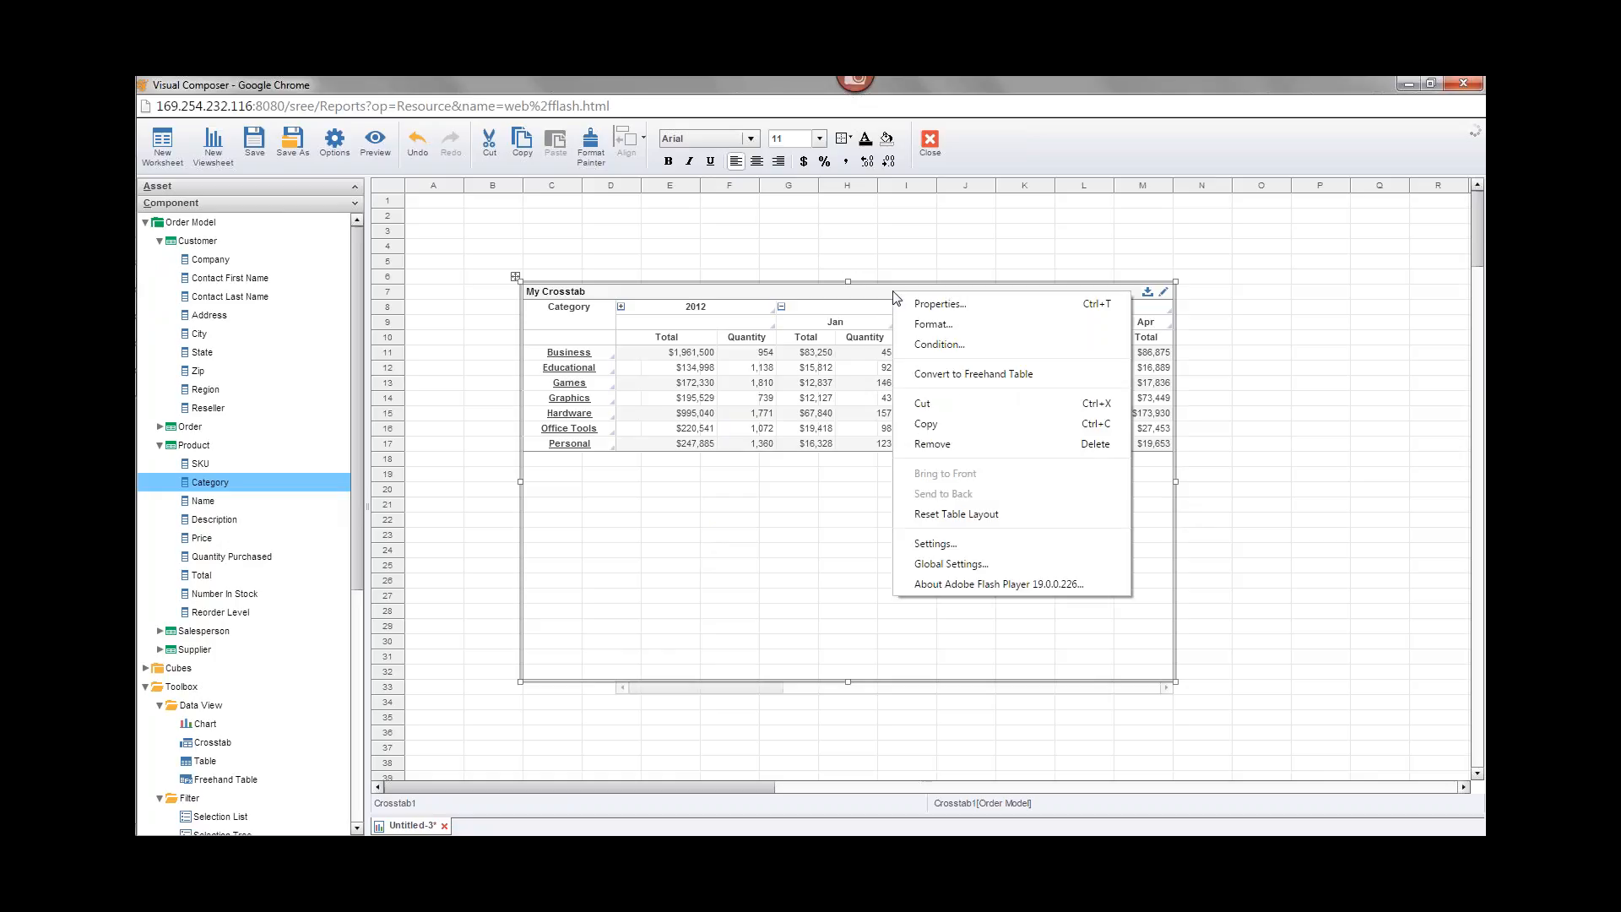
click(957, 305)
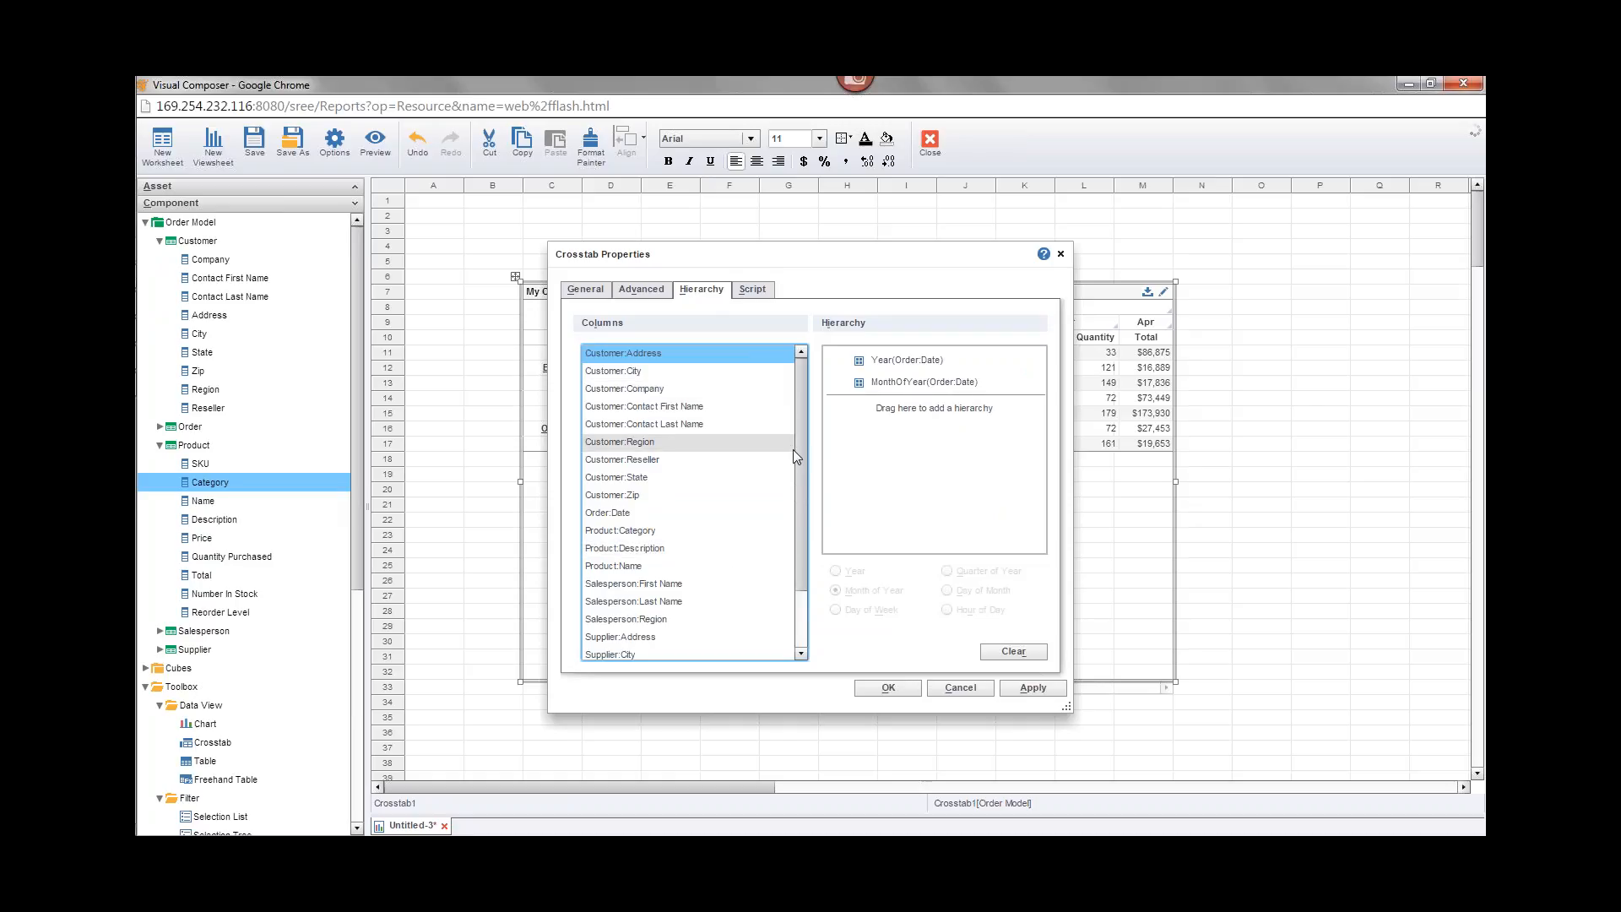
drag(799, 454, 809, 546)
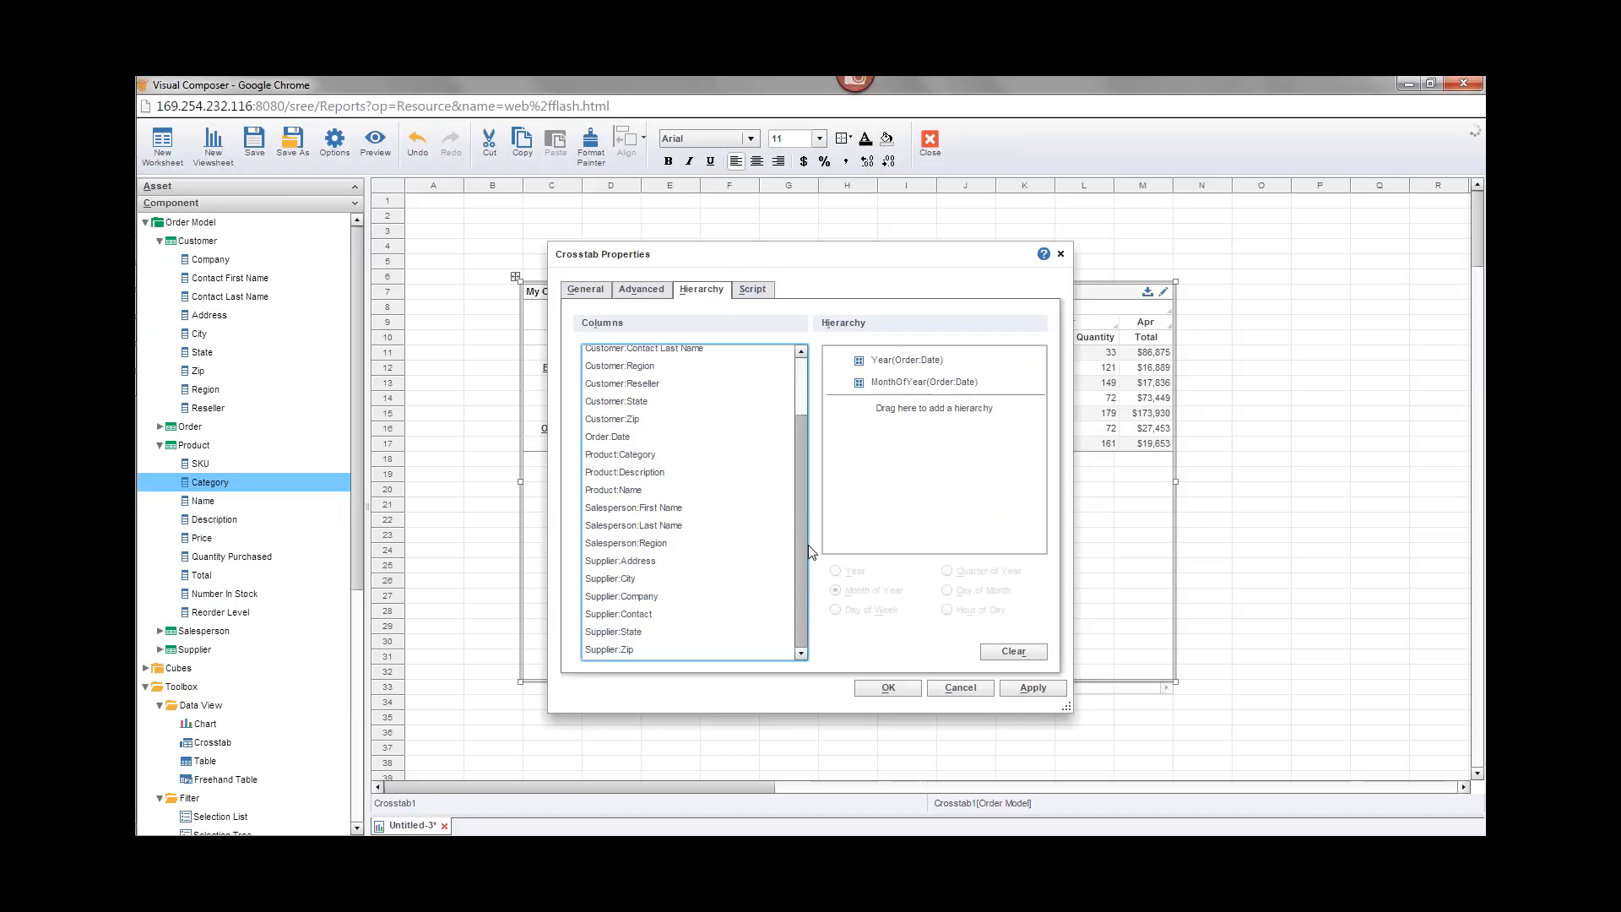
drag(688, 455, 864, 442)
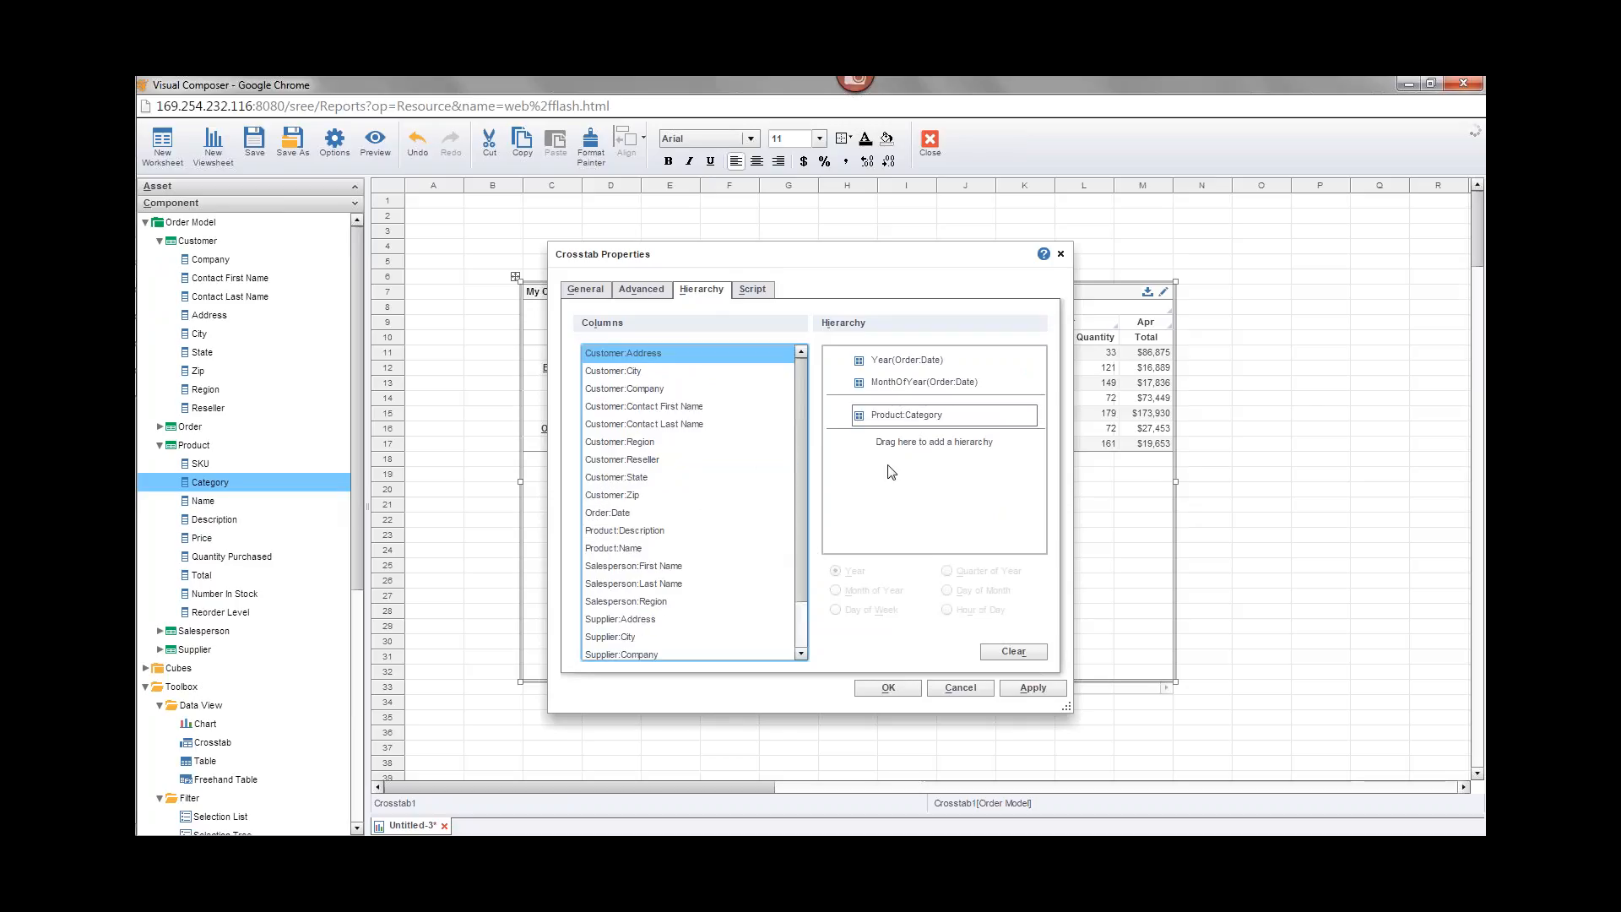
drag(800, 418, 806, 481)
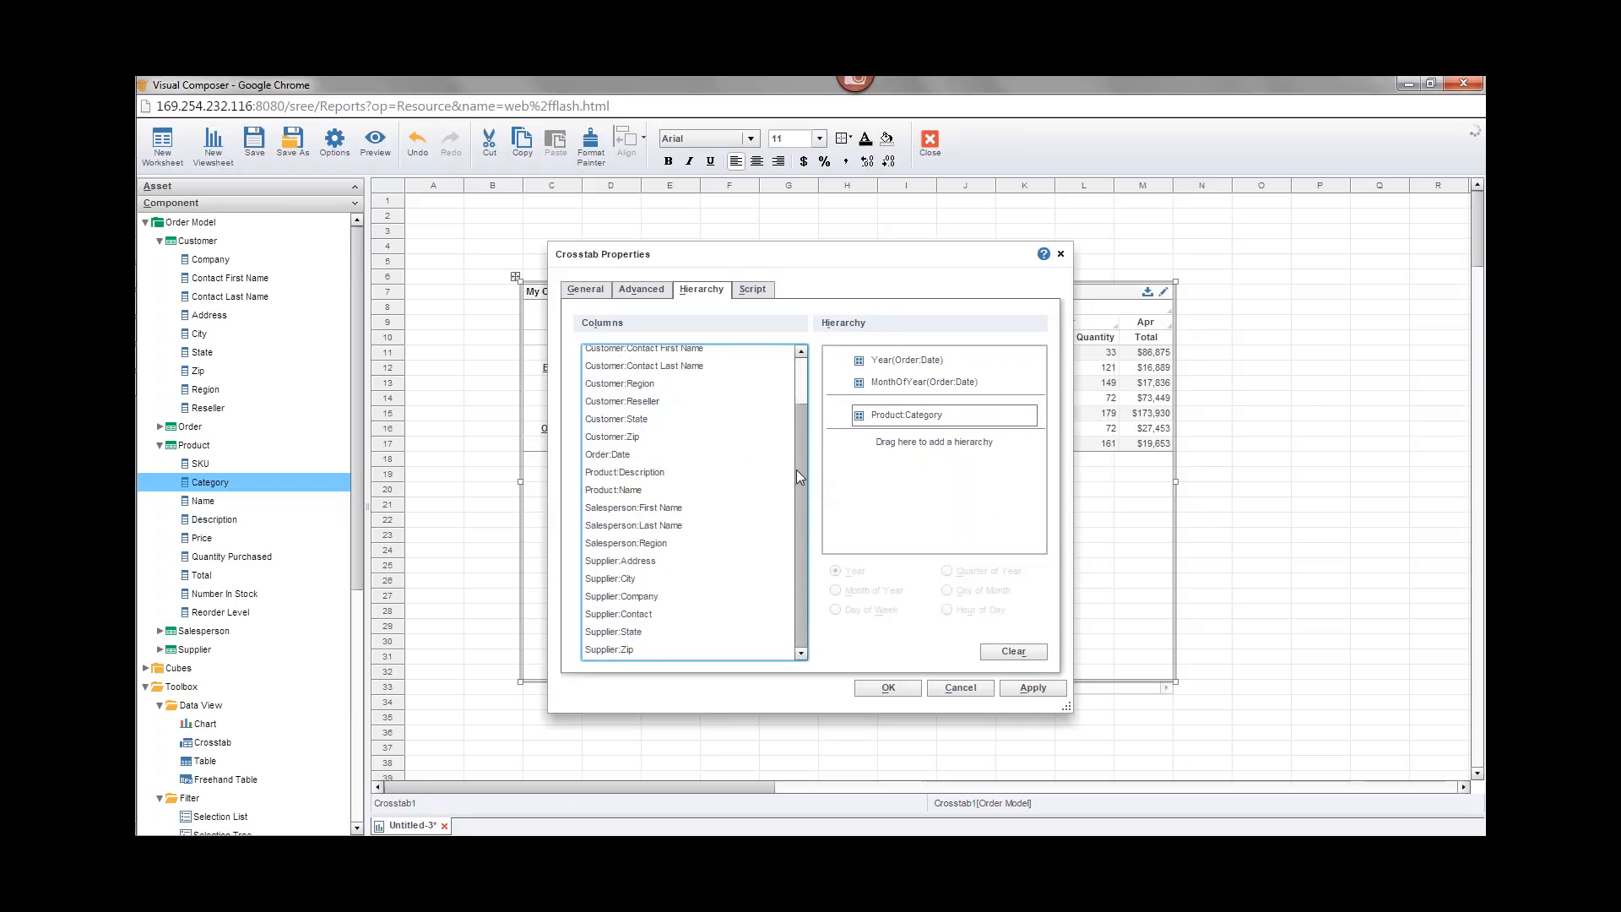
mouse_move(803, 478)
mouse_down()
mouse_move(800, 417)
mouse_move(802, 492)
mouse_up()
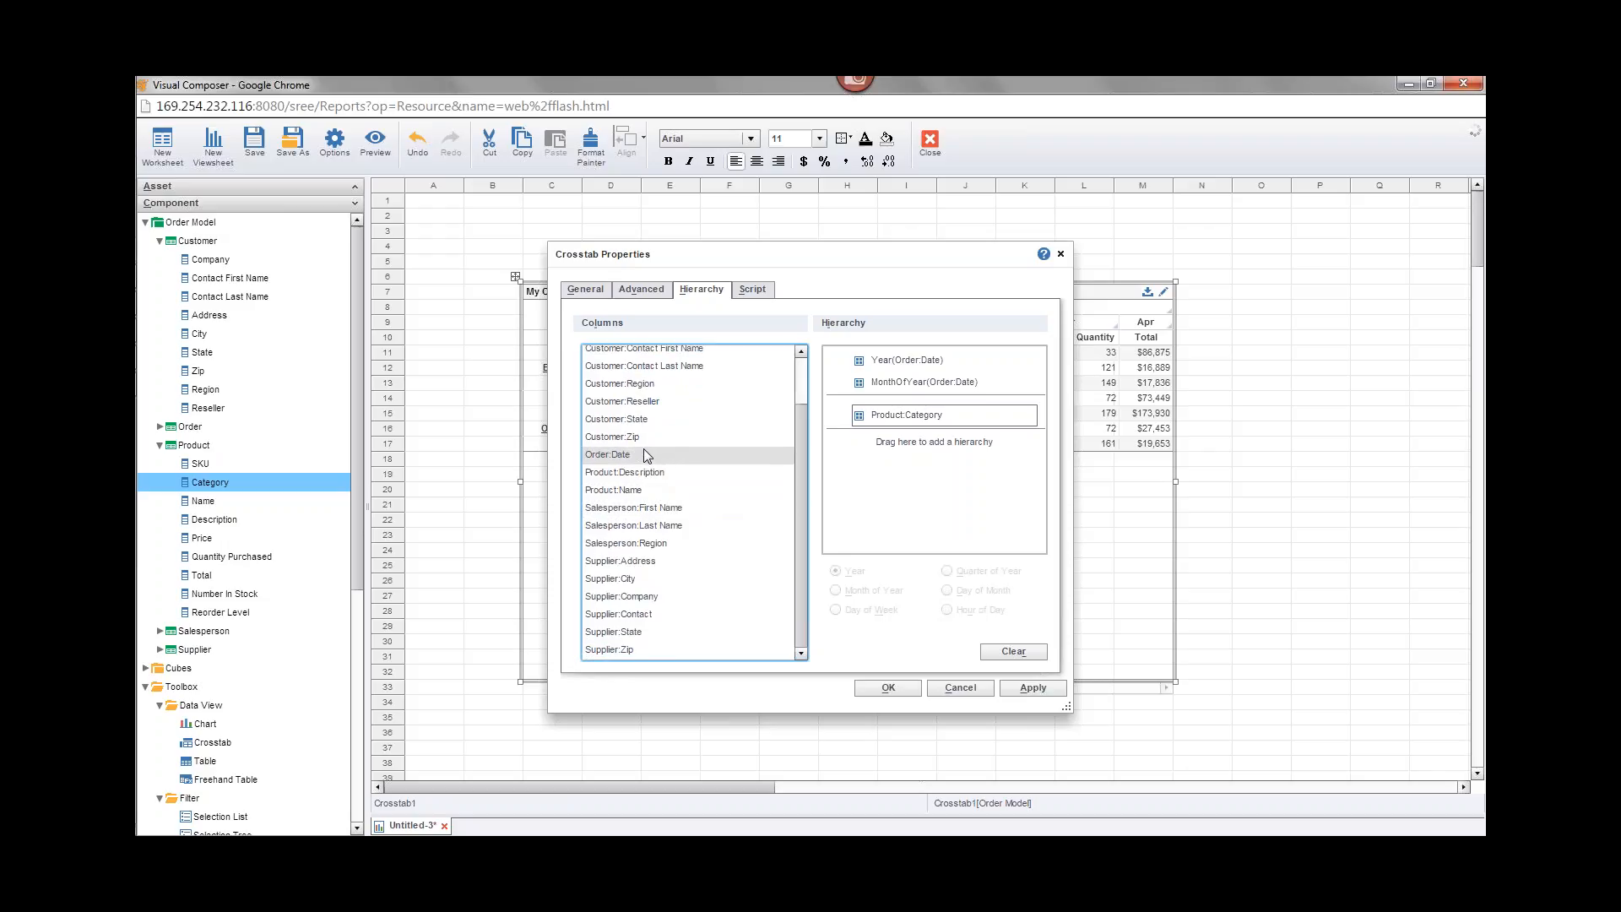
drag(660, 488, 869, 419)
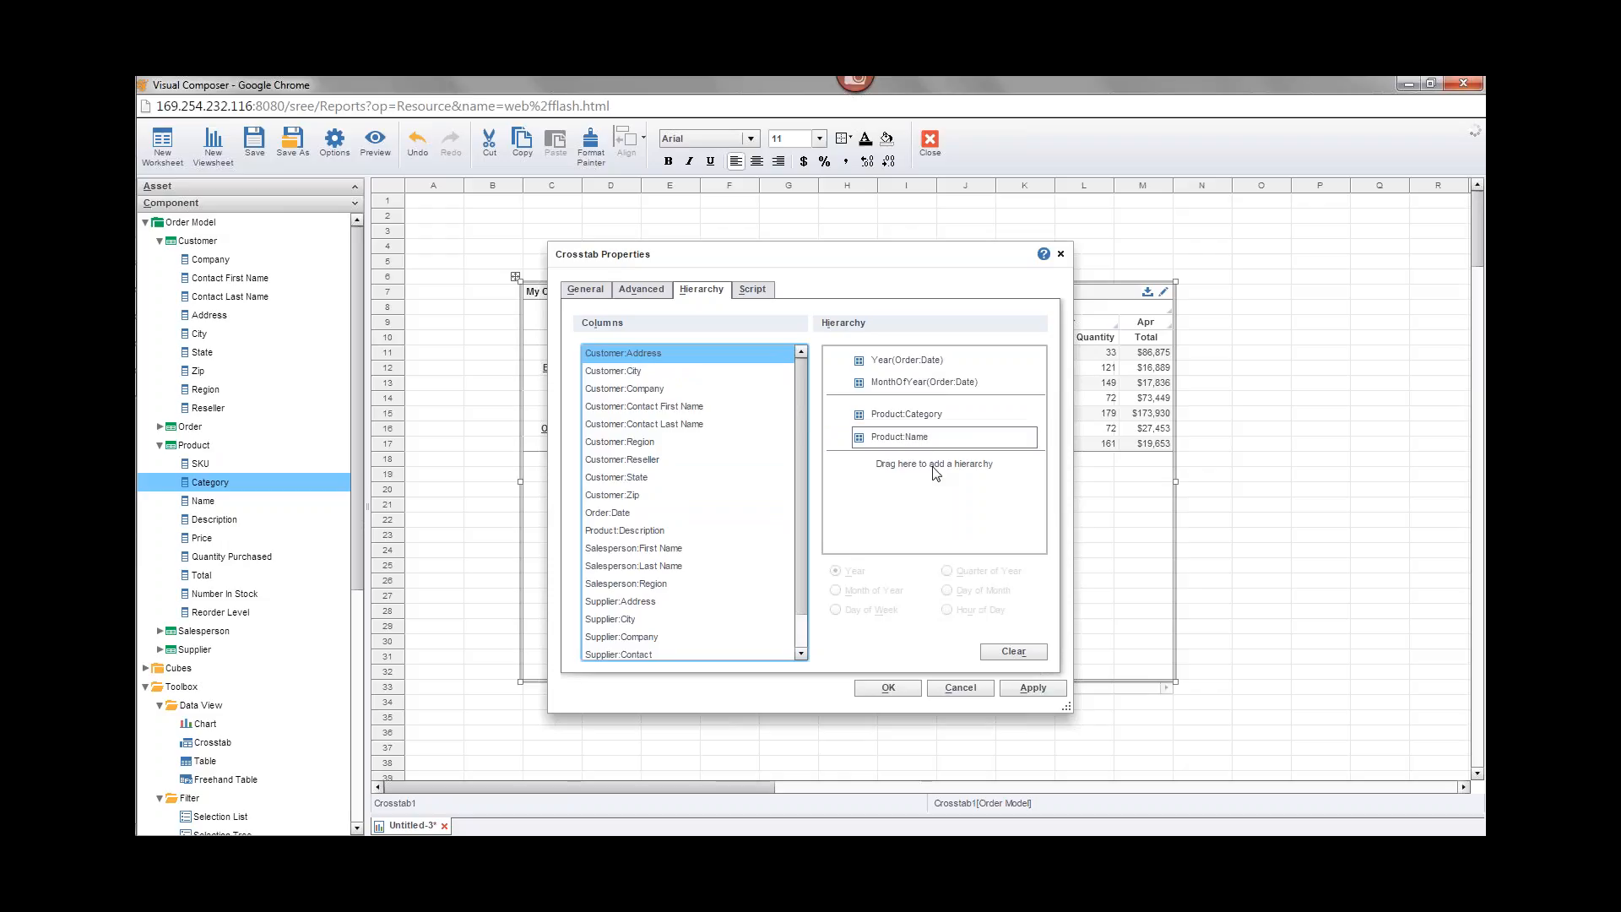
click(903, 689)
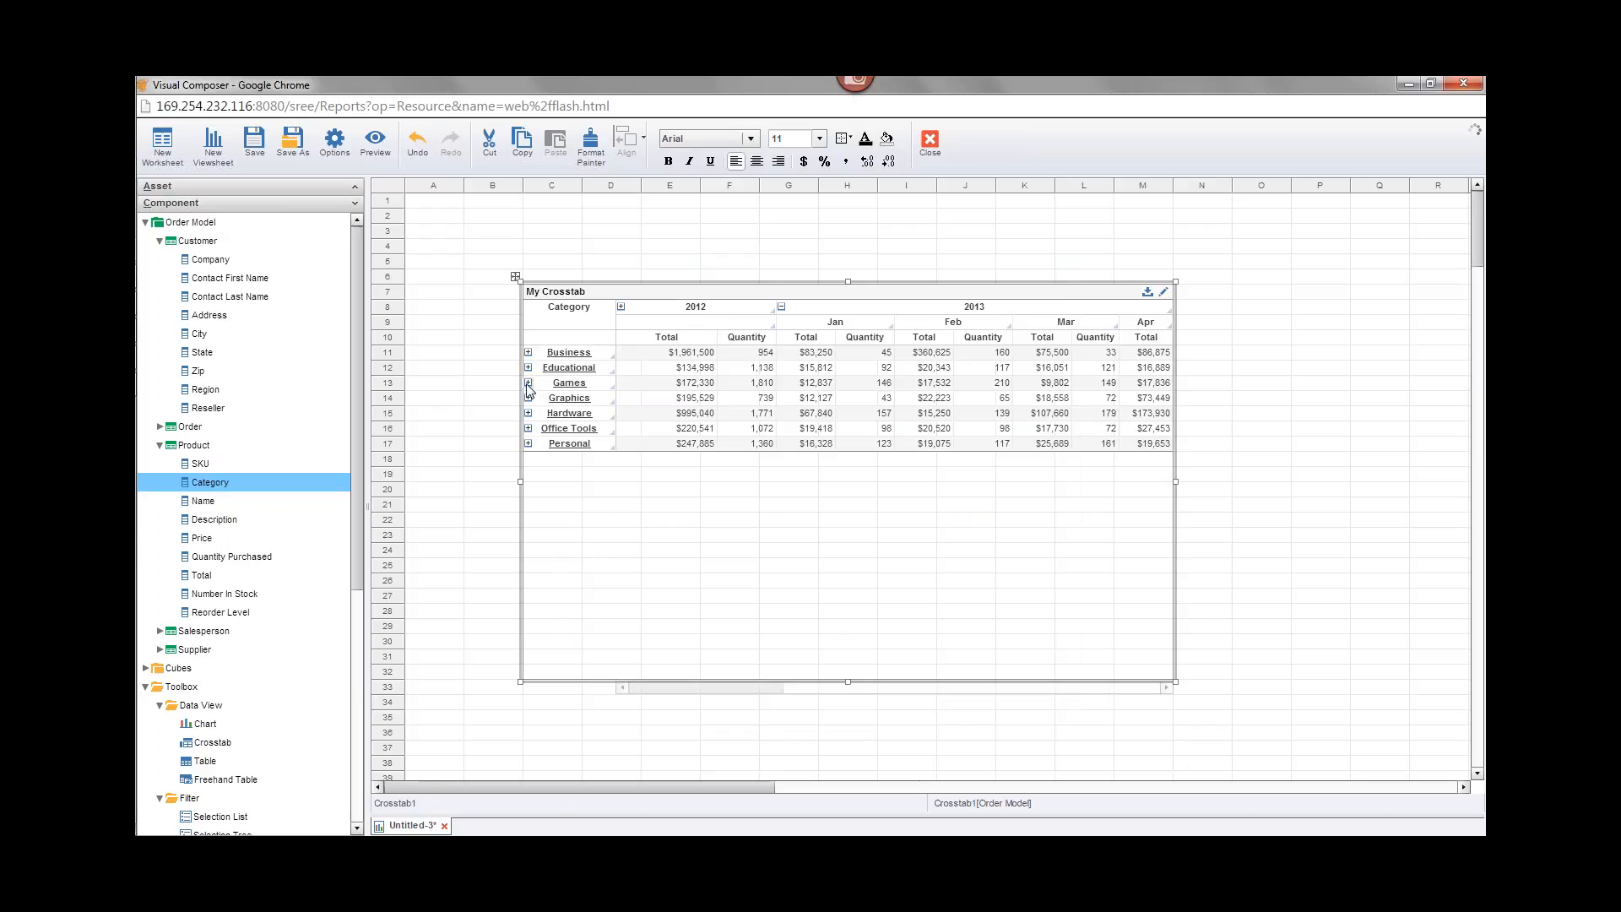
click(528, 384)
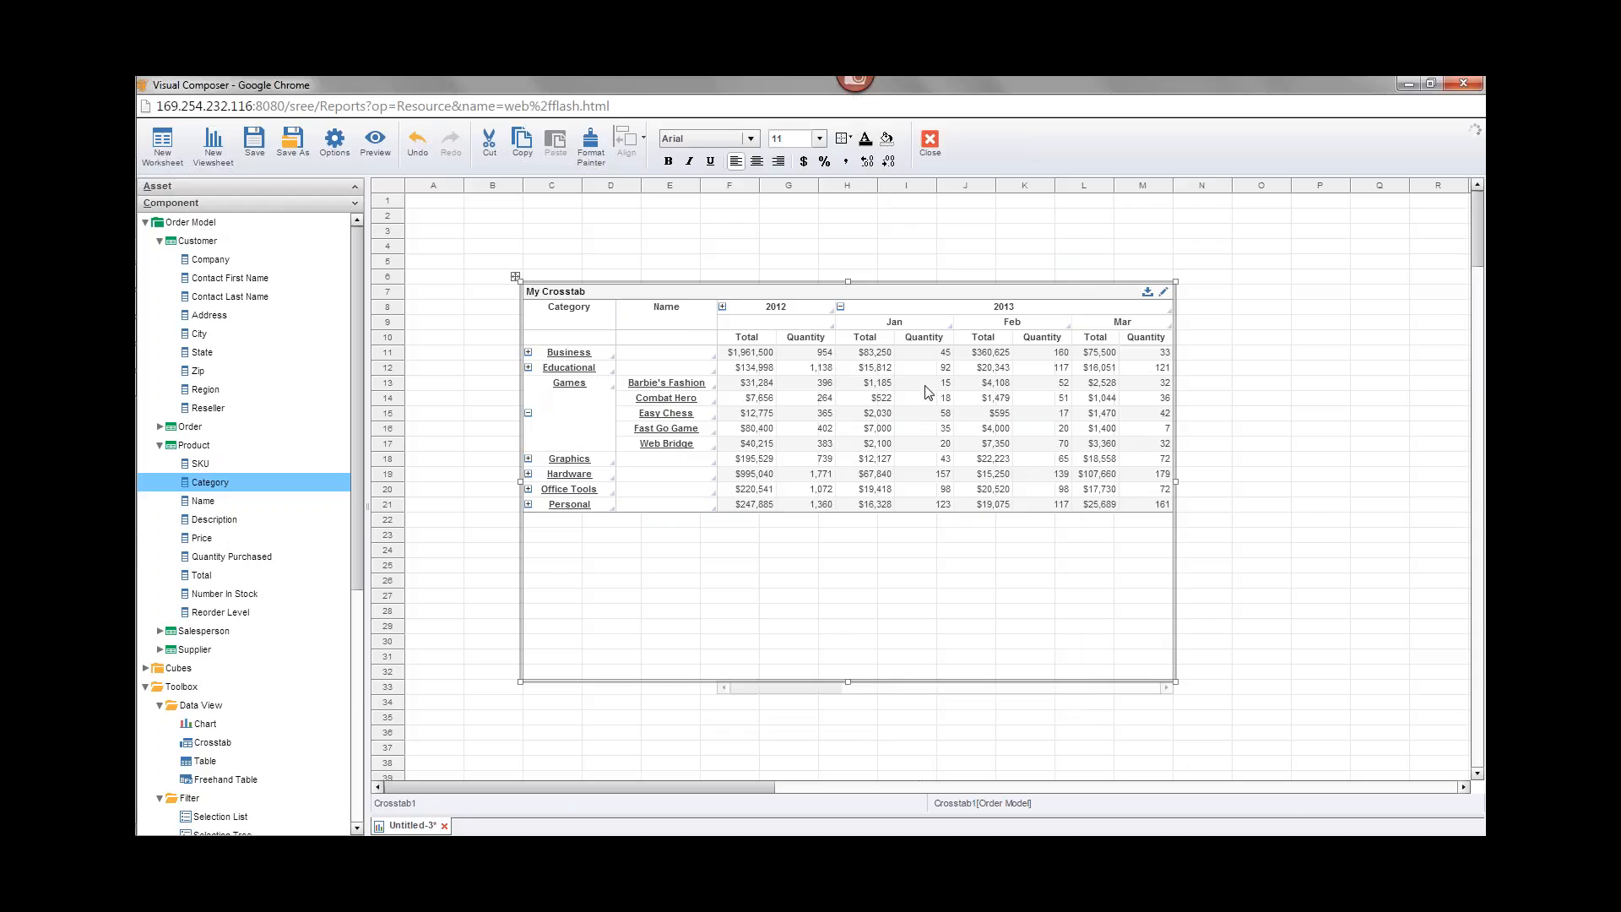
mouse_move(878, 455)
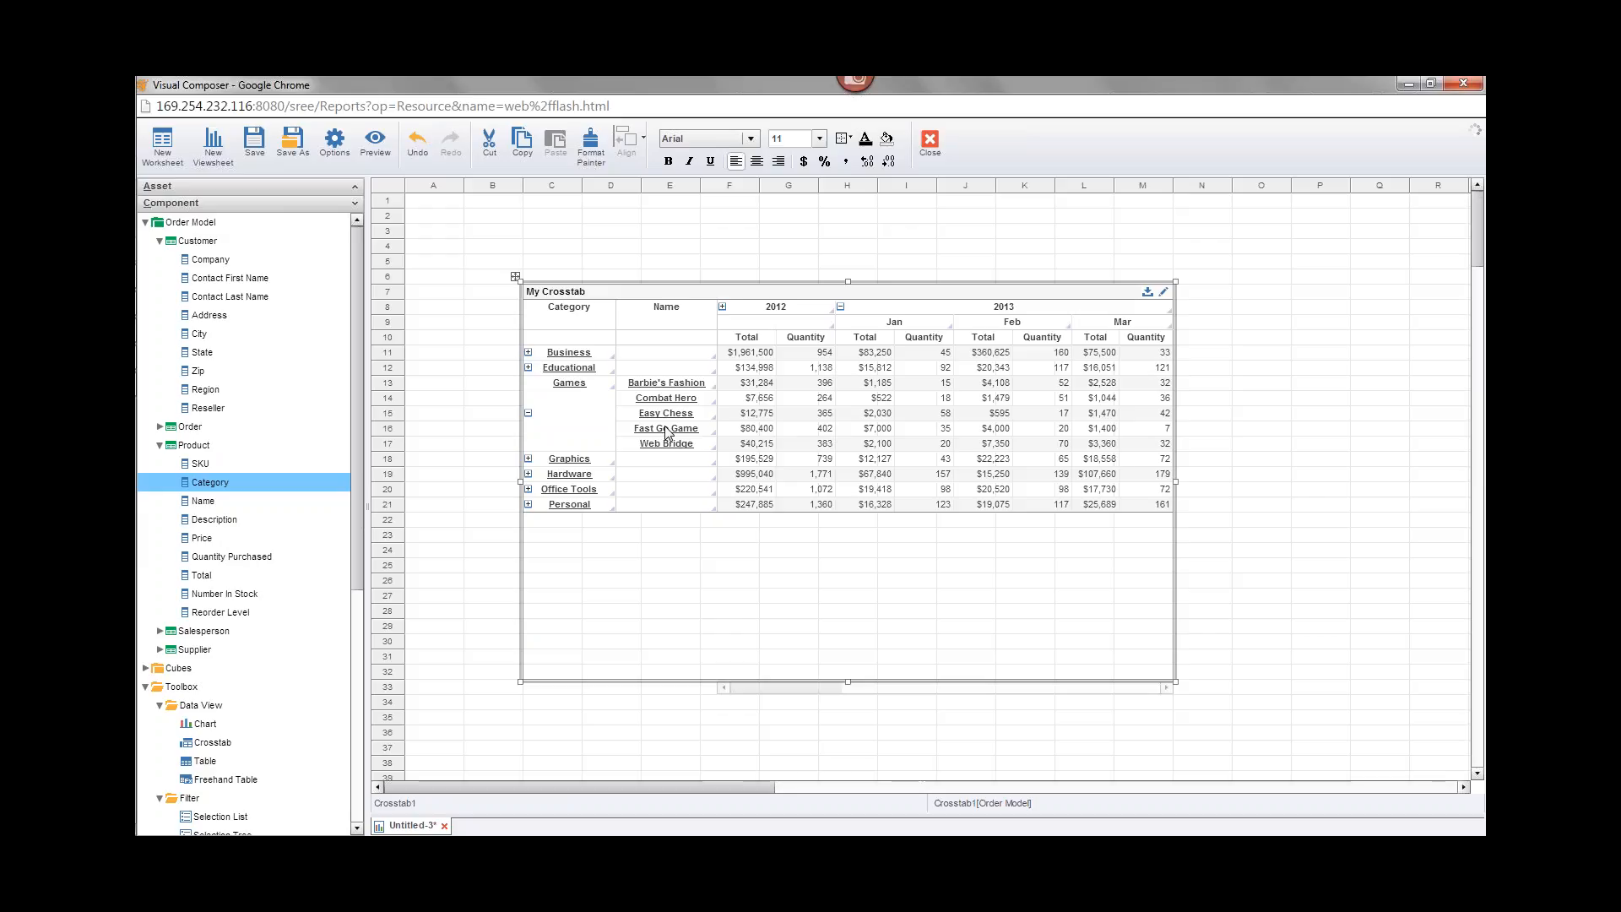
Step: Clear all custom hierarchies from the crosstab's properties and apply the change
right_click(852, 289)
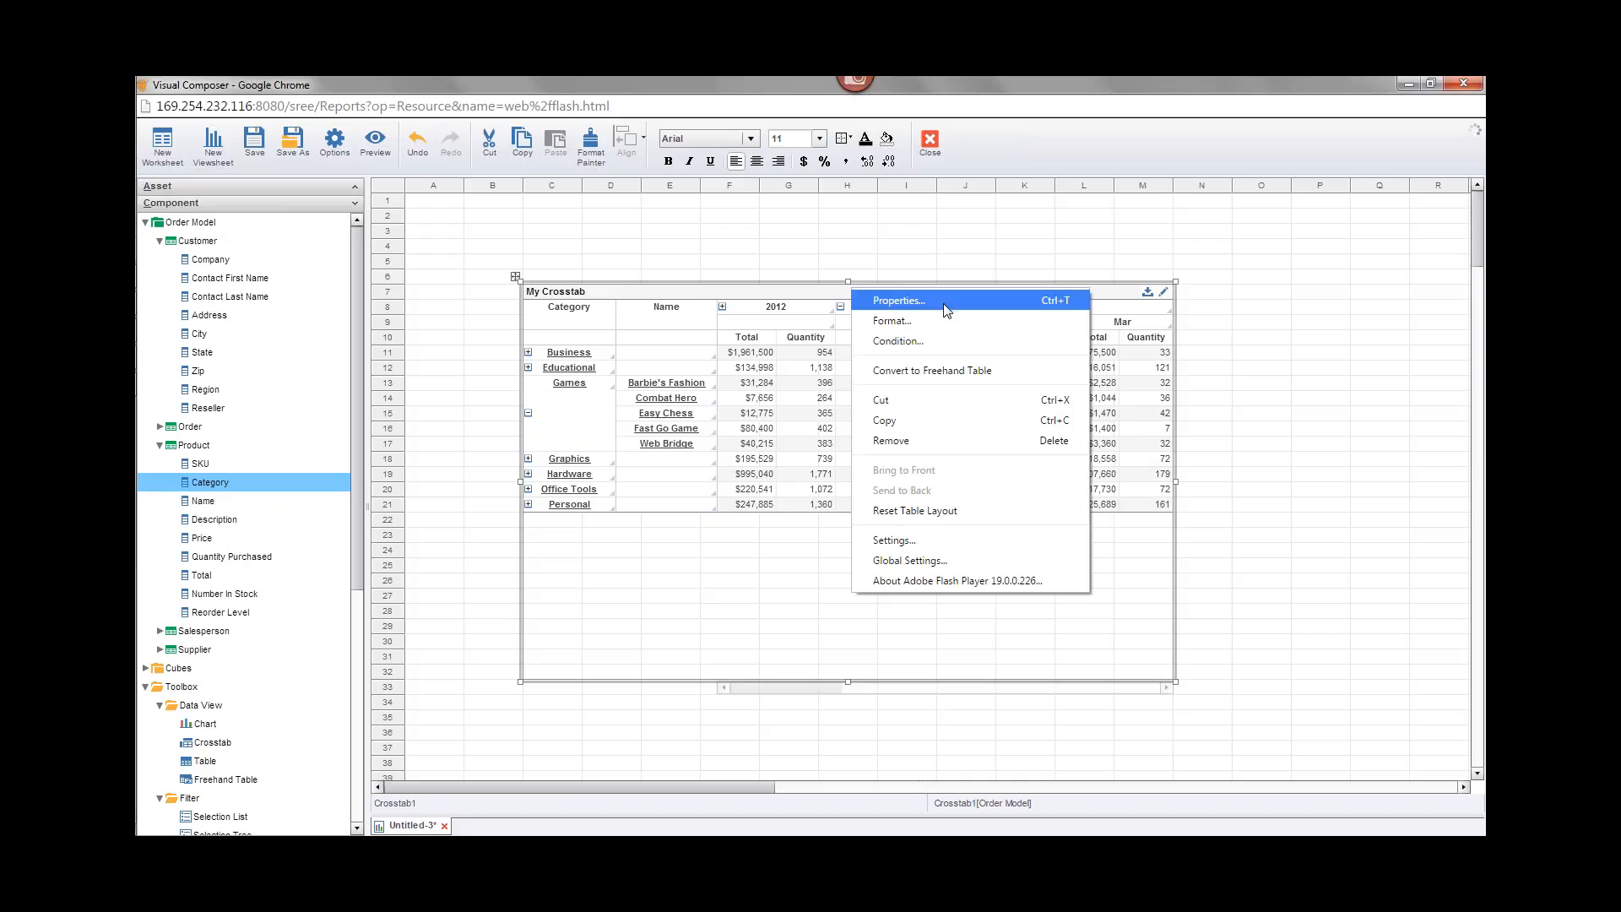
click(899, 300)
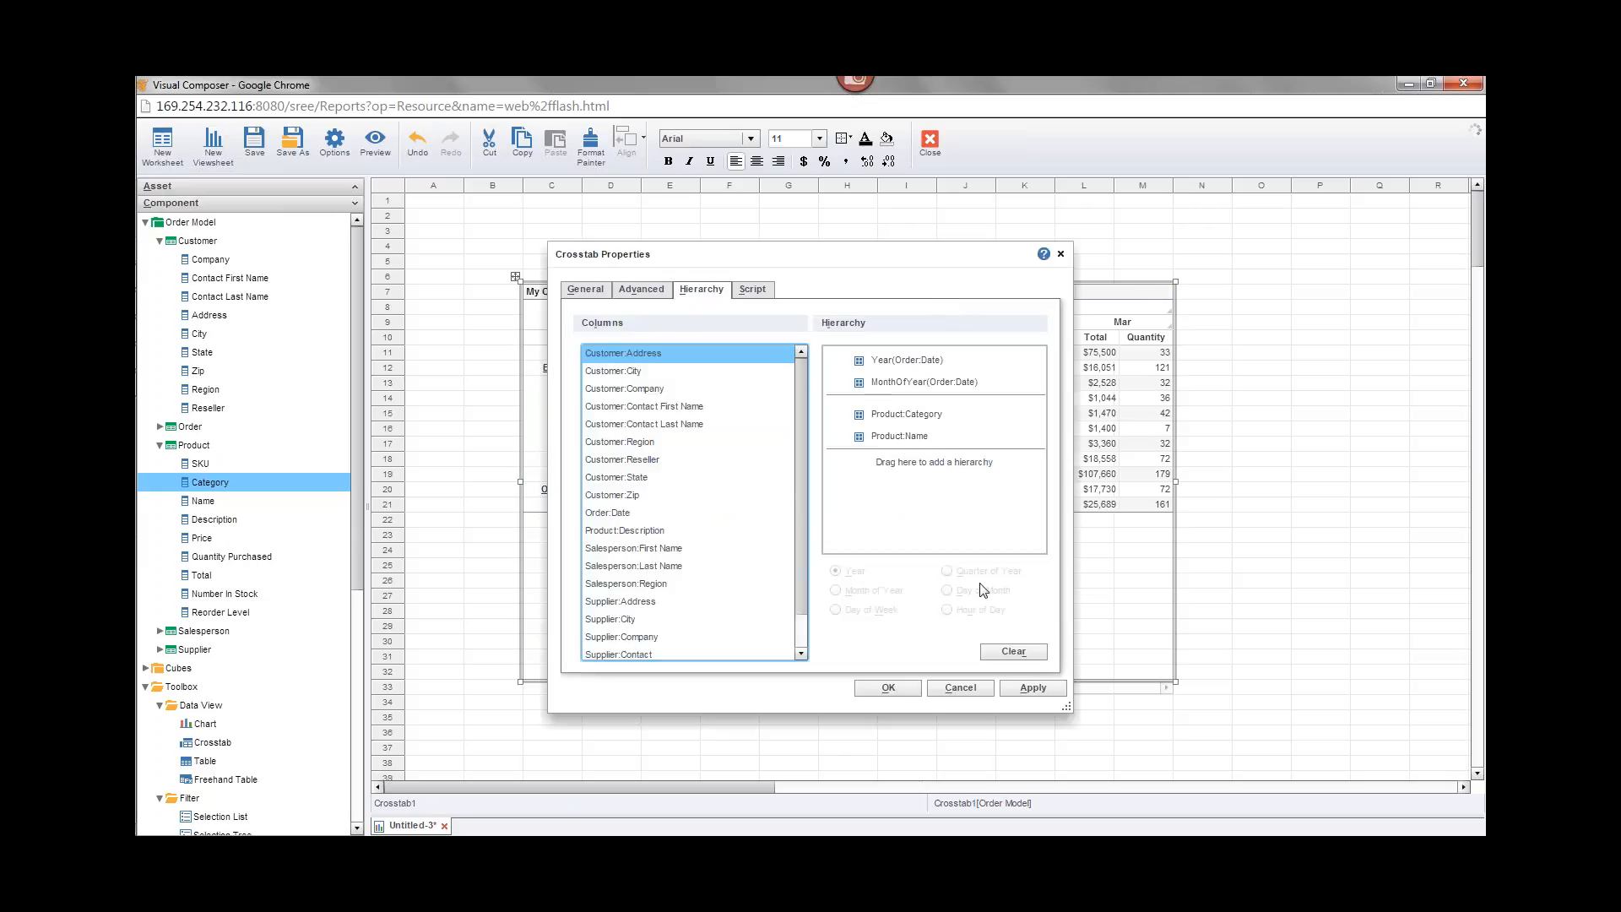
click(1011, 653)
click(915, 693)
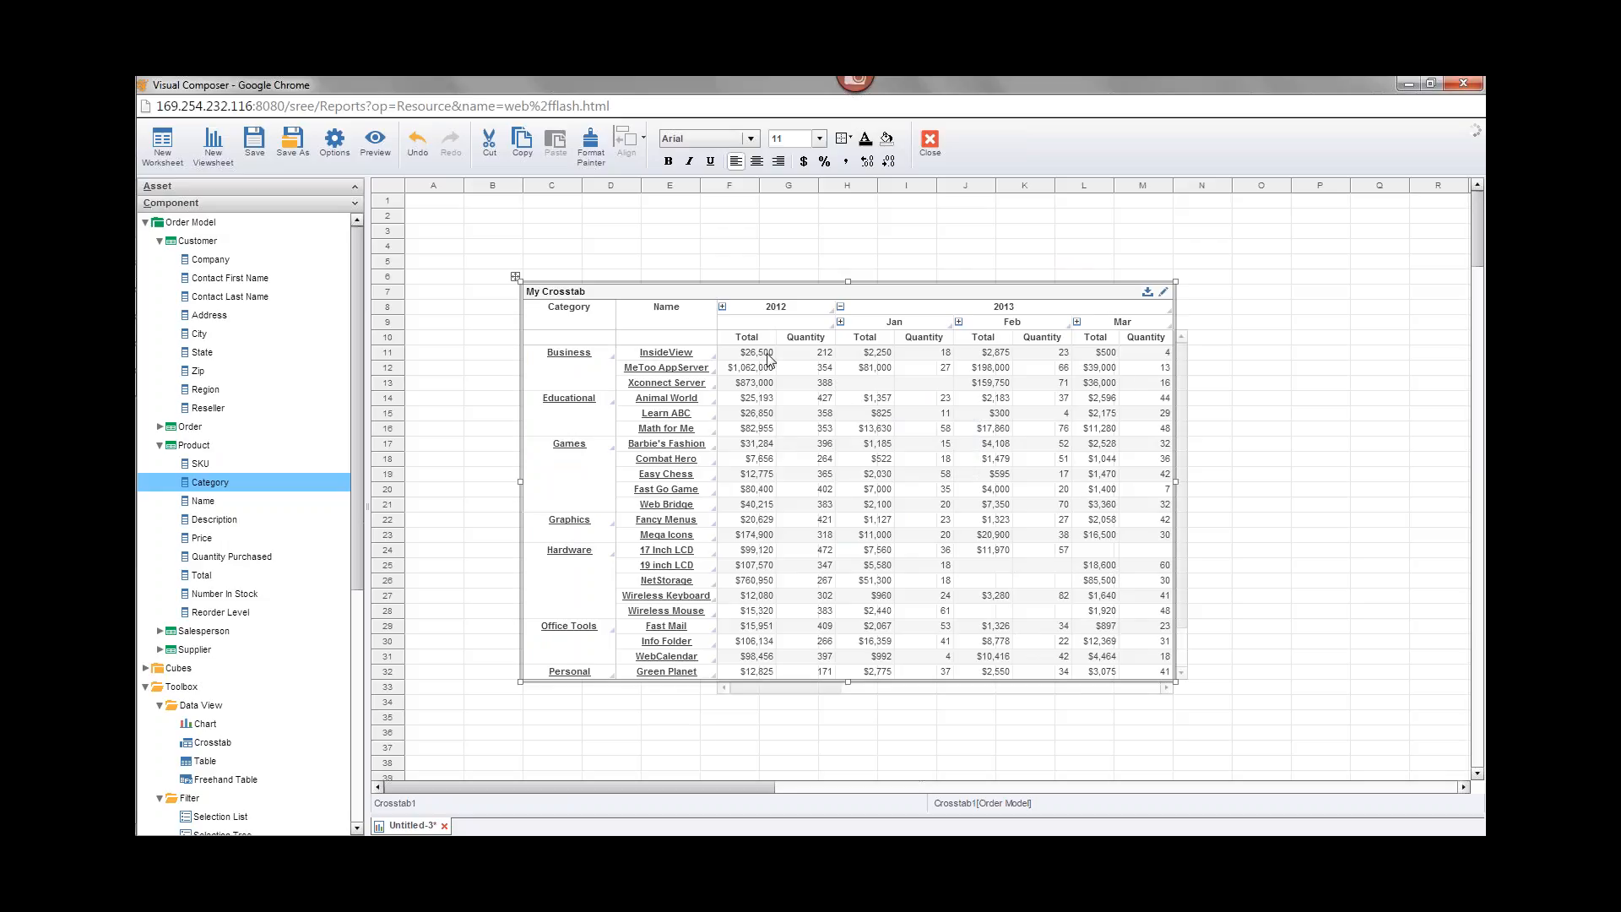
Step: Sort the Product:Name row header by value in descending order of Sum(Product:Quantity Purchased) and apply the change
click(1163, 292)
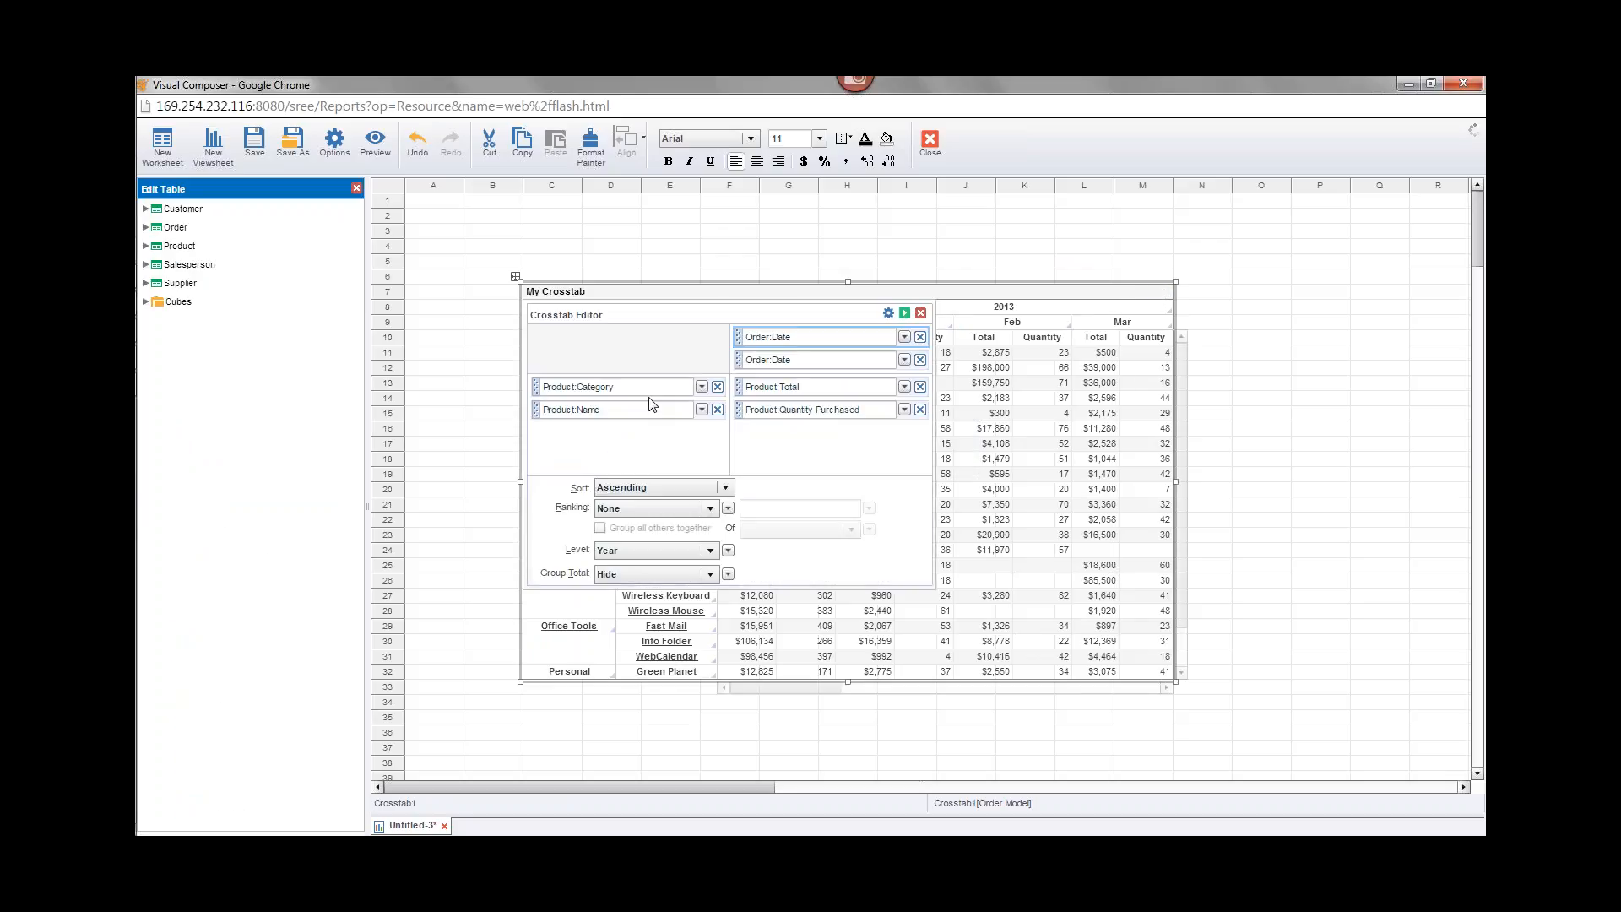
click(905, 314)
click(634, 391)
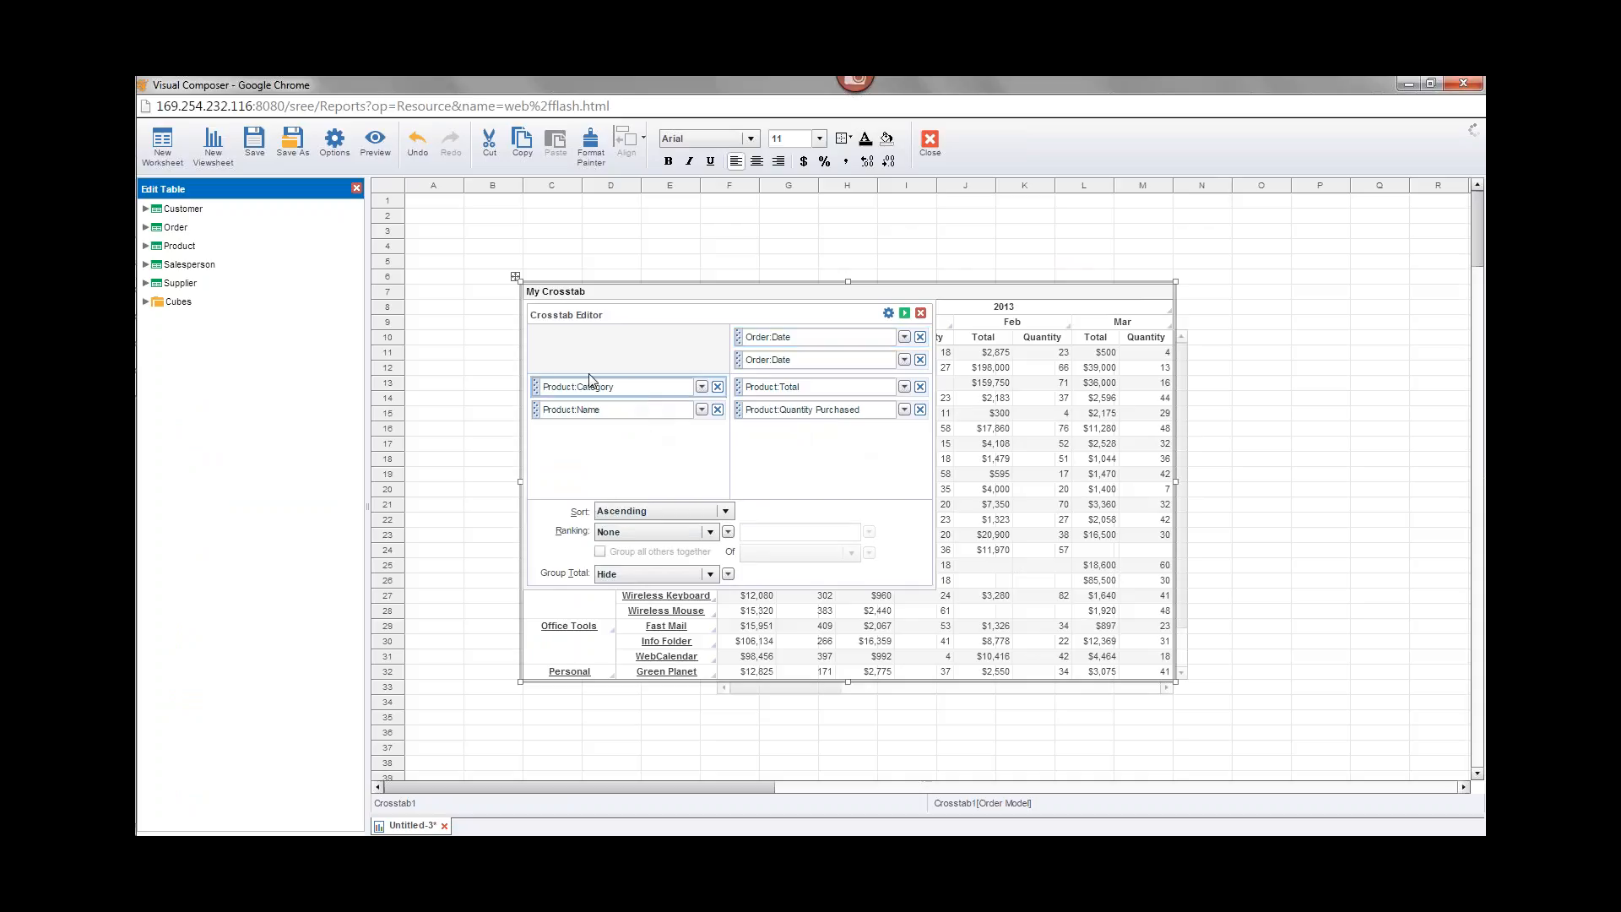
click(617, 411)
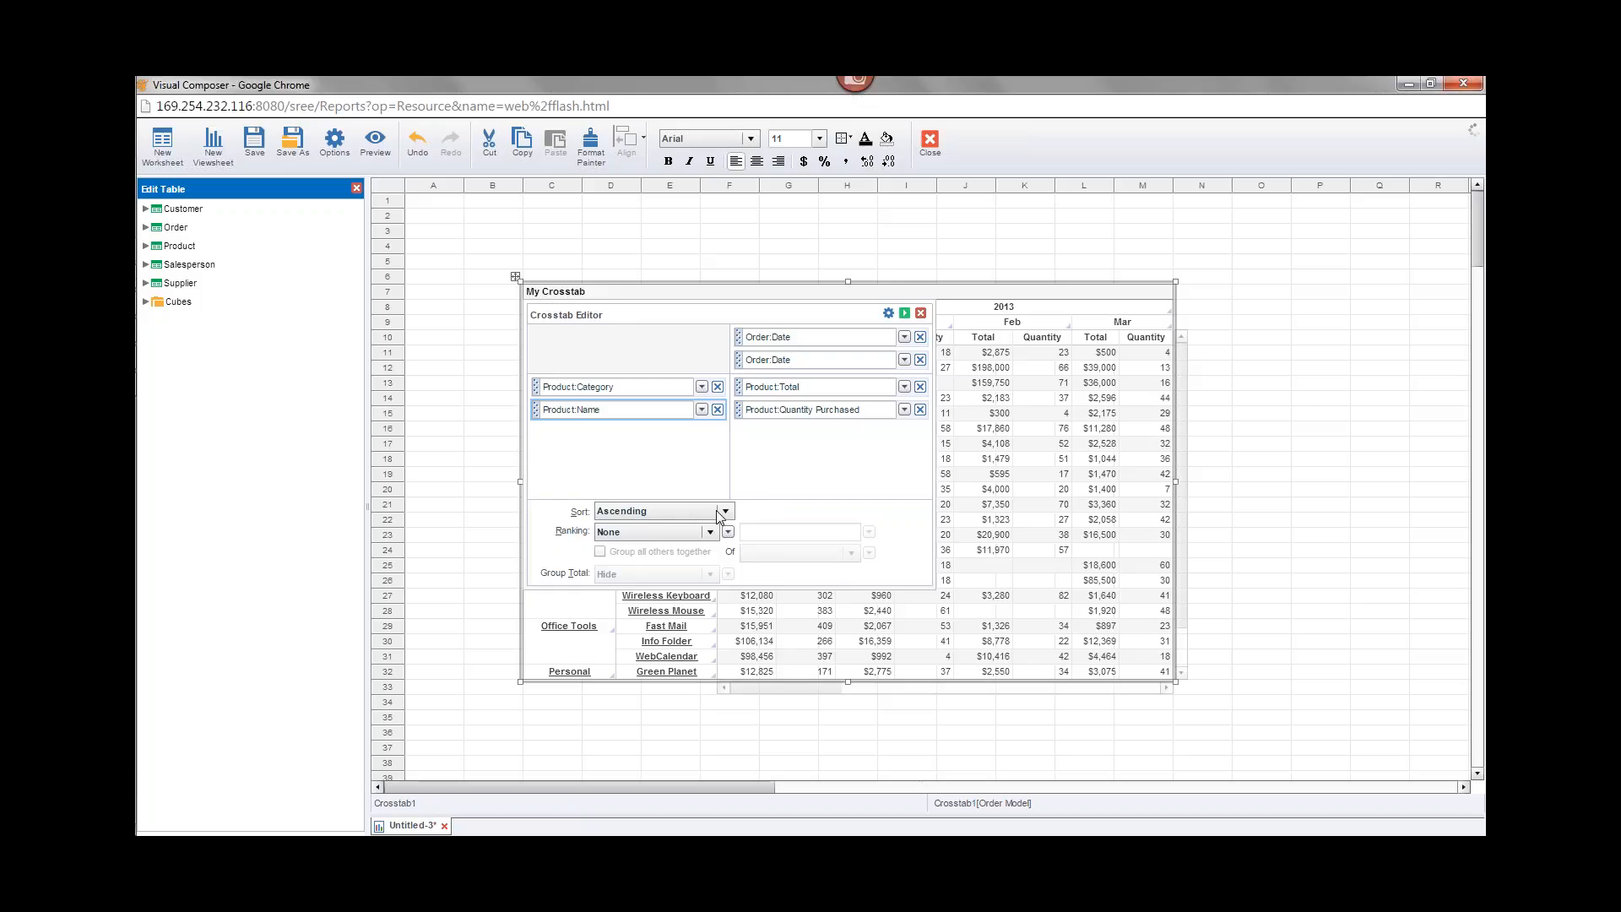
click(719, 511)
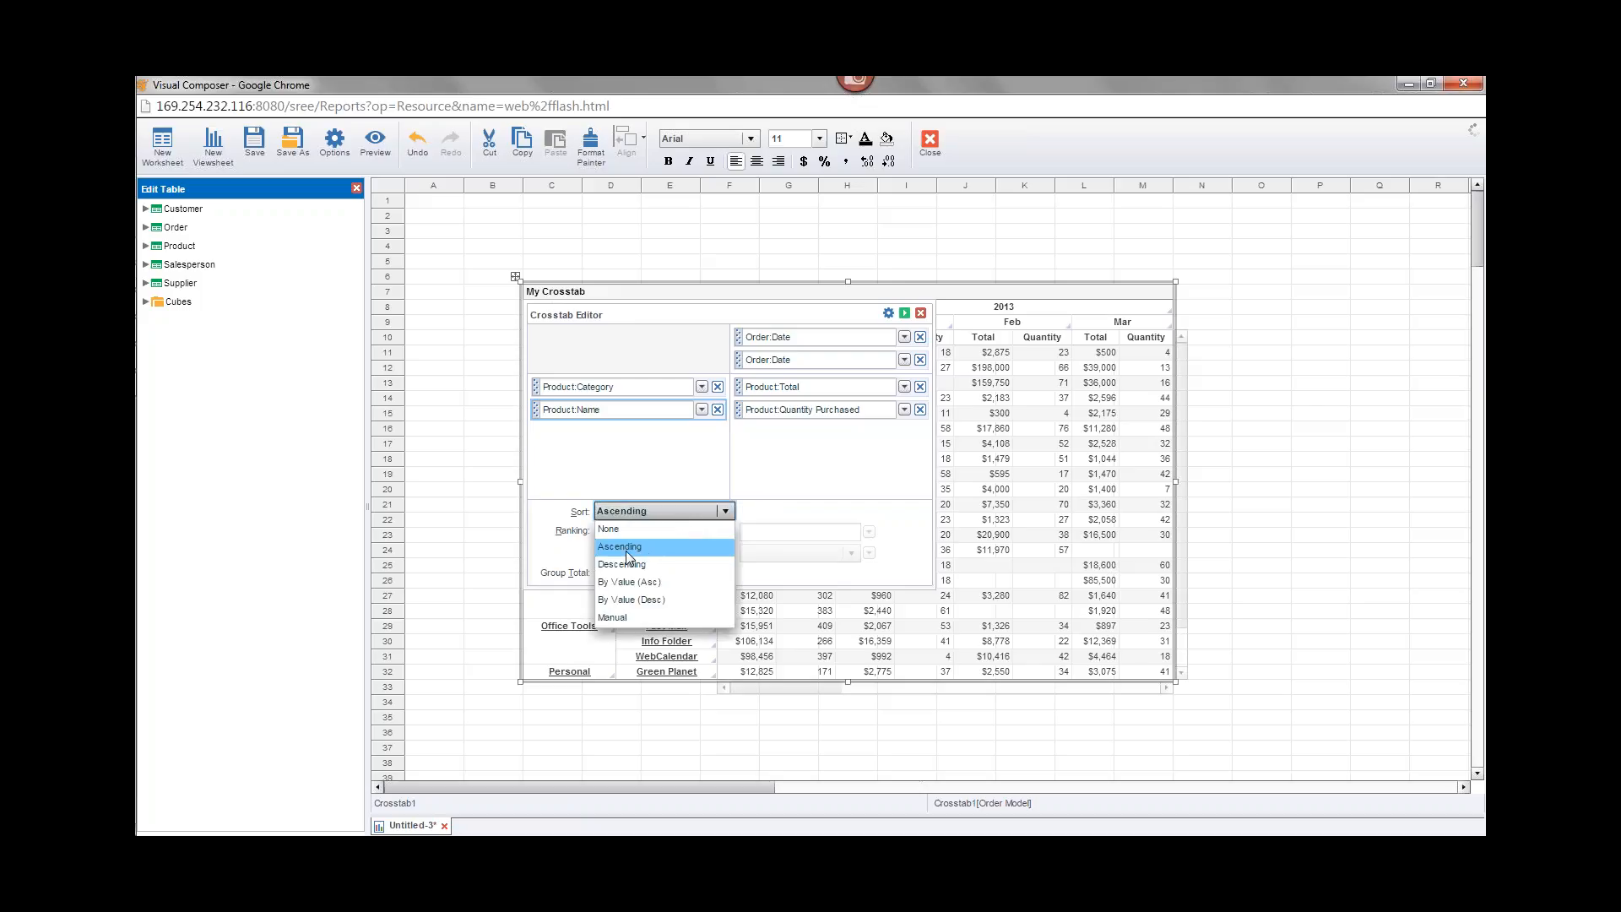
click(670, 599)
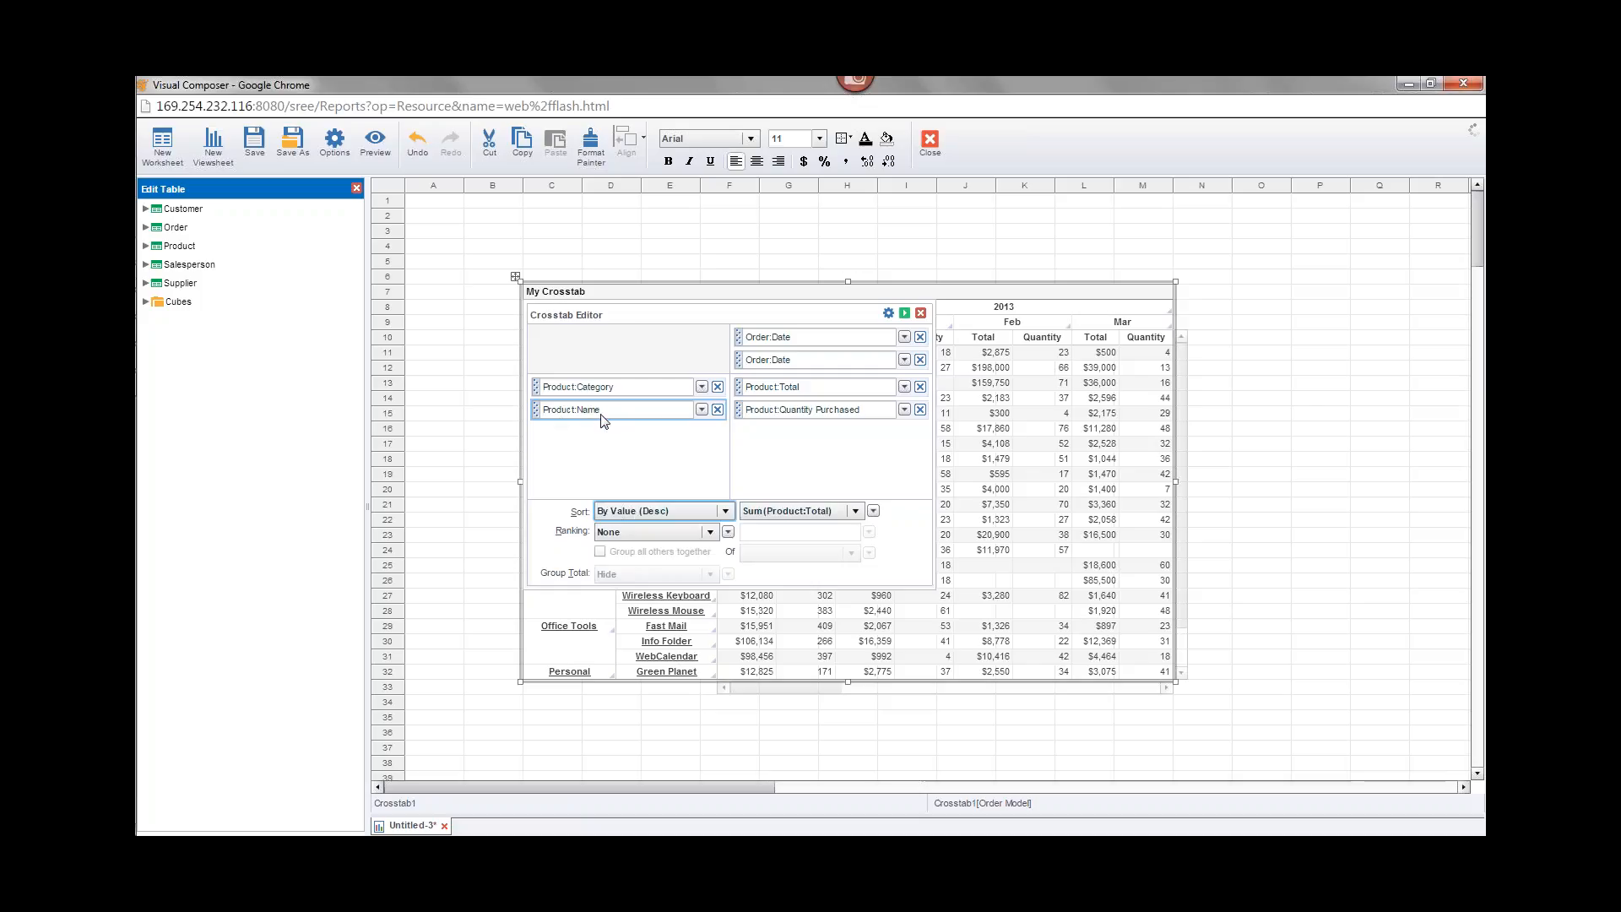
click(789, 512)
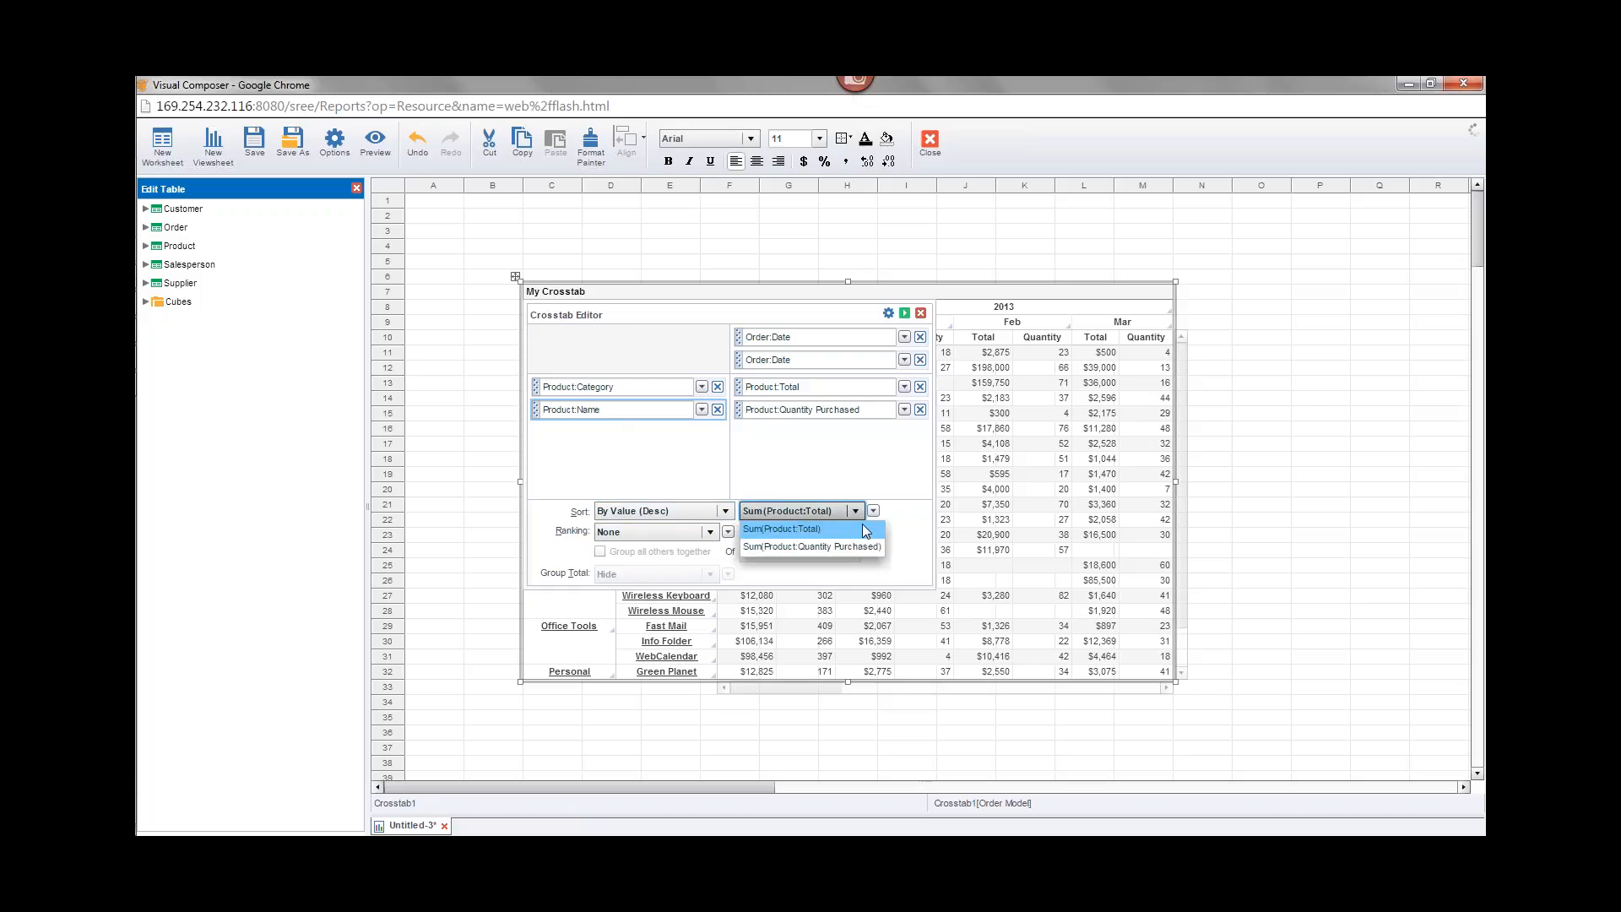
click(807, 546)
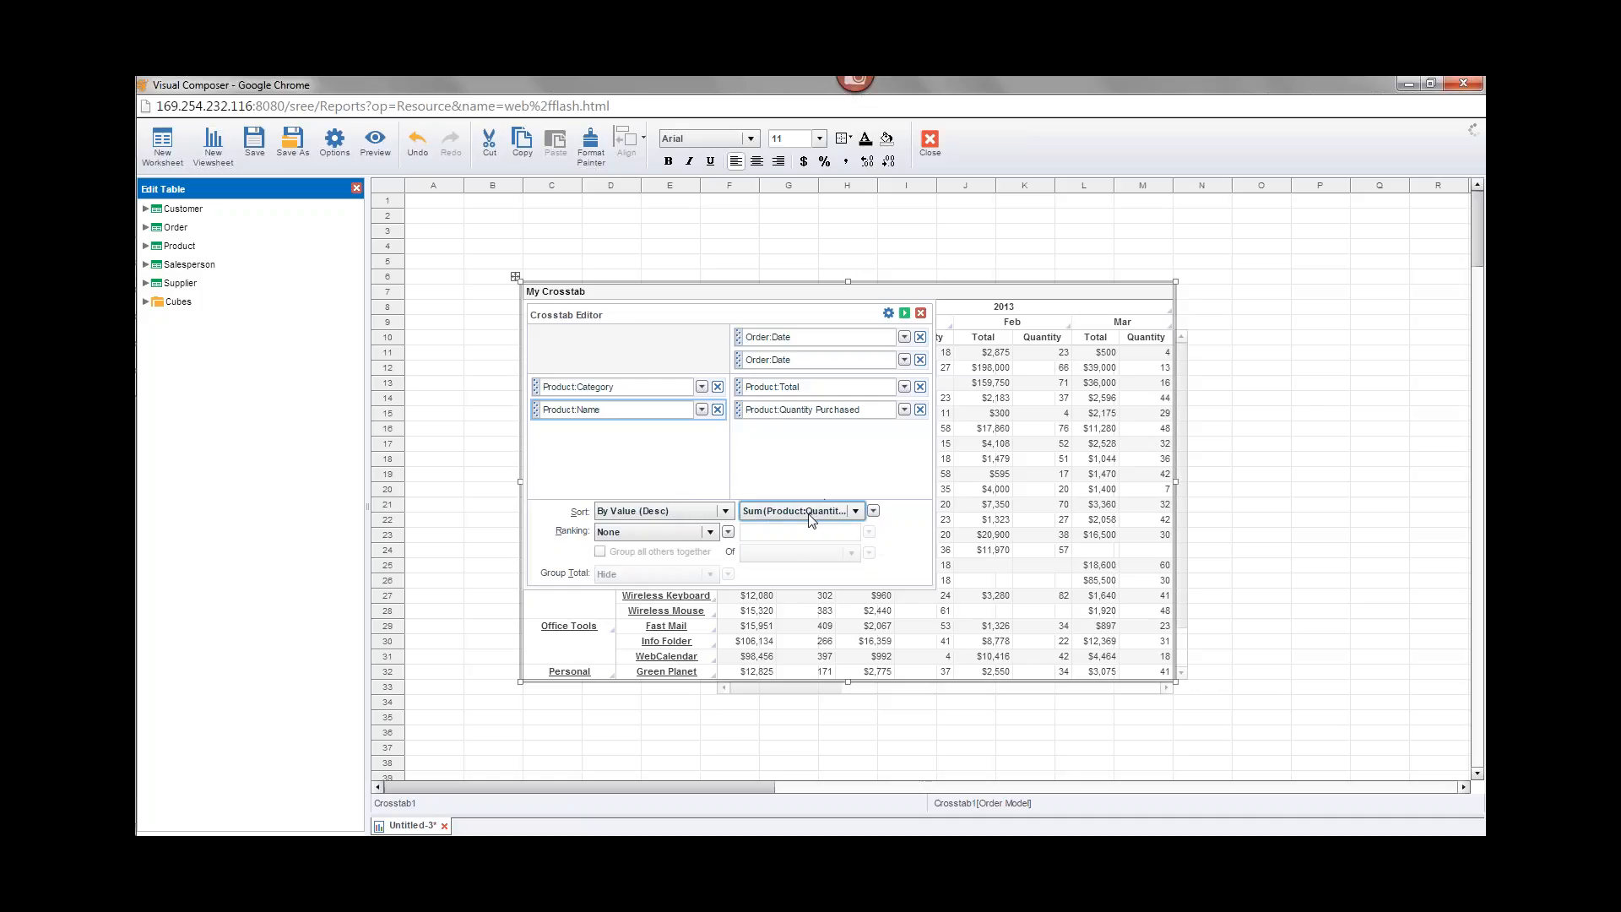
click(904, 314)
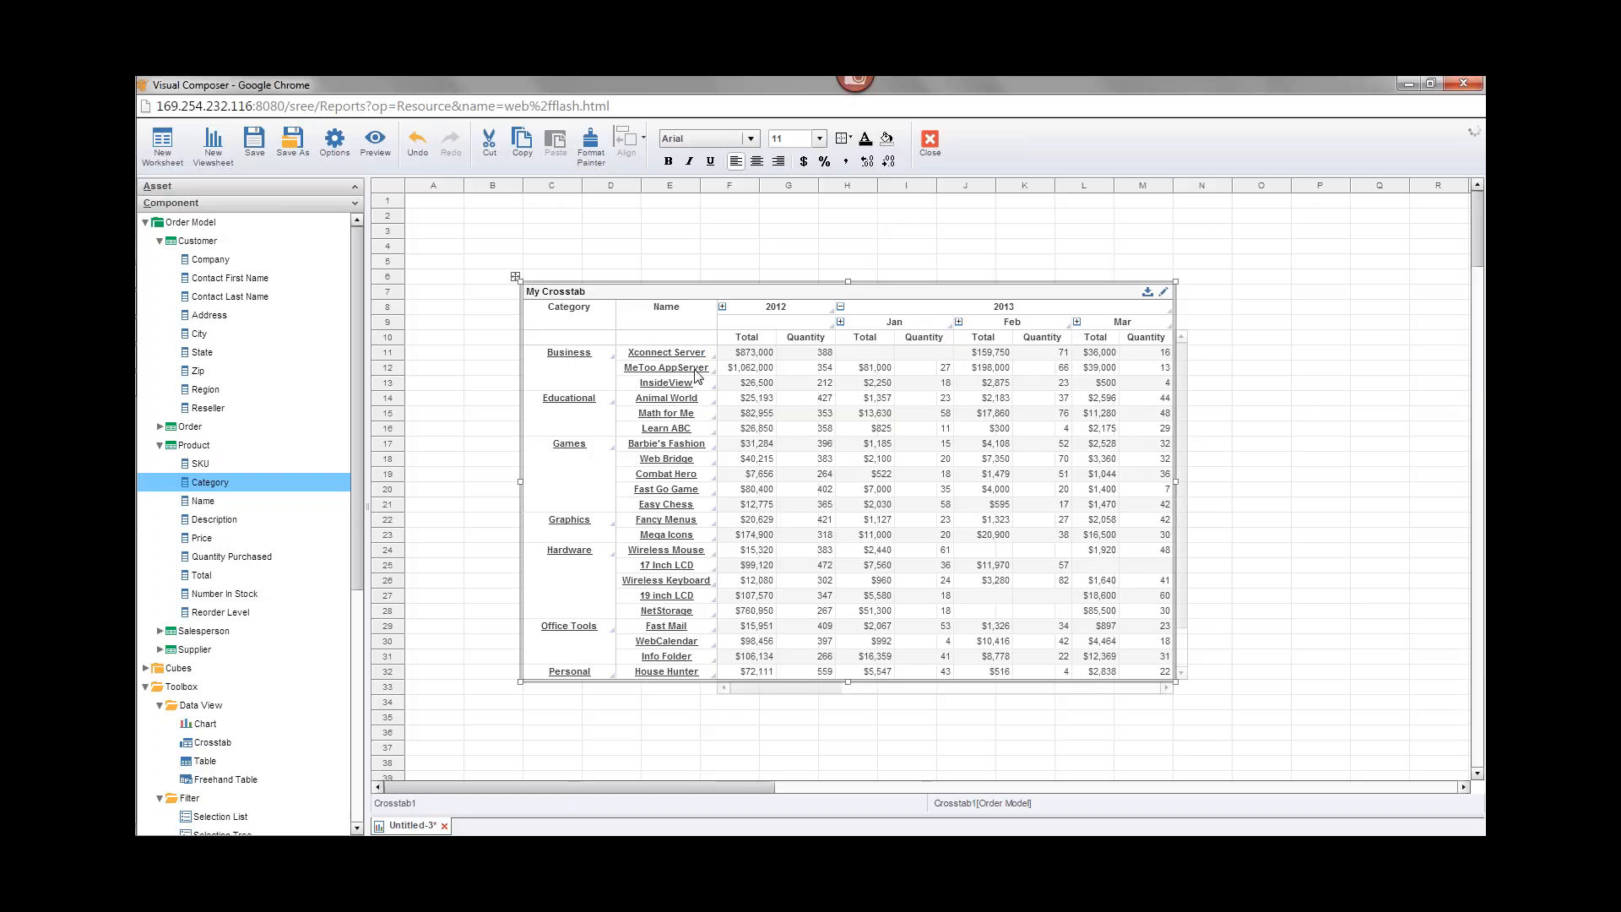
Step: Set the sort order of the Product:Name row header to None
mouse_move(817, 363)
click(1163, 293)
click(633, 409)
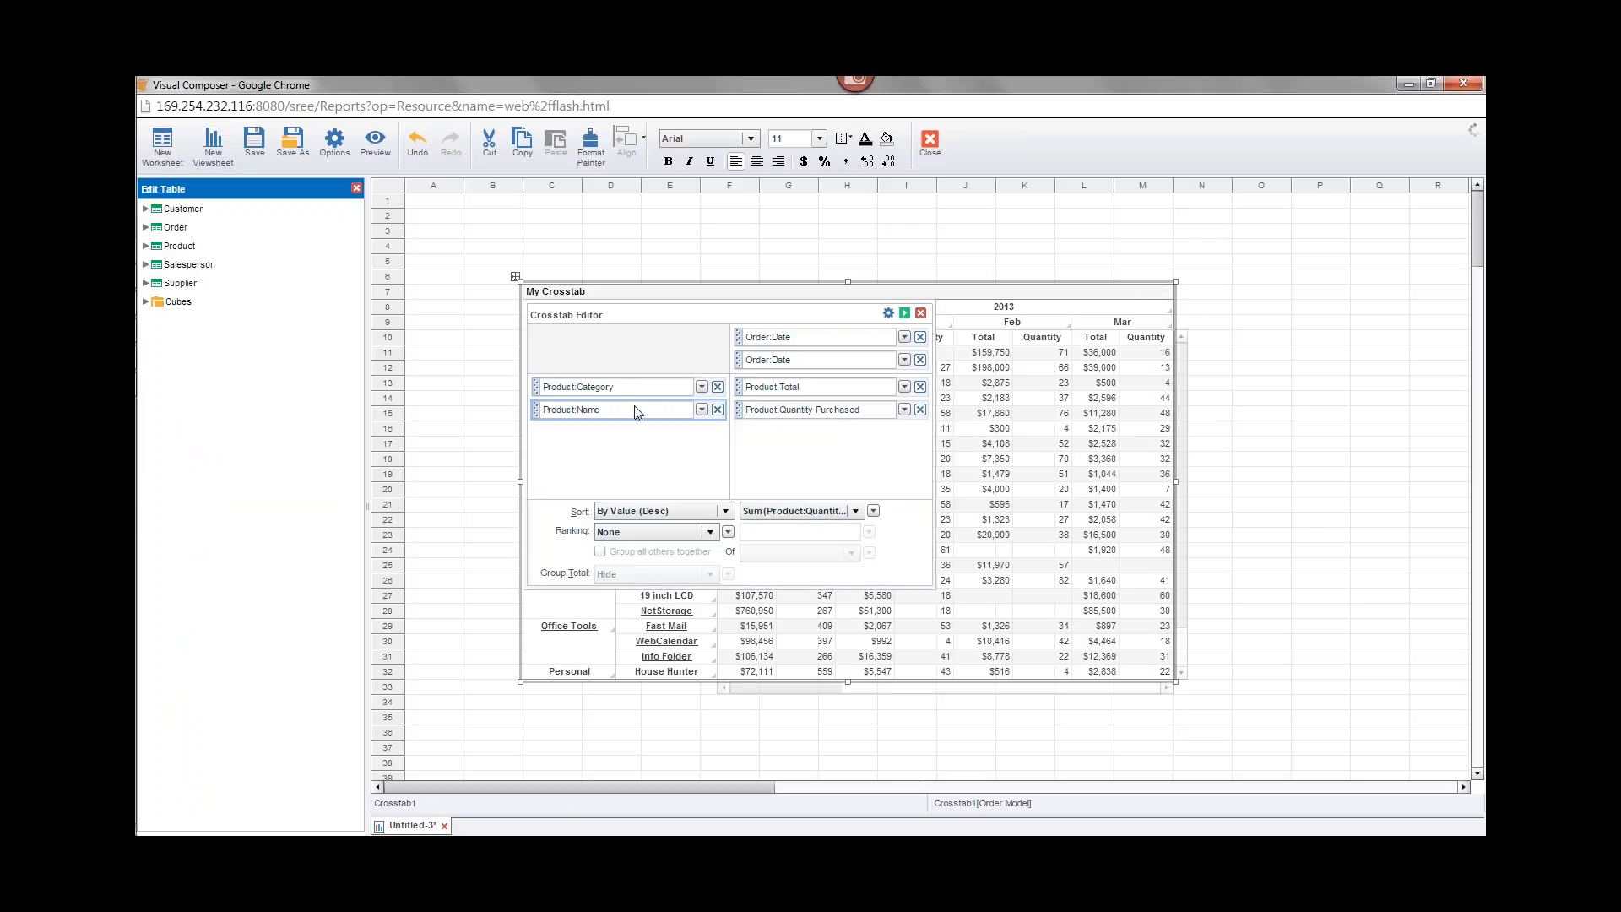
click(697, 511)
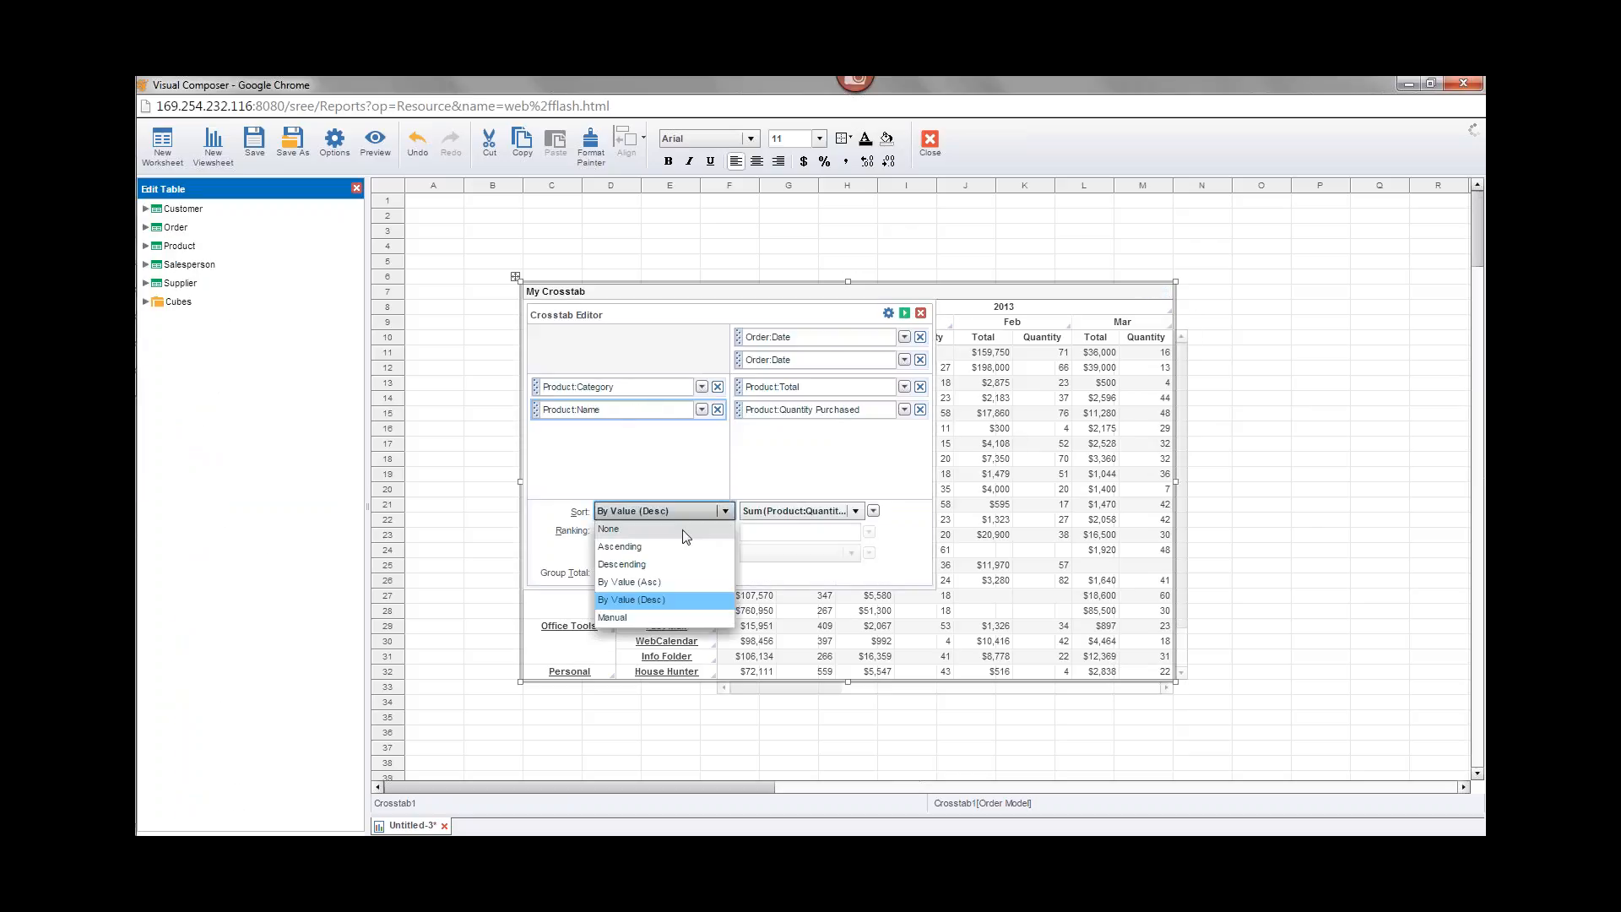
click(685, 534)
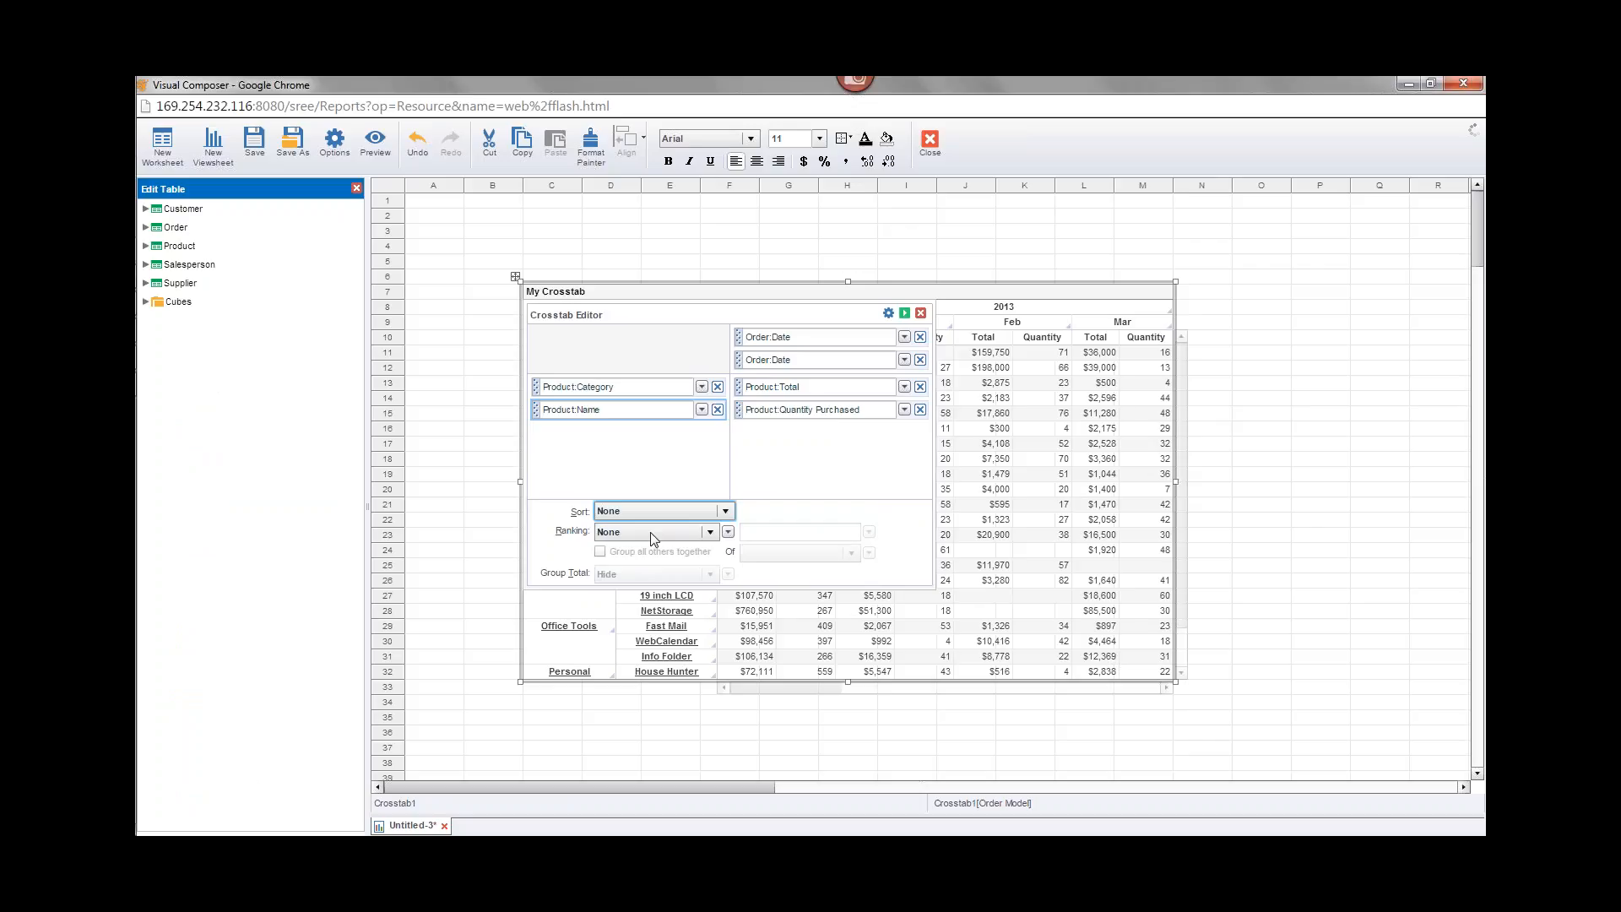
Step: Rank the Product:Category row header by the top 3 of Sum(Product:Total) and apply the change
click(625, 390)
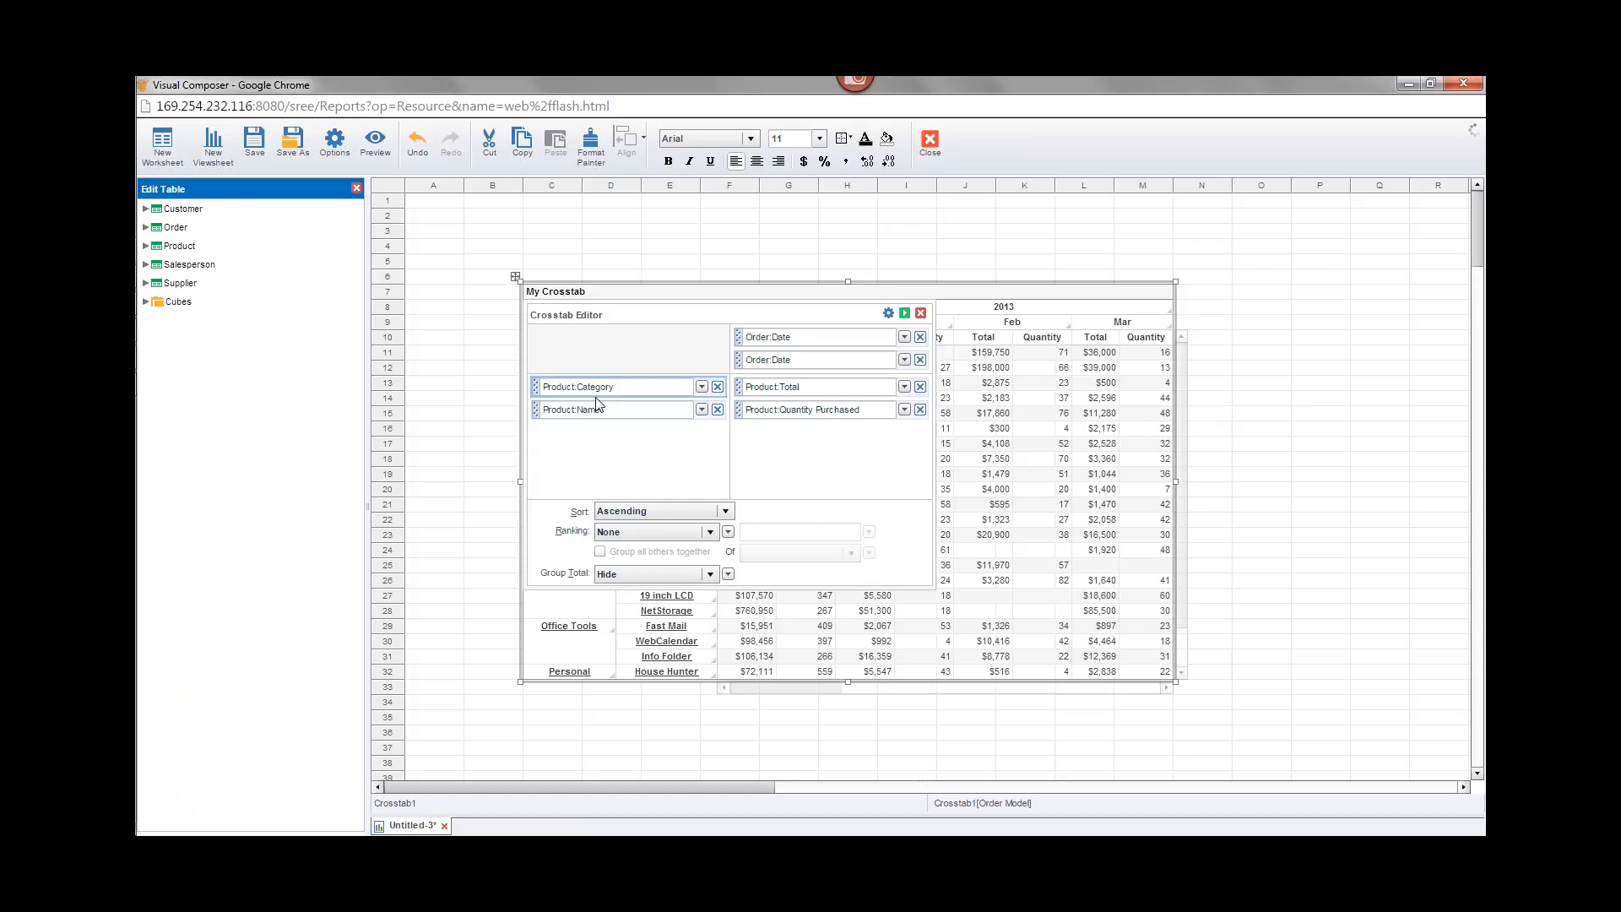
click(690, 533)
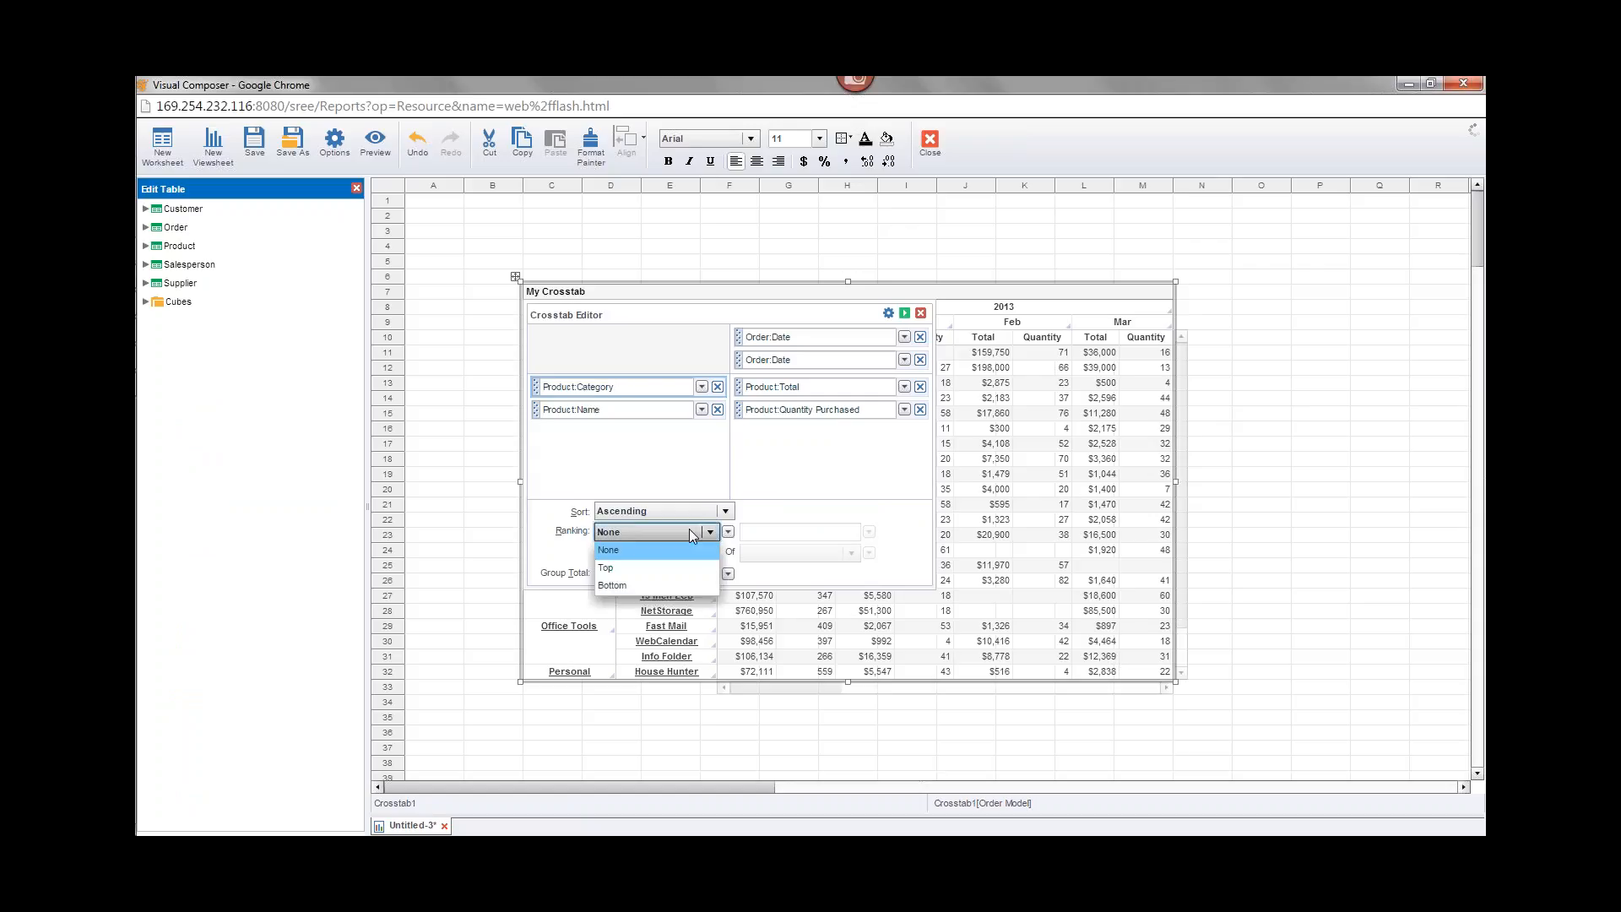
click(629, 568)
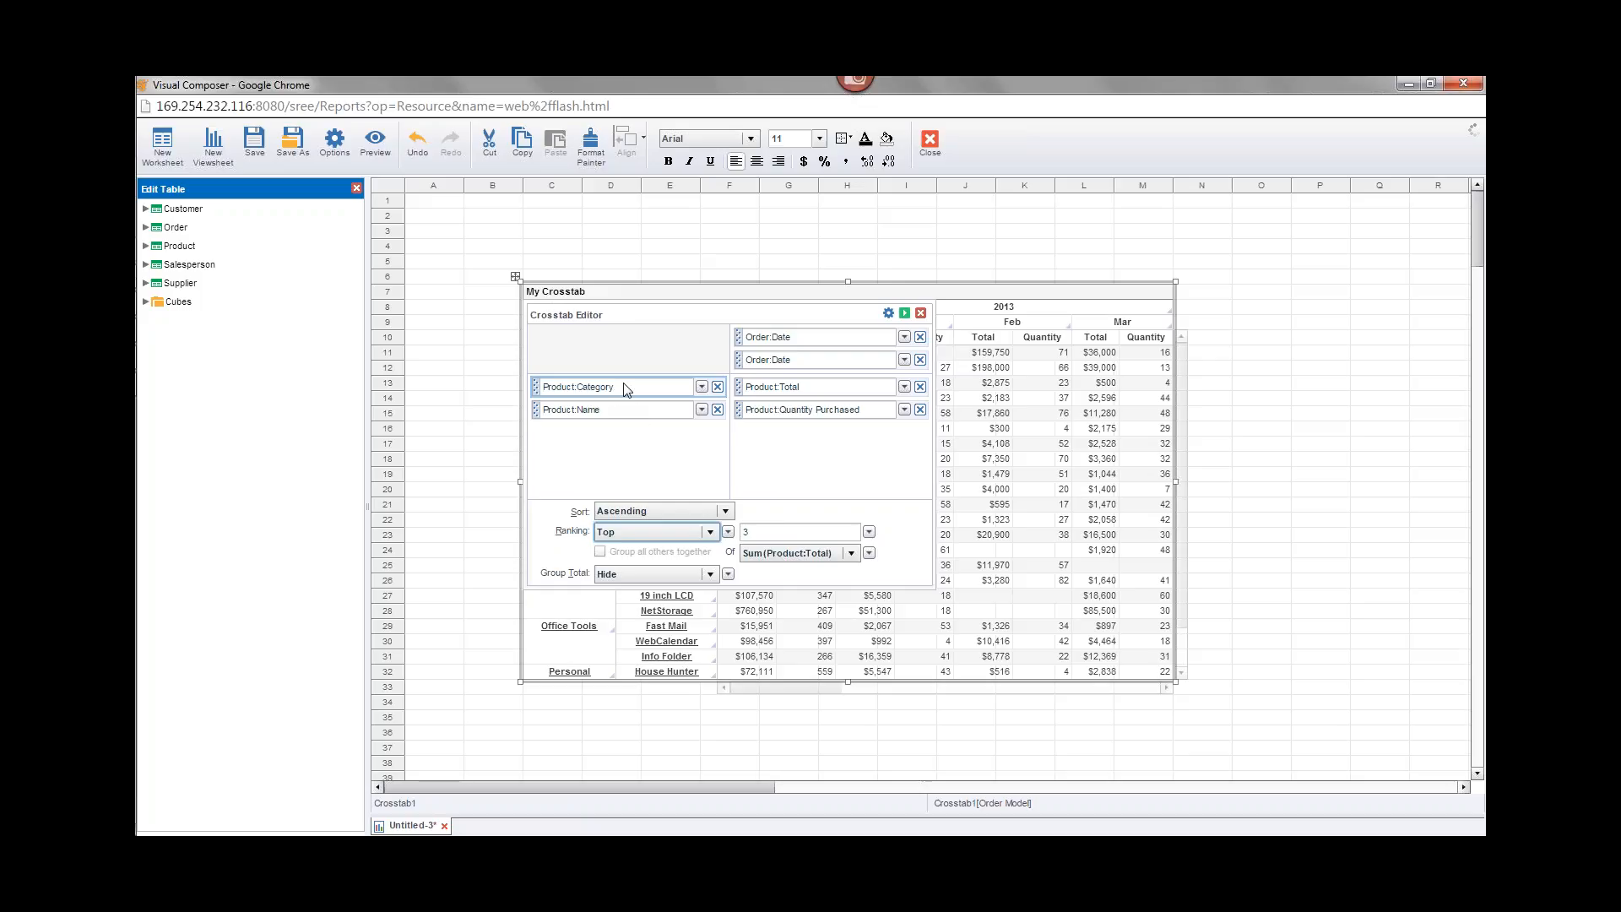
click(814, 552)
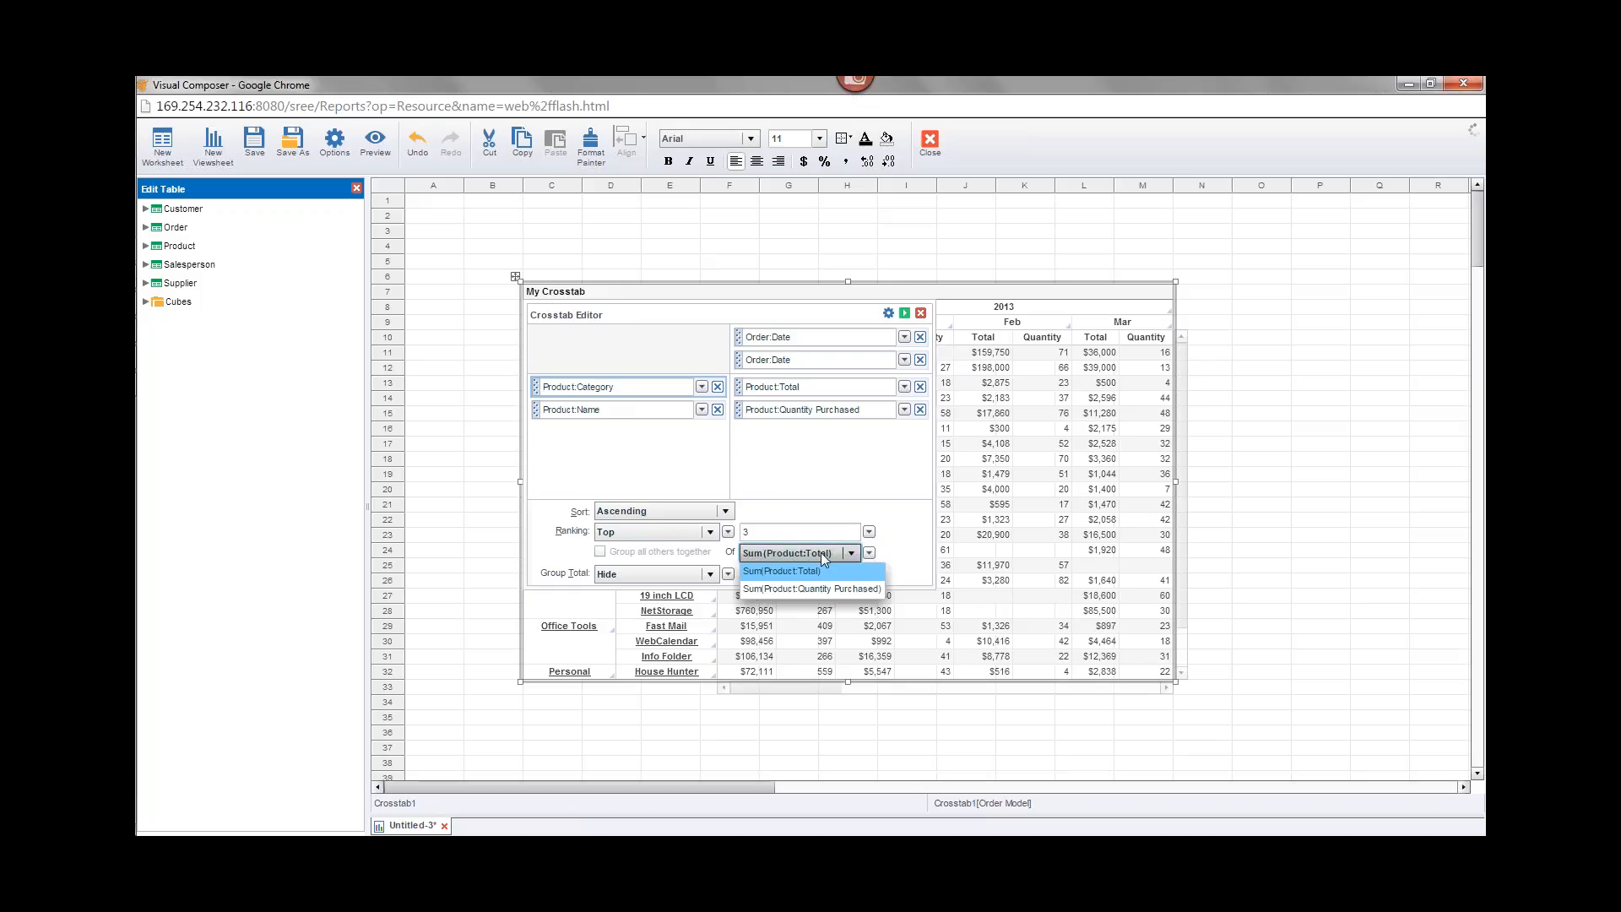
click(840, 574)
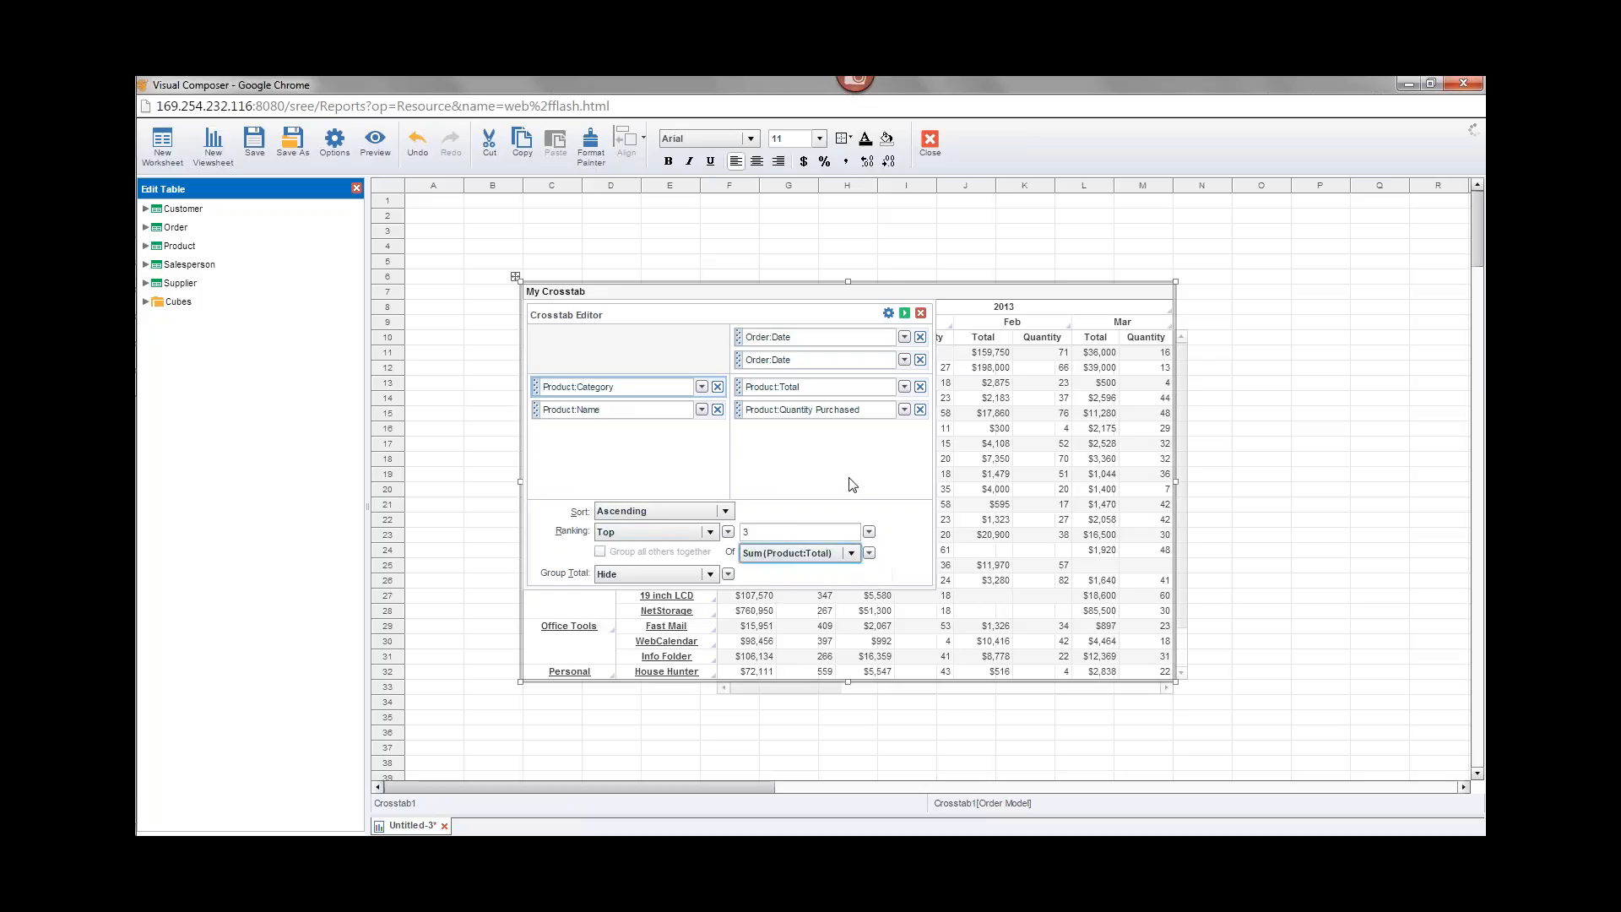
click(904, 312)
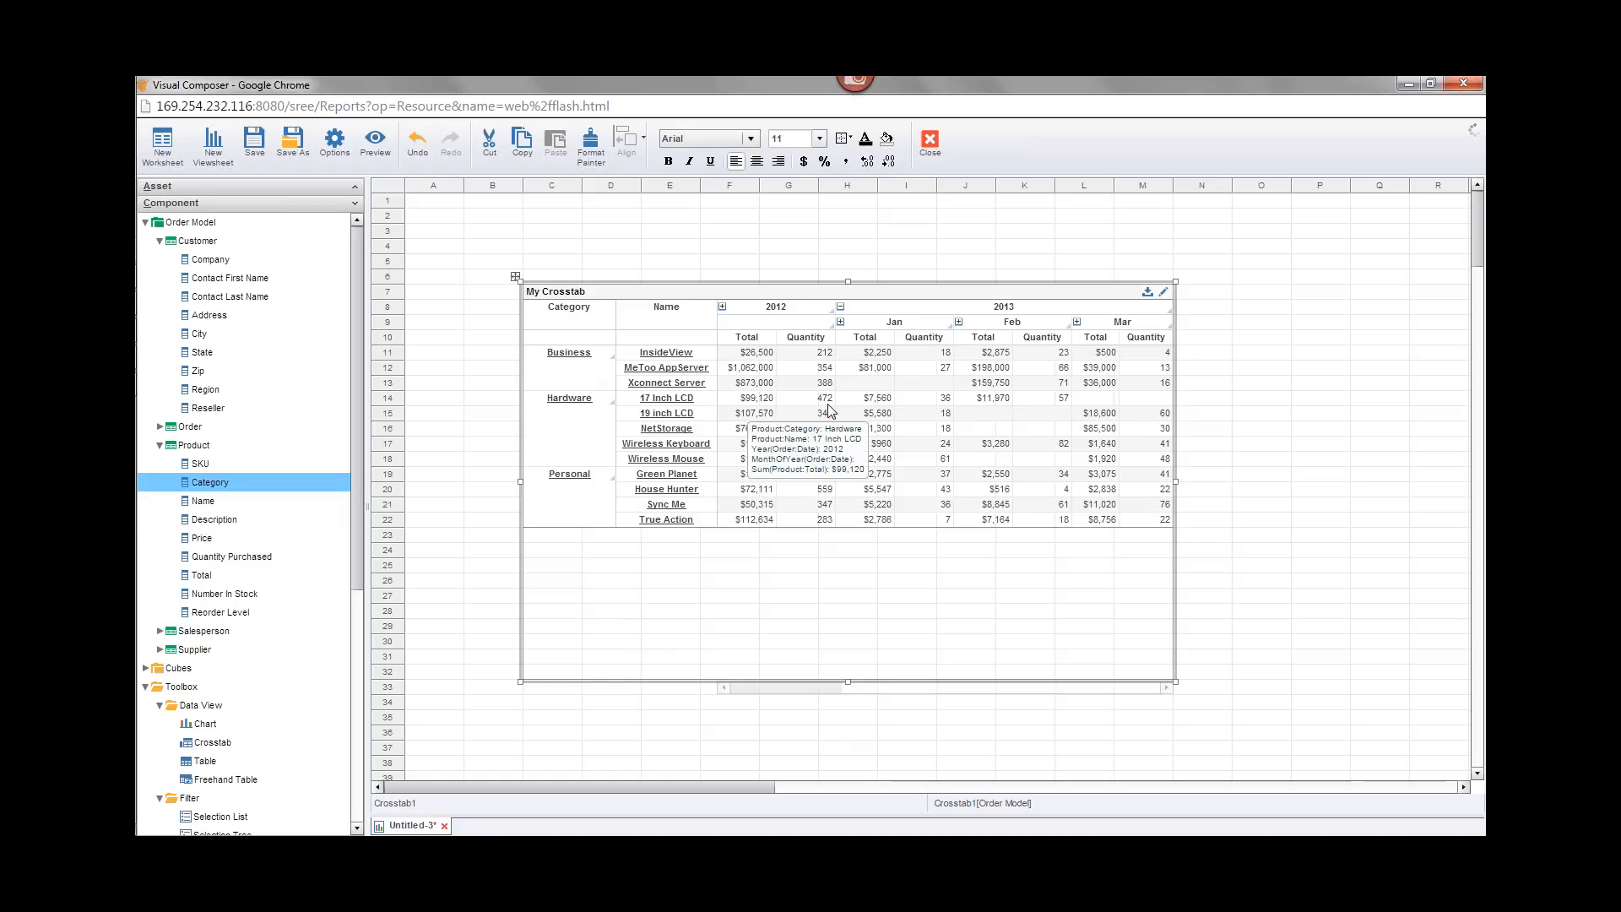
Step: Set the ranking of Product:Category to None and apply the change
click(1165, 293)
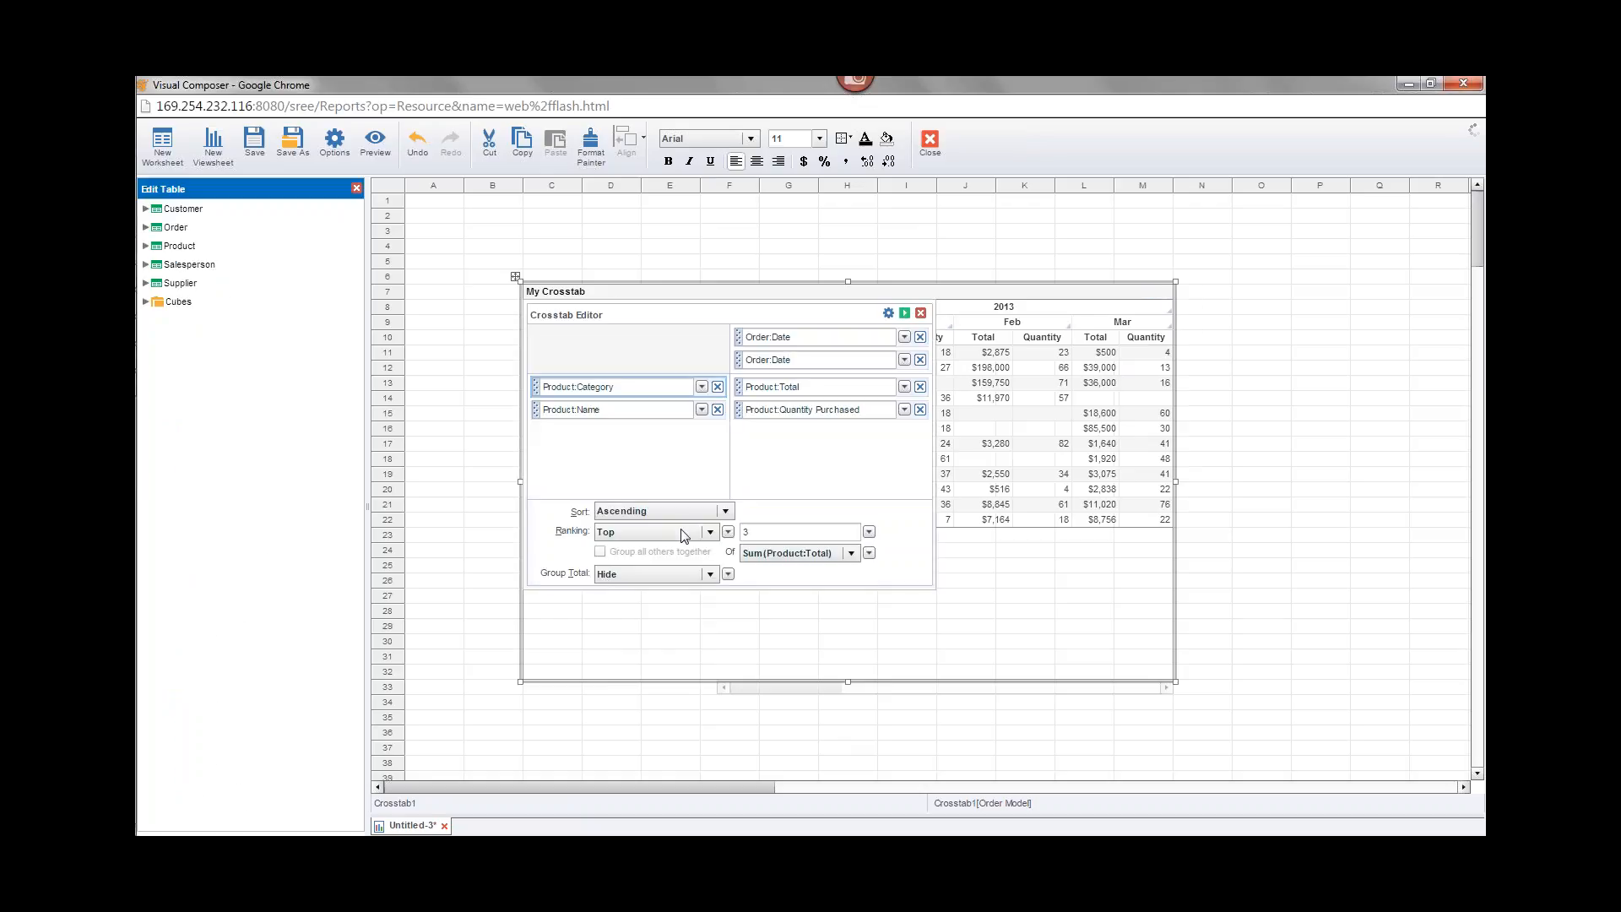
click(683, 535)
click(684, 547)
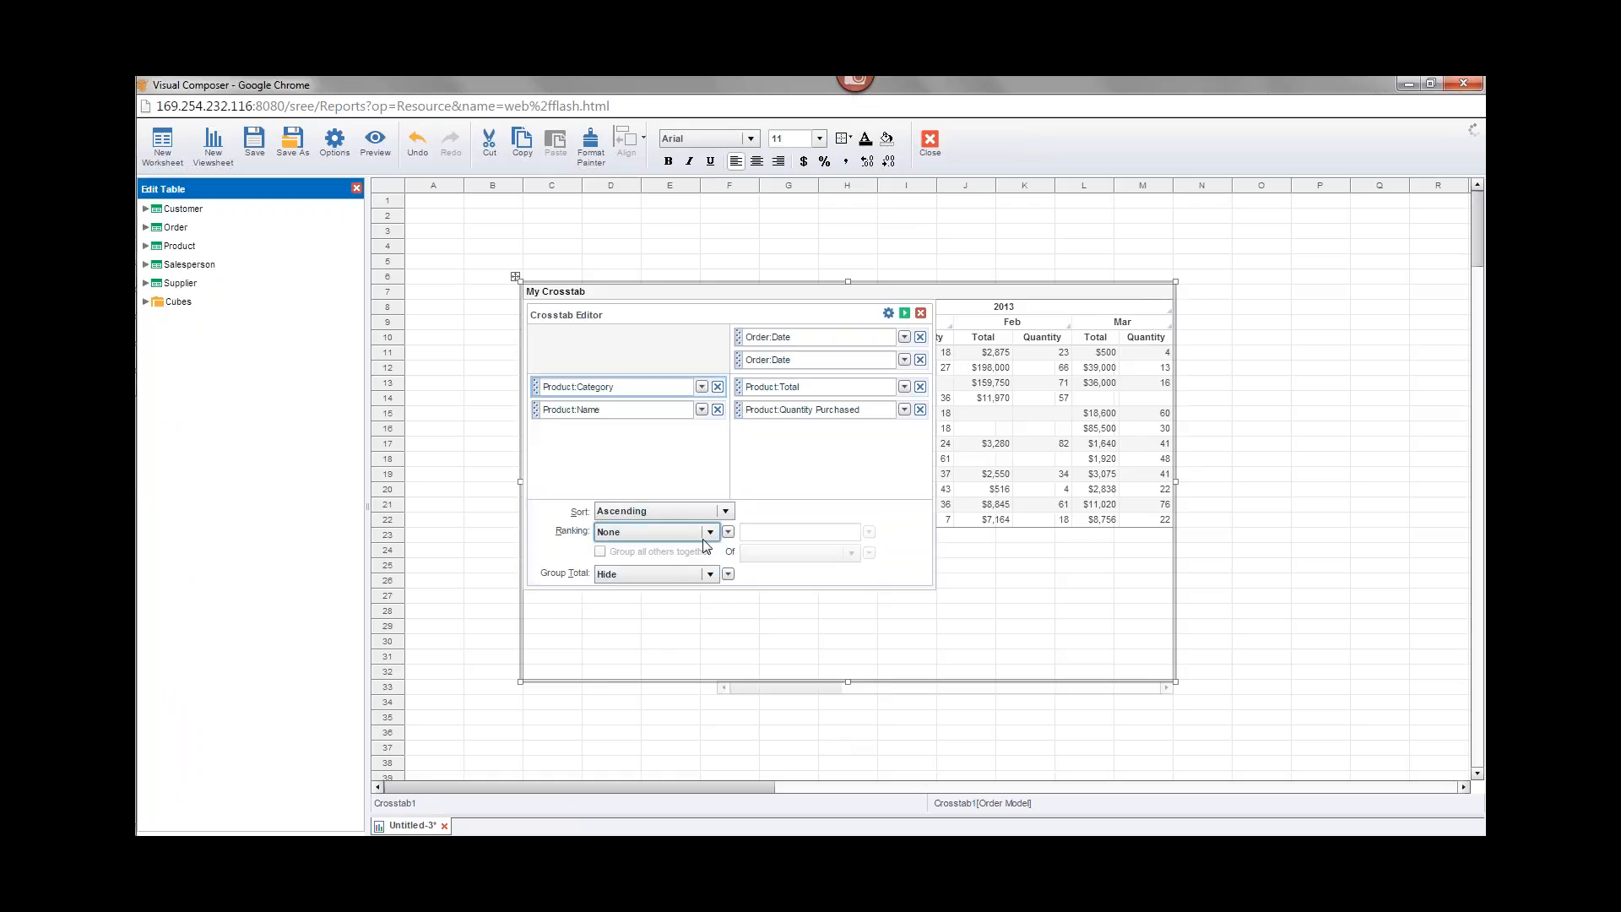
click(904, 313)
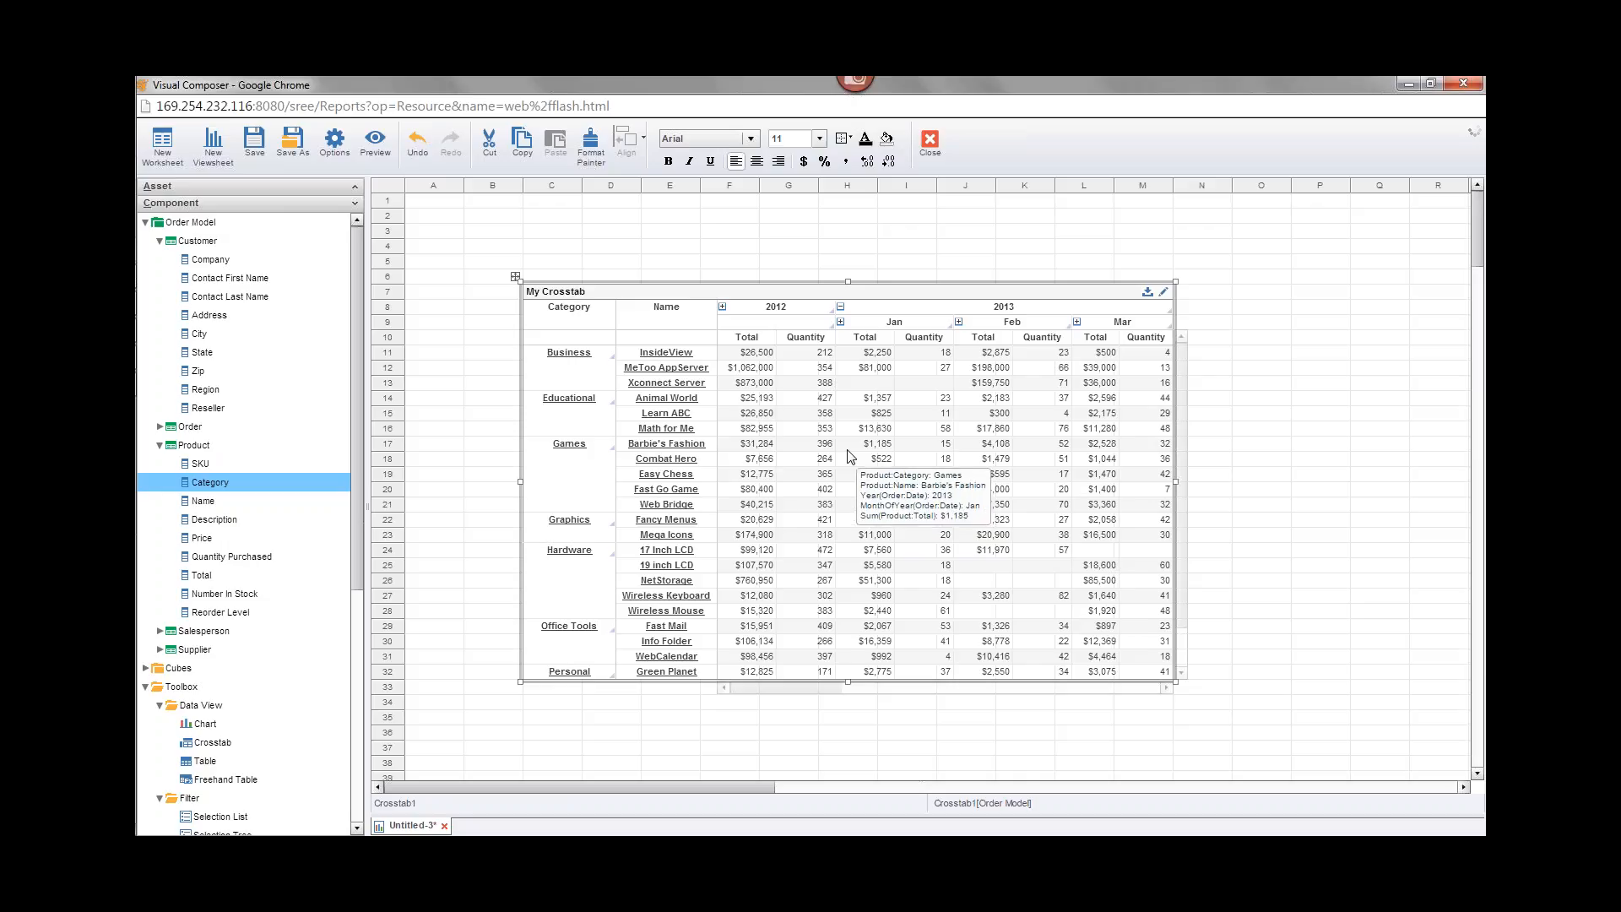
Step: Show group totals for the Product:Category row header and apply the change
click(1163, 291)
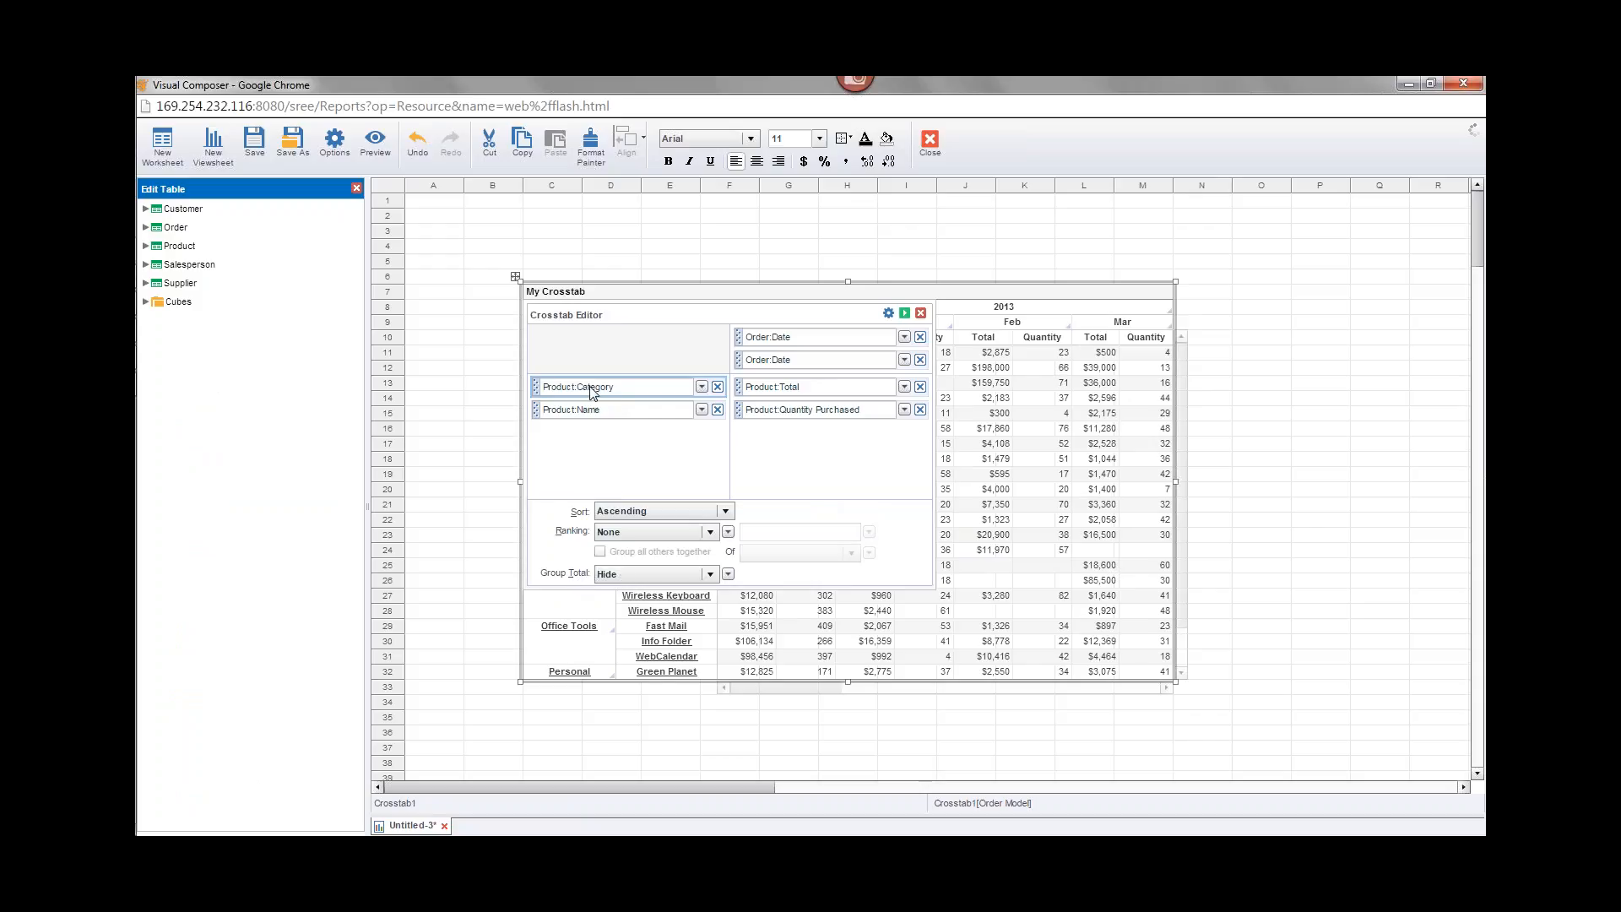
click(711, 574)
click(683, 593)
click(905, 316)
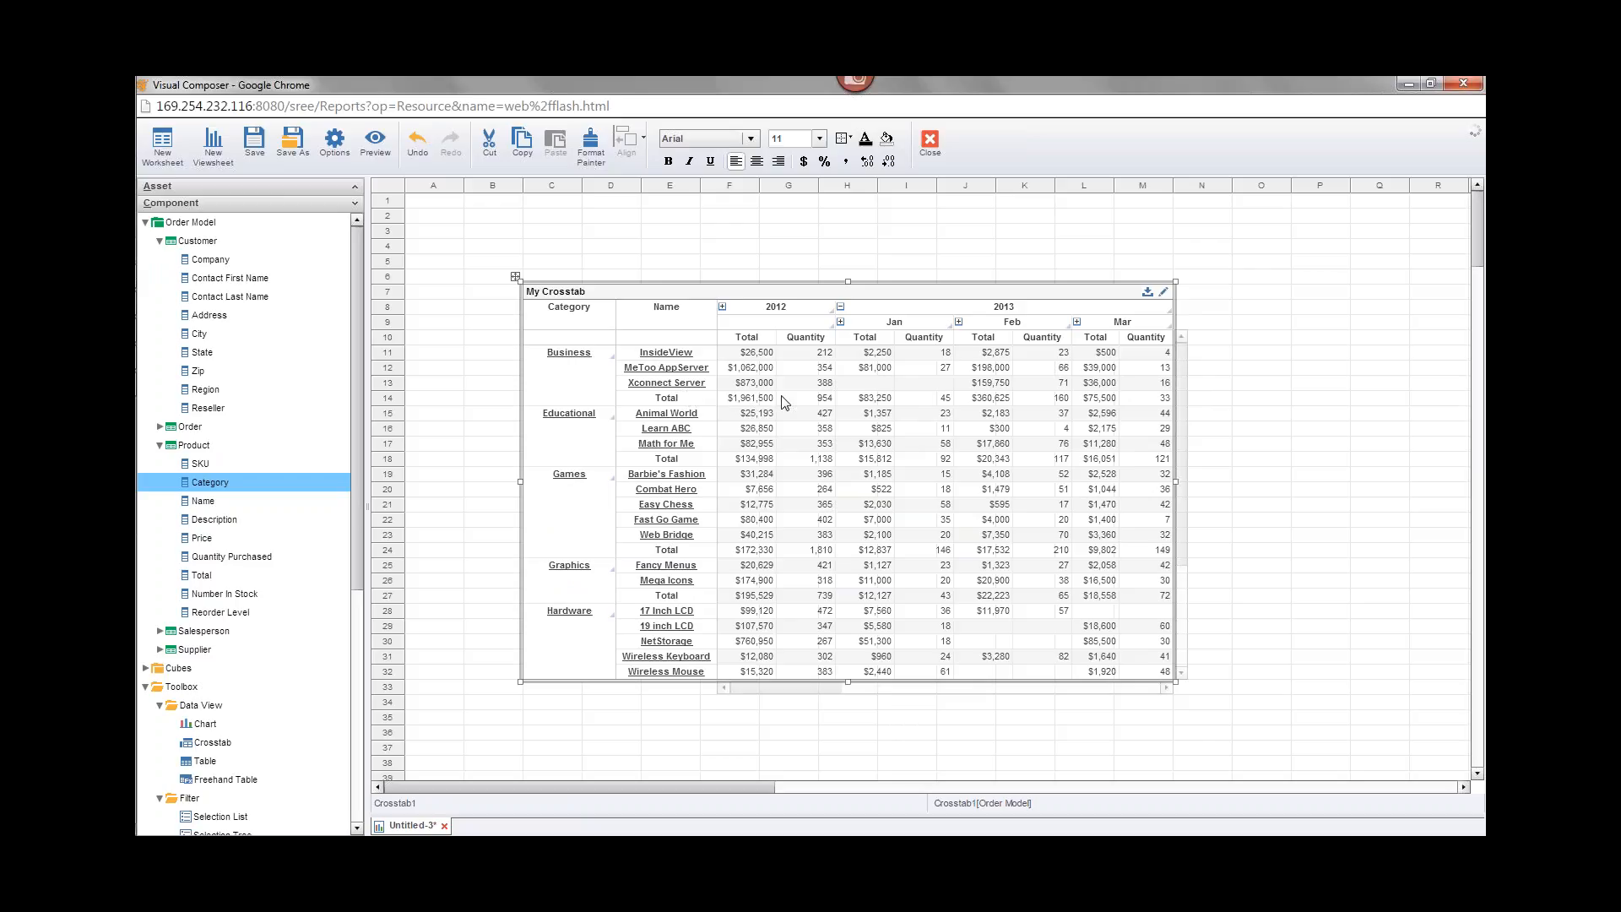
Step: Set the group total of Product:Category back to Hide
click(1163, 291)
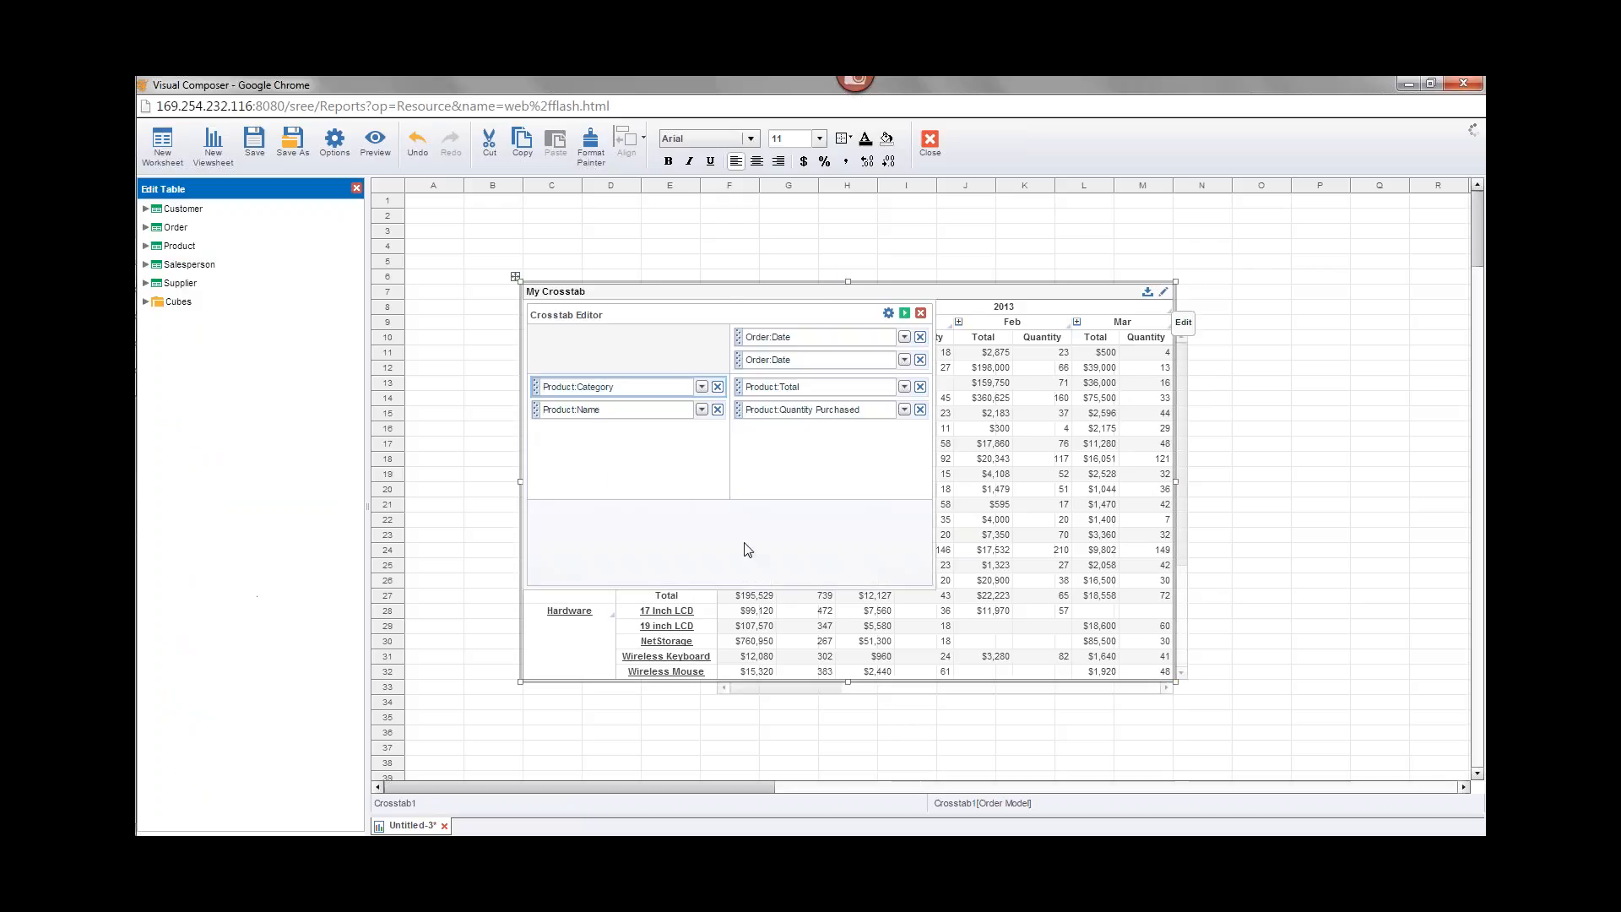
click(645, 574)
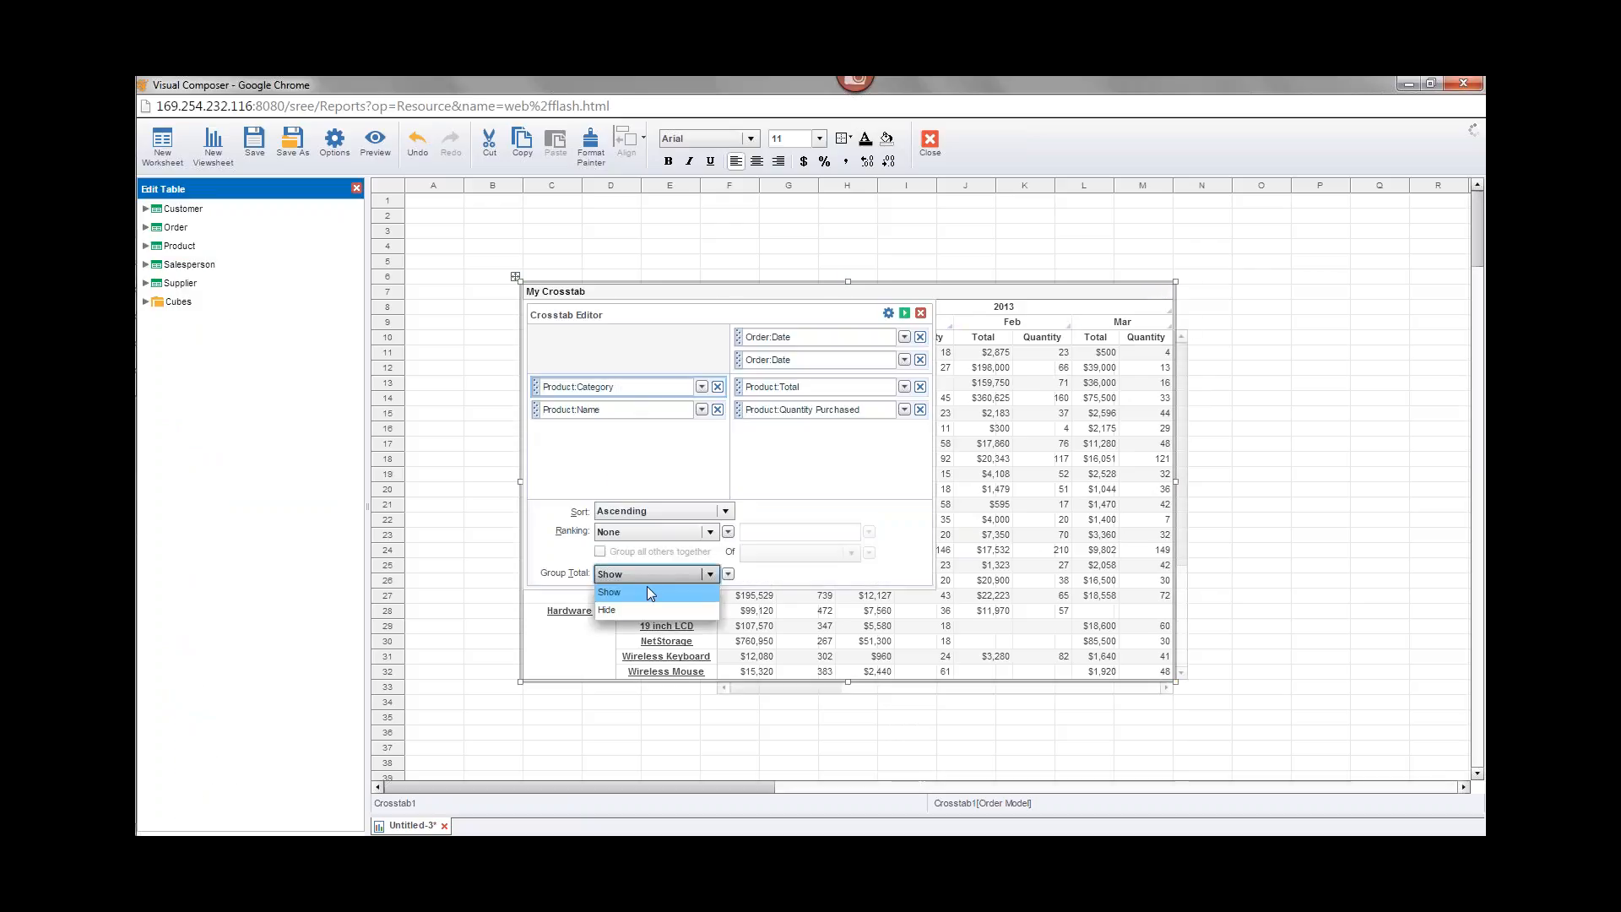
click(645, 609)
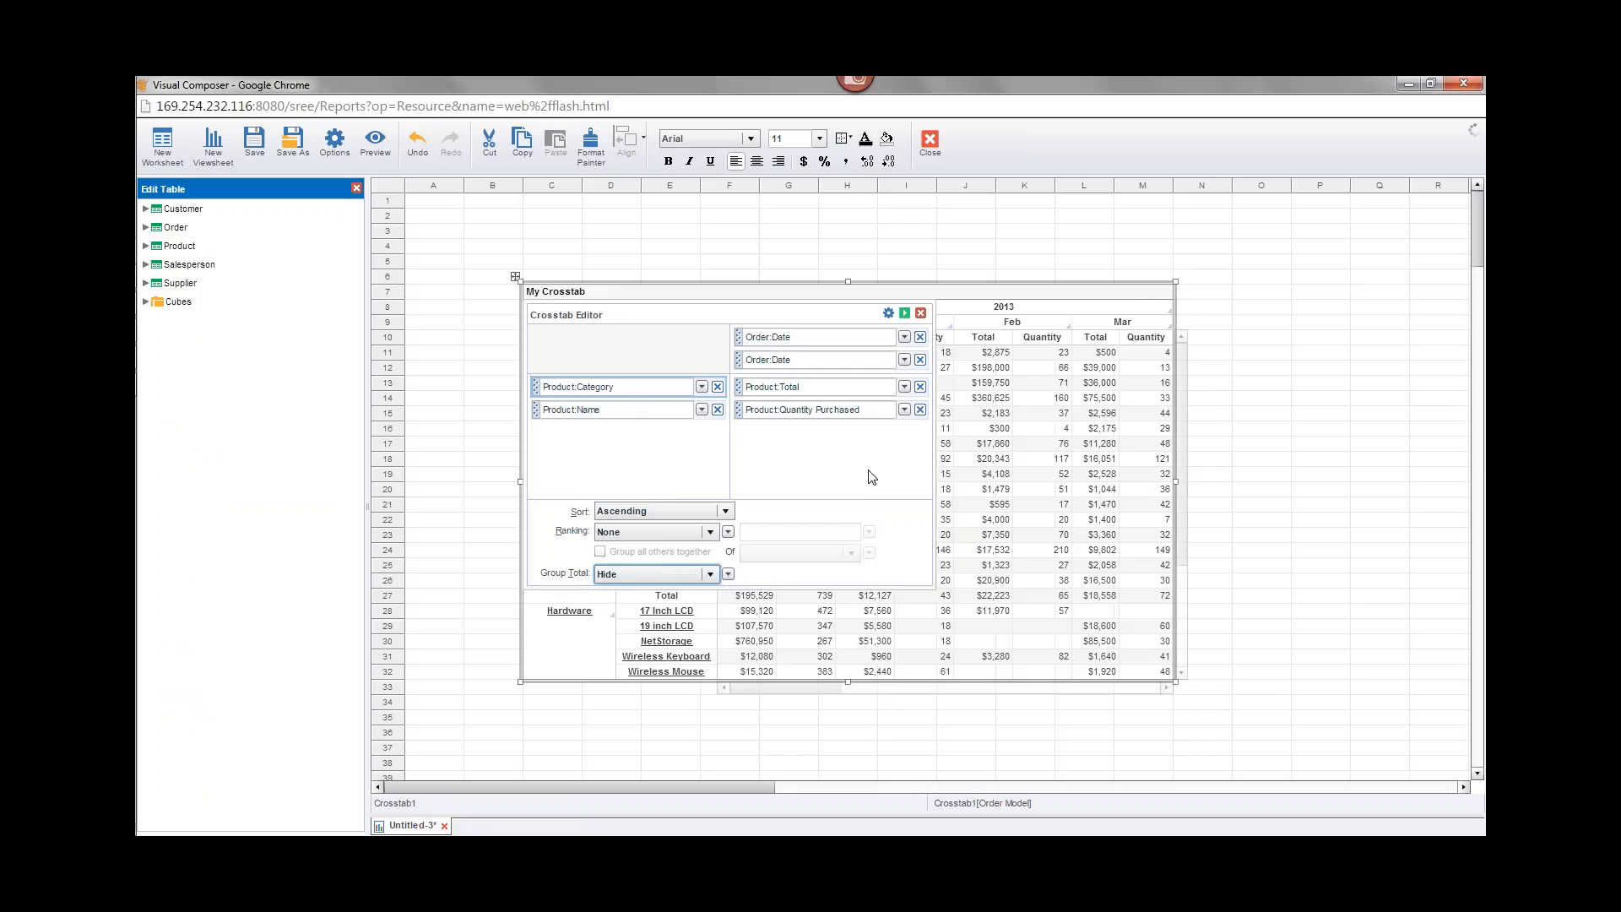
Step: Examine the Percentage of choices for Product:Total and the crosstab's Percentage By choices
click(810, 389)
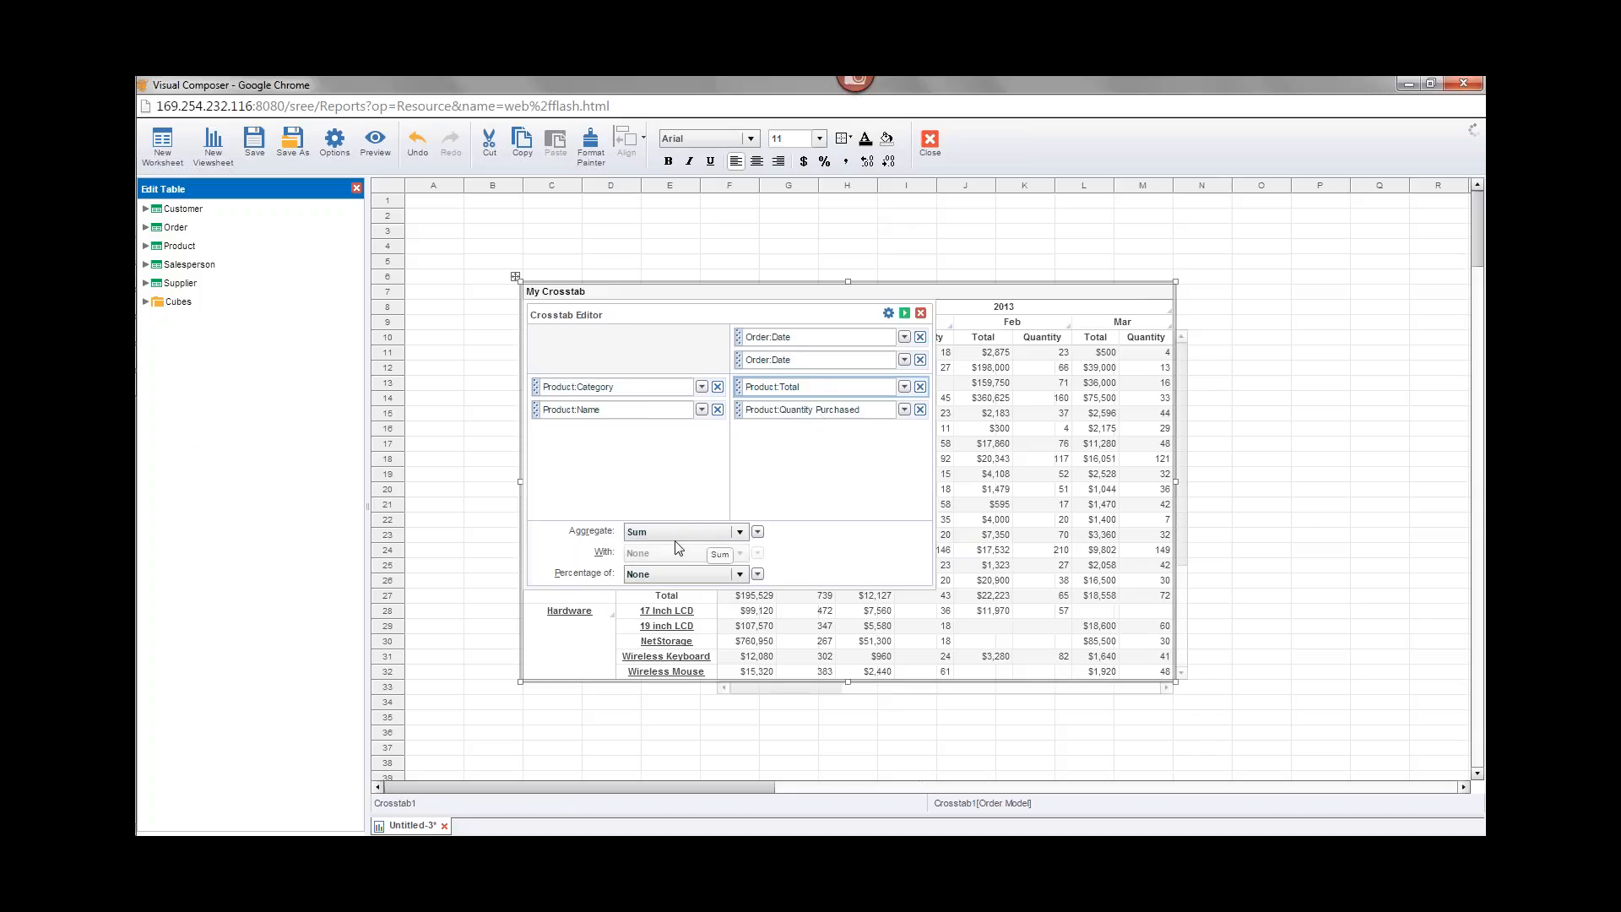
click(739, 575)
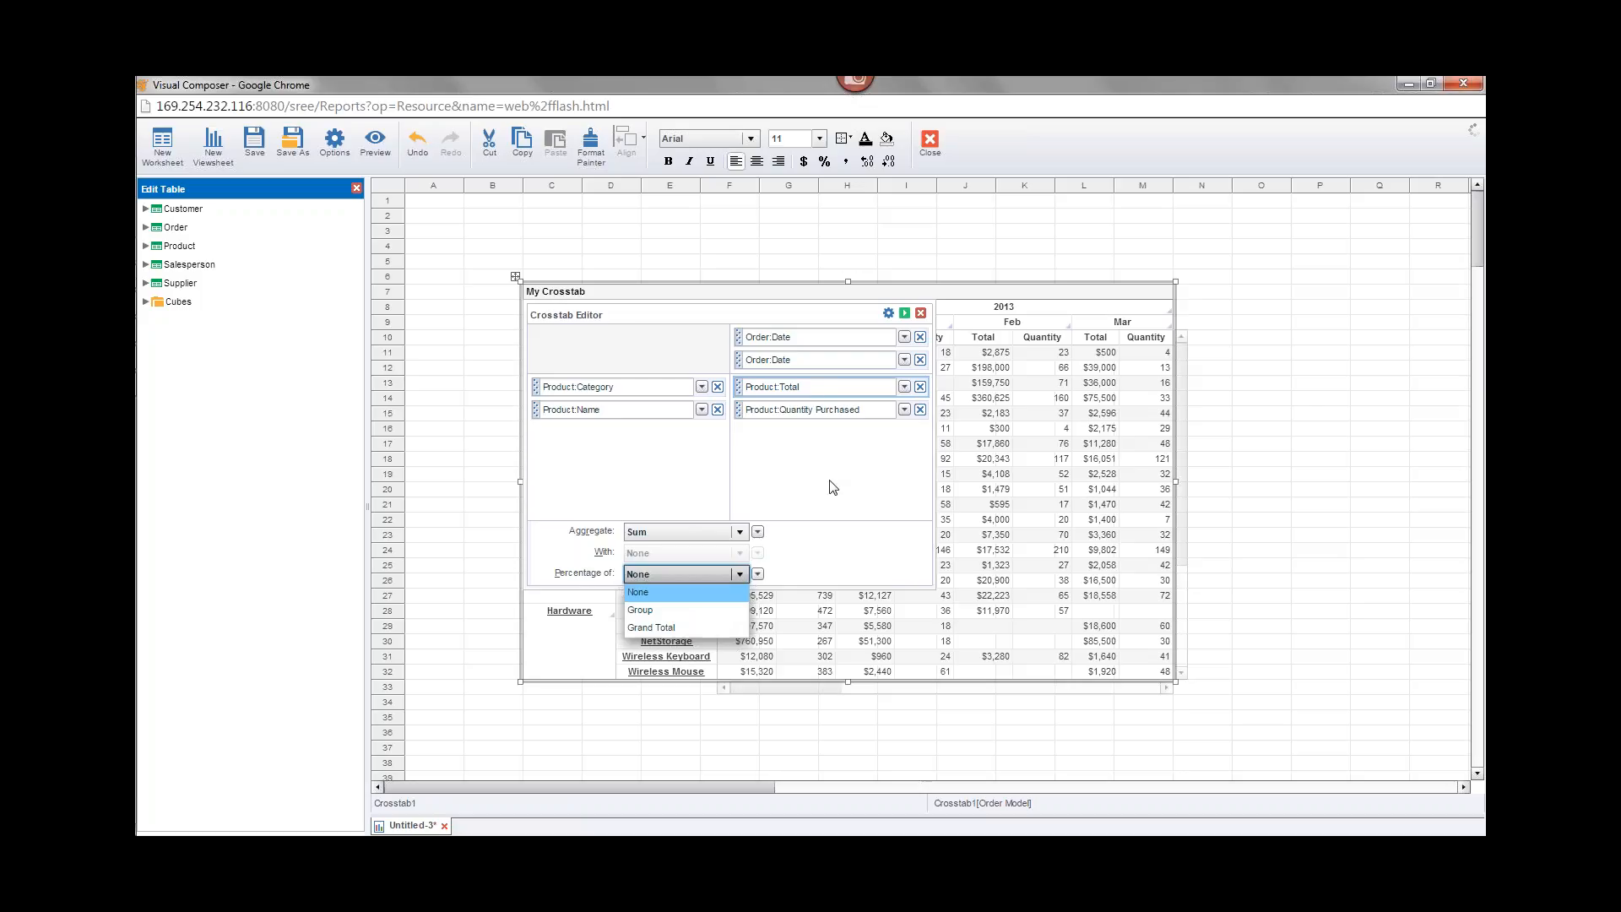
click(824, 533)
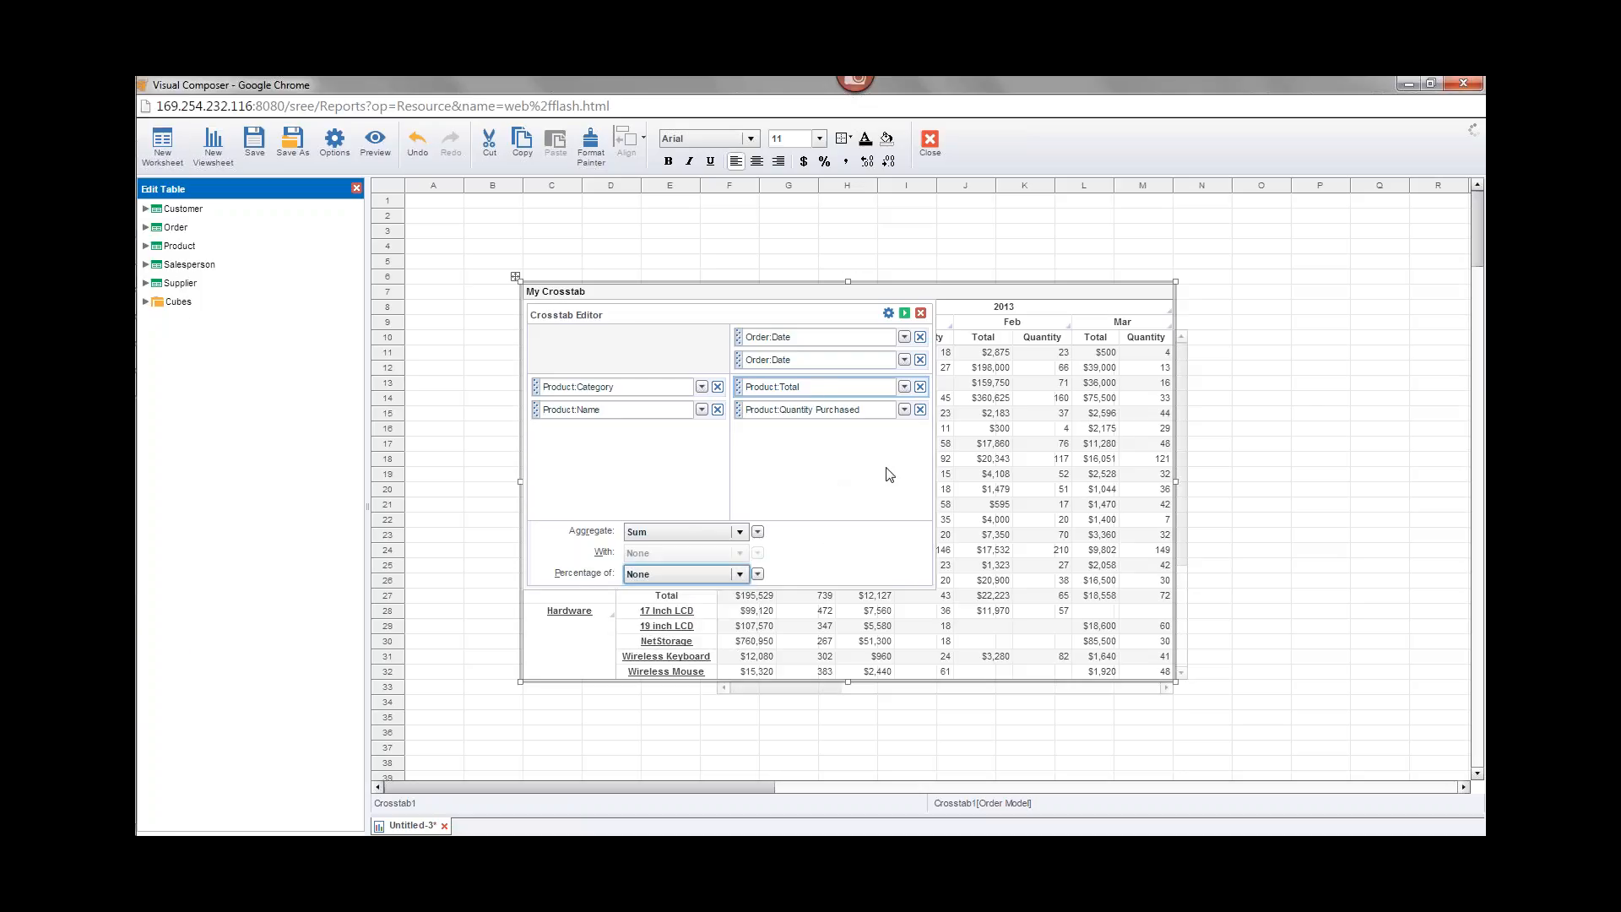
click(888, 313)
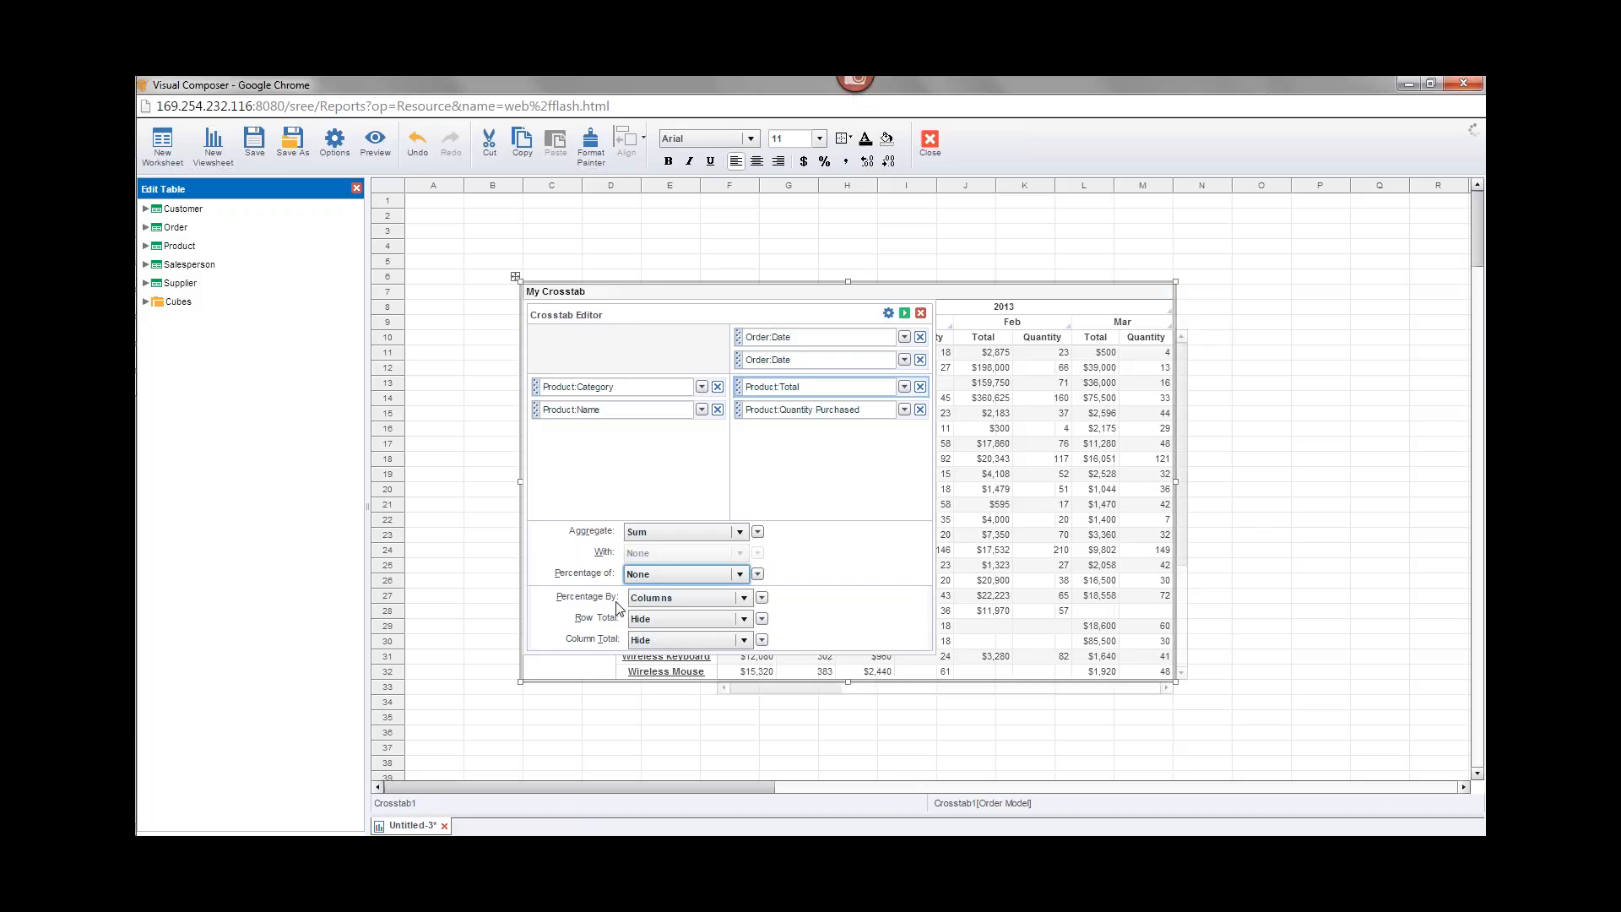
click(677, 598)
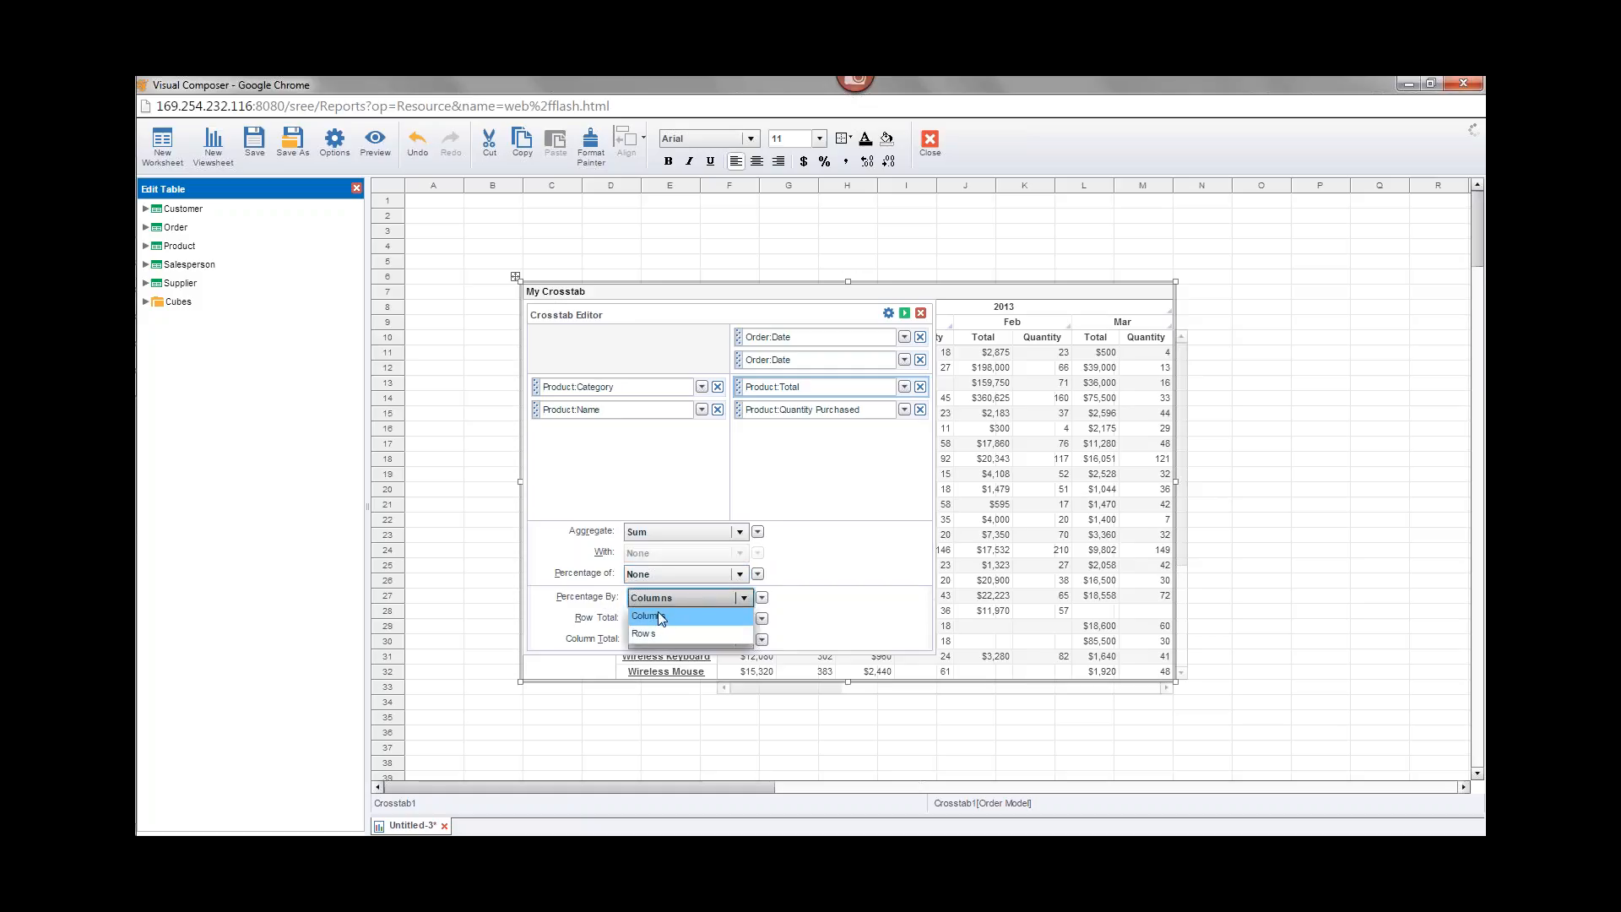
click(598, 605)
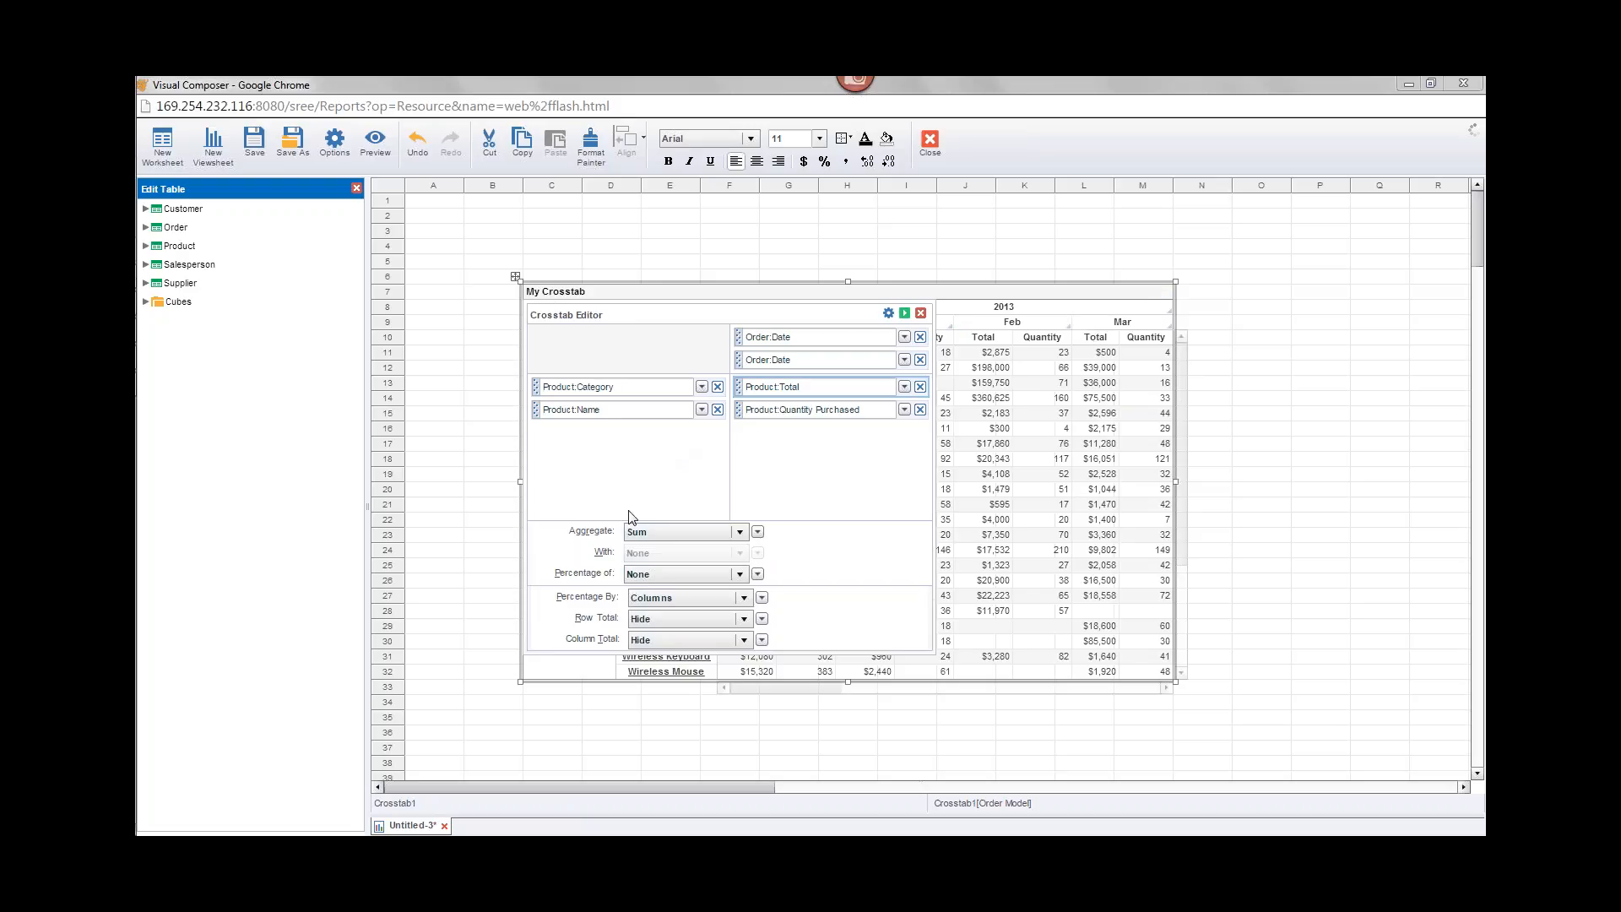
Step: Try a Top ranking for the Product:Category row header
click(623, 387)
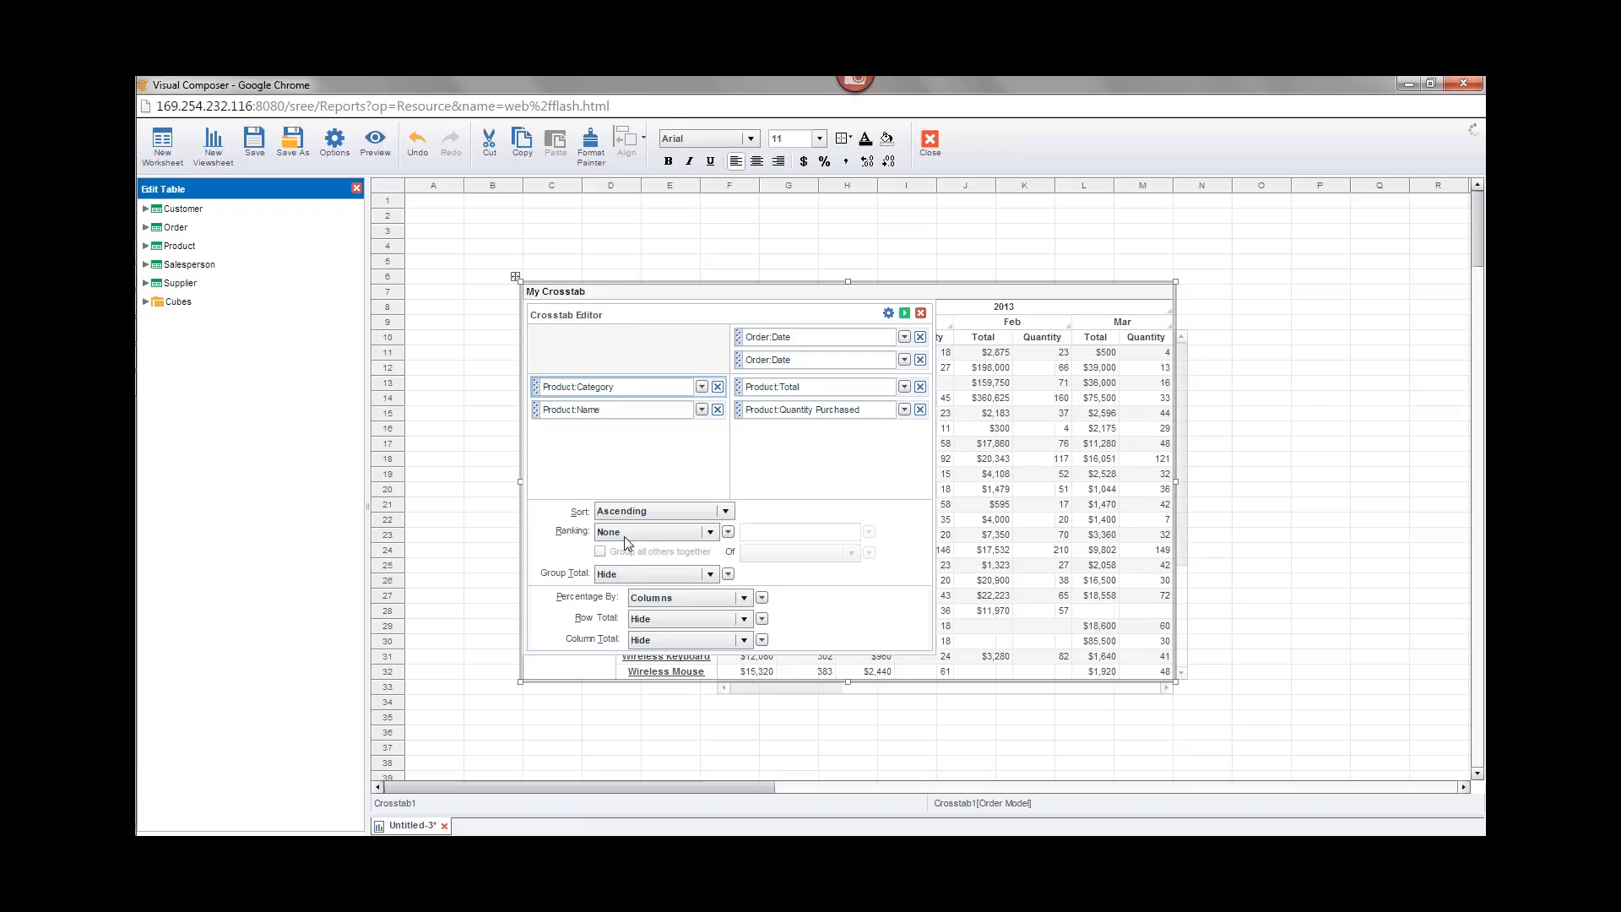
click(888, 314)
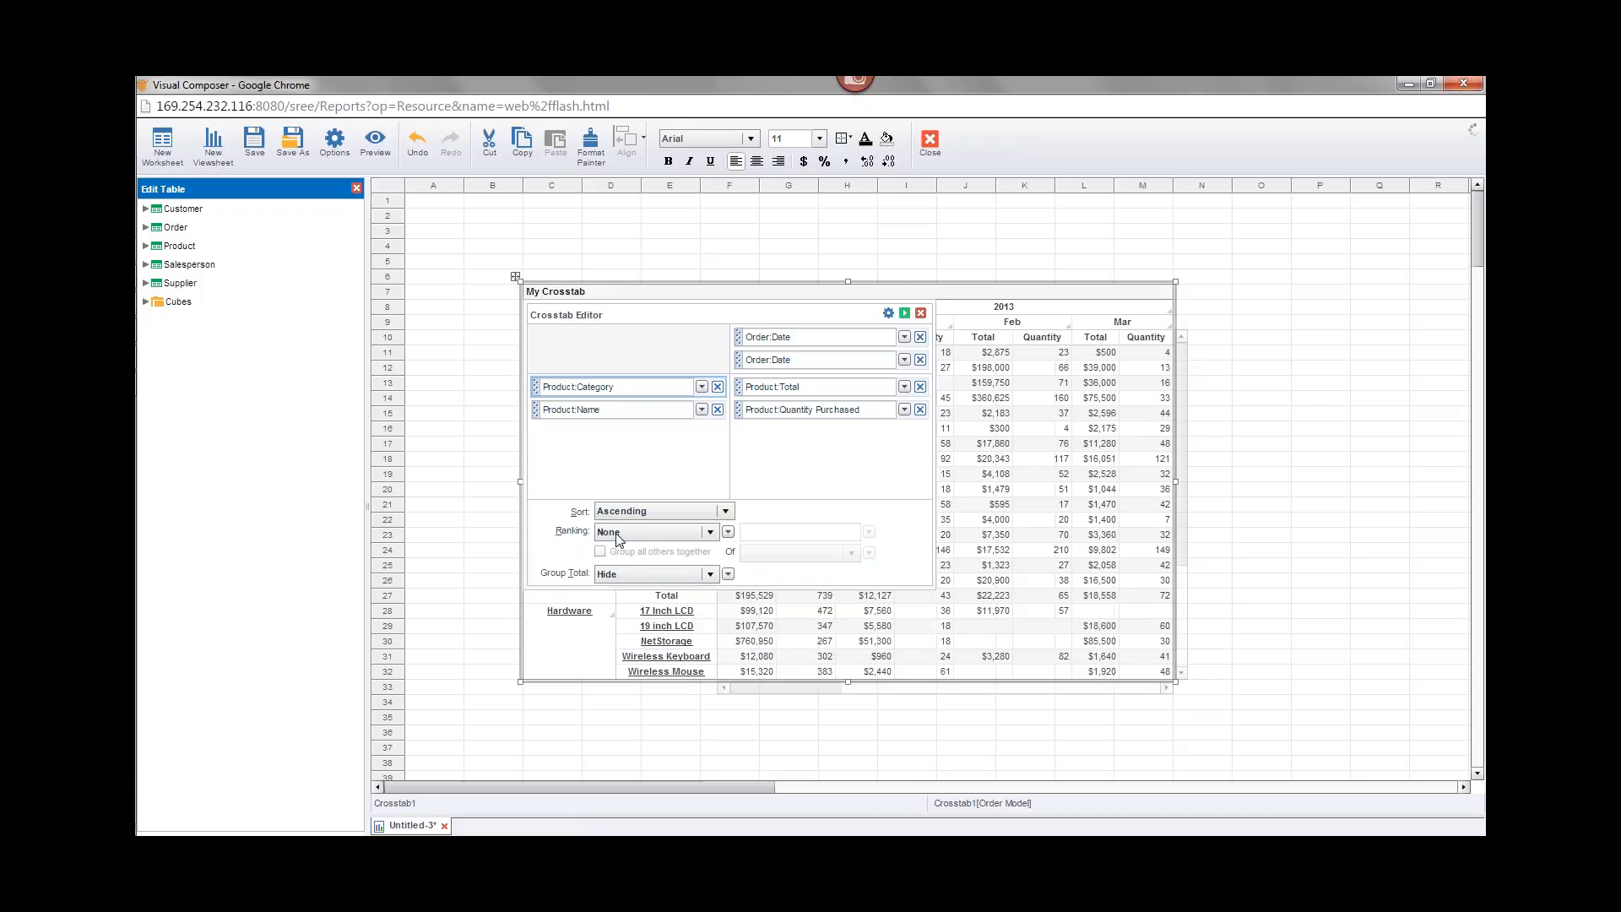
click(709, 532)
click(659, 567)
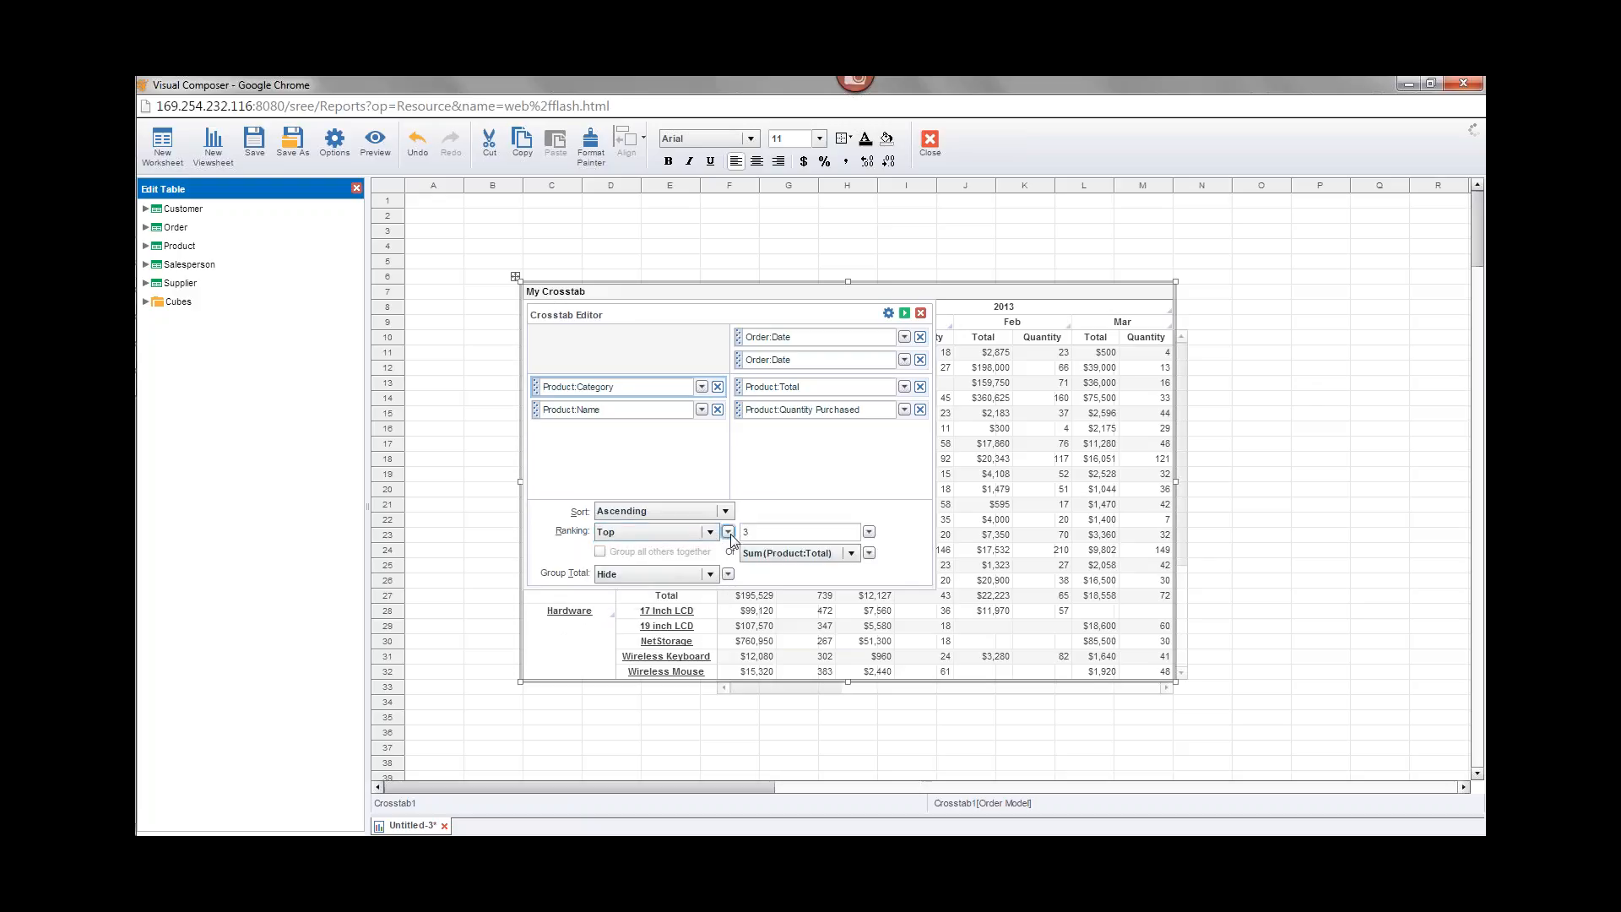
Step: Examine the Value, Variable and Expression choices for the ranking type, count and measure, and close the crosstab editor
click(728, 533)
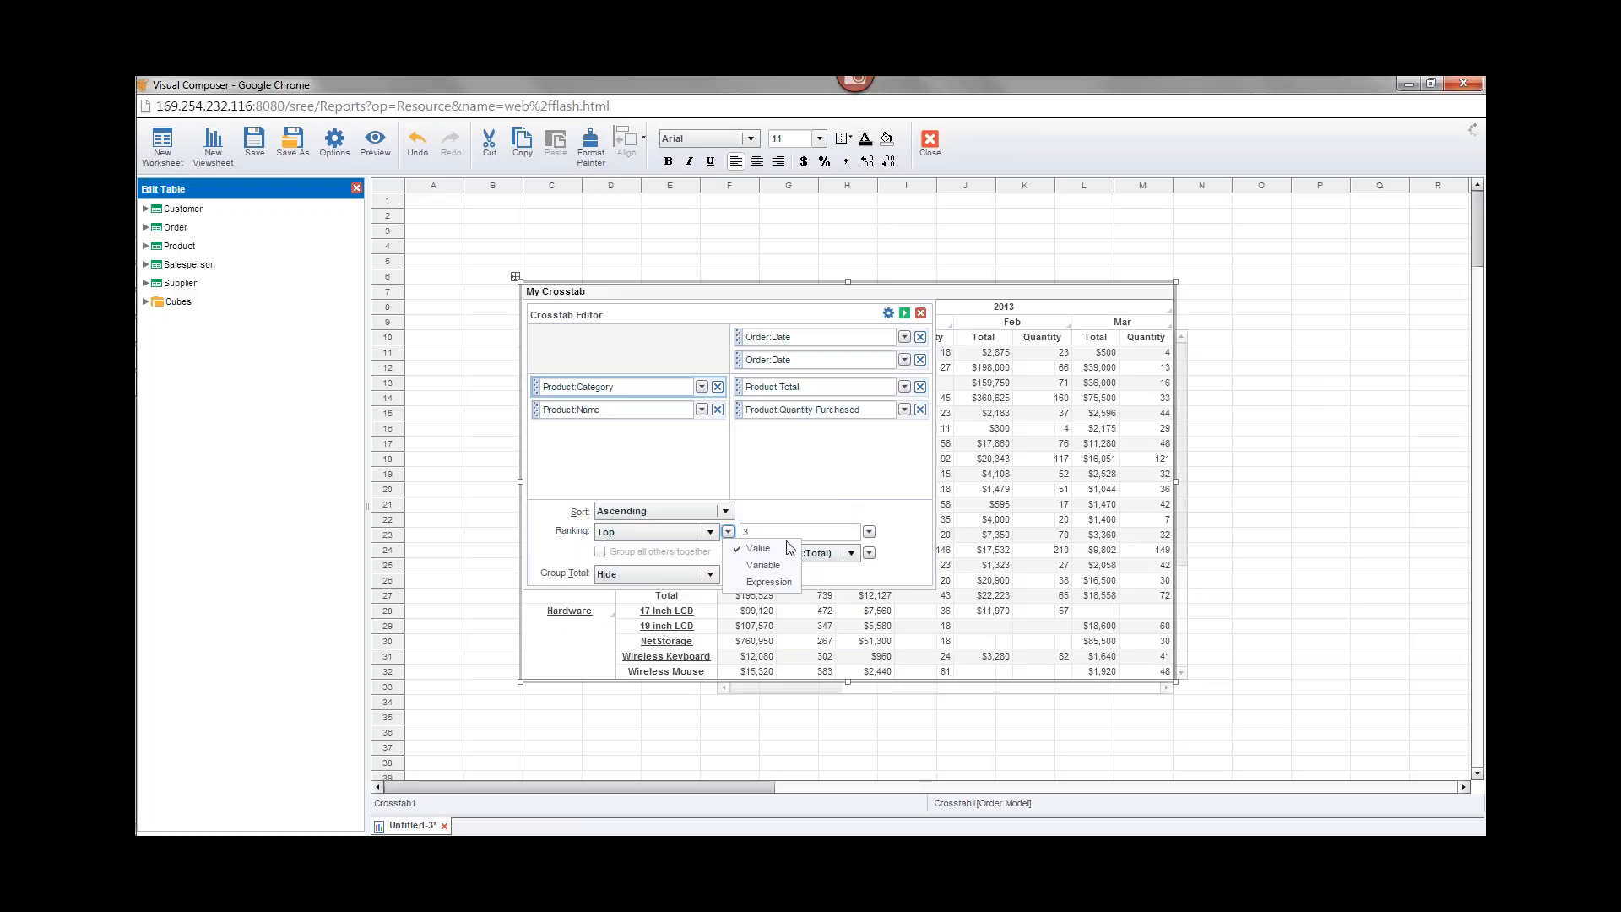
click(869, 532)
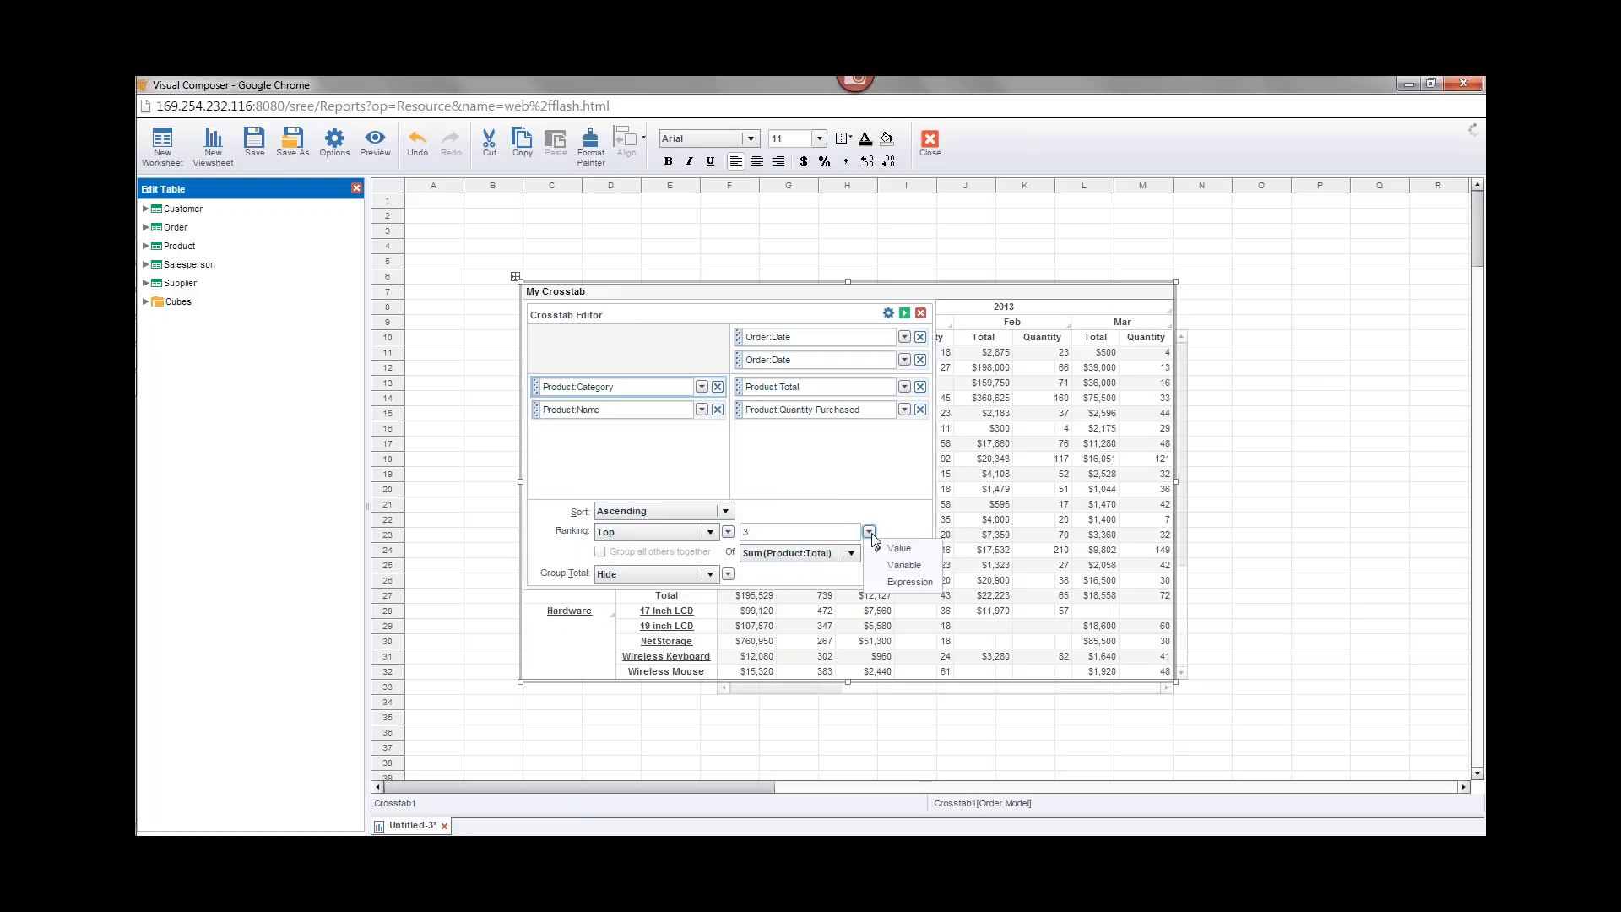
click(903, 566)
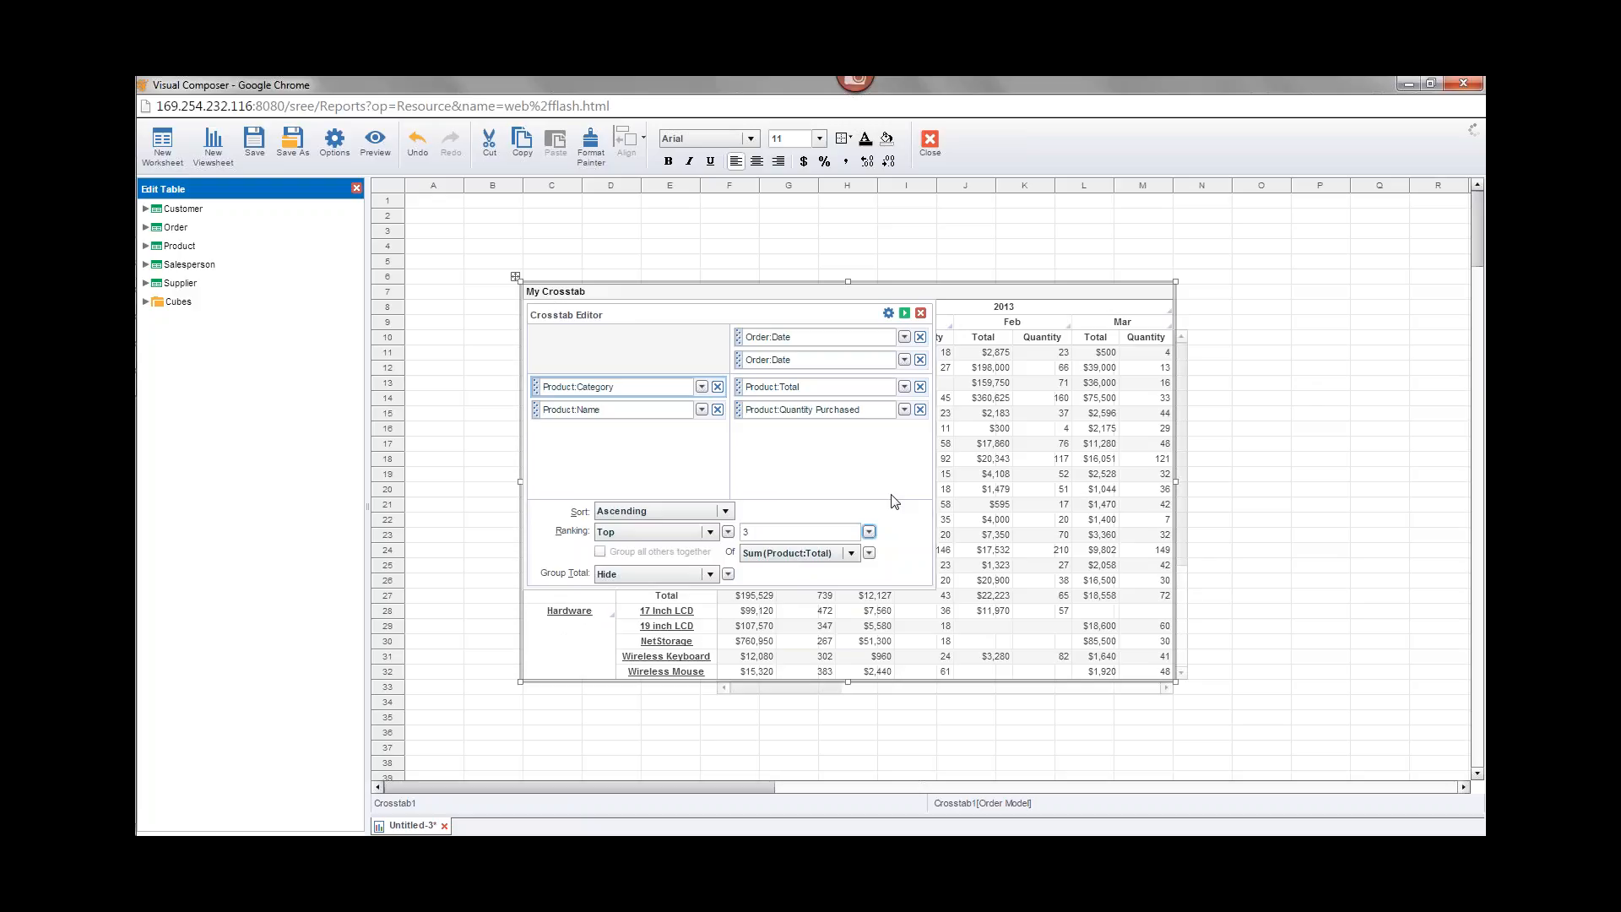
click(869, 552)
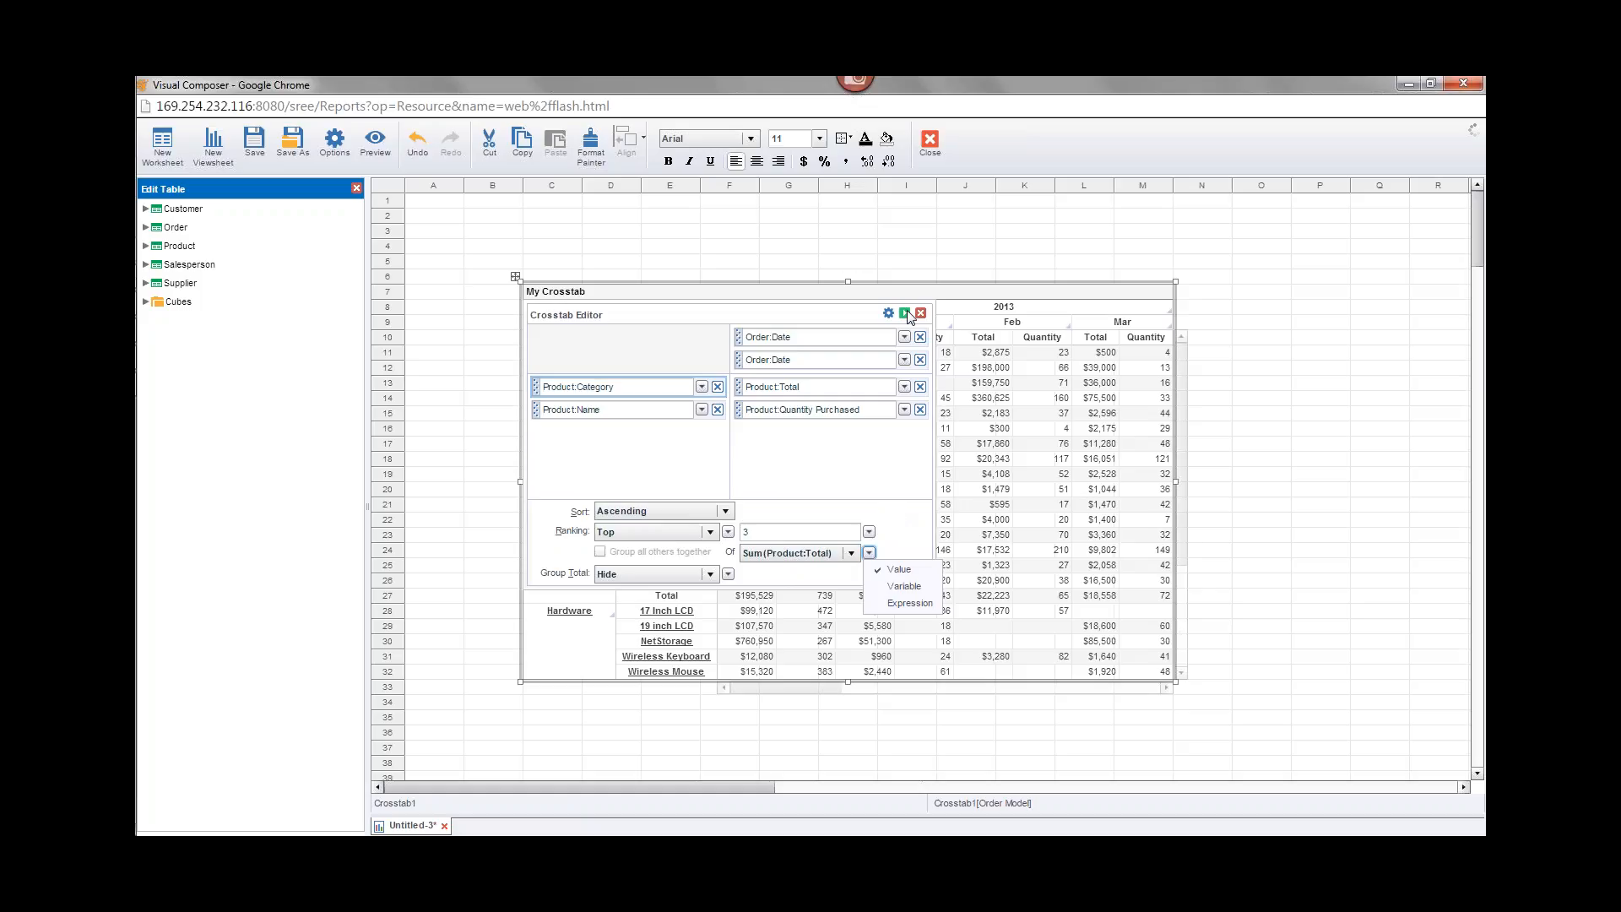
click(874, 504)
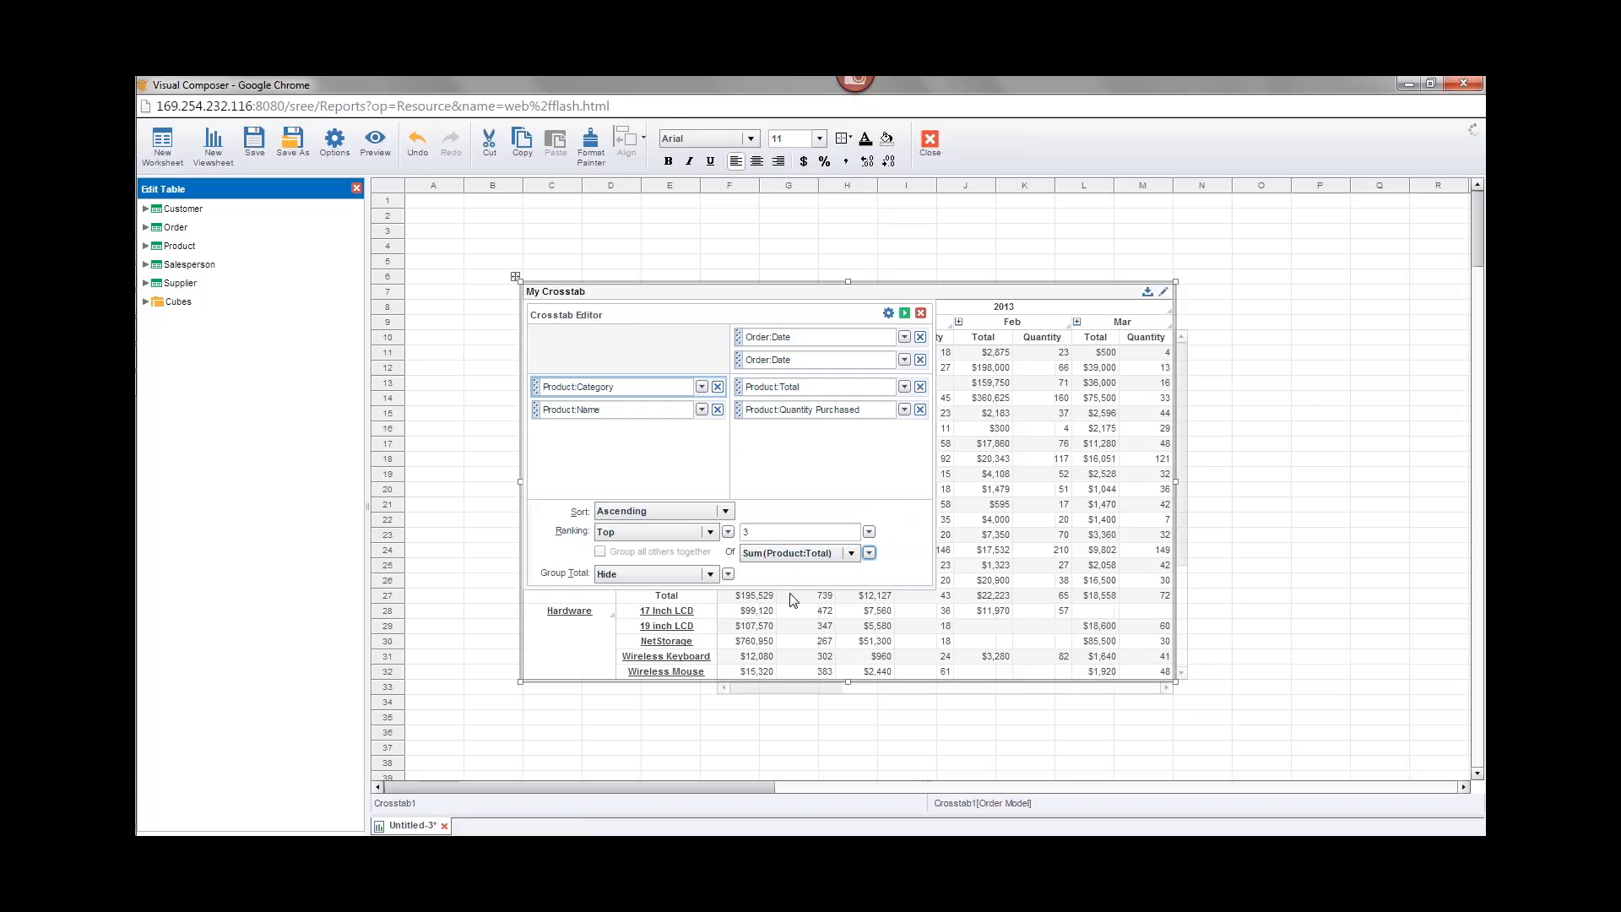
mouse_move(792, 599)
click(920, 312)
Step: Add a RadioButton form component to the empty cells beside the crosstab, level with its title row, and select it
mouse_move(925, 494)
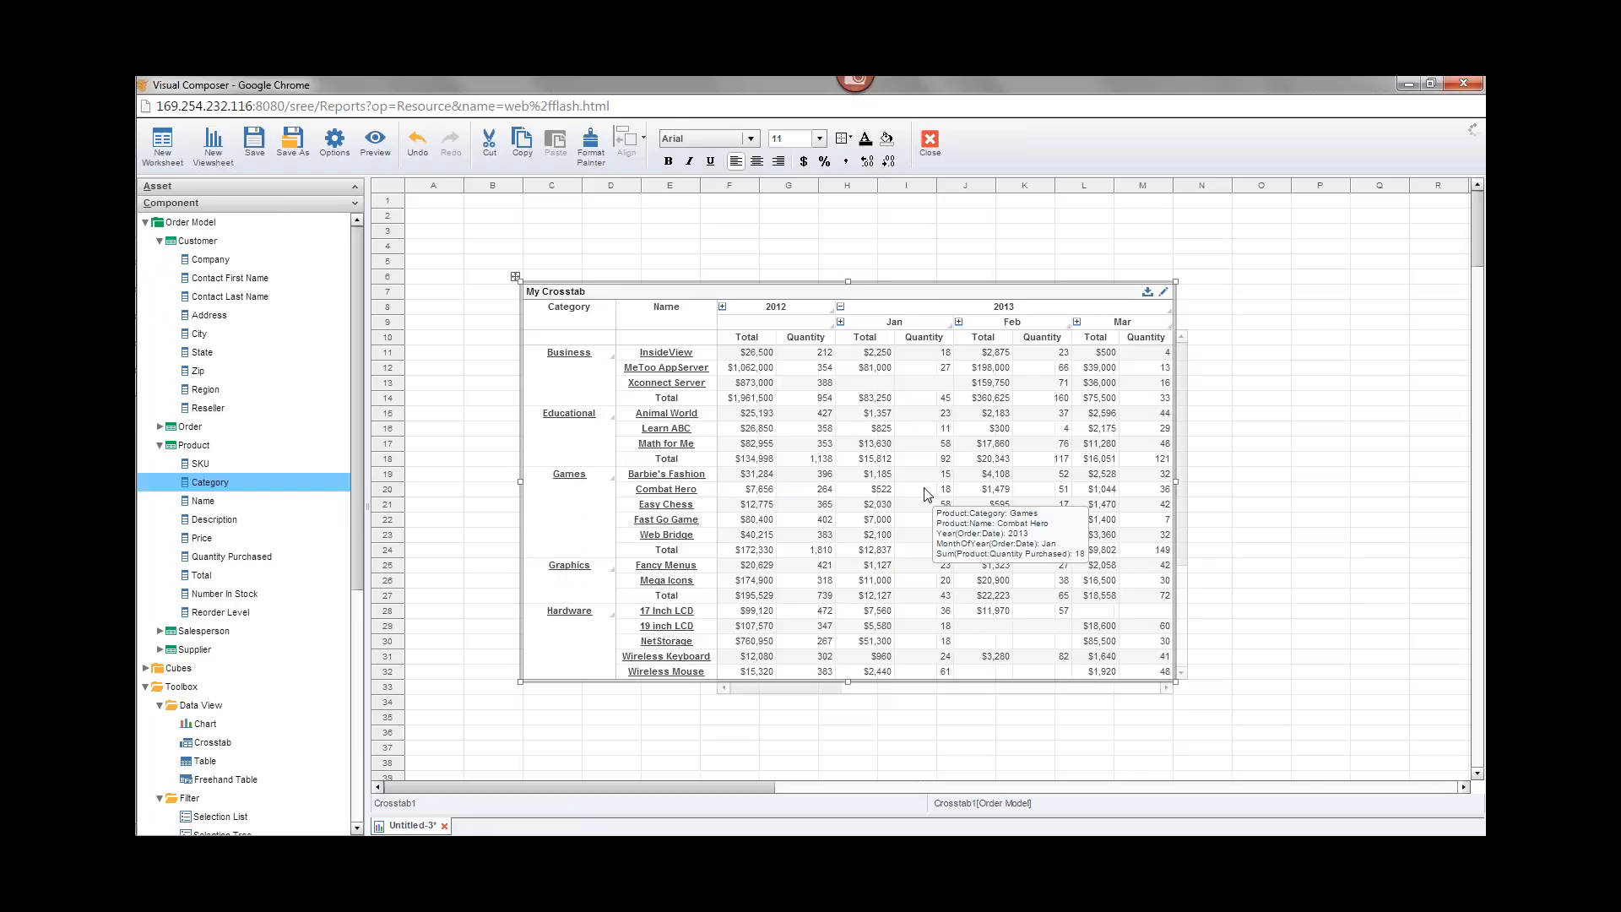
click(358, 675)
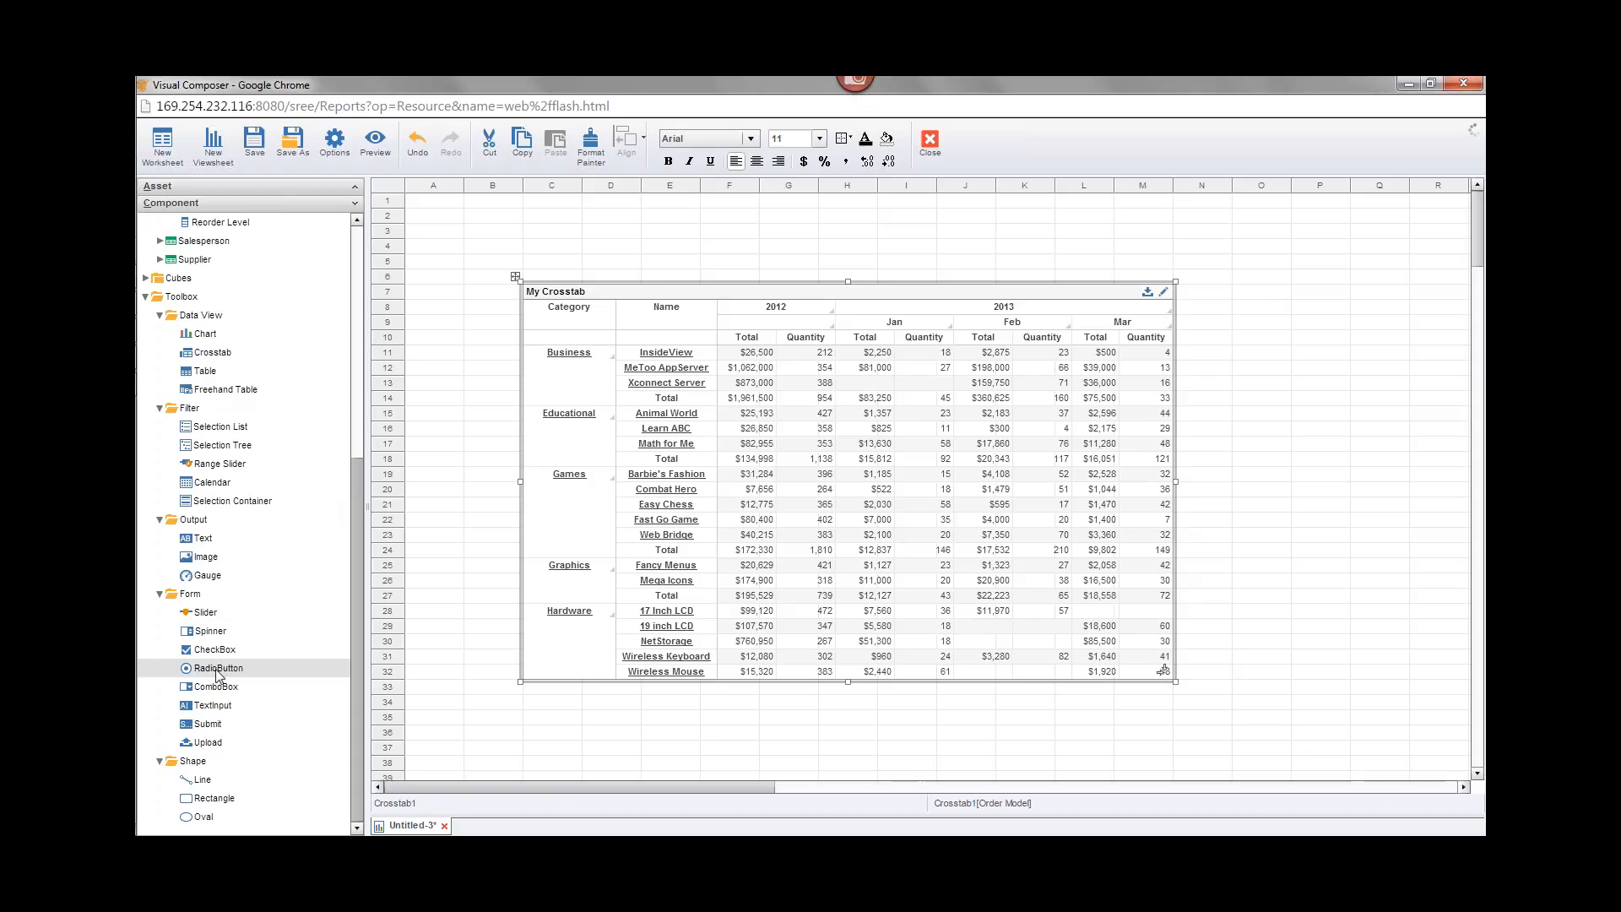
drag(222, 671, 1246, 287)
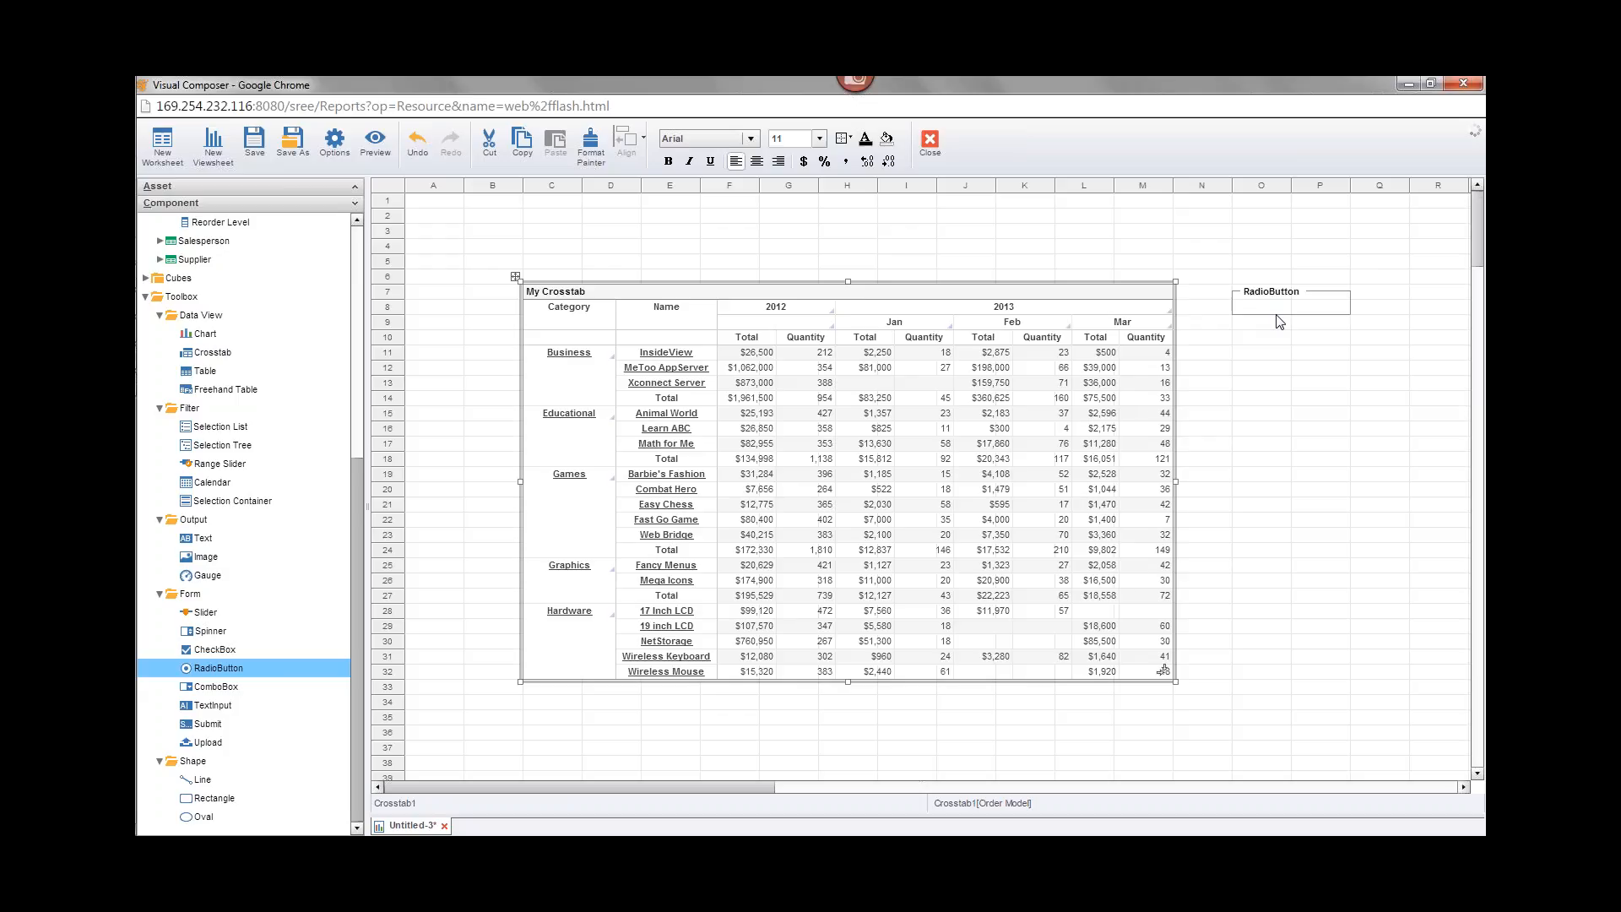
click(223, 673)
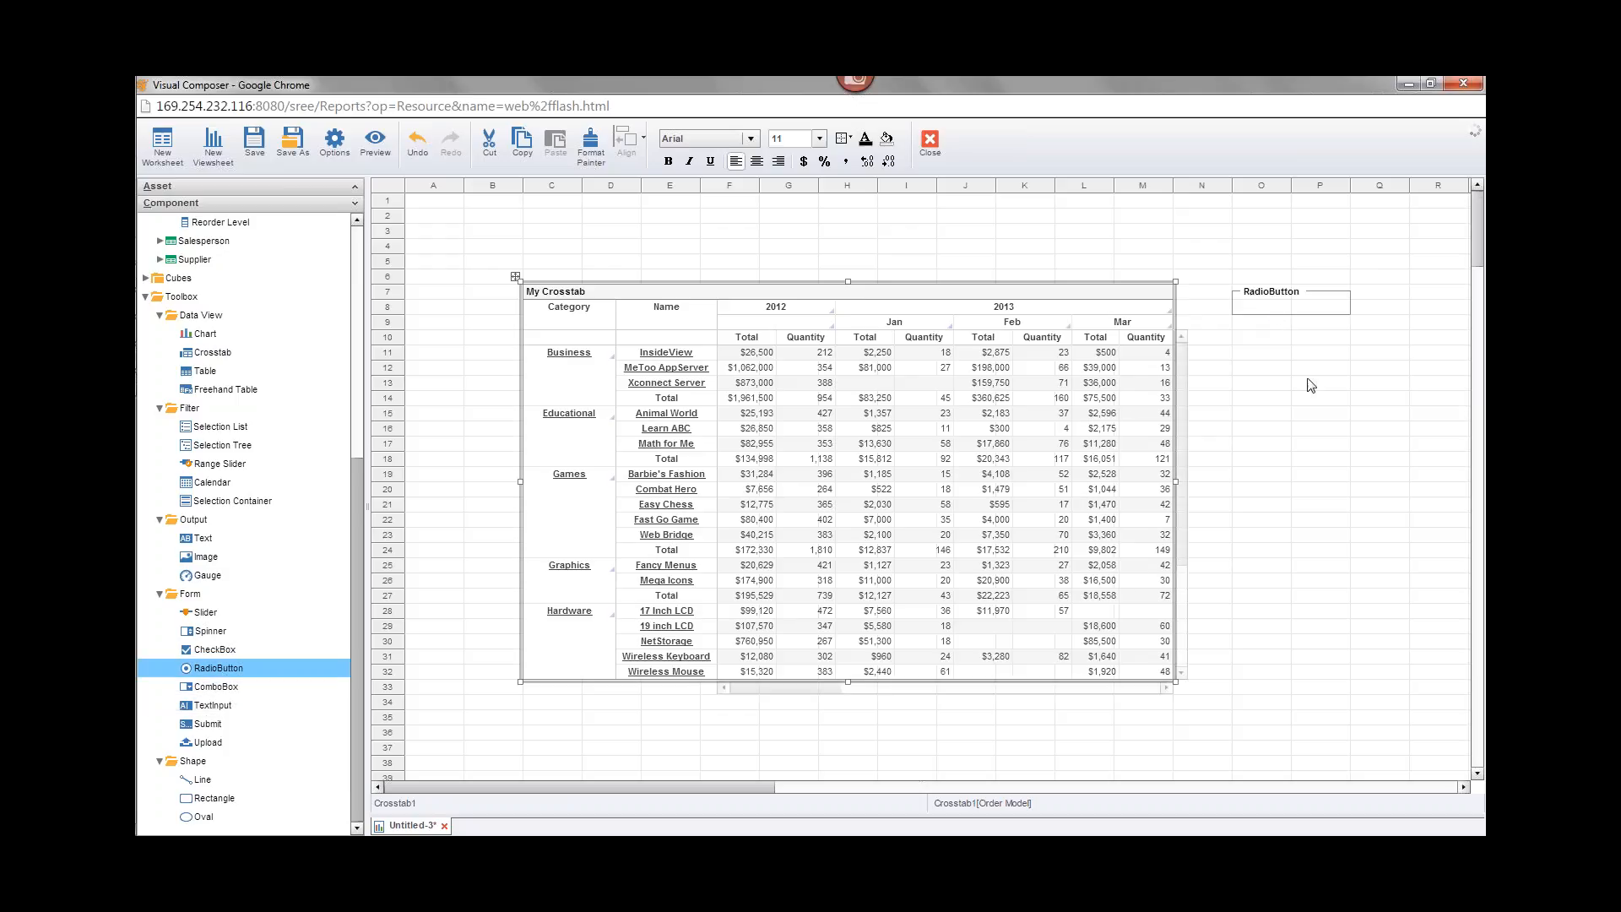
click(1309, 304)
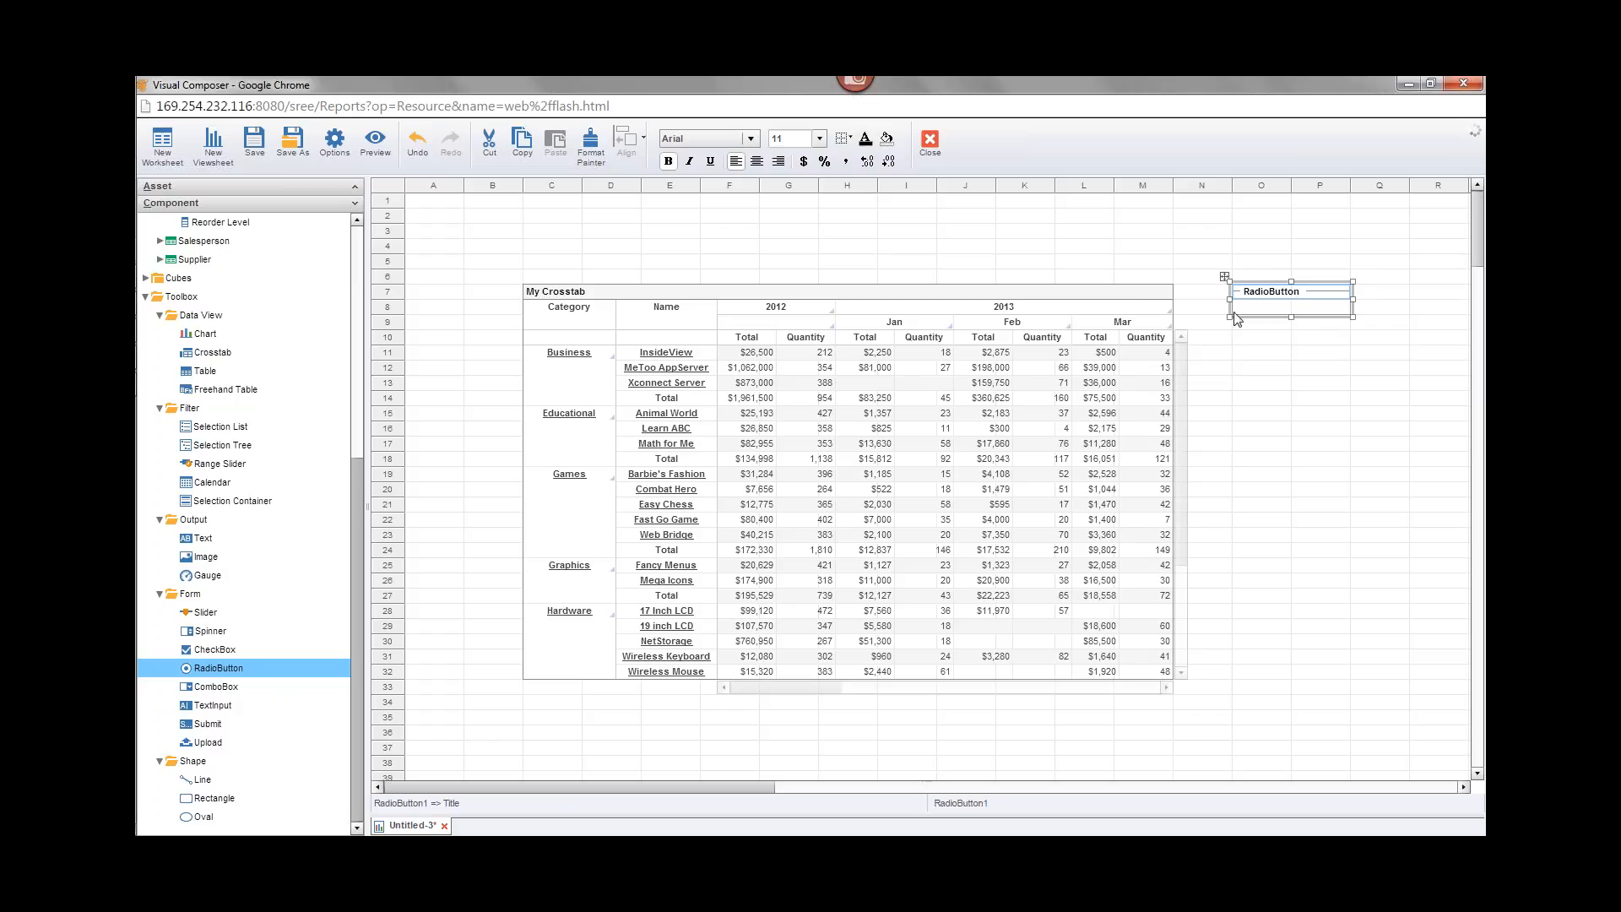
Step: In the radio button's properties, set its name to ToporBottom and its title to "Top or Bottom"
right_click(1262, 290)
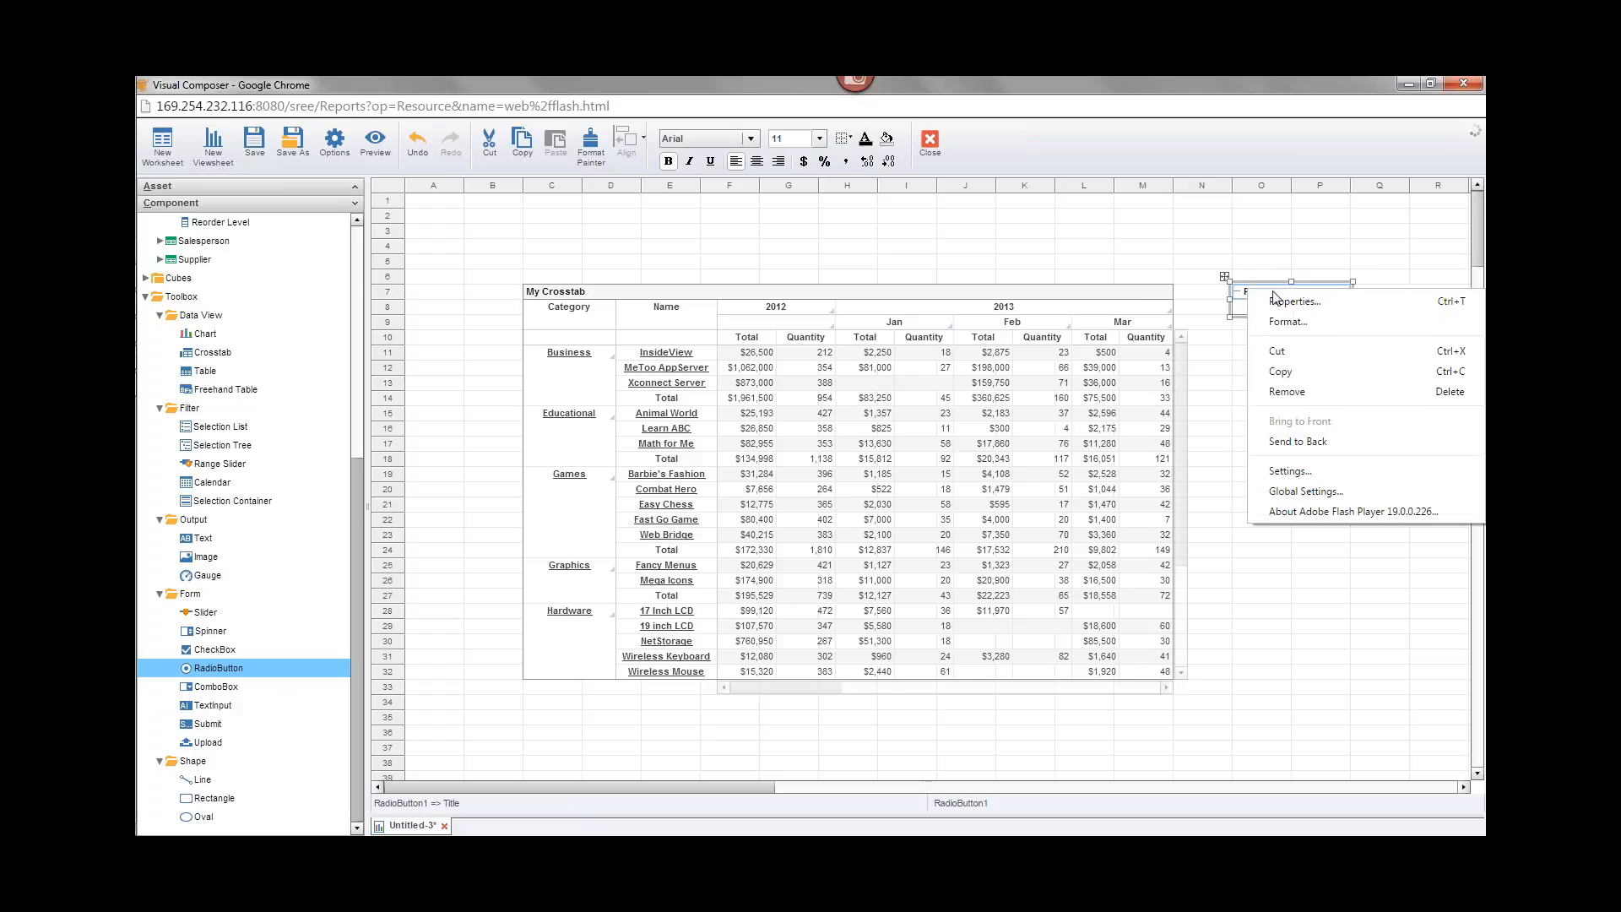
click(1232, 325)
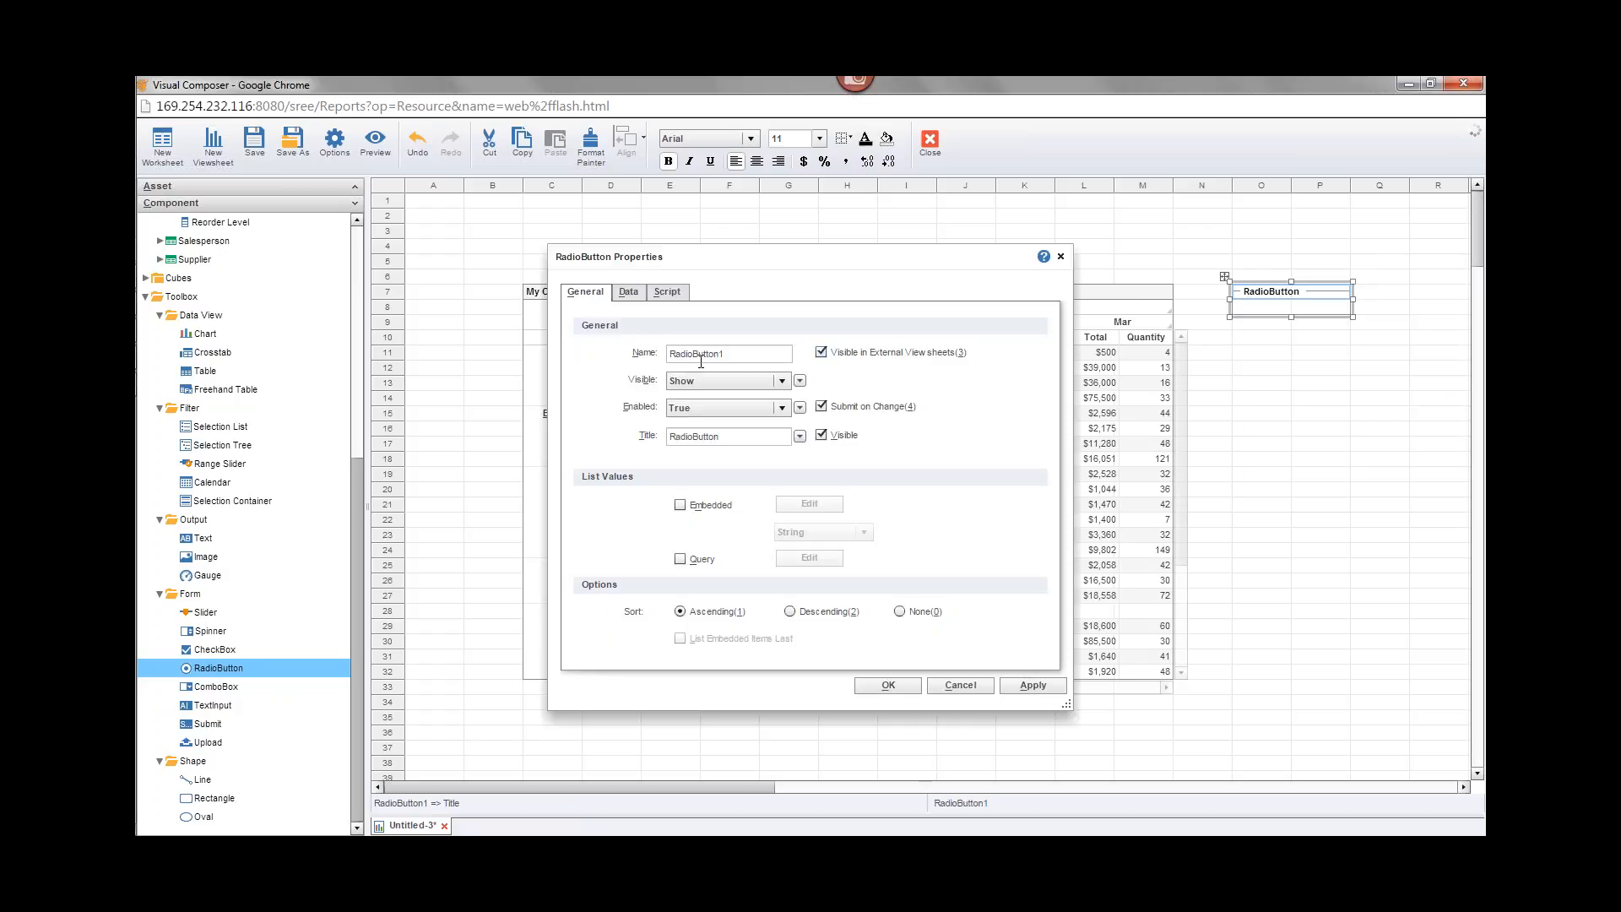
double_click(695, 353)
text(Top or Bottom)
drag(718, 354, 650, 358)
key(ctrl+c)
triple_click(698, 436)
key(ctrl+v)
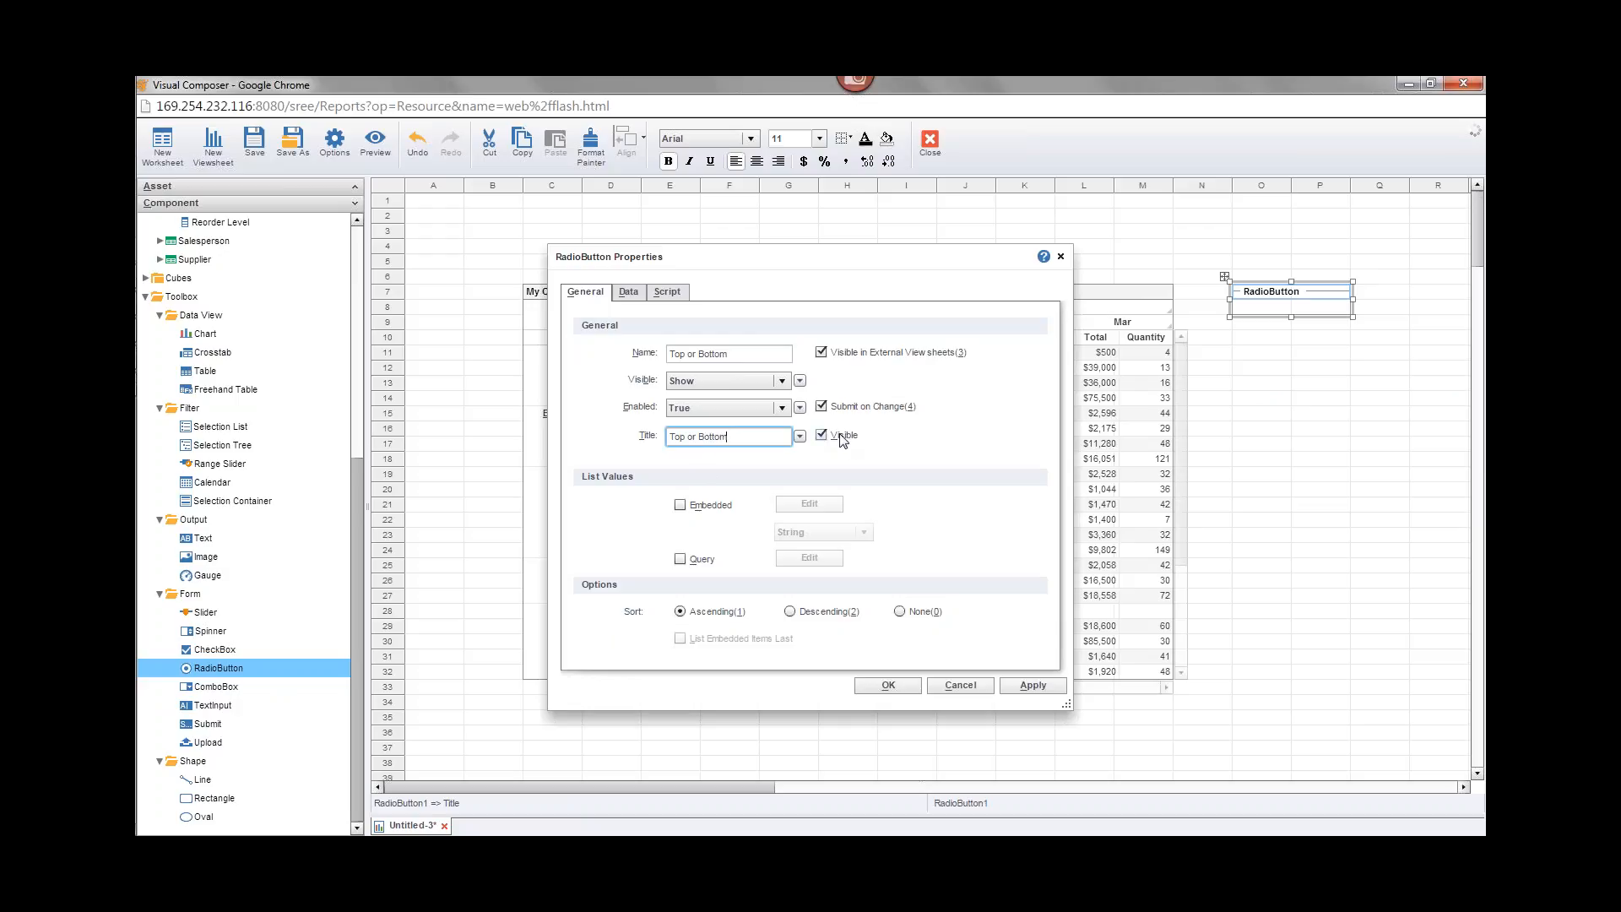
click(740, 352)
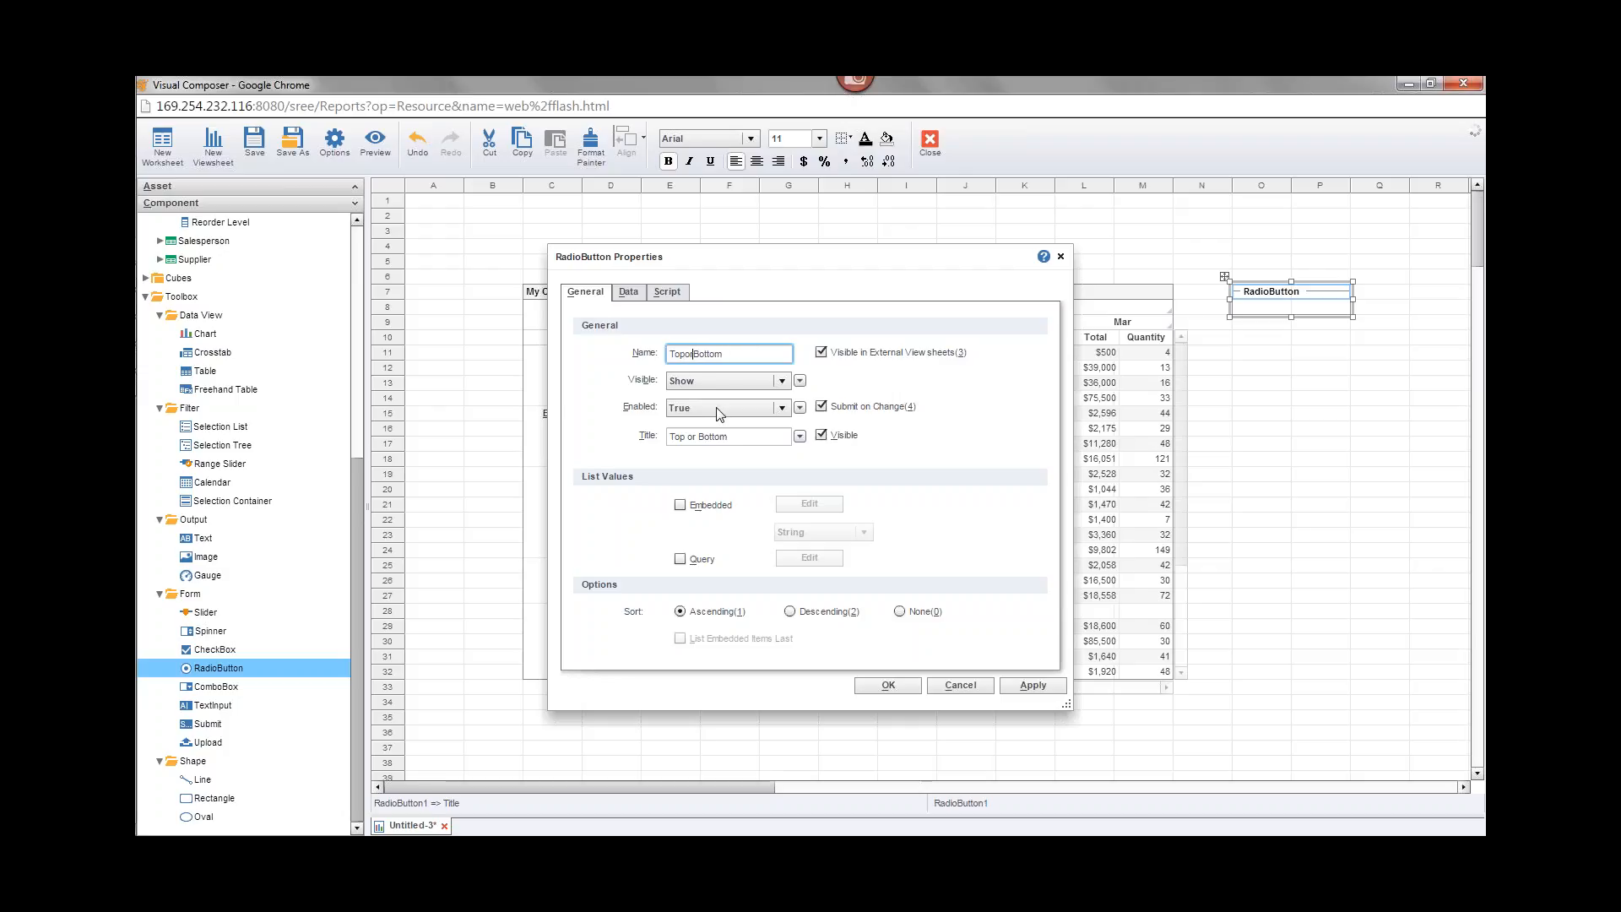
click(692, 352)
Step: Enable embedded list values for the radio button and add an entry with label Top and value Top
click(679, 505)
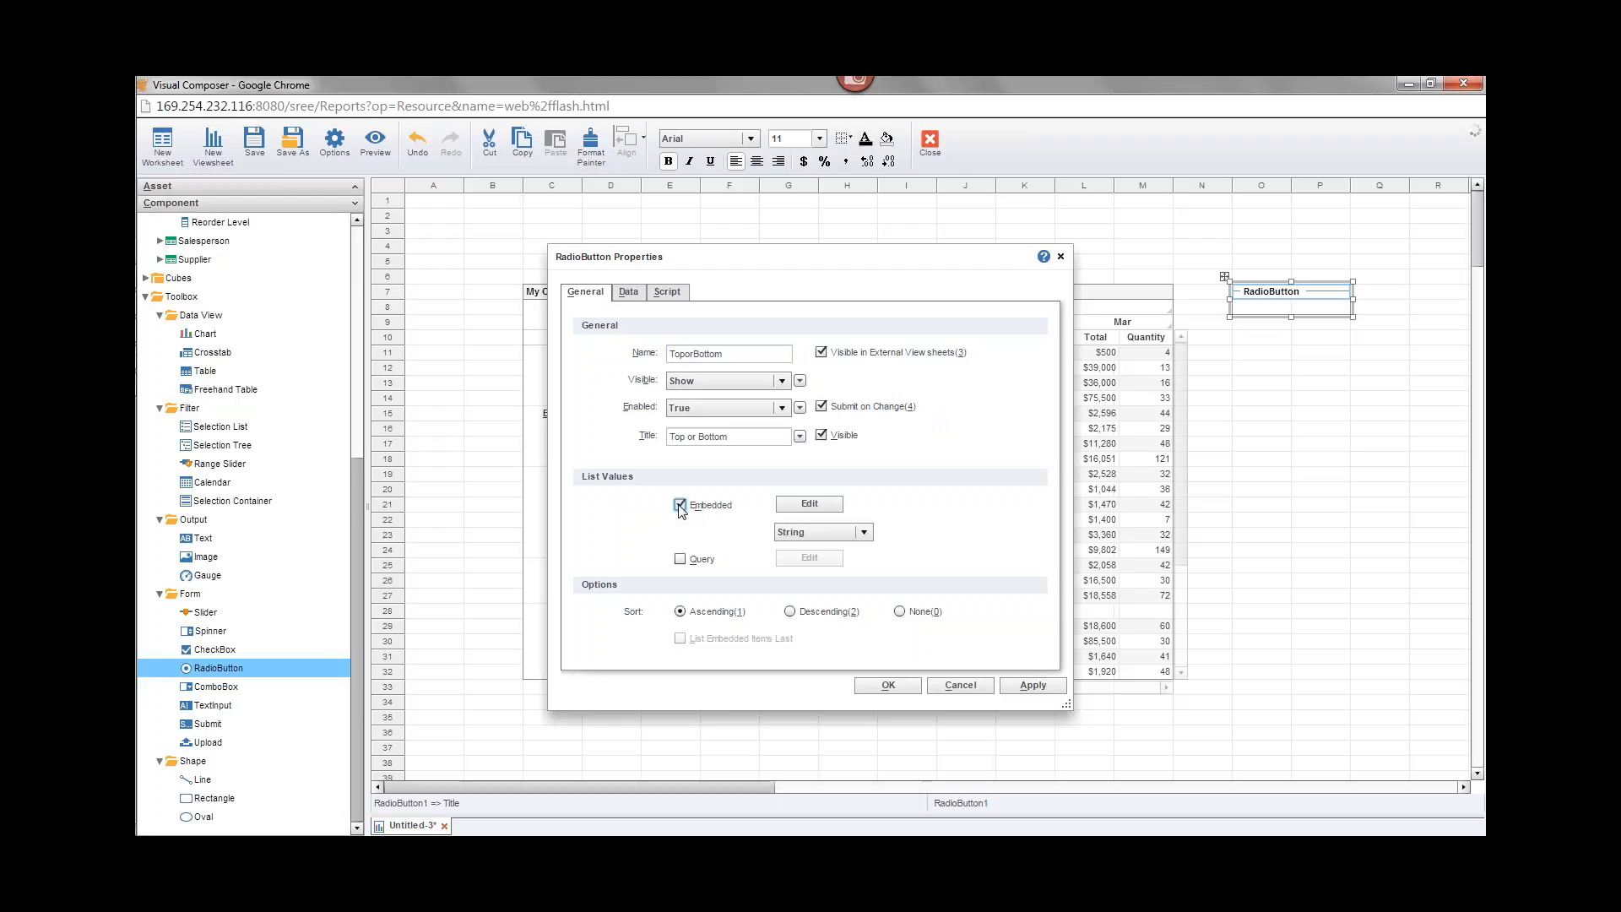
click(808, 504)
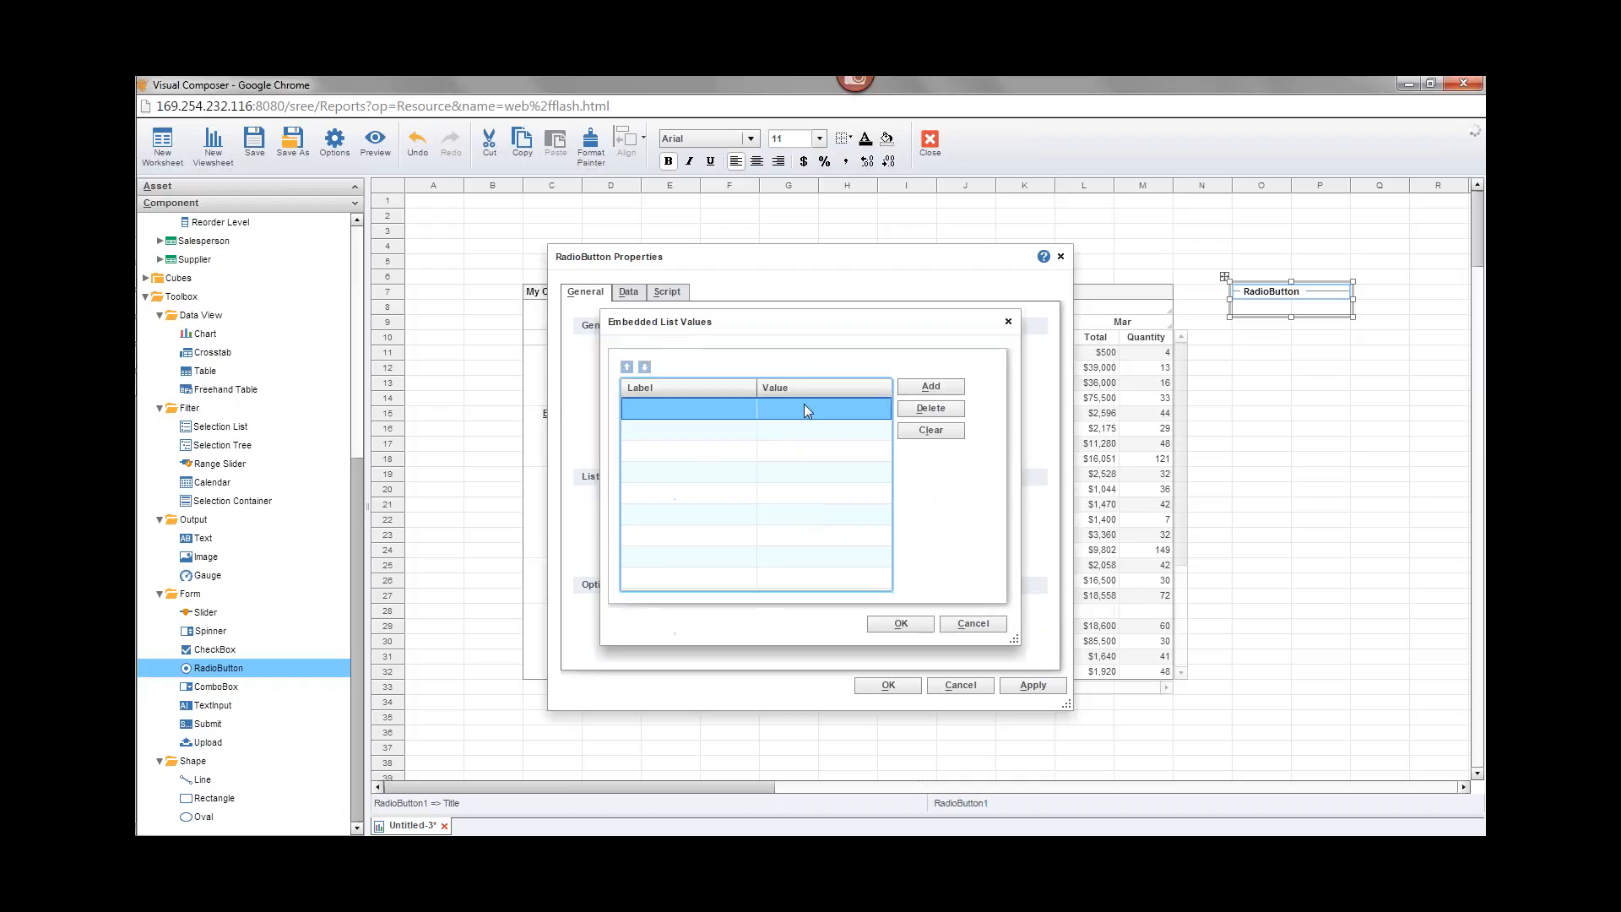
click(693, 416)
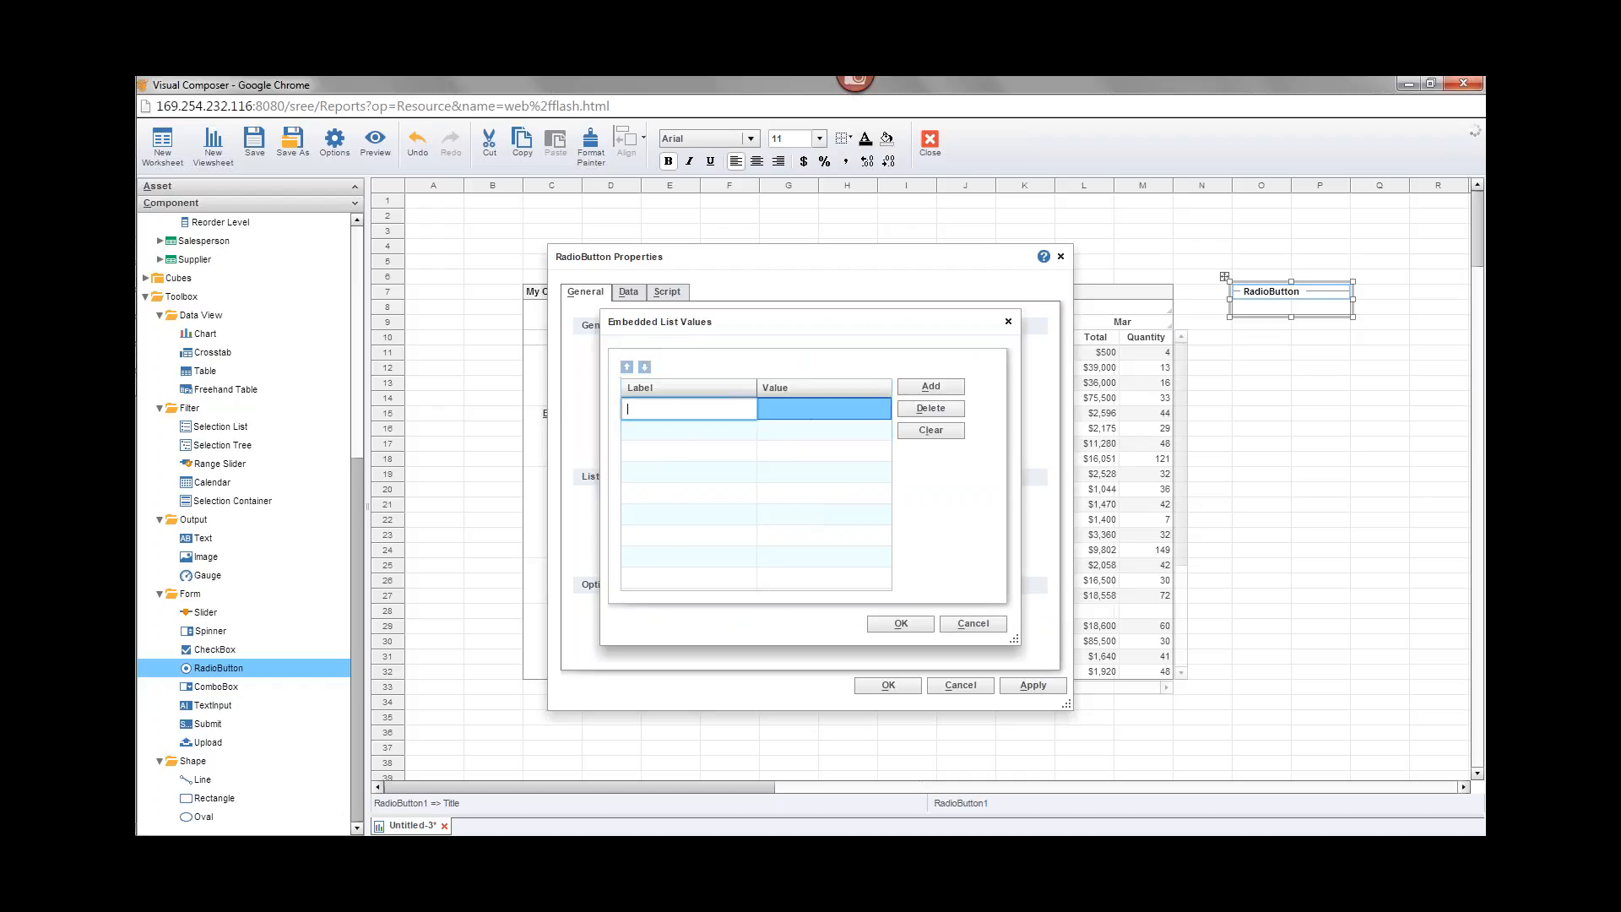
text(Top)
click(824, 408)
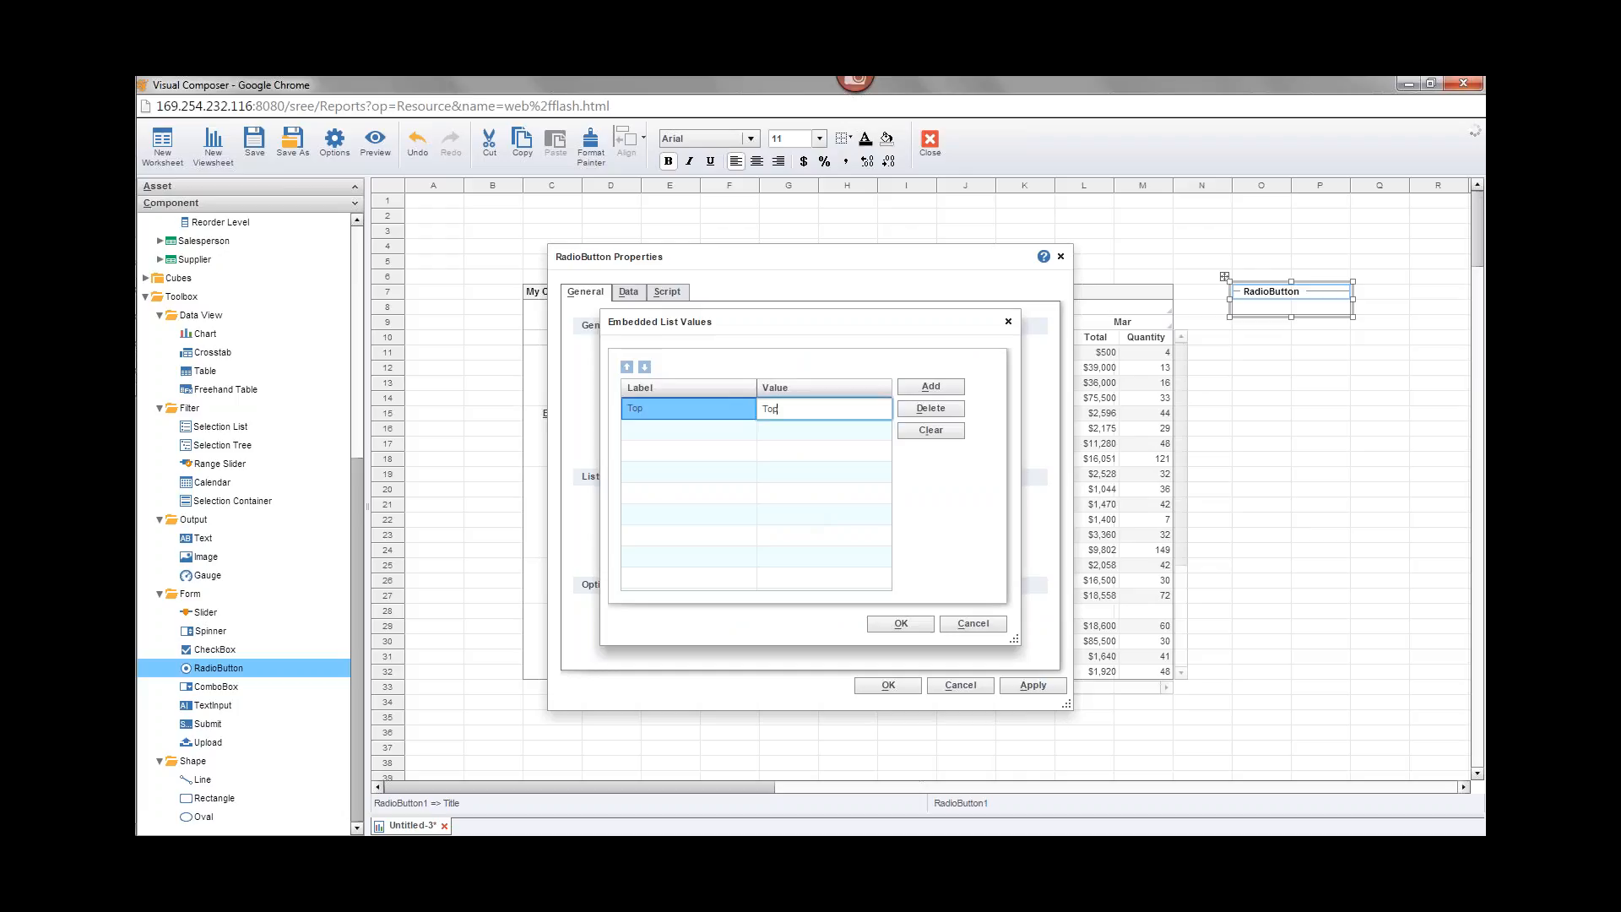
text(Top)
Step: Add a second embedded entry with label Bottom and value Bottom, and accept the radio button's list and properties
click(930, 386)
click(679, 435)
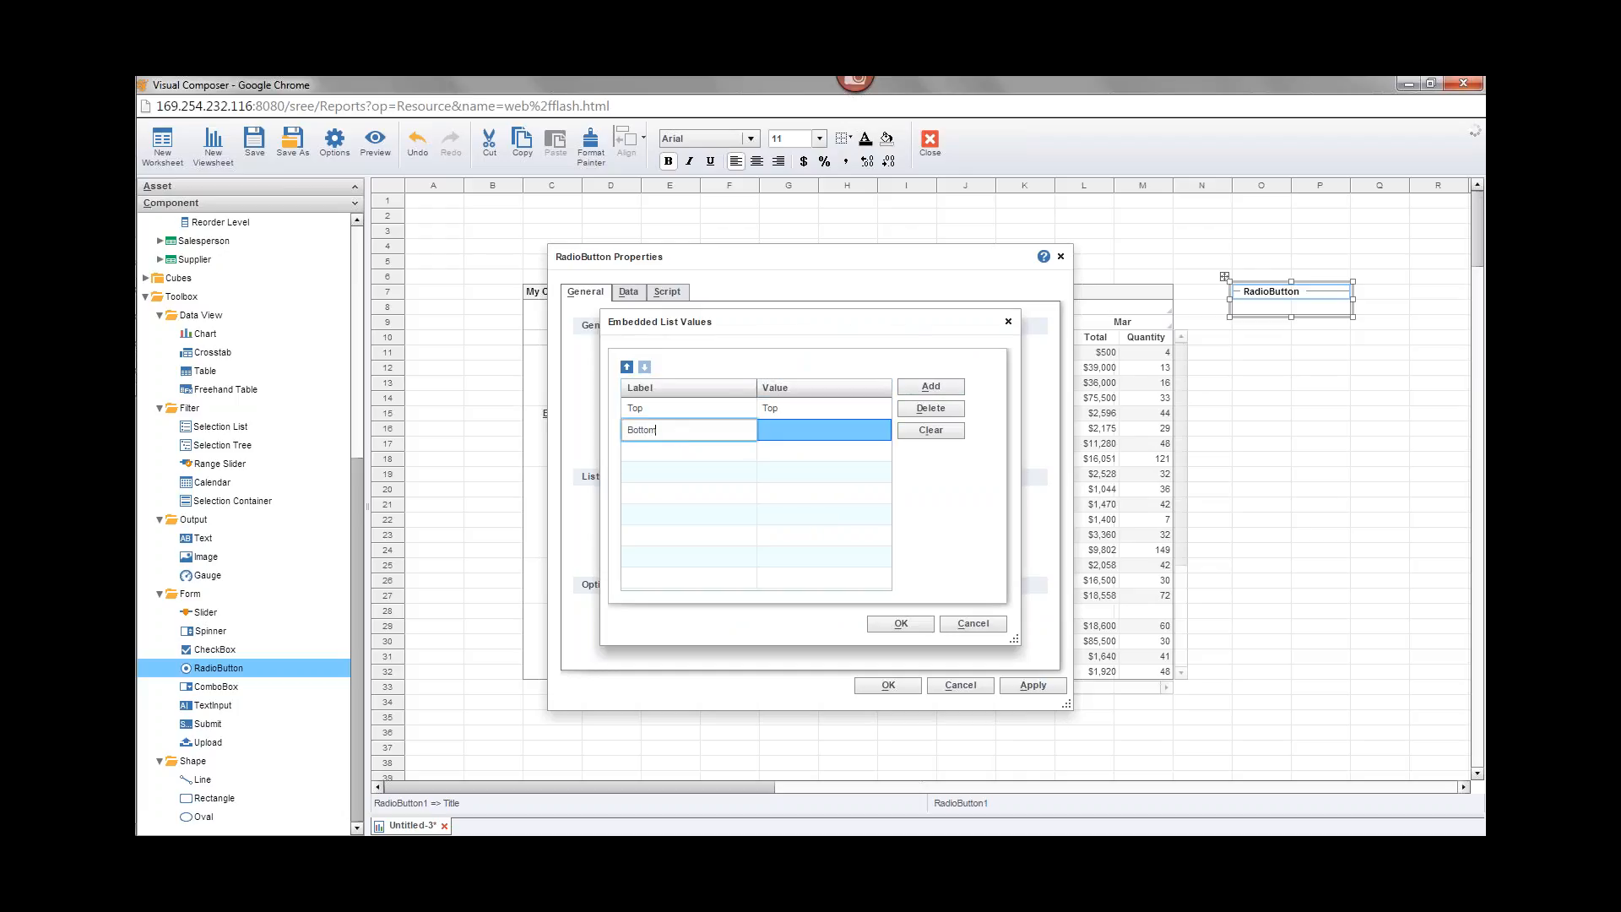
click(783, 432)
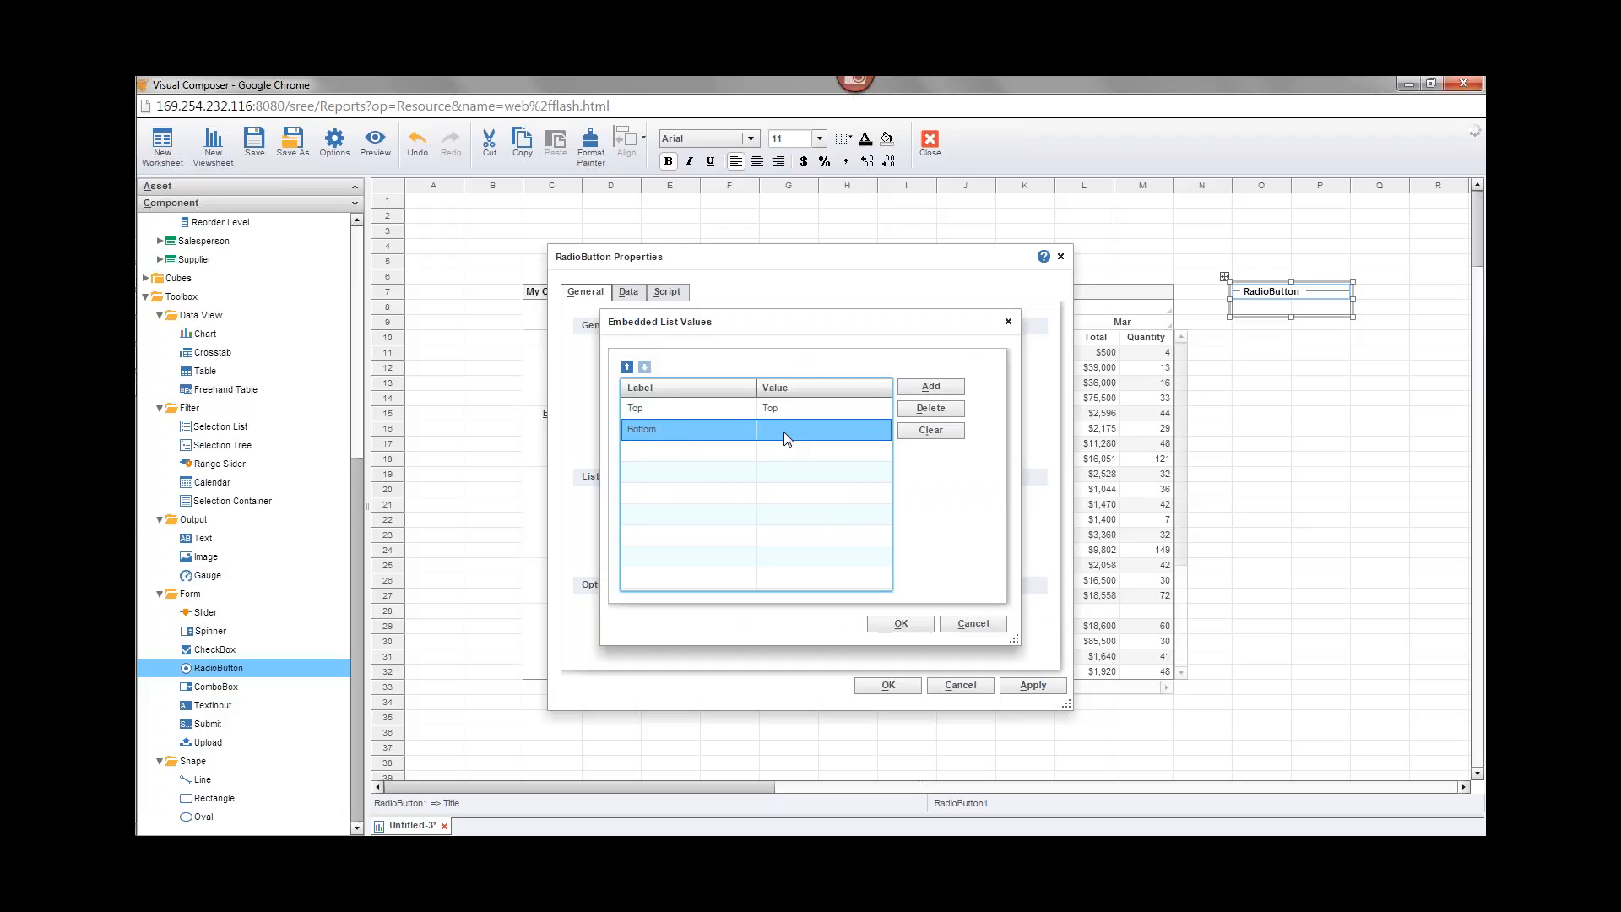
click(783, 432)
text(Bottom)
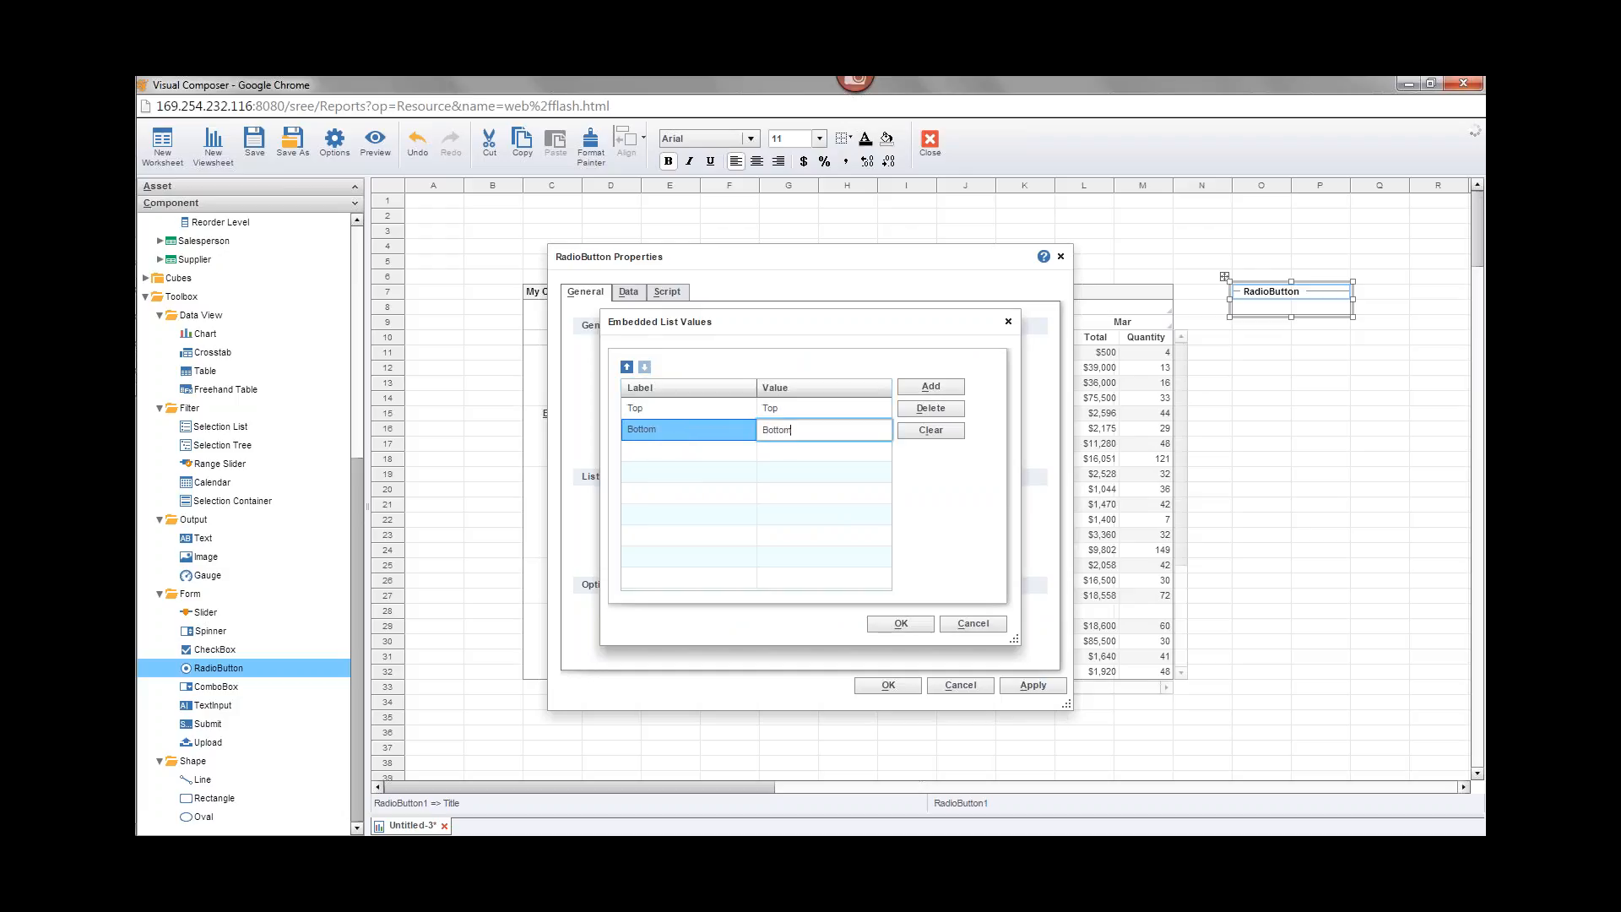
click(900, 623)
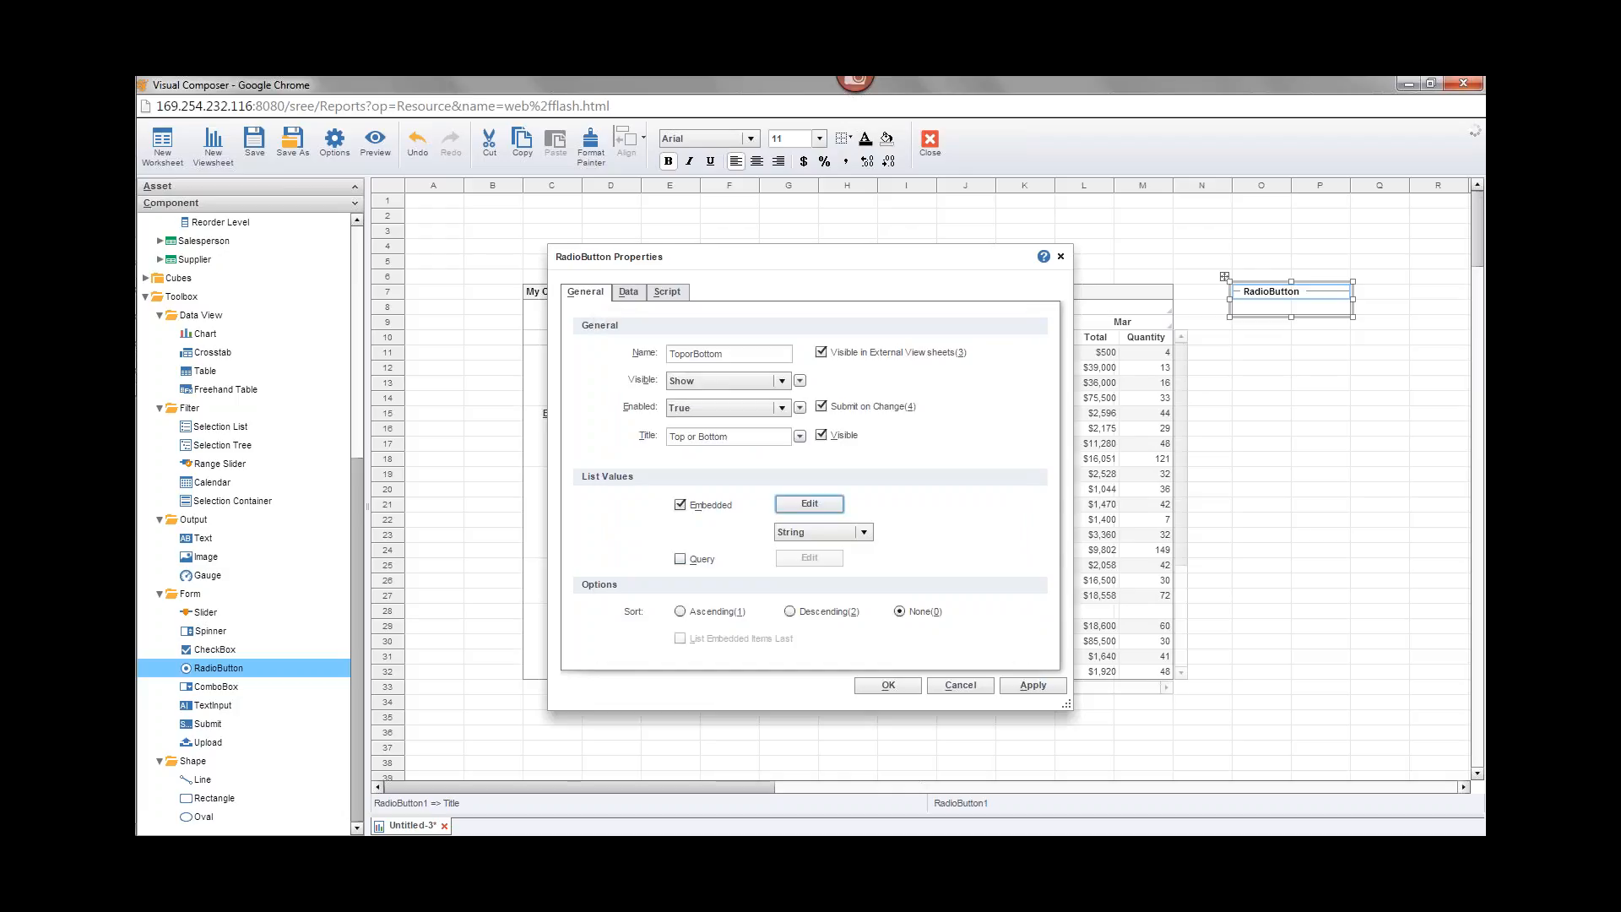
click(904, 688)
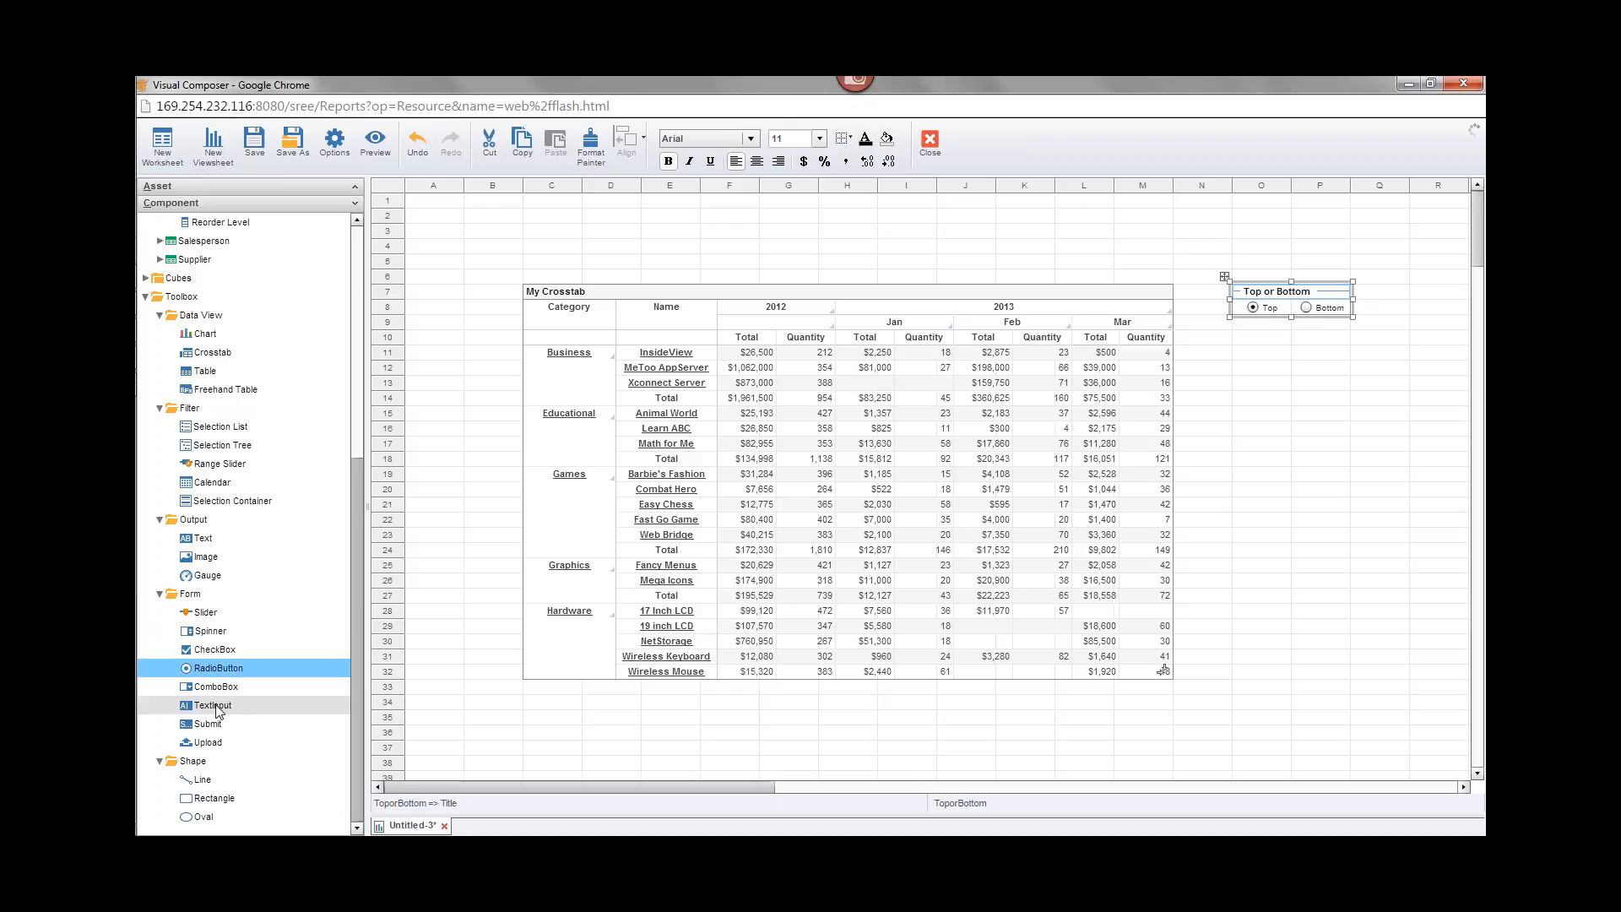
Step: Place a Spinner form component directly below the Top or Bottom radio button and select it
drag(224, 635, 1278, 336)
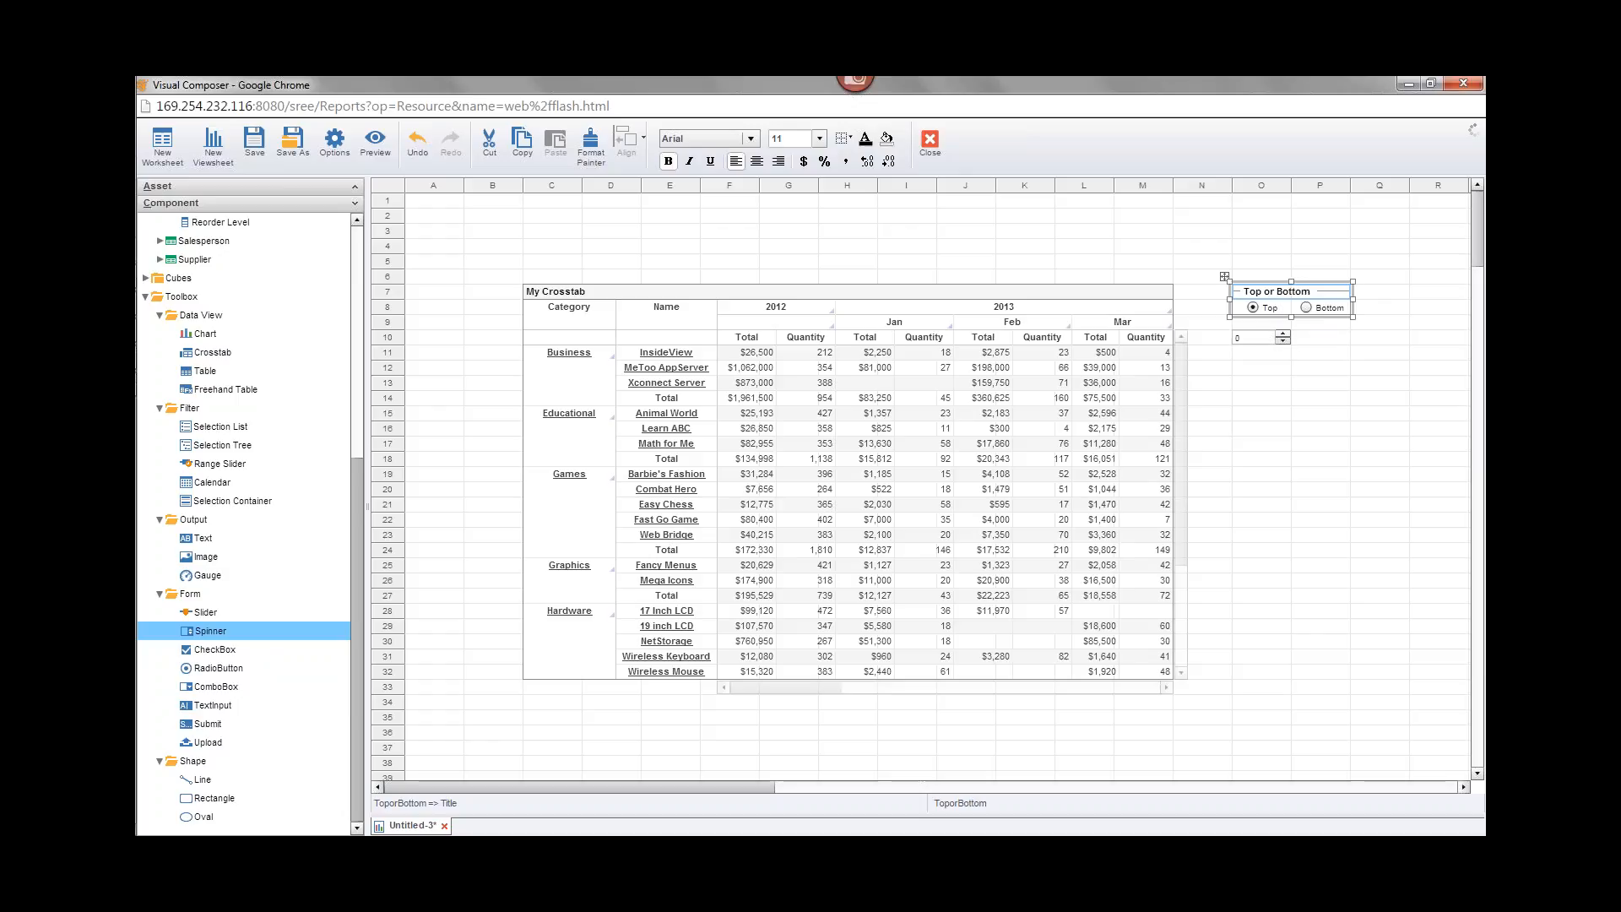
click(1275, 340)
right_click(1270, 339)
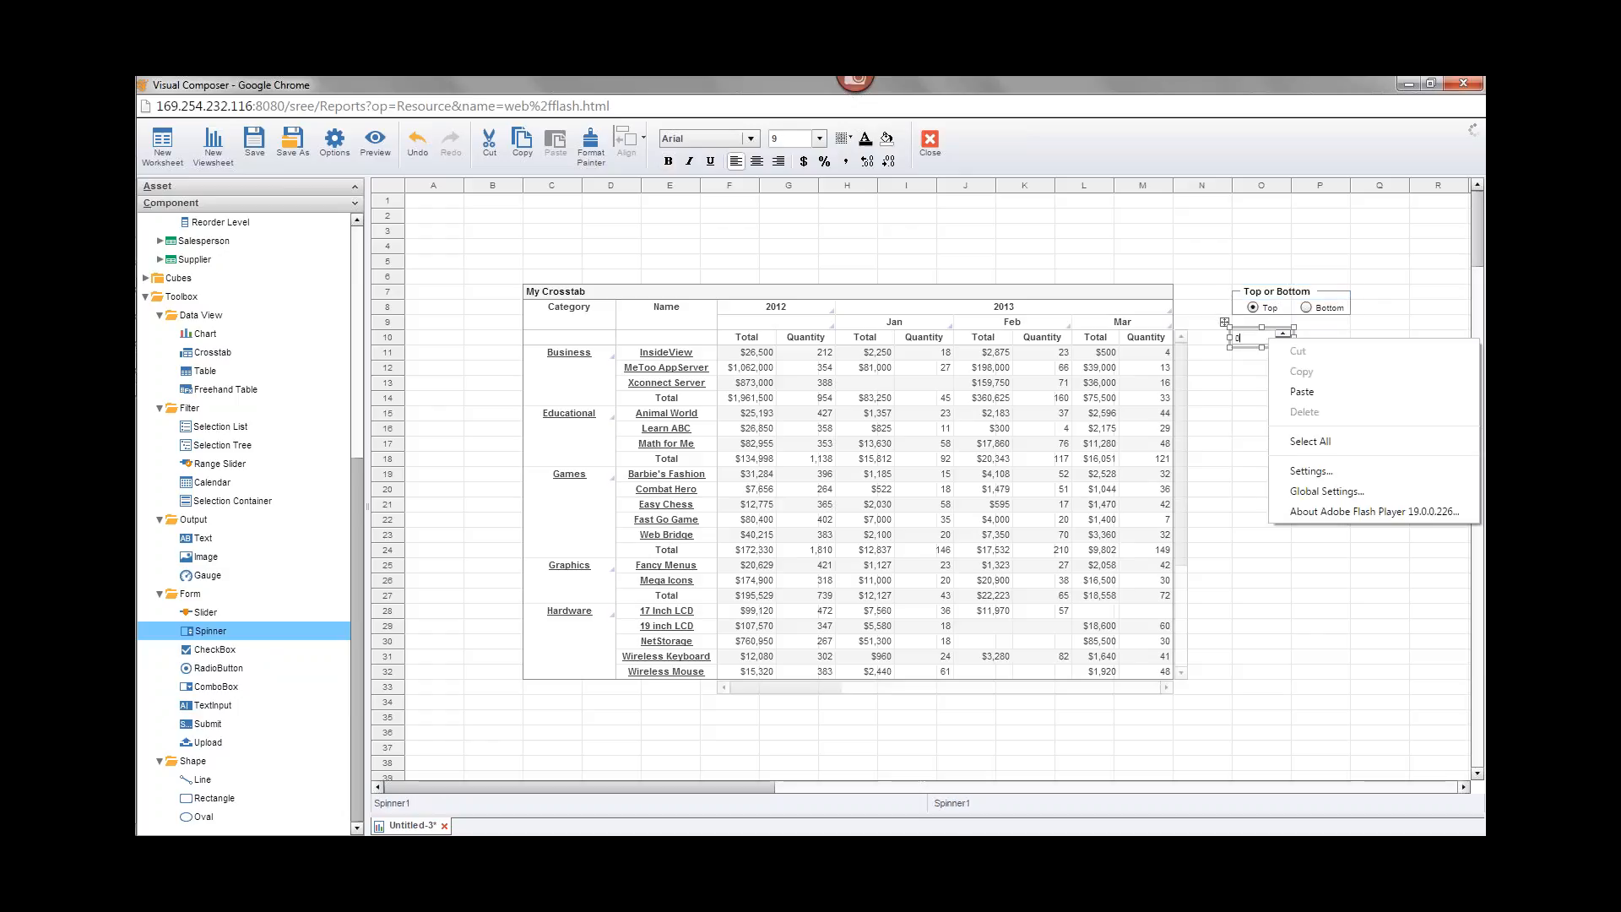
click(1256, 381)
right_click(1266, 337)
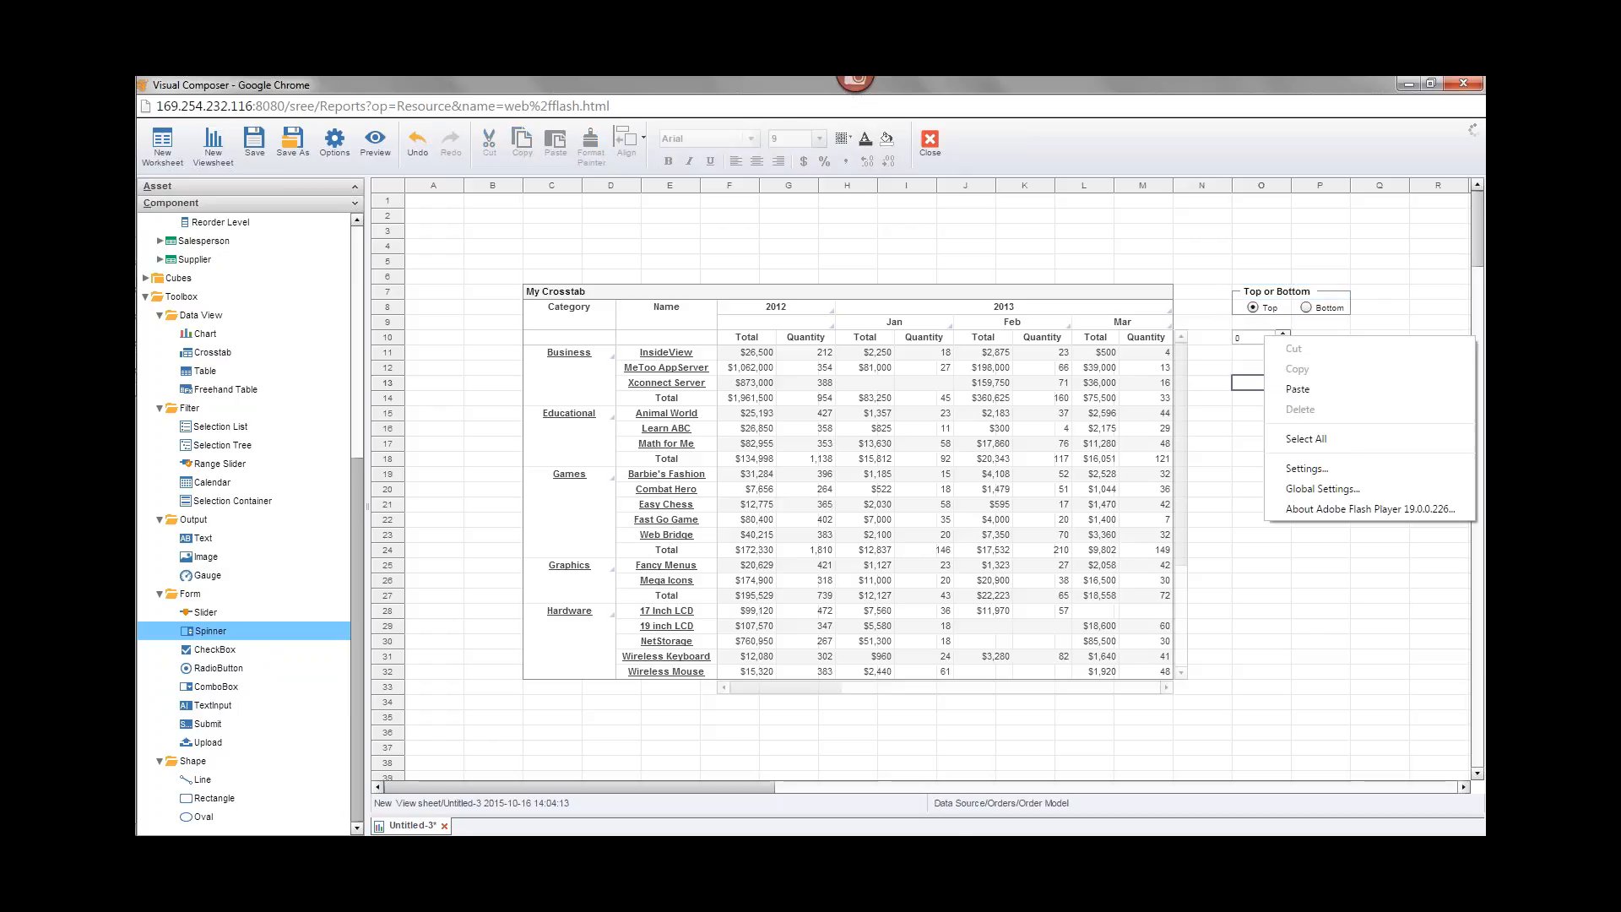
click(1233, 373)
click(1270, 338)
right_click(1274, 338)
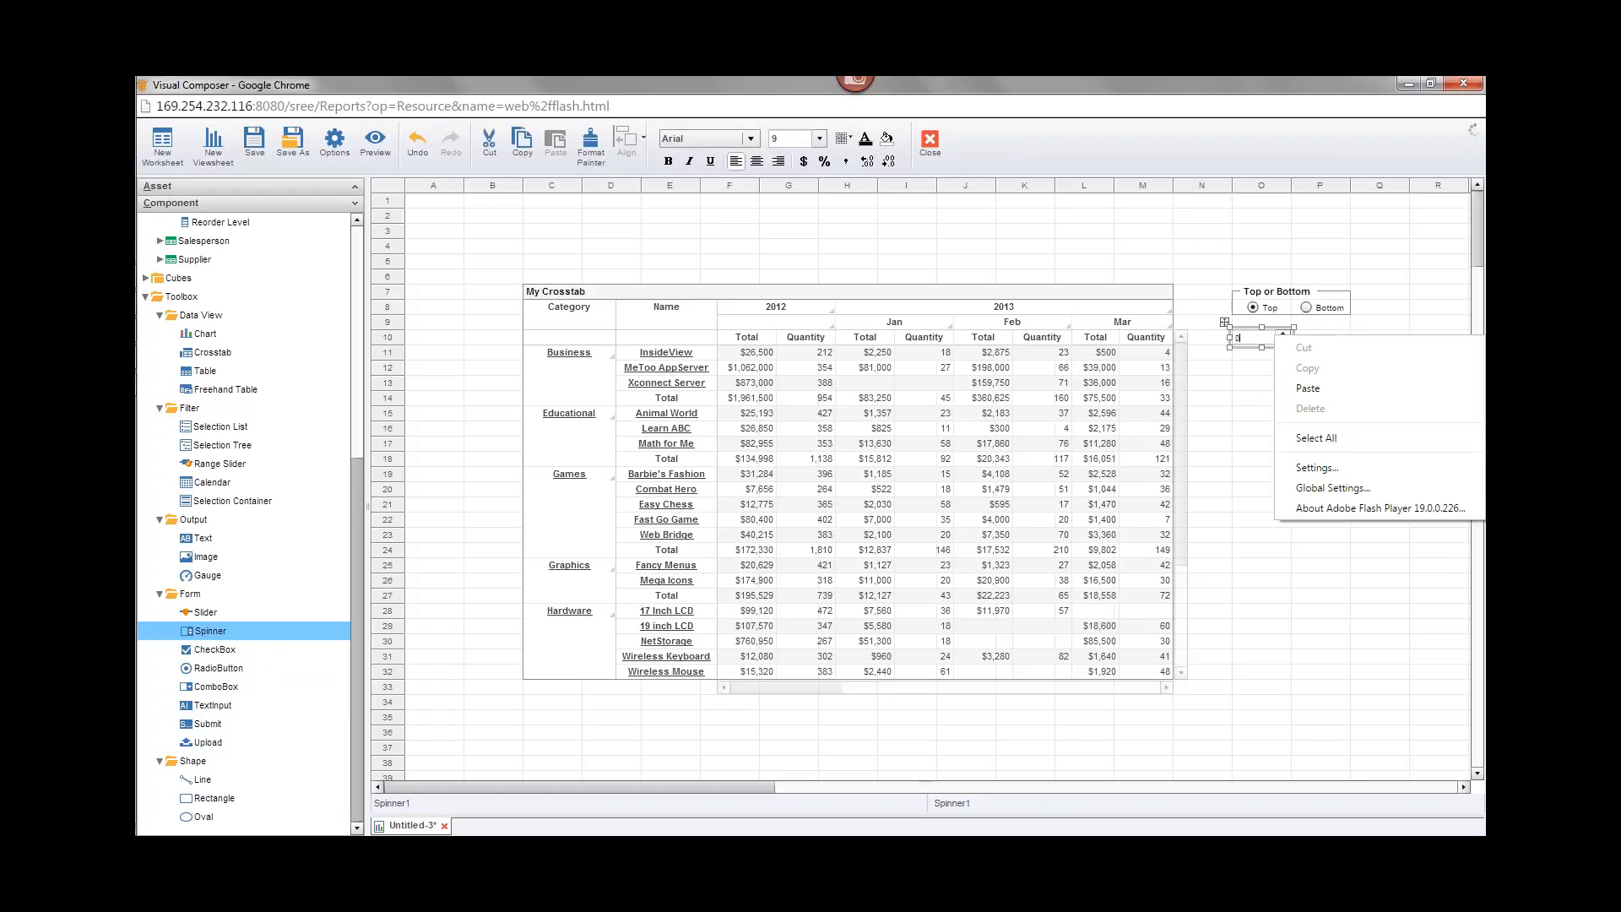
click(1257, 381)
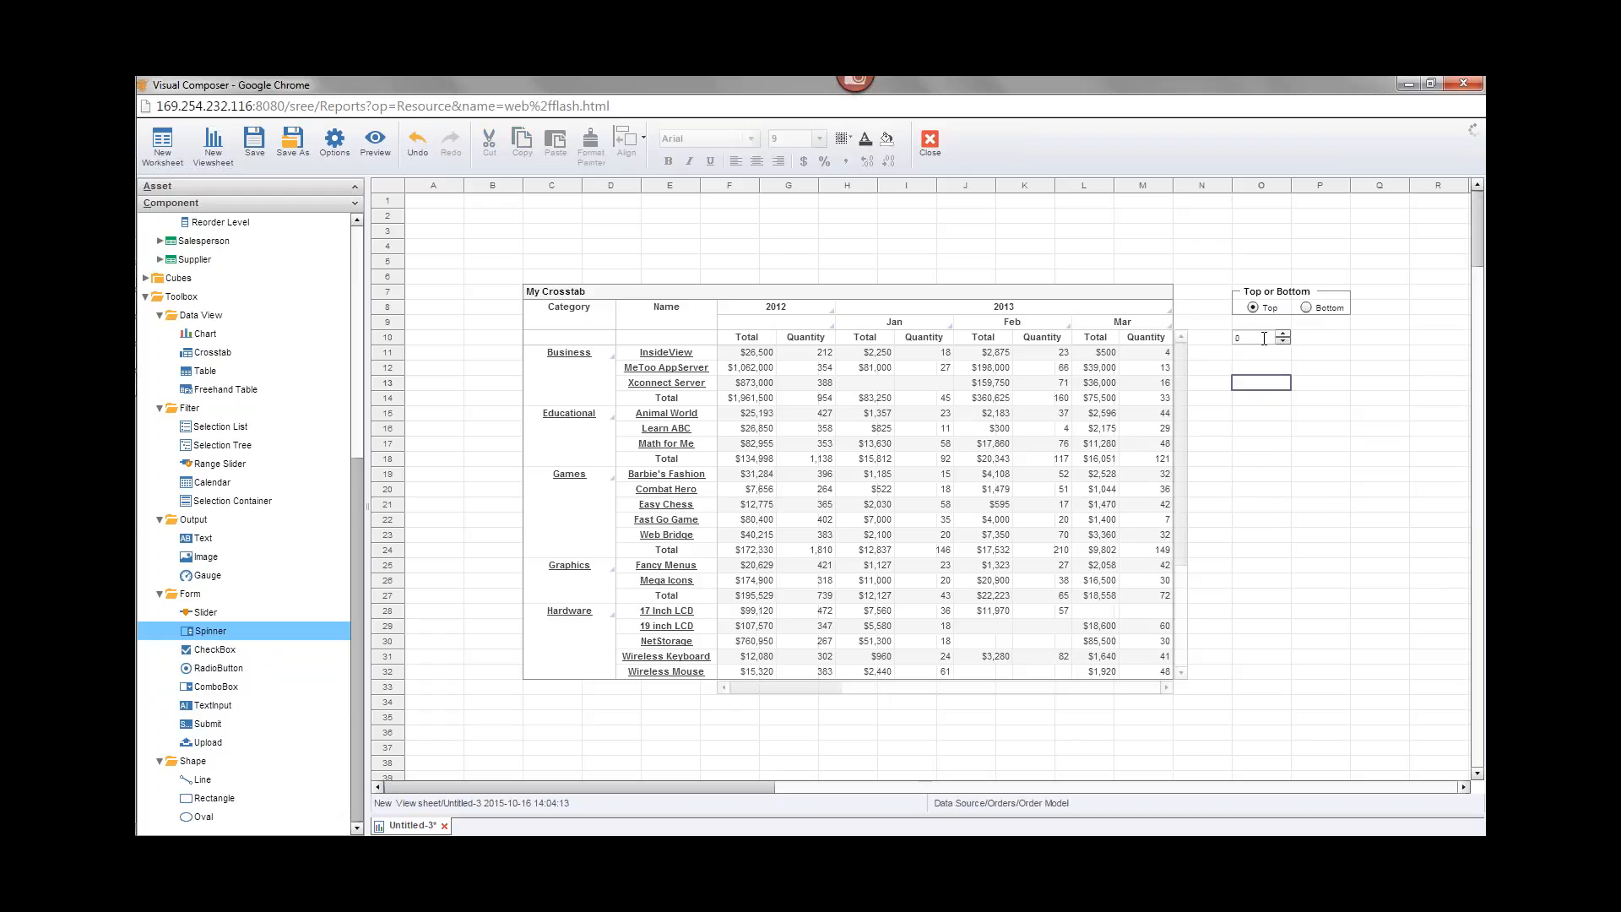
Step: In the spinner's properties, set its name to NumberGroups and its maximum to 7, and accept them
click(1267, 338)
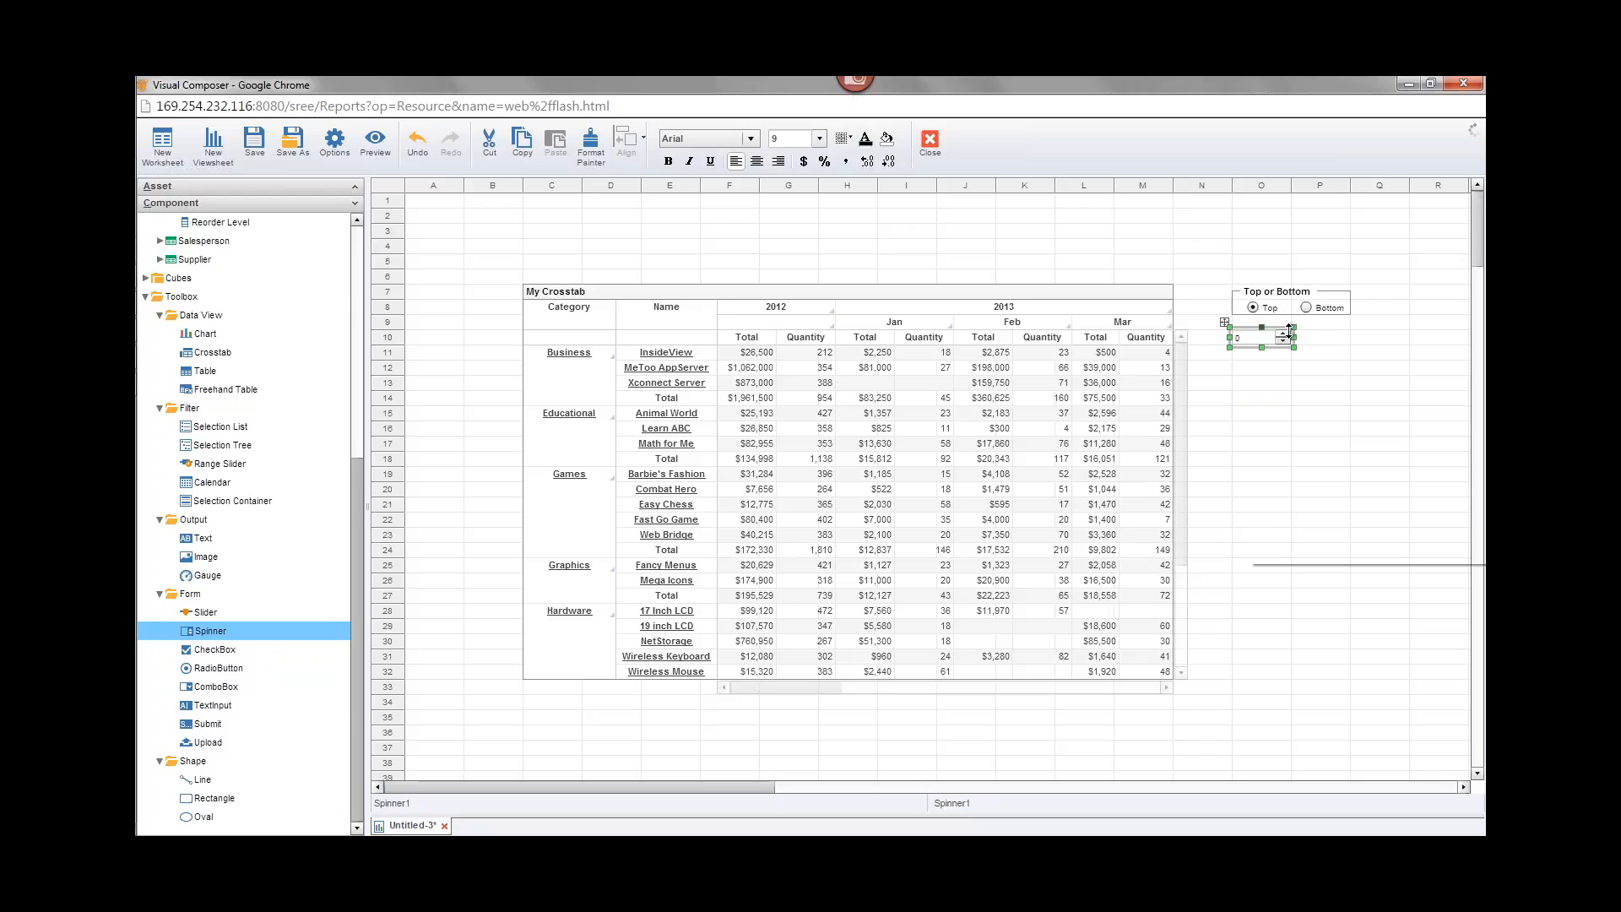
right_click(1290, 336)
click(1291, 351)
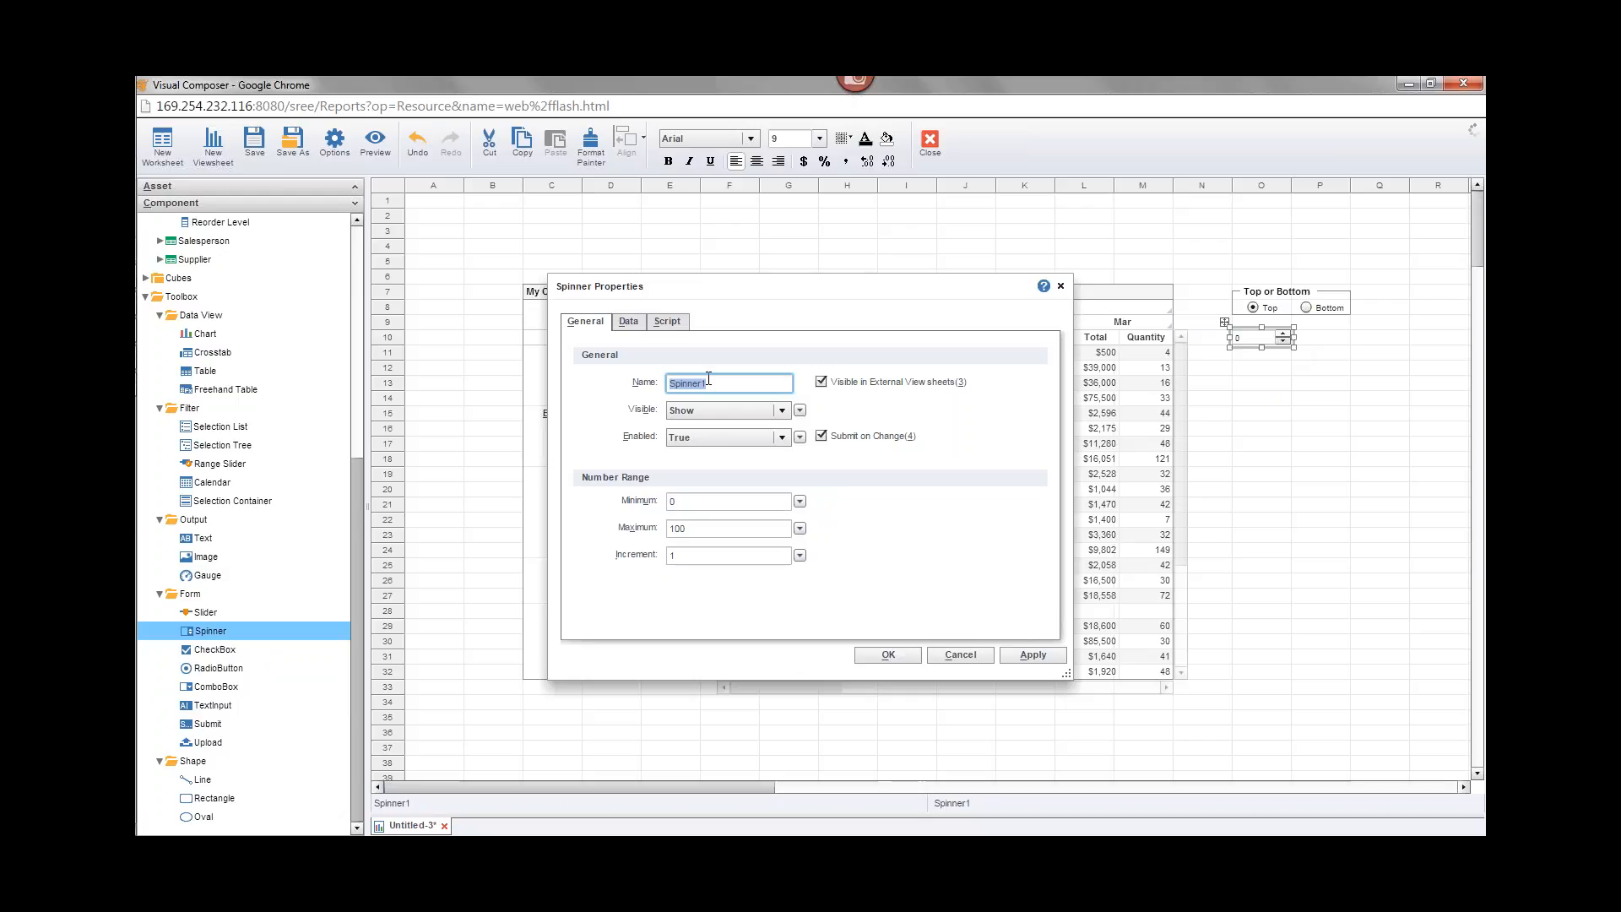
text(NumberGroups)
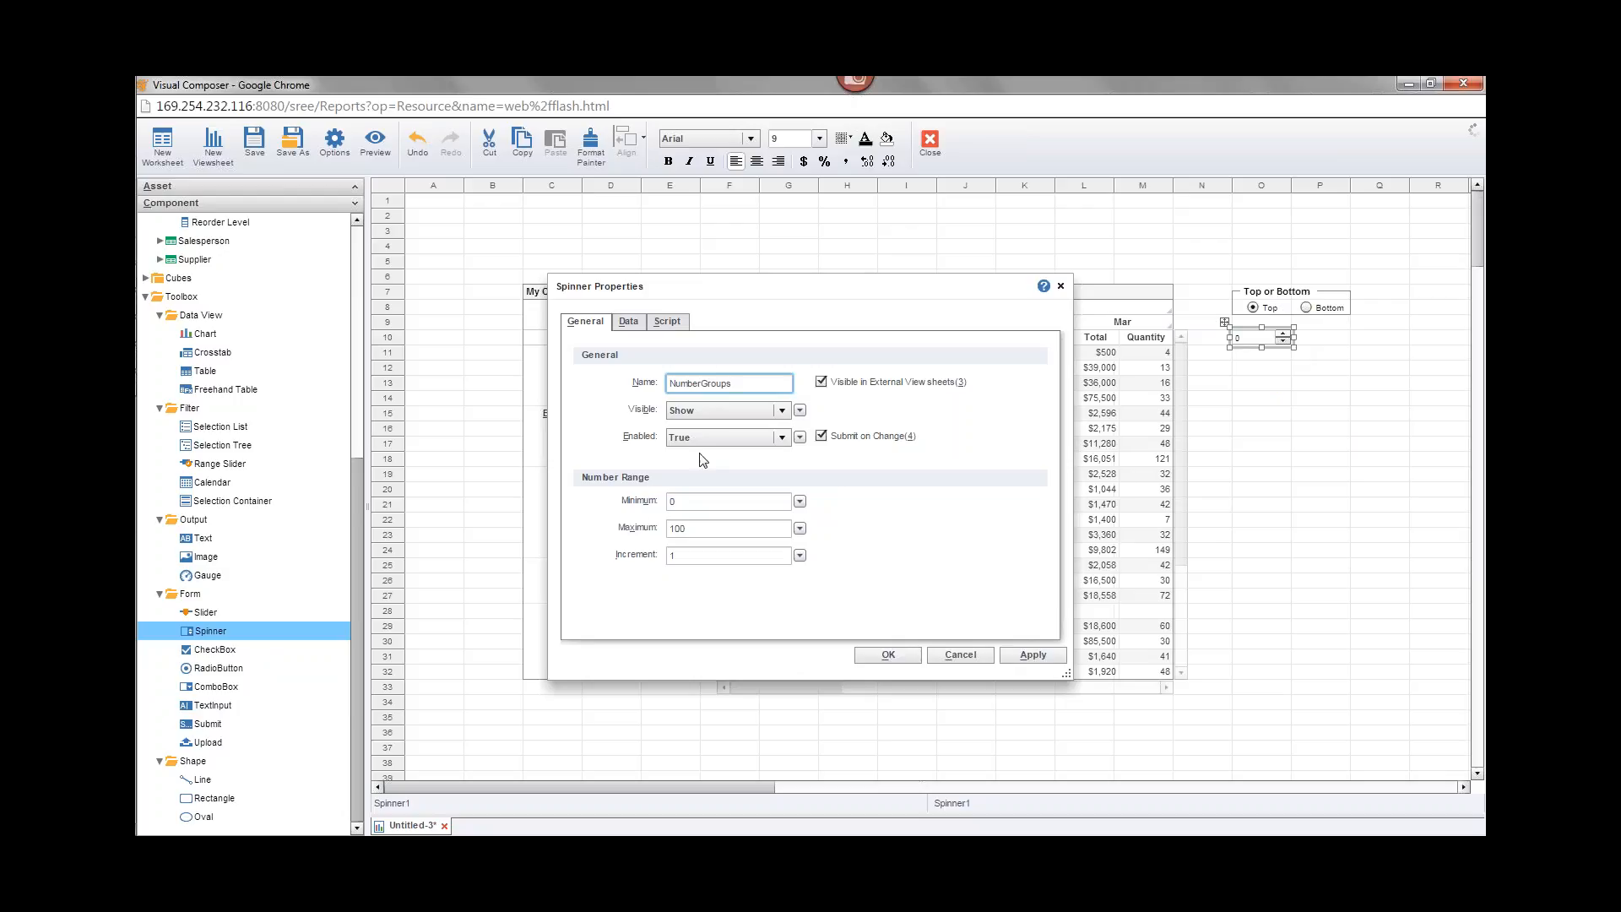
double_click(676, 532)
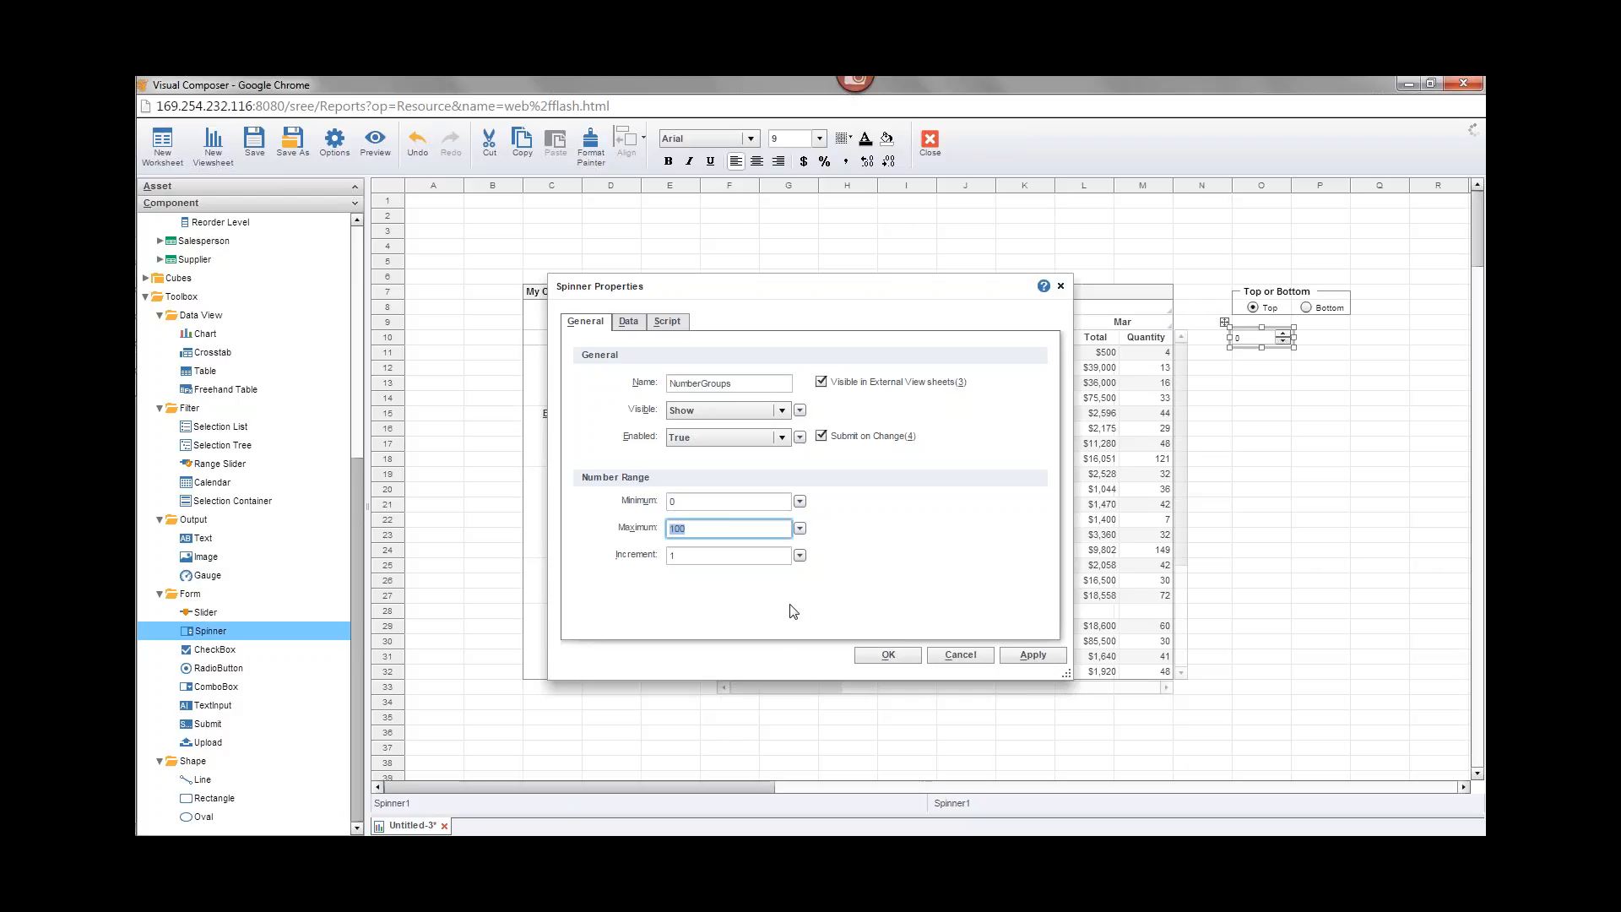
text(7)
click(898, 657)
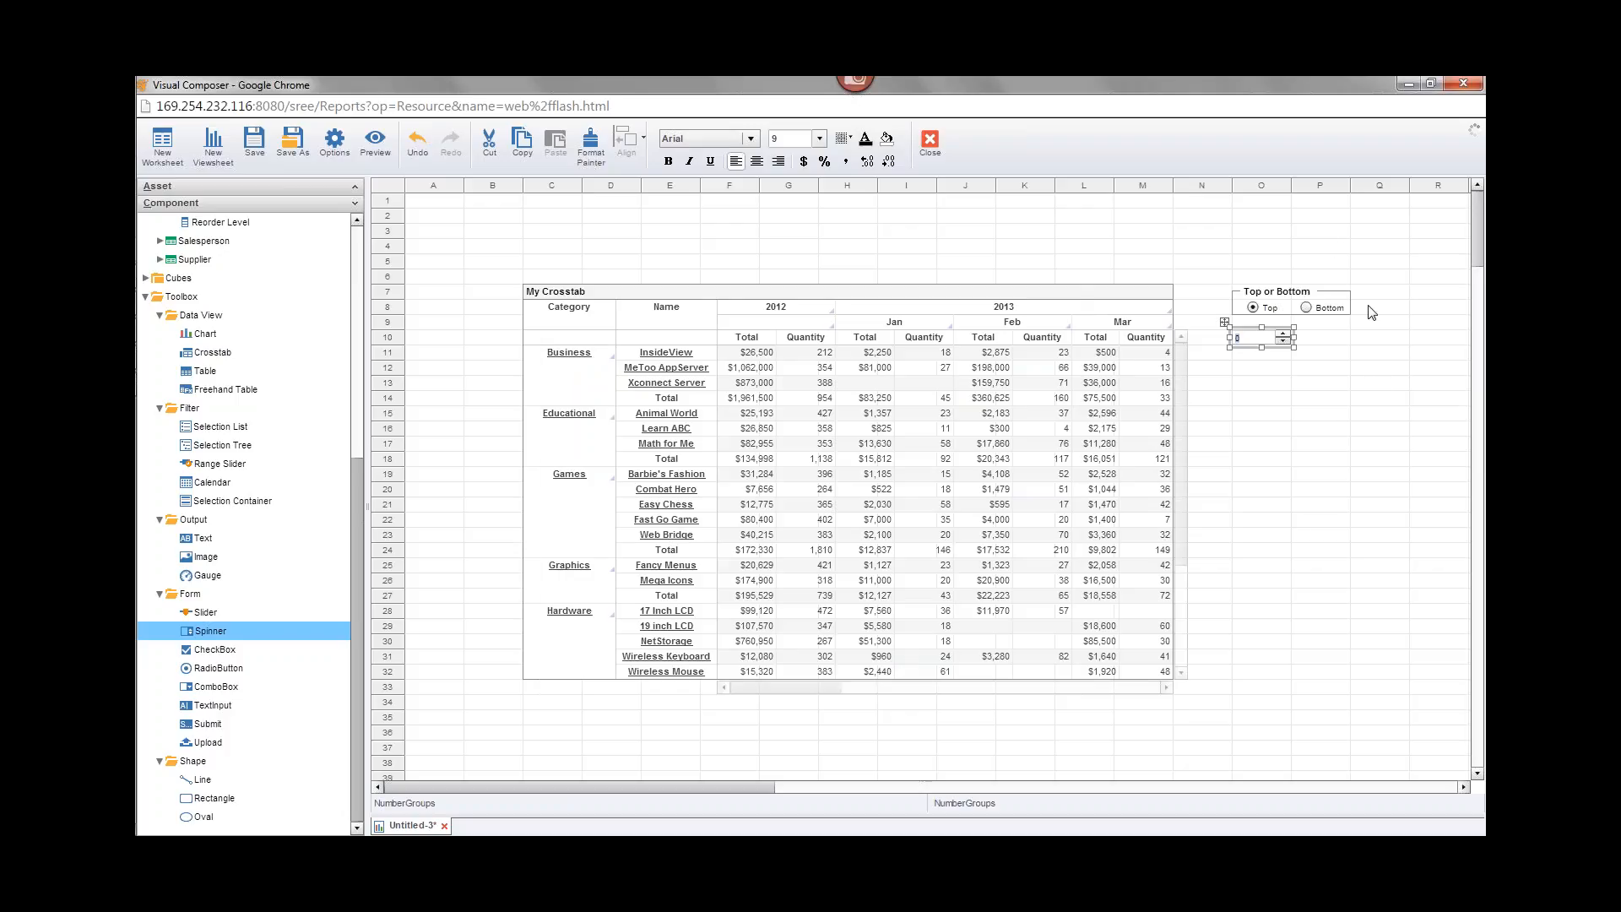
click(1332, 243)
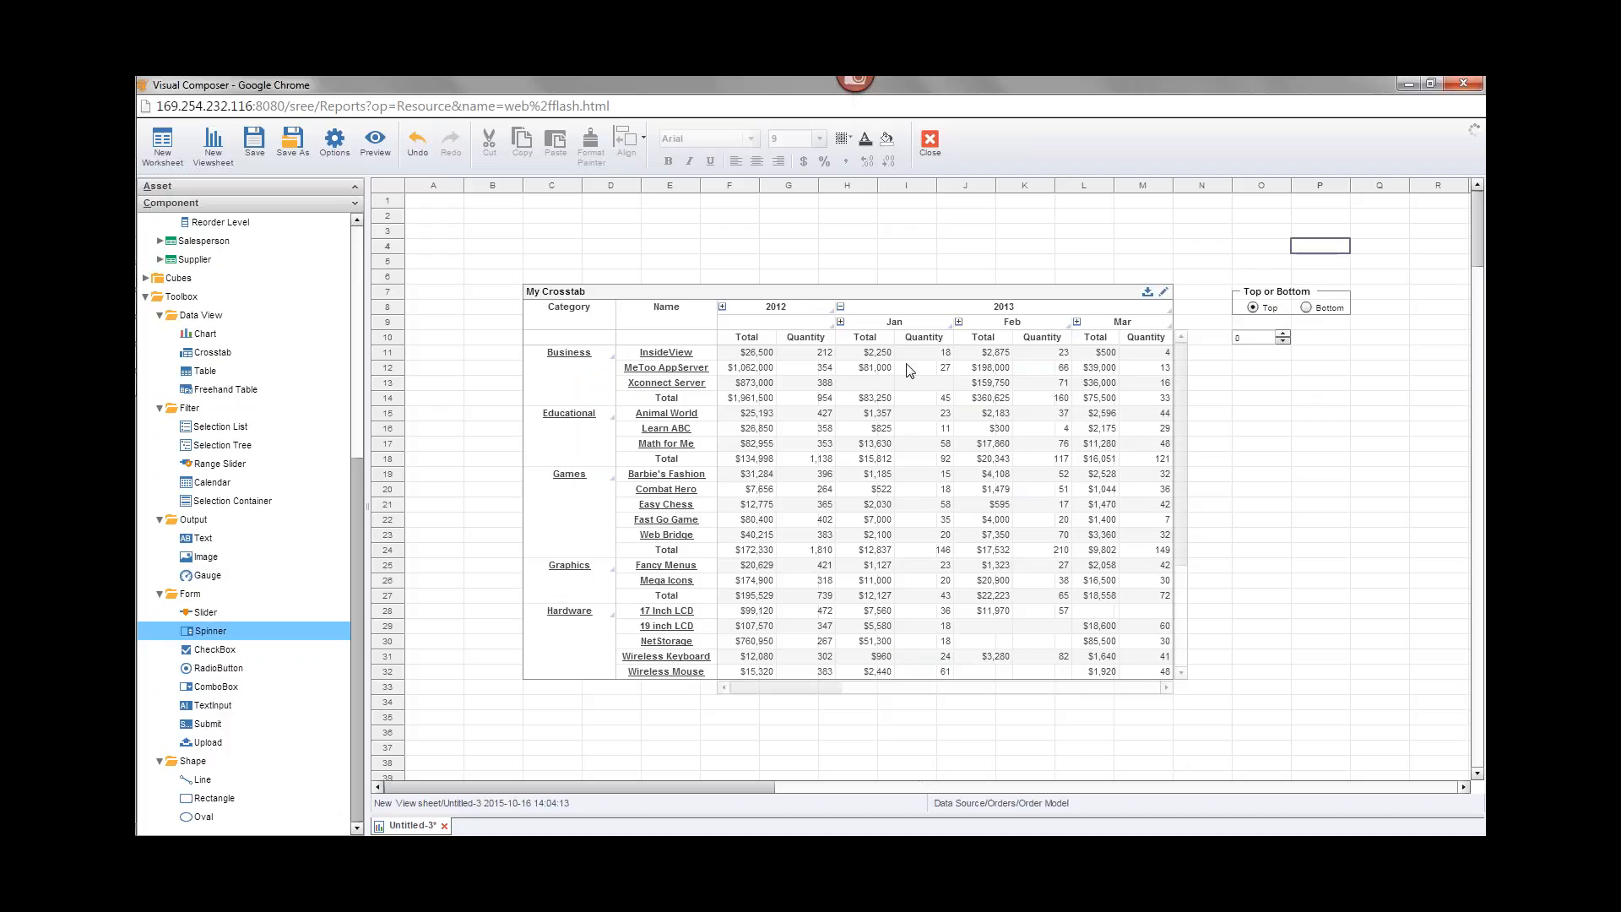
Step: Edit the crosstab and make the Product:Category ranking type a variable driven by $(ToporBottom)
mouse_move(992, 466)
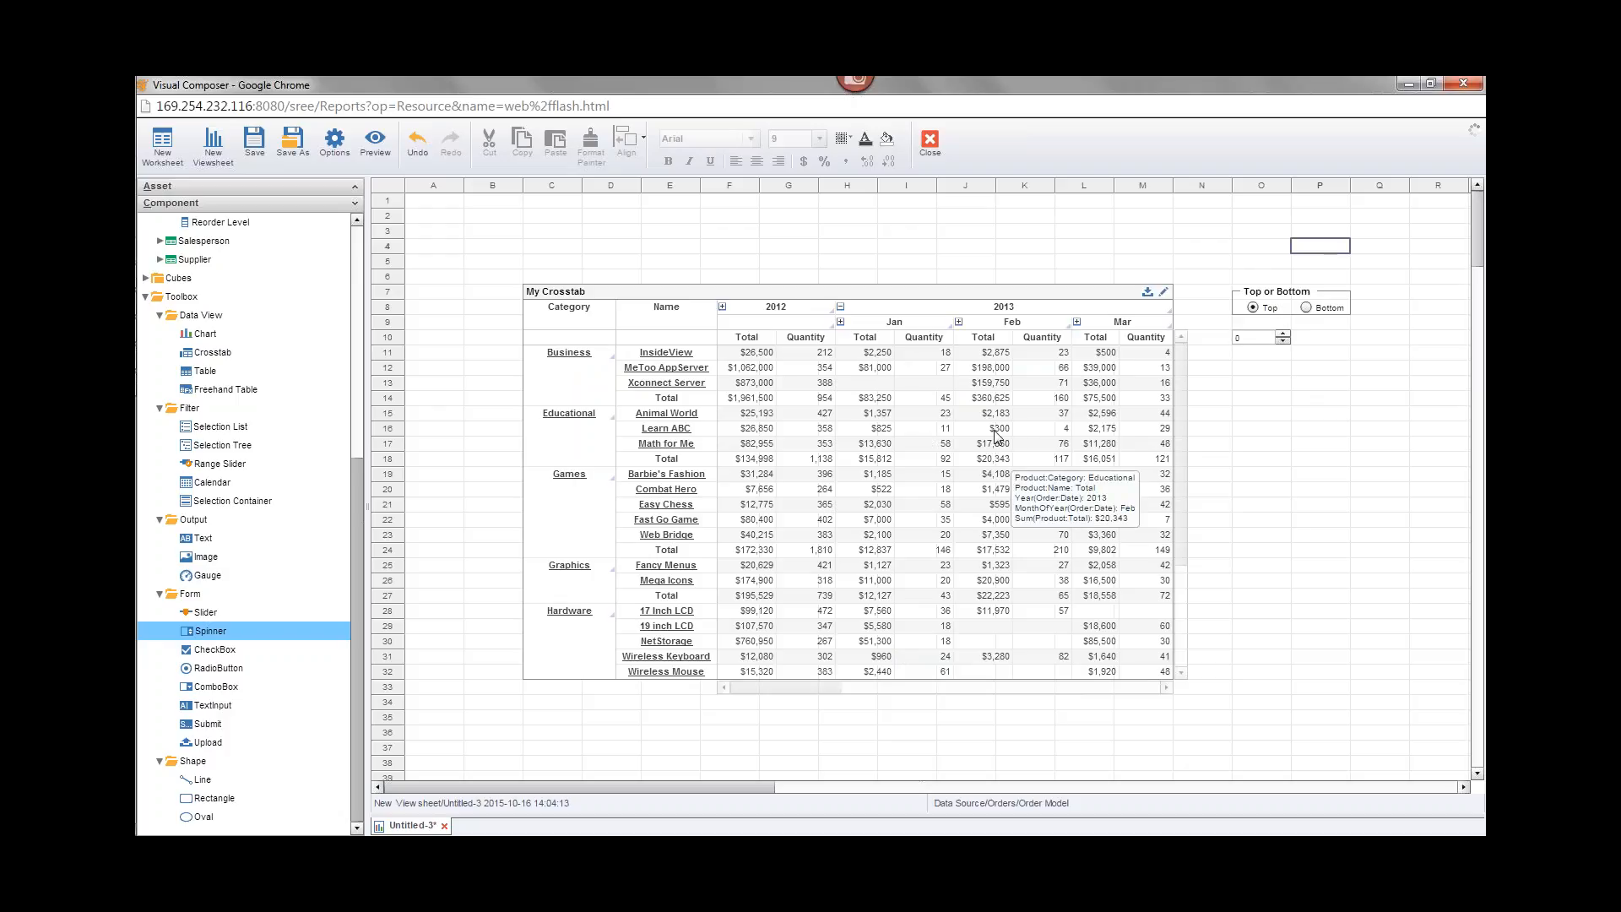
click(1164, 293)
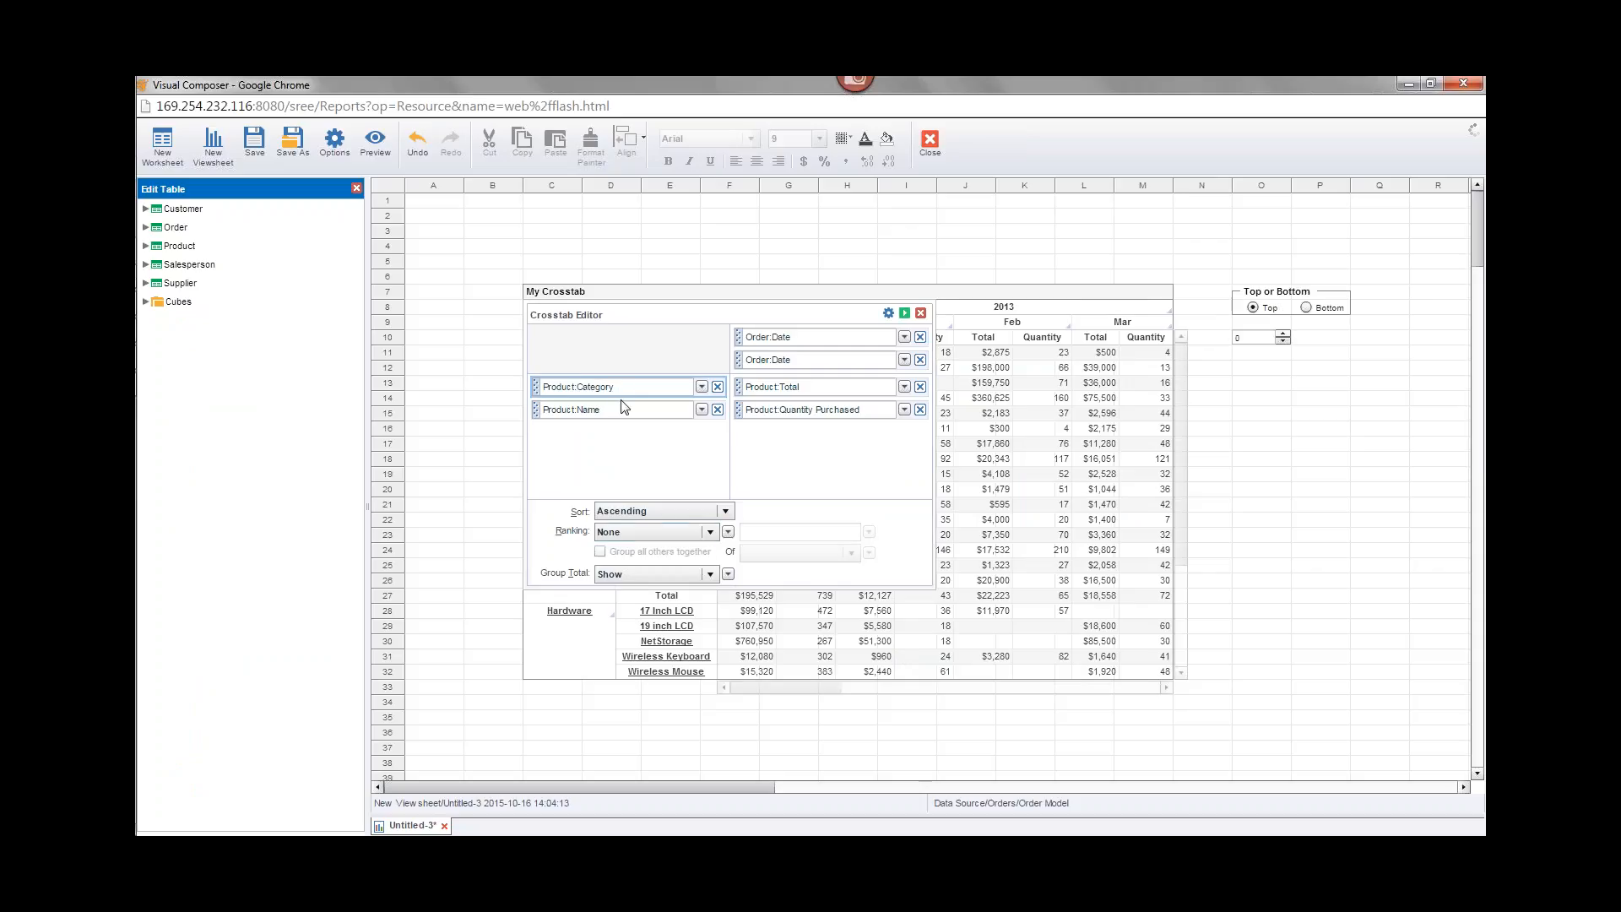
click(655, 535)
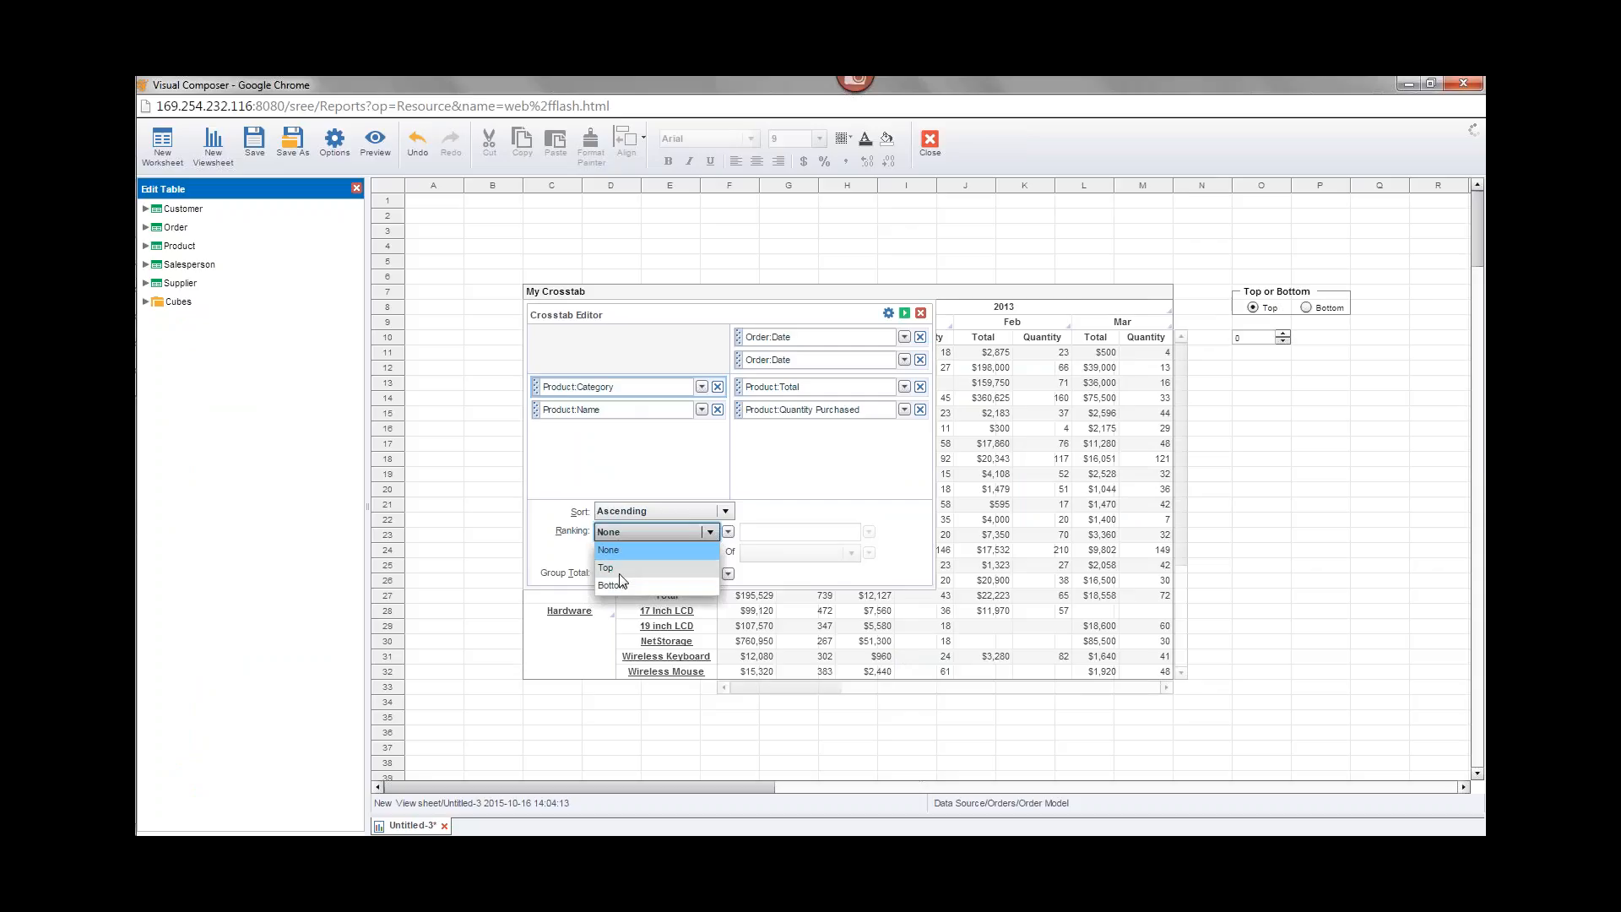
click(735, 525)
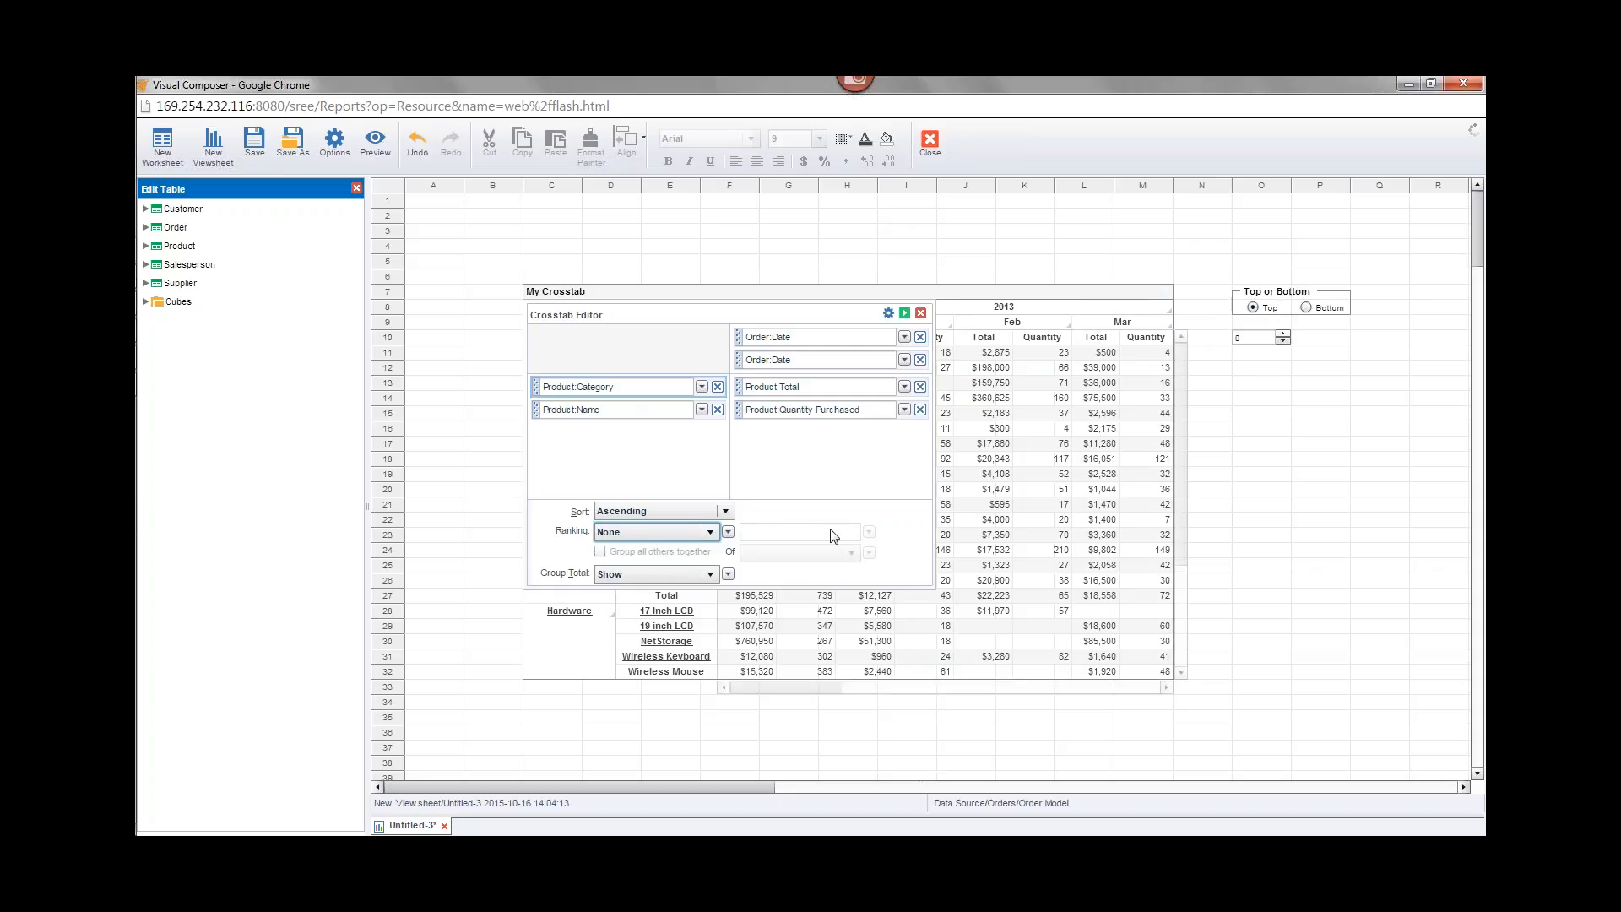
click(727, 531)
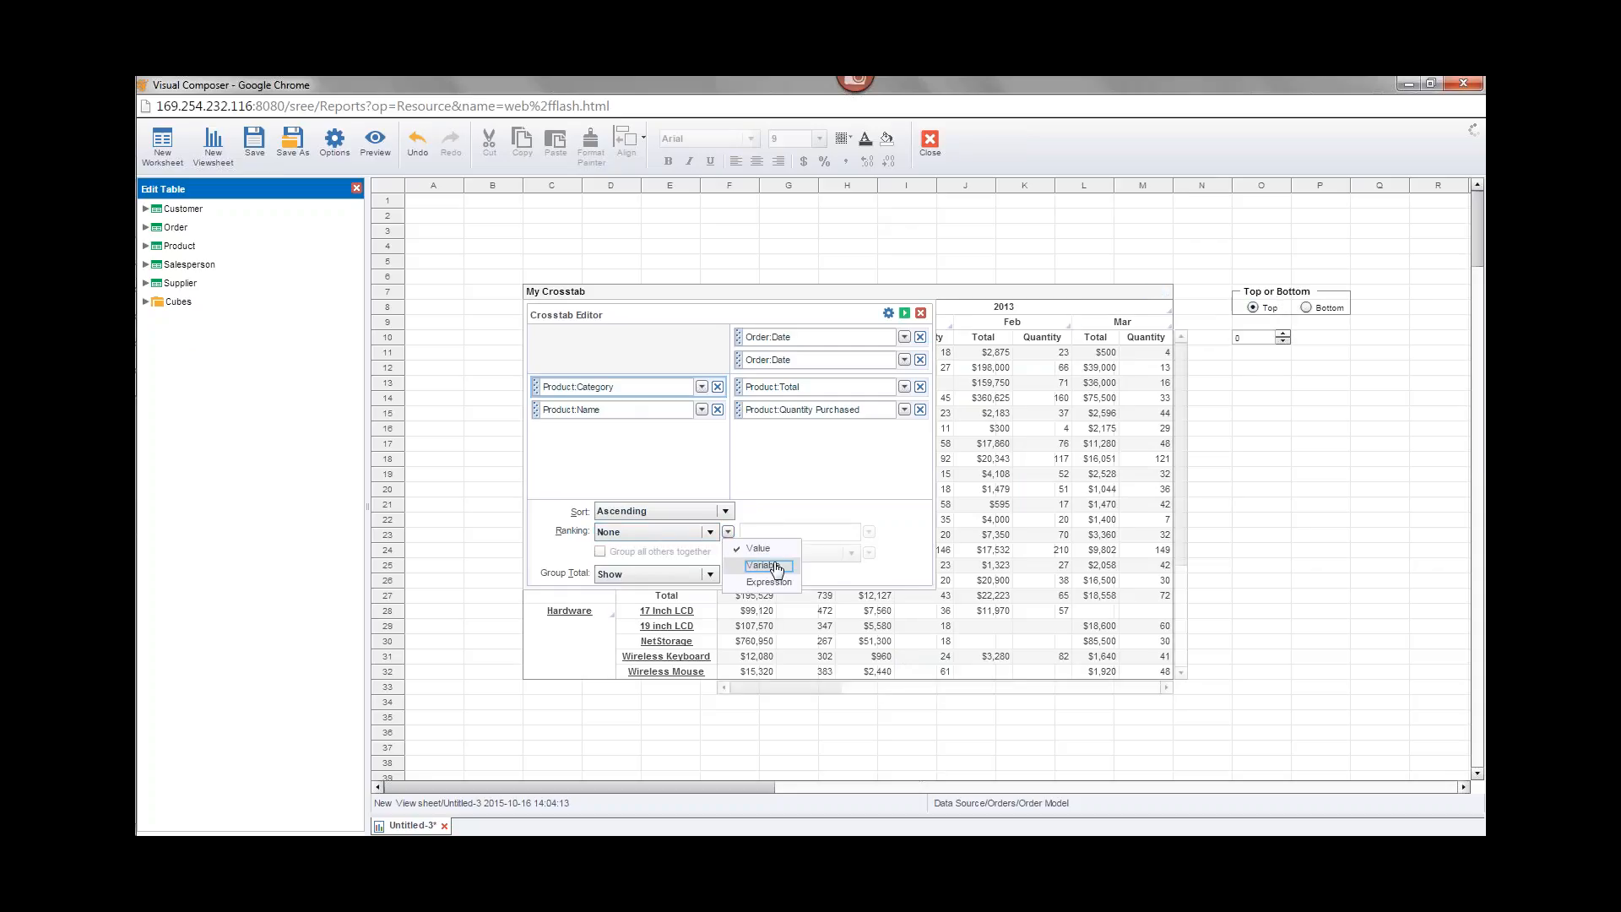
click(773, 566)
click(709, 532)
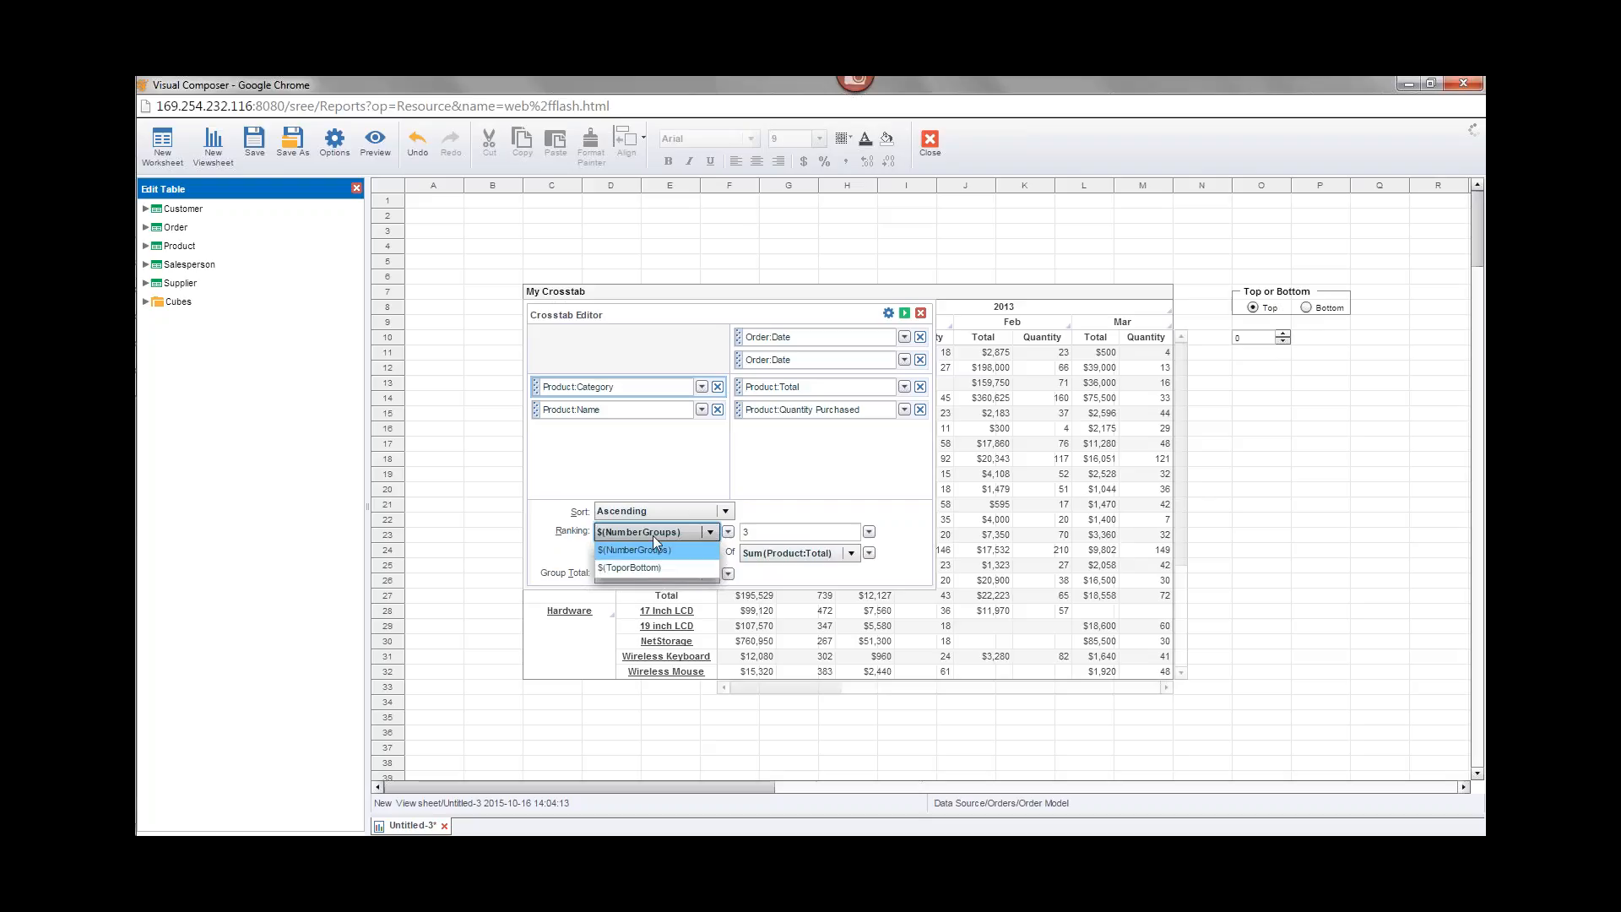
click(640, 569)
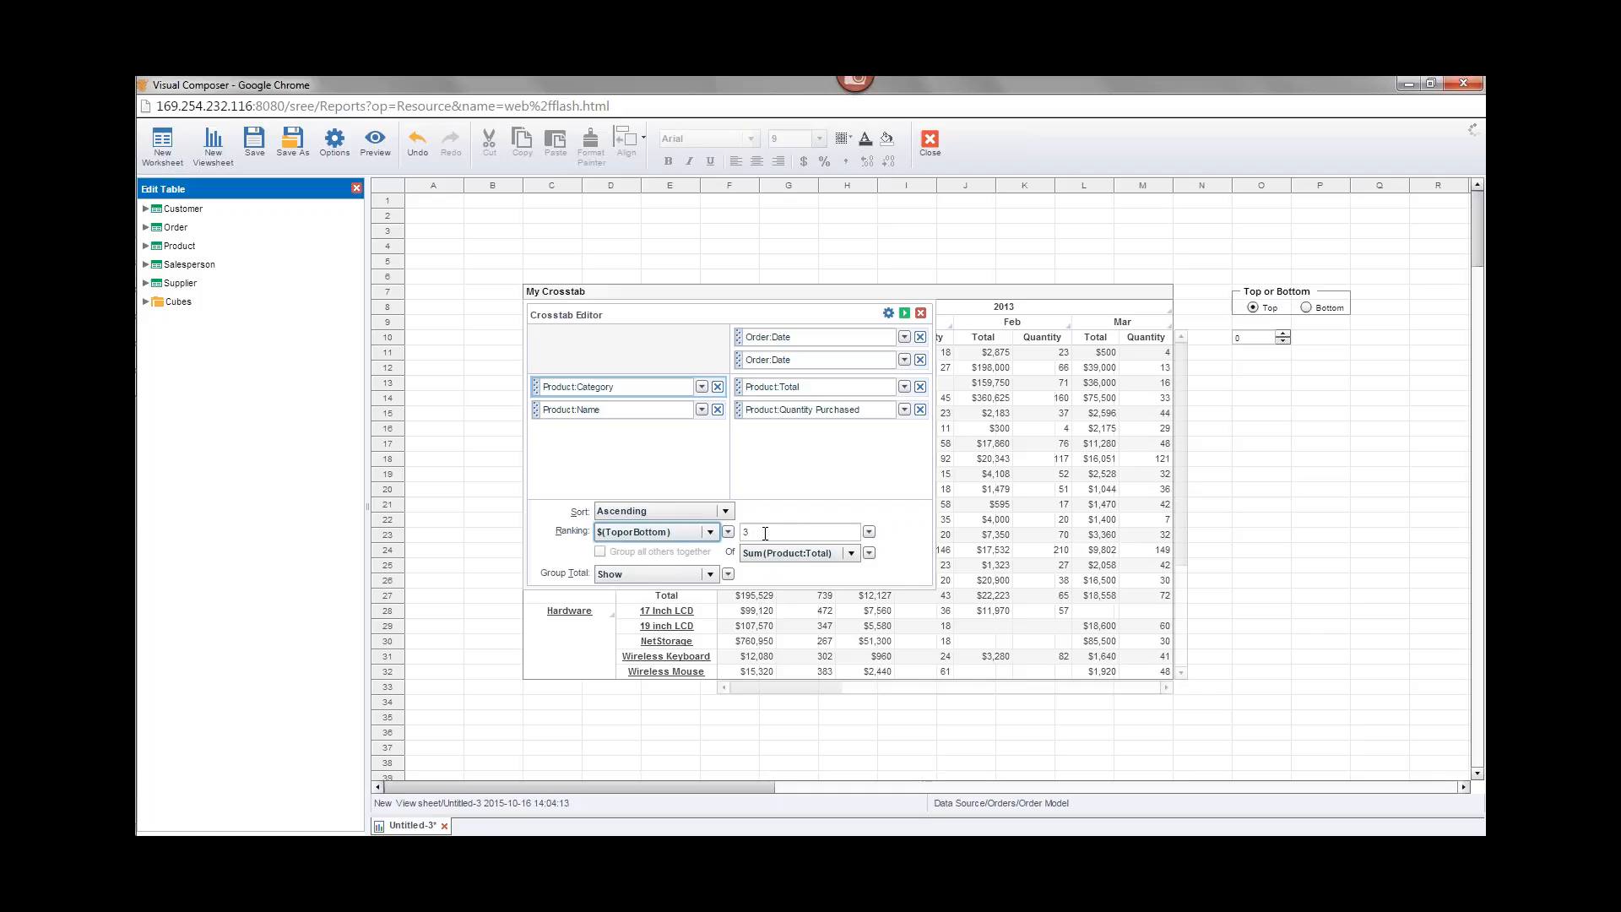
Step: Make the number of ranked Product:Category groups a variable driven by $(NumberGroups), and apply the crosstab changes
click(869, 532)
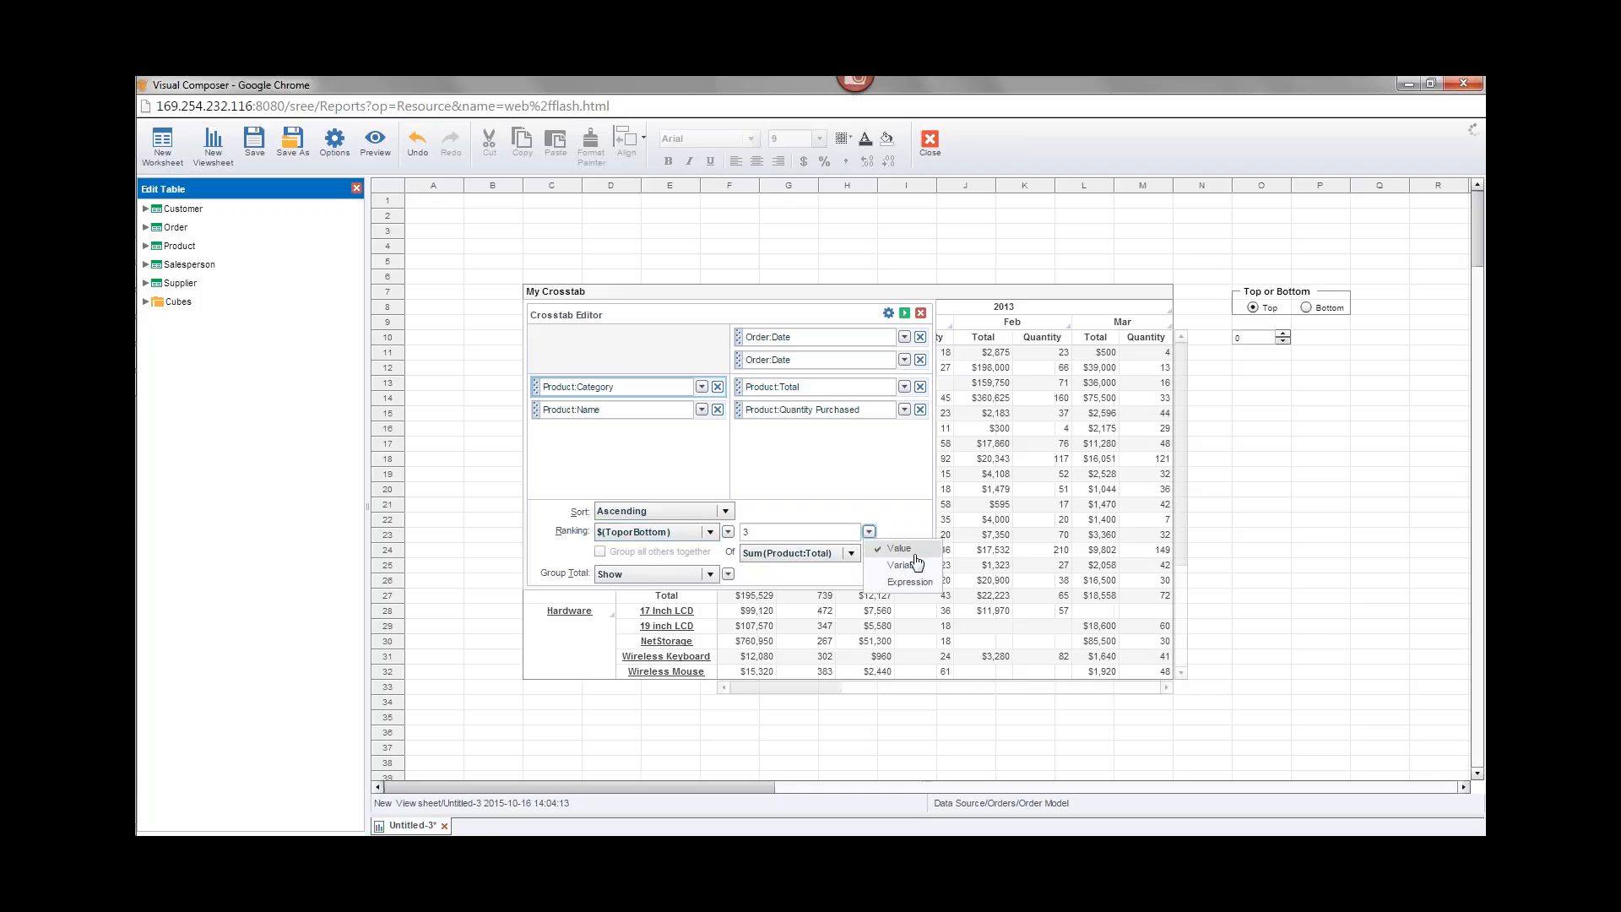
click(903, 564)
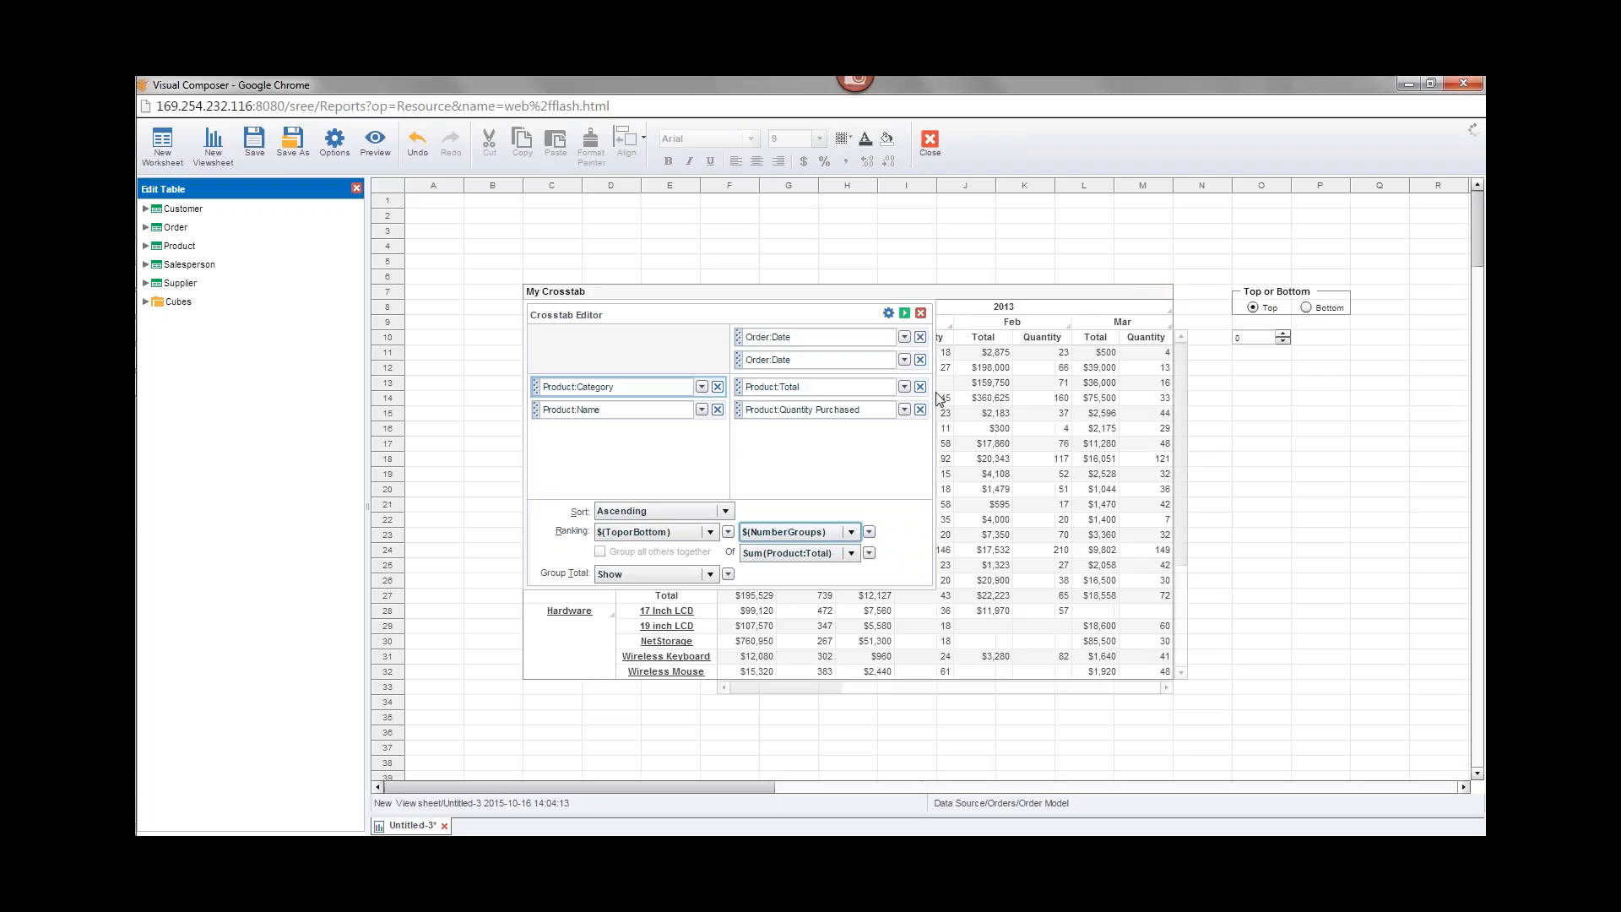
click(904, 313)
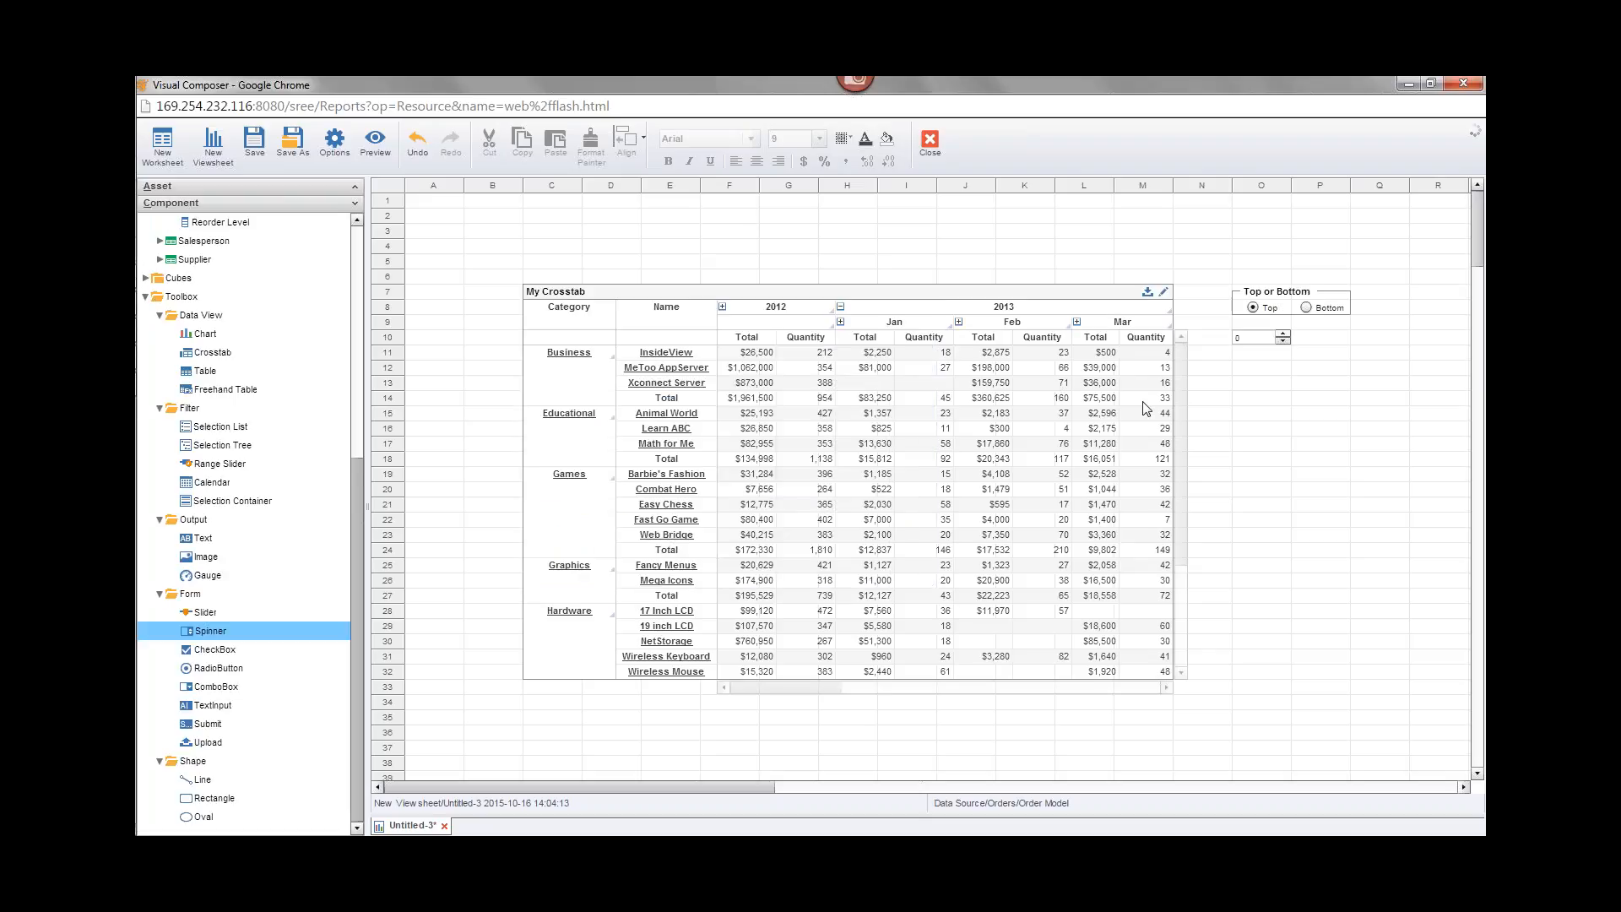
Step: Set the NumberGroups spinner's minimum to 1 in its properties and accept the change
click(1262, 338)
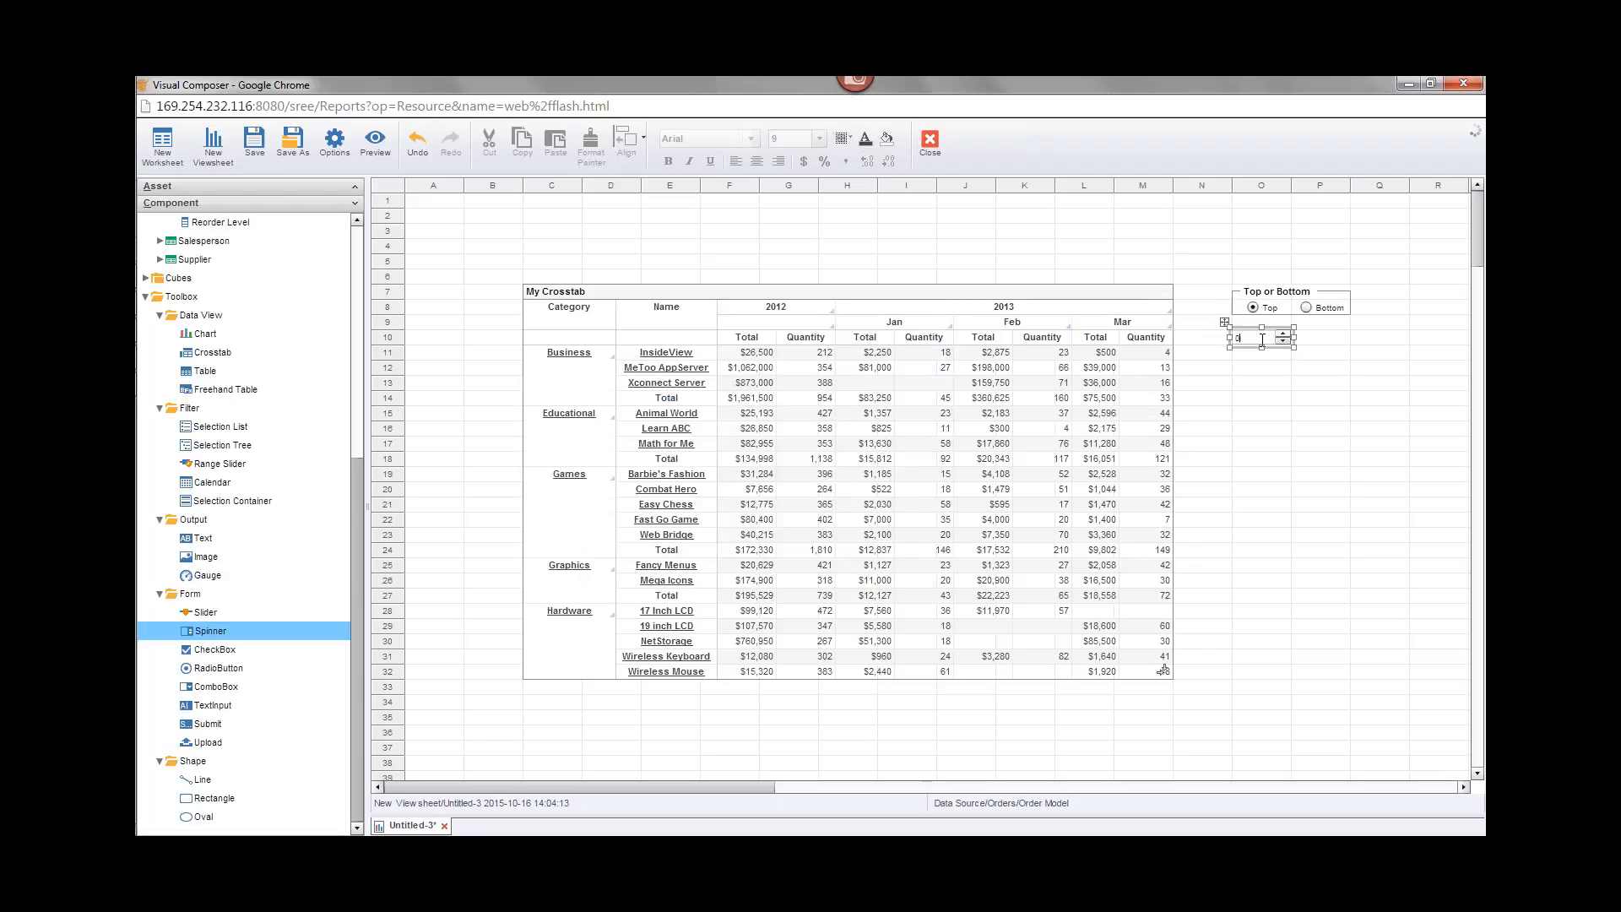
right_click(1262, 338)
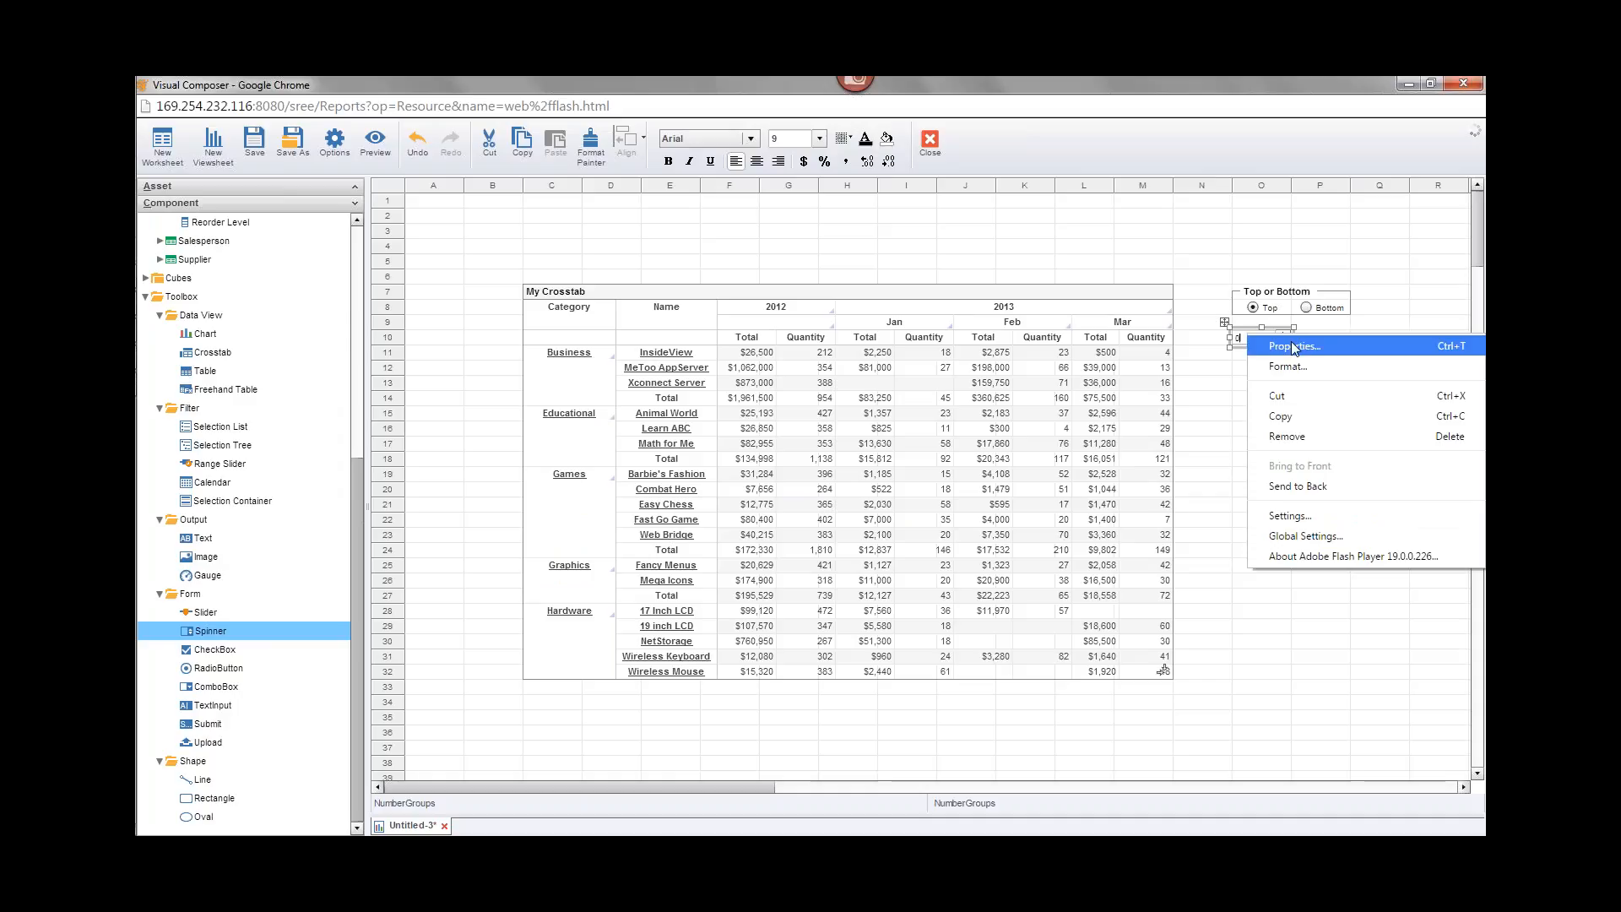
click(1292, 346)
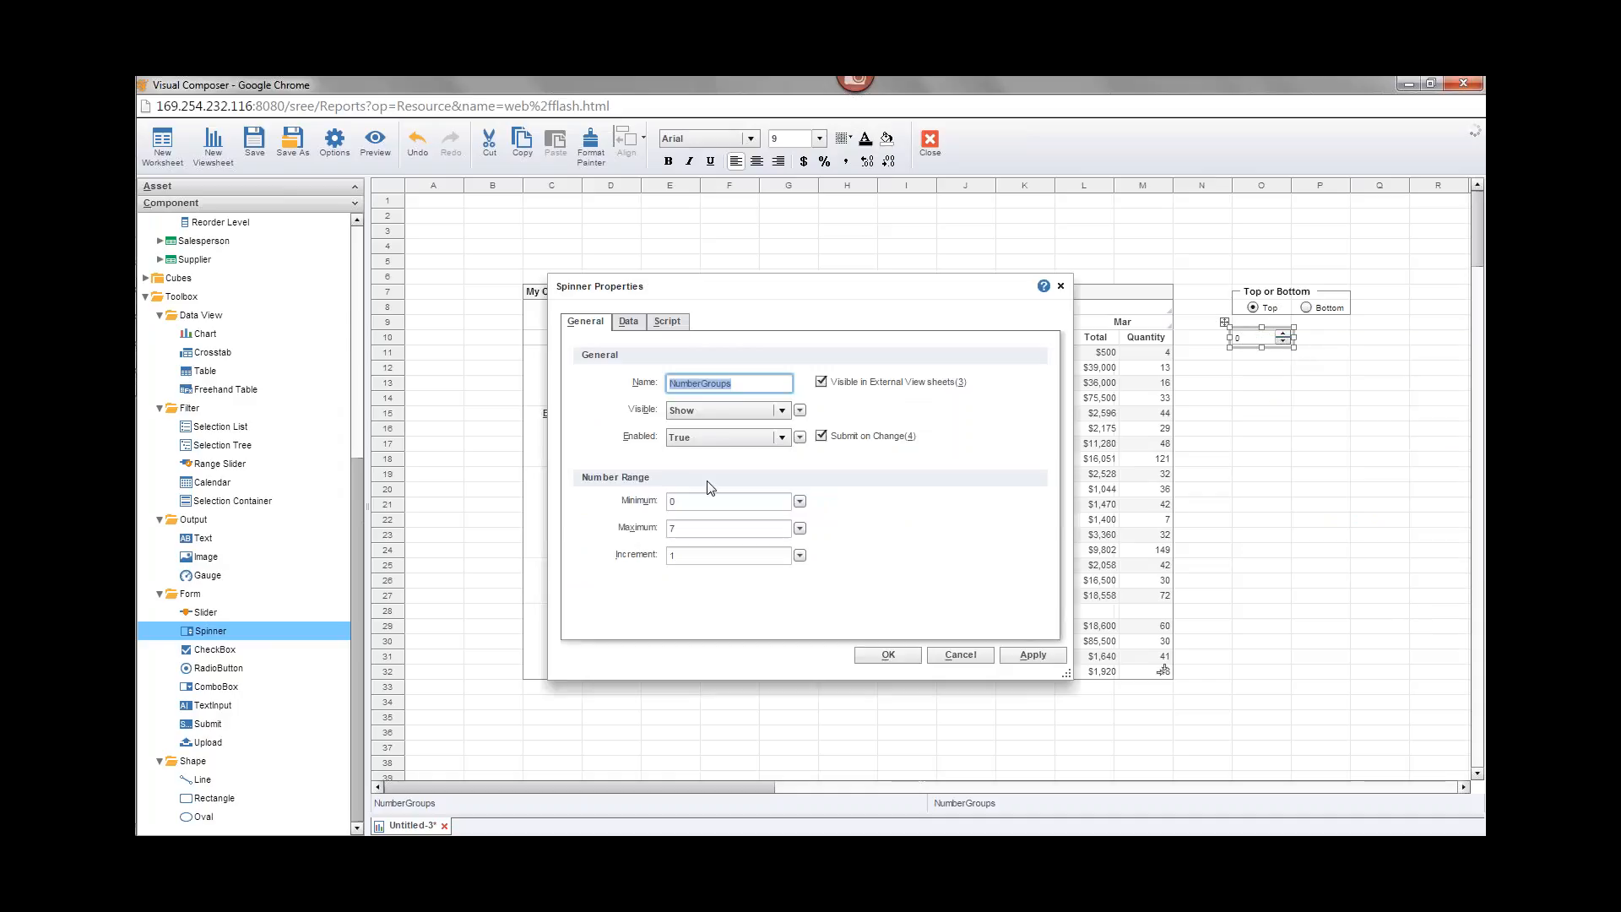
click(704, 502)
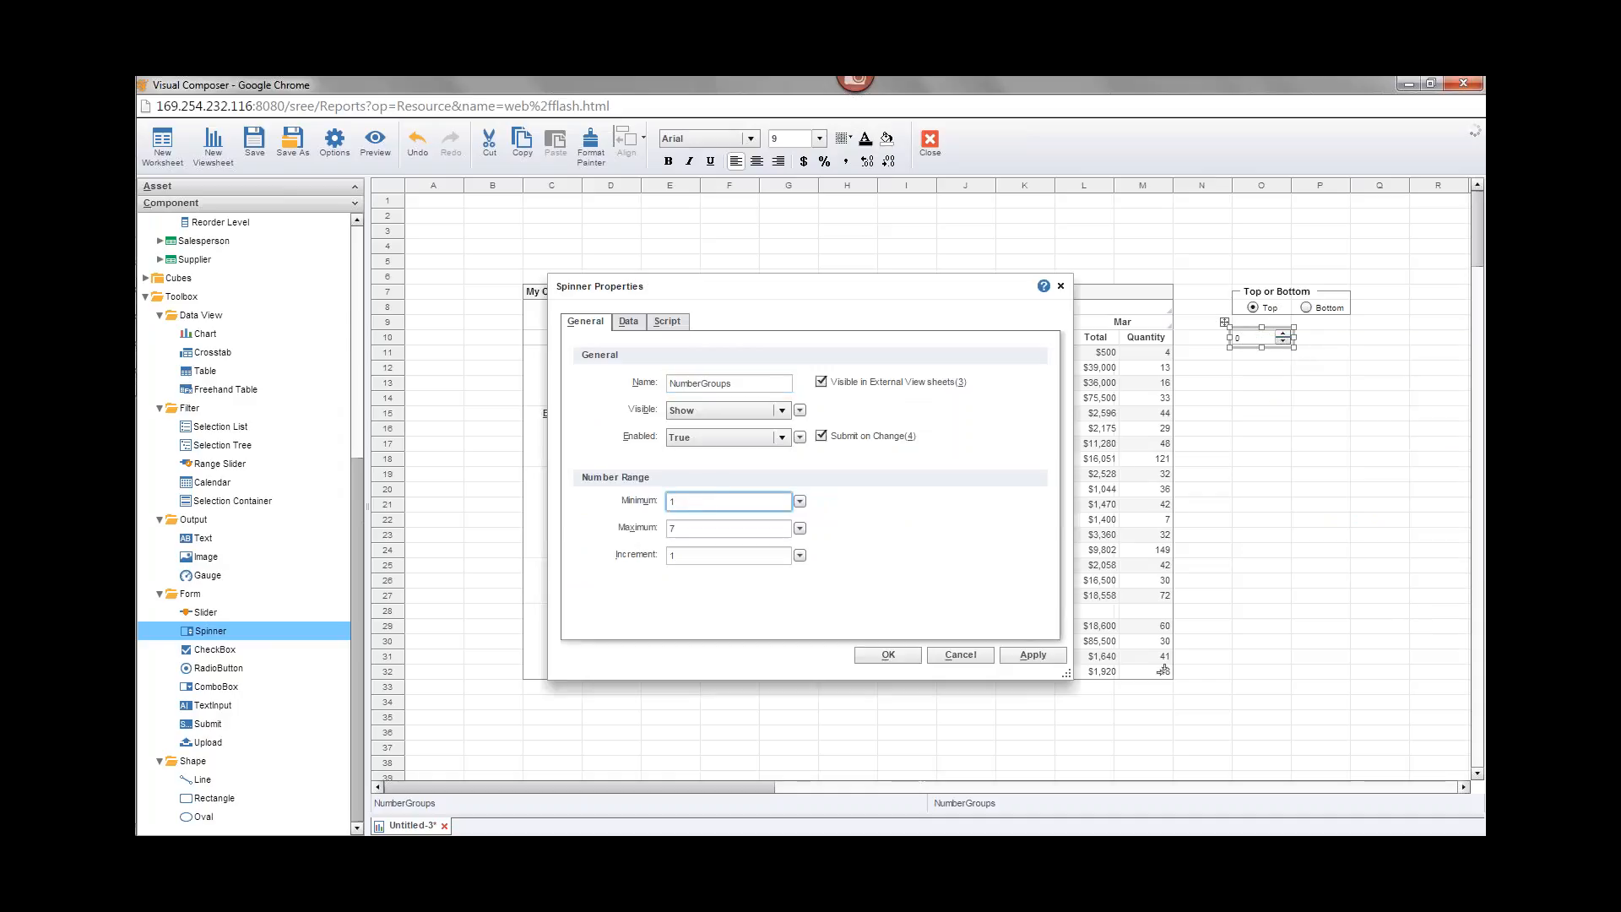
click(893, 657)
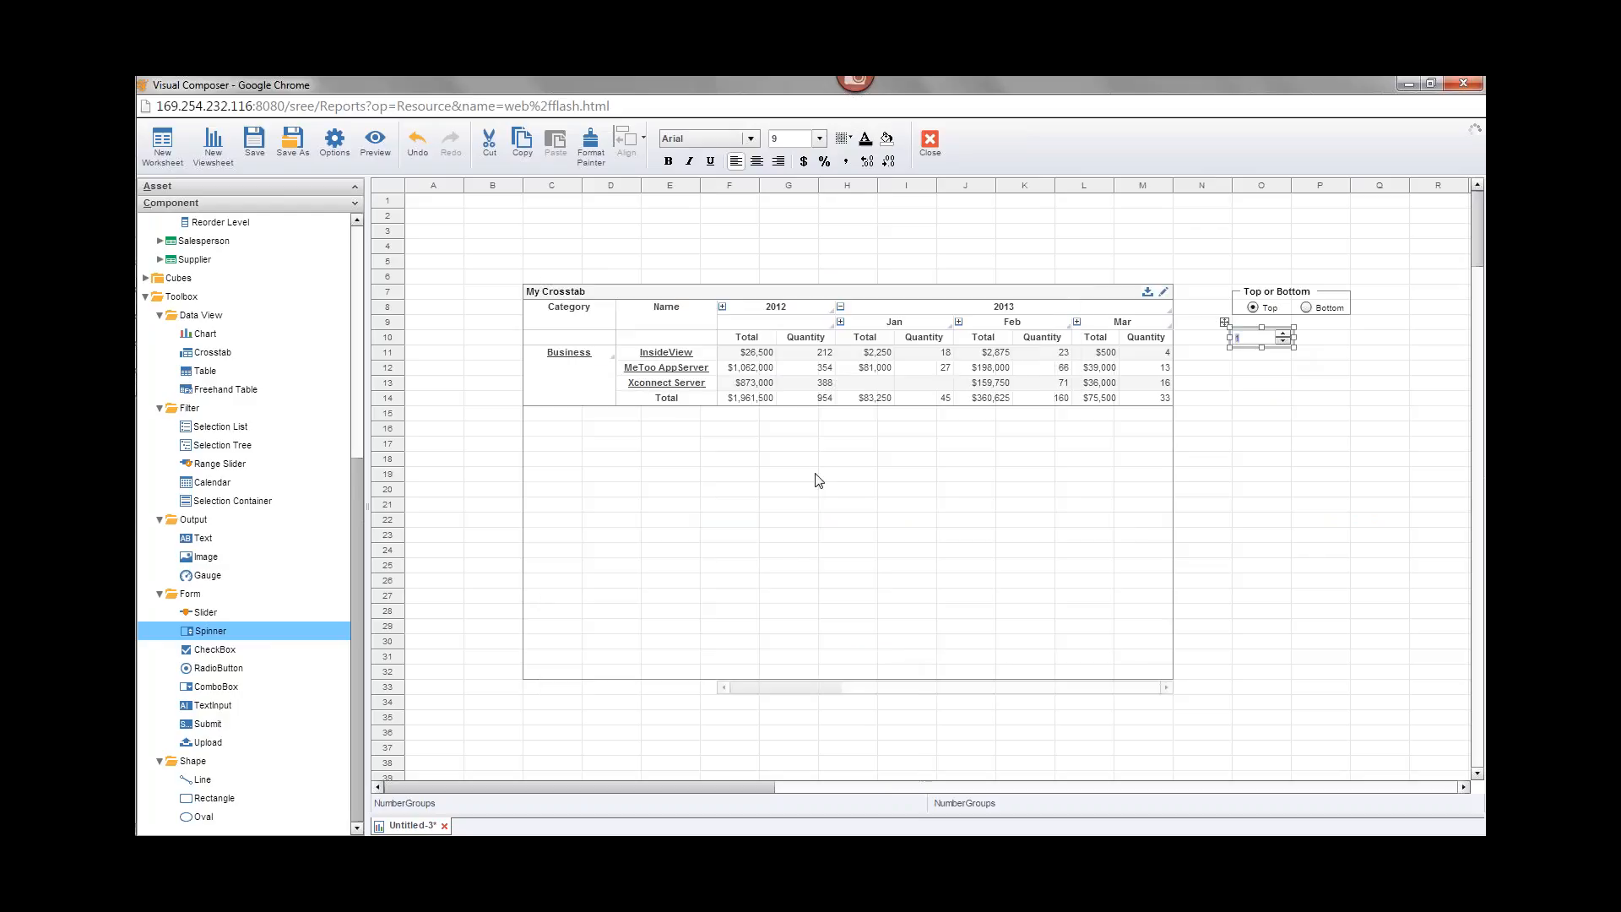
click(1281, 382)
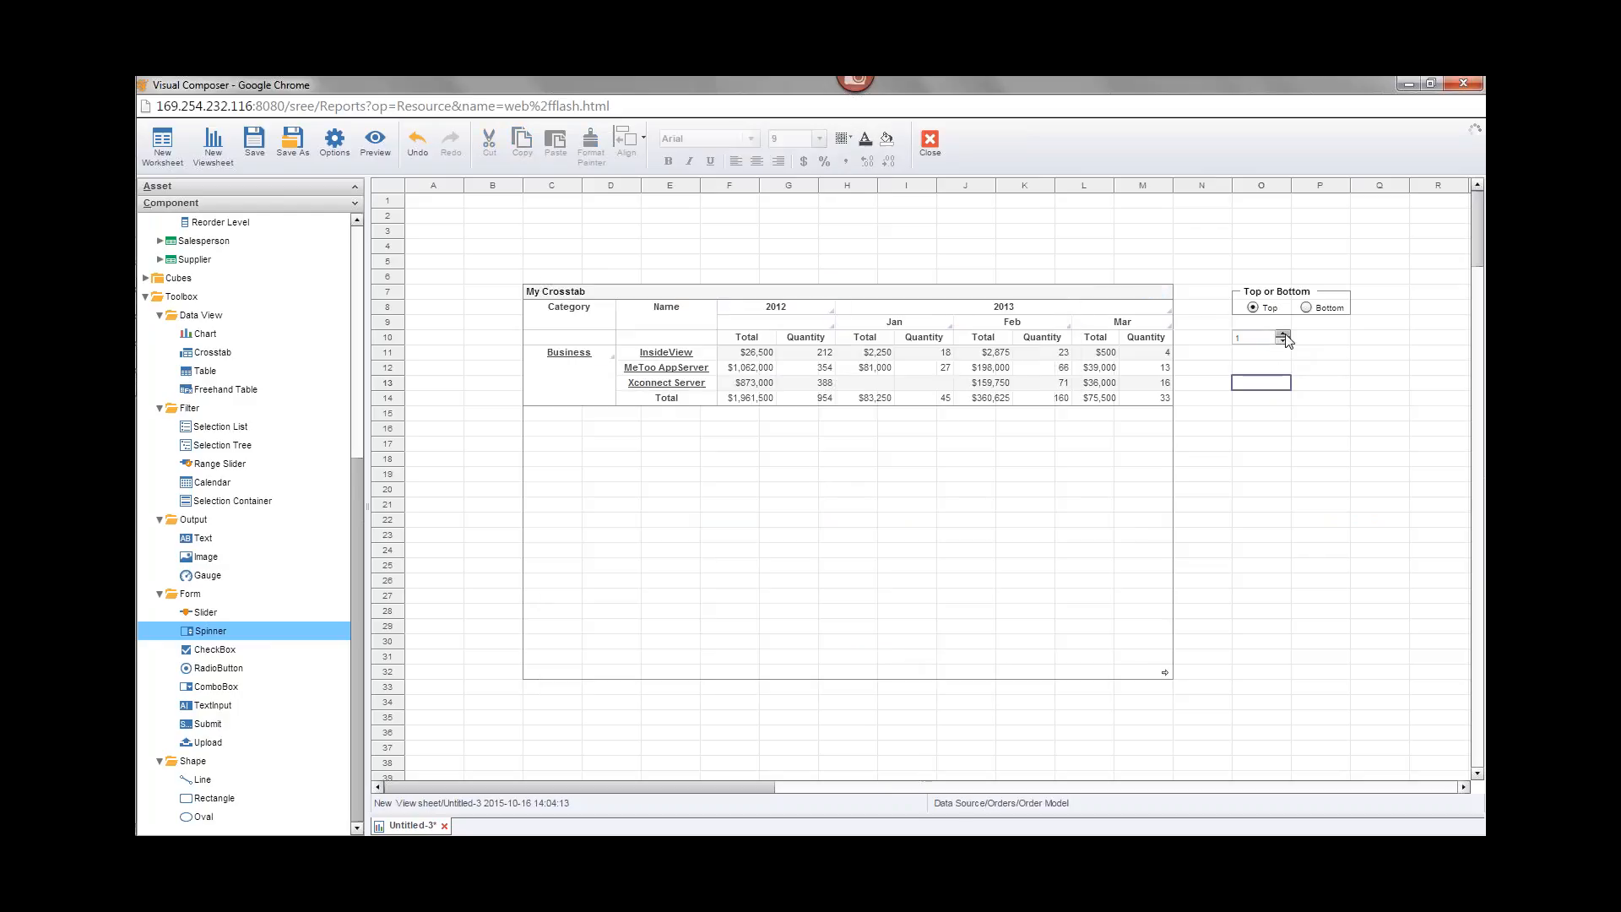
Step: Test the ranking controls by raising the spinner to 3, choosing Bottom, and lowering the spinner to 2
click(1282, 334)
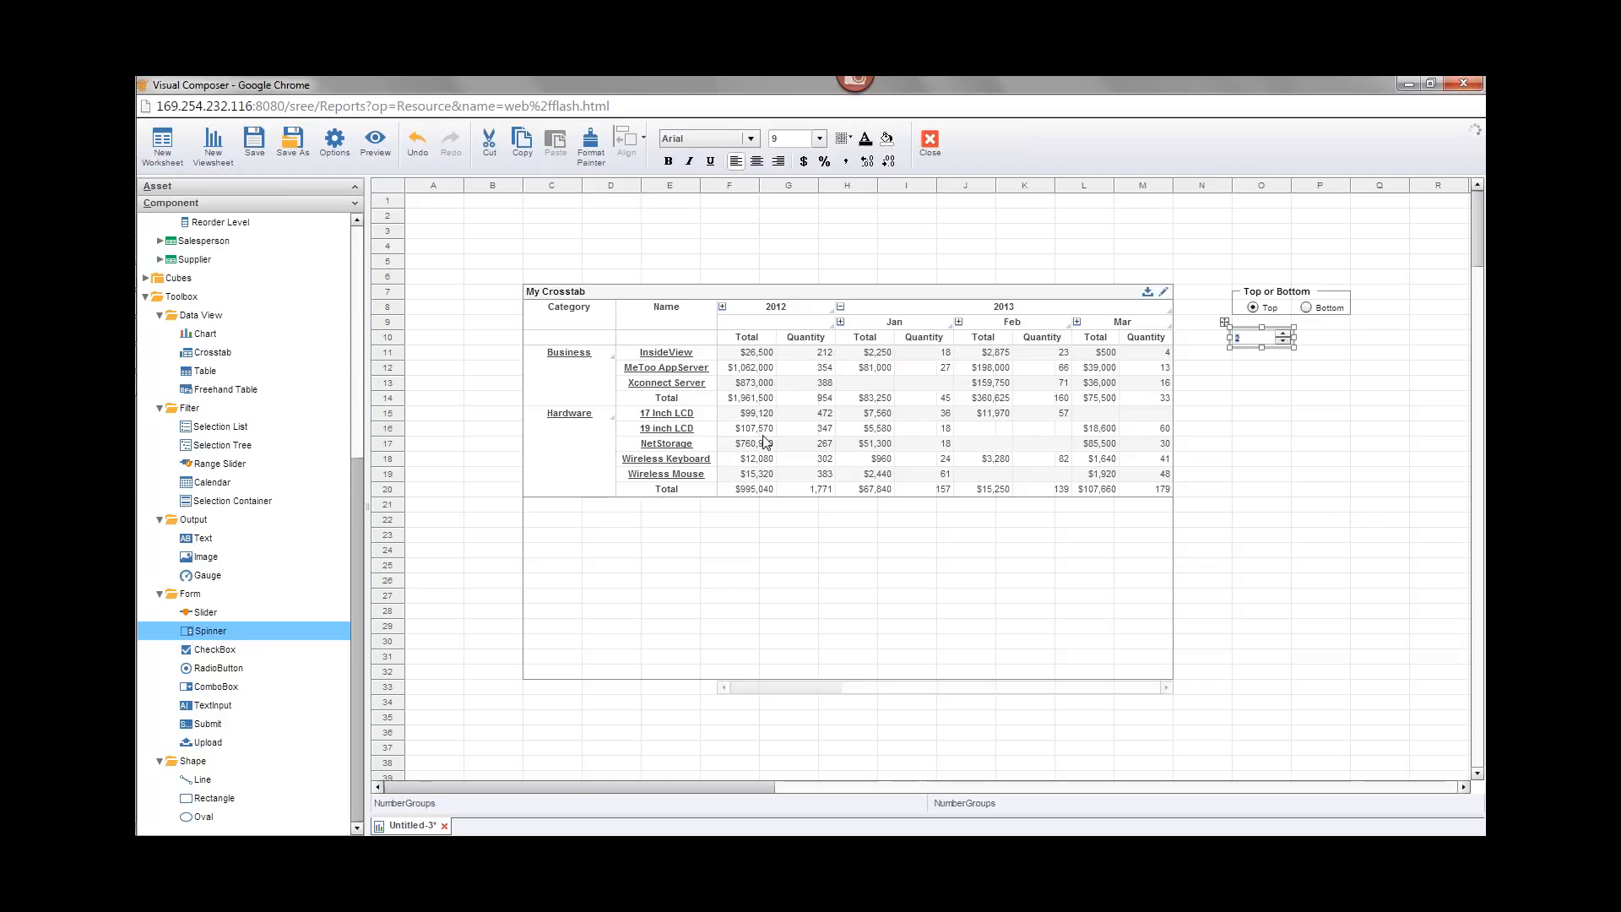
key(Up)
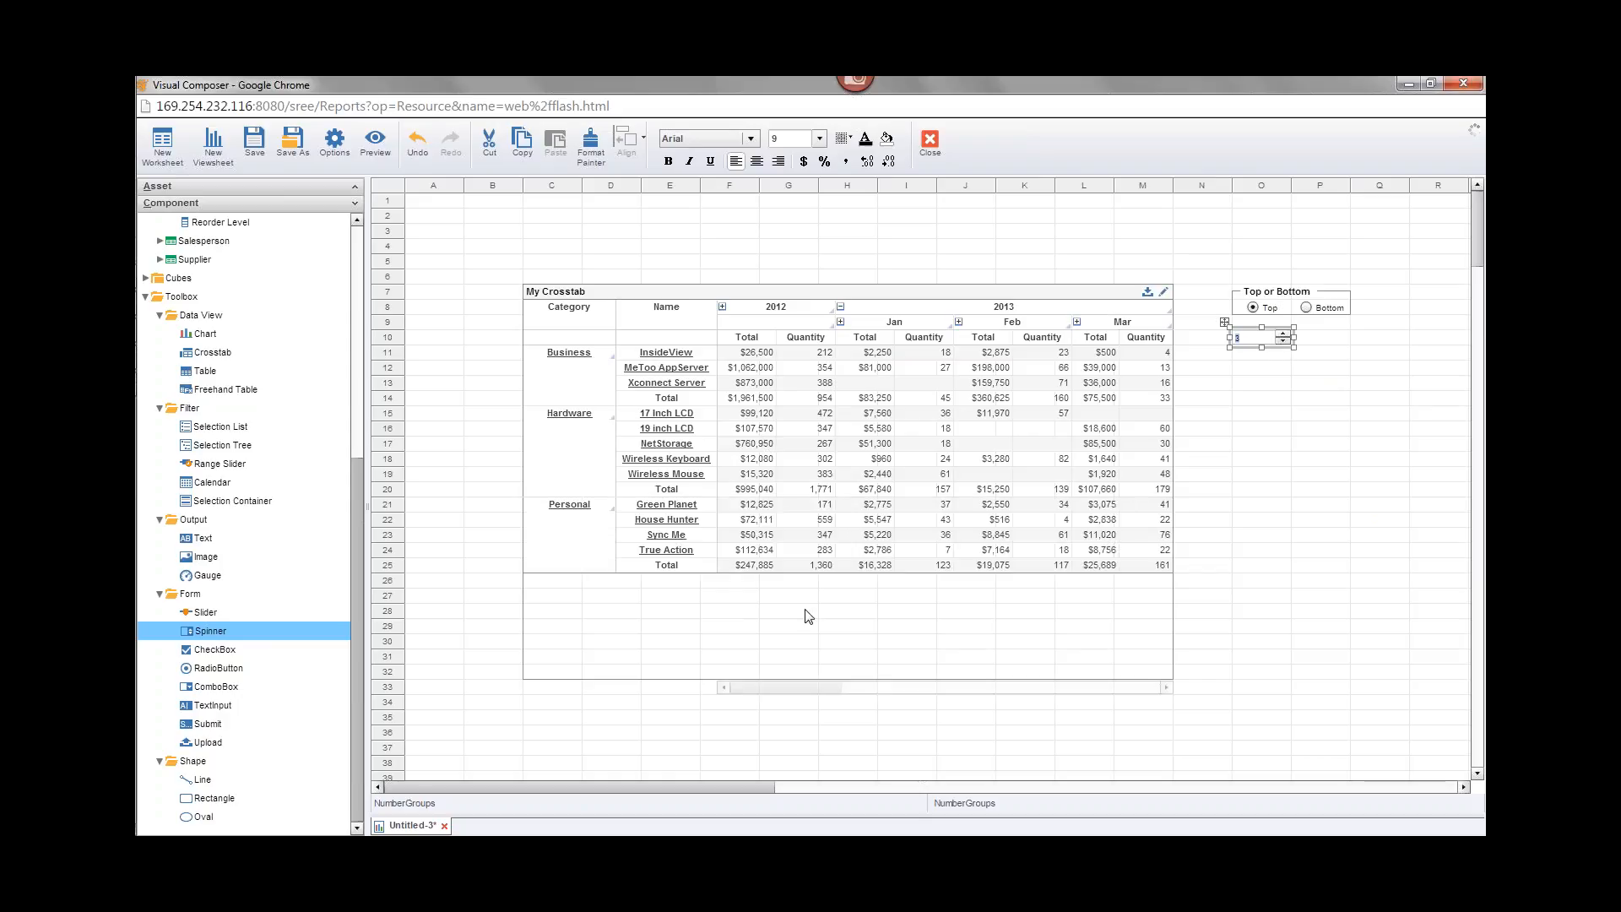
click(1306, 307)
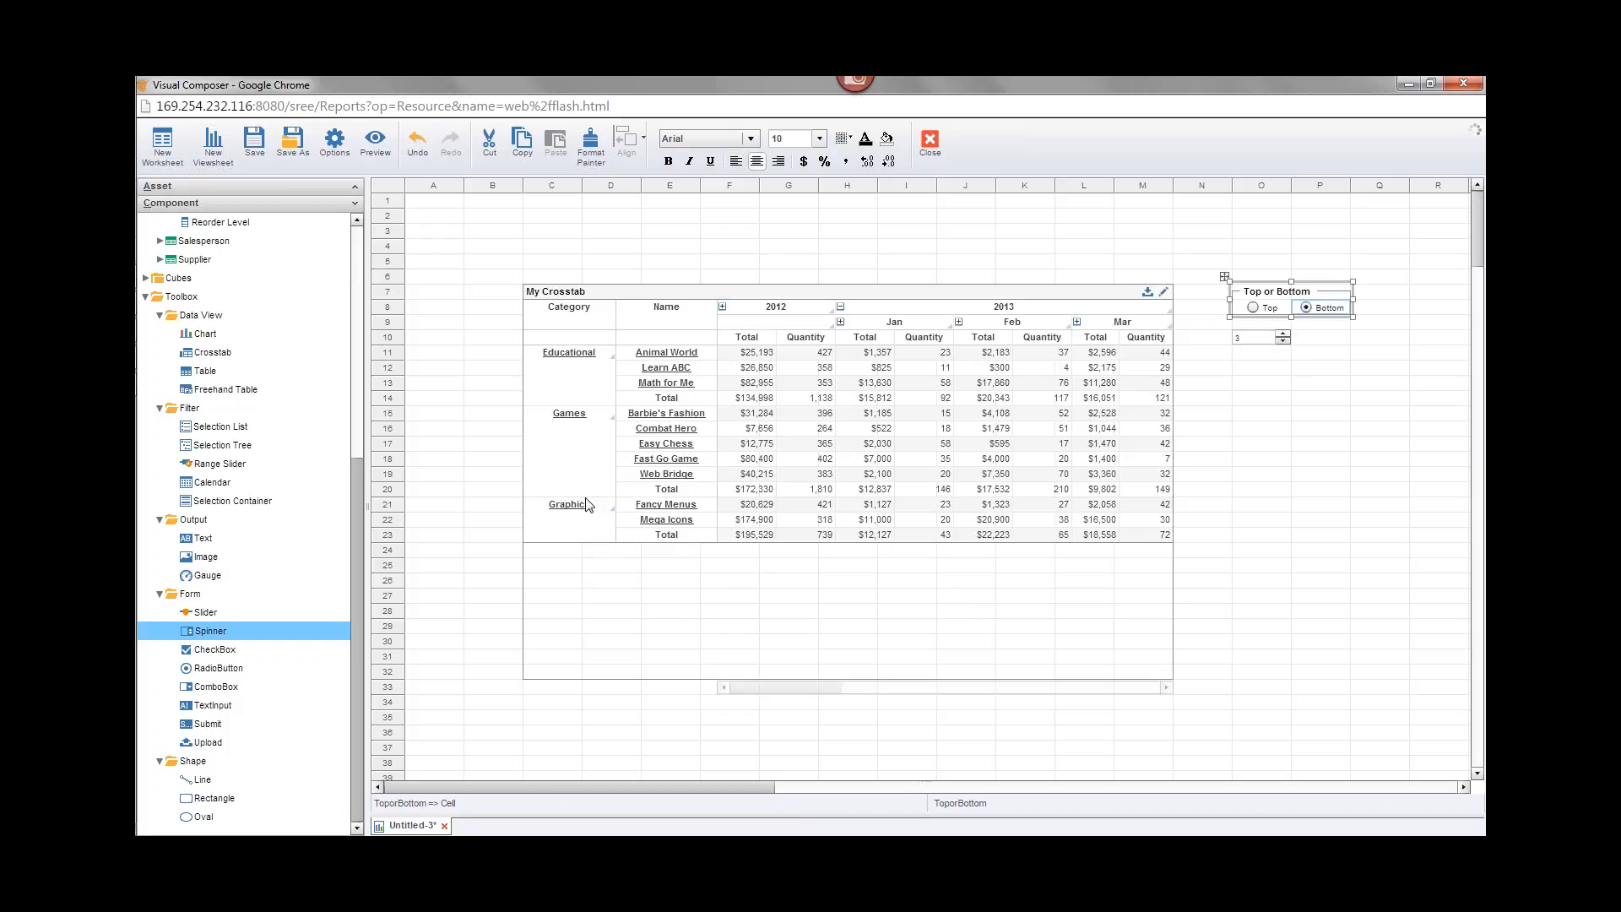
click(1282, 341)
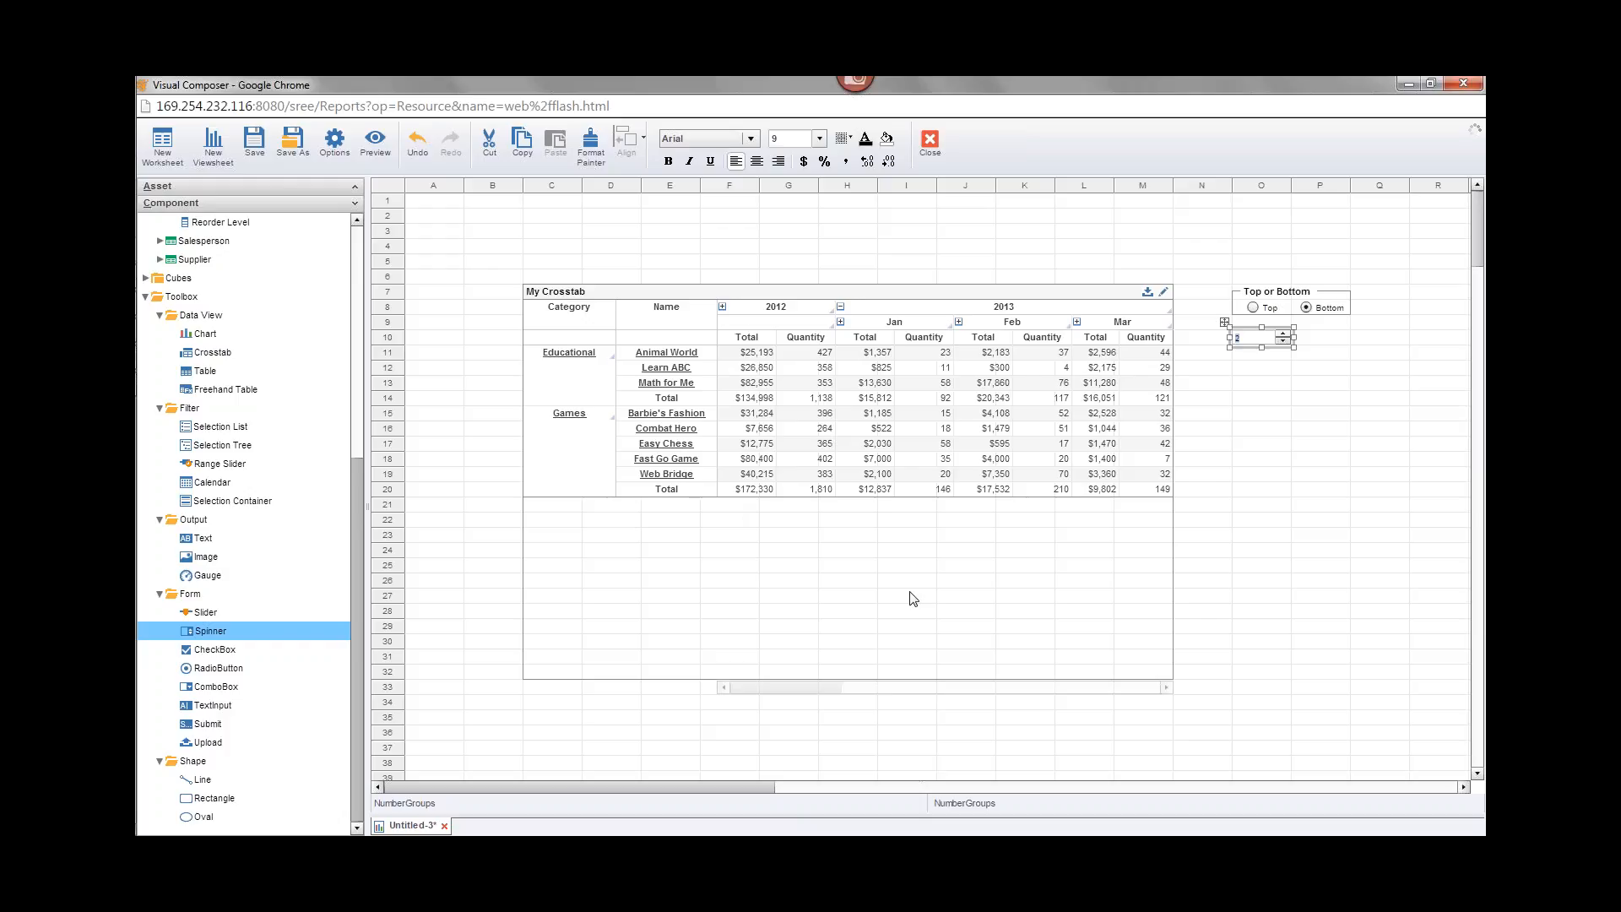
Step: Examine the value, variable and expression choices for the Product:Category field and the Product:Total aggregate in the crosstab editor
mouse_move(1055, 360)
click(1163, 293)
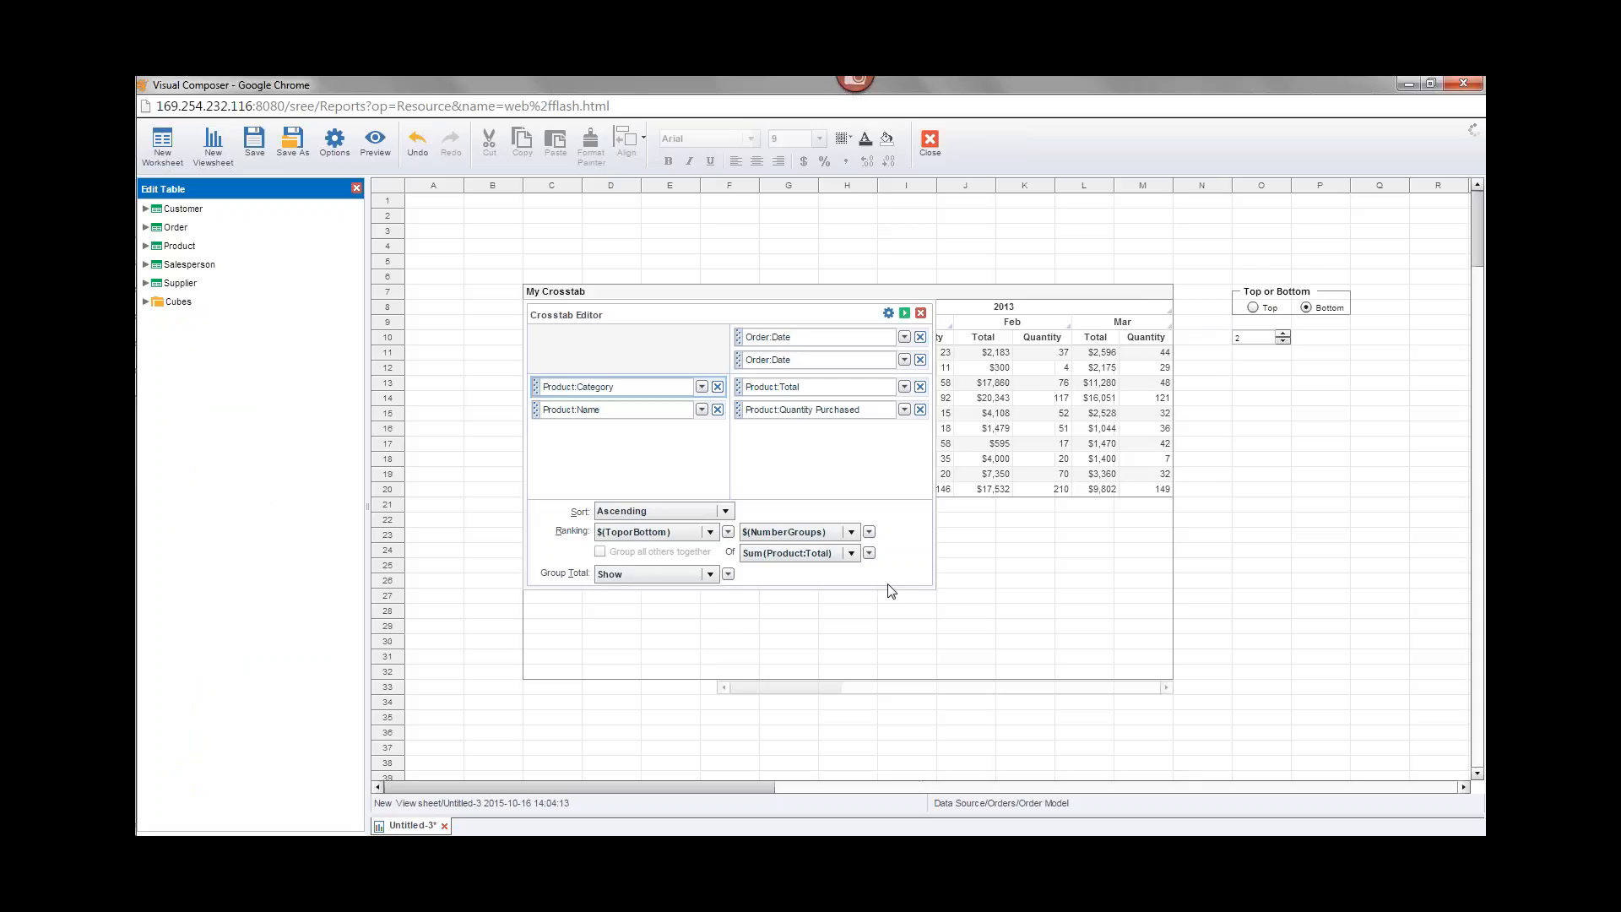
click(701, 387)
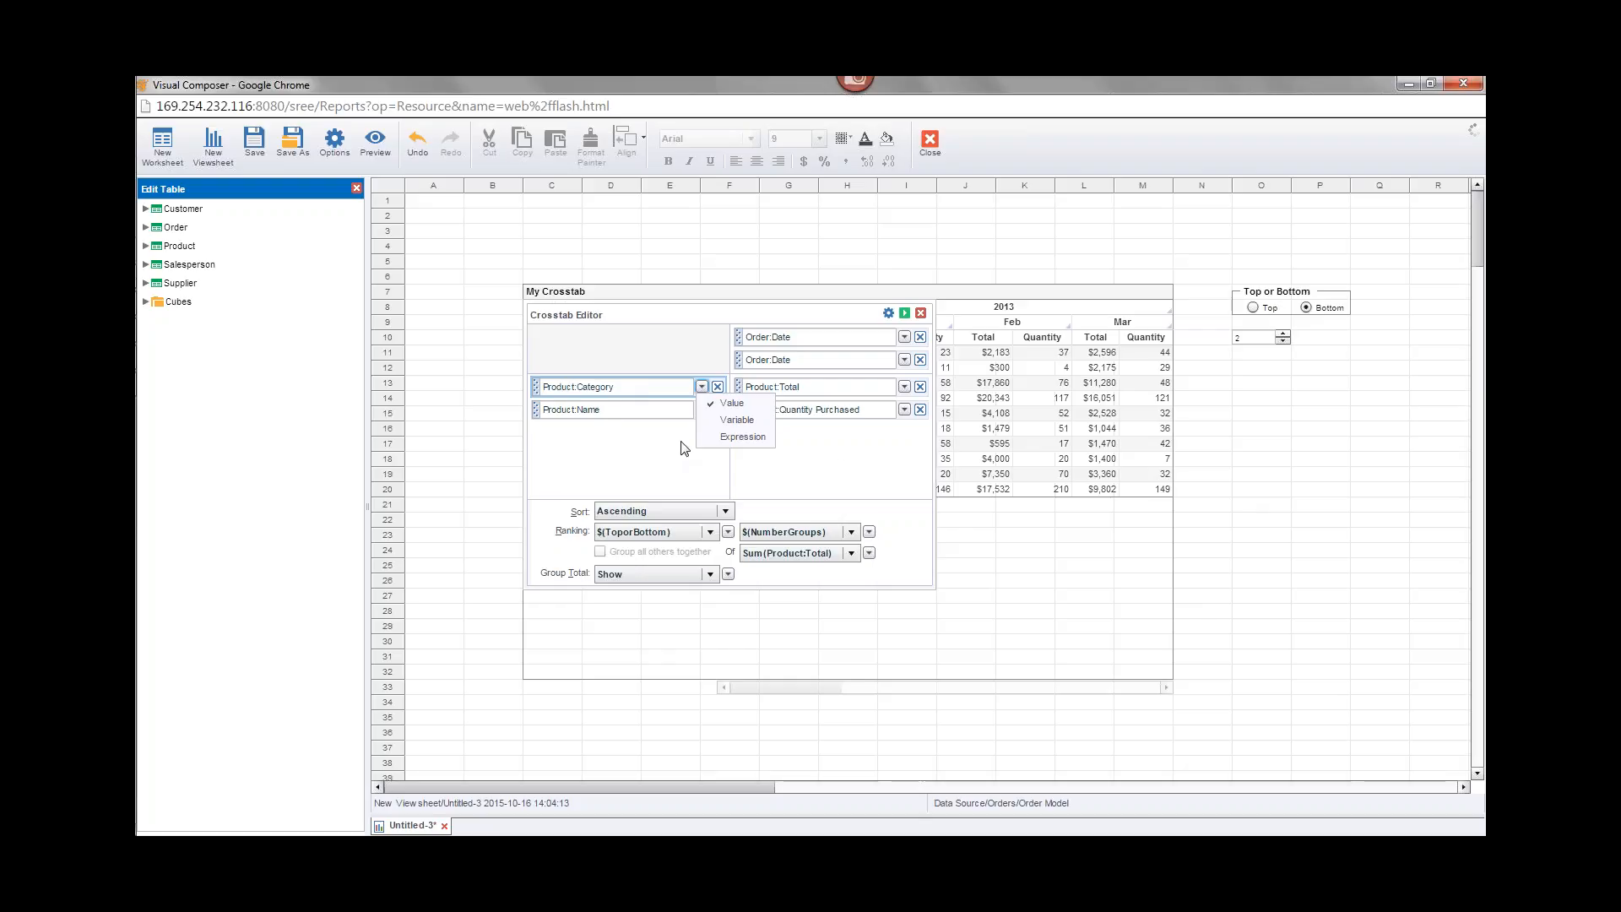
click(841, 321)
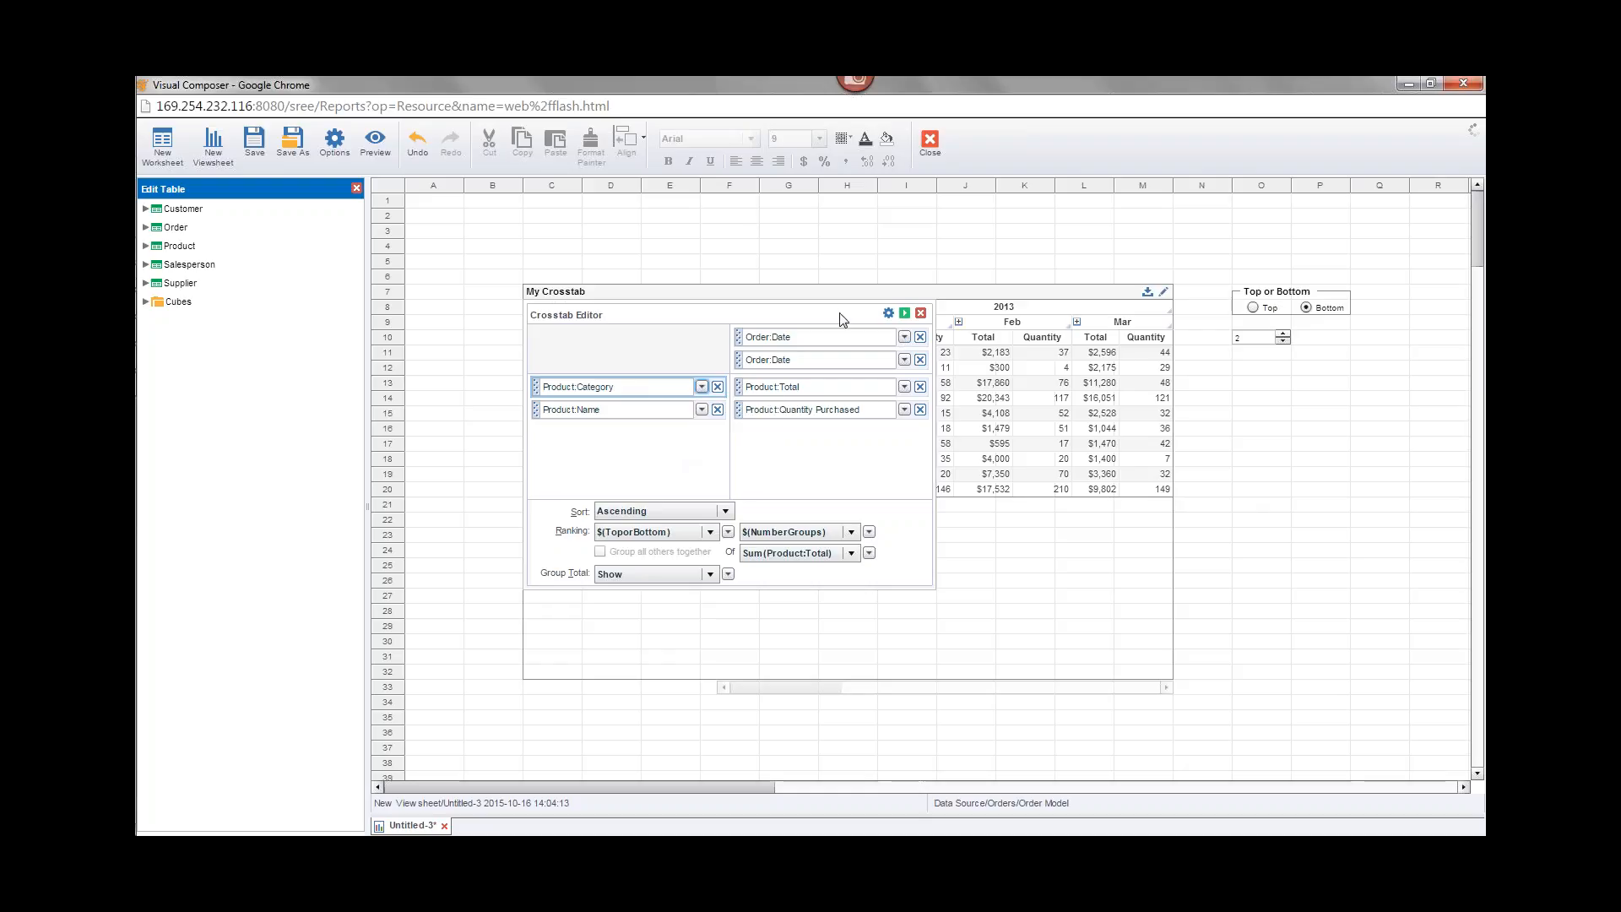
click(801, 387)
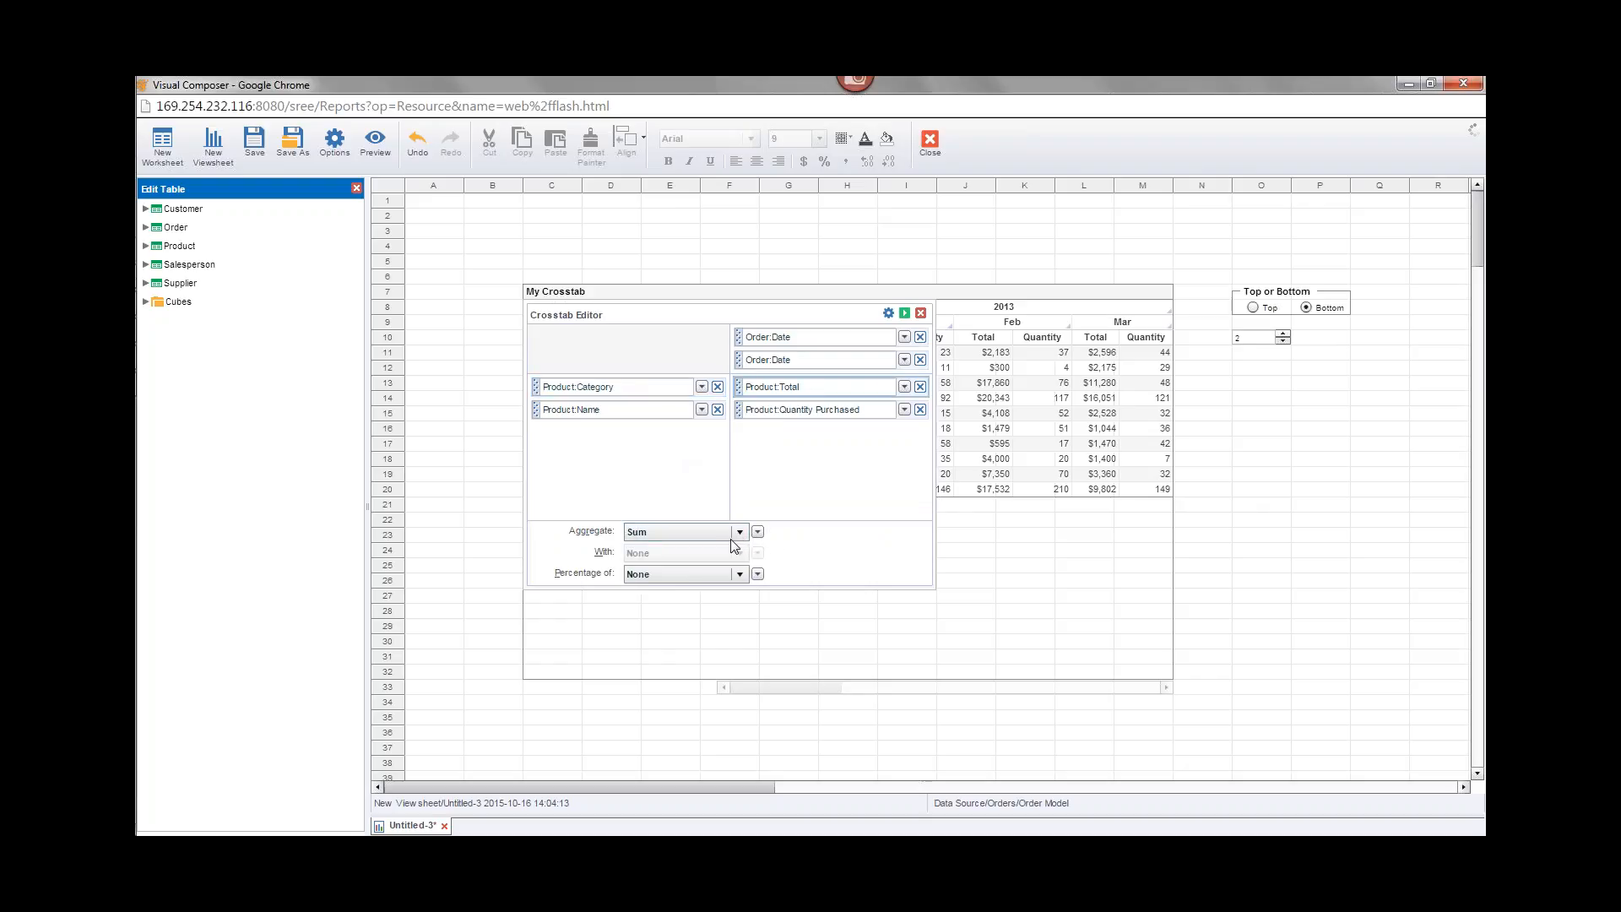
click(758, 532)
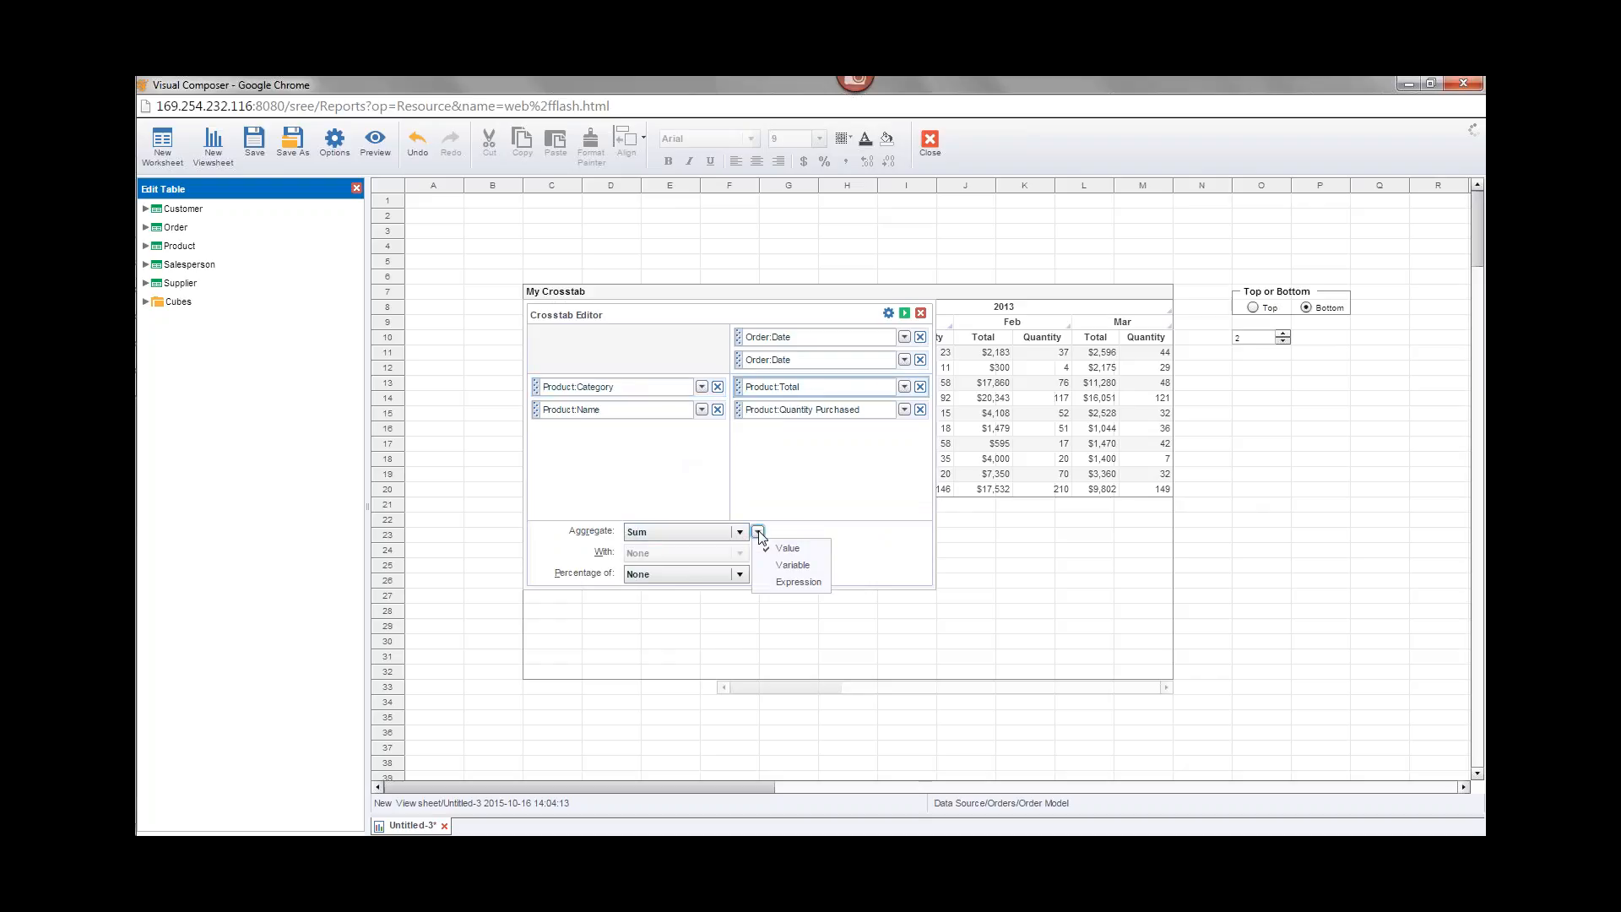
click(823, 505)
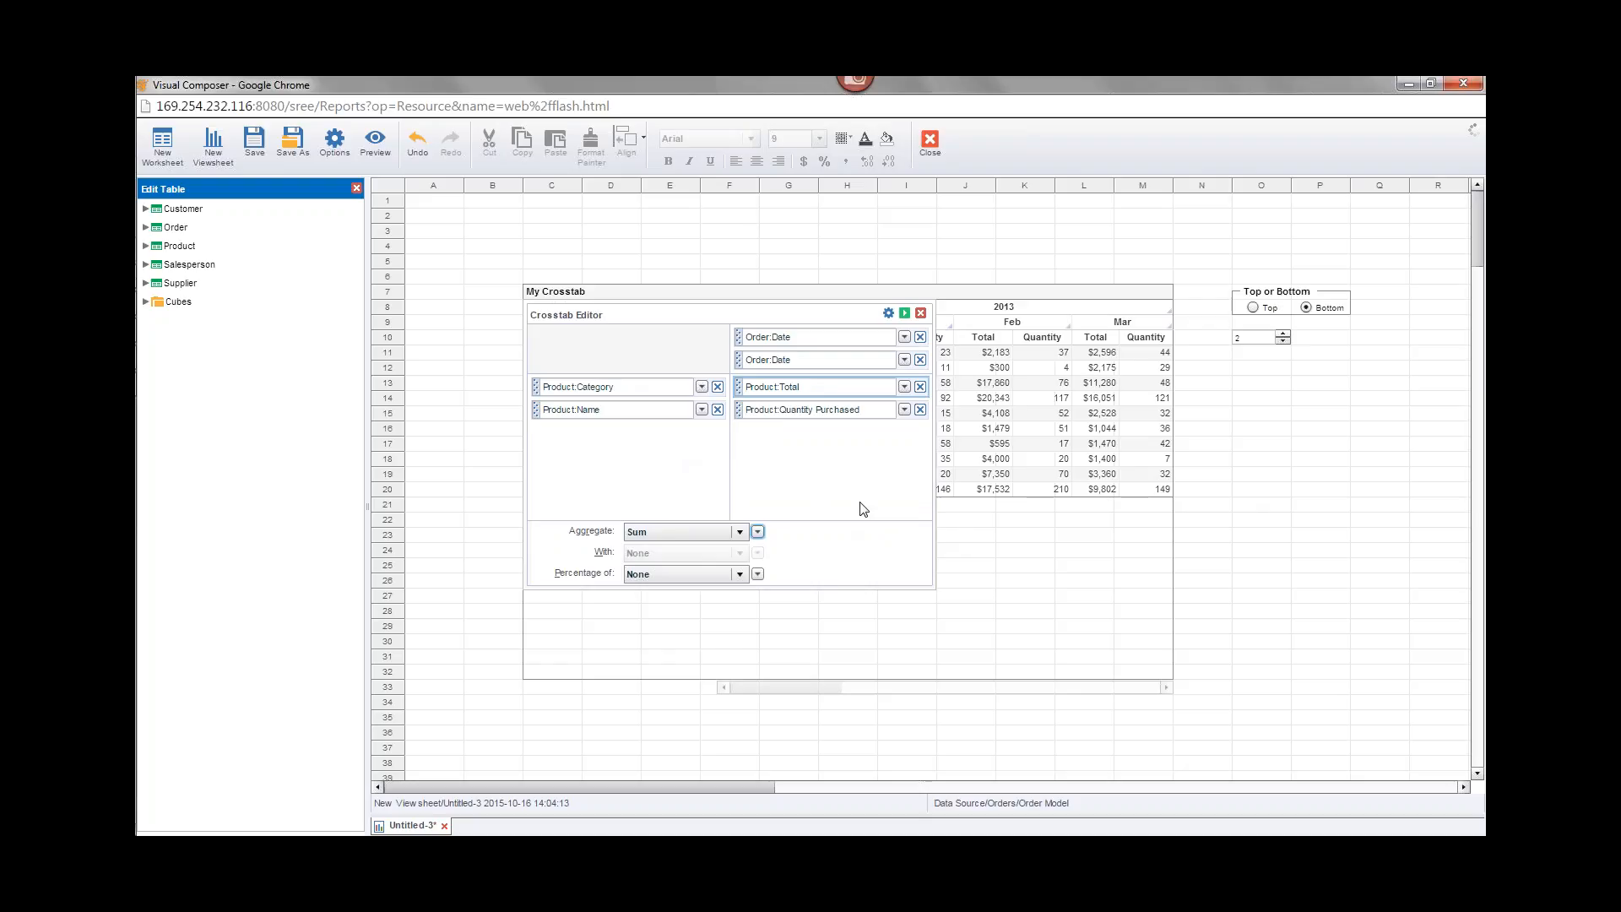
click(921, 314)
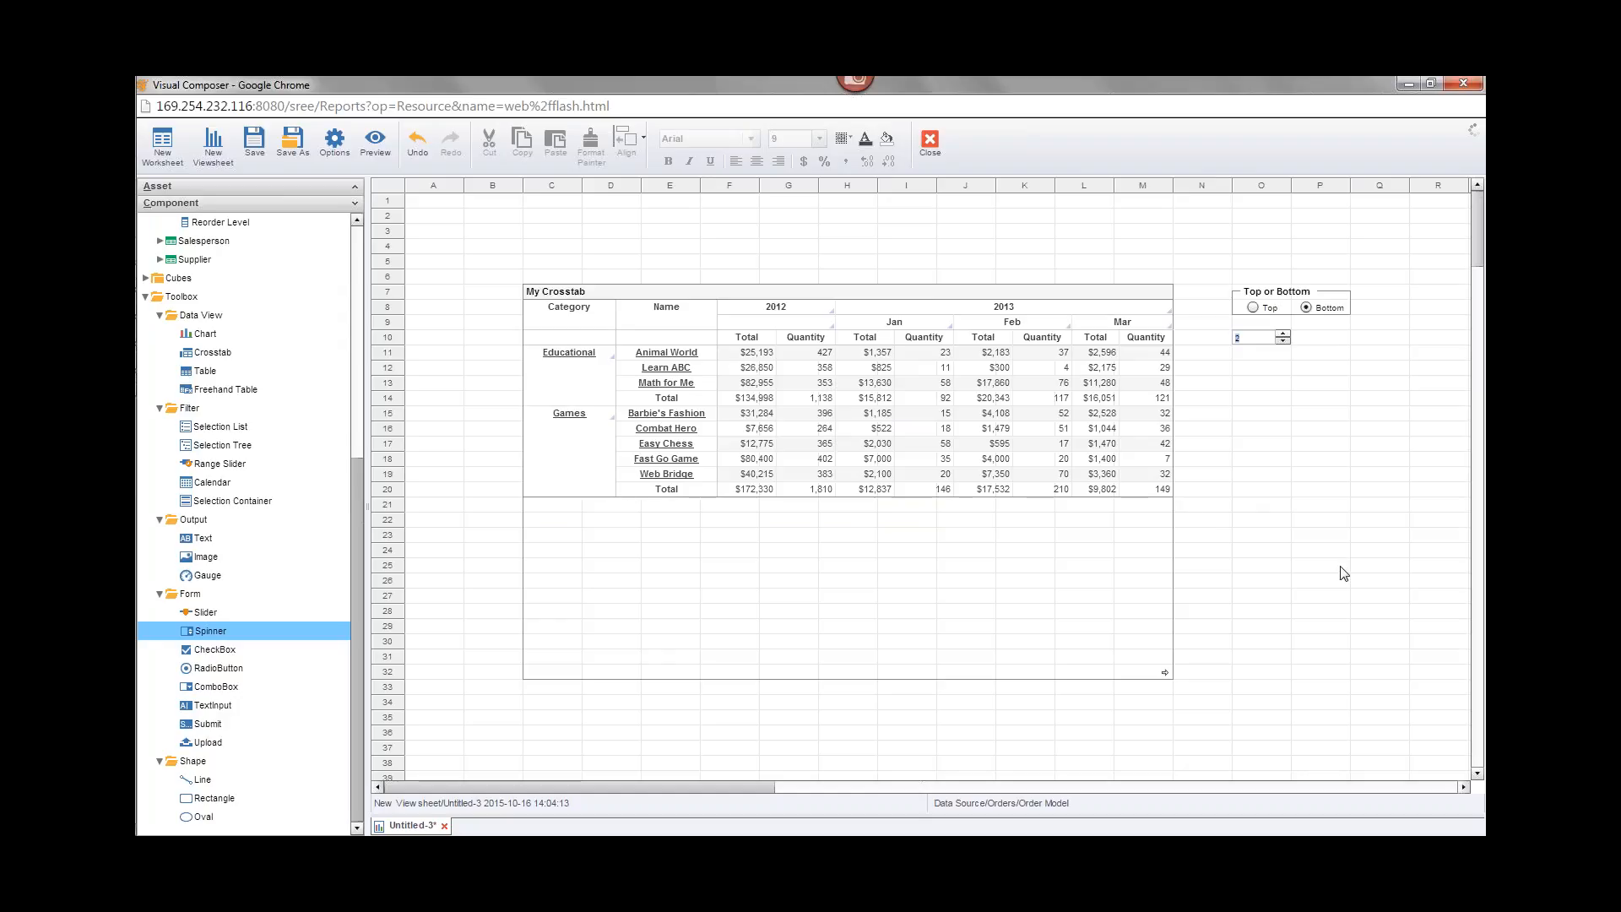
Step: Examine the general and advanced options in the crosstab's properties, including Enable Ad Hoc Editing, and look over its field editor
click(941, 296)
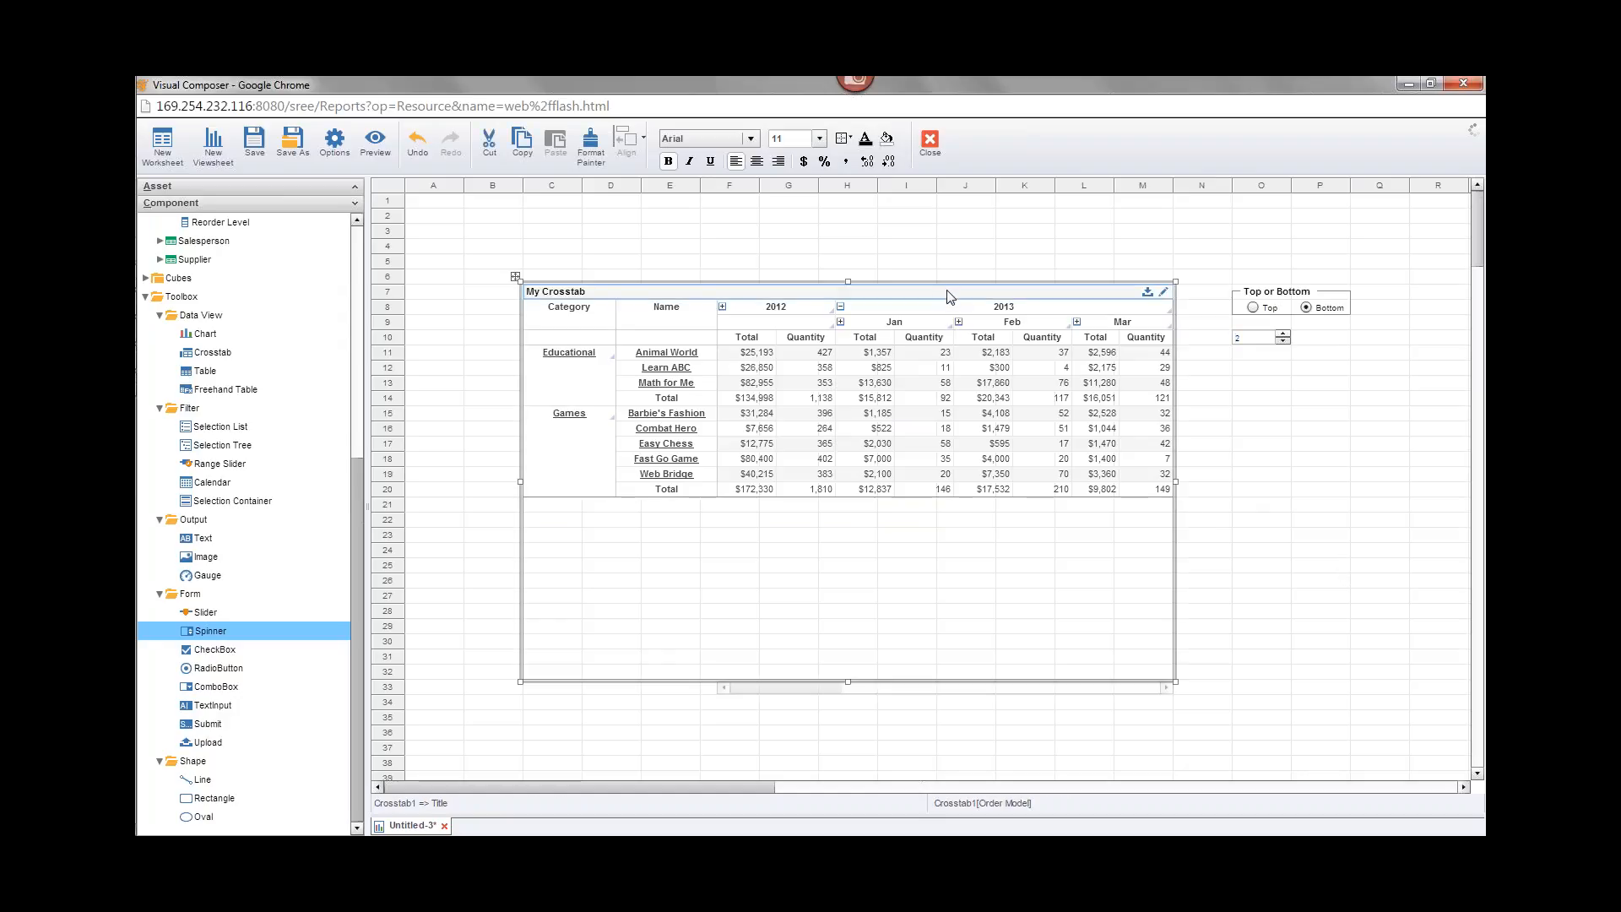
right_click(944, 300)
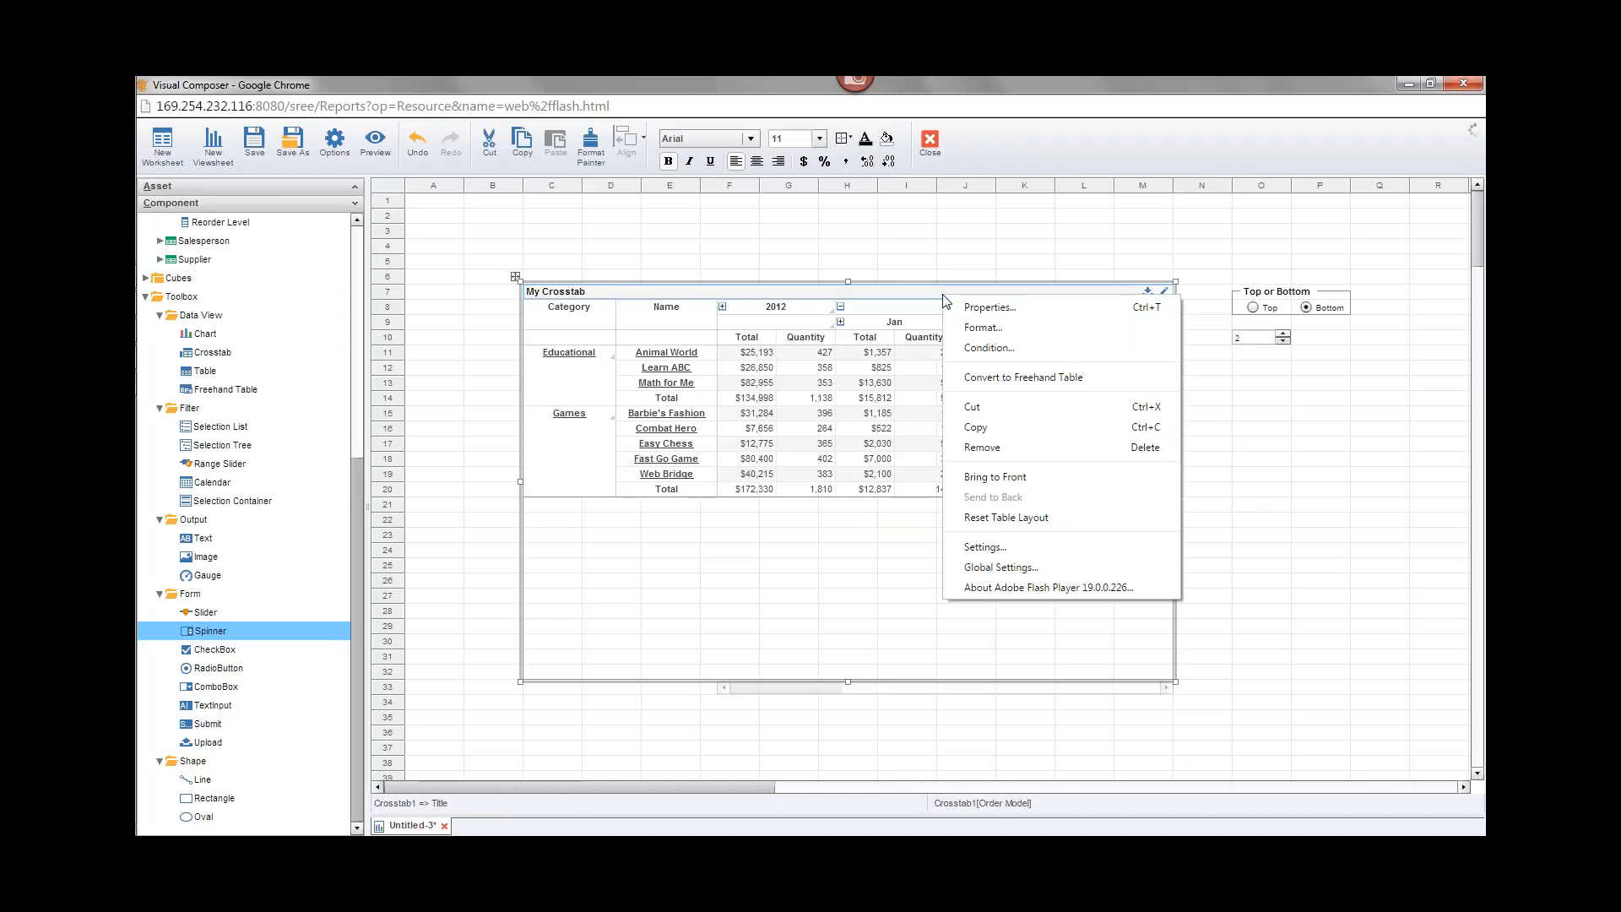
click(1028, 308)
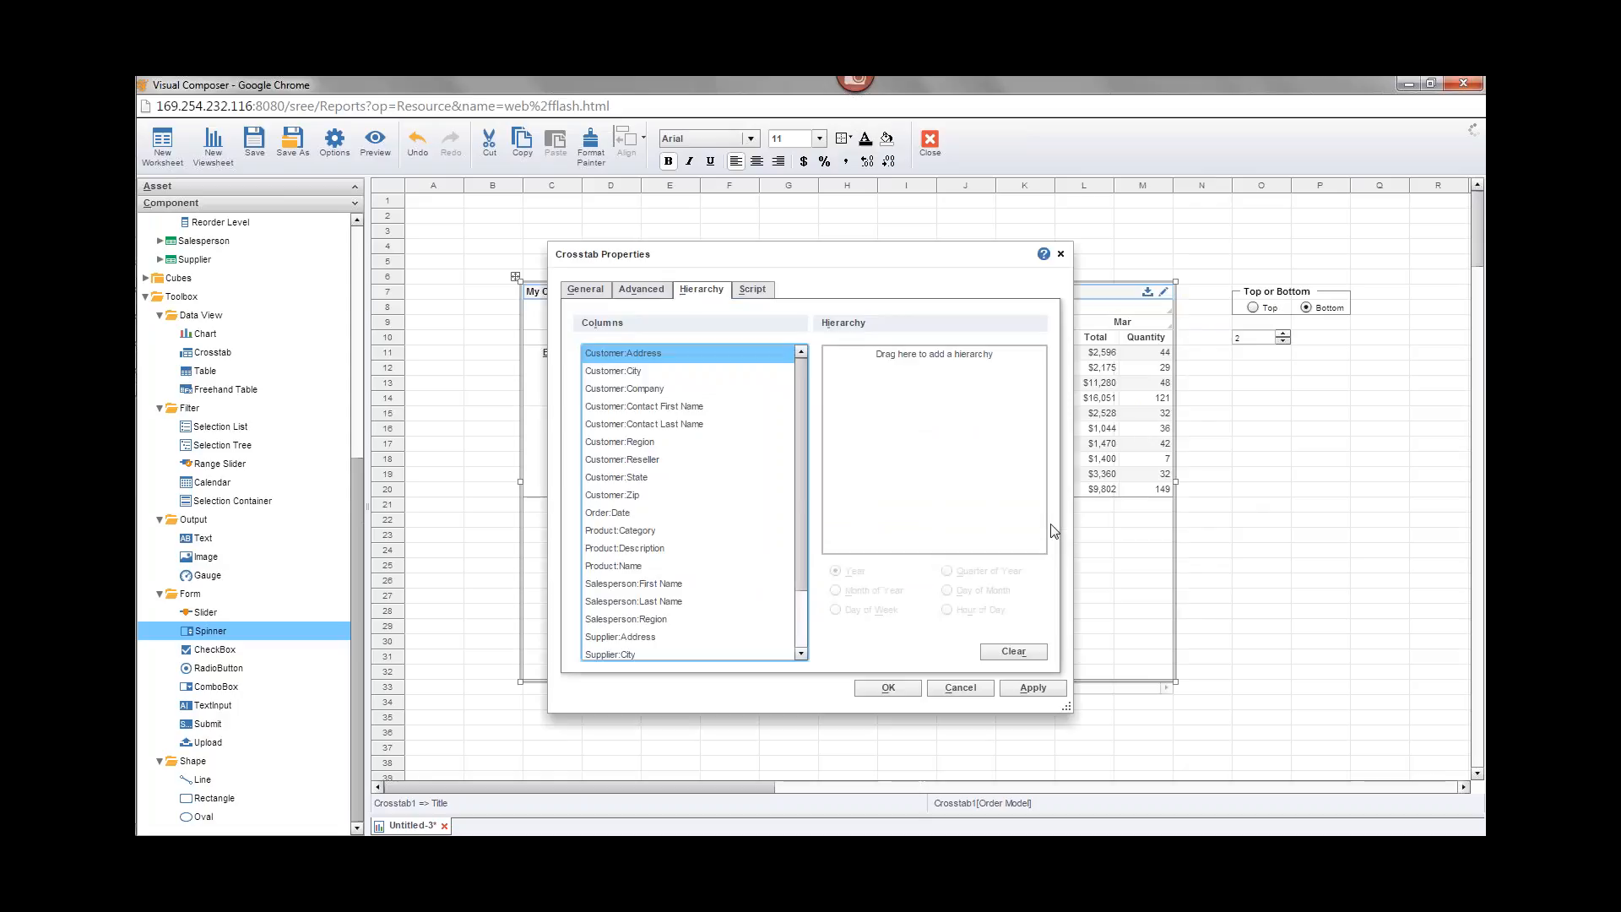
click(586, 289)
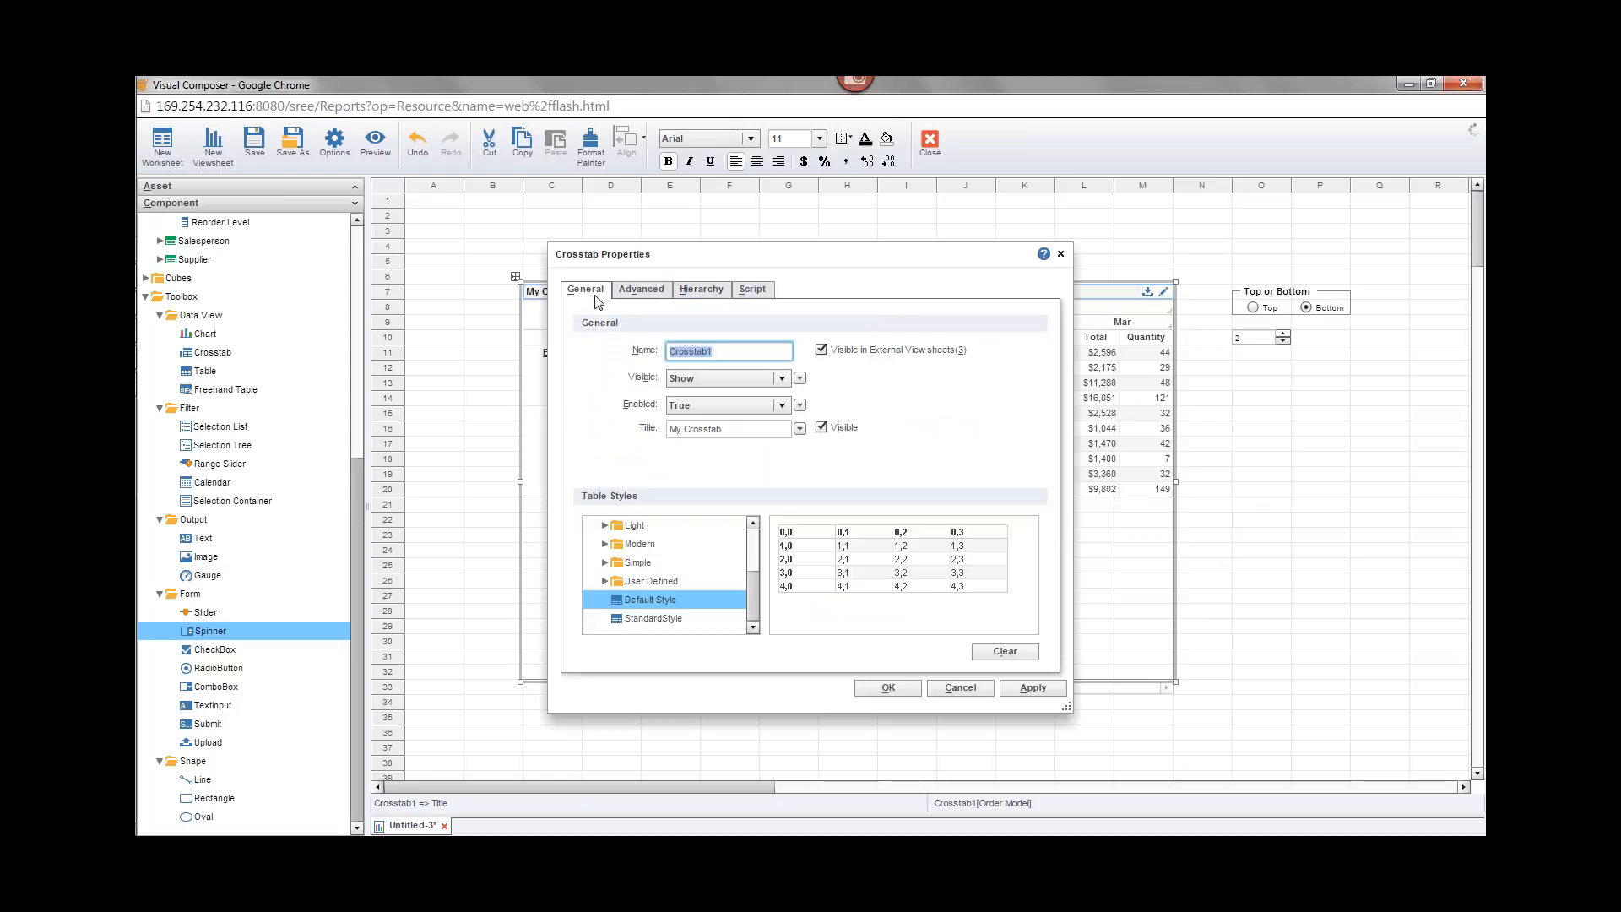
click(644, 289)
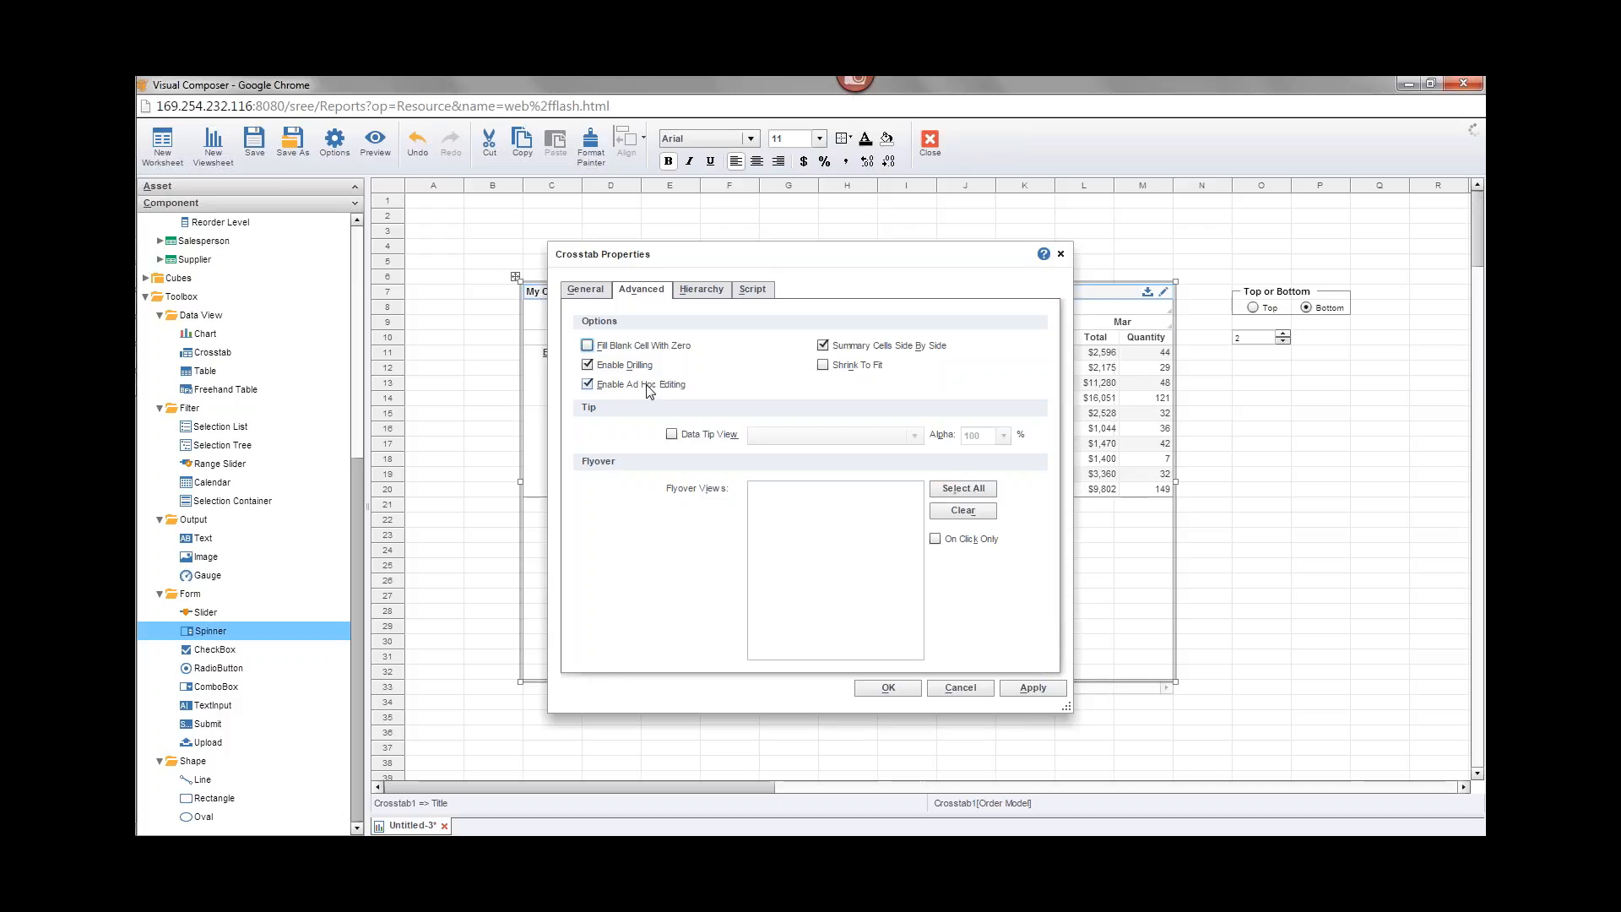
click(1060, 253)
click(1166, 292)
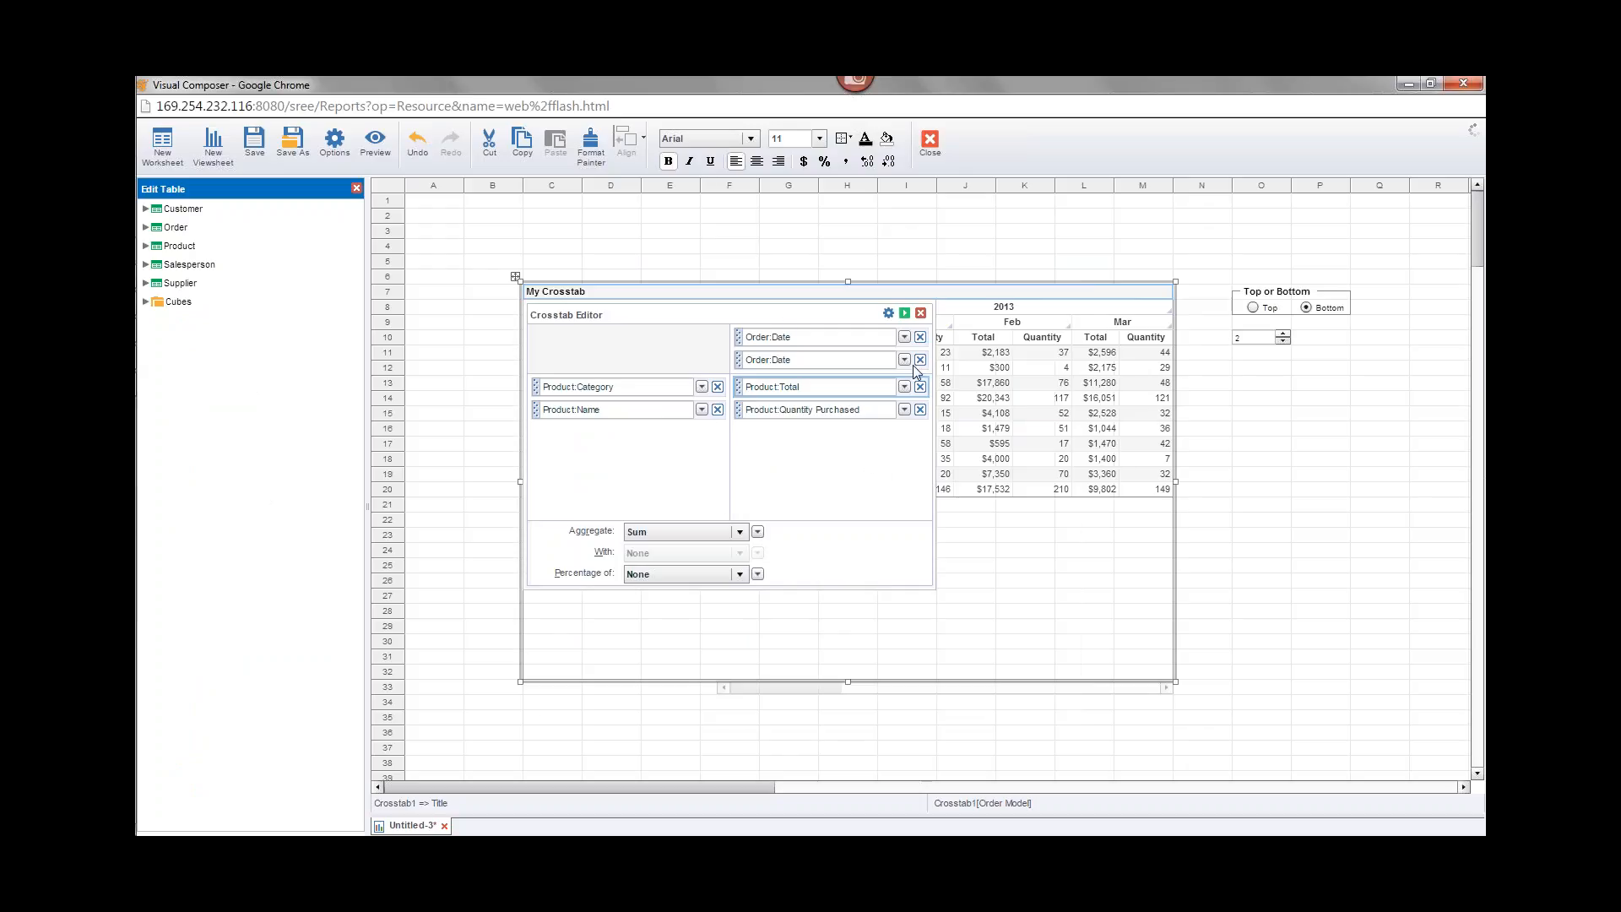
click(920, 313)
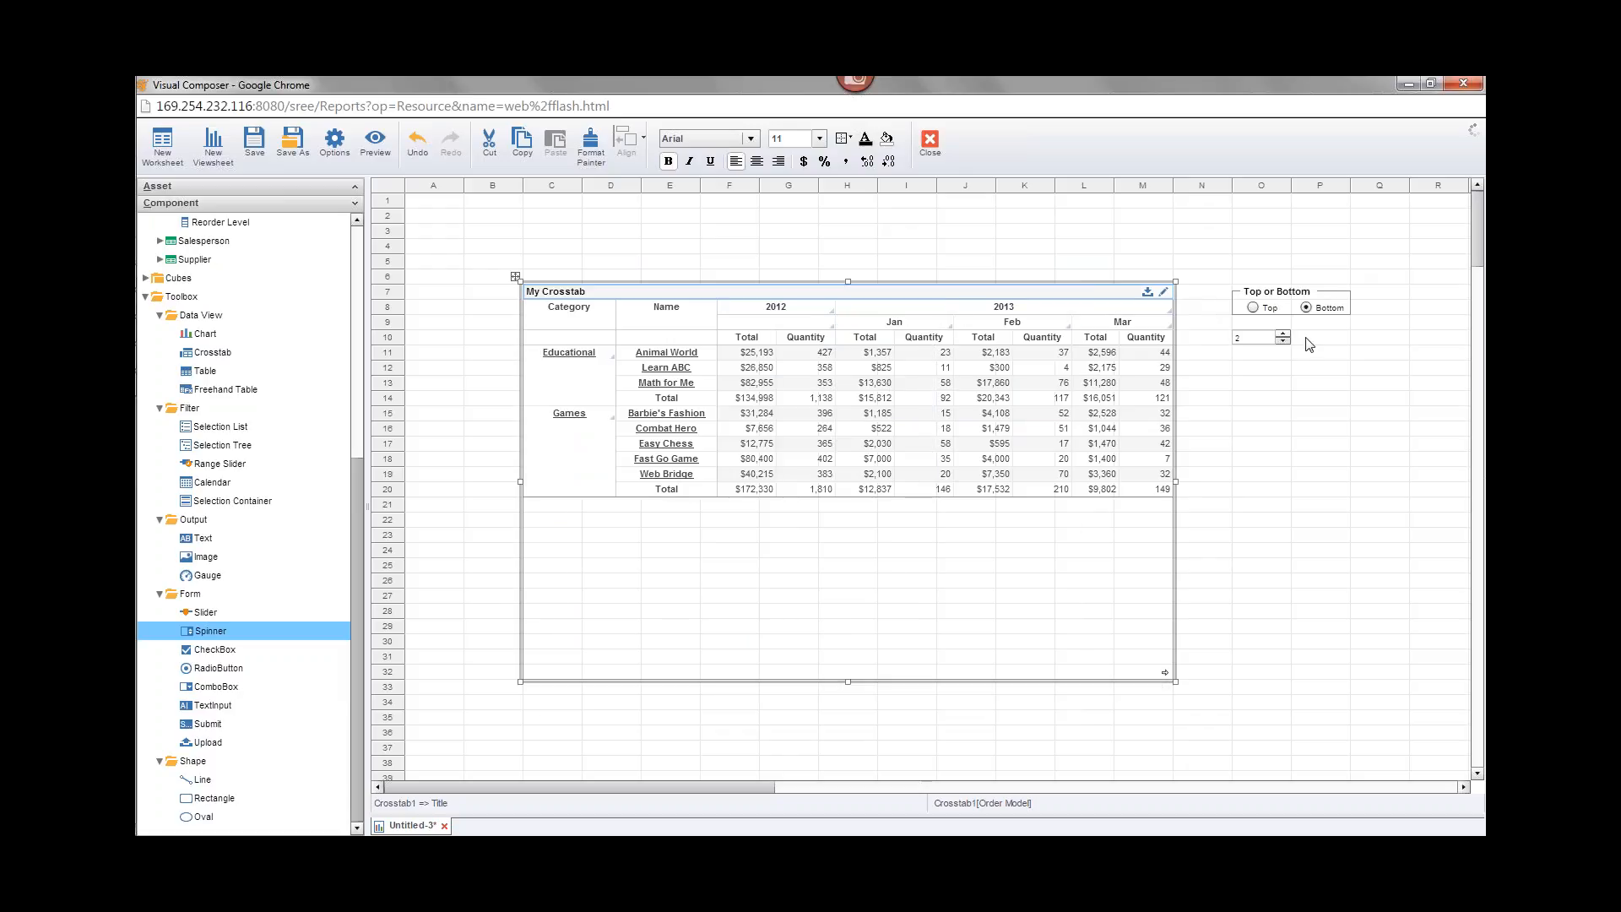
Step: Delete the Top or Bottom radio buttons and the NumberGroups spinner together, accepting the removal despite their use by the crosstab
click(1228, 266)
drag(1261, 322, 1306, 388)
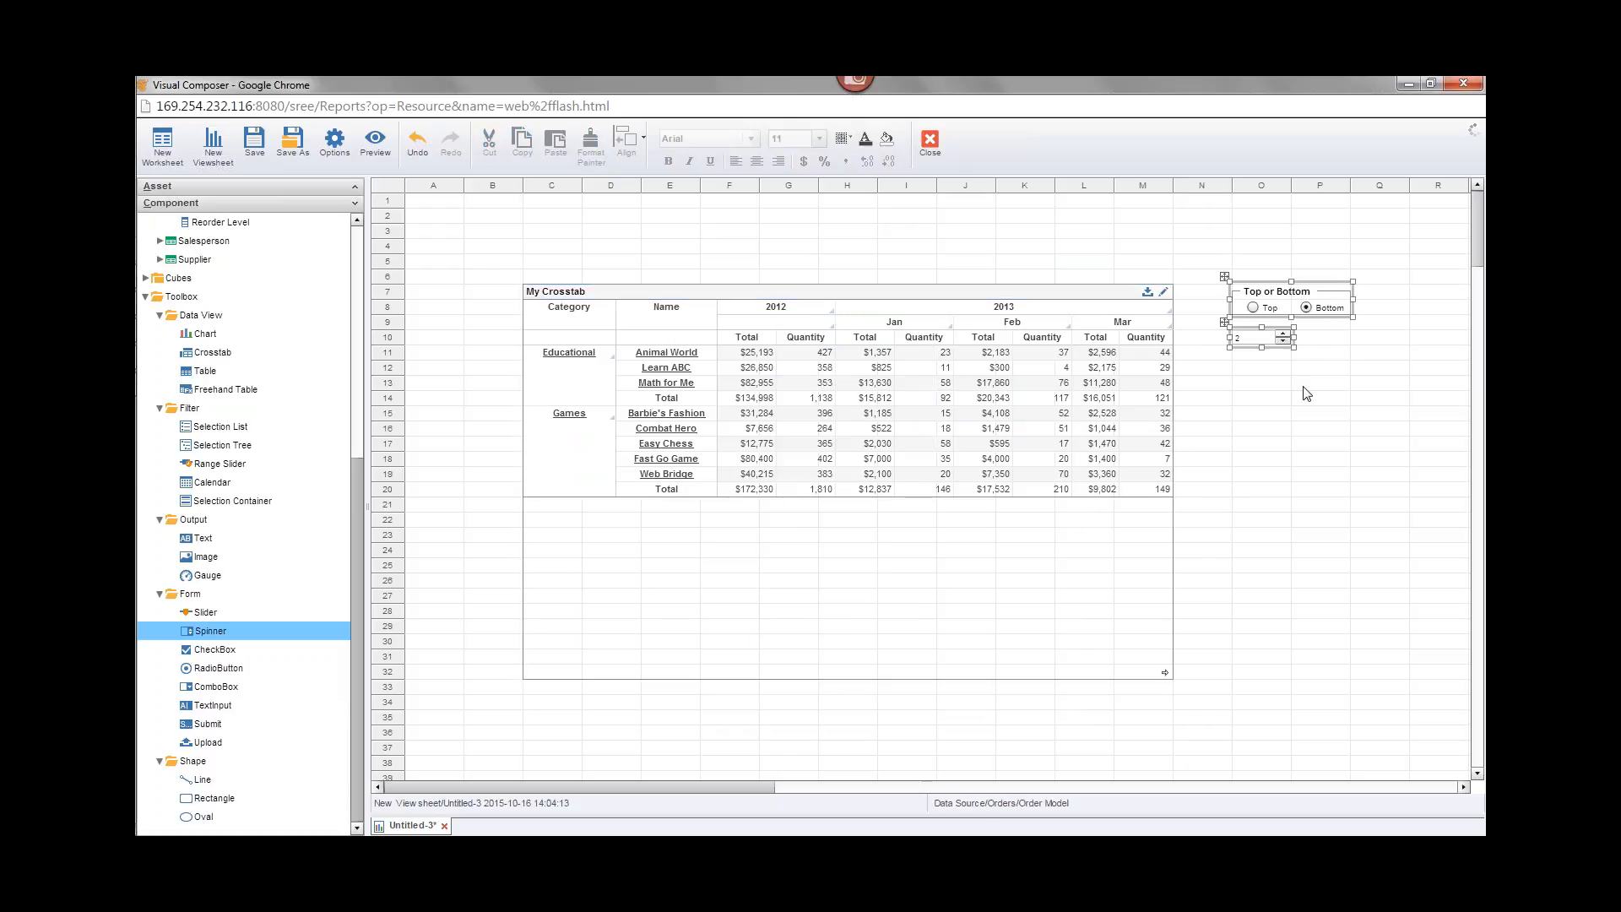
key(Delete)
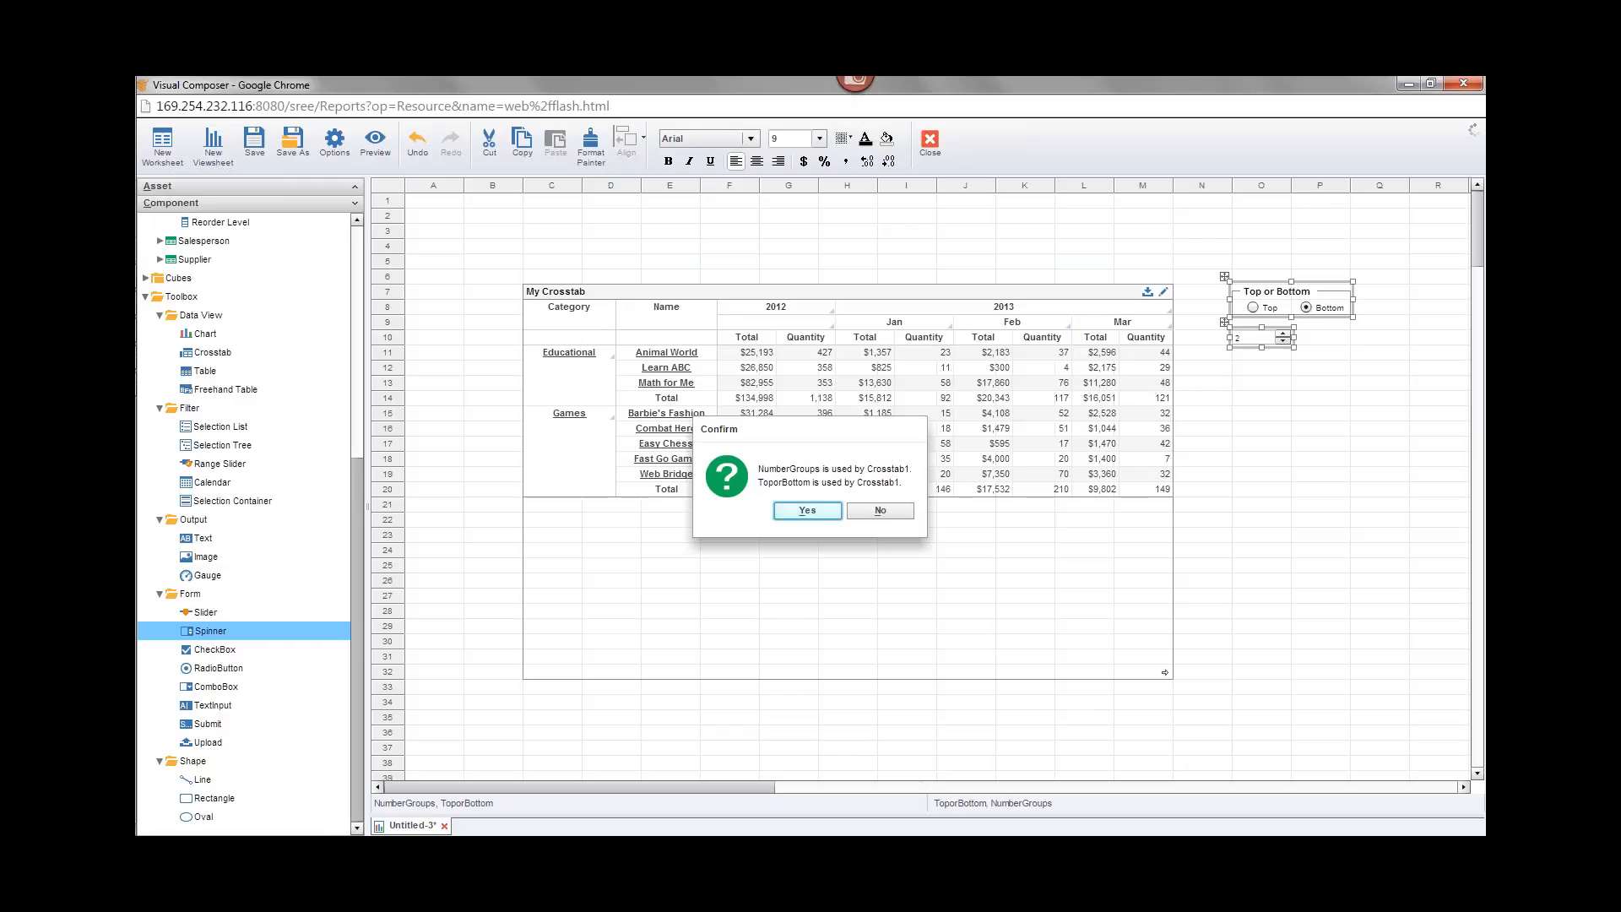
click(815, 512)
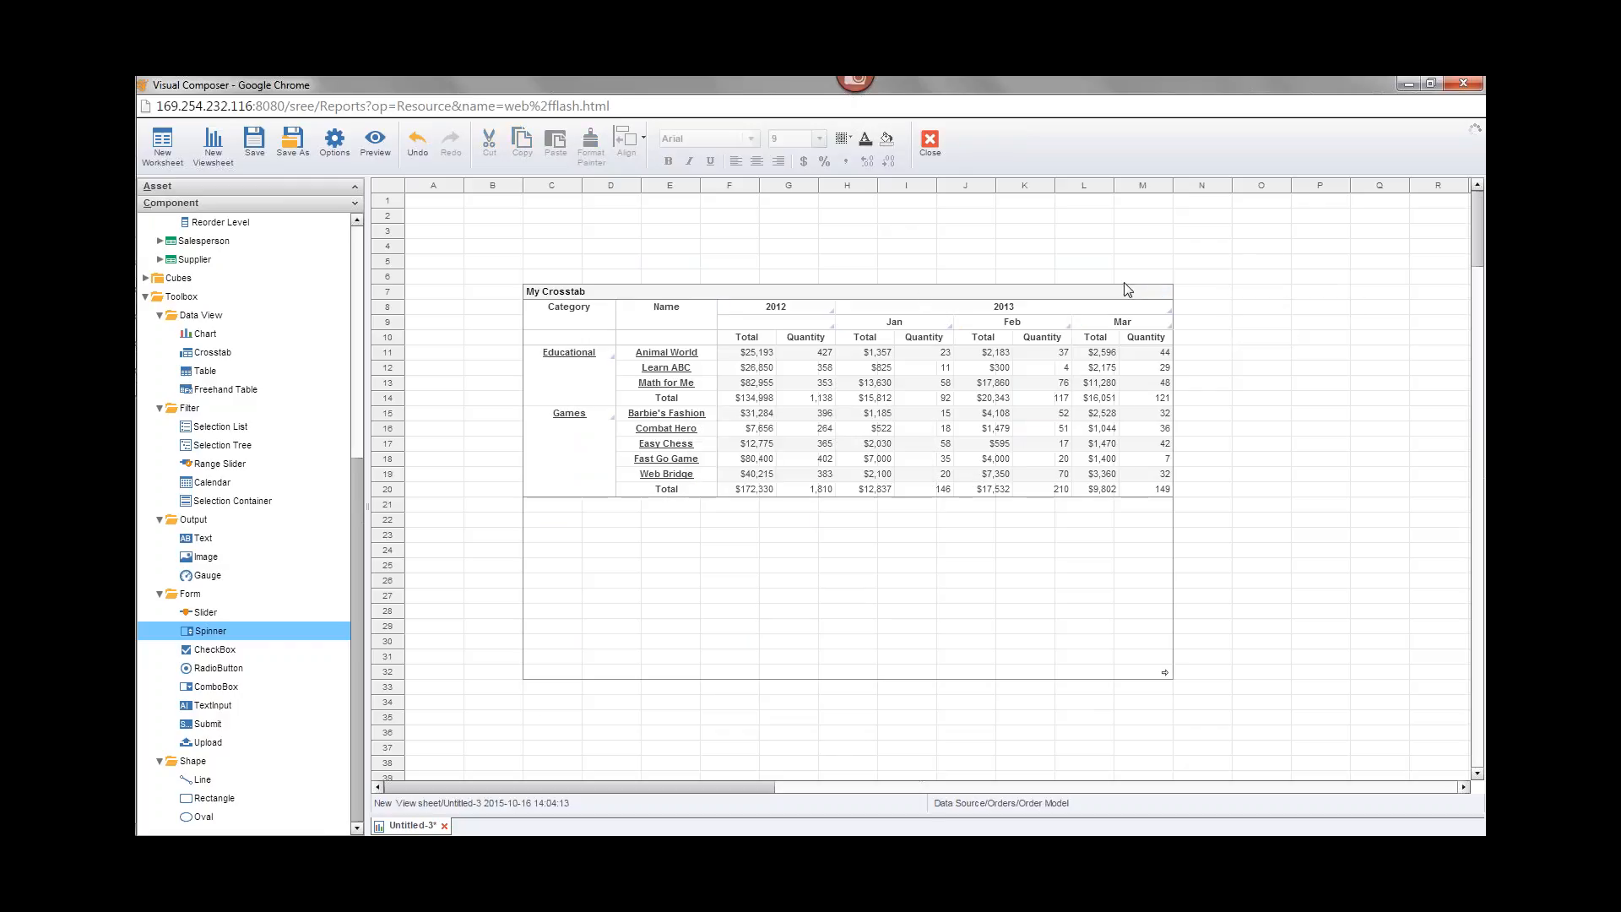
Step: Switch the Product:Category ranking from a variable to a fixed value of None, and apply the crosstab changes
click(1163, 291)
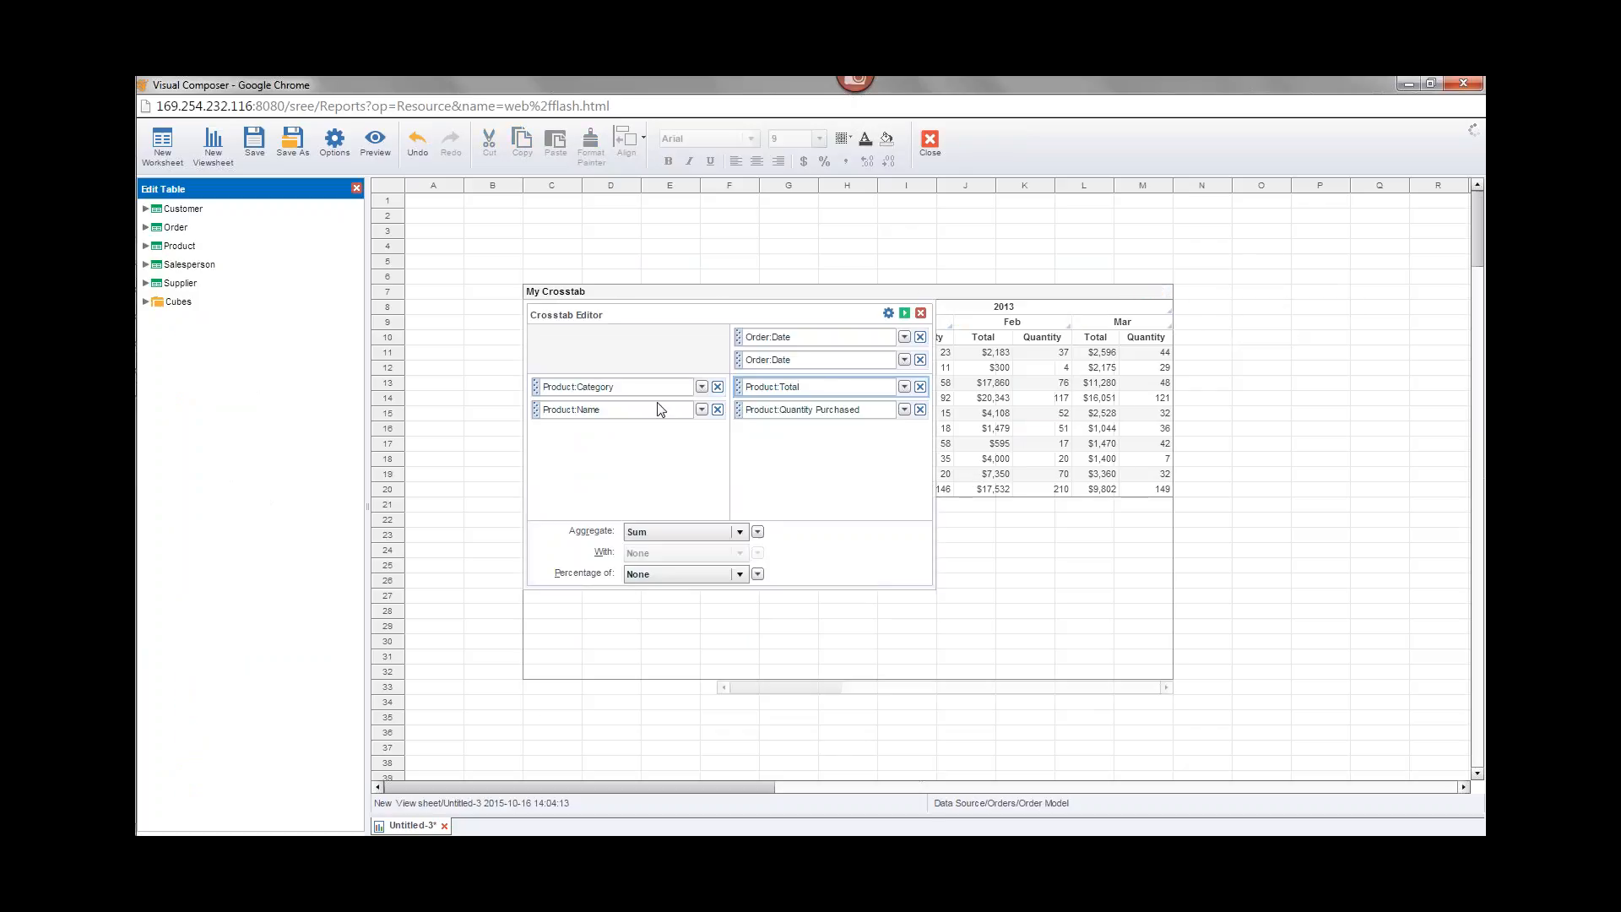
click(626, 389)
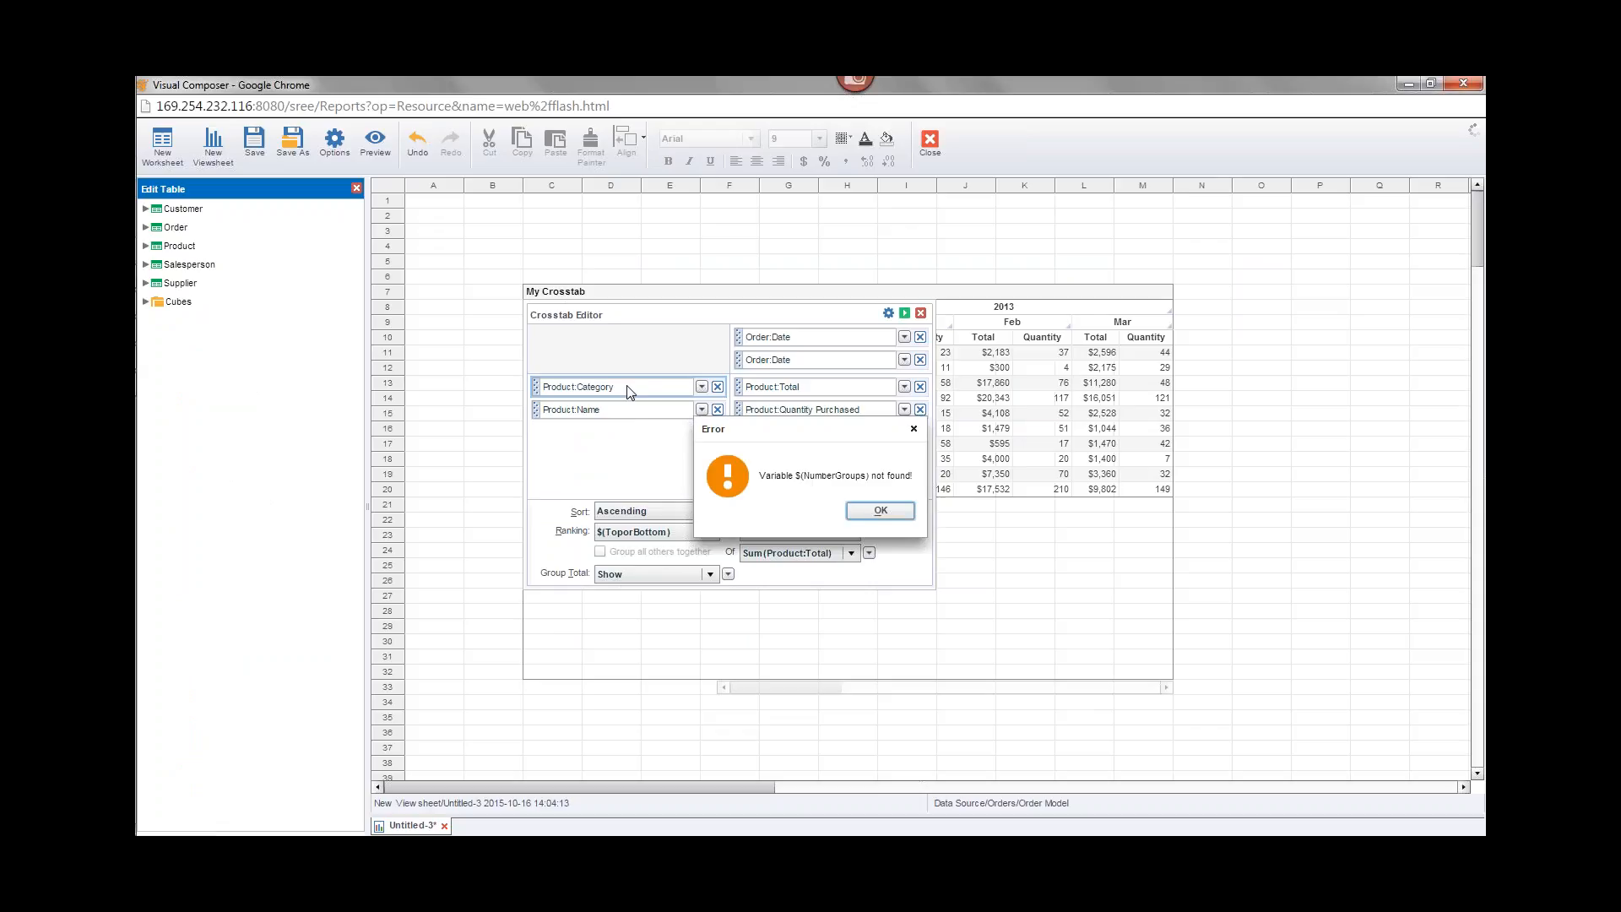
click(881, 512)
click(876, 512)
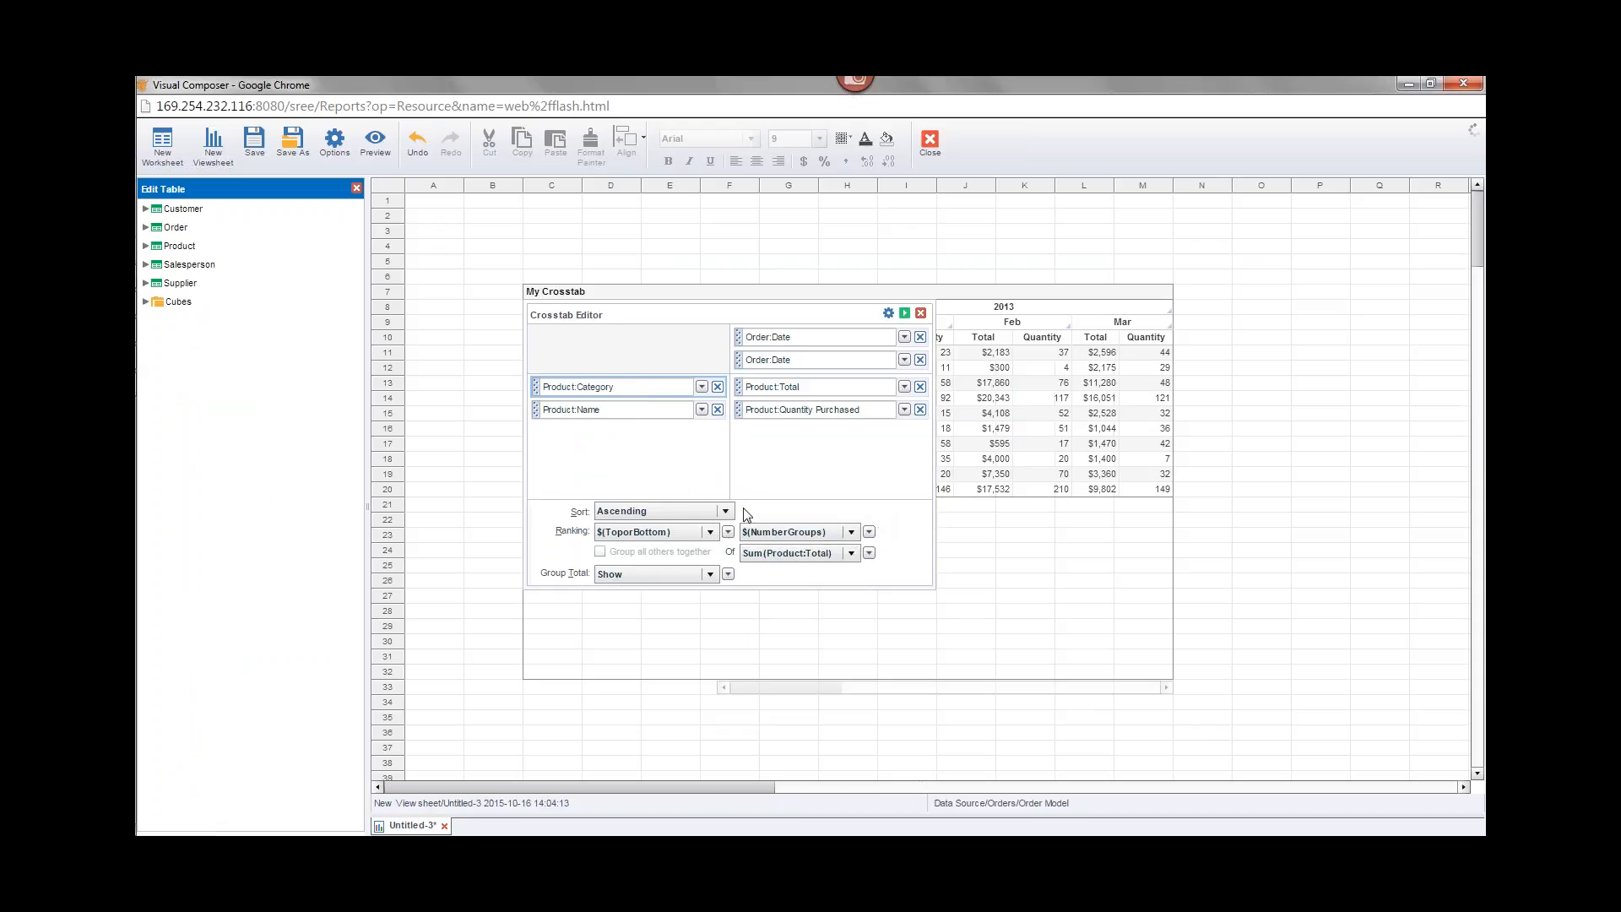
click(710, 533)
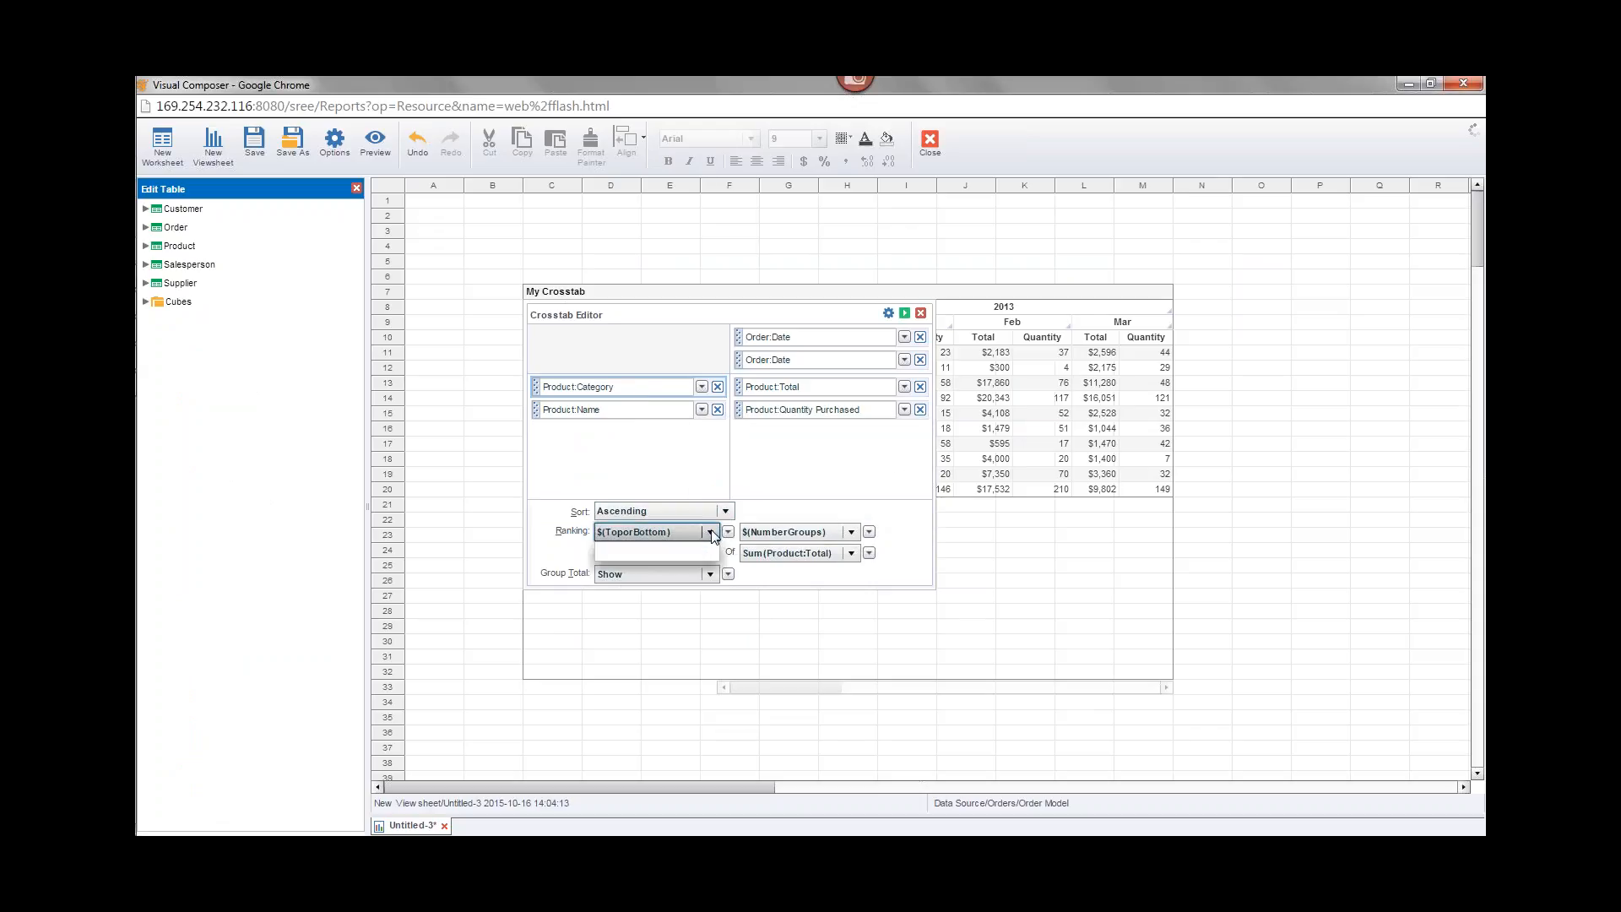
click(711, 533)
click(728, 532)
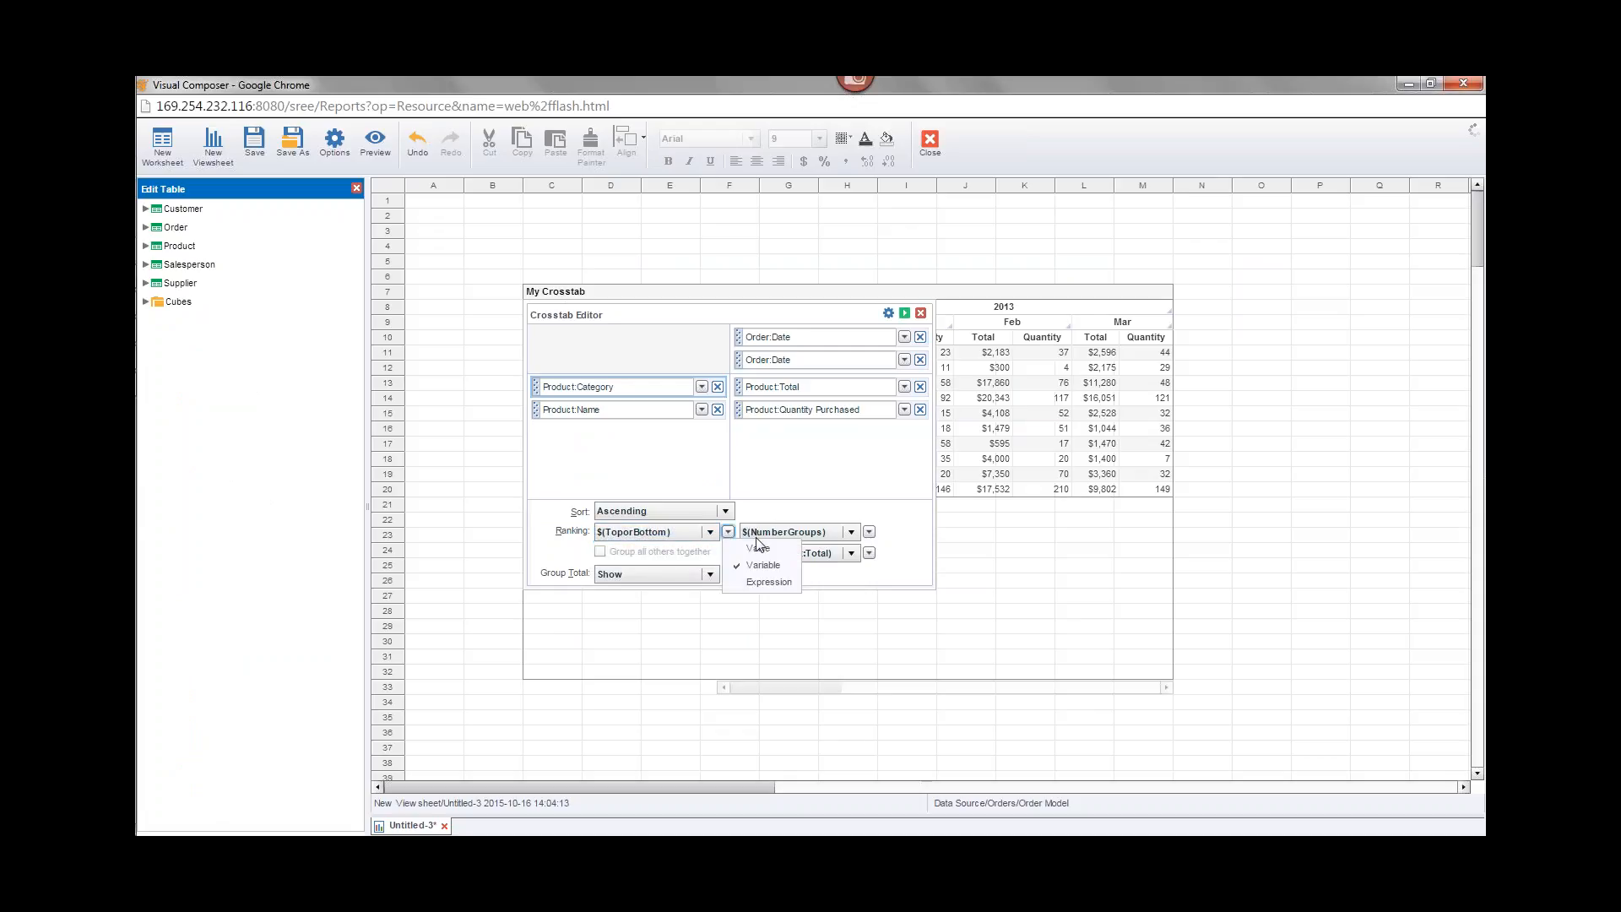
click(759, 547)
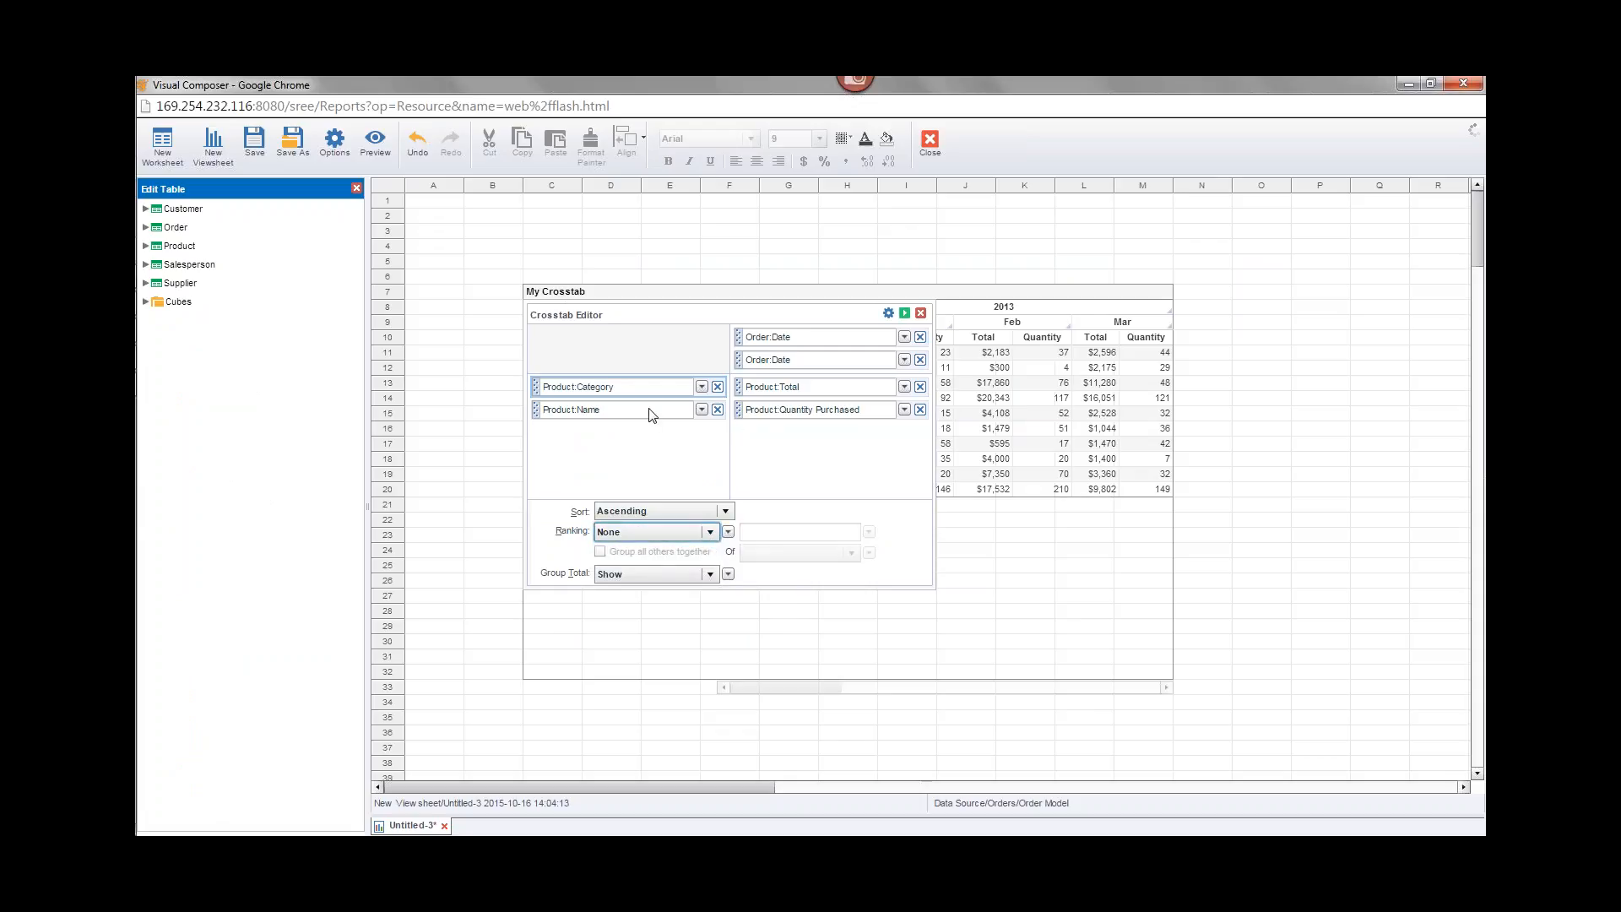
click(904, 313)
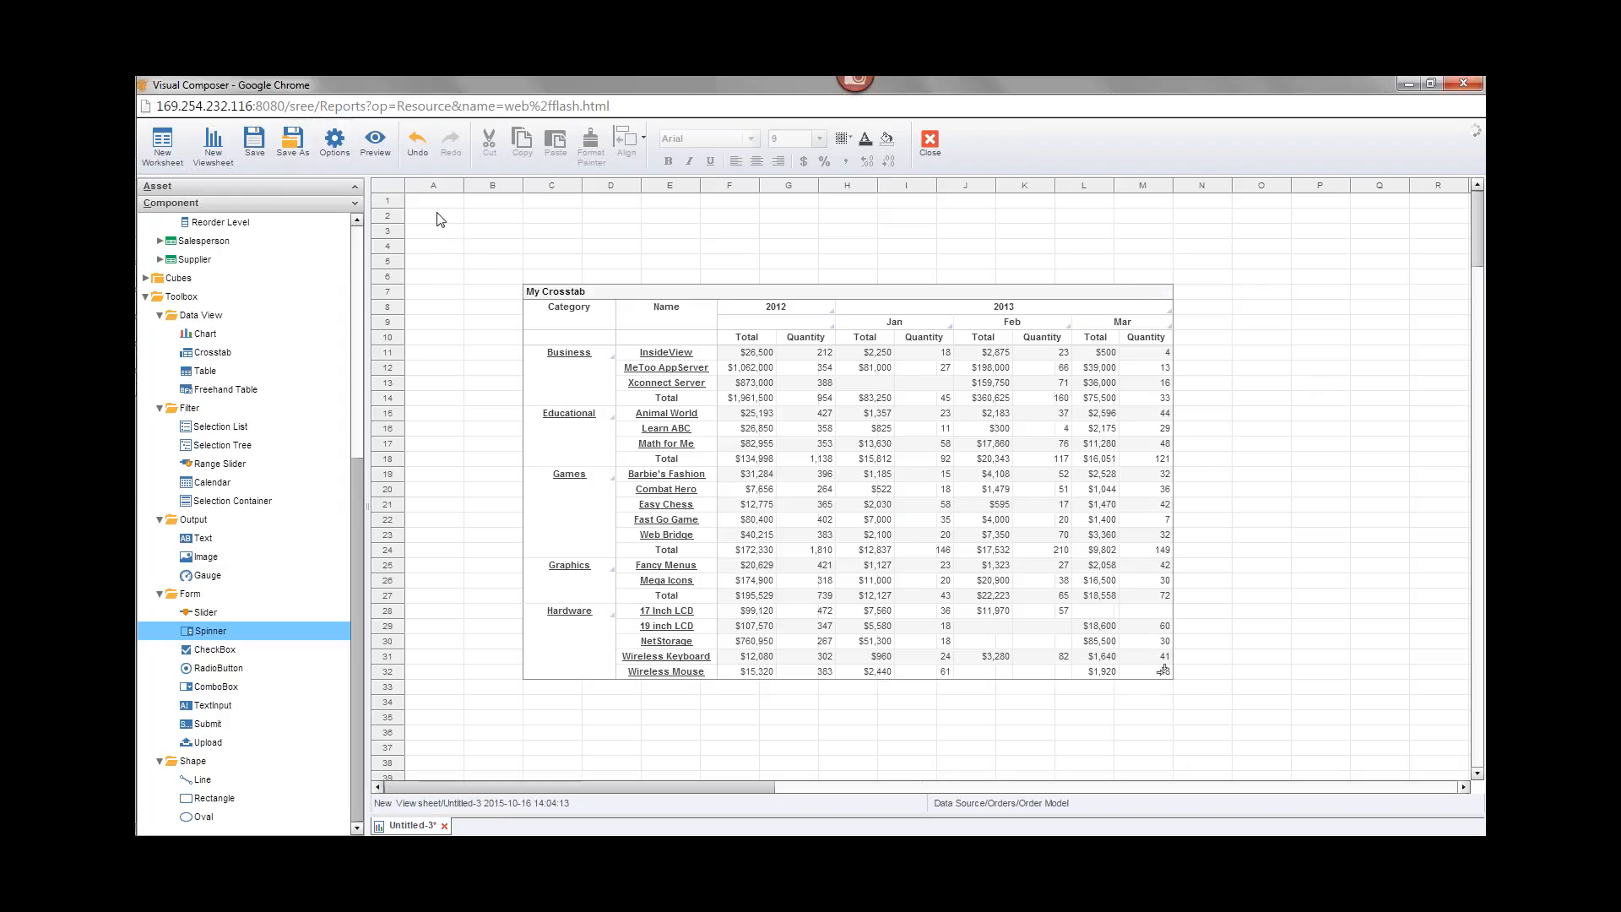
Step: Preview the viewsheet and examine the crosstab editor offered there, including the available fields and the Product:Category ranking choices
click(378, 145)
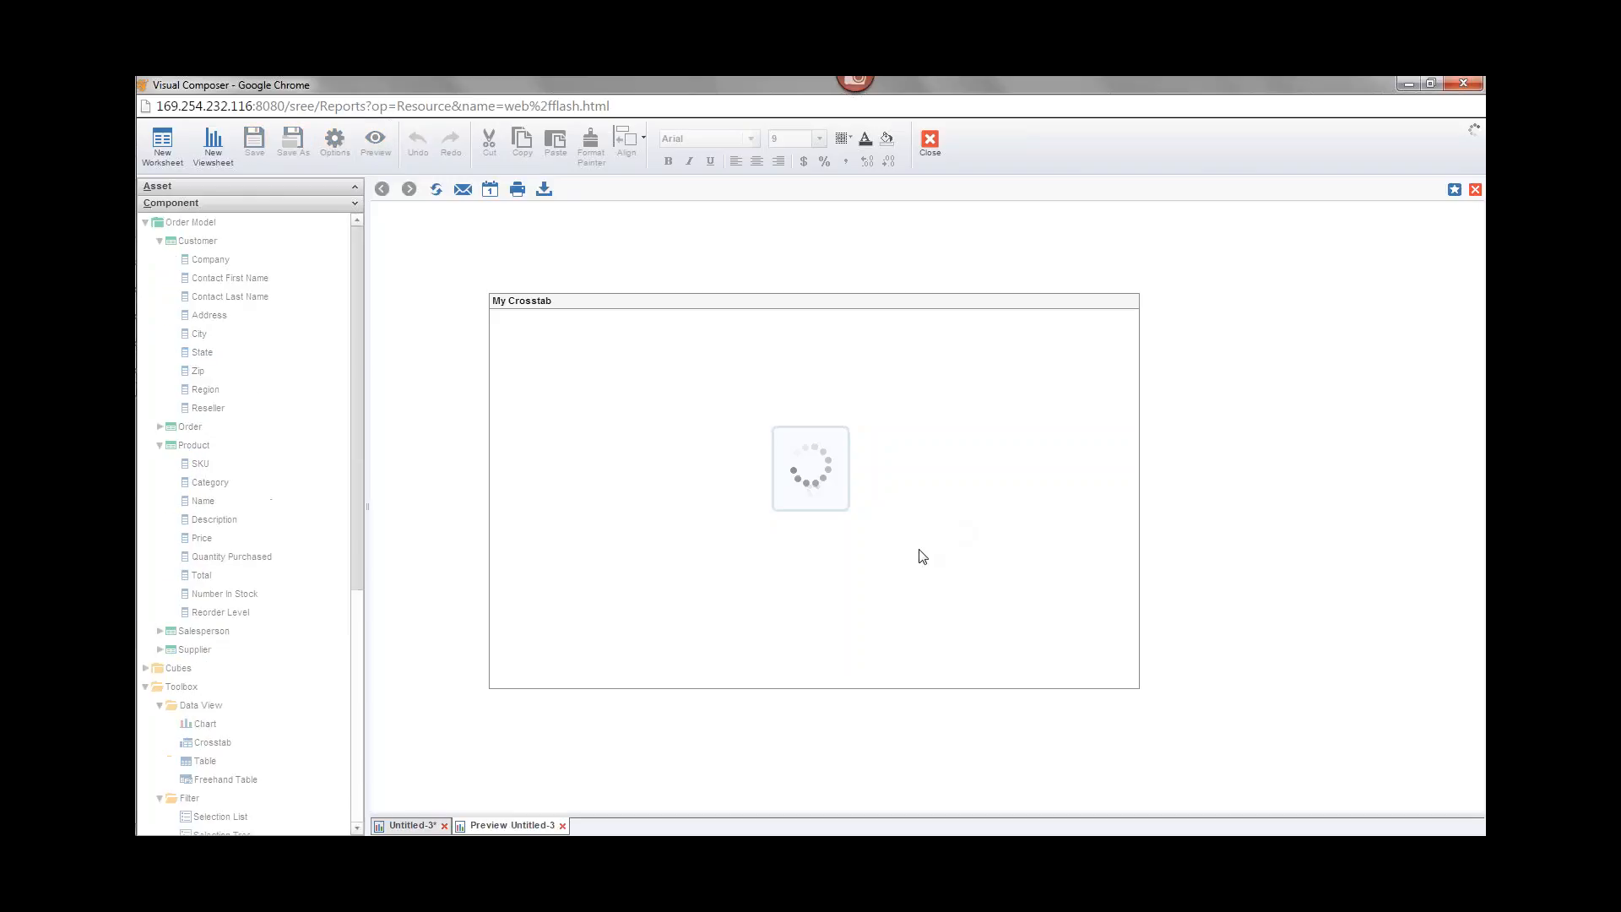
mouse_move(921, 551)
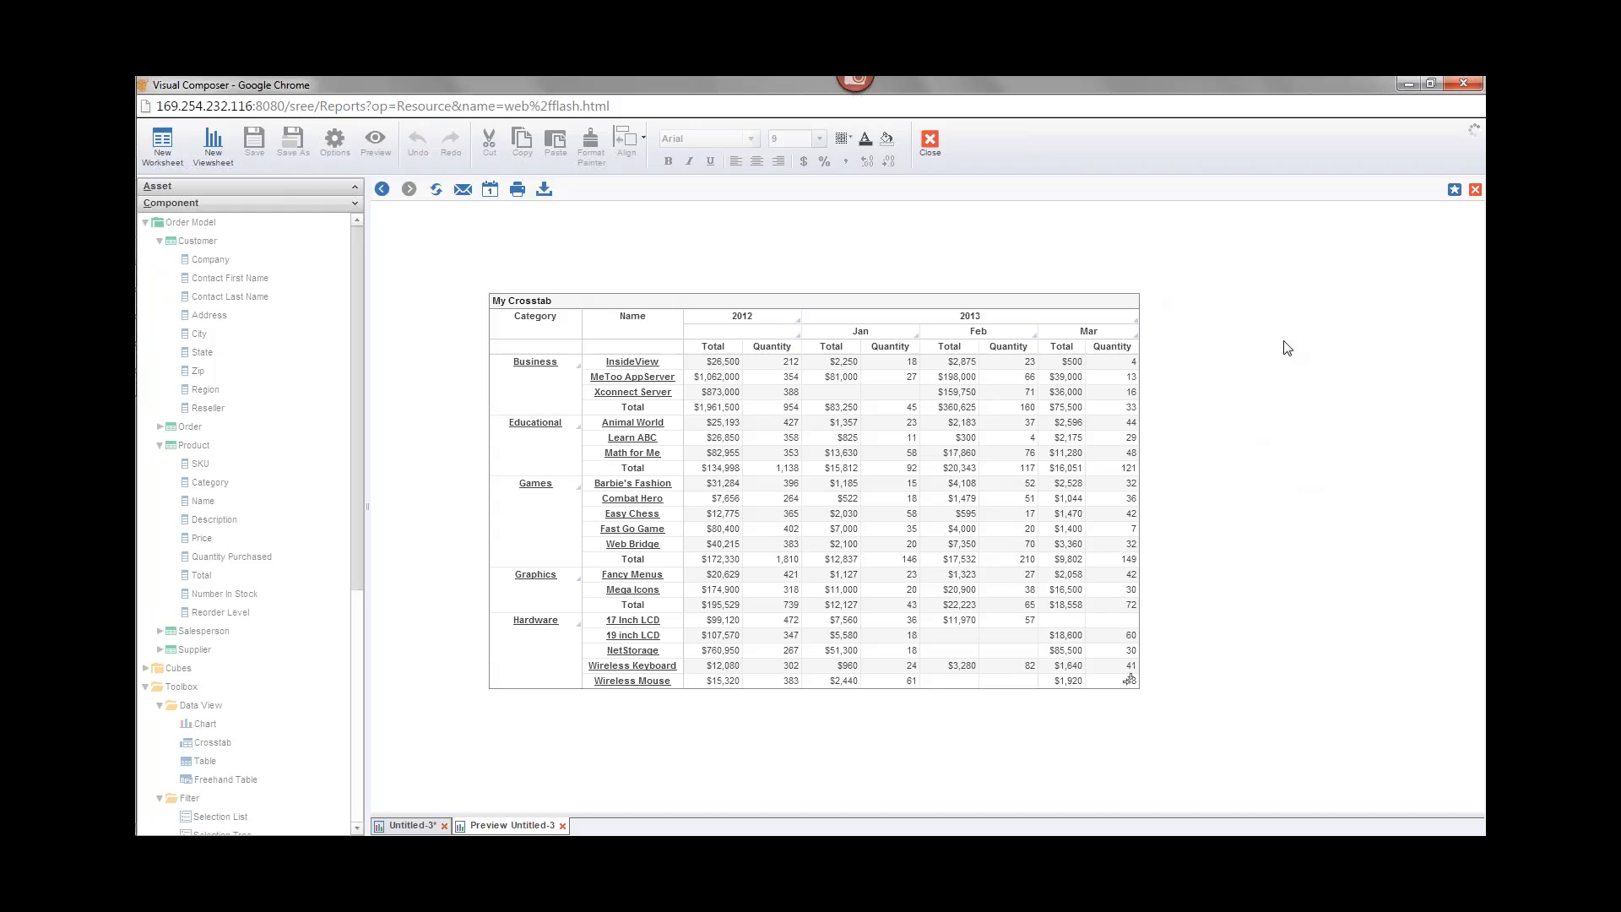
mouse_move(1111, 326)
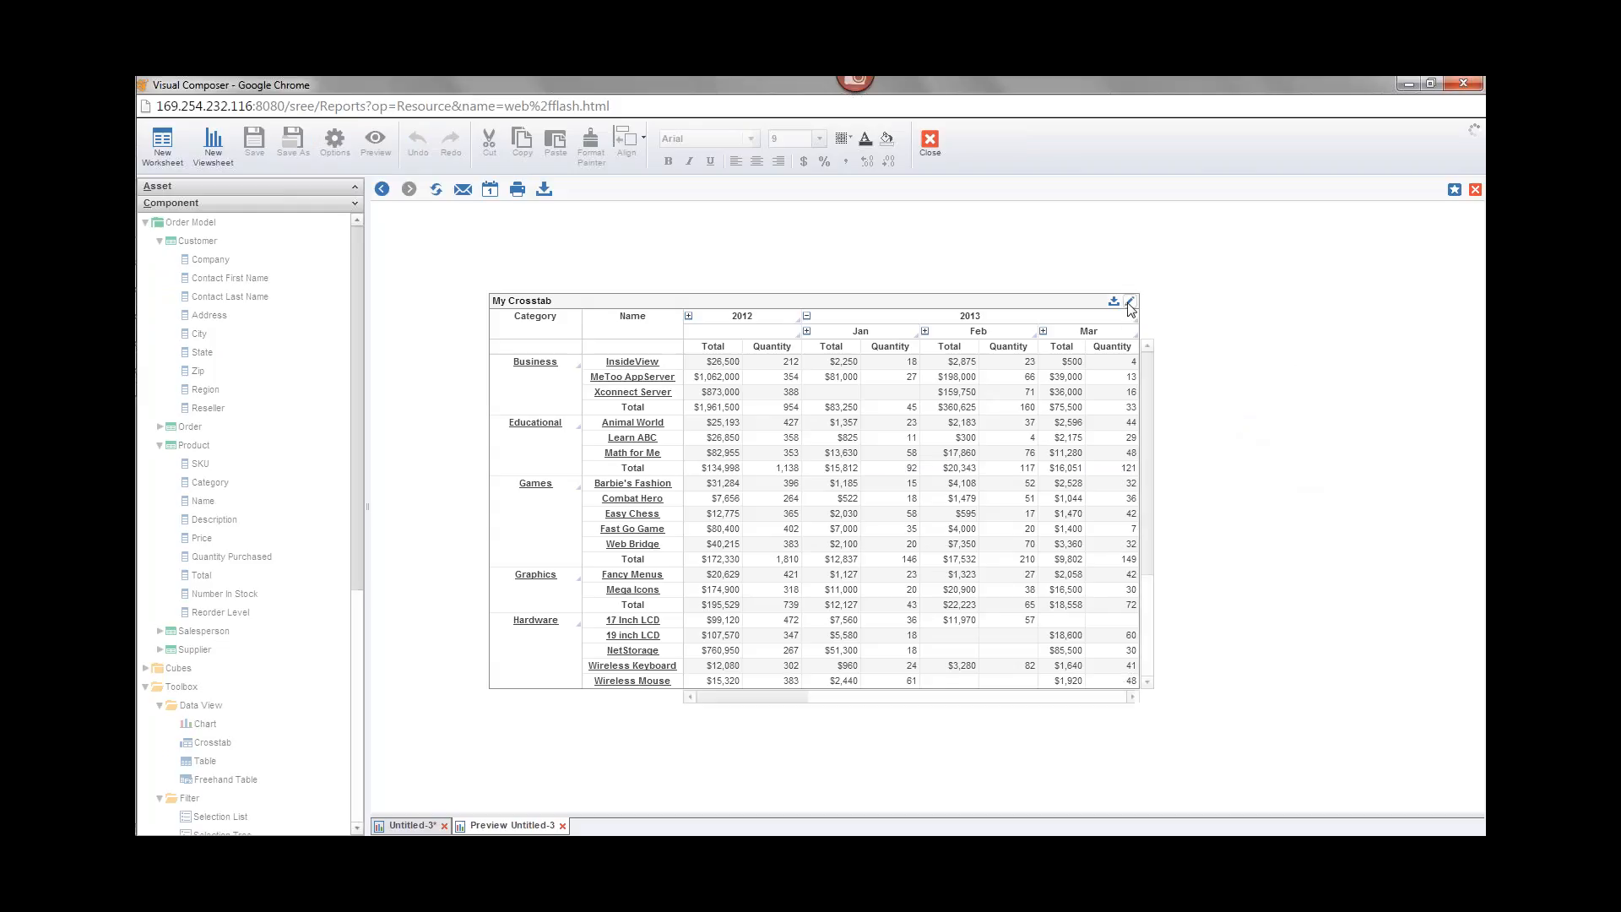
click(1130, 302)
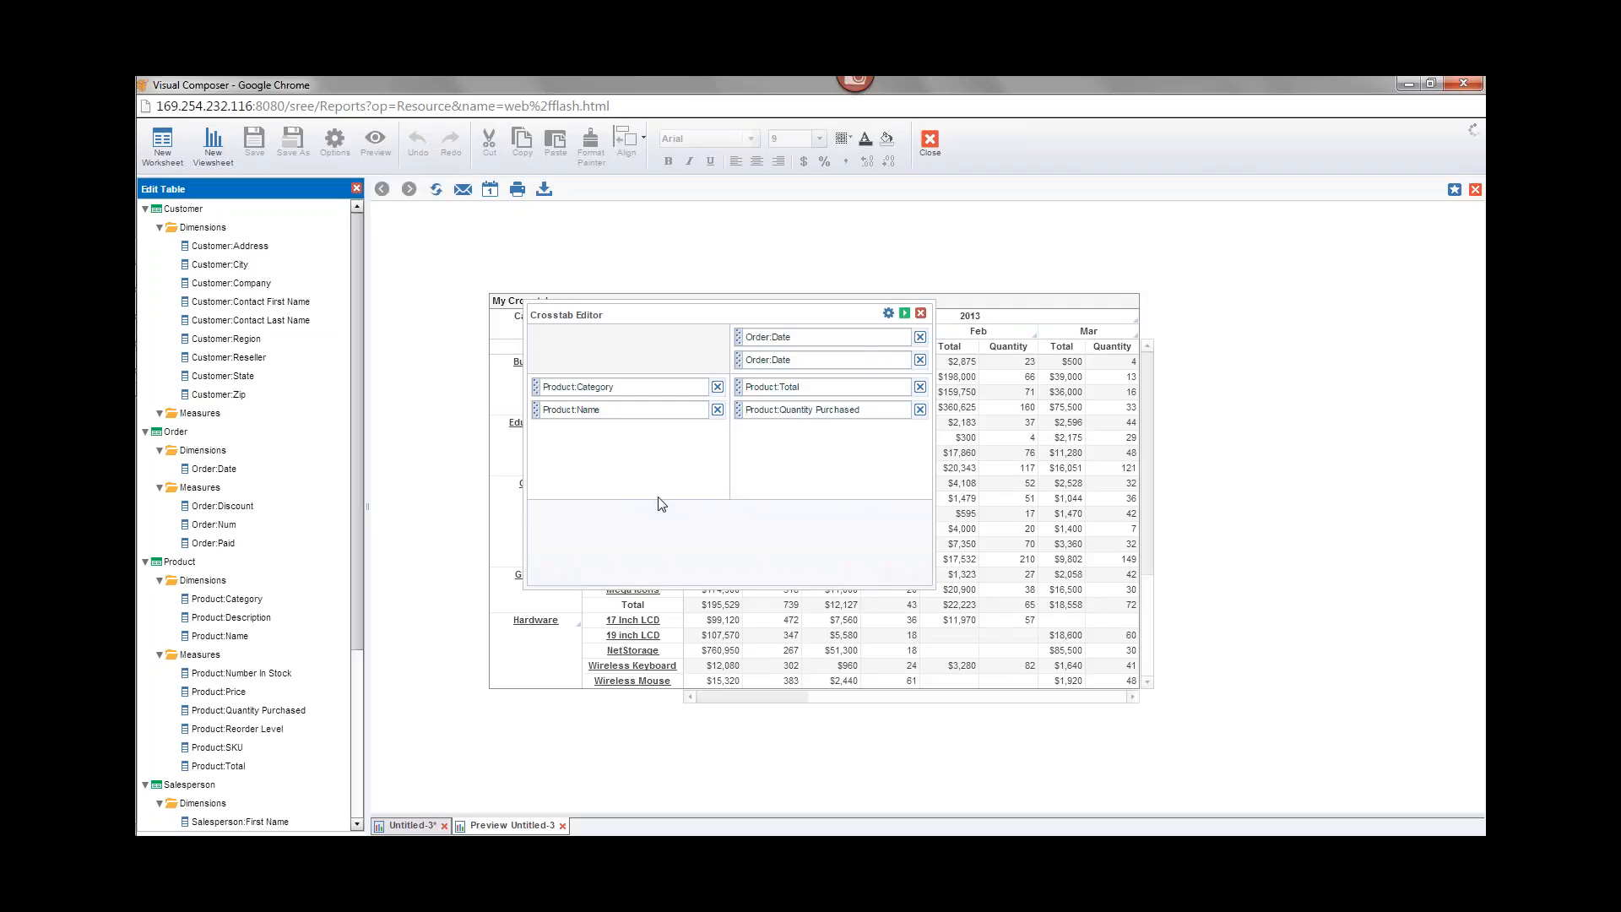
click(635, 390)
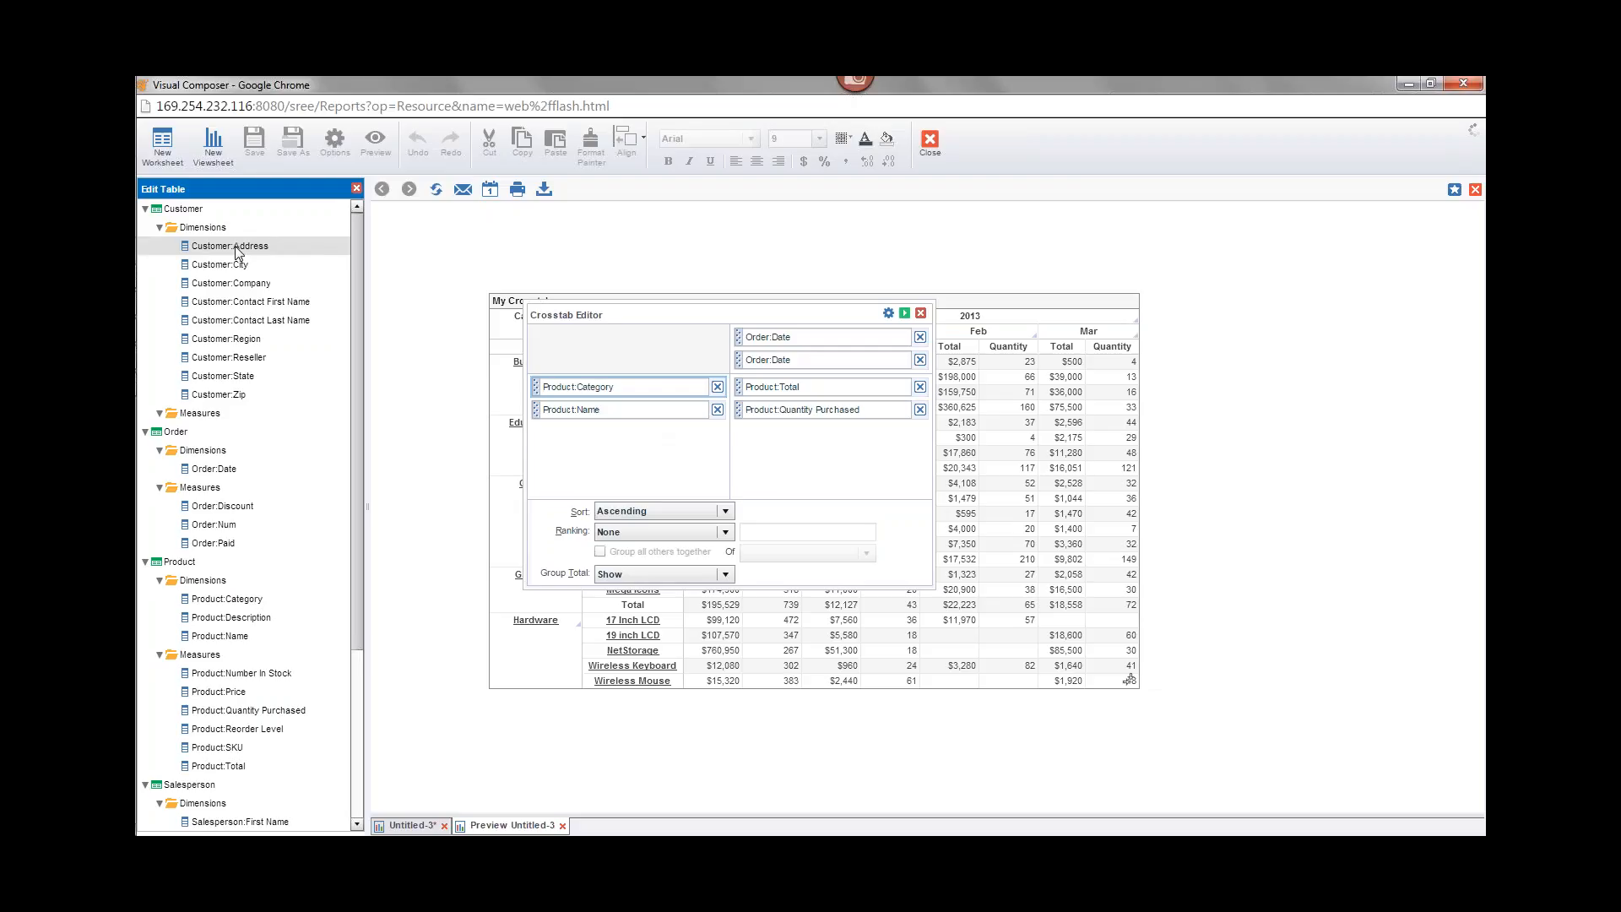
drag(273, 254, 533, 353)
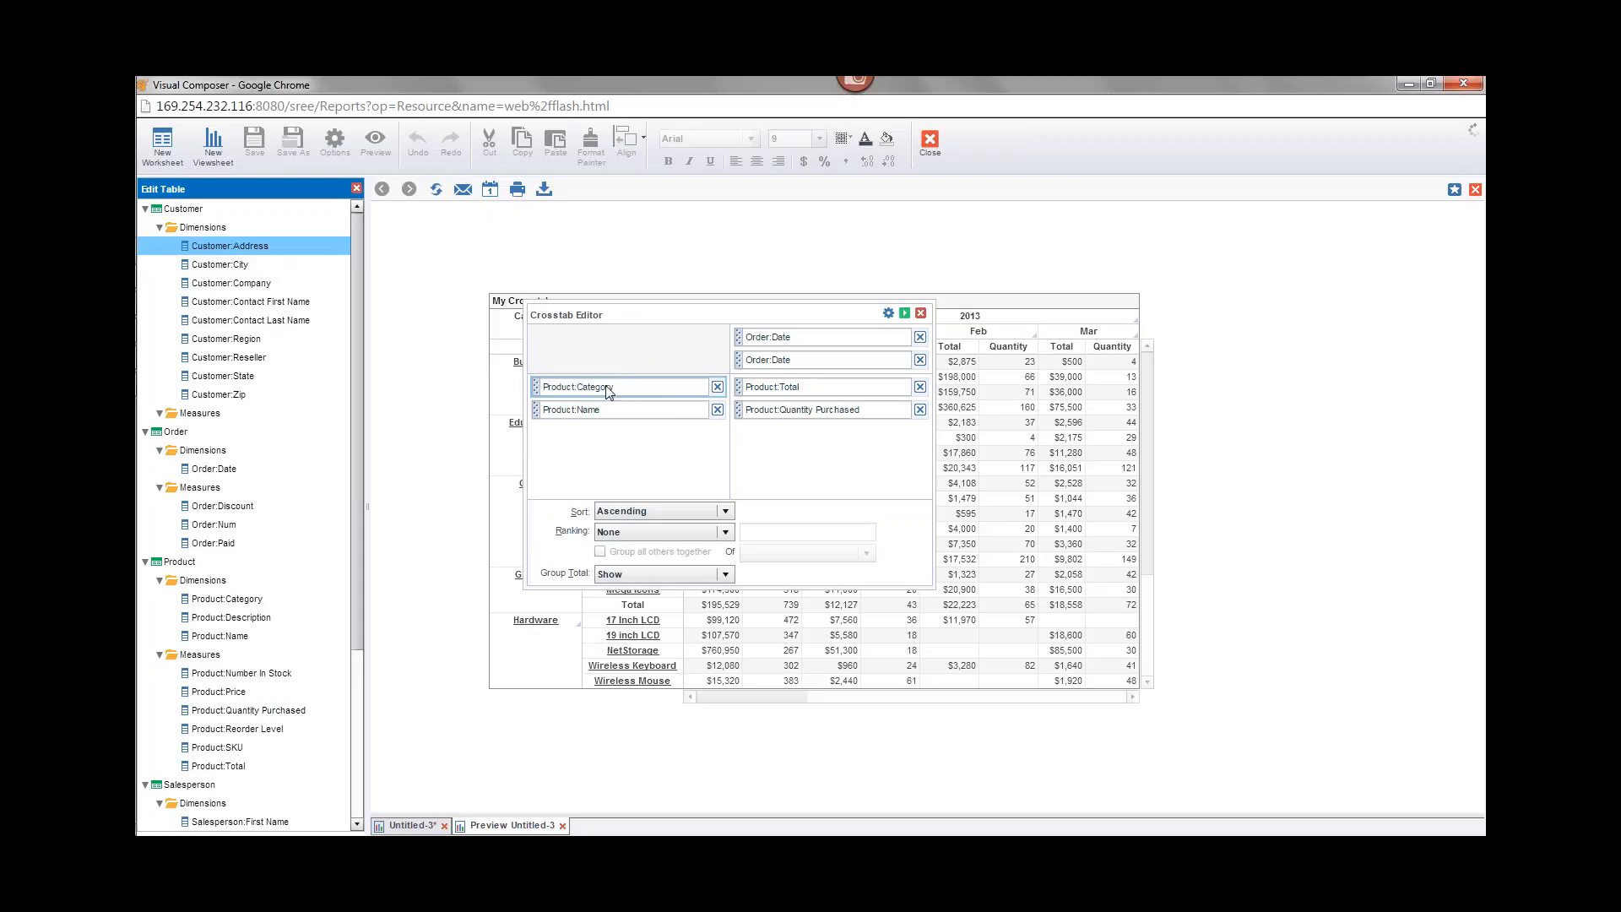
click(624, 532)
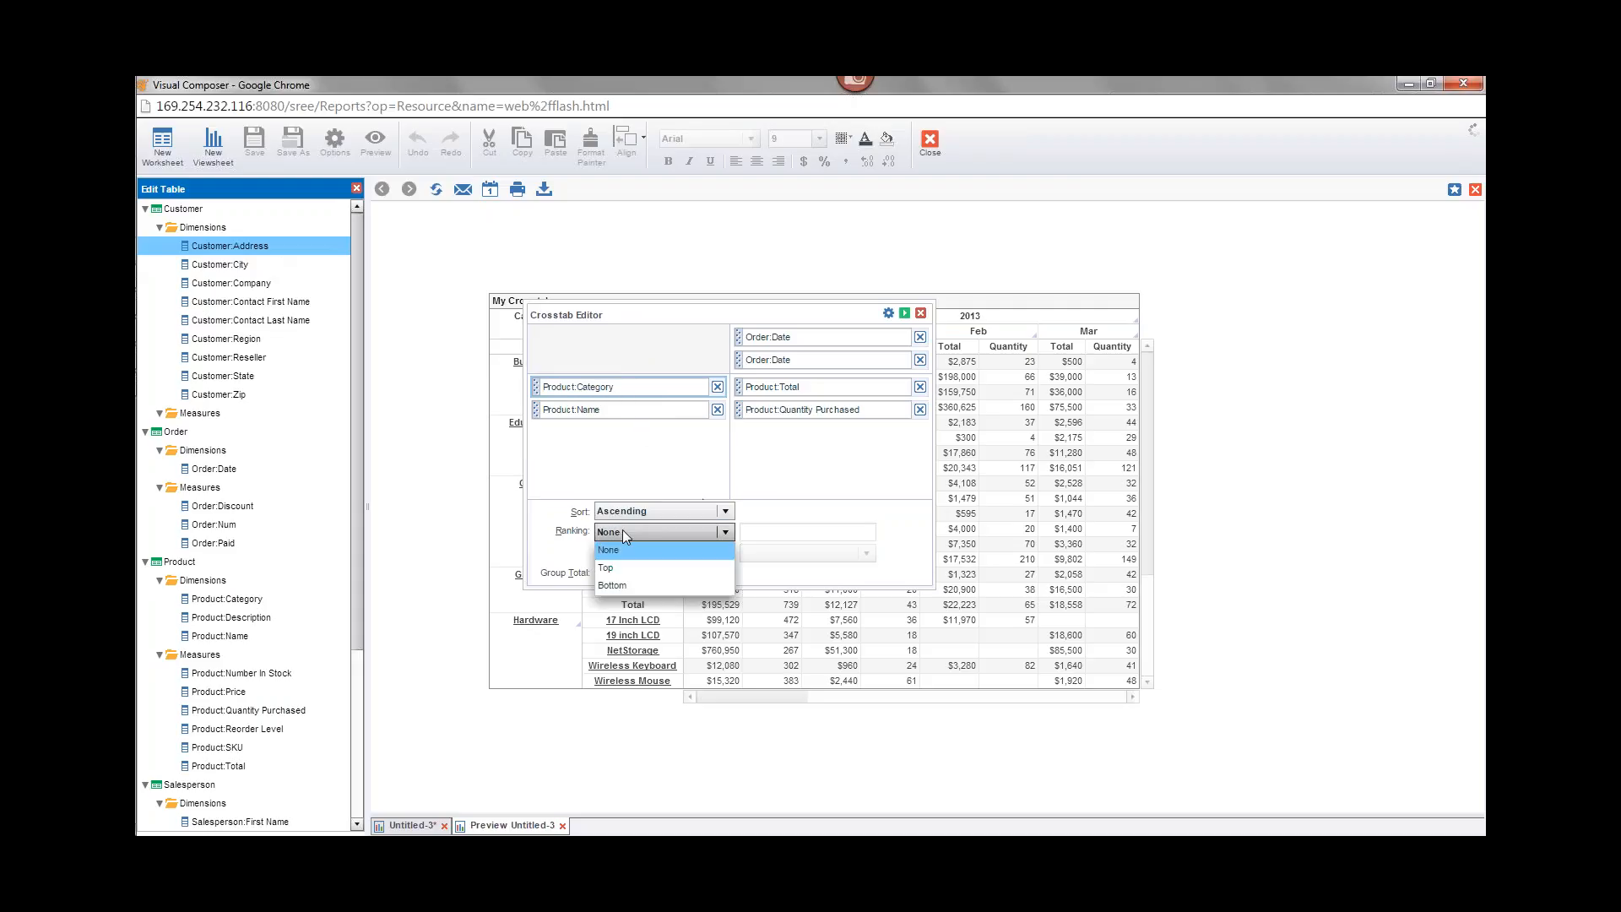
click(688, 483)
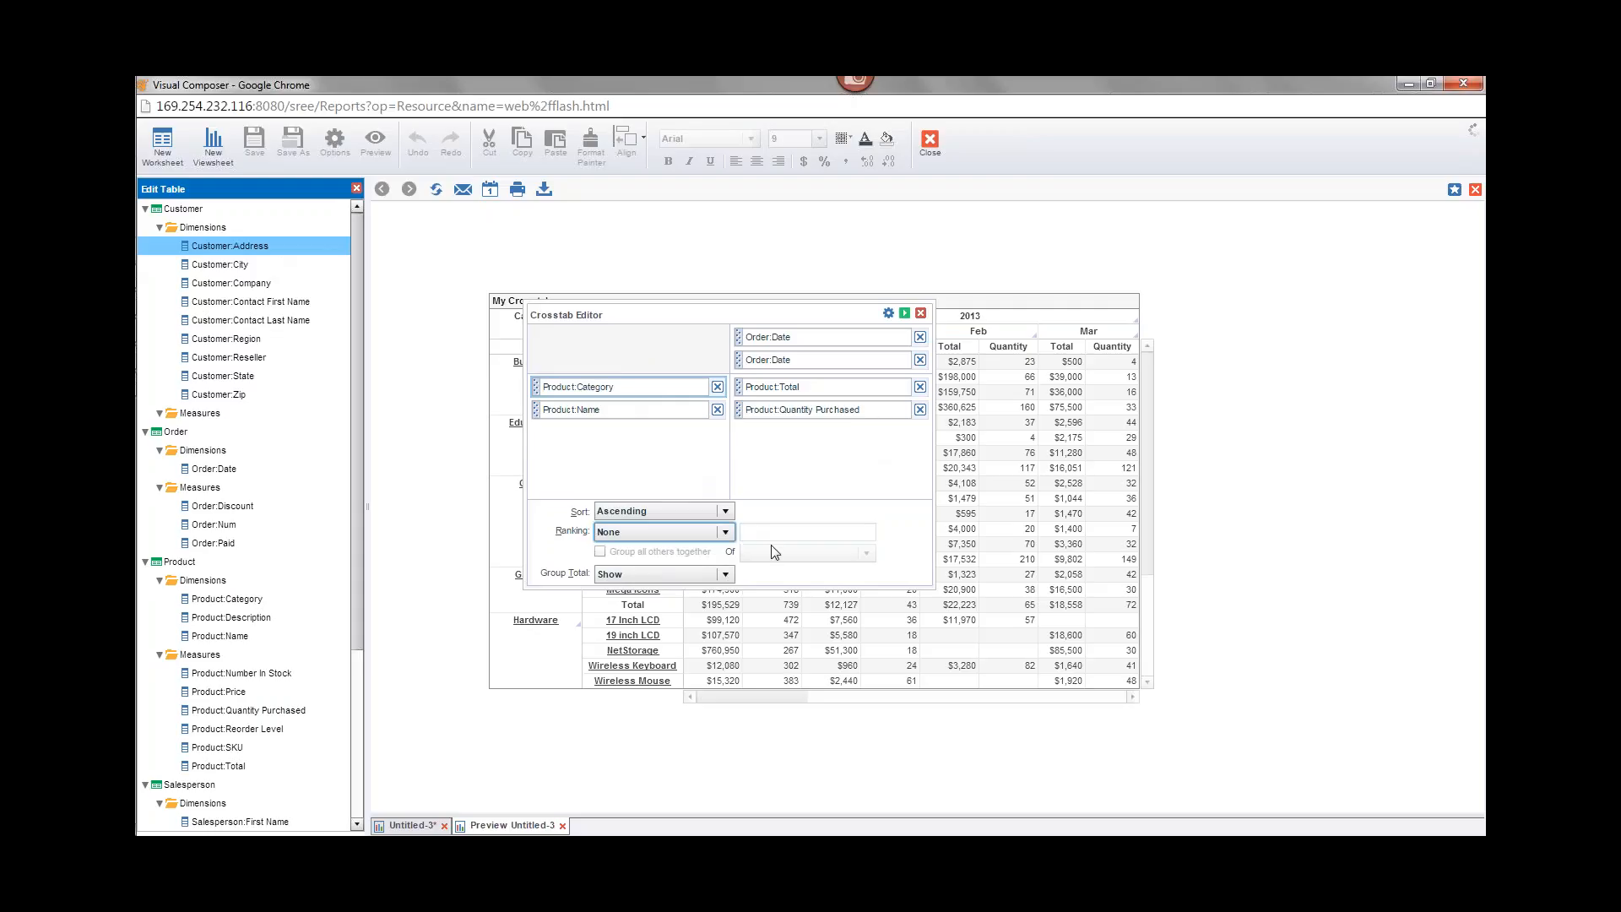
click(921, 314)
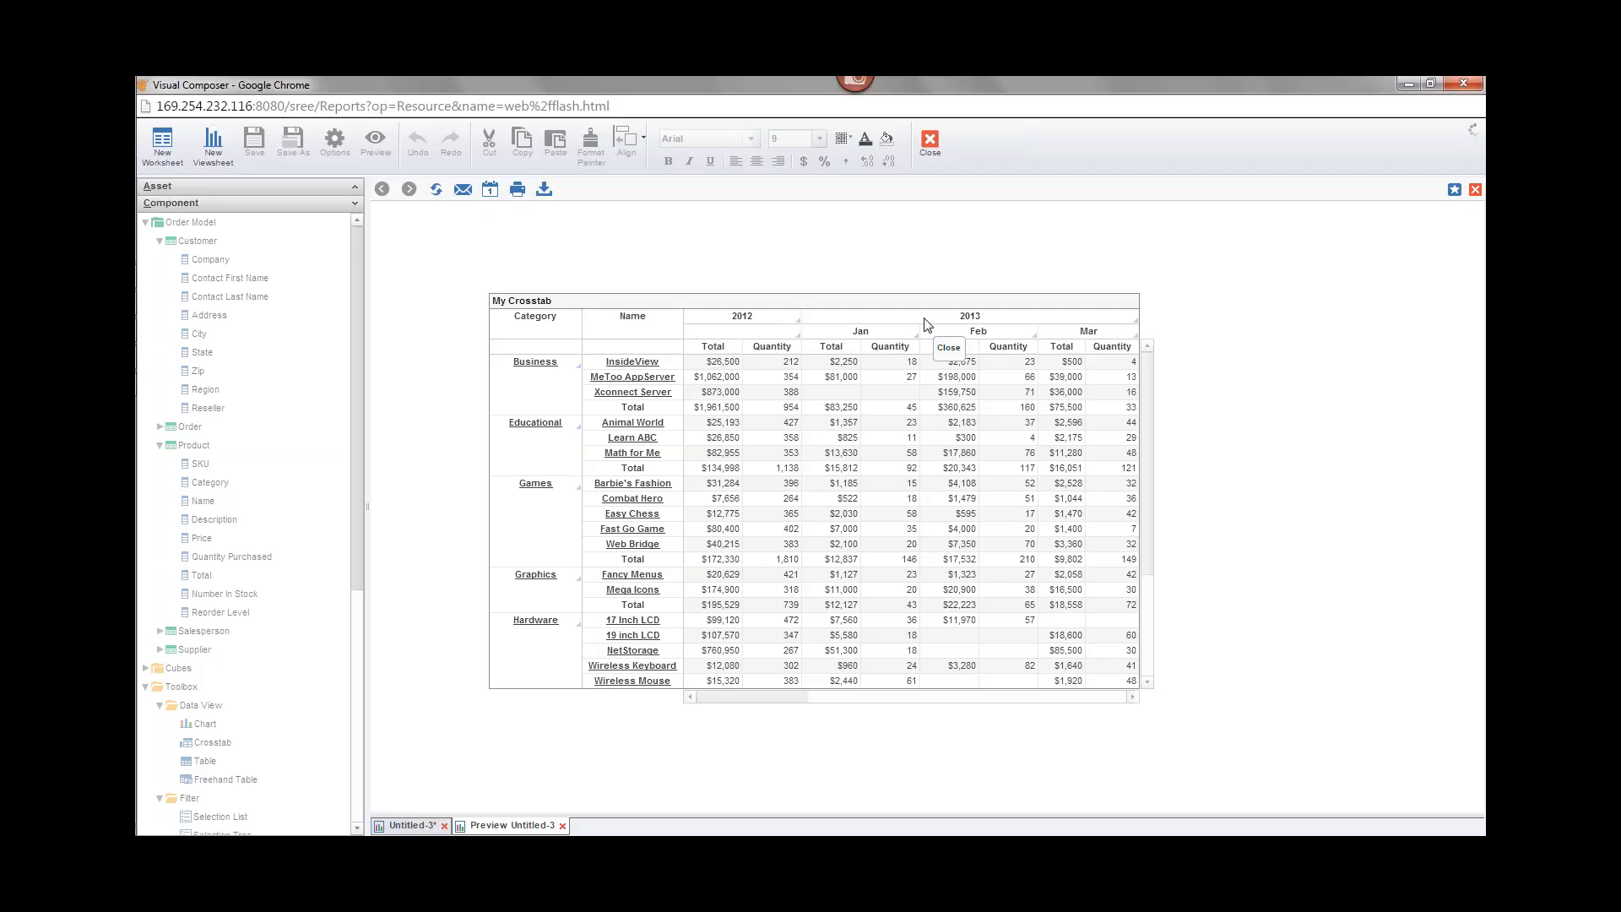
Step: Return to the Untitled-3 design and disable Enable Ad Hoc Editing in the crosstab's advanced properties
click(411, 825)
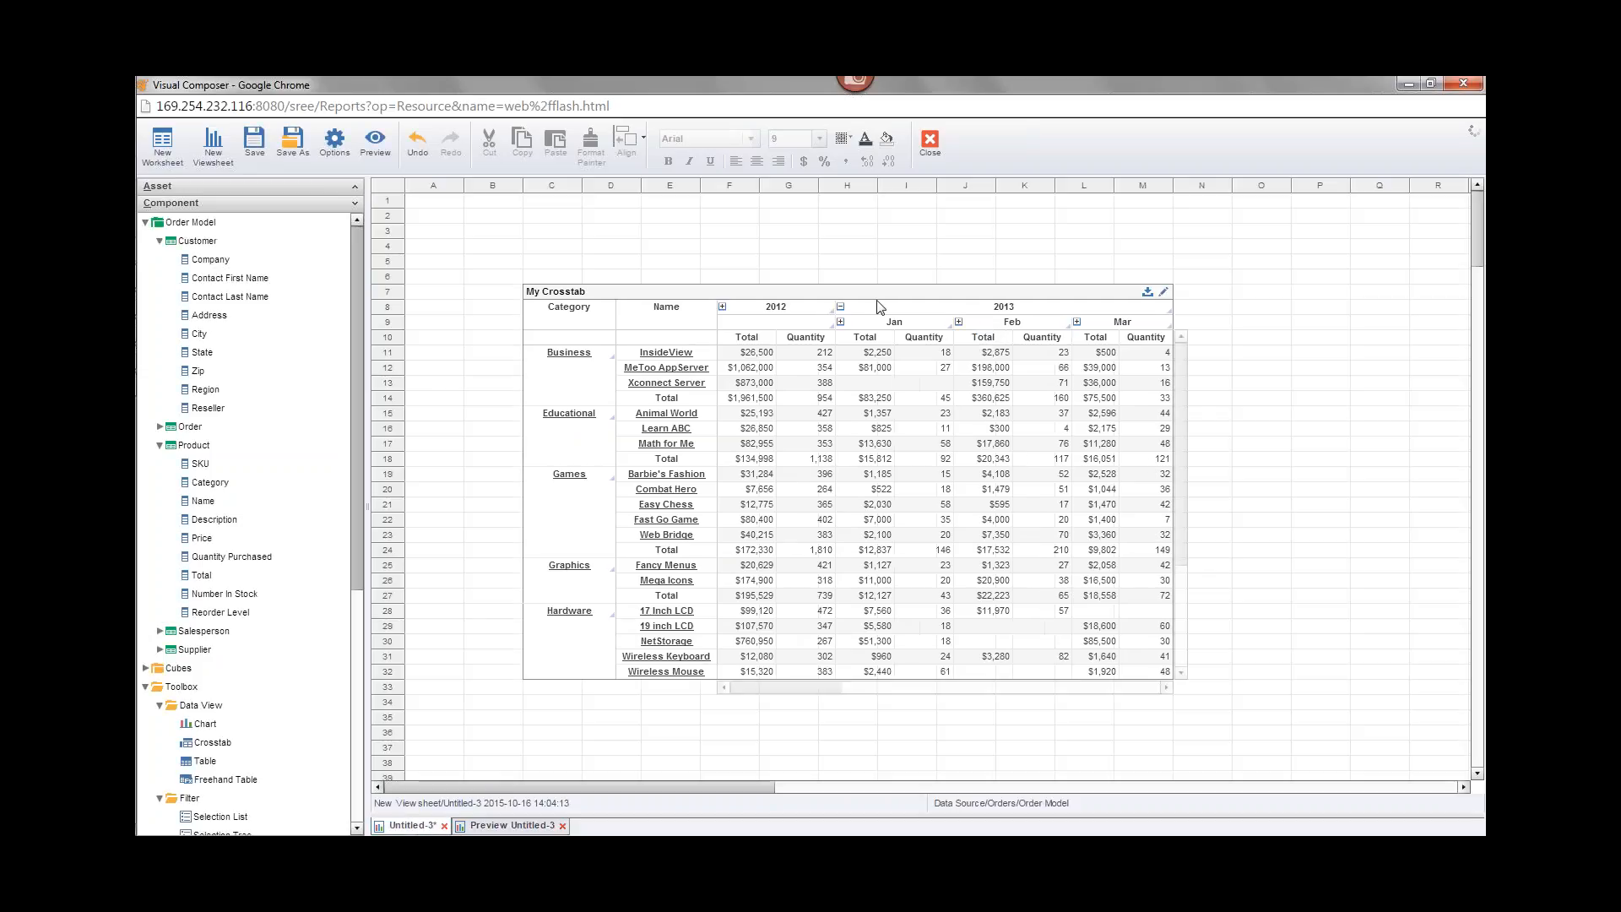
click(928, 302)
right_click(929, 302)
click(954, 314)
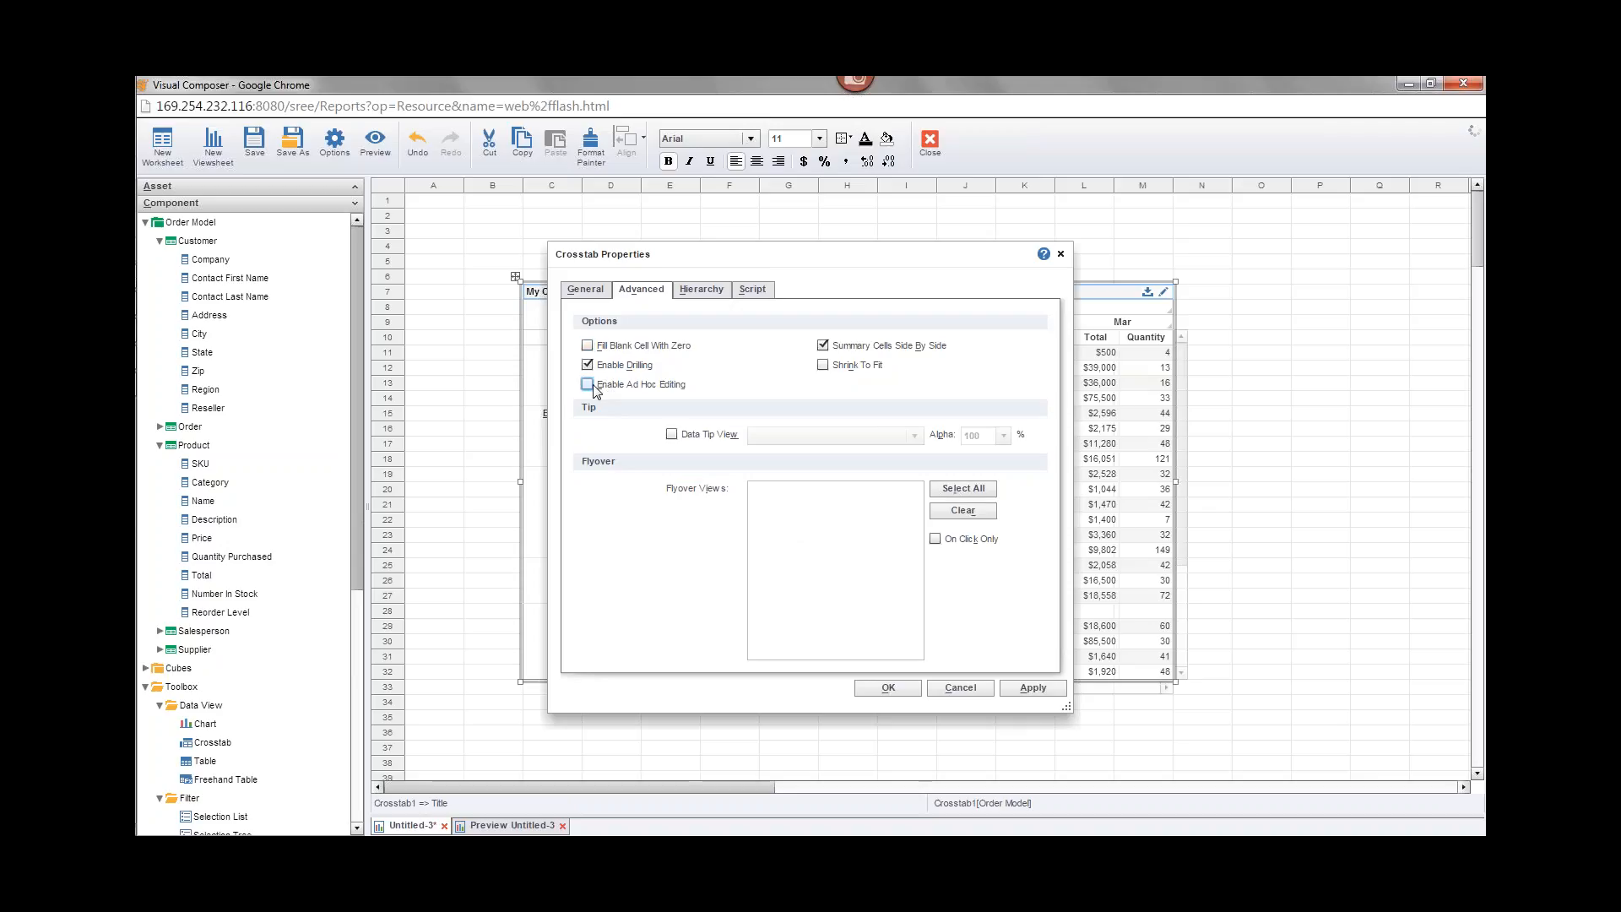
click(587, 384)
click(888, 687)
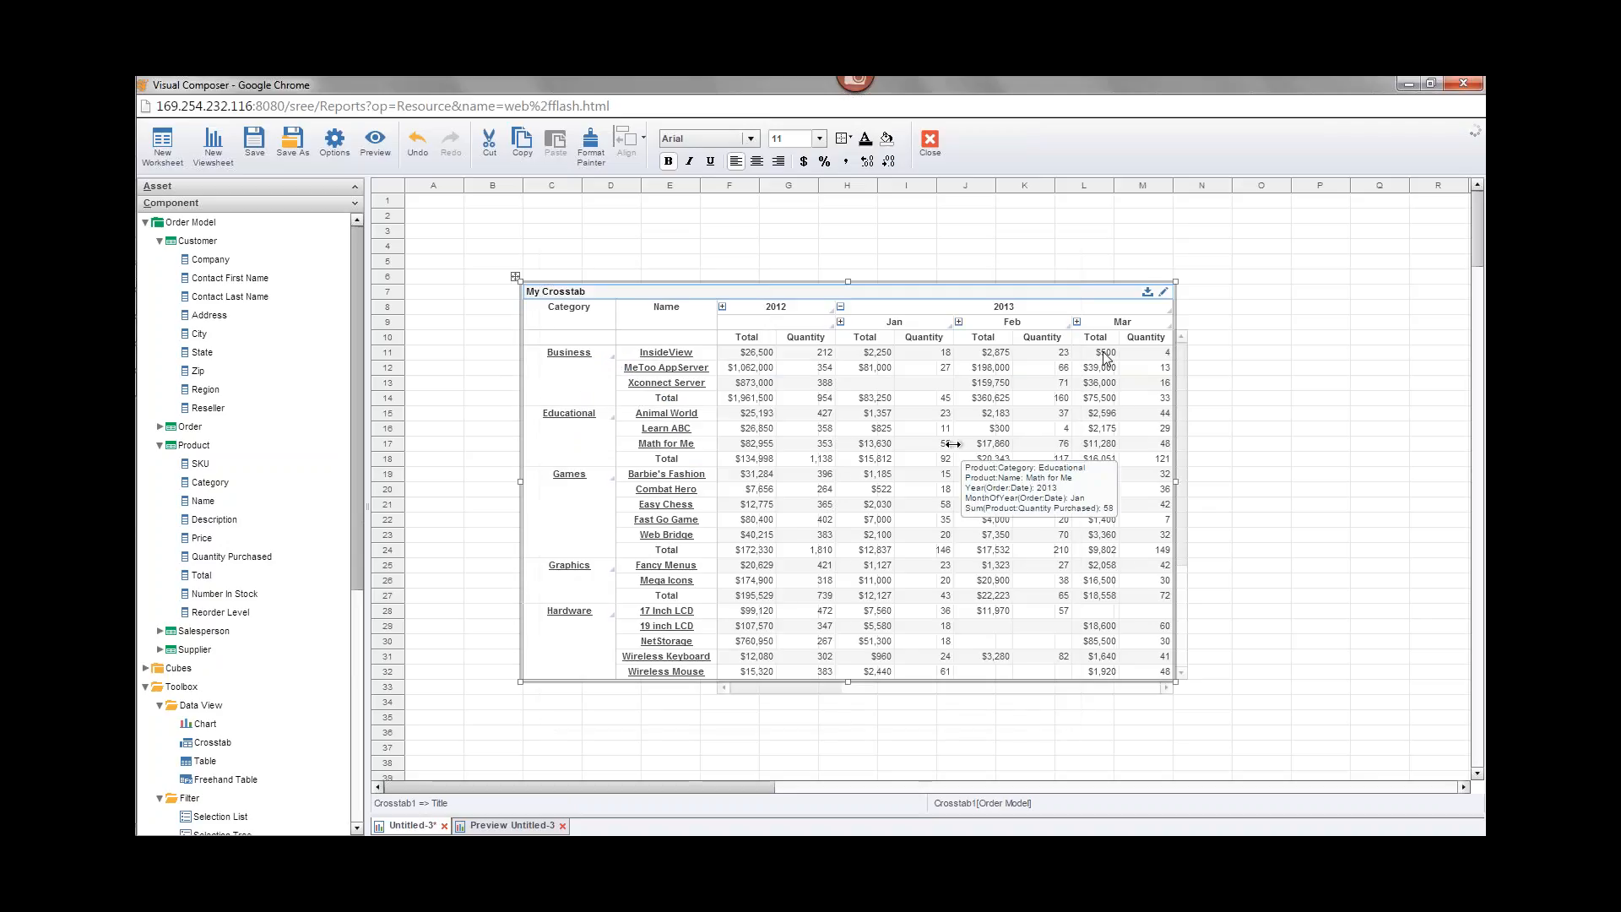
Step: Review the crosstab editor in the design view with its Product:Category settings, and close it without changes
mouse_move(1115, 561)
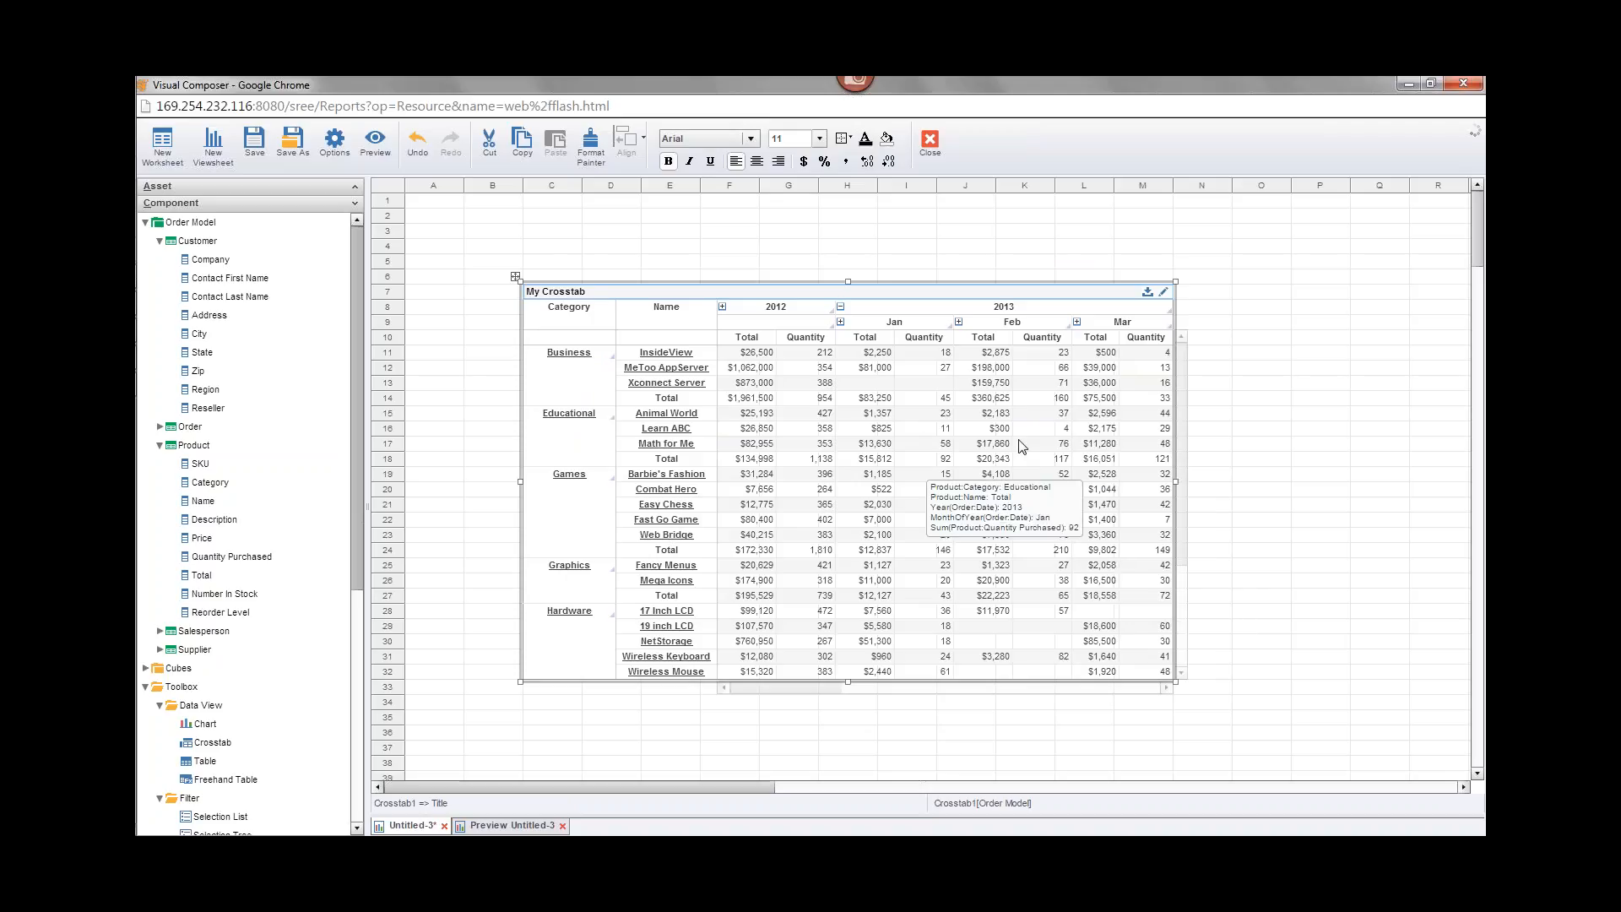
mouse_move(979, 532)
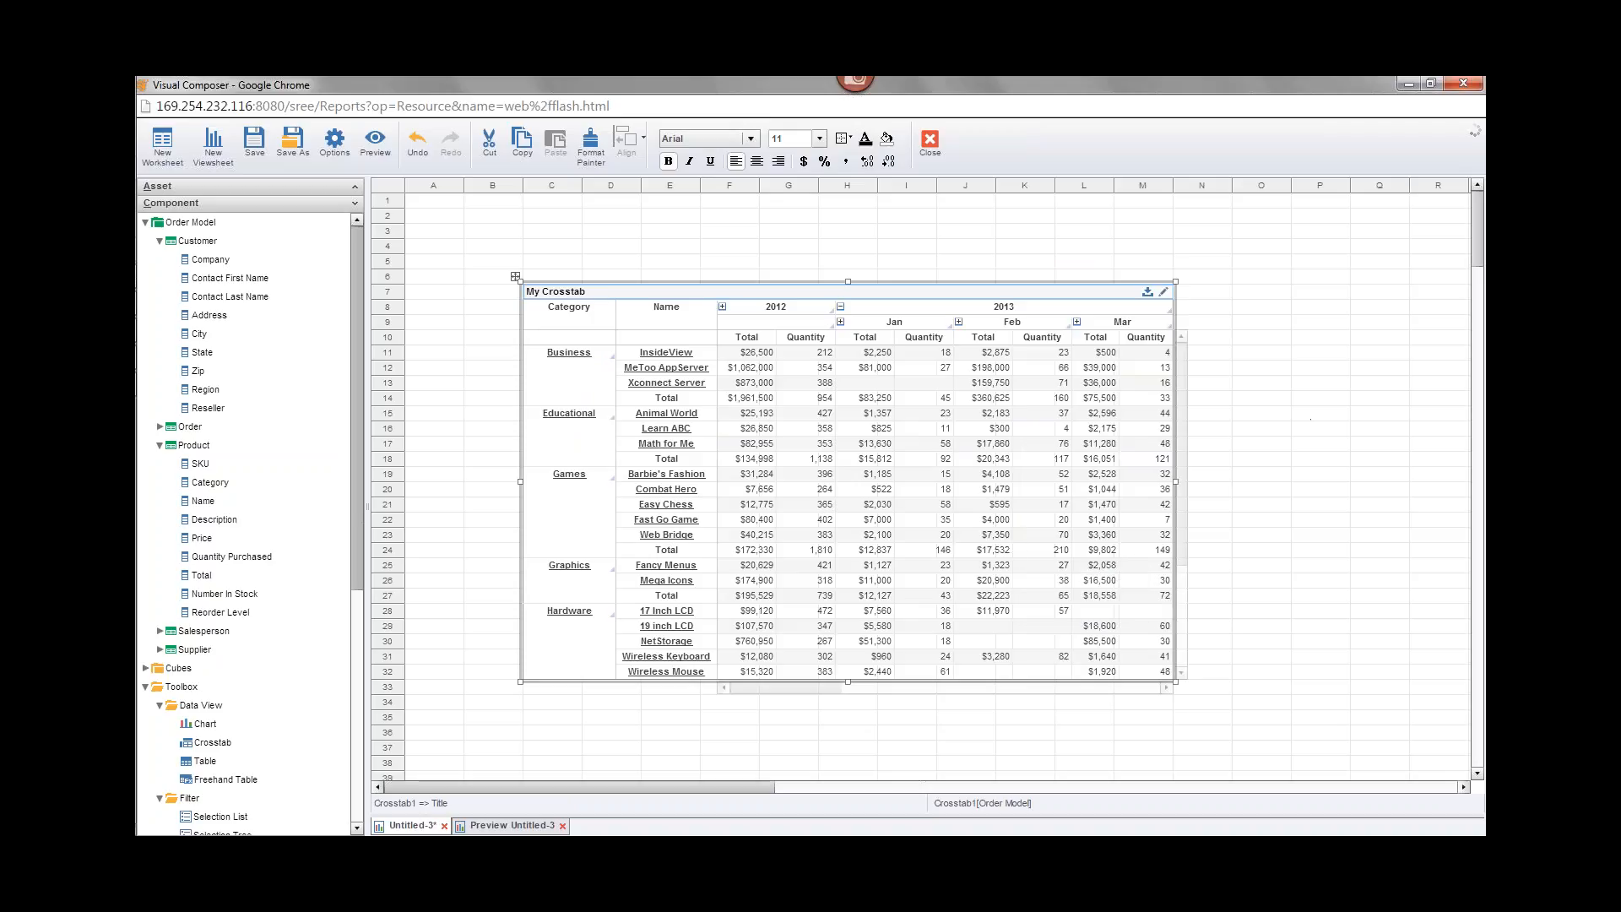
click(1163, 291)
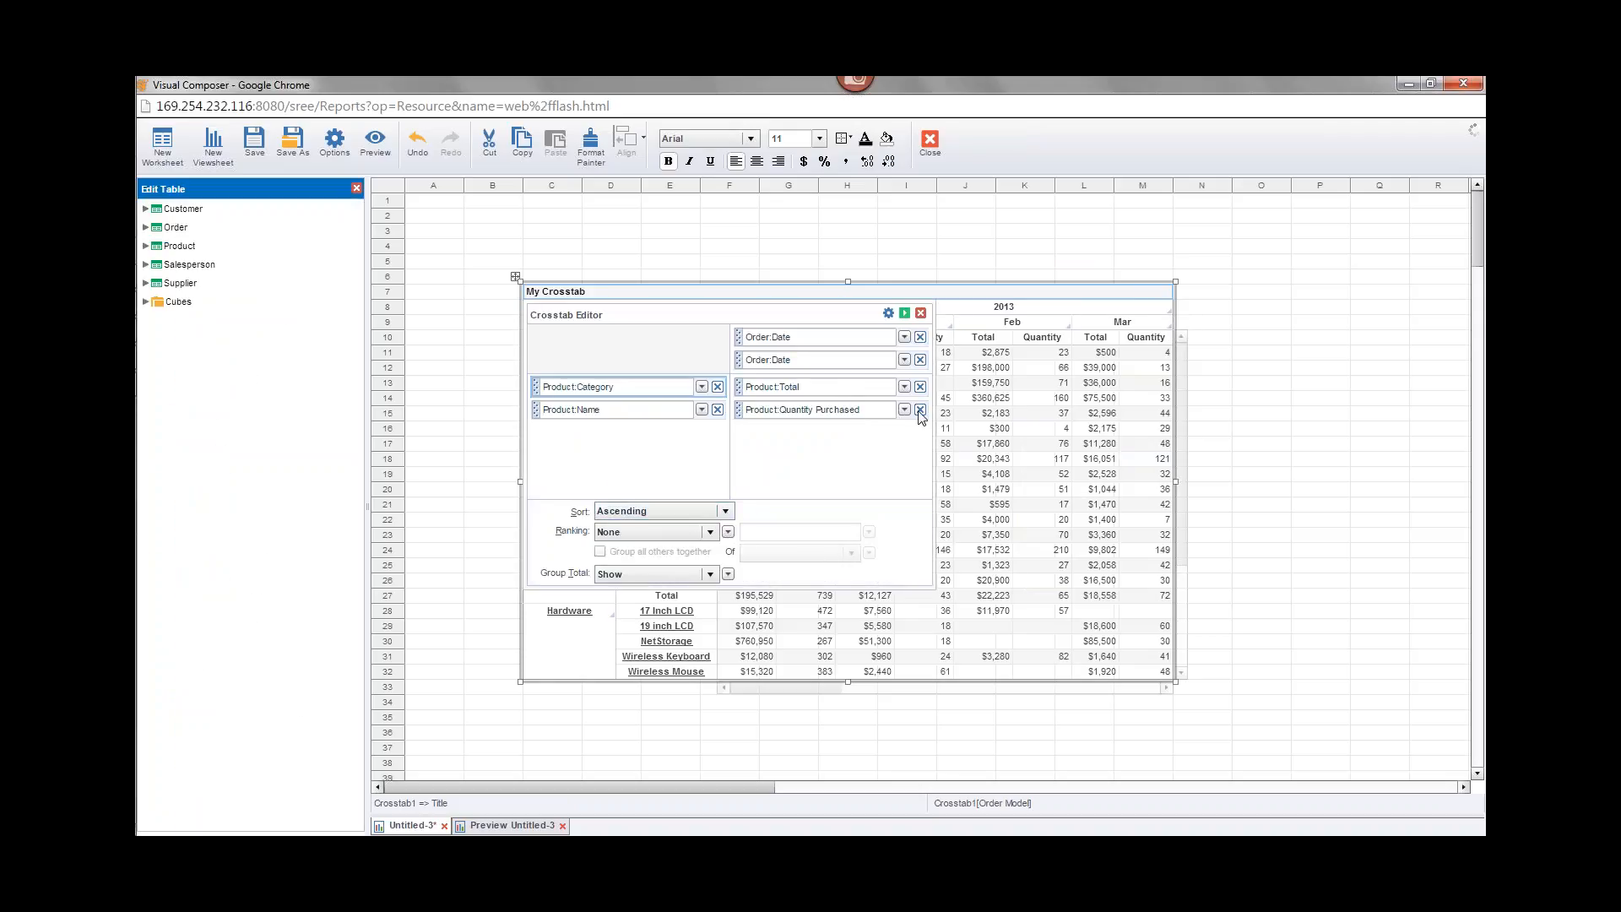
click(920, 313)
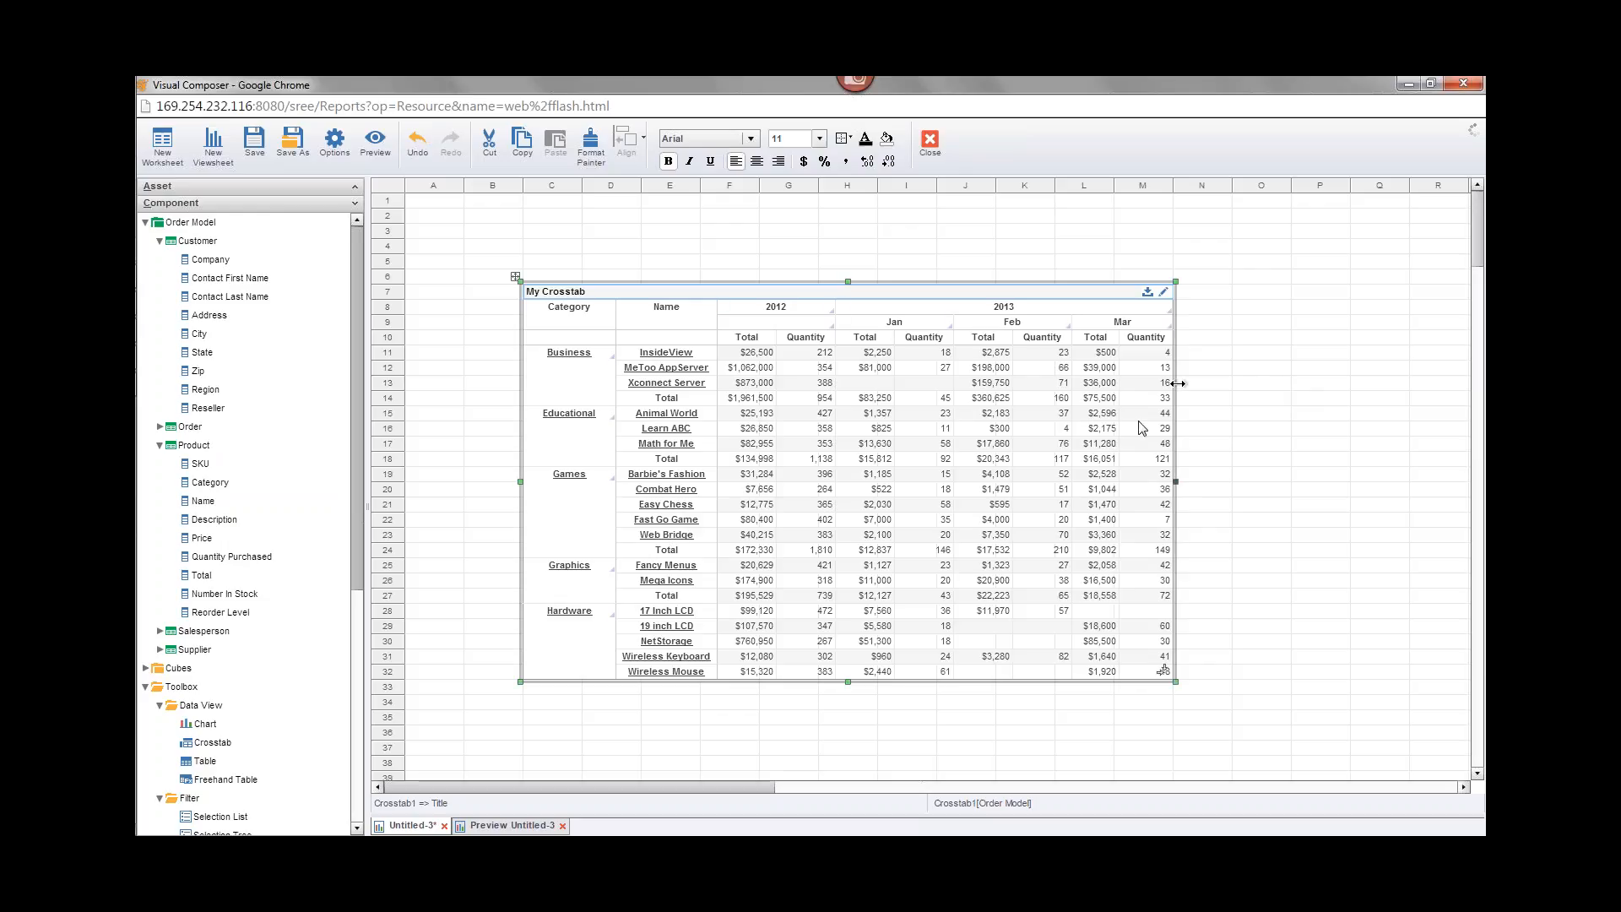
mouse_move(1107, 428)
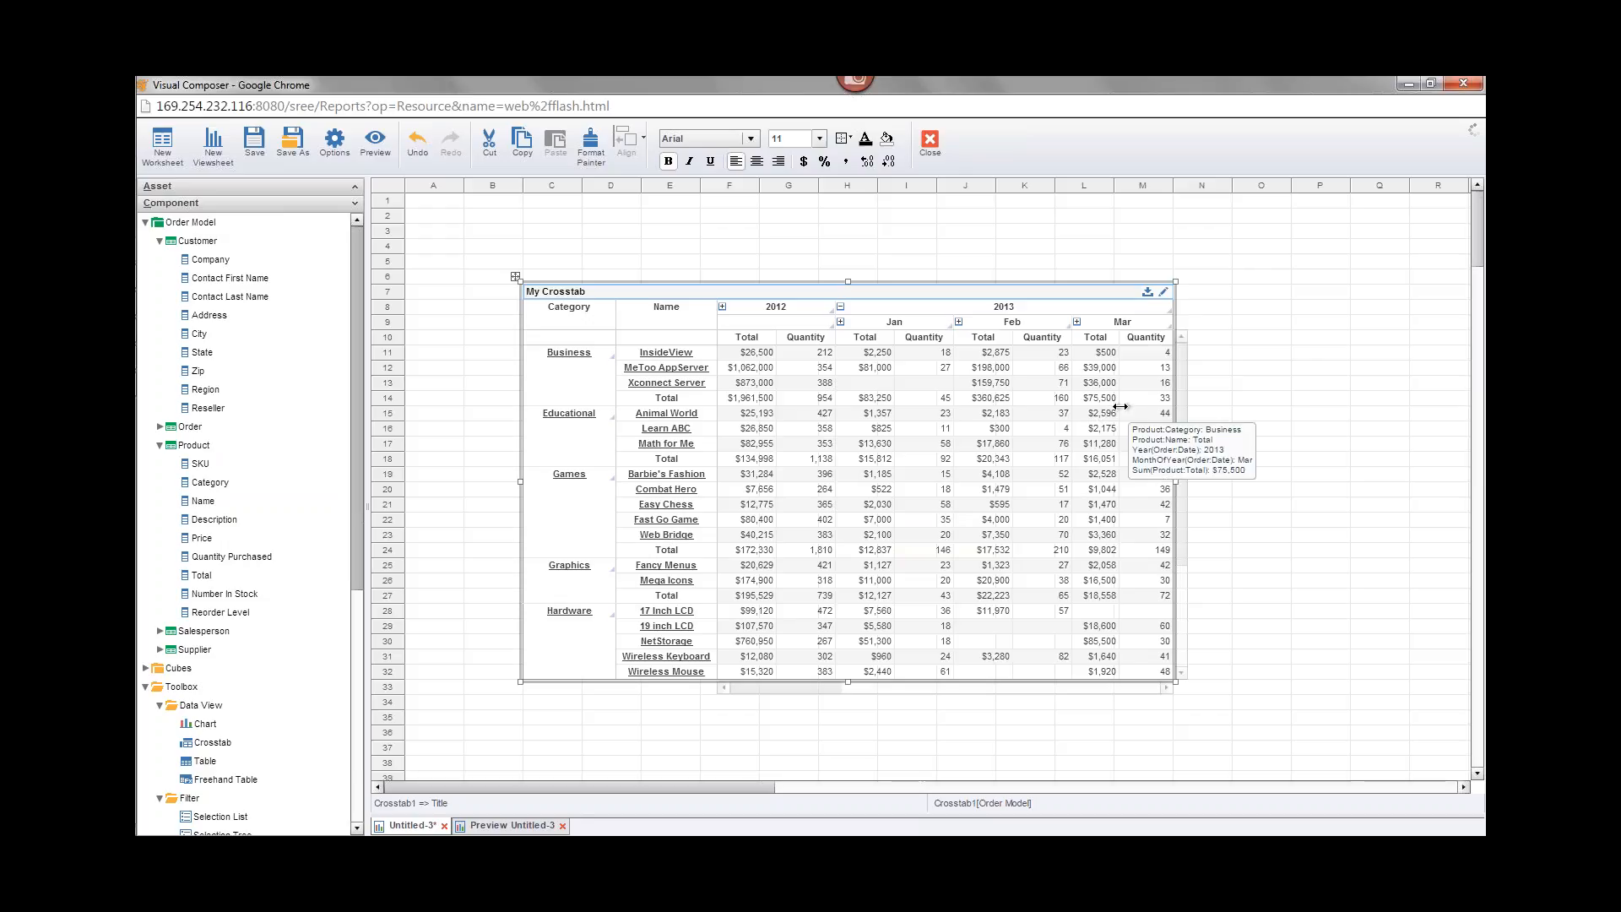
mouse_move(926, 475)
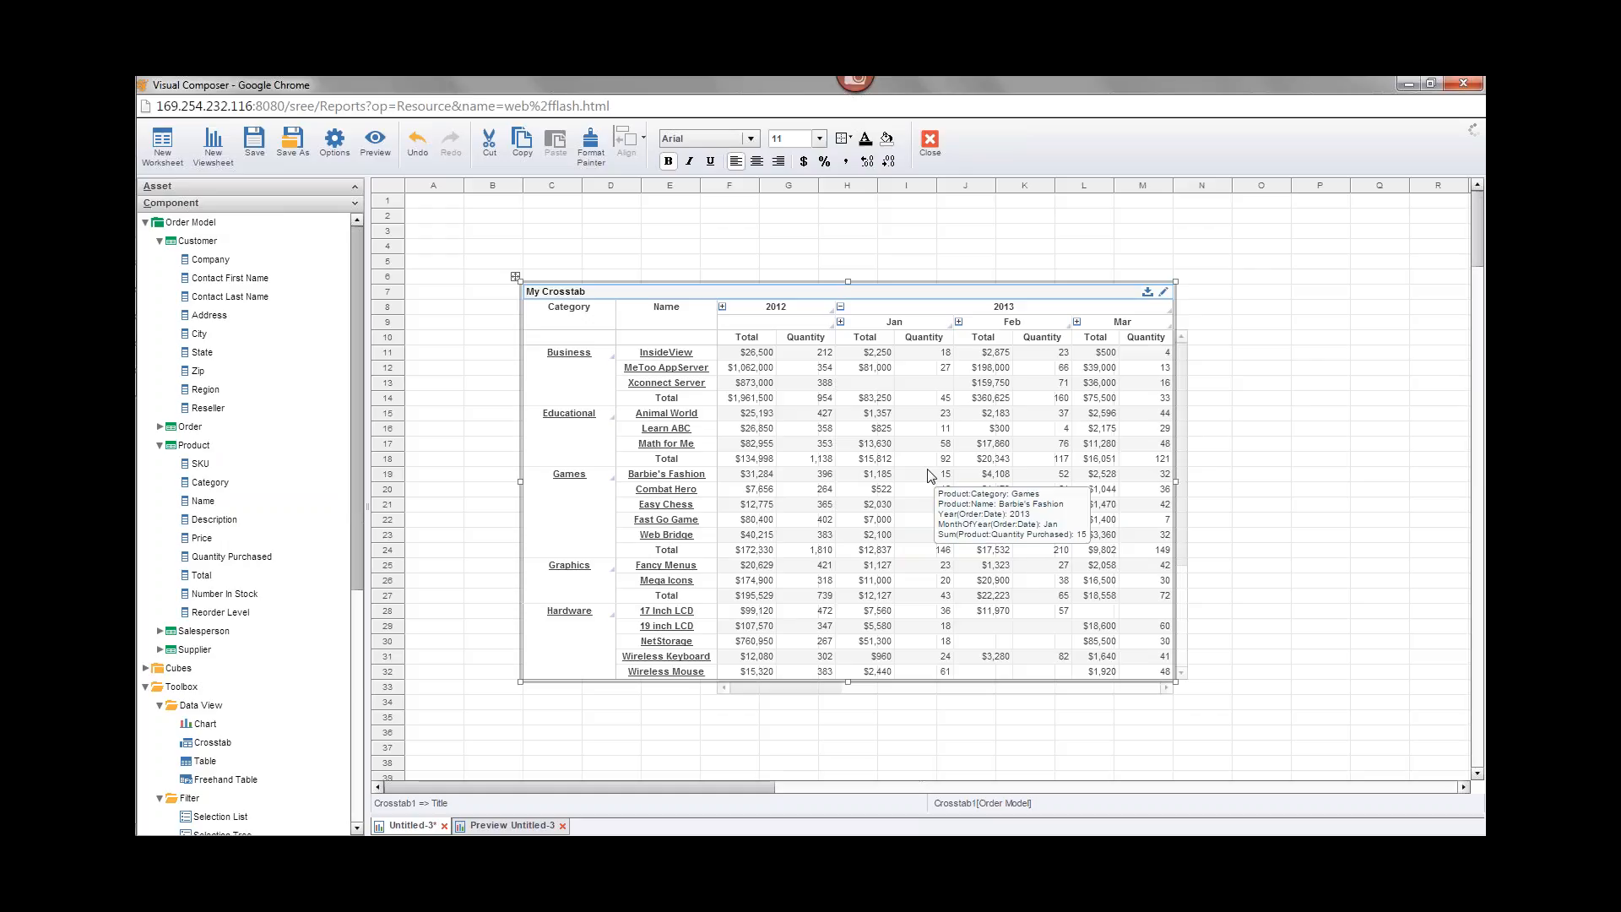
Step: Collapse the monthly breakdown under 2013 in the crosstab header
click(839, 307)
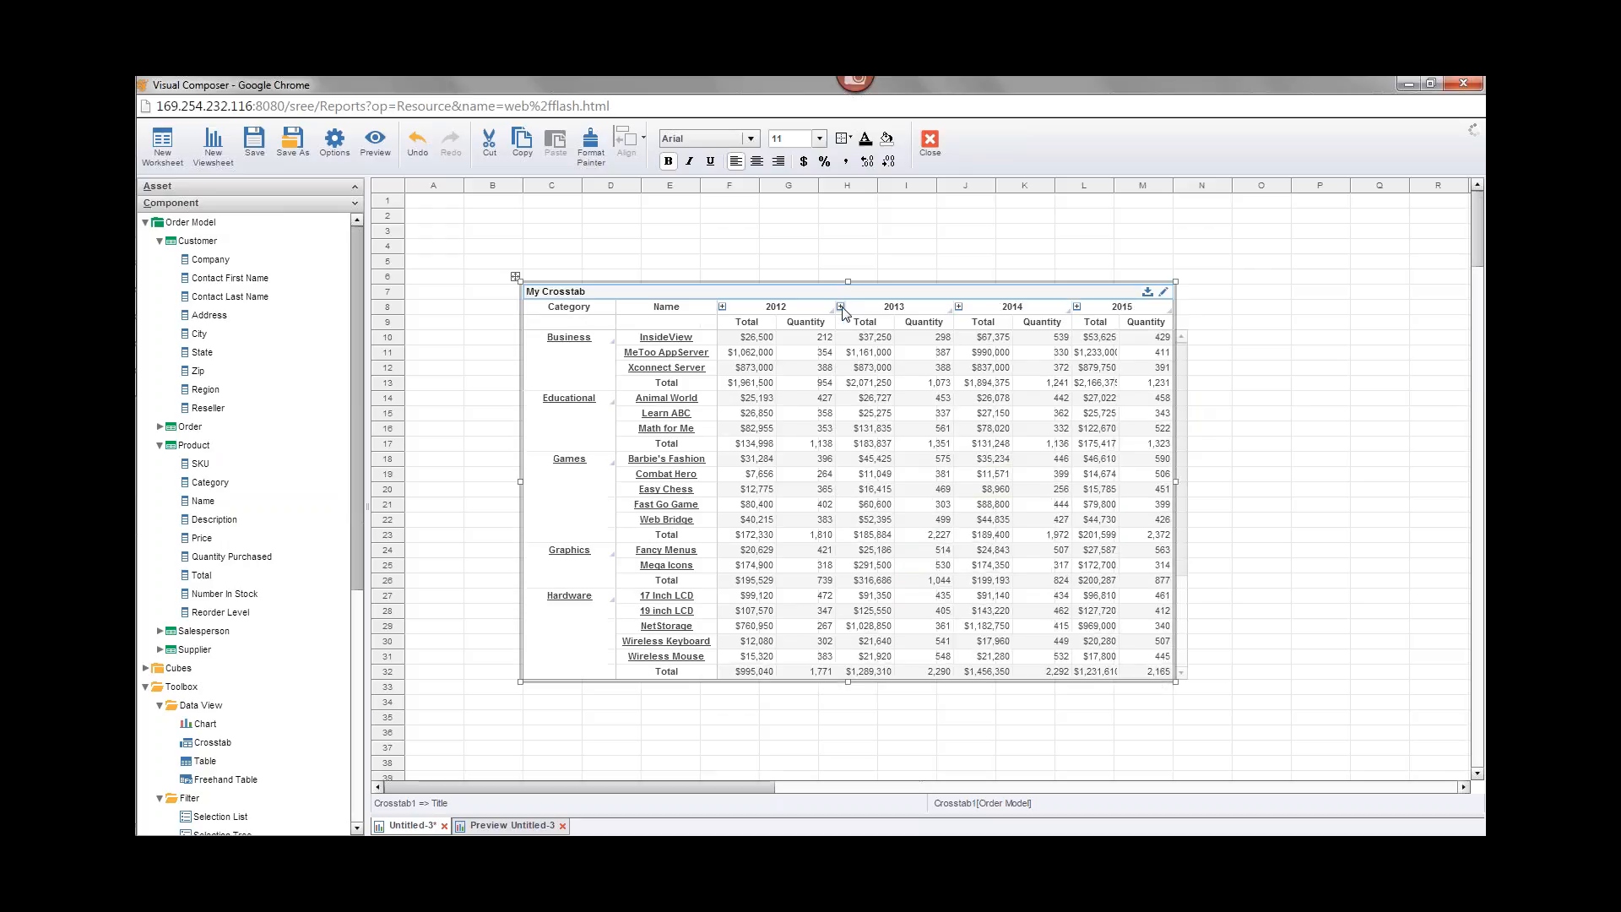
mouse_move(882, 537)
mouse_move(1037, 424)
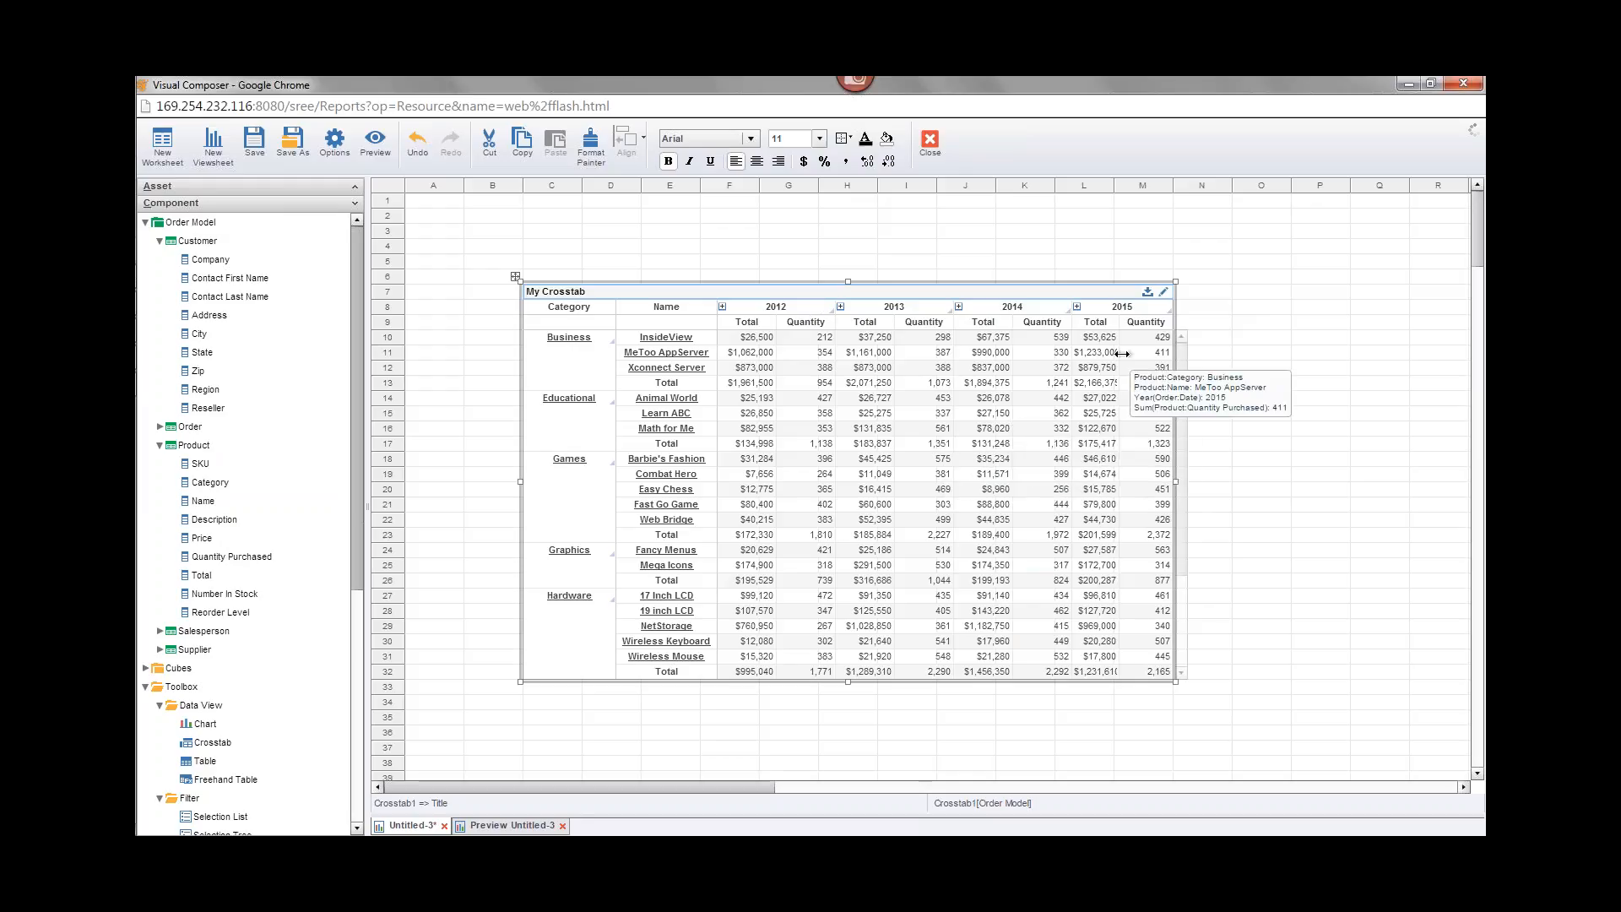
Step: Add Customer:Region as a second column header below Order:Date in the crosstab editor, and apply the change
double_click(969, 406)
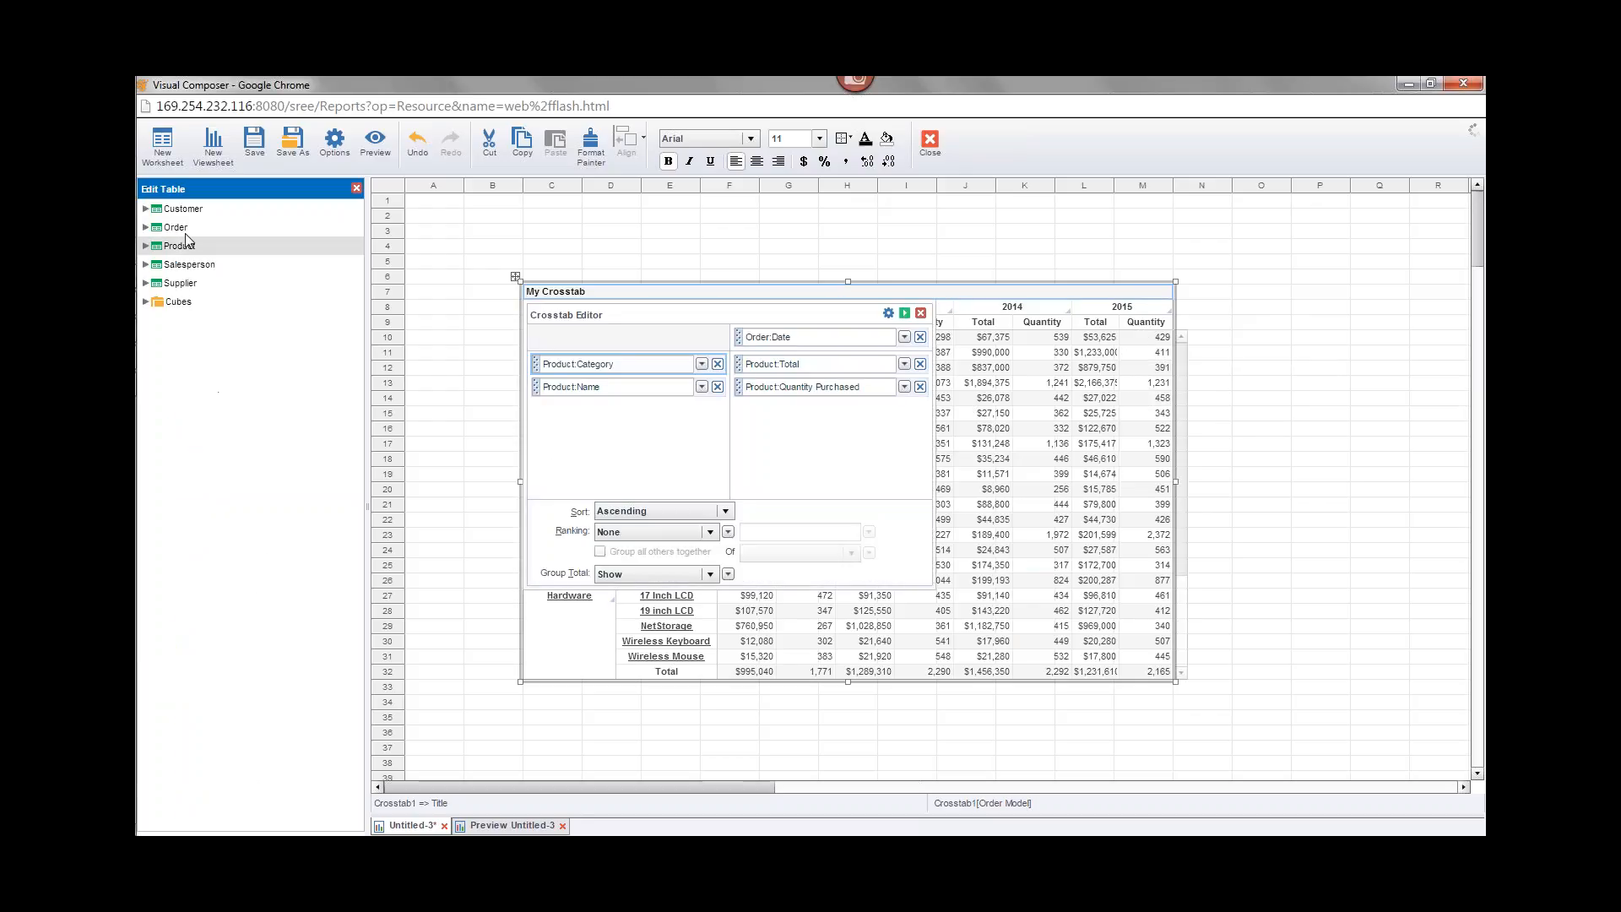
click(160, 227)
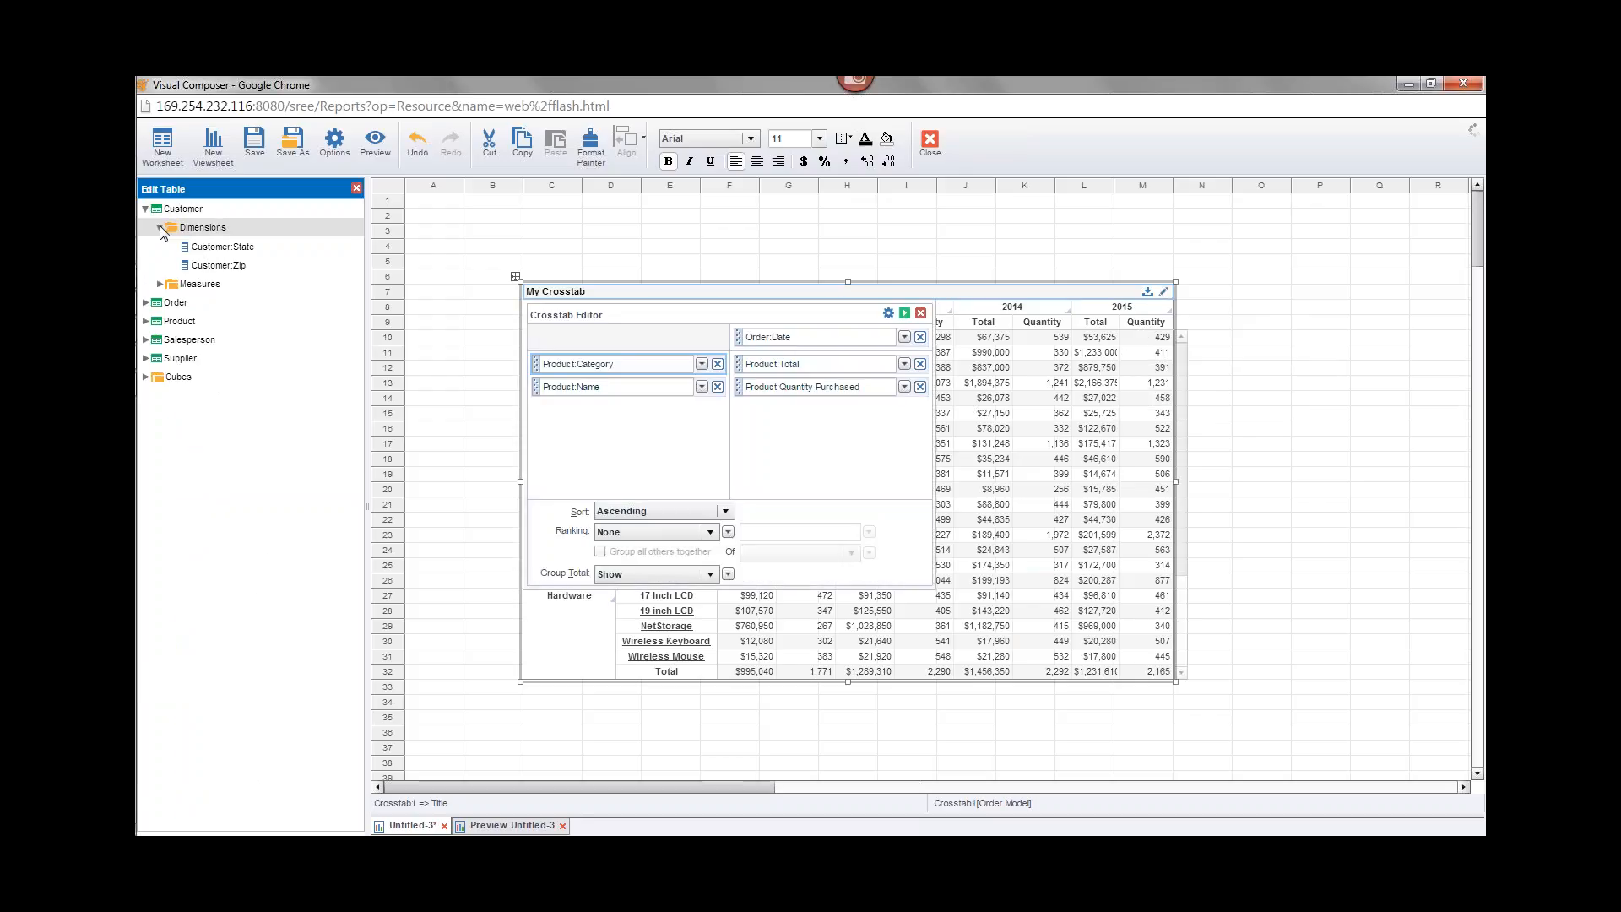
drag(268, 340, 788, 346)
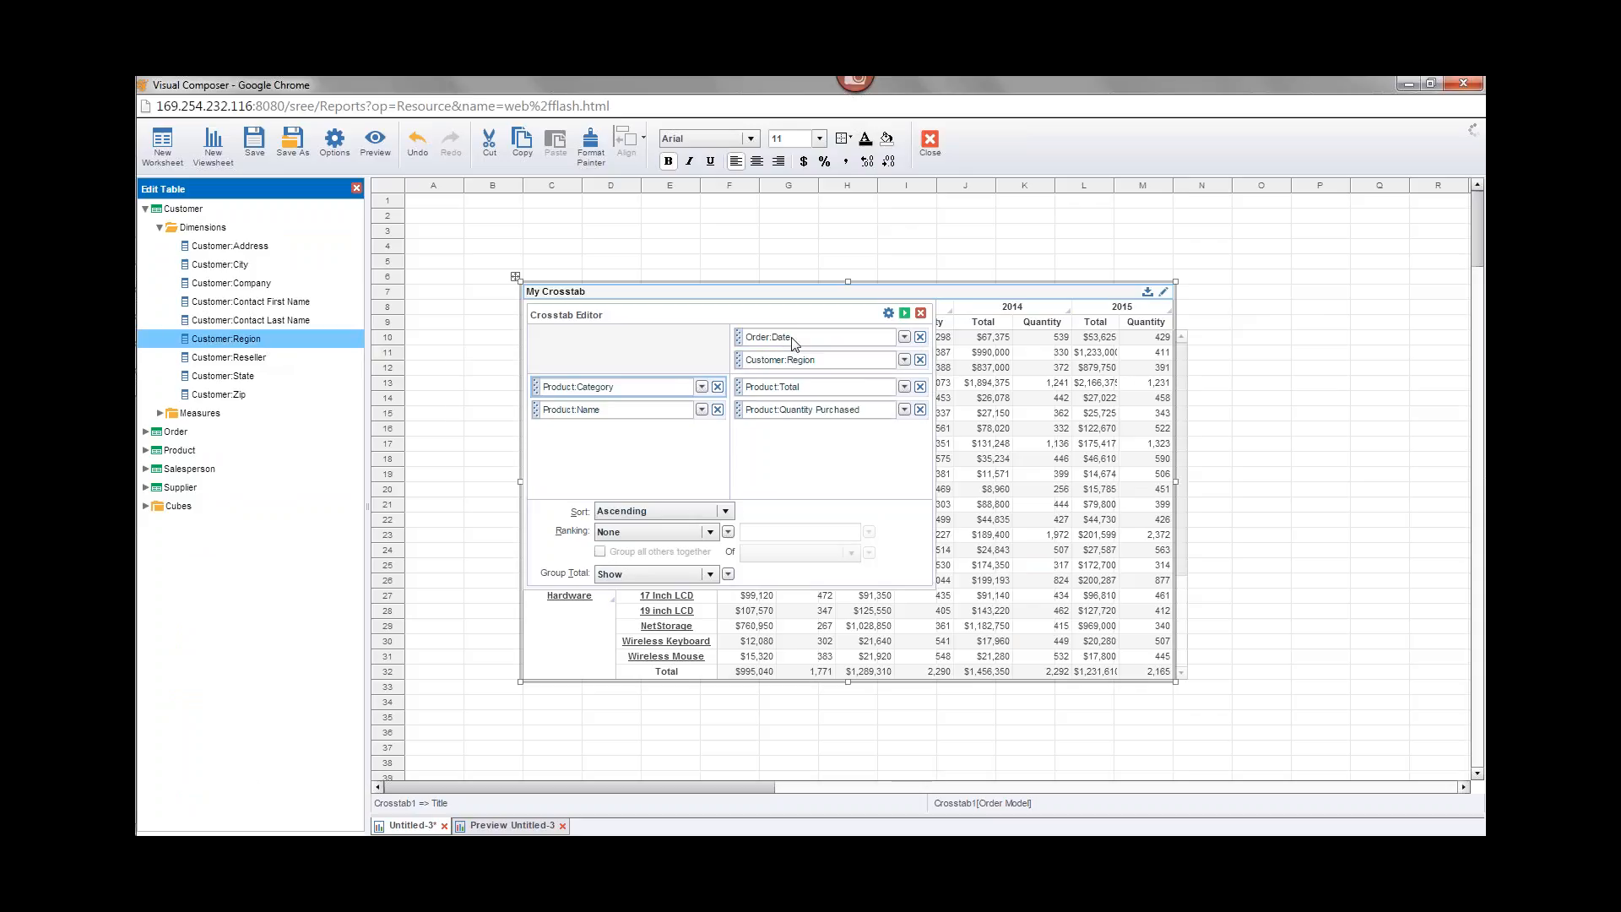
click(904, 313)
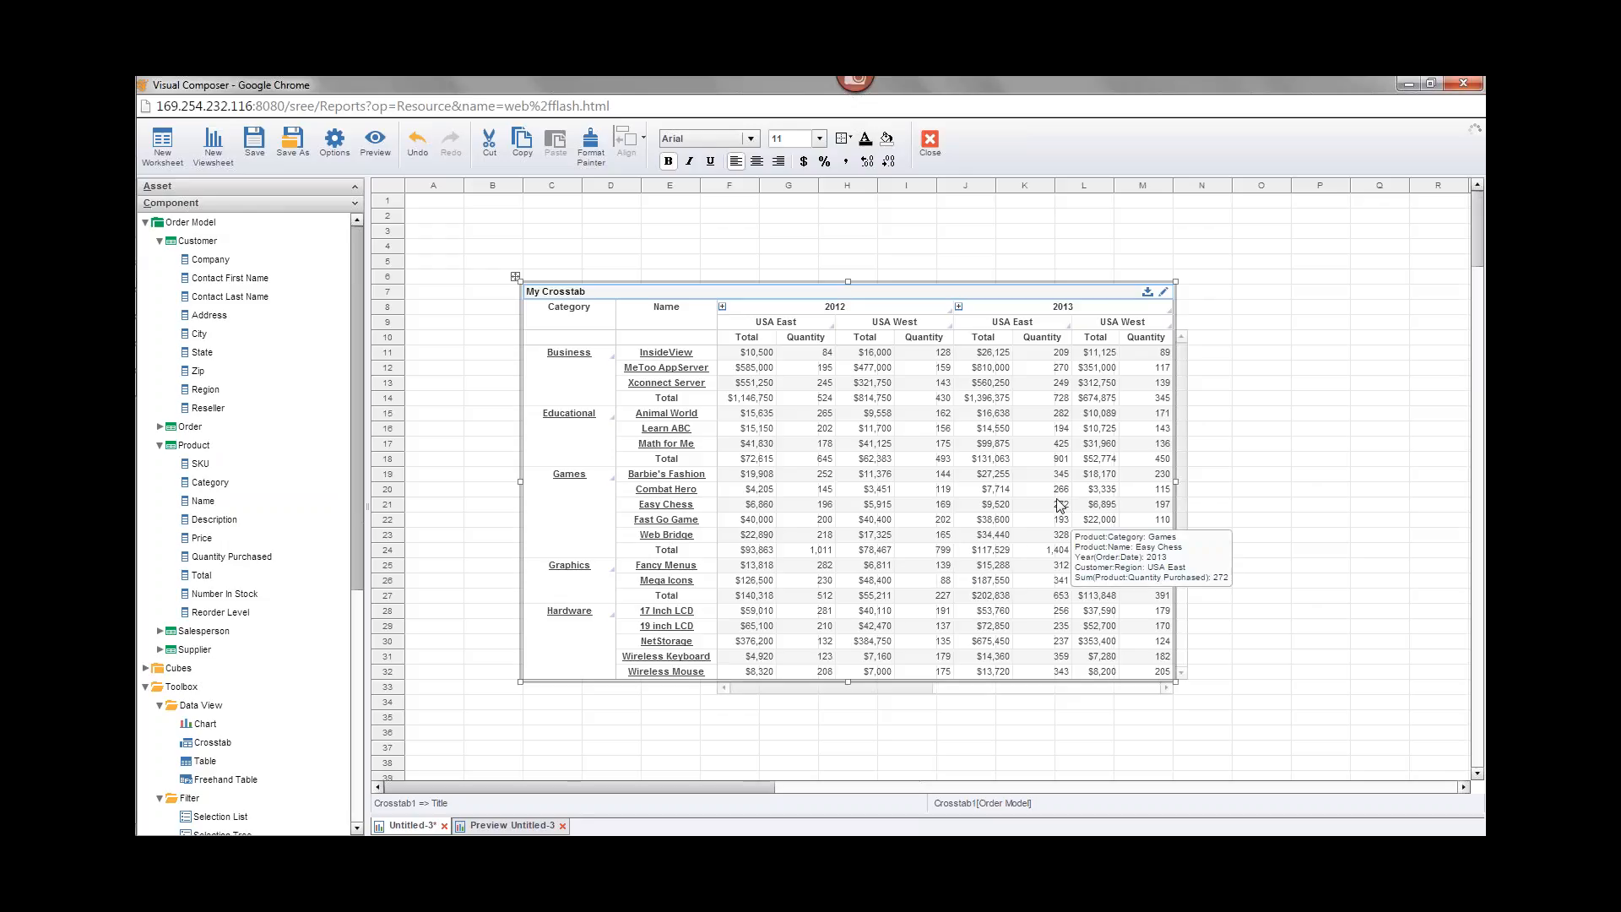
Step: Undo the addition of the Customer:Region column header to the crosstab
mouse_move(1013, 476)
mouse_move(968, 540)
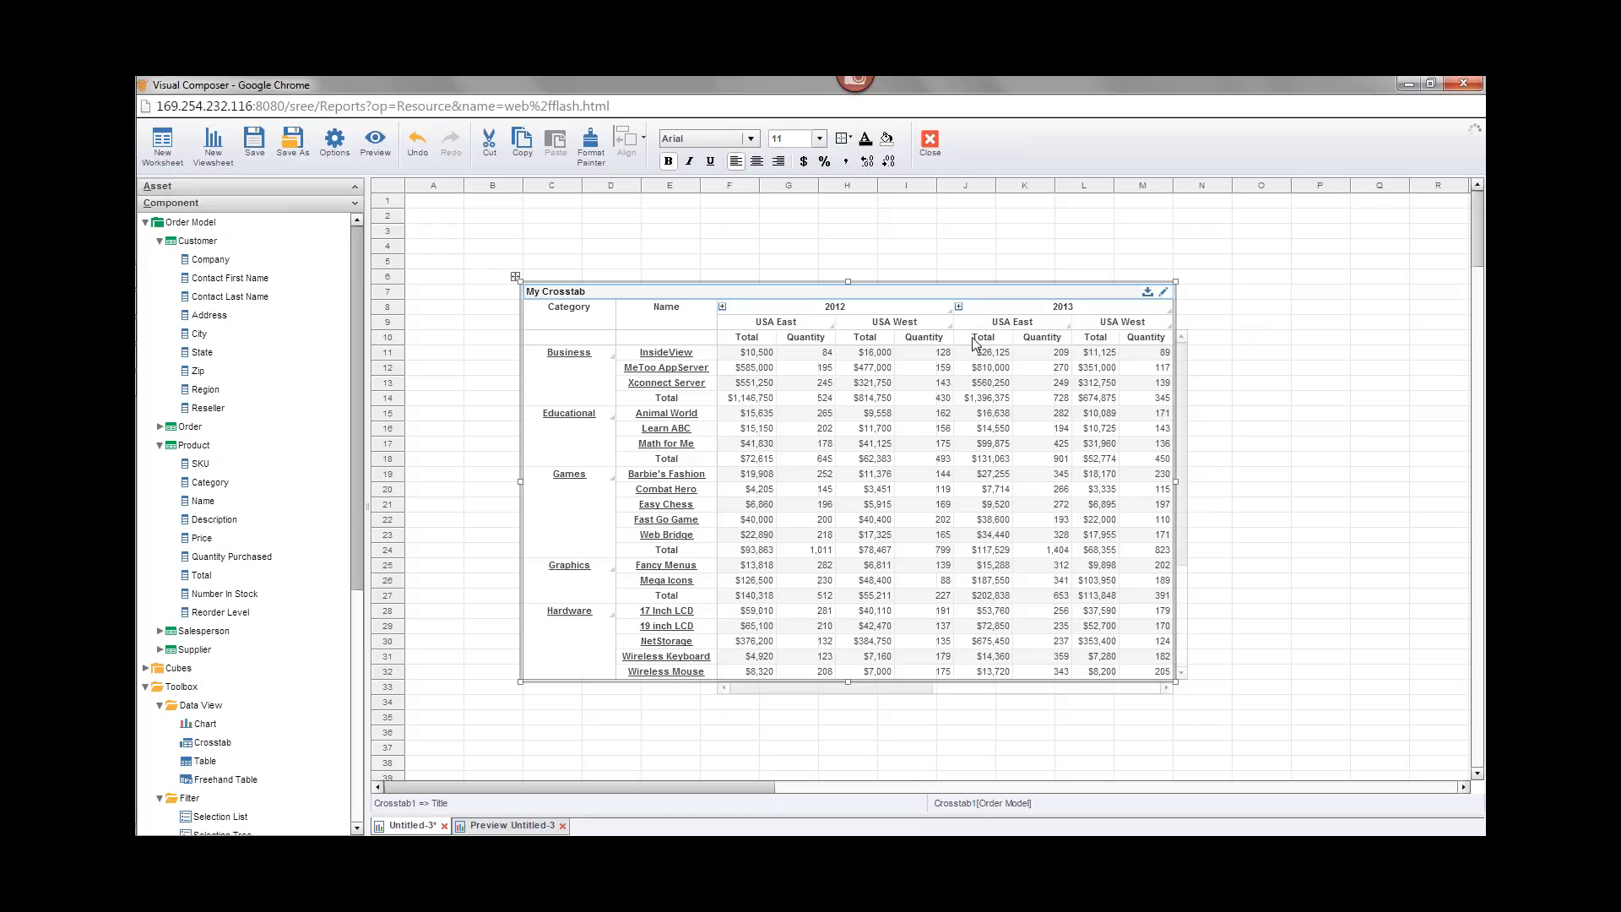
mouse_move(841, 549)
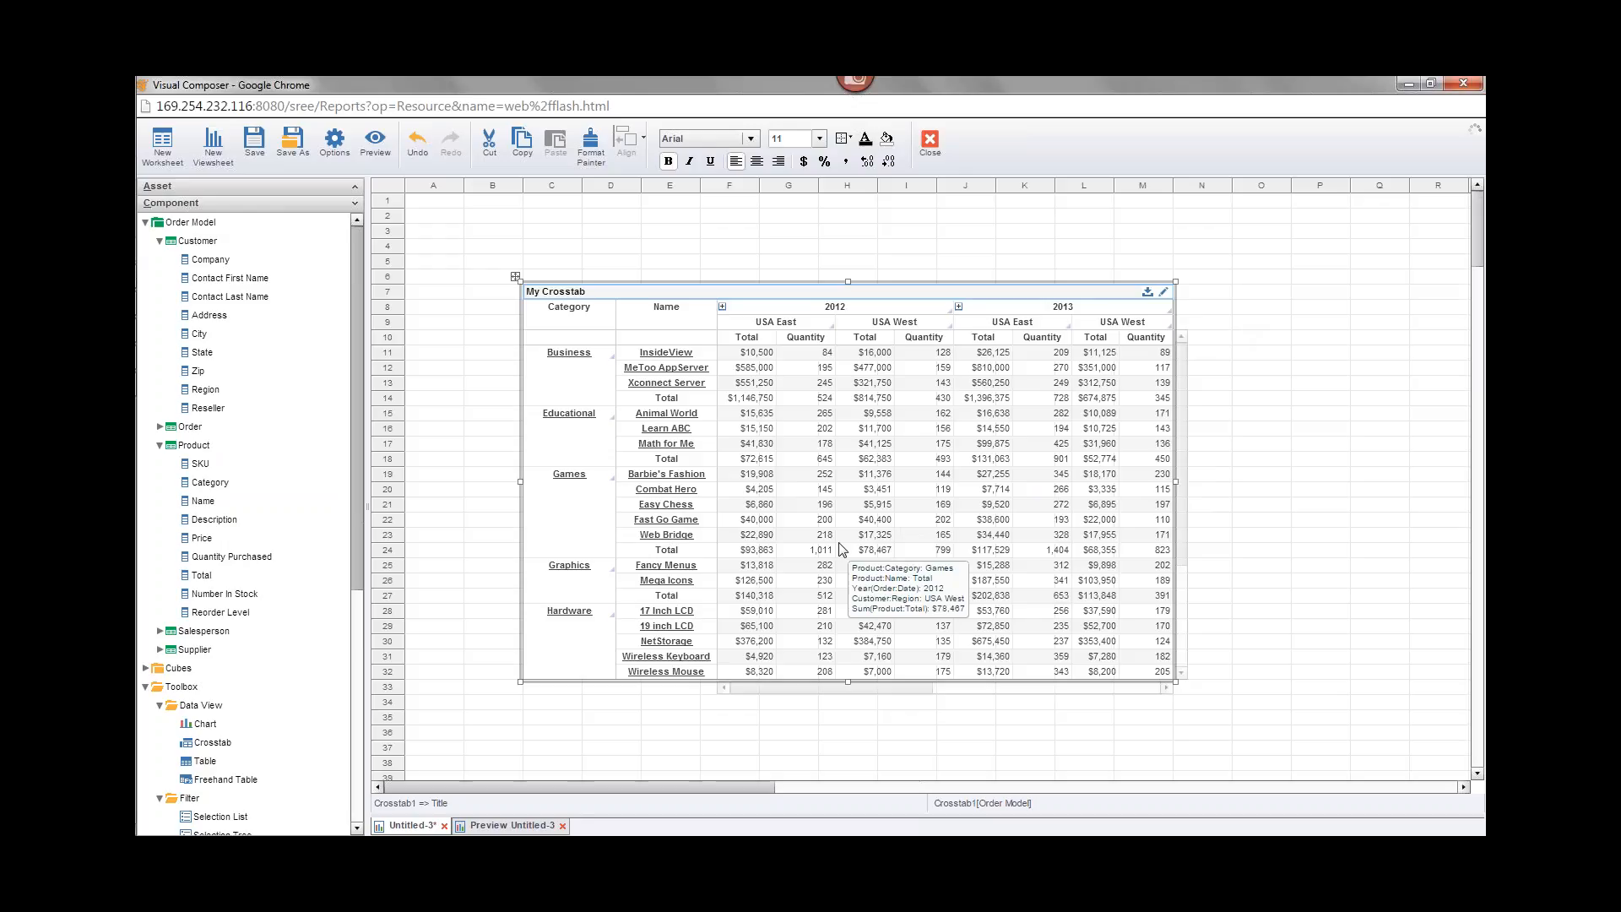
mouse_move(956, 491)
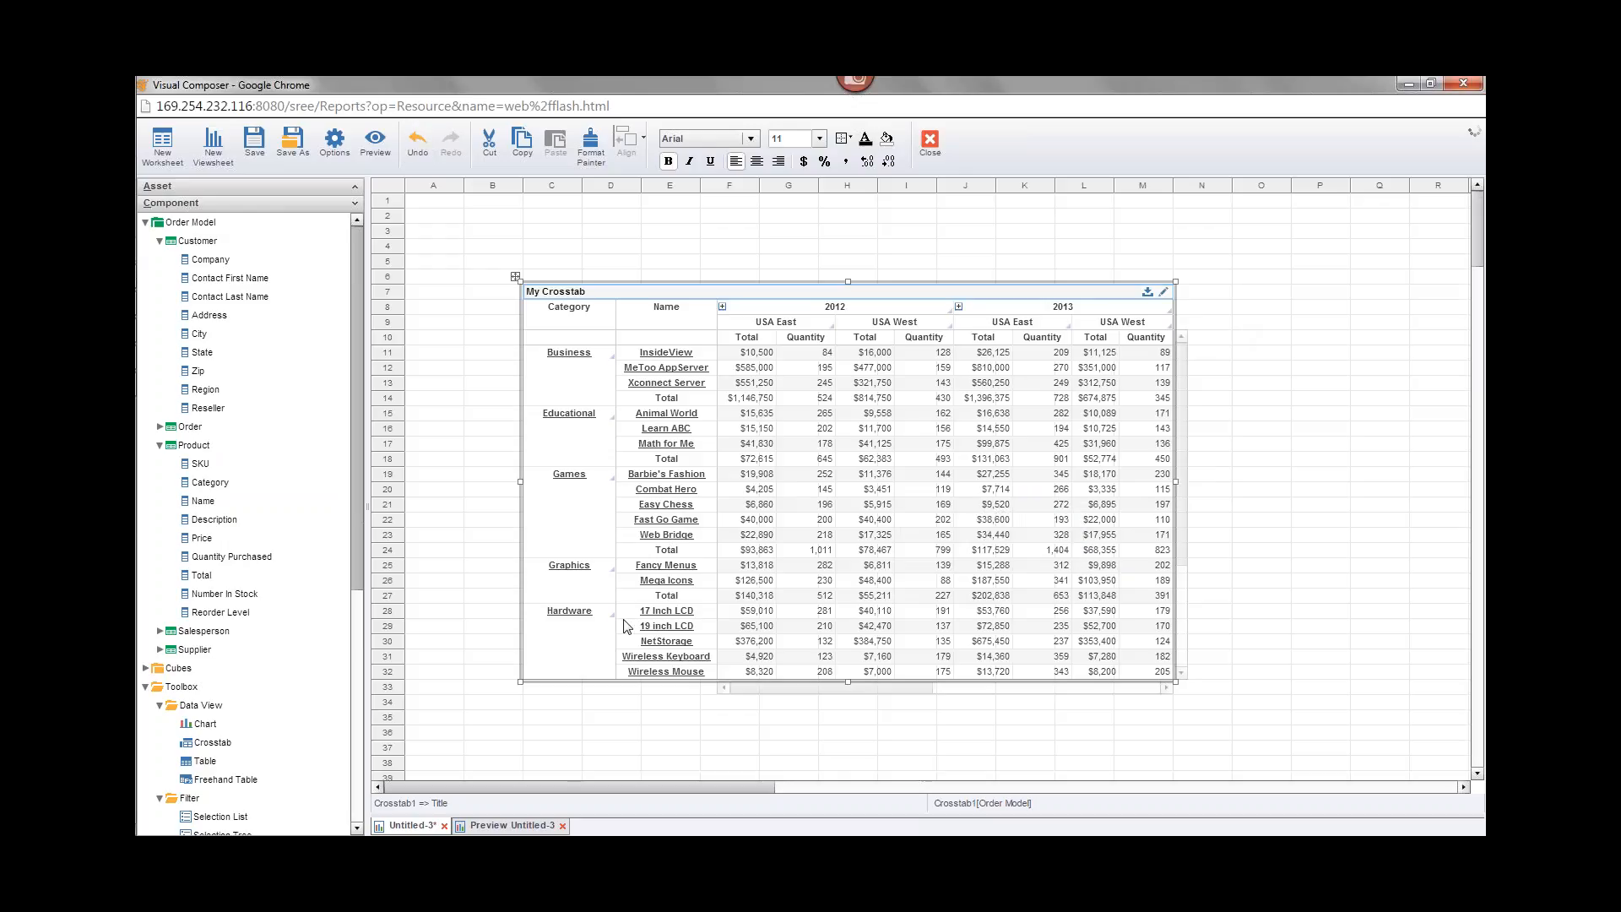
key(ctrl+z)
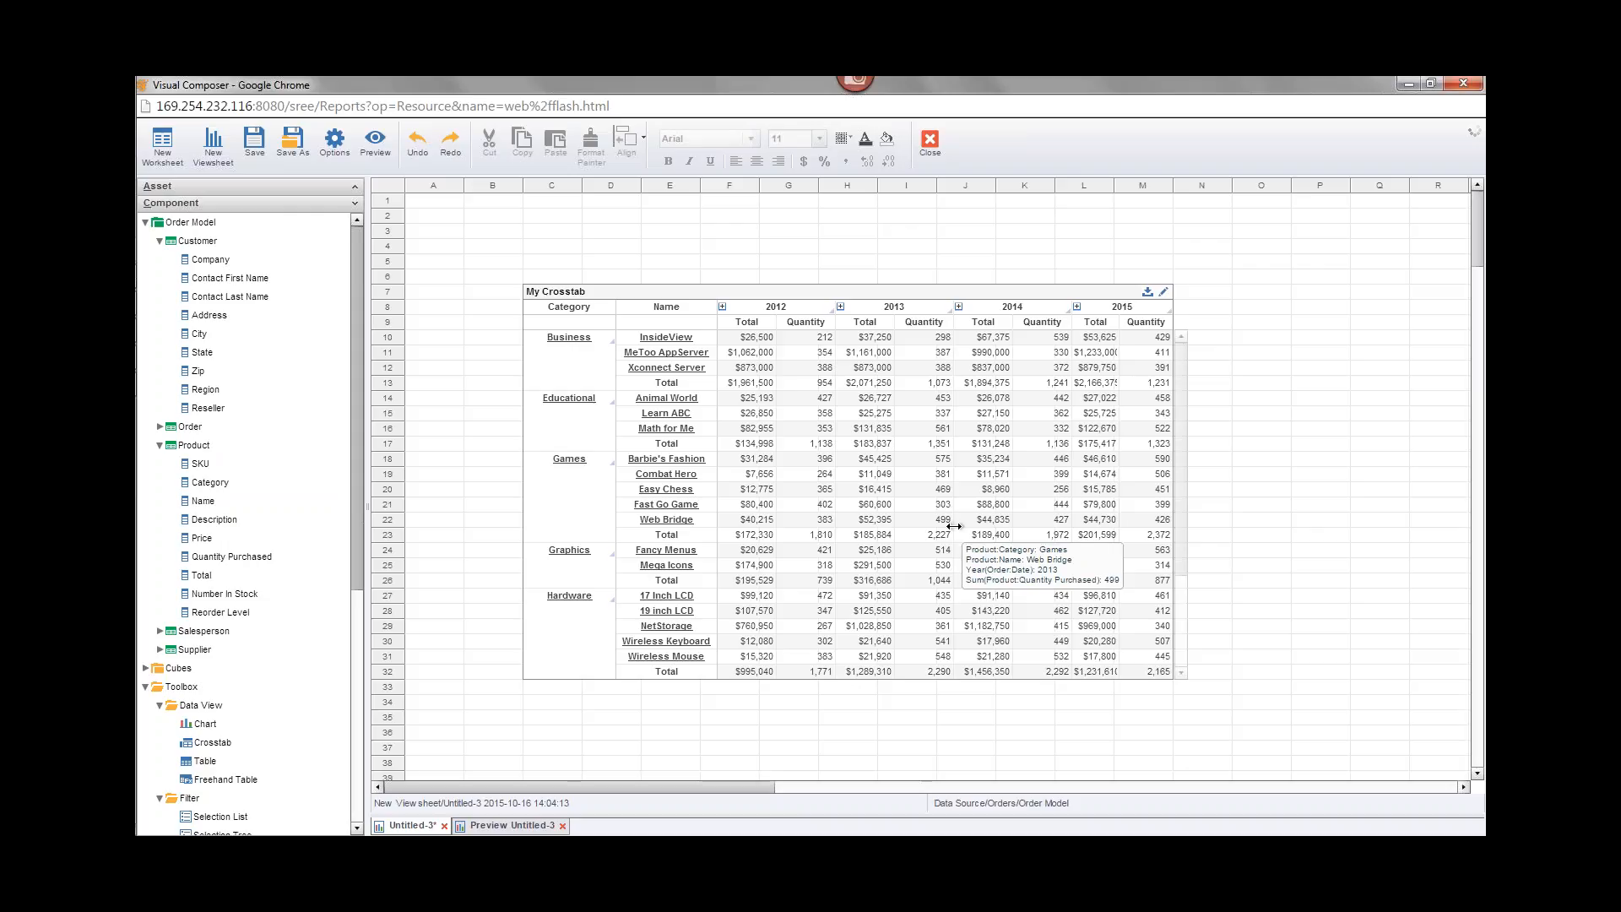
Step: Convert My Crosstab to a freehand table
mouse_move(981, 584)
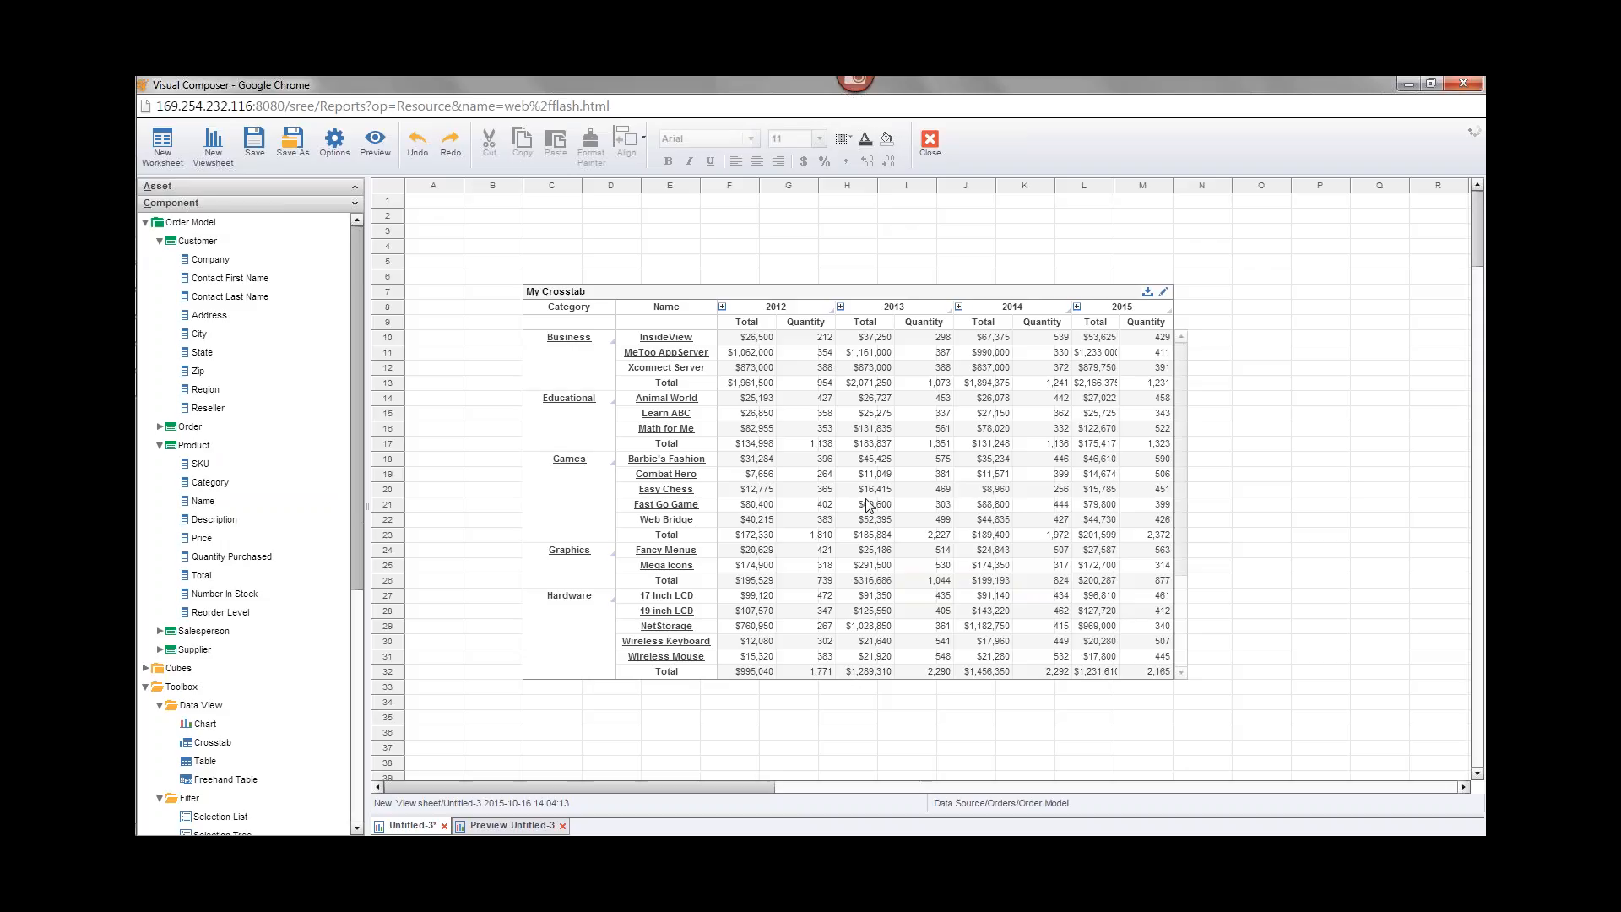
click(858, 294)
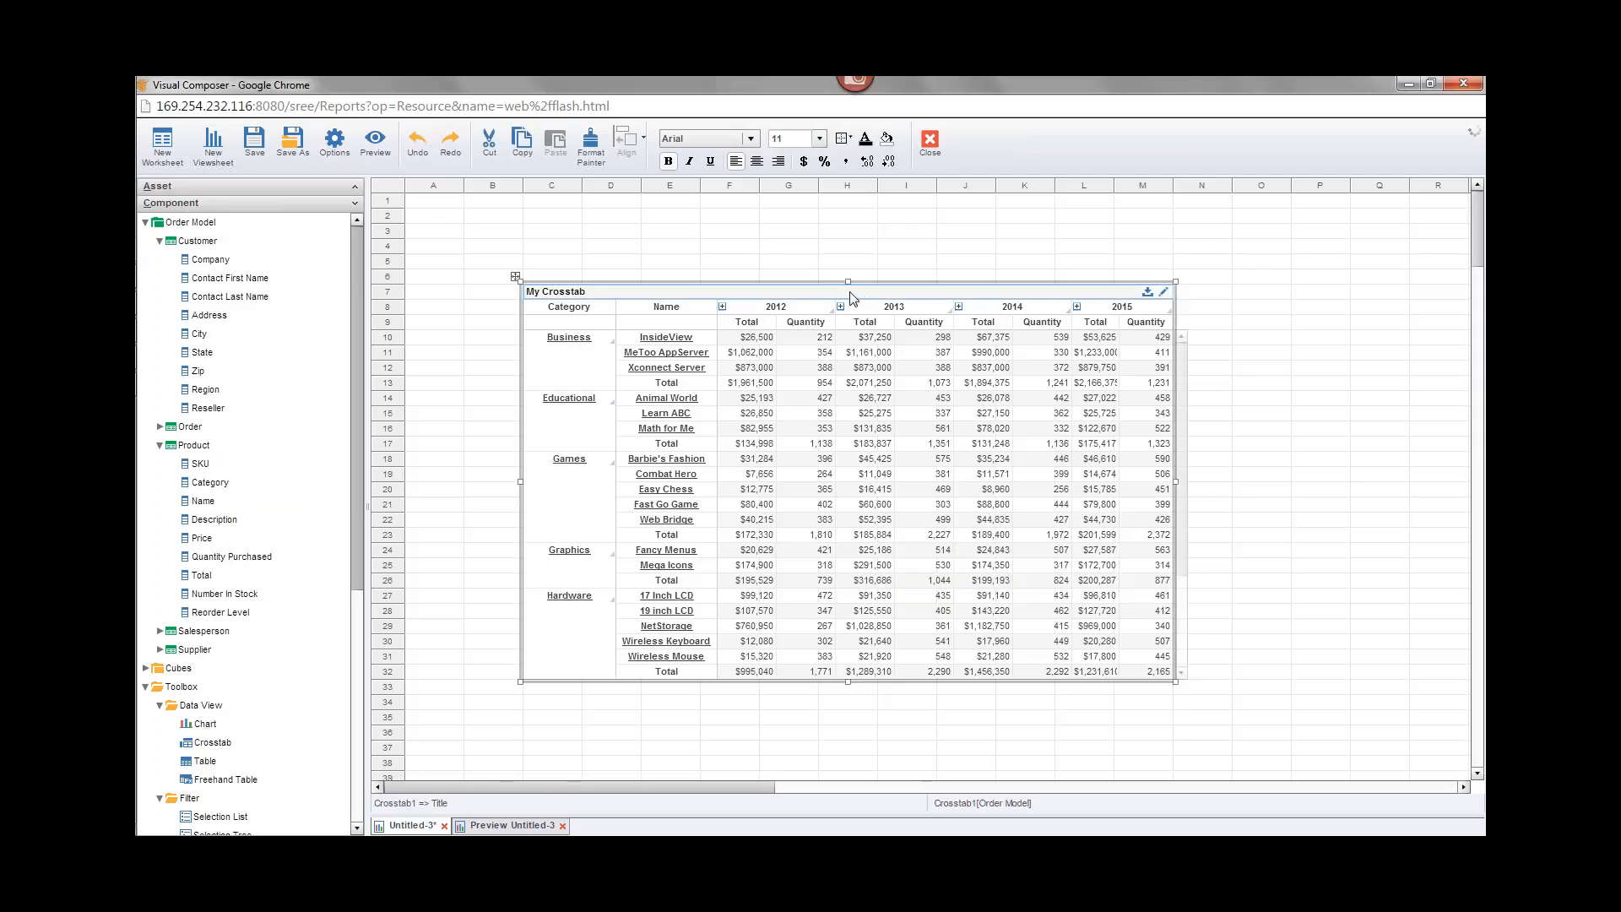
right_click(853, 296)
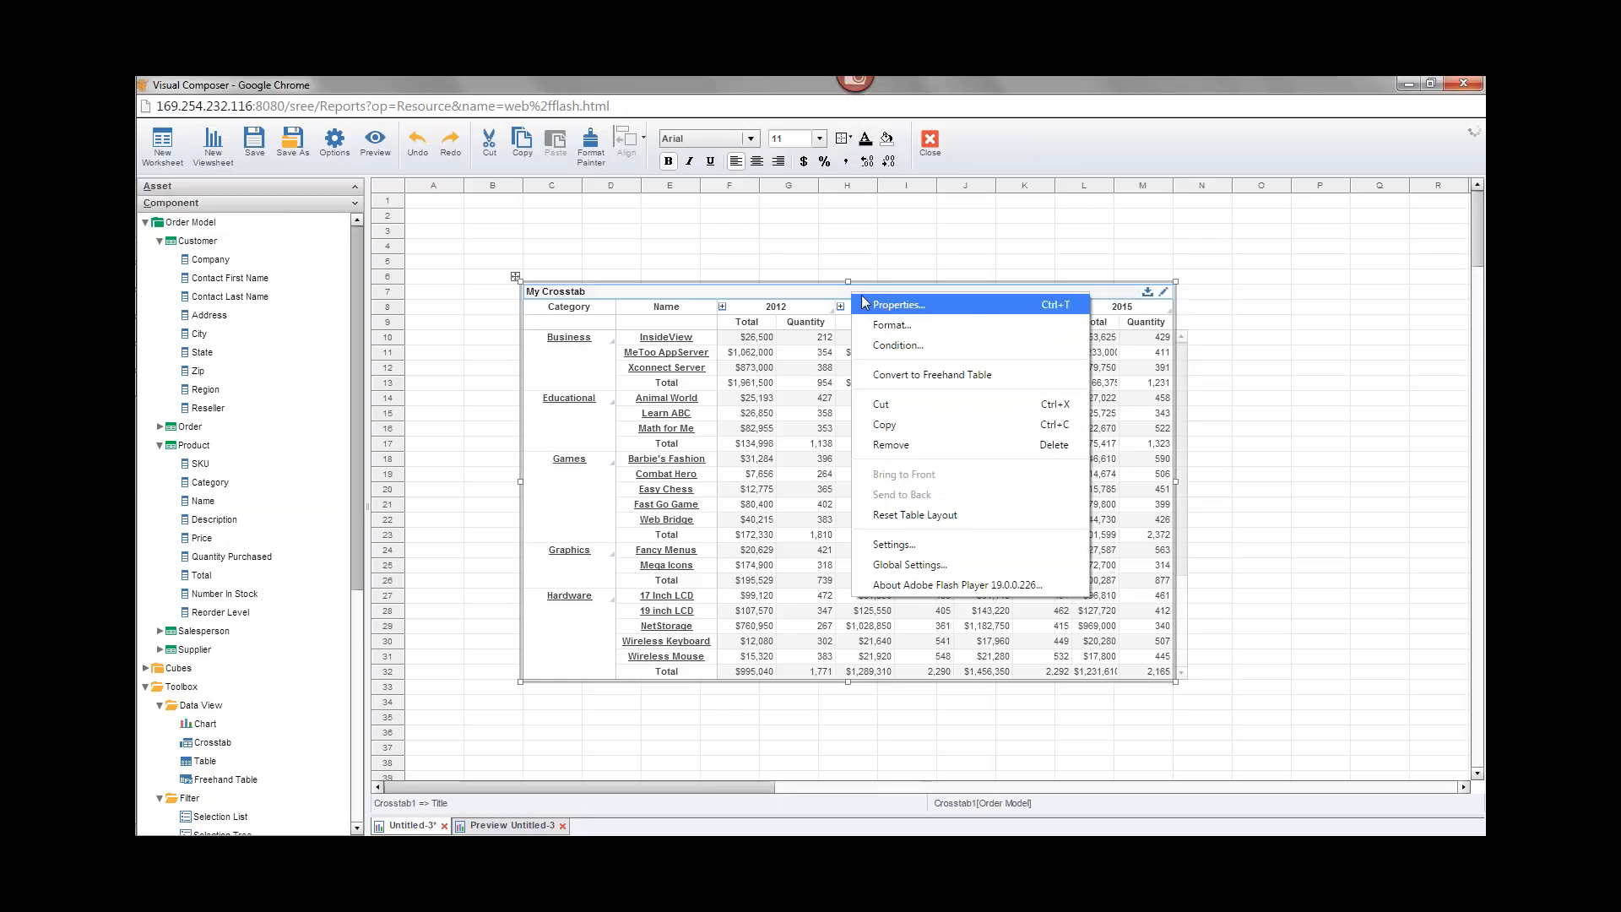
click(1008, 375)
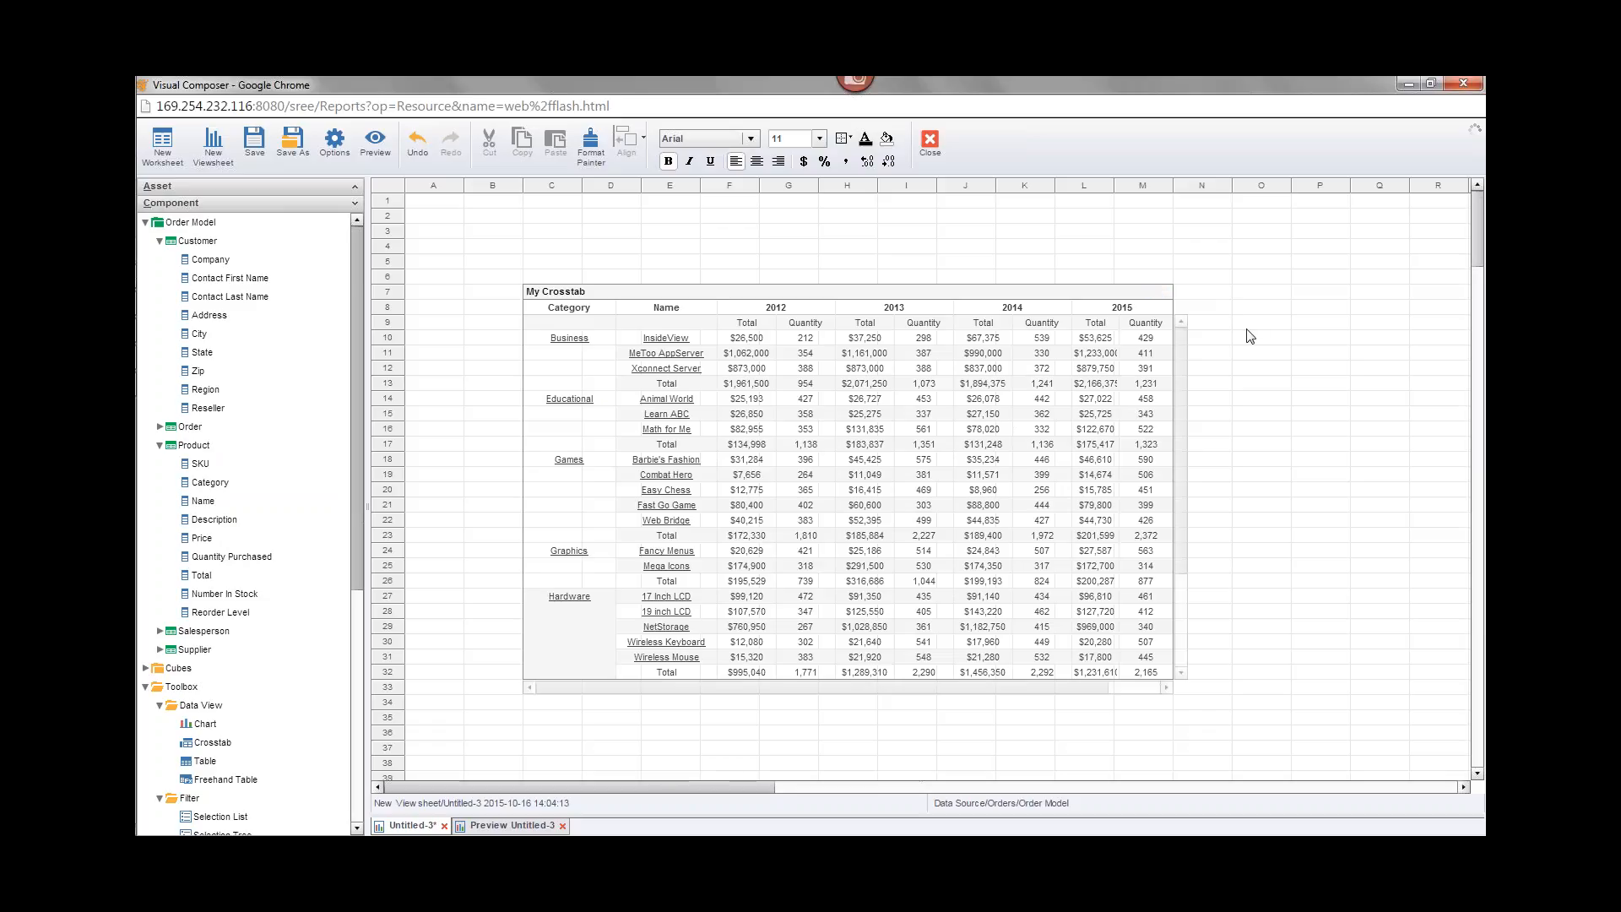
Step: Insert one column after the Order:Date header cell in the freehand table's layout
click(1164, 293)
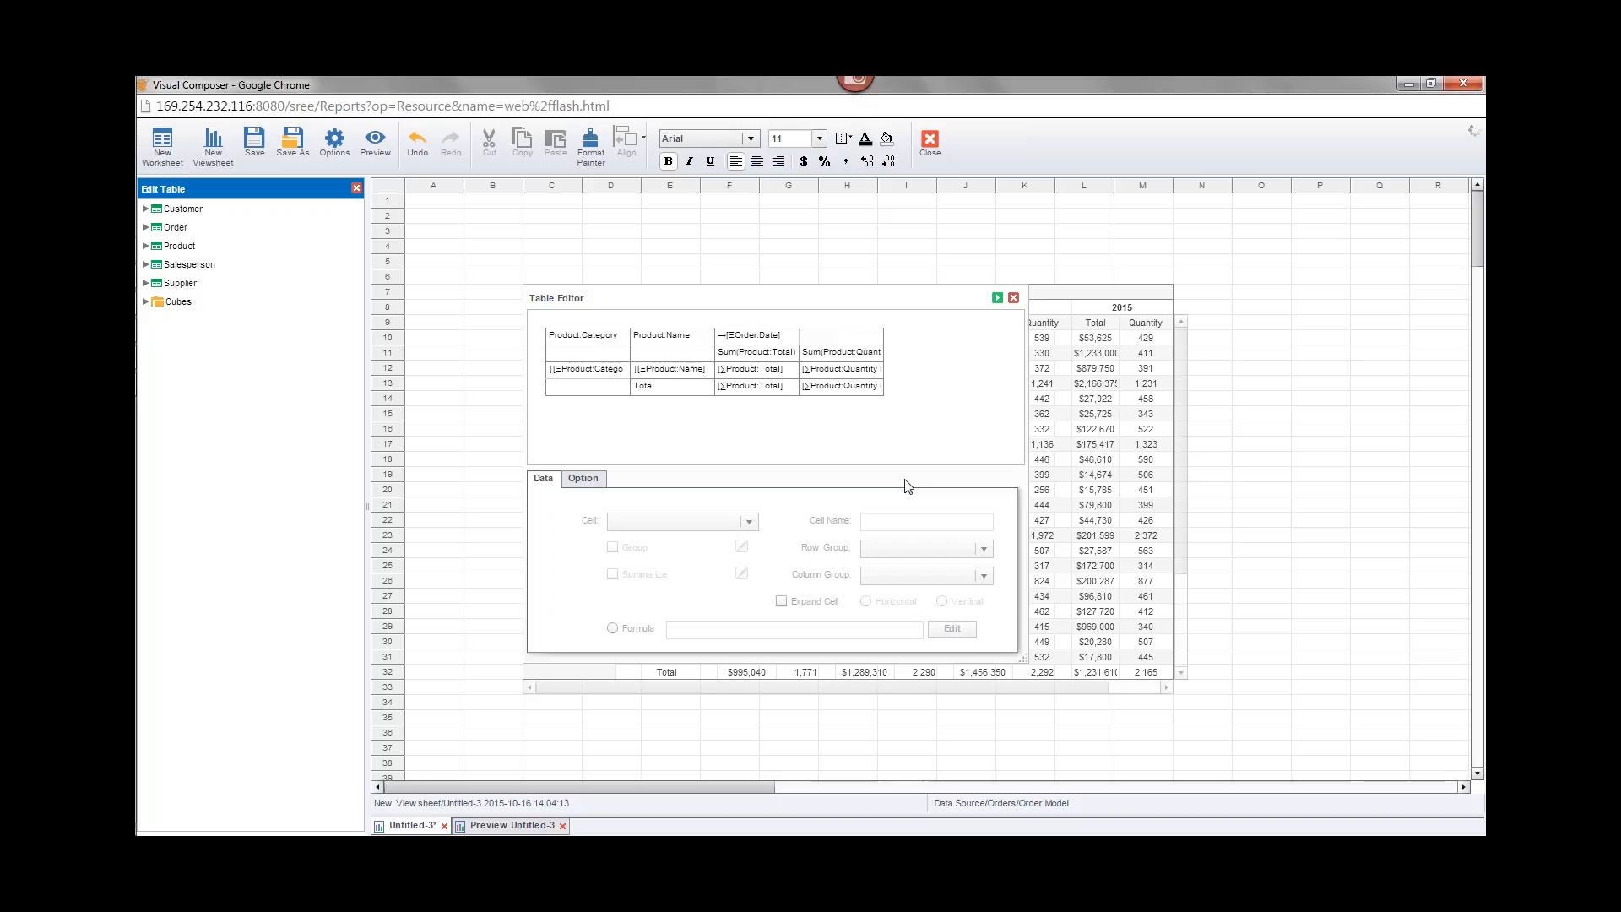
click(840, 336)
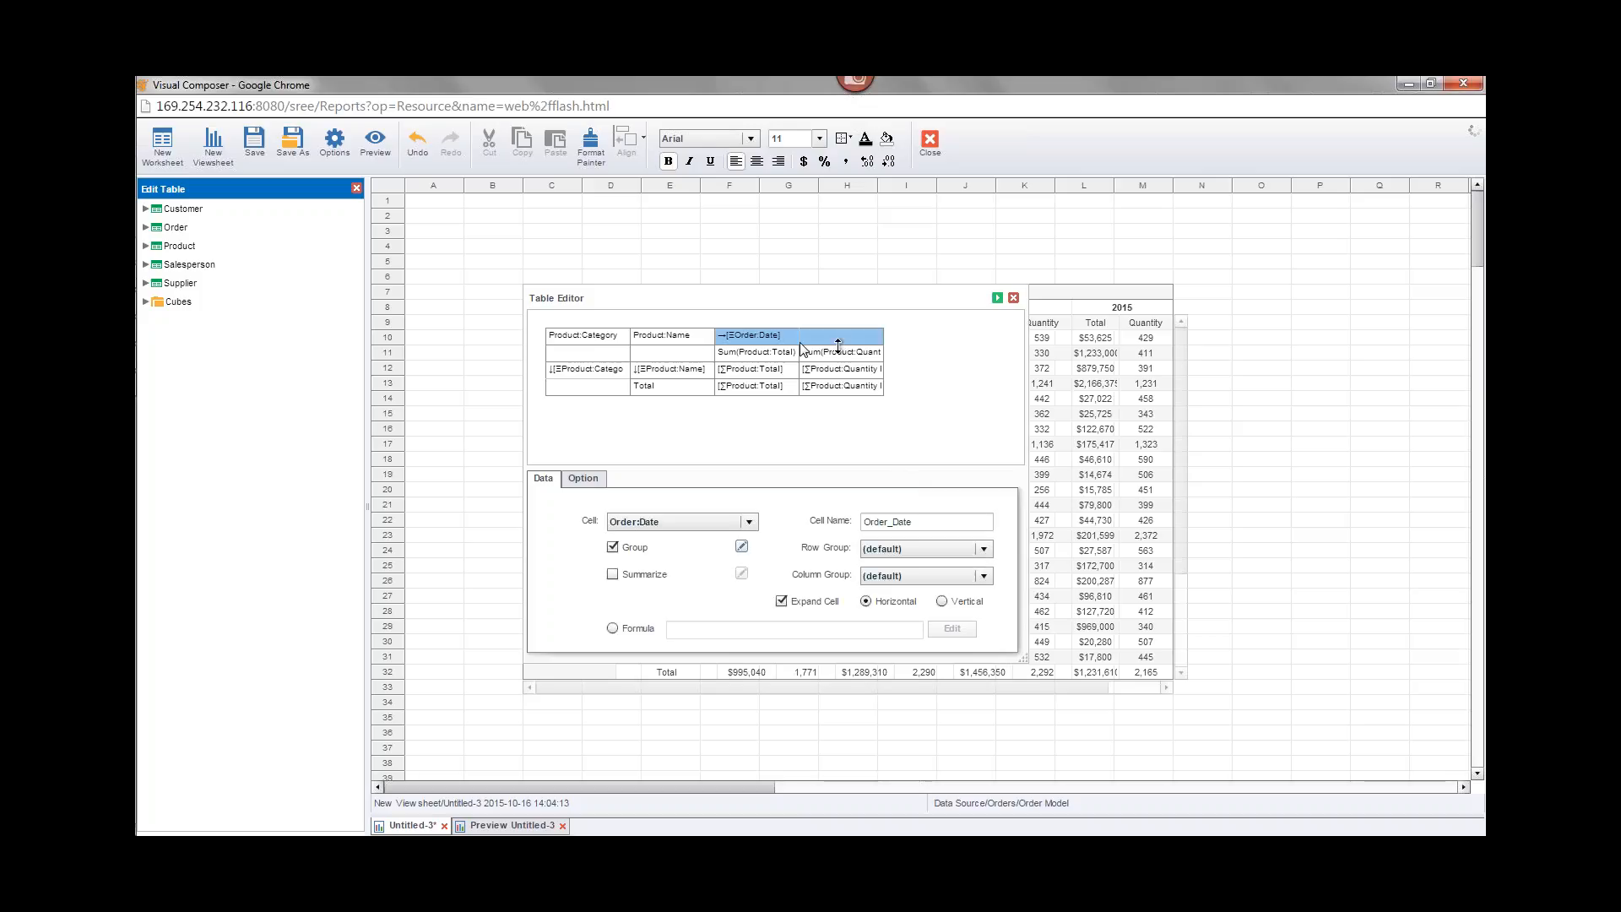
right_click(870, 341)
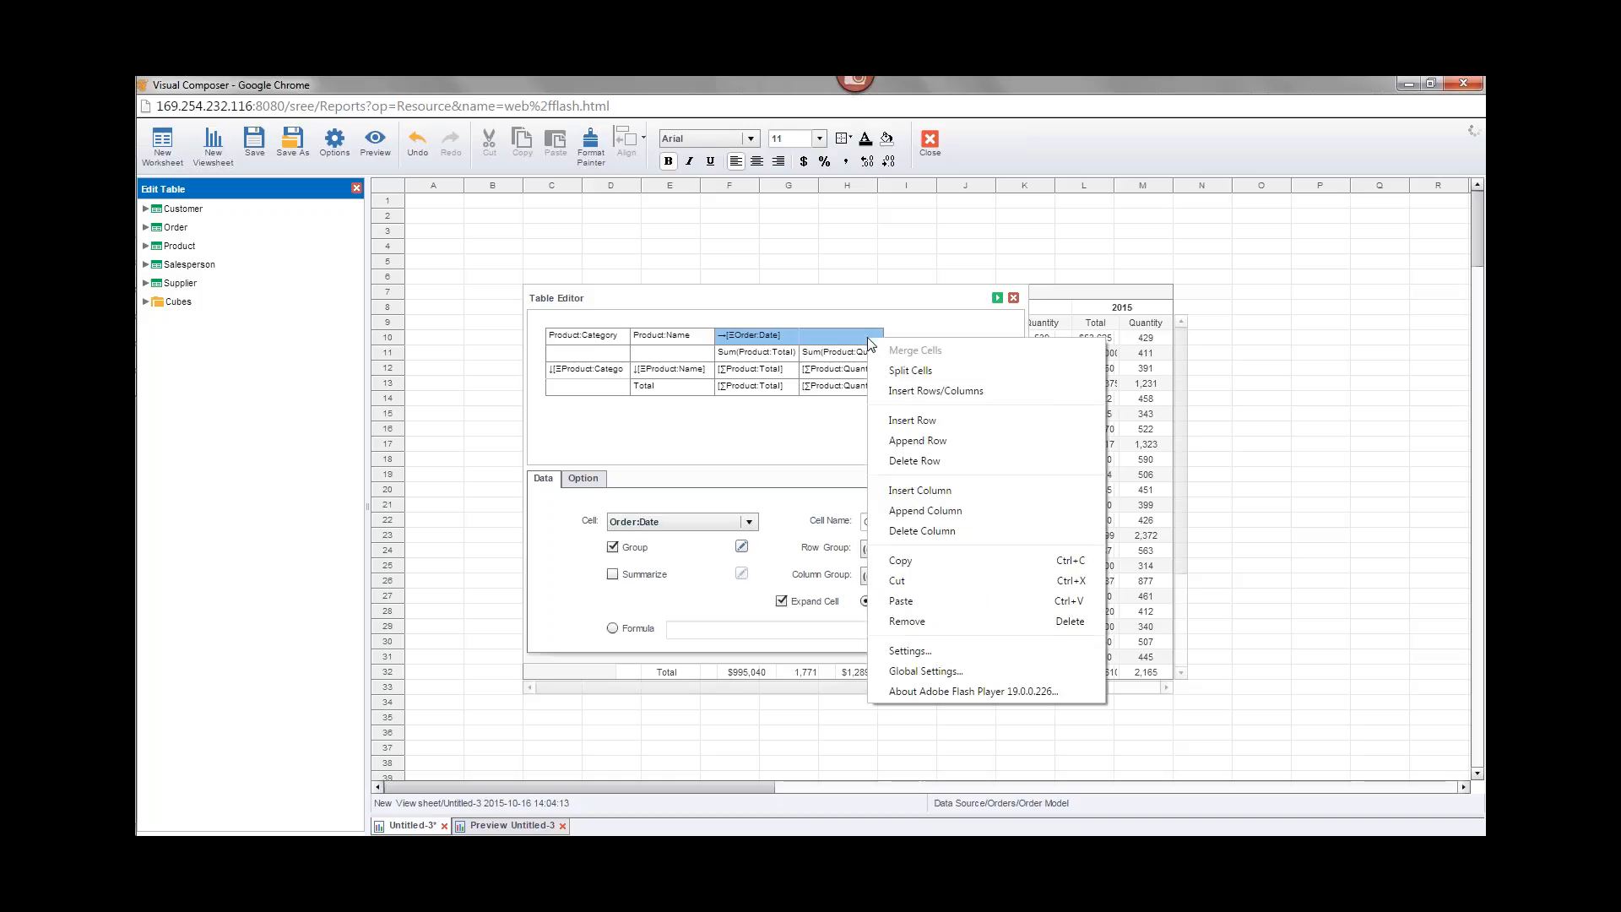
click(965, 389)
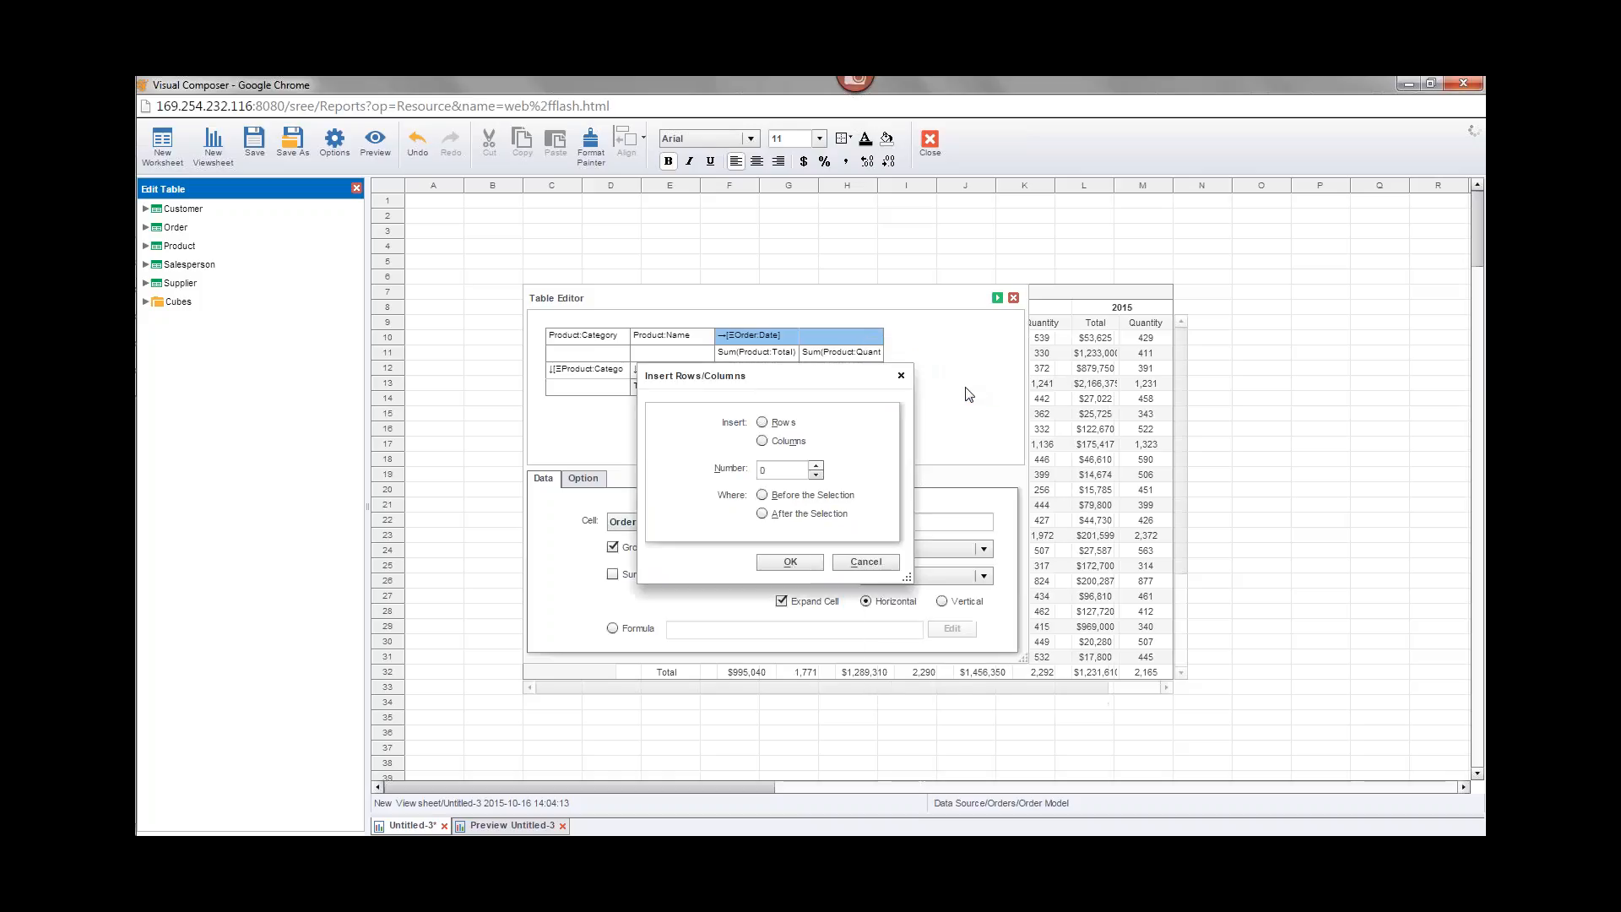
click(762, 441)
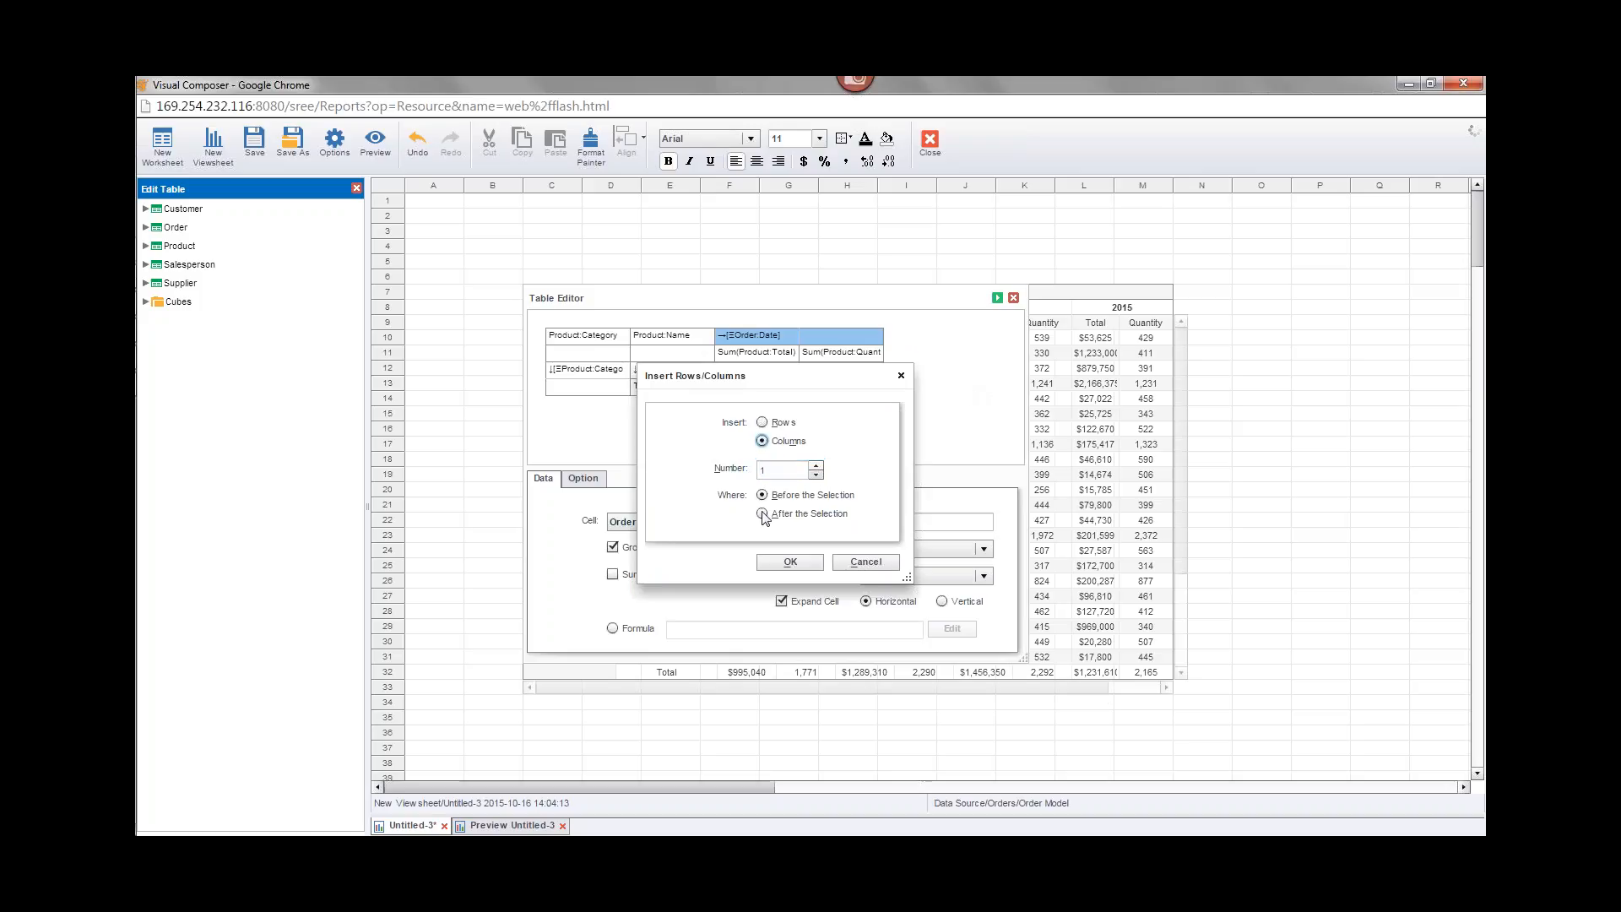
click(762, 513)
click(788, 561)
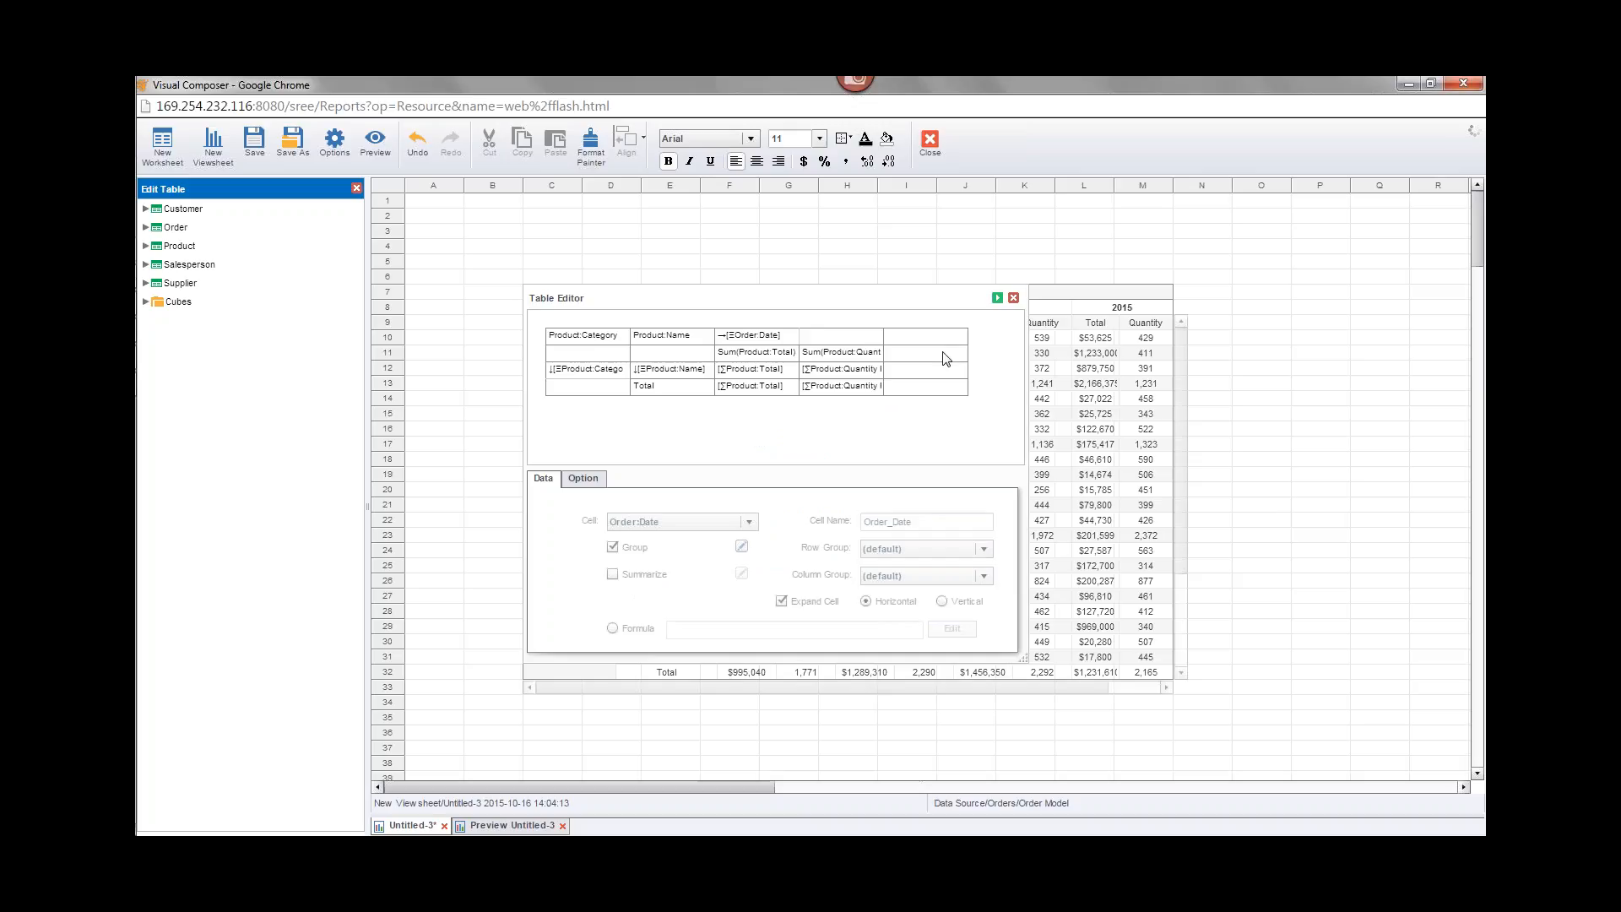
Step: Place Customer:Region in the new column's header cell and set the cell to expand horizontally
click(145, 209)
click(159, 227)
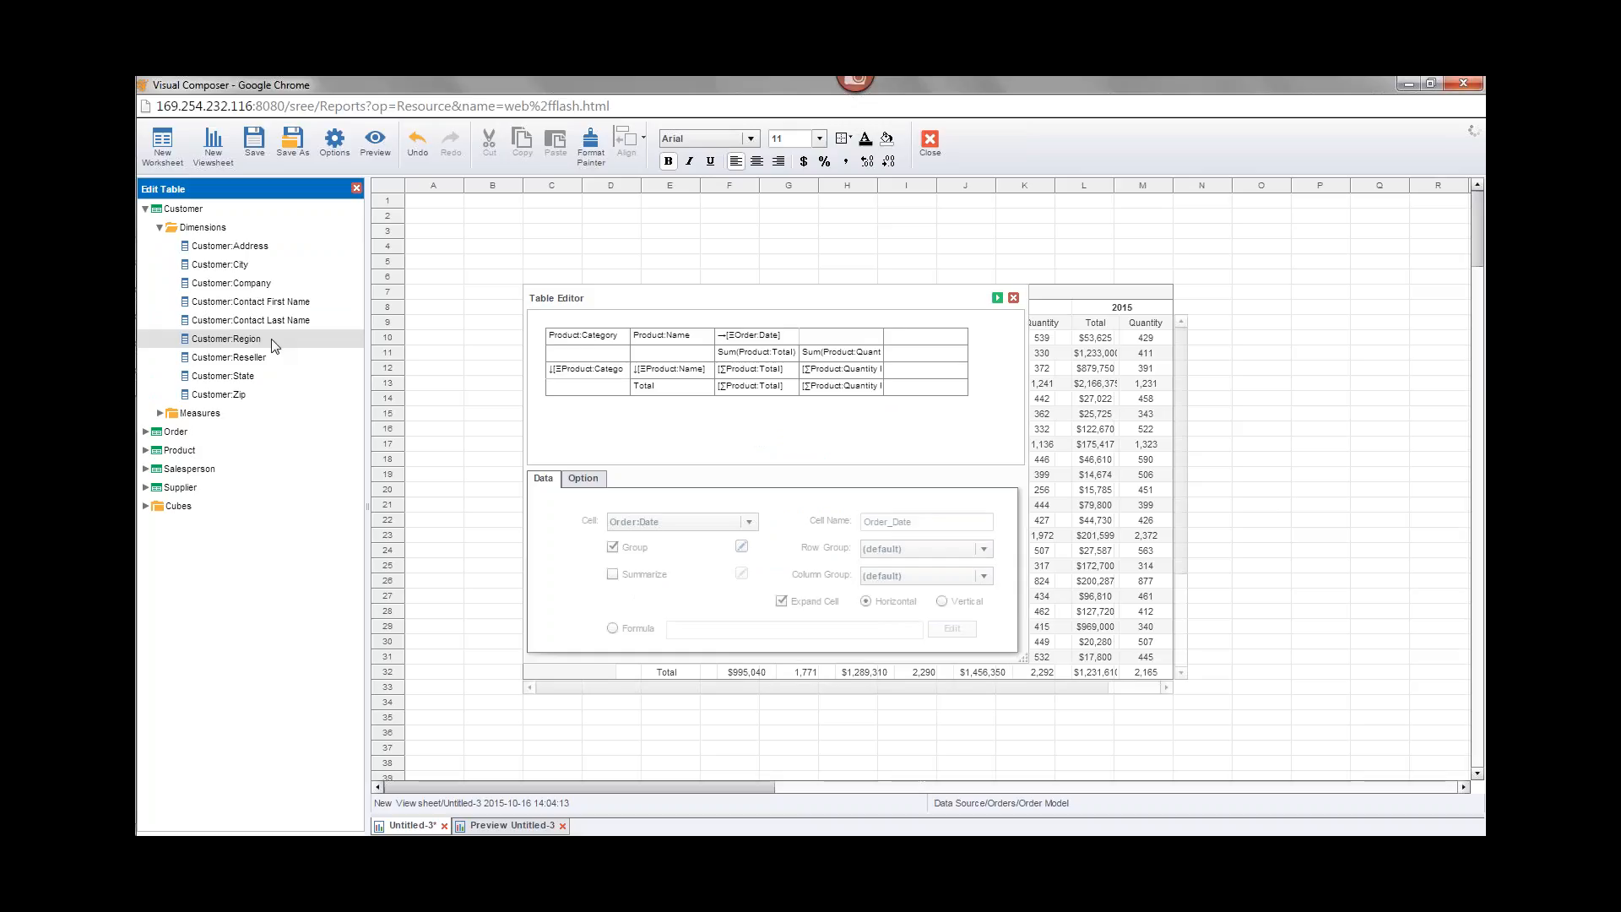
drag(269, 343, 915, 328)
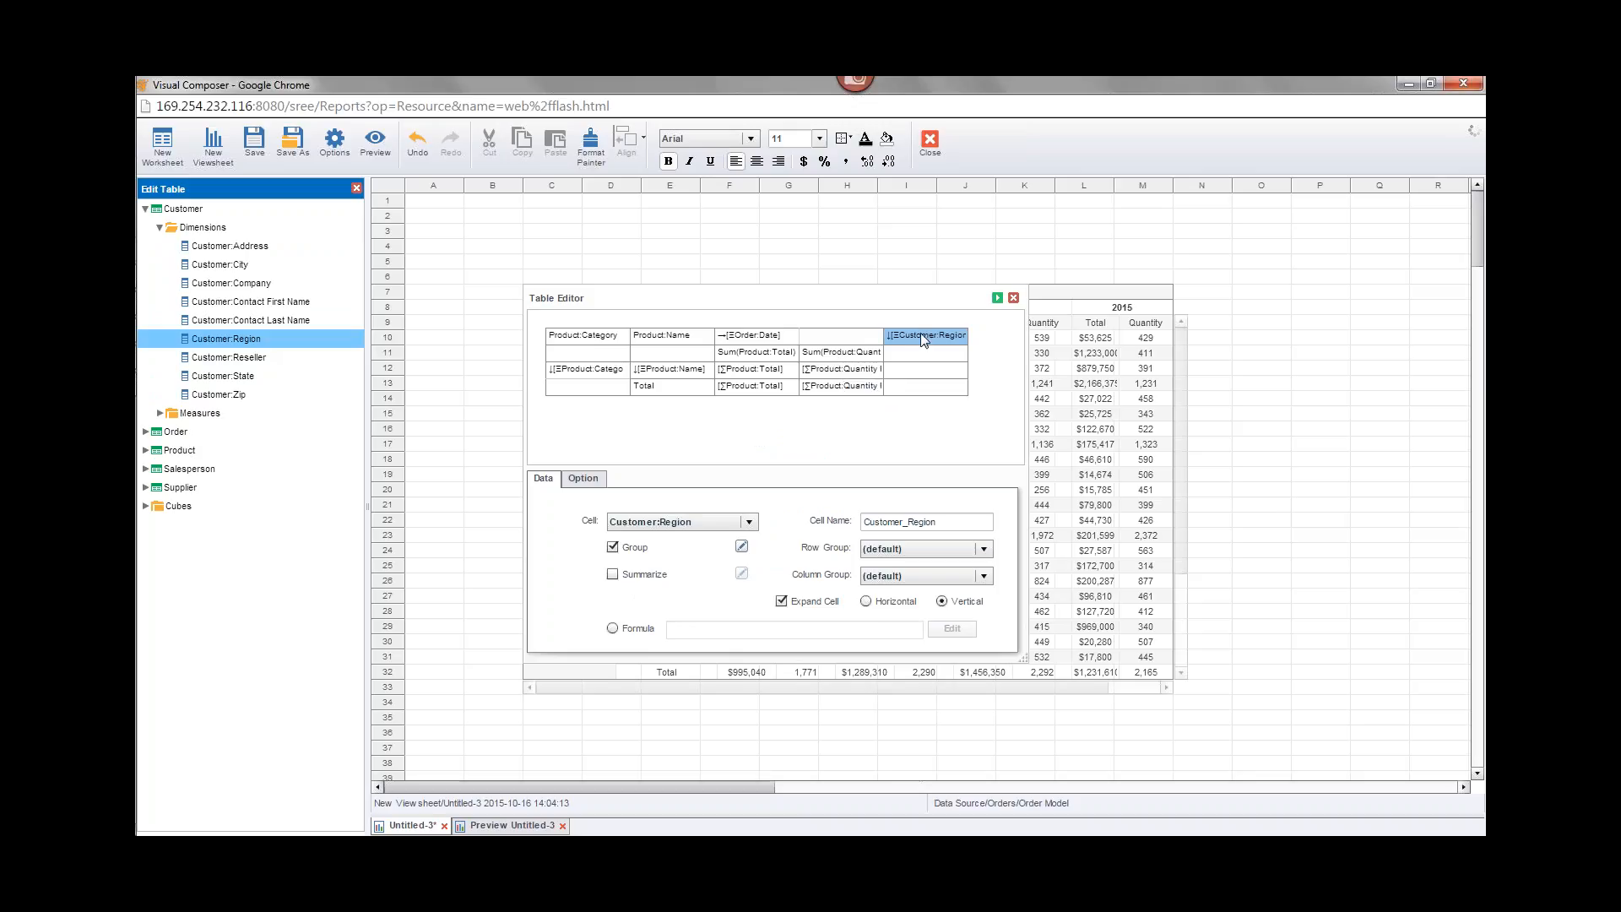
click(866, 602)
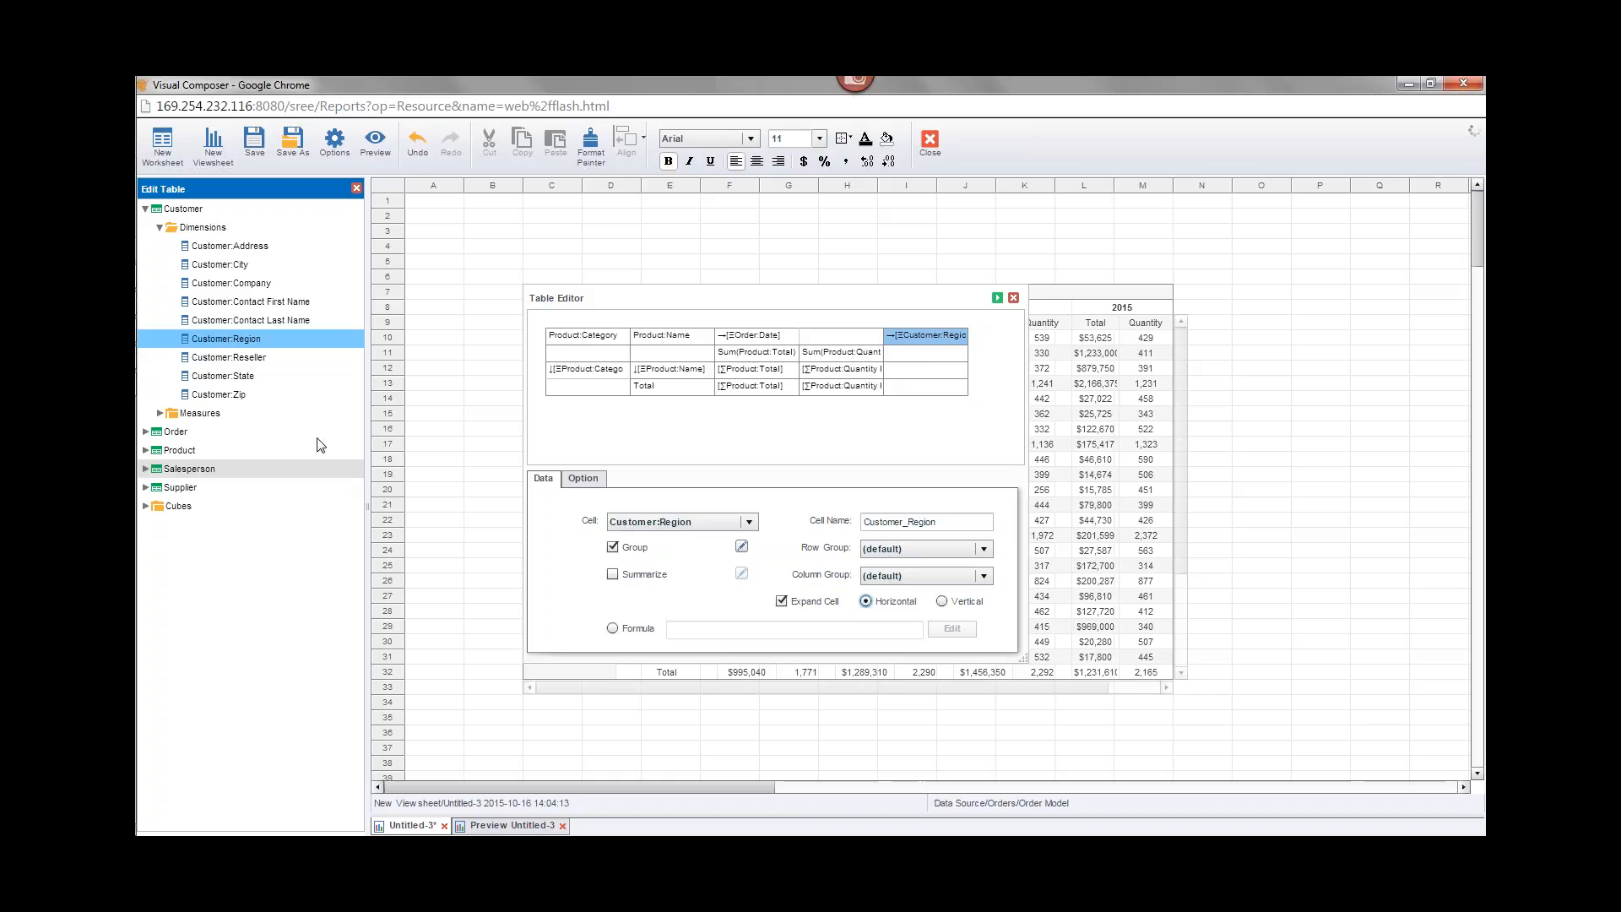
Step: Place the Product:Total measure in the new column's cell on the Product:Name row, and apply the table changes
click(165, 418)
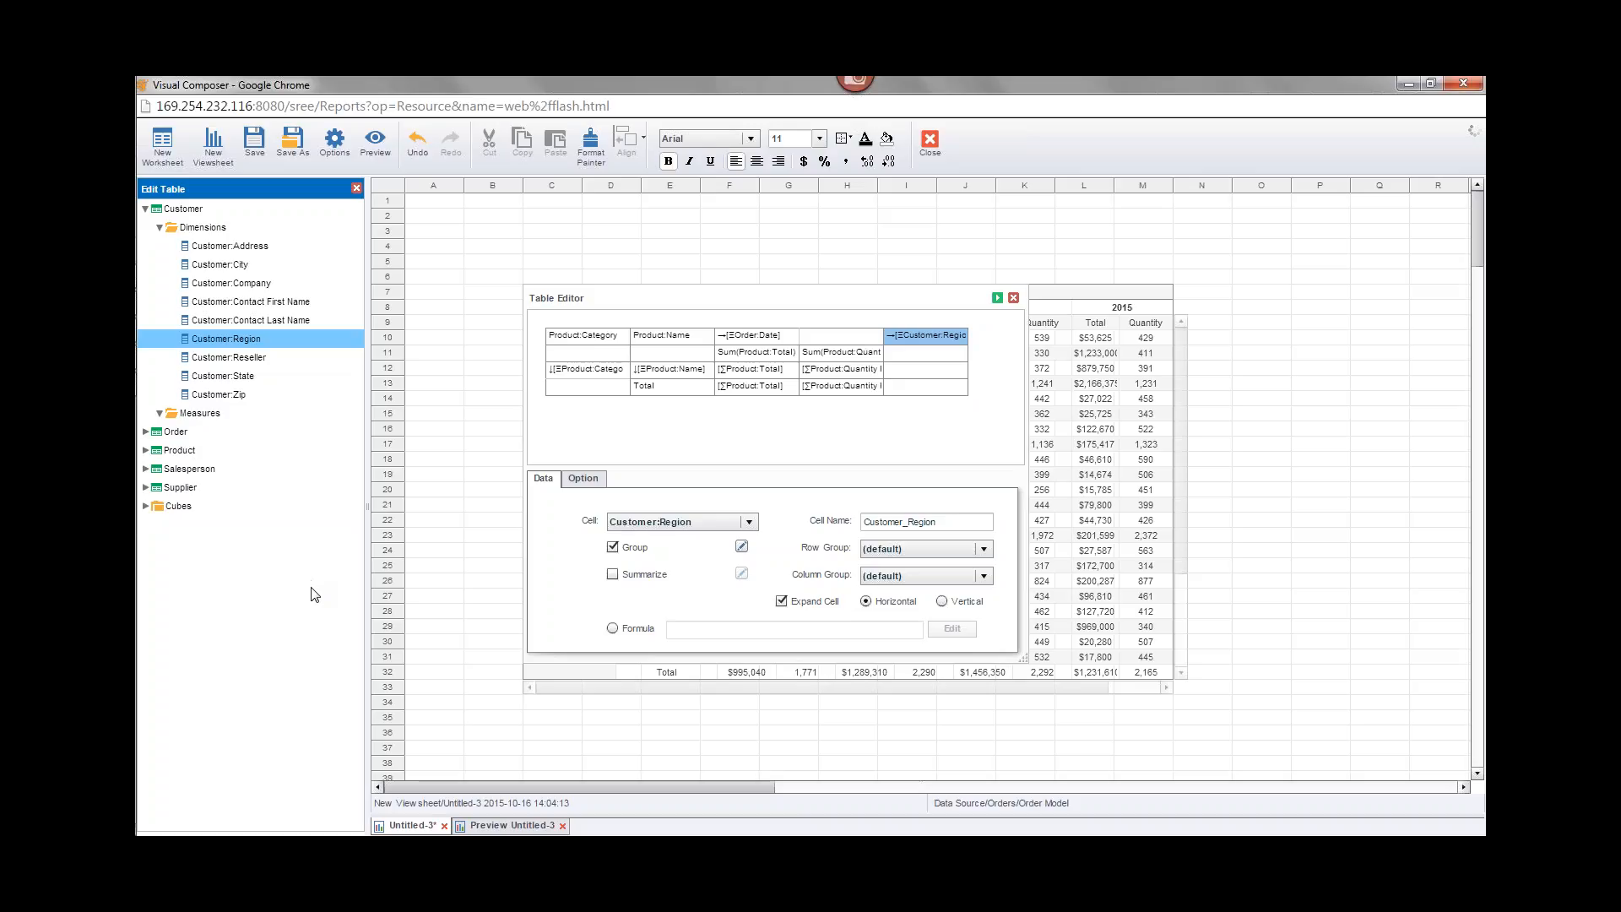
click(145, 450)
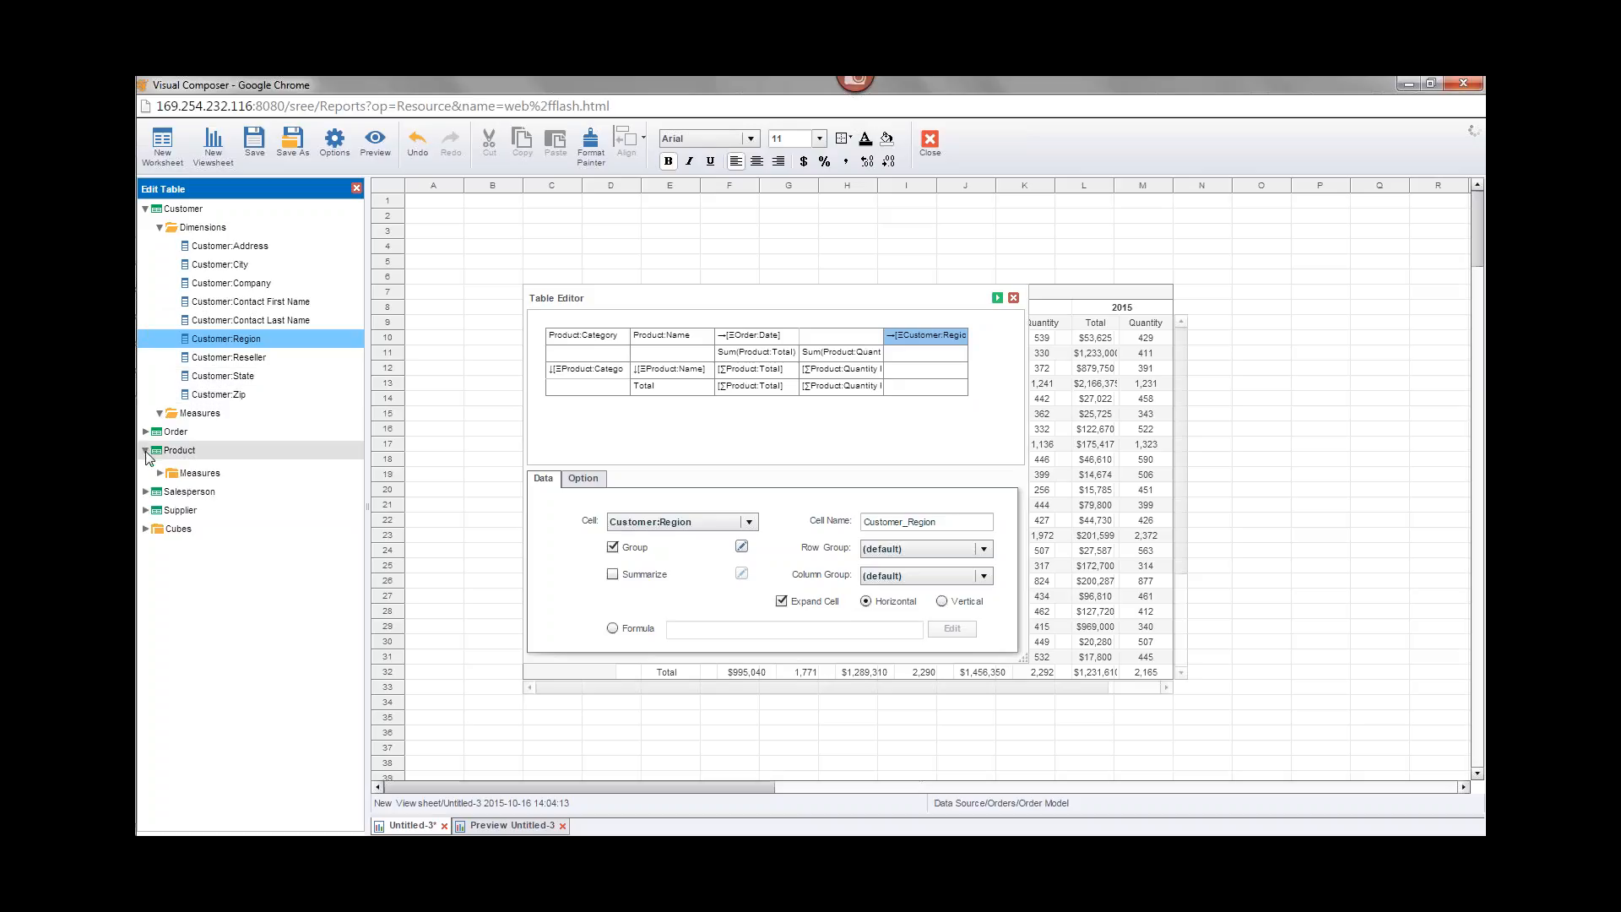
click(161, 488)
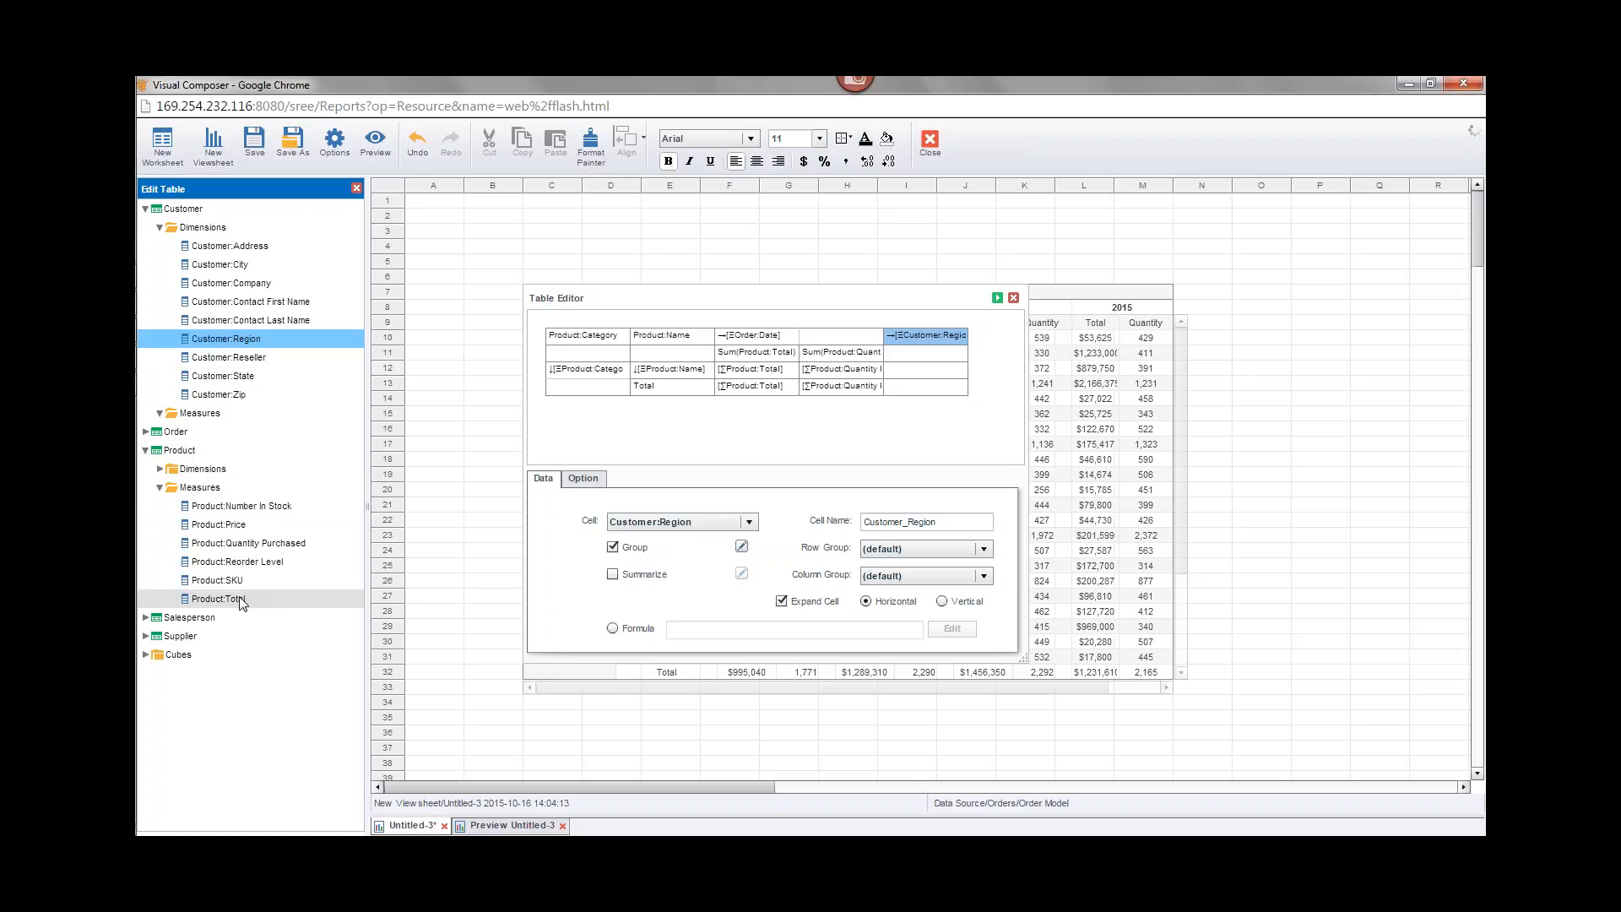
drag(218, 598, 922, 372)
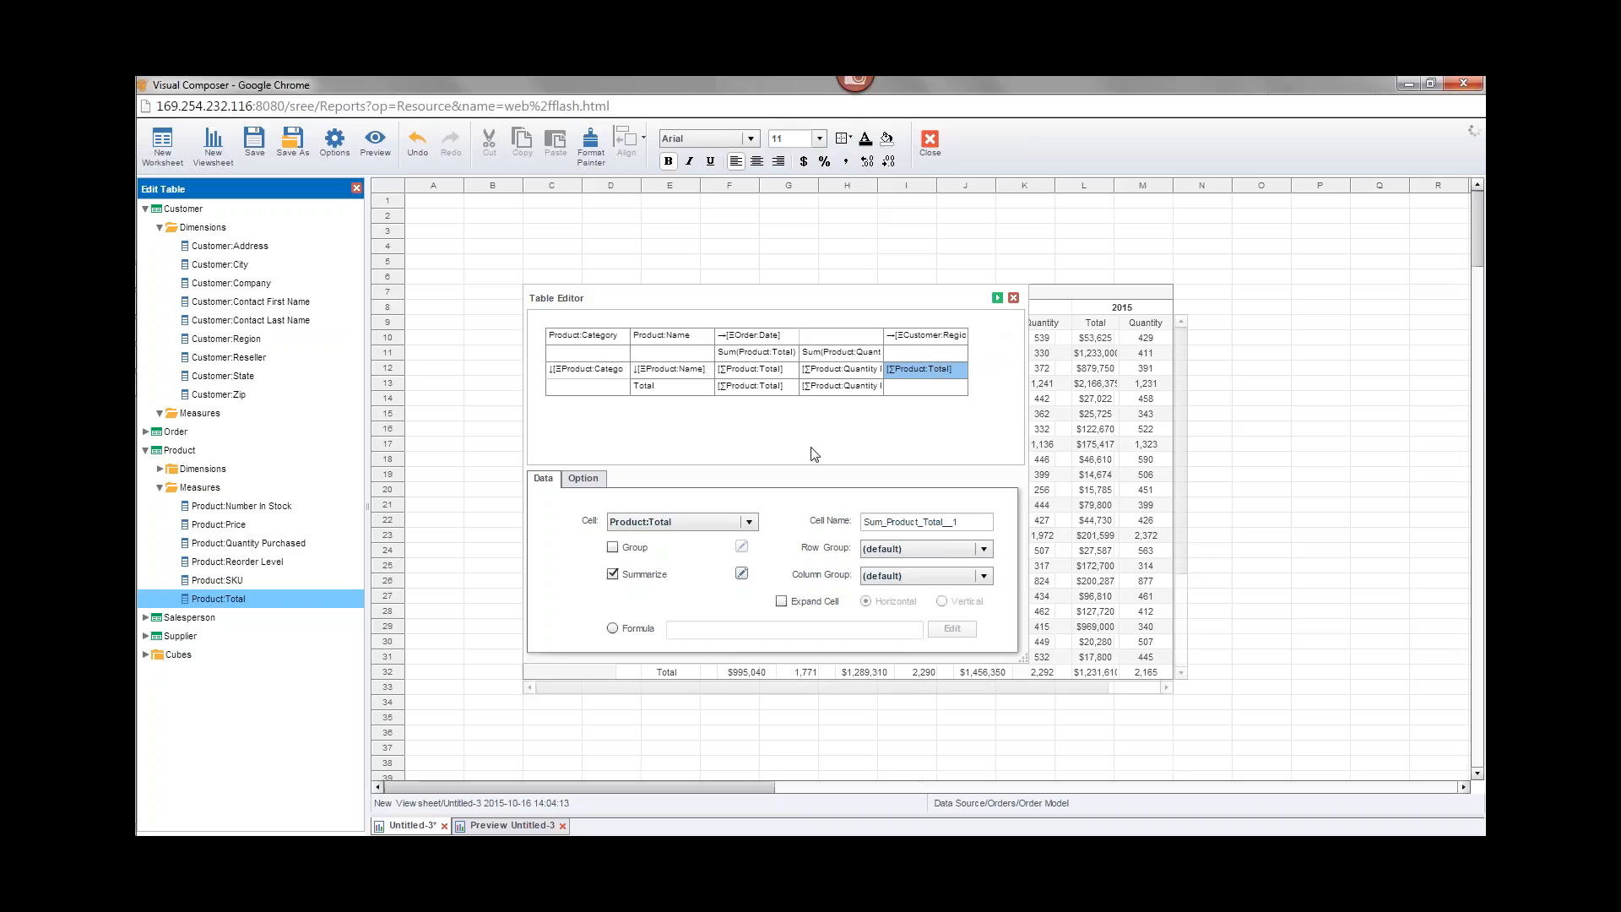
click(999, 298)
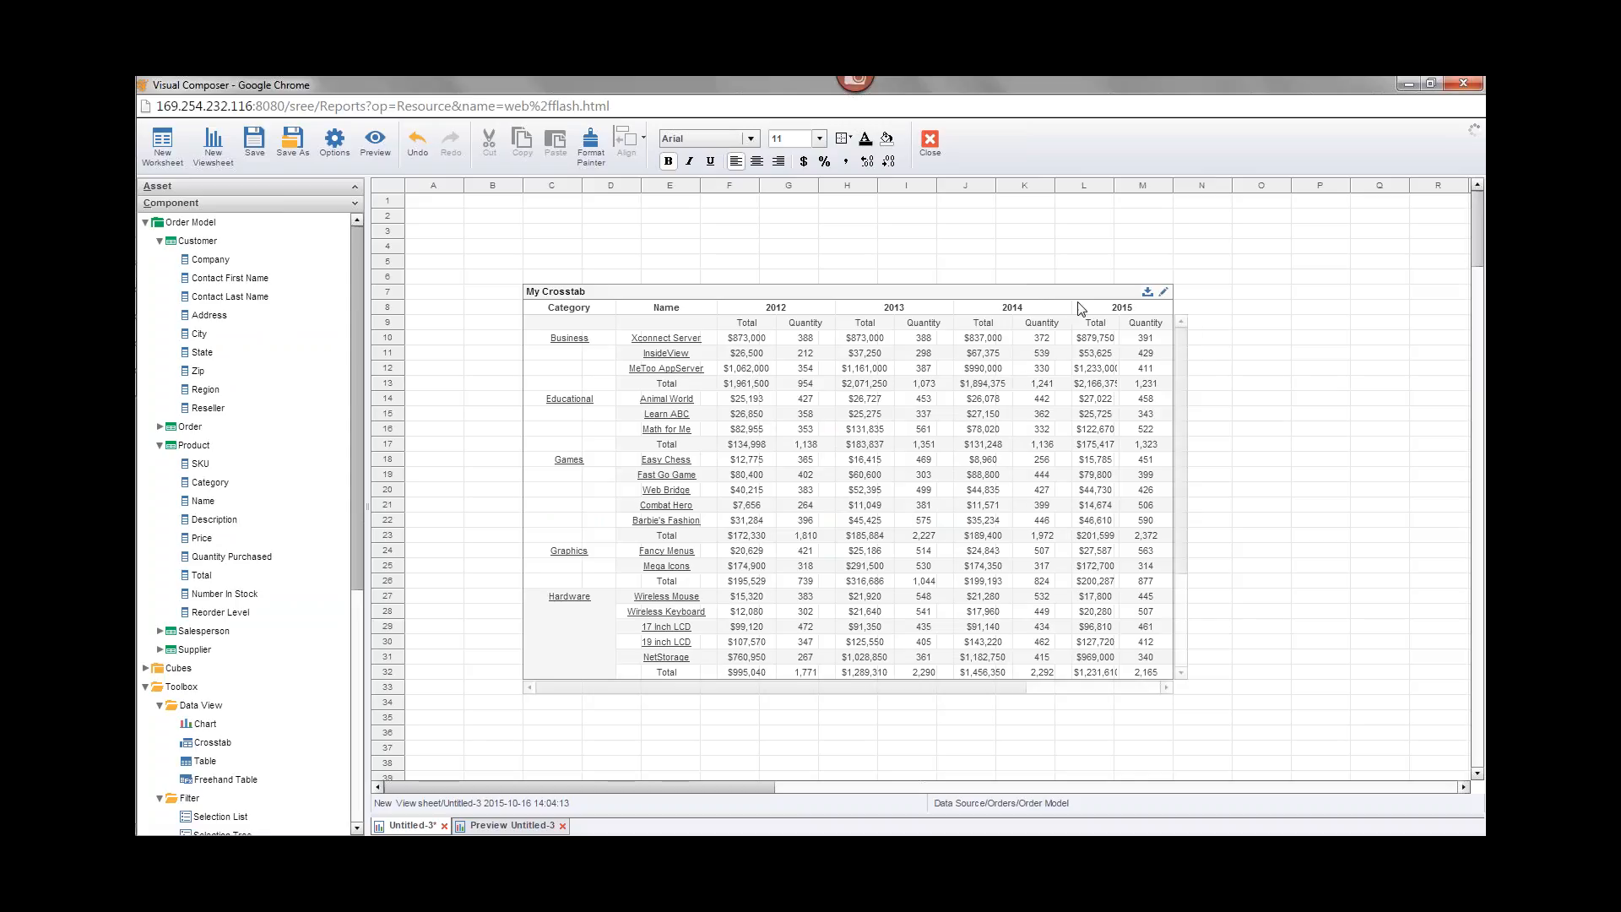
Step: Widen the freehand table to grid column O to make room for the region columns
click(1177, 349)
drag(1177, 348, 1304, 379)
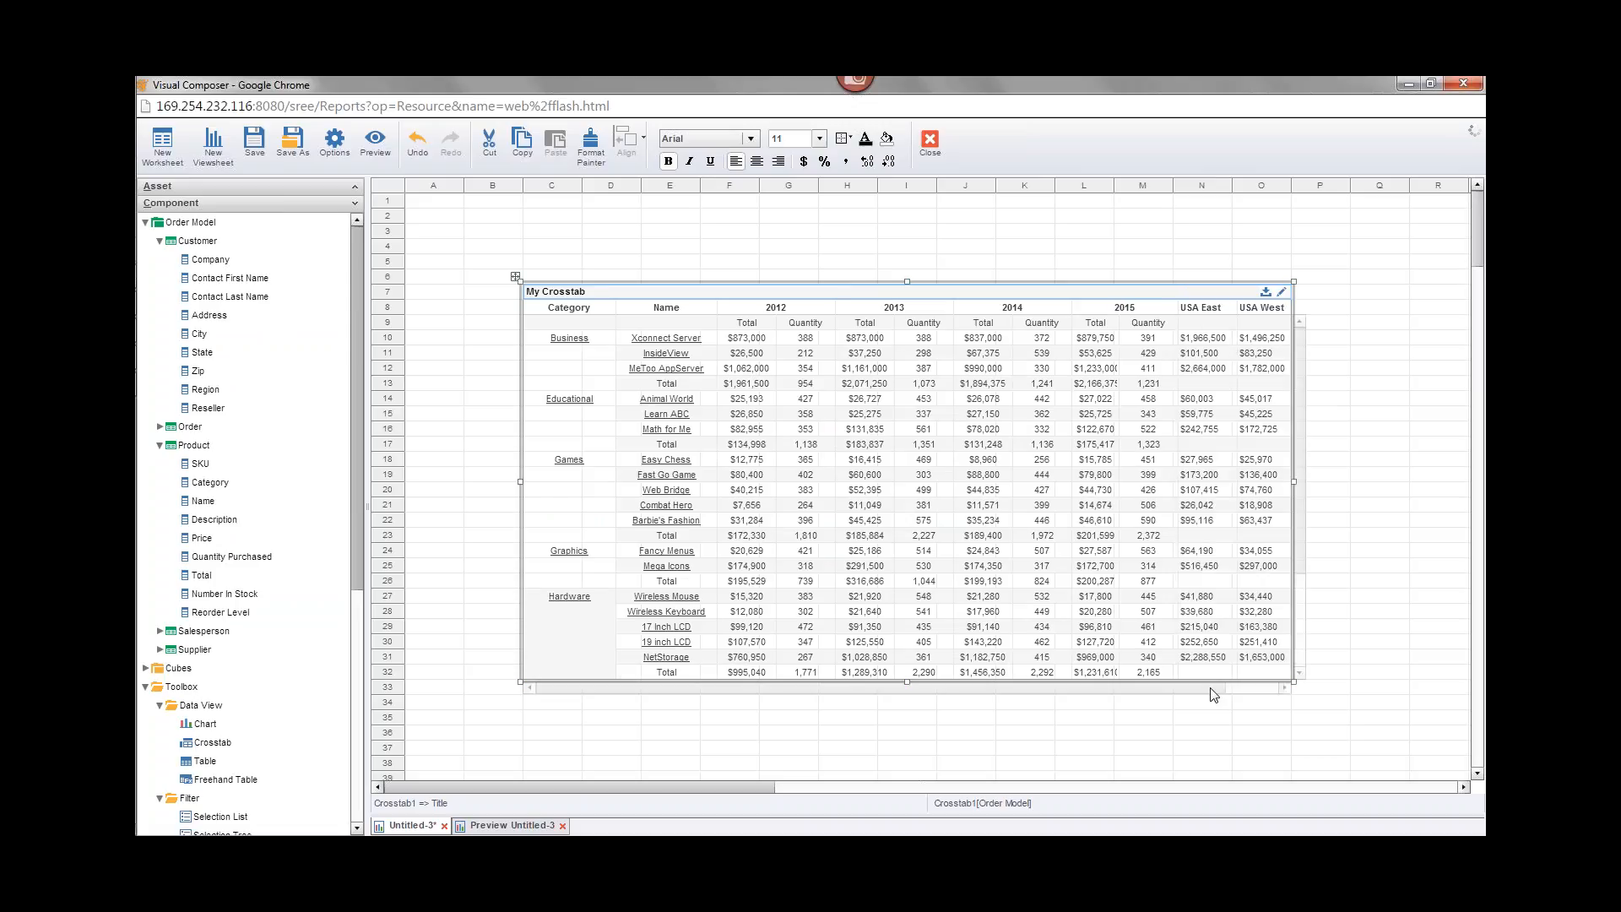
click(1259, 687)
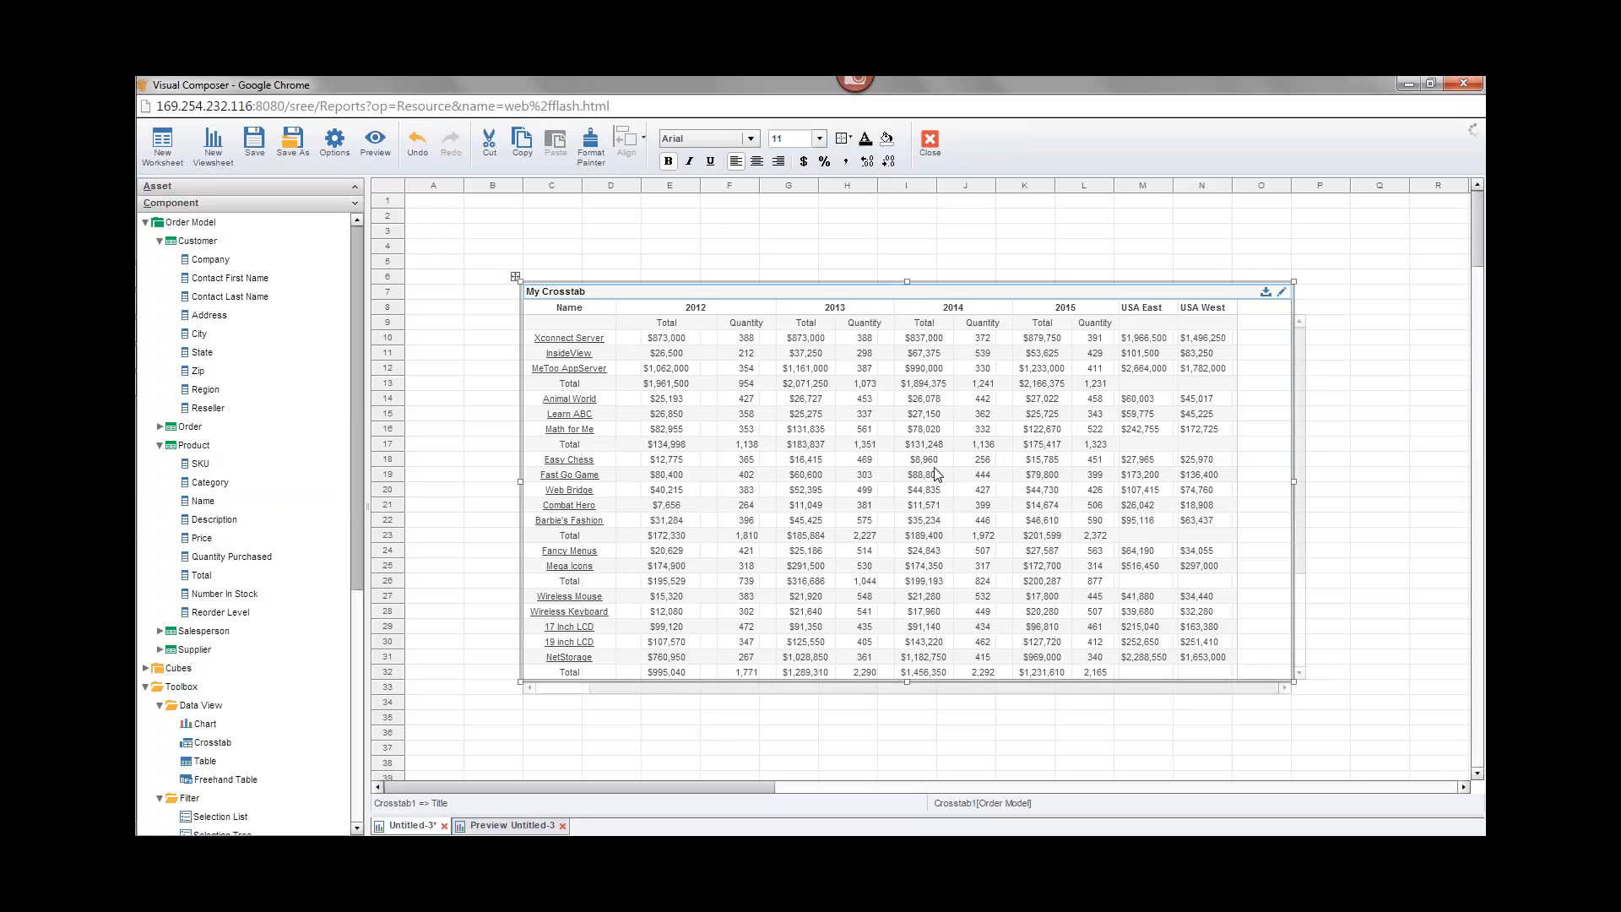
mouse_move(138, 475)
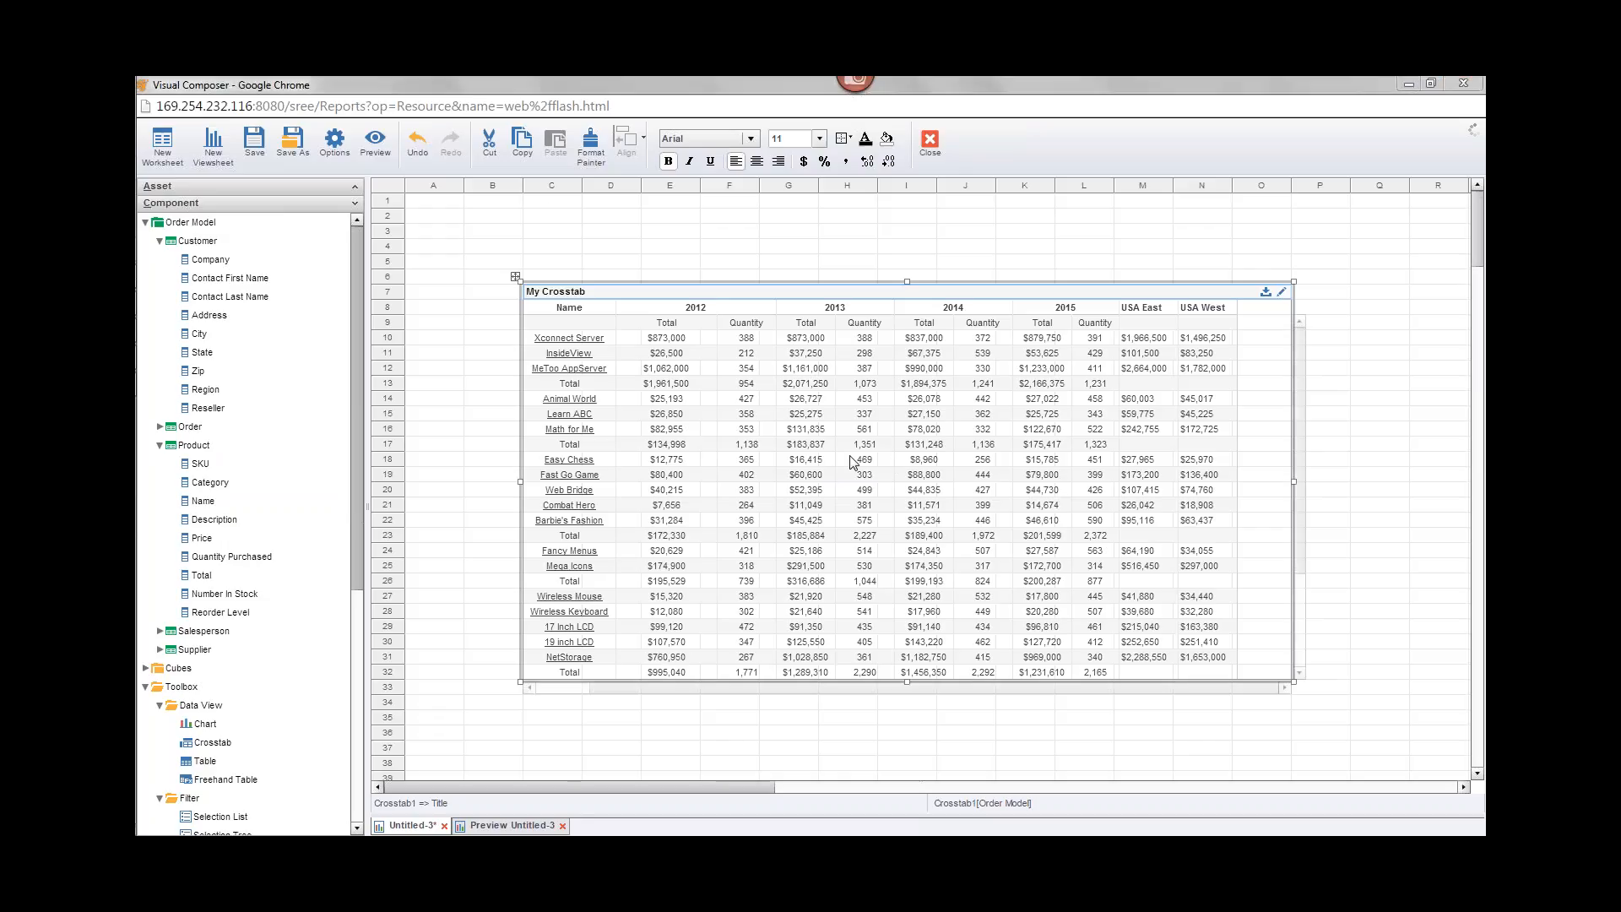
Step: Undo the table widening and the added Customer:Region column with its Product:Total cell
click(417, 149)
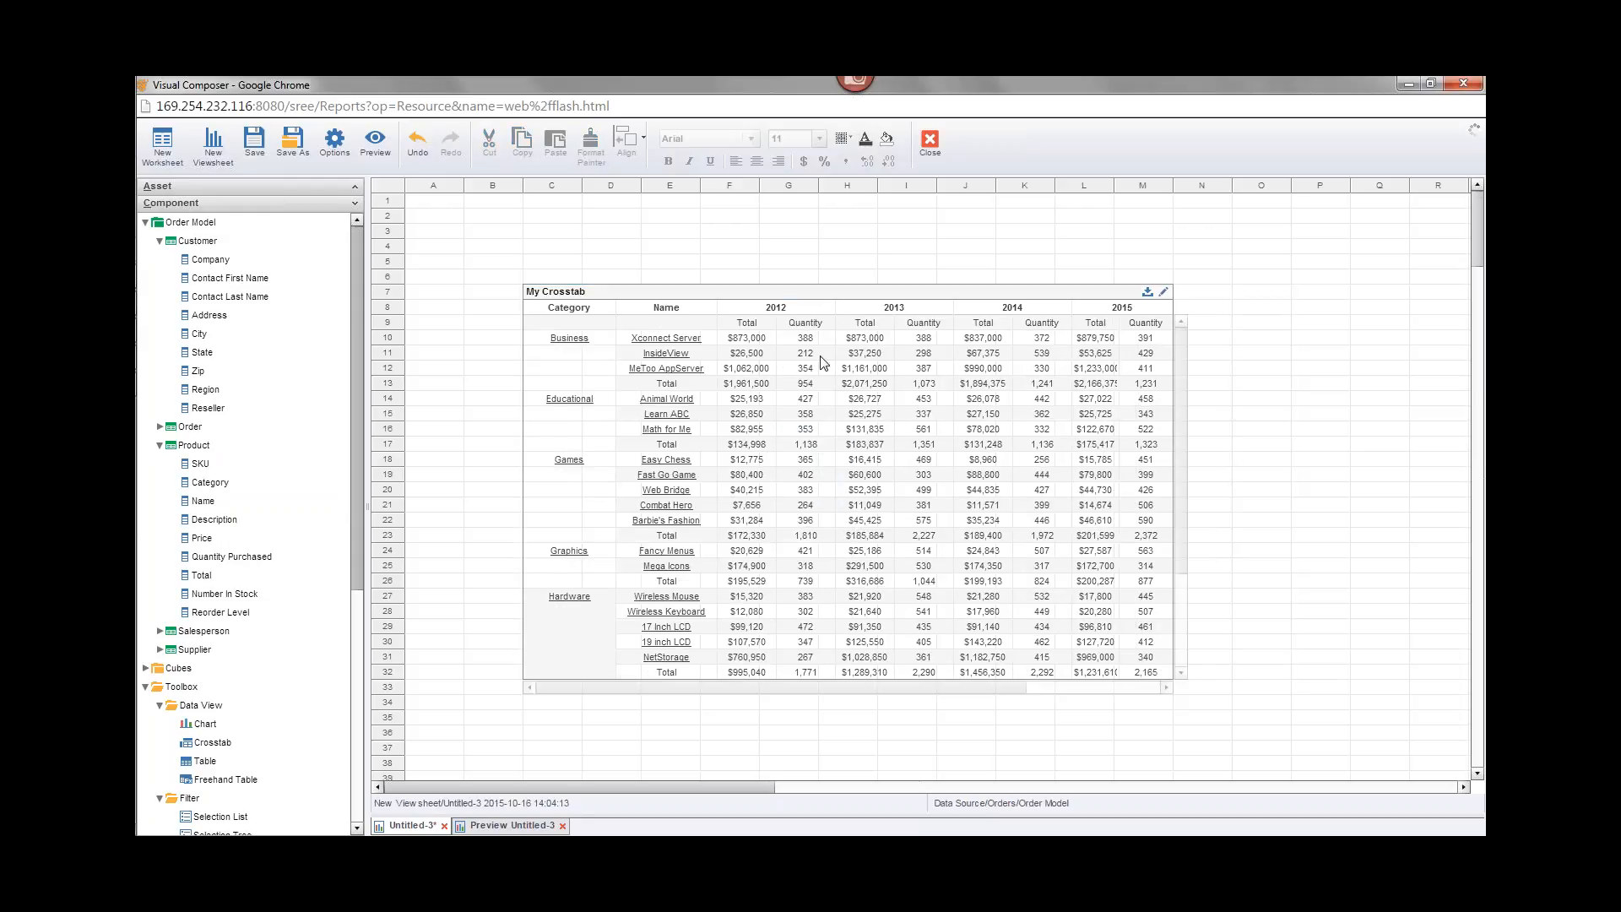
click(1164, 294)
click(1013, 298)
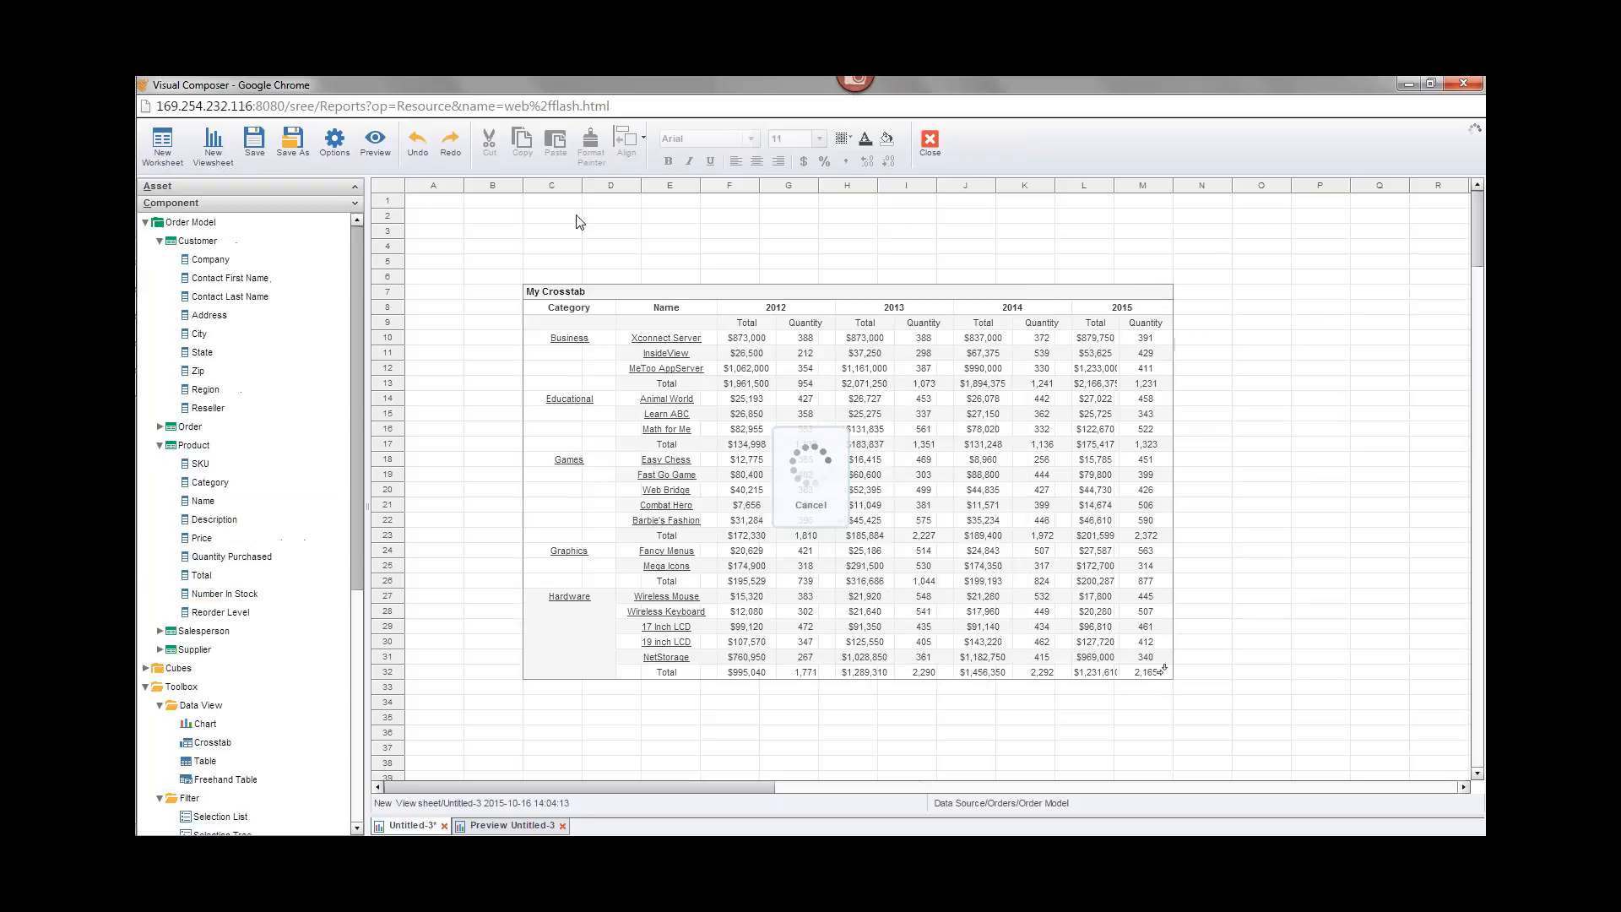
click(420, 155)
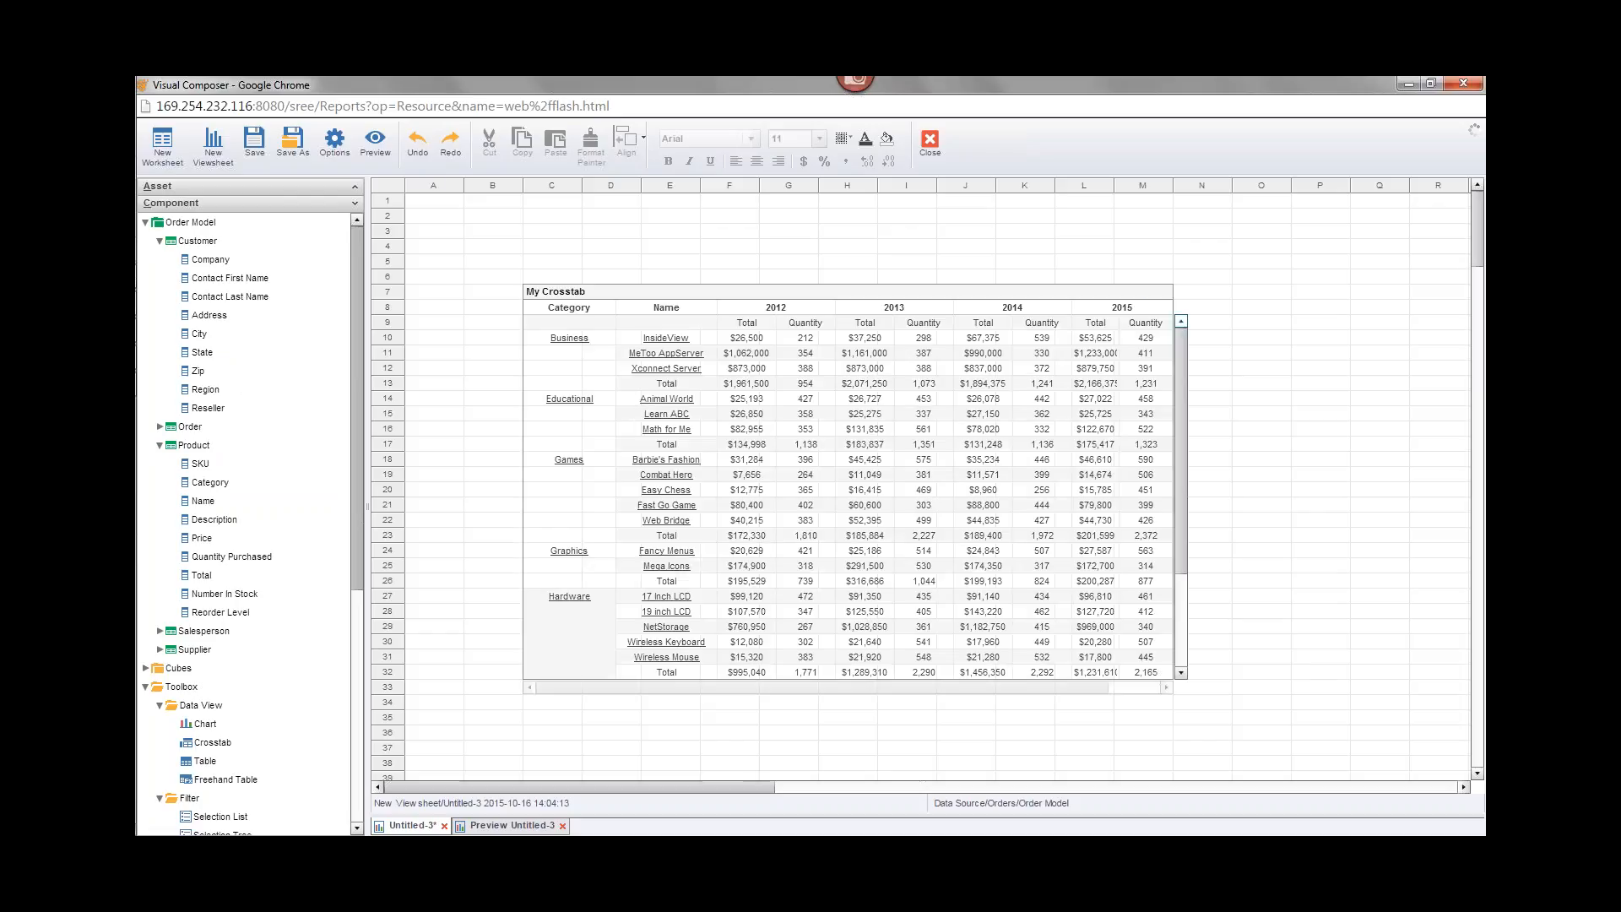
Step: Undo the conversion to a freehand table and check the restored crosstab's field layout in its editor
click(1165, 292)
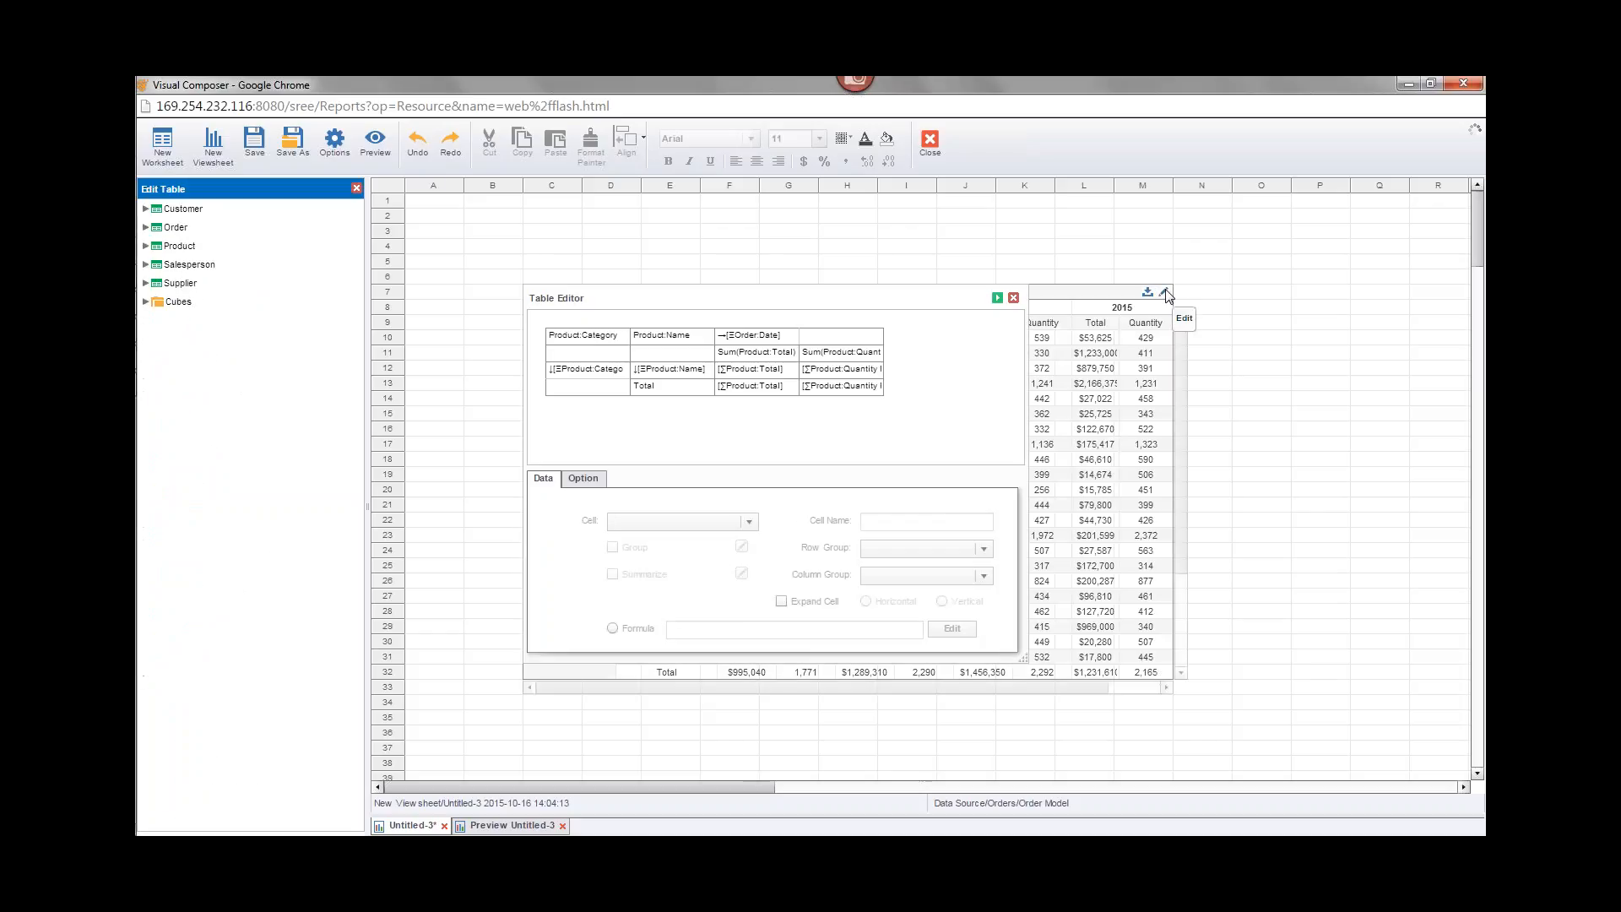
click(1013, 298)
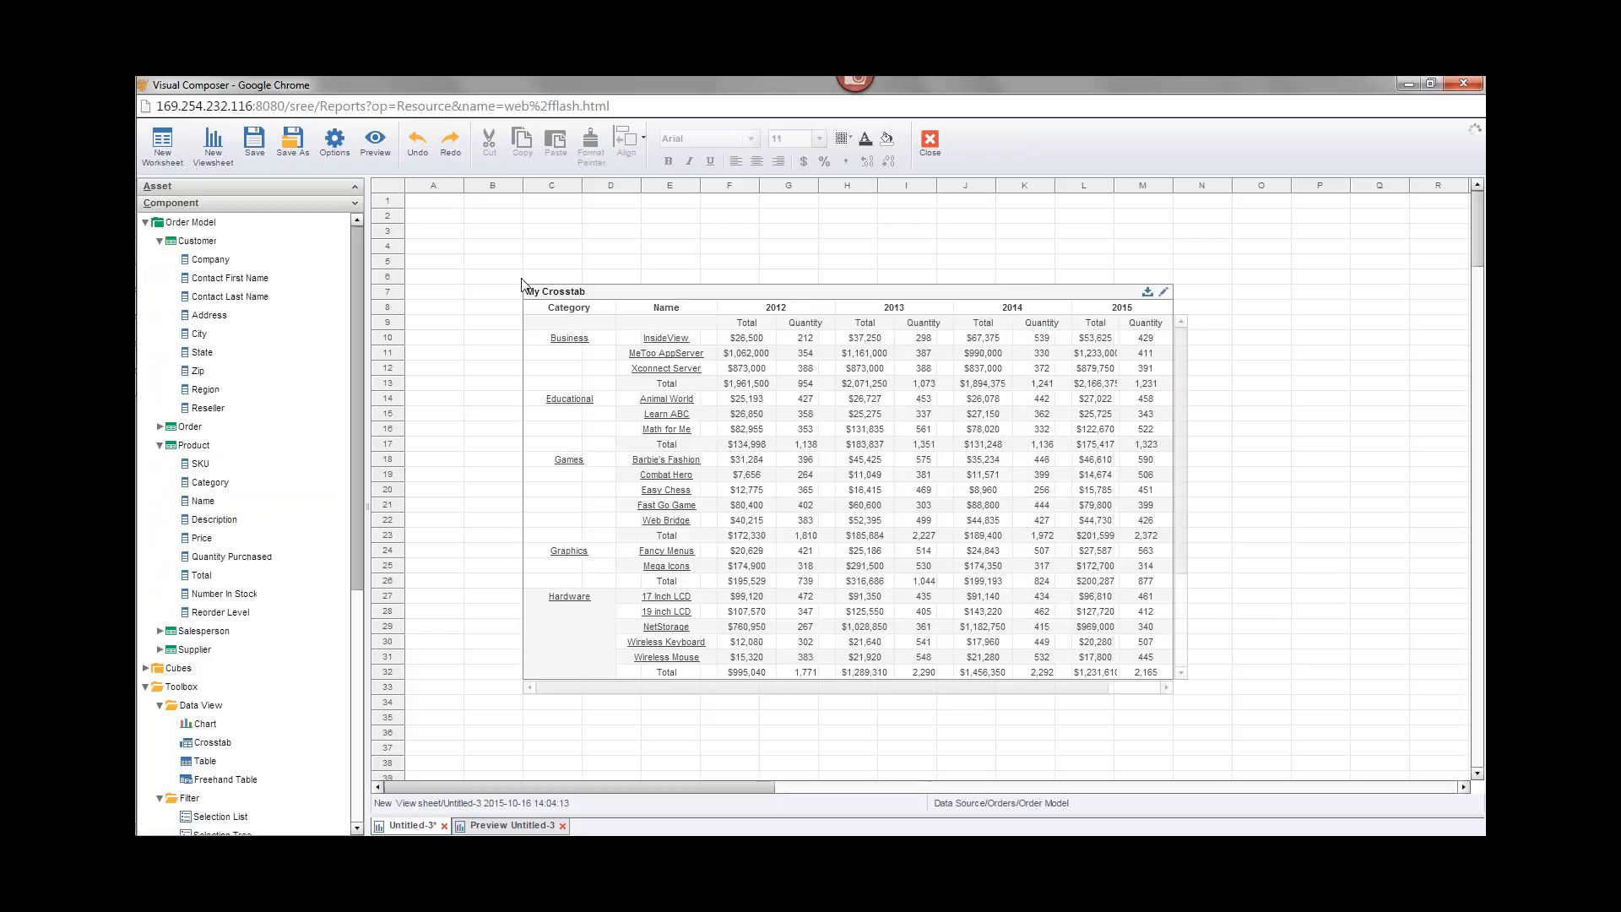
click(417, 146)
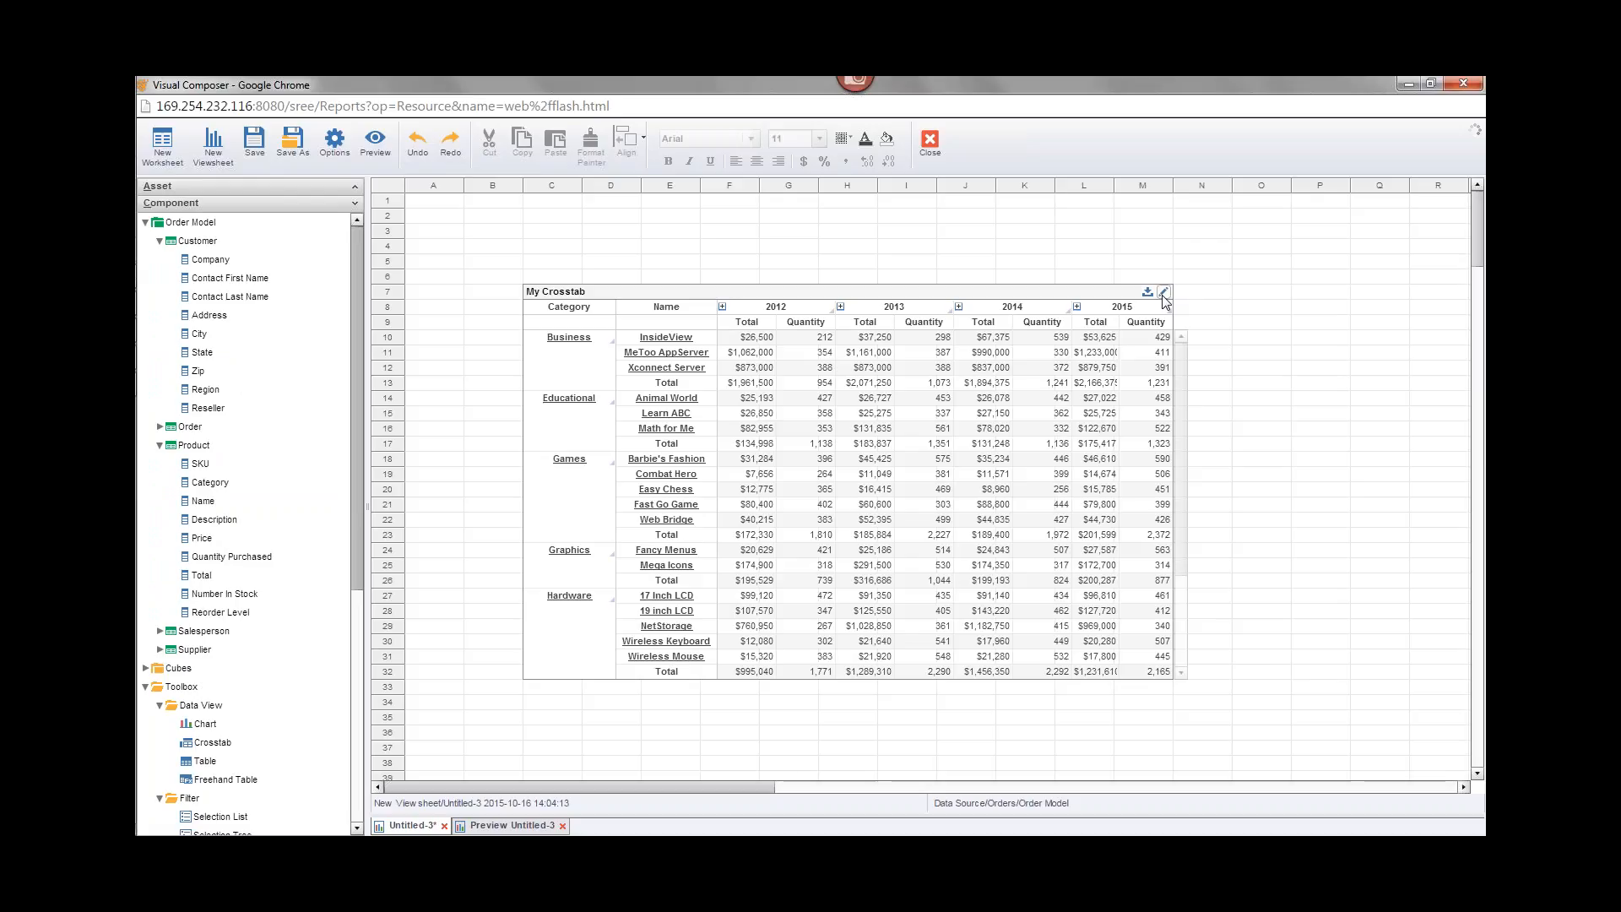
click(1163, 292)
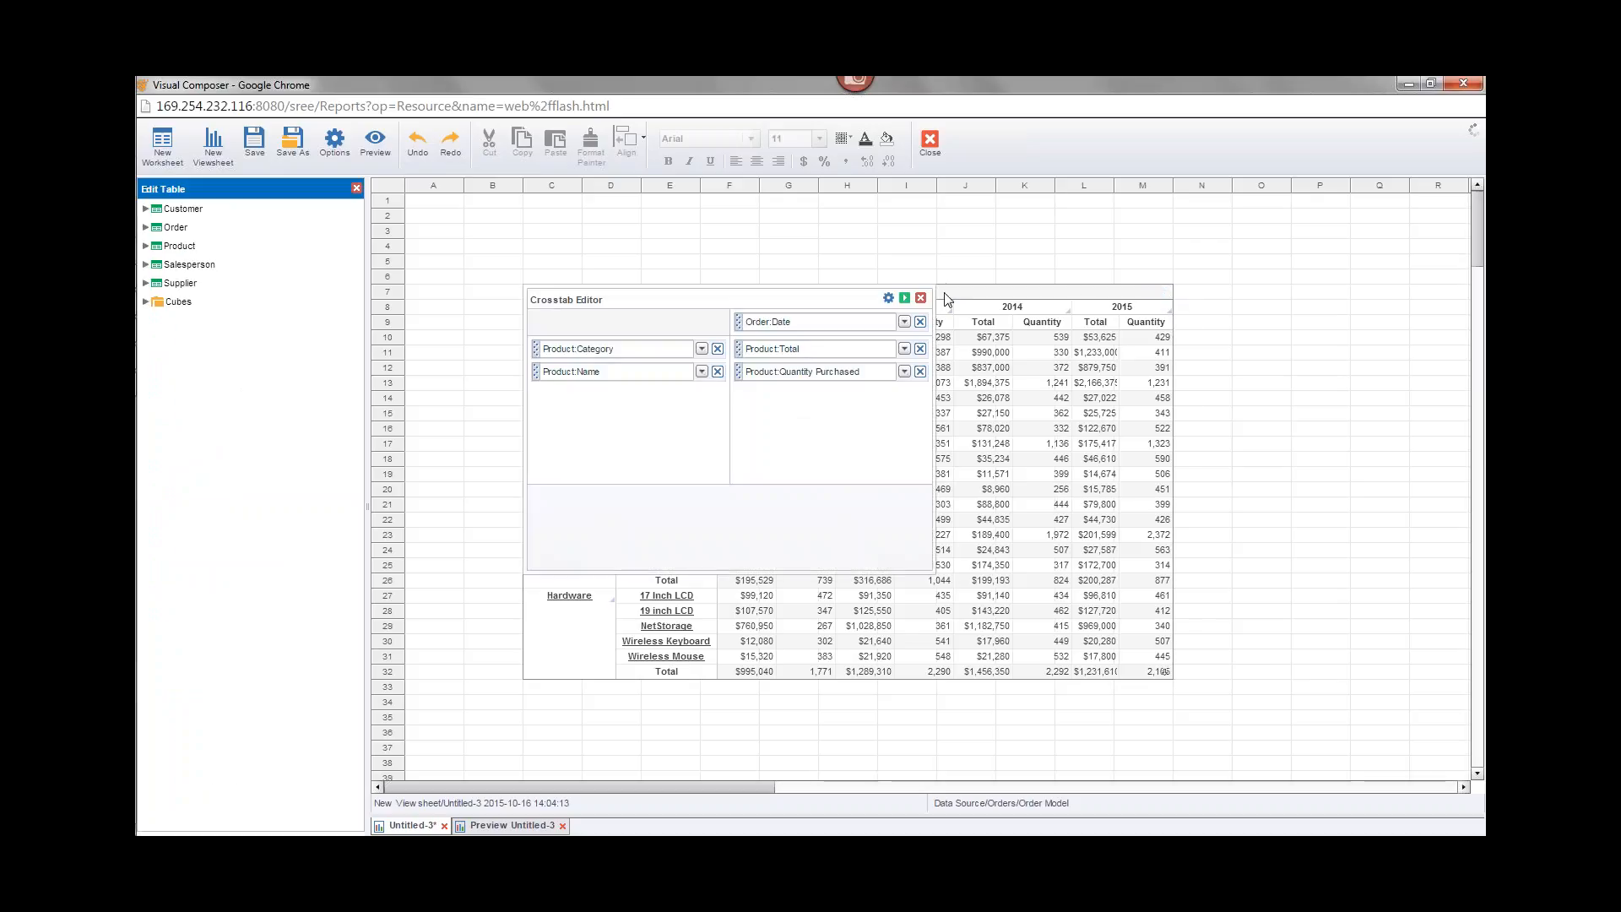
click(920, 298)
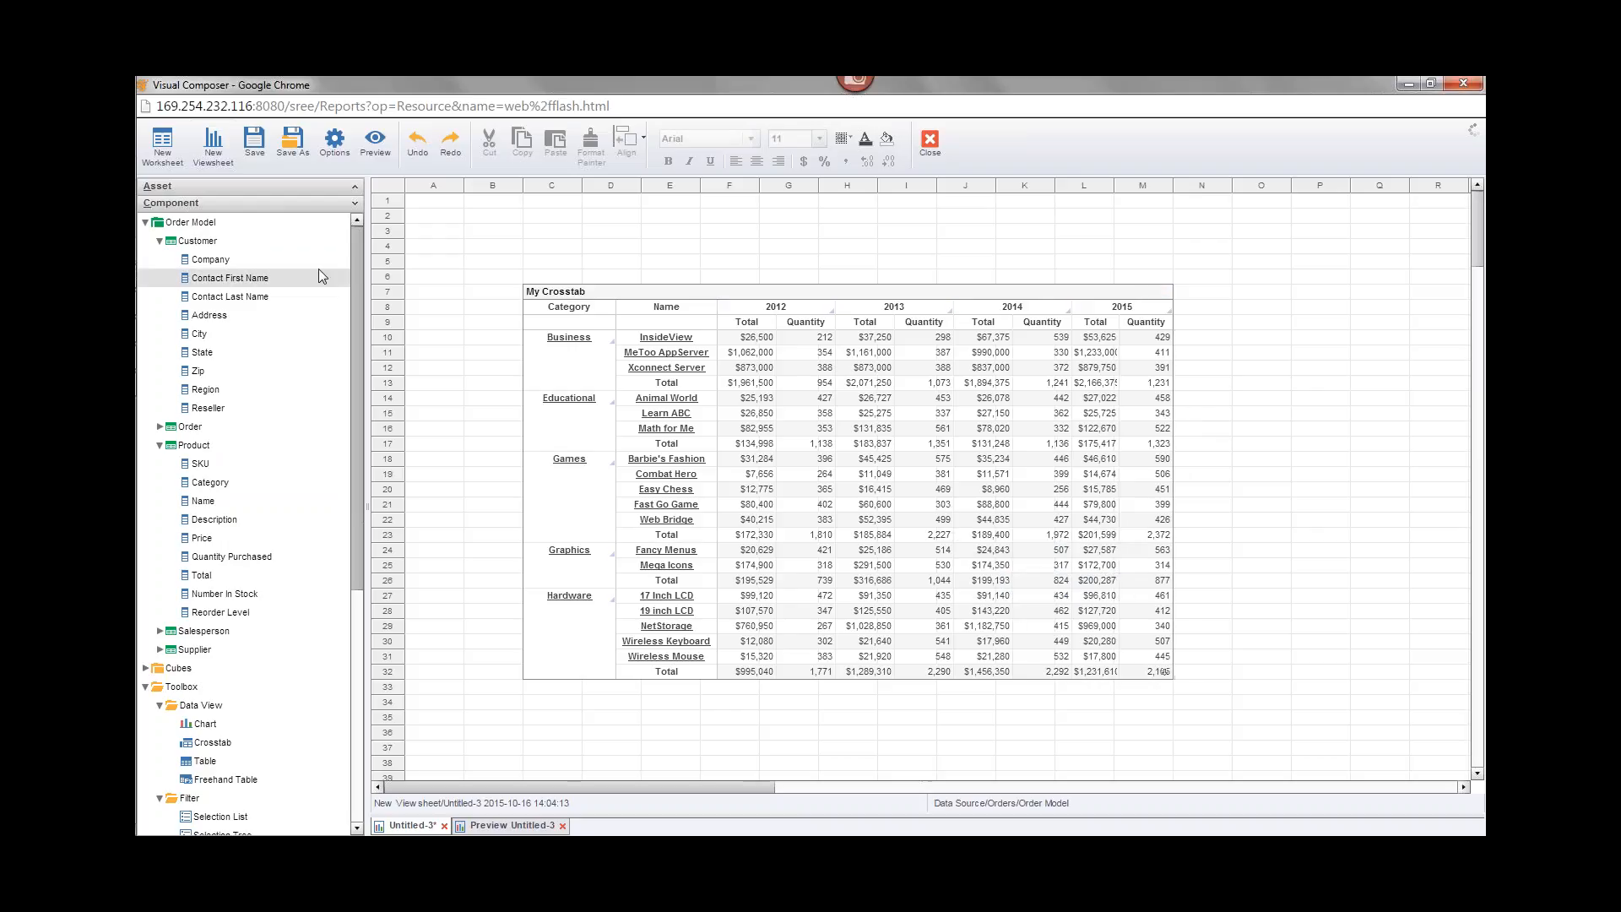
Step: Create a new worksheet and build a table in it from the Order Model's Product Category and Name fields
click(168, 157)
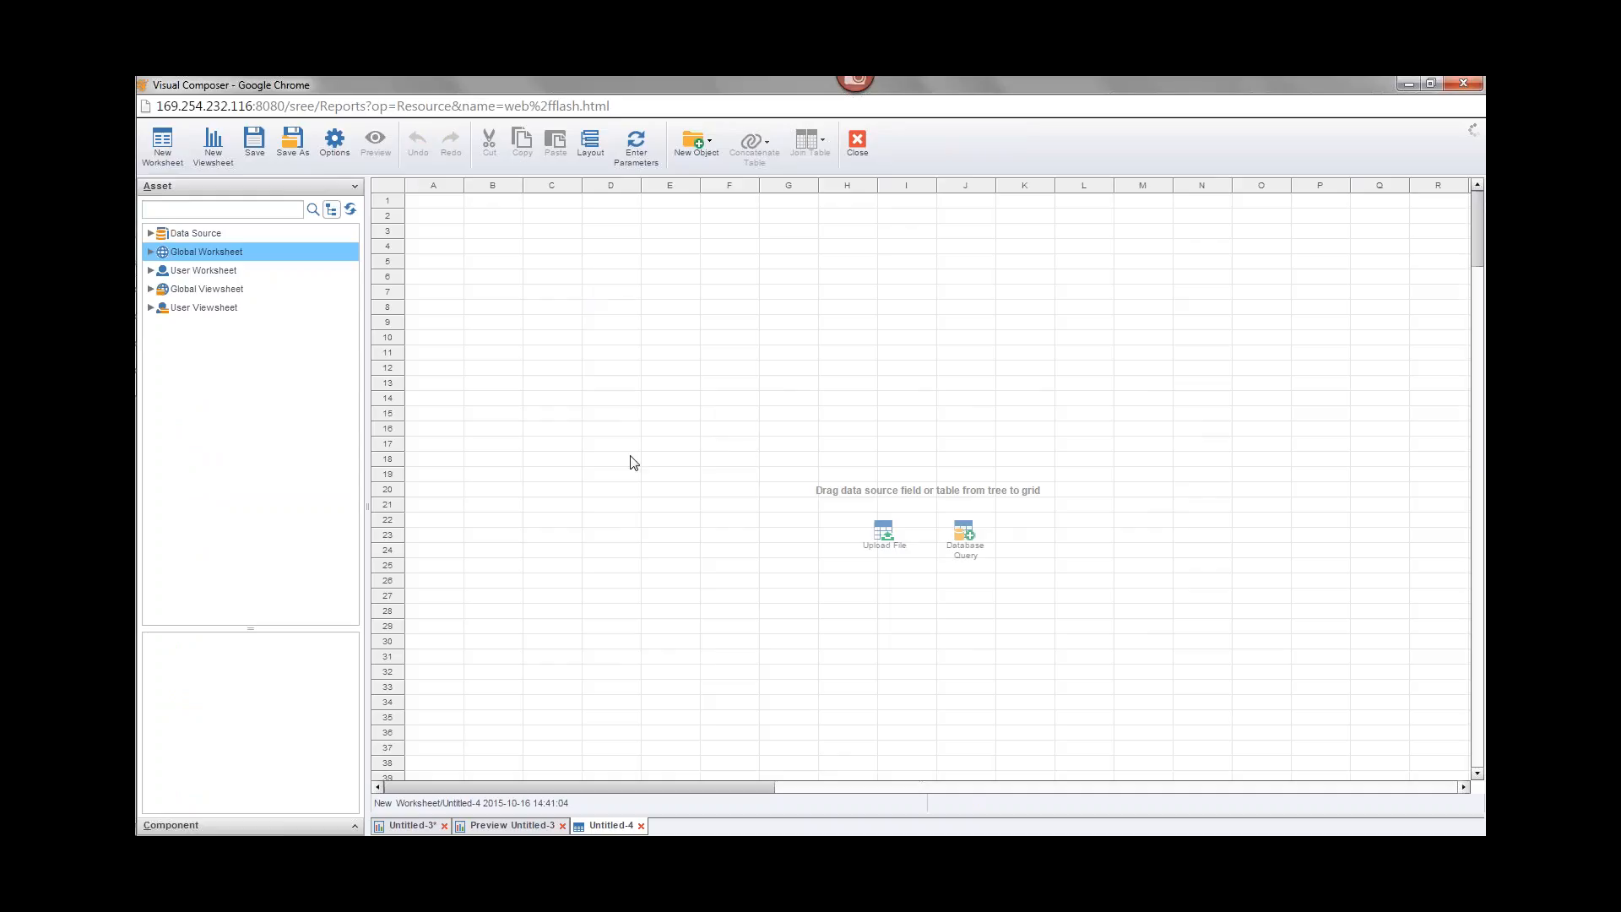
click(151, 232)
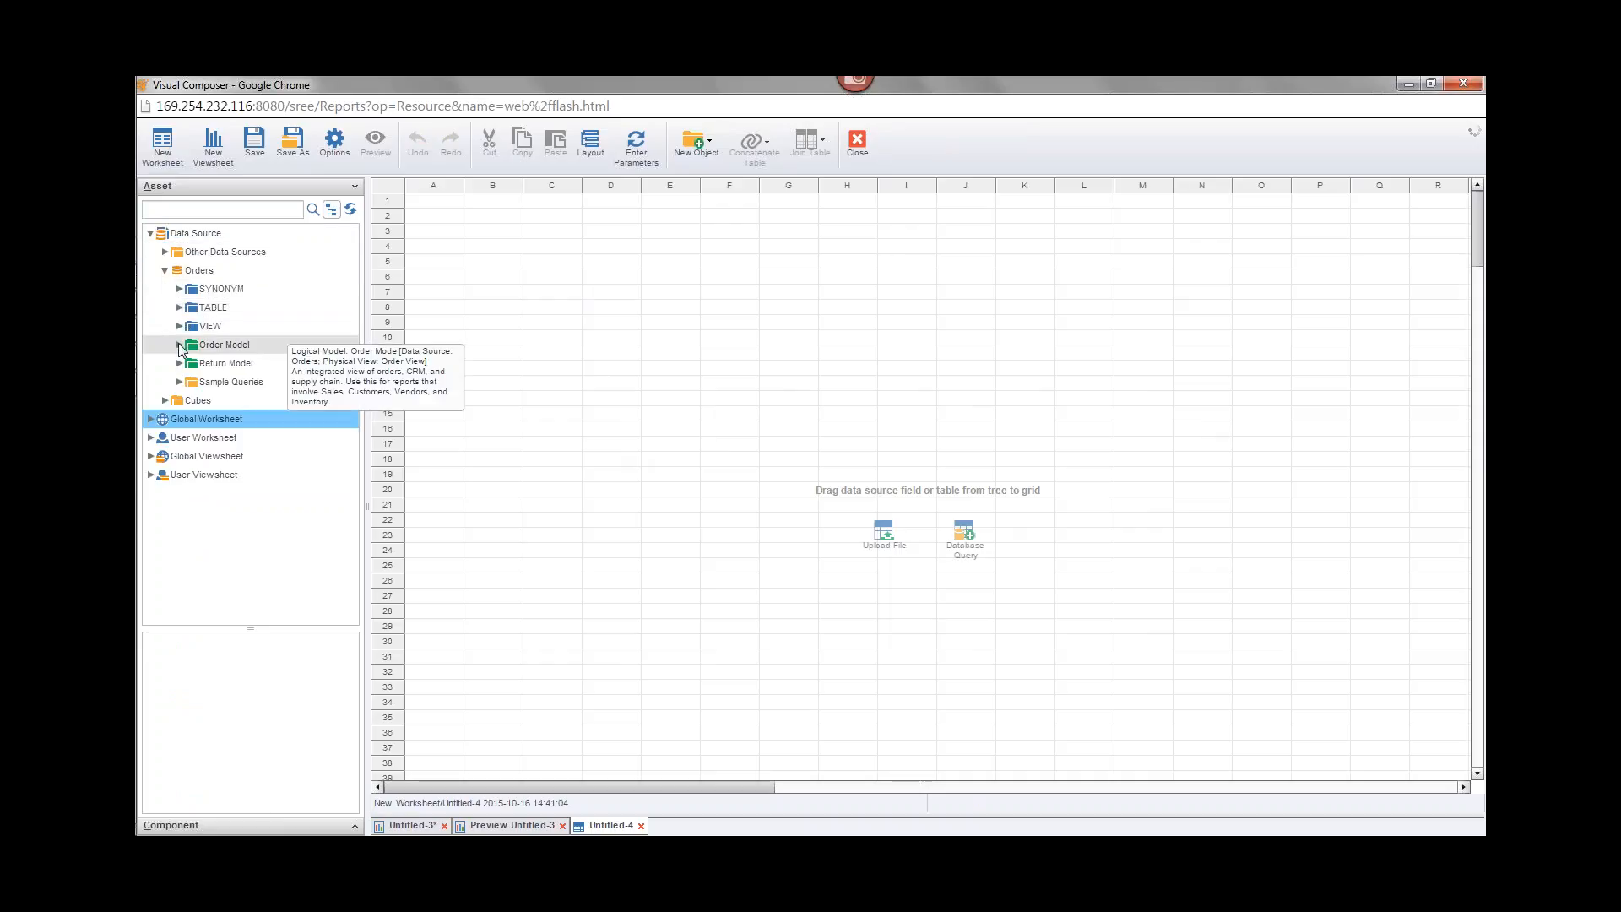
click(180, 344)
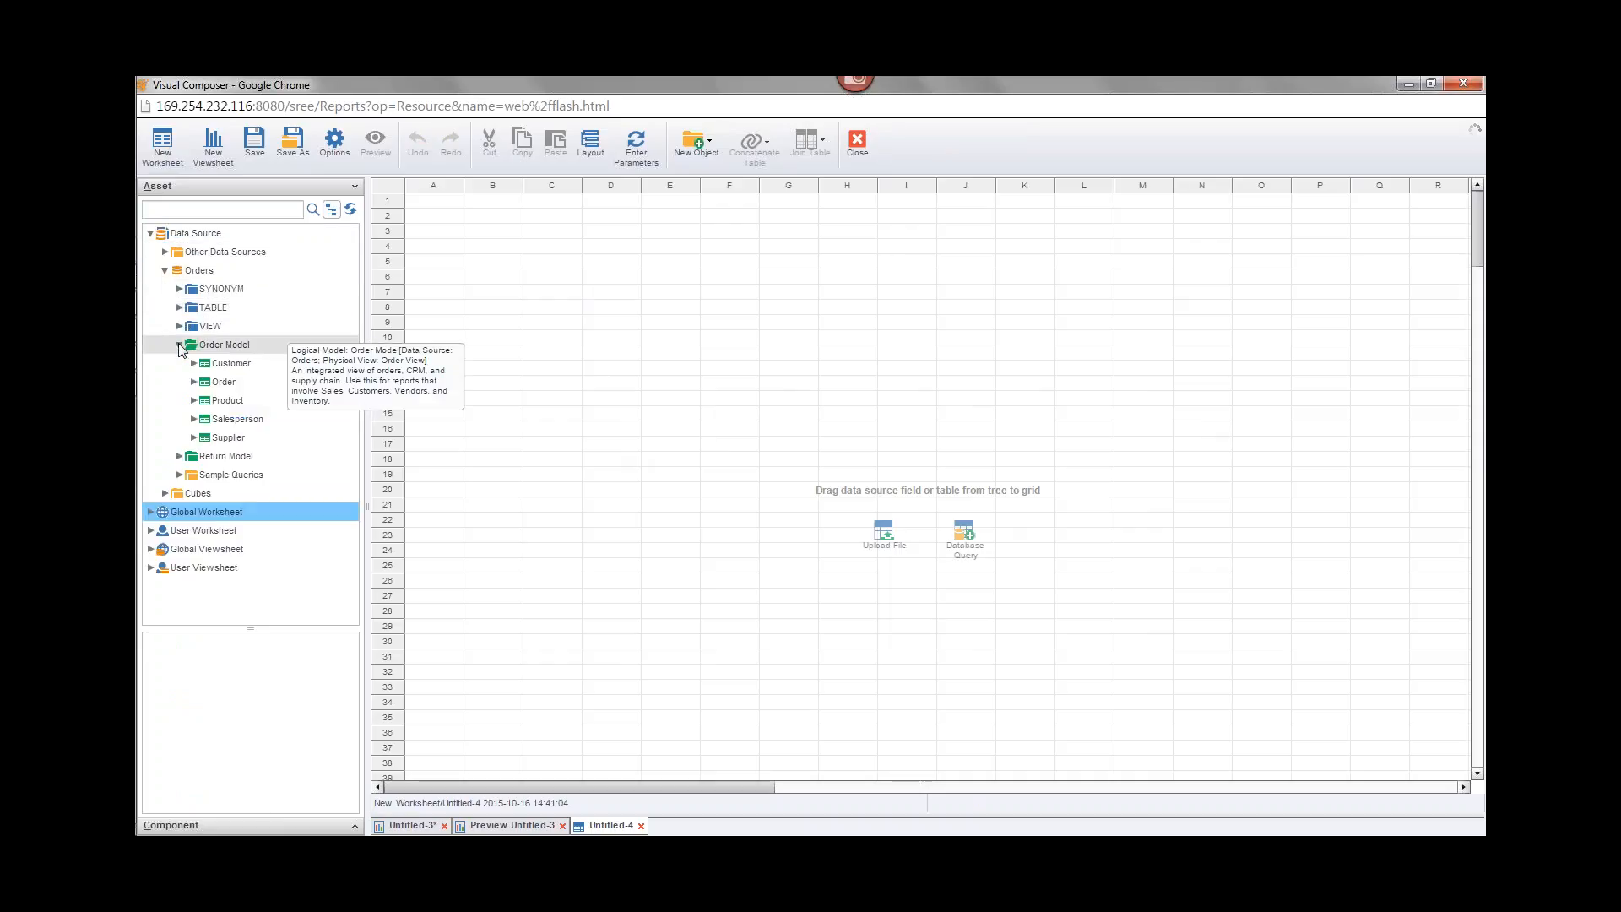
double_click(232, 403)
drag(240, 438, 547, 242)
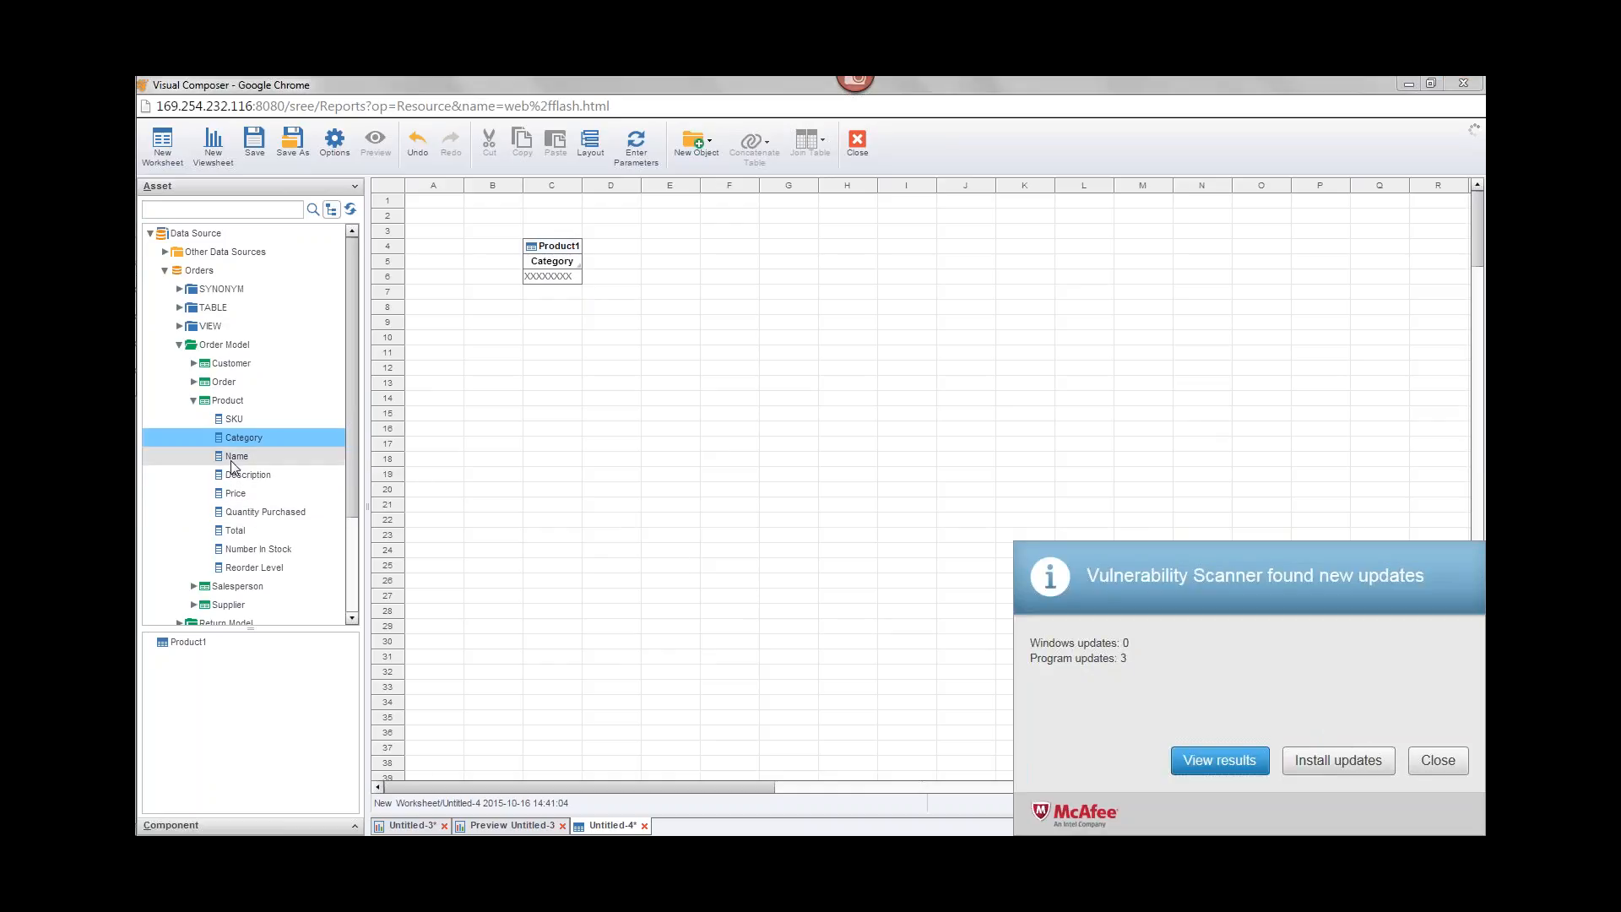
drag(231, 456, 594, 279)
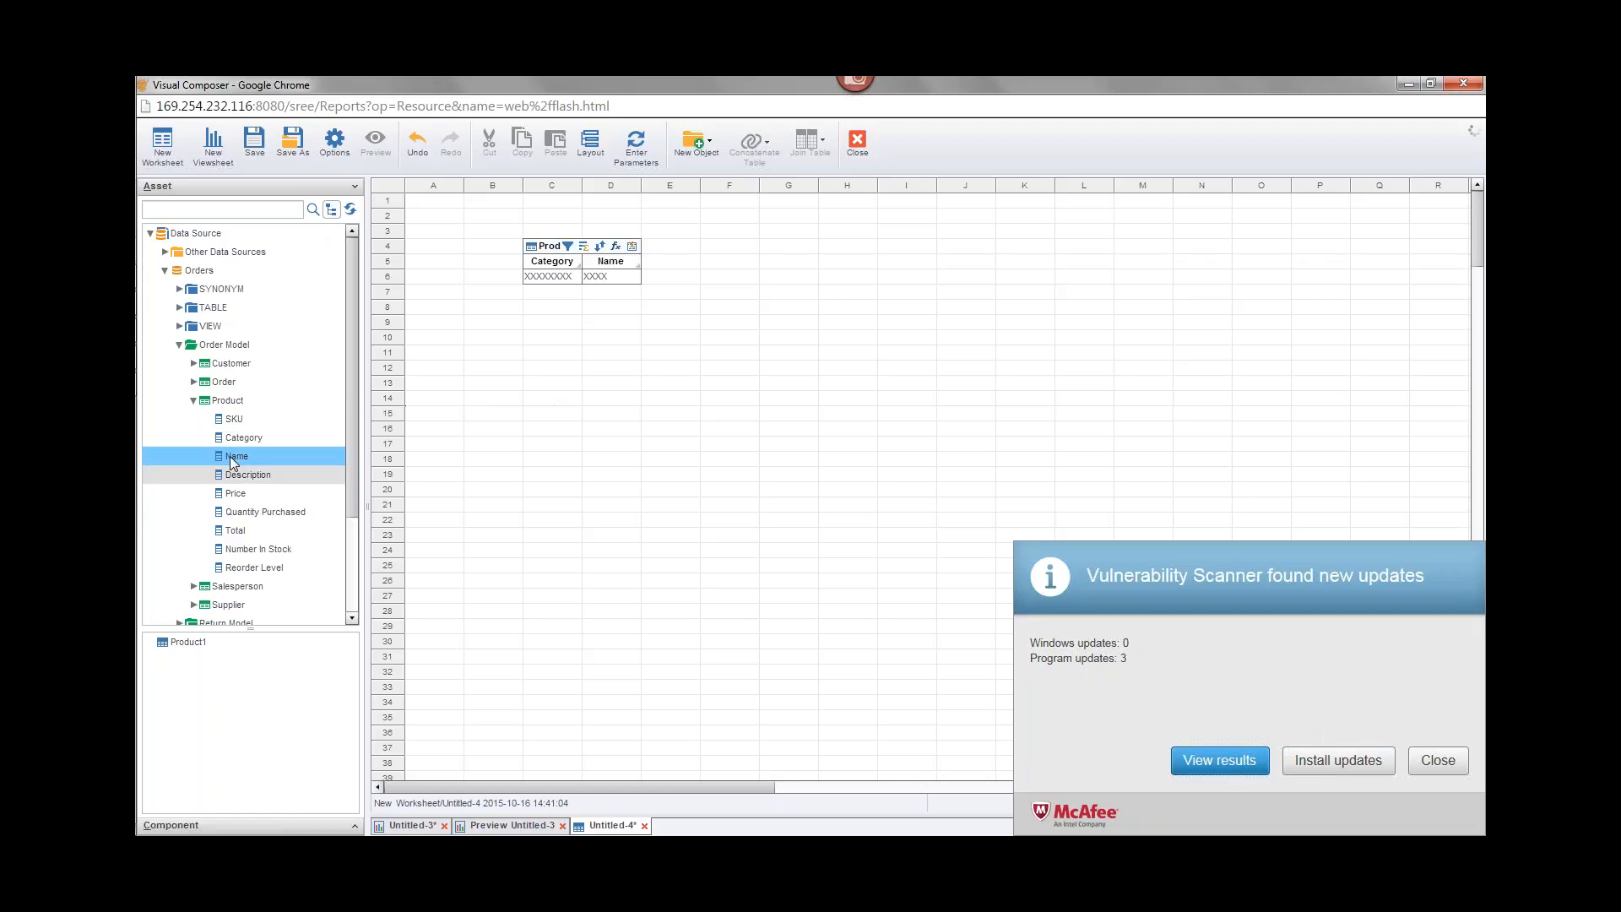
Step: Append the Order Date, Product Total and Product Quantity Purchased fields as further columns of the worksheet table
click(194, 381)
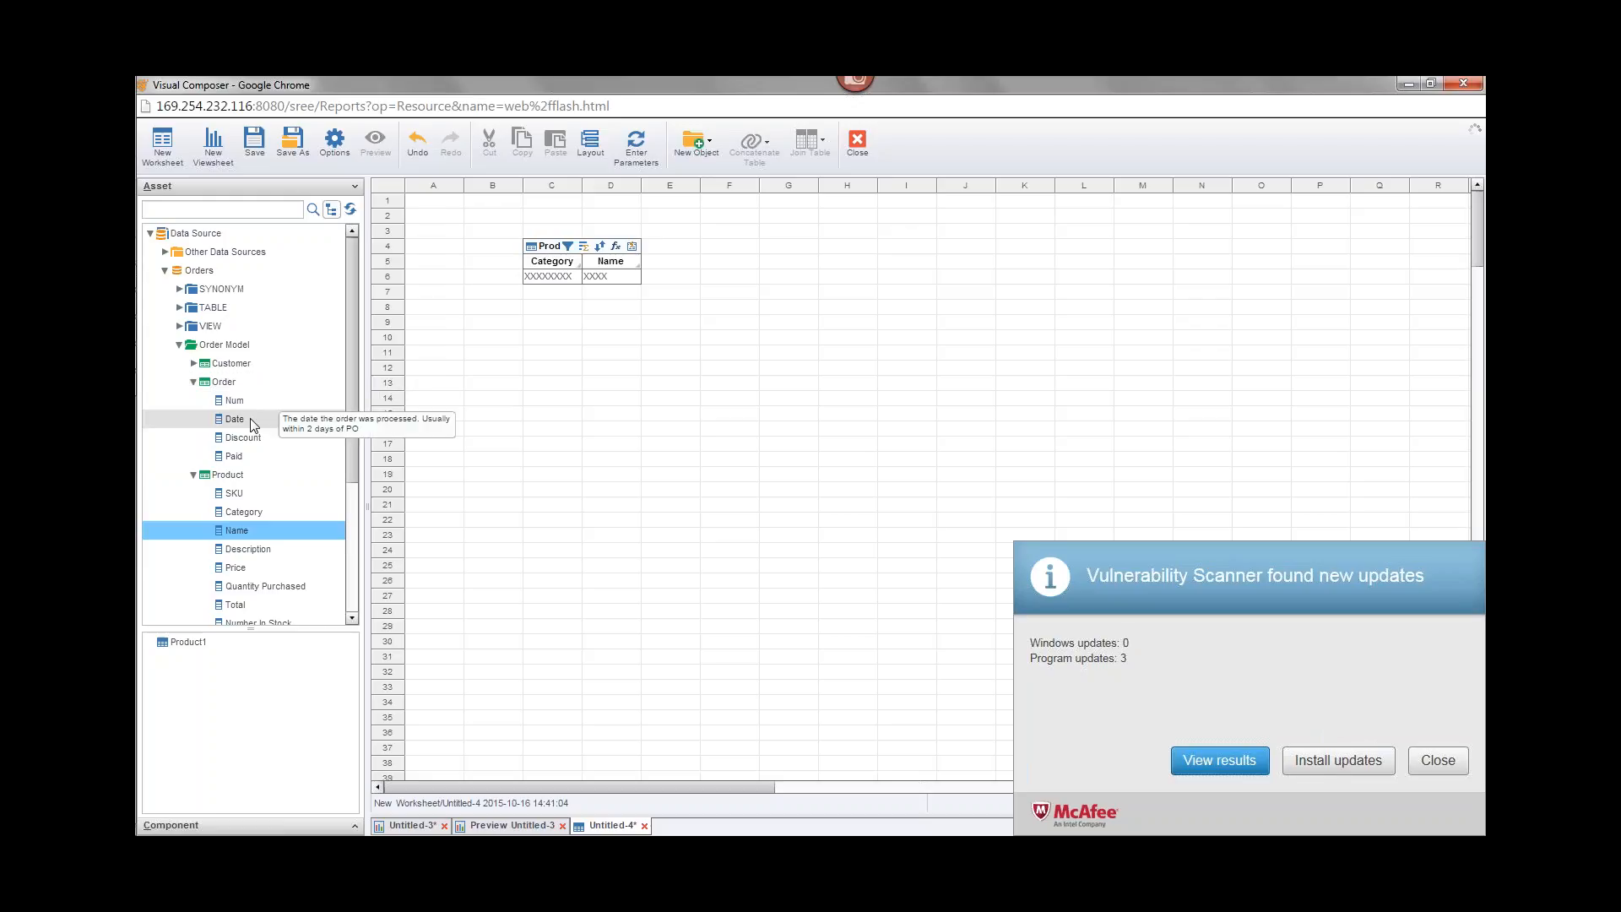
drag(234, 418, 640, 278)
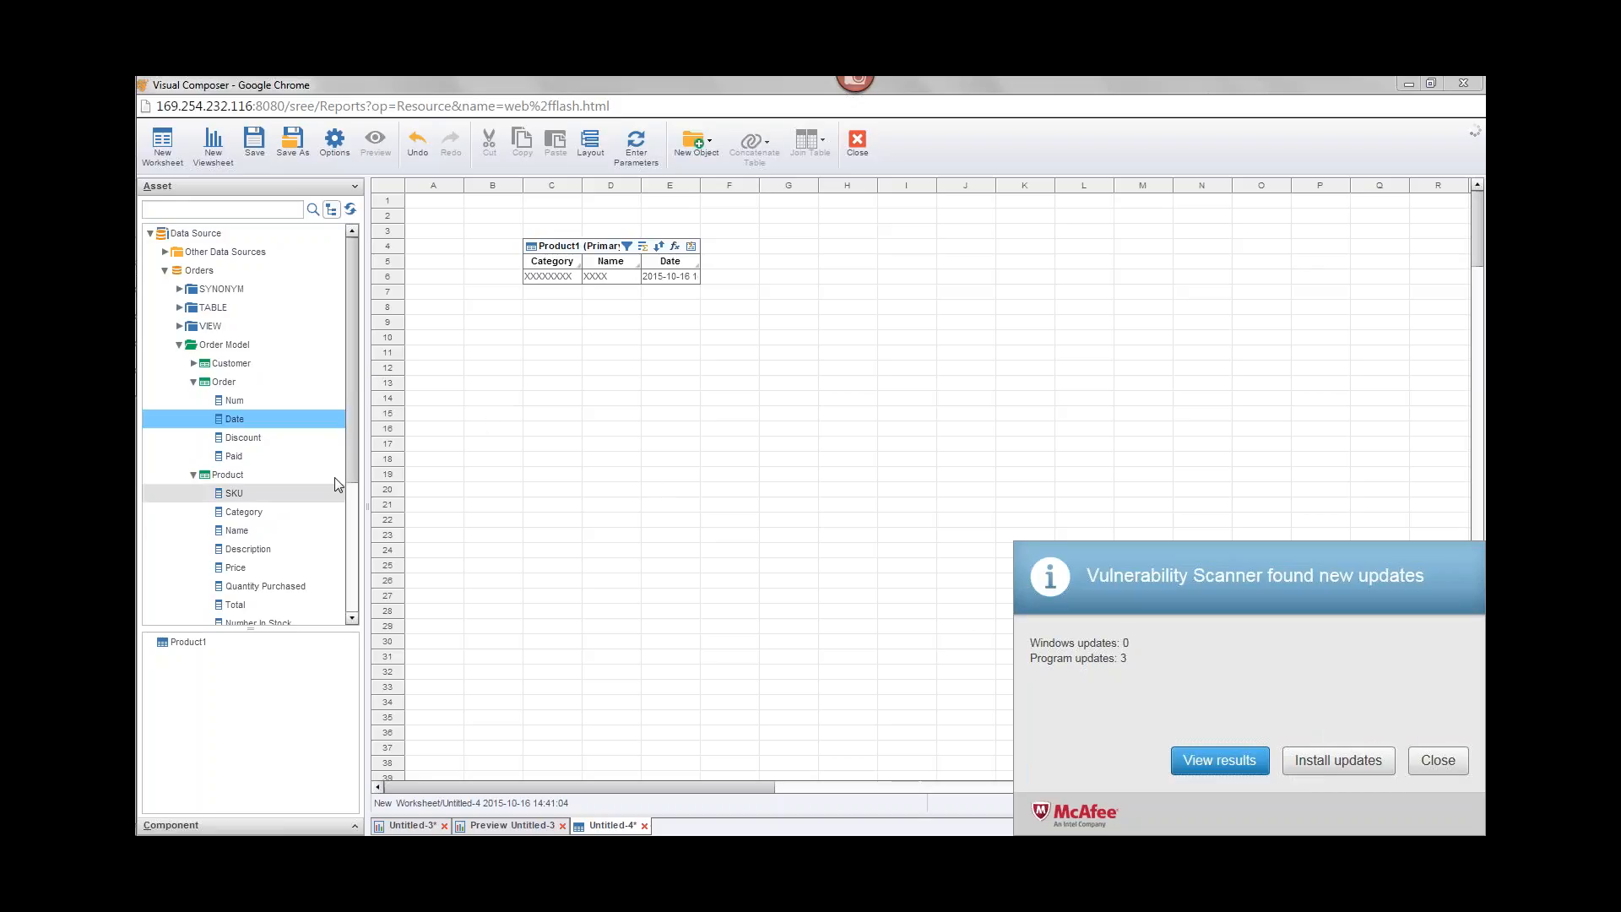
scroll(338, 490, down, 2)
mouse_move(234, 493)
mouse_down()
mouse_move(459, 438)
mouse_move(699, 275)
mouse_up()
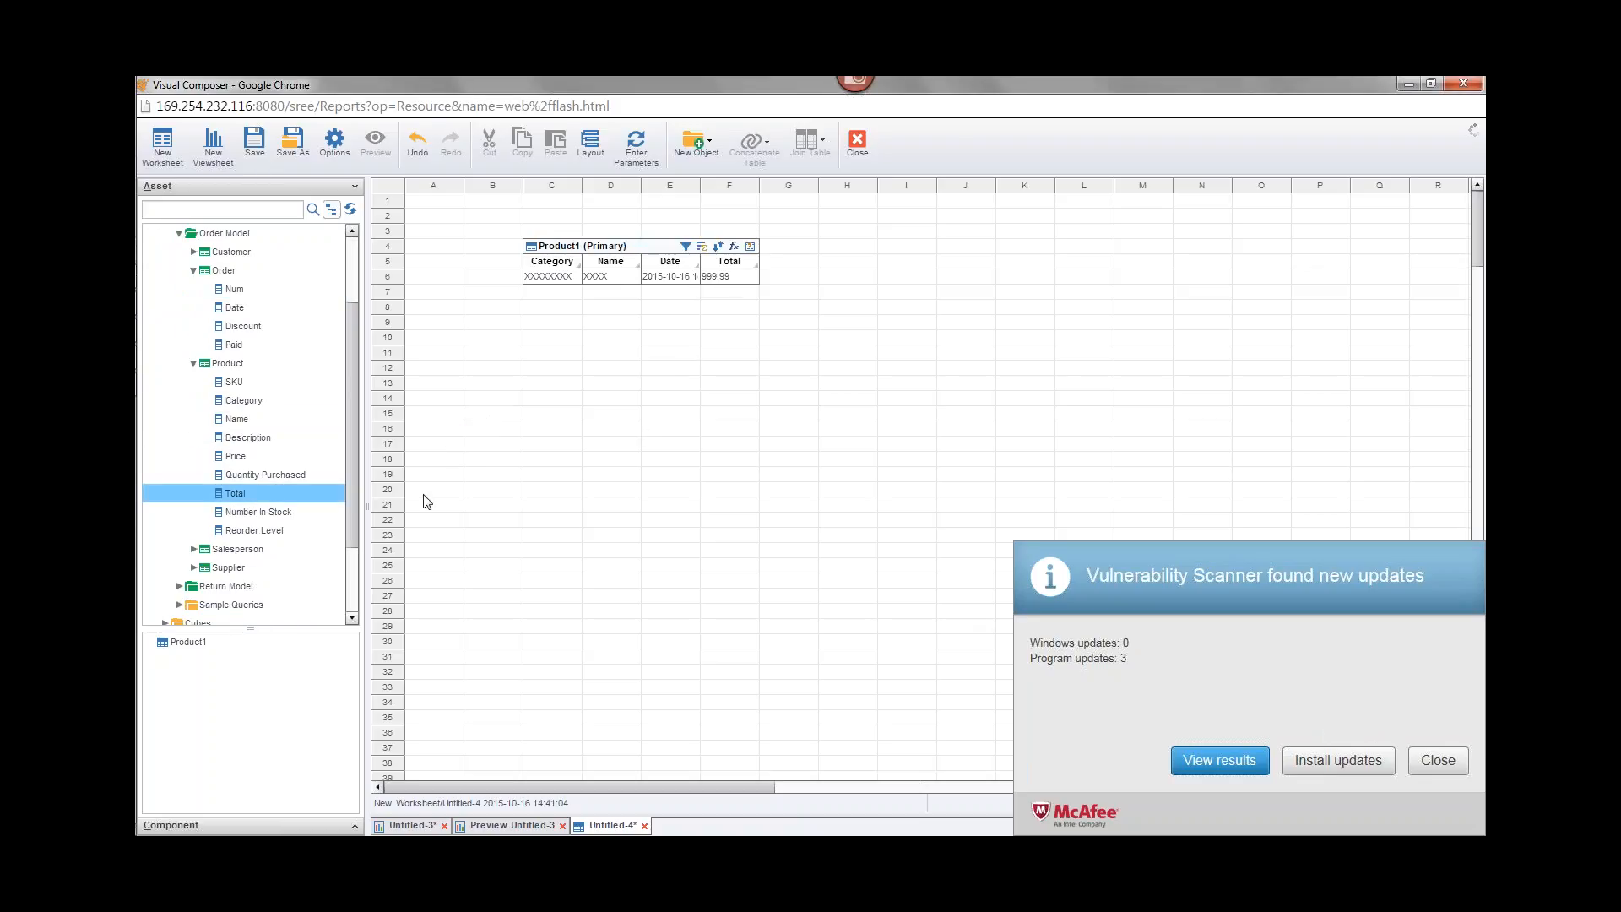
drag(286, 476, 754, 277)
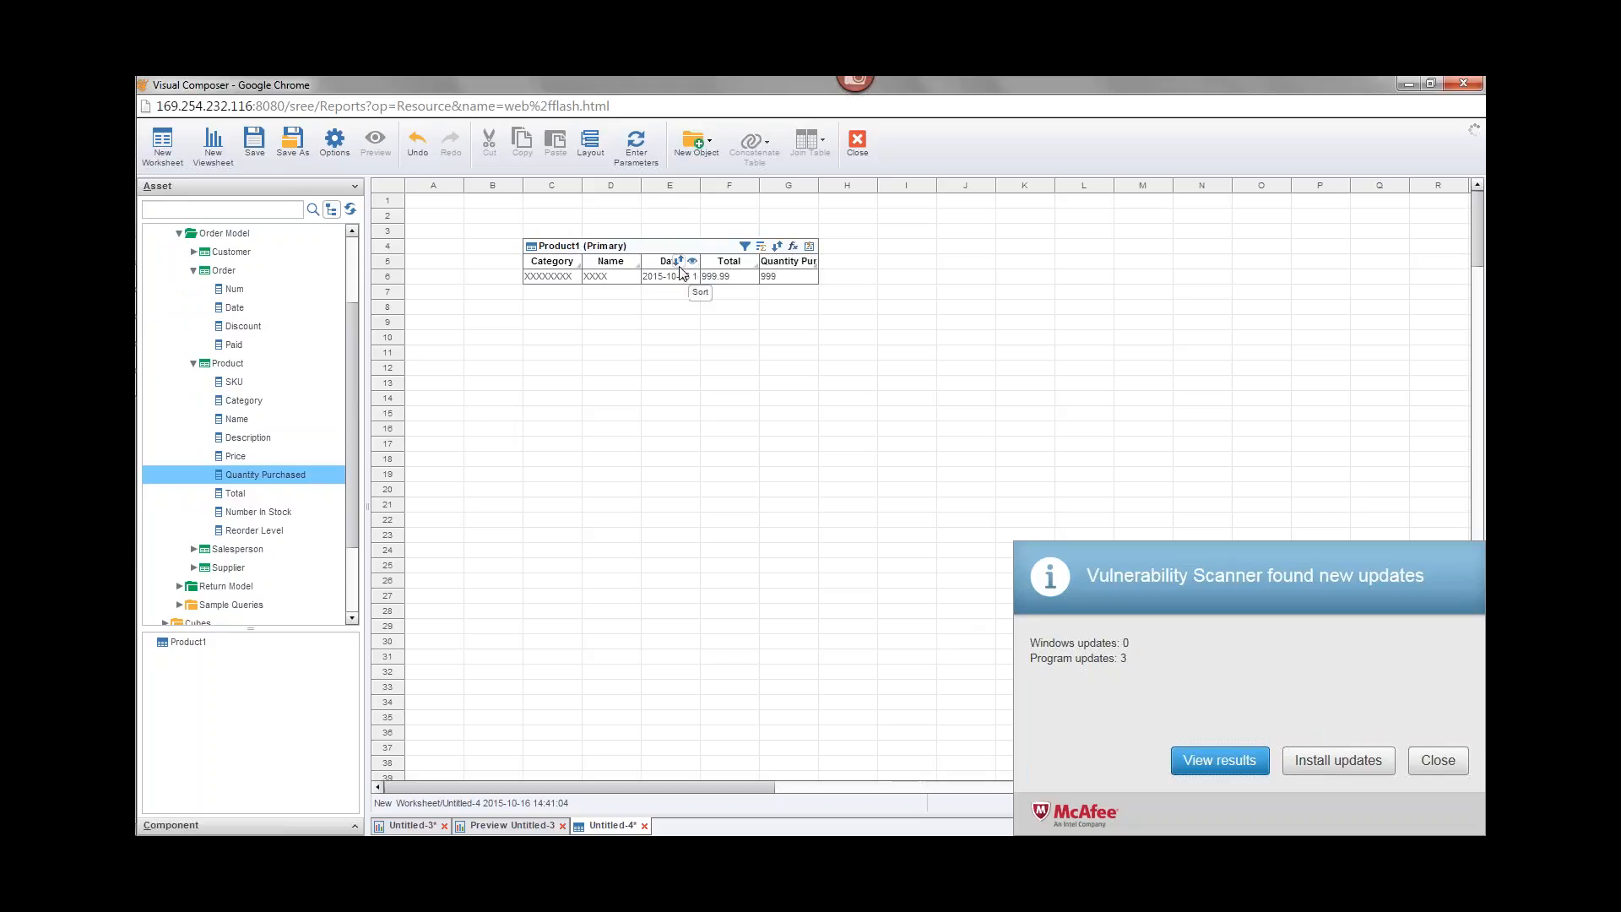
Step: Switch the worksheet table to live data and extend it down to grid row 25
click(810, 248)
click(852, 274)
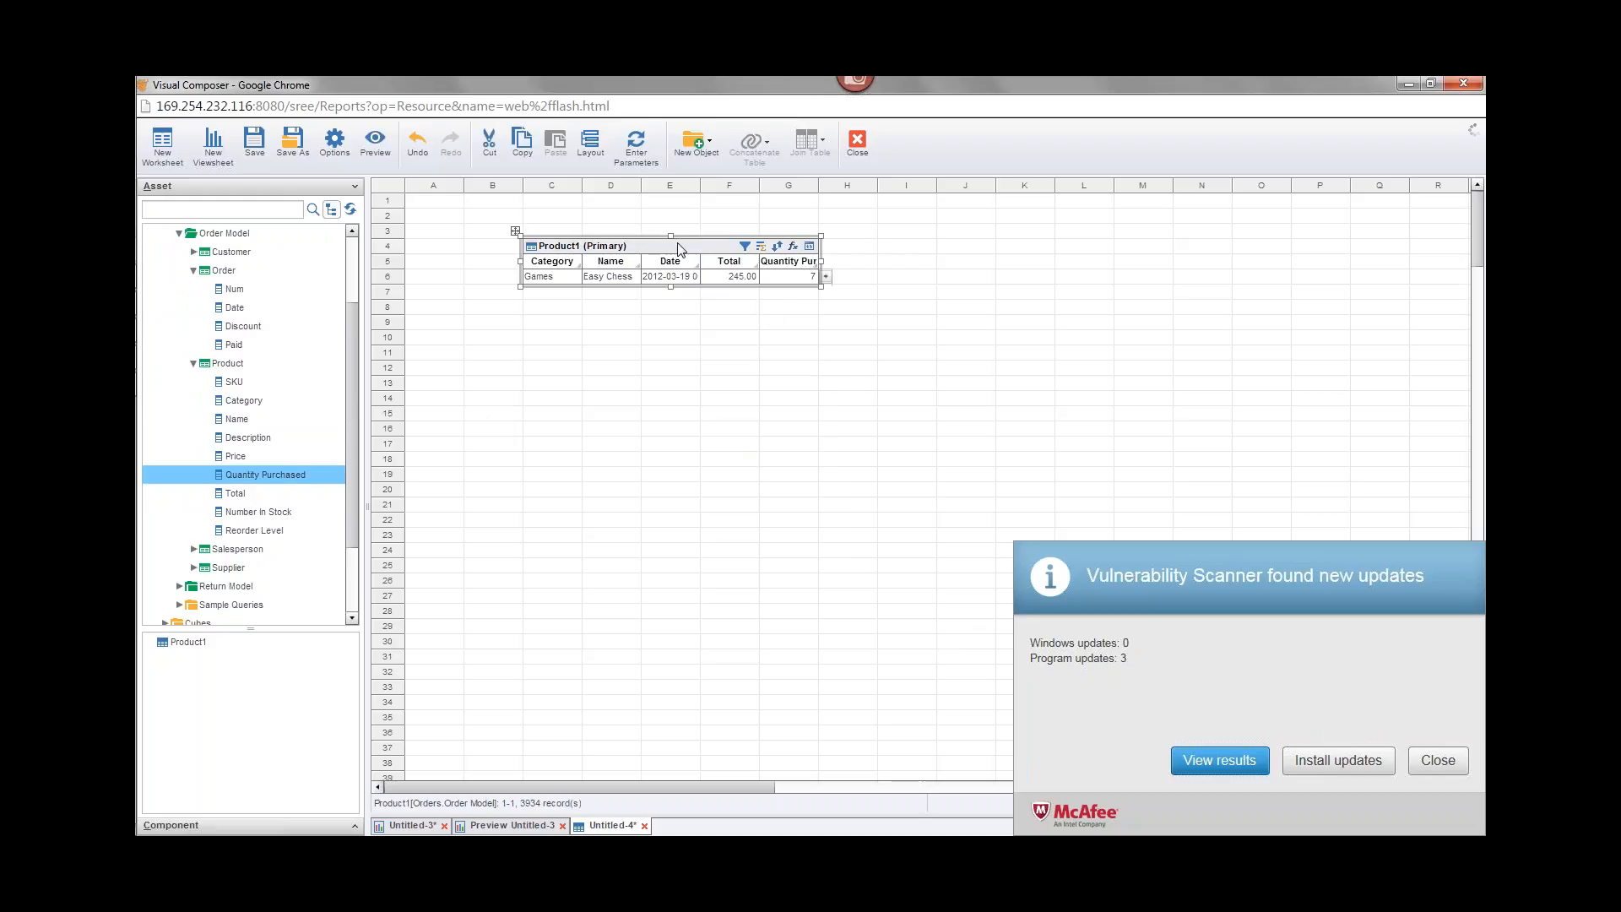
drag(733, 288, 734, 577)
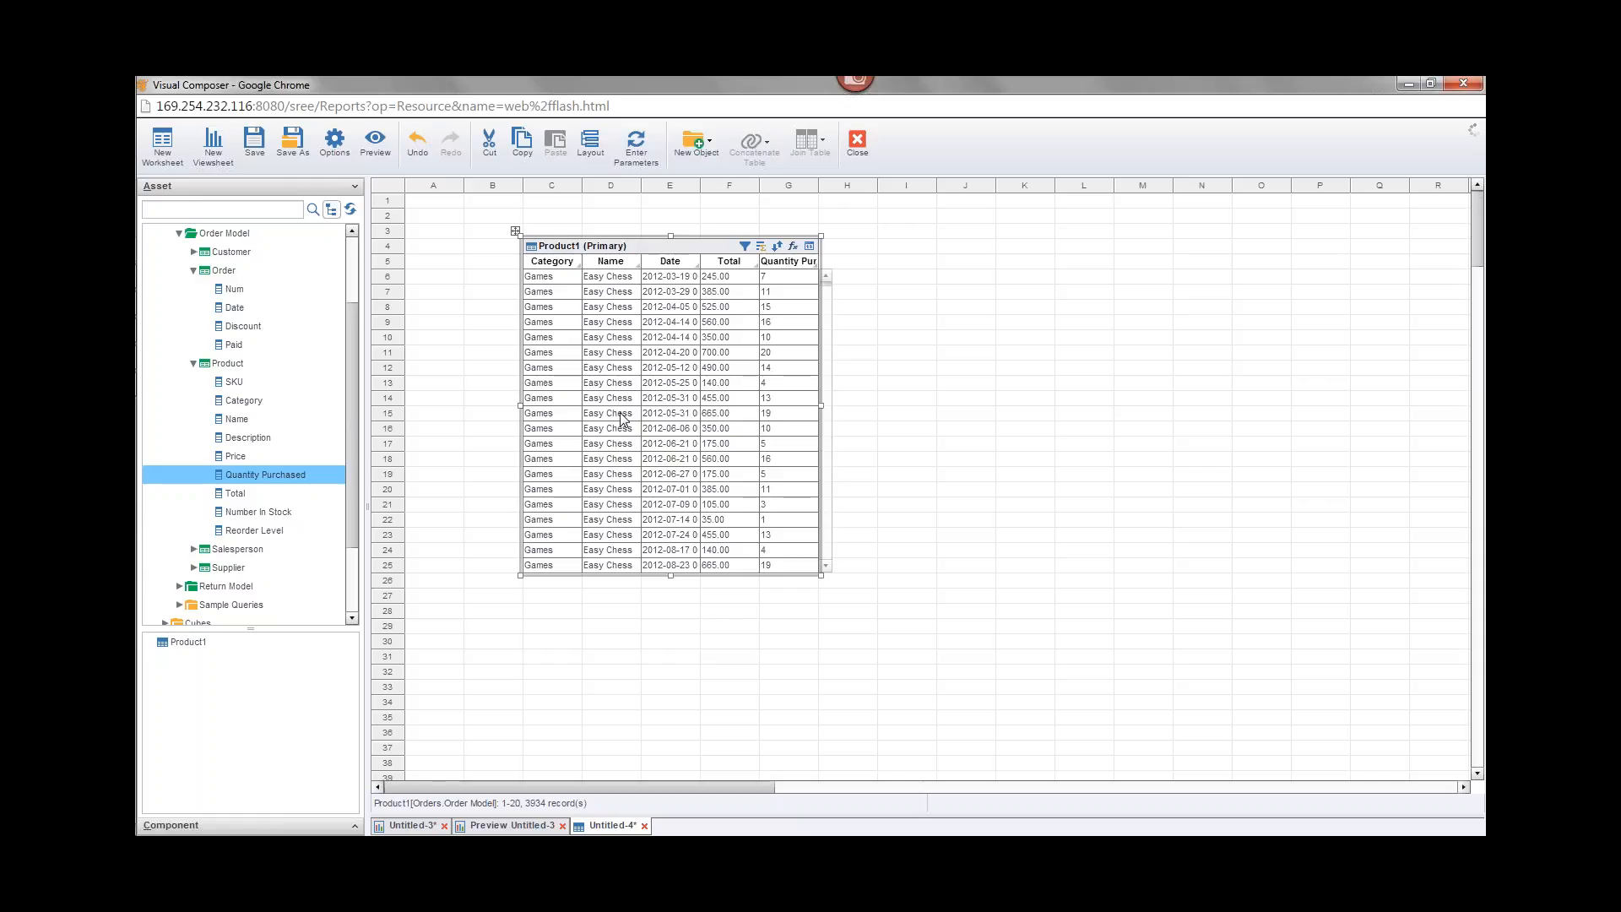
Step: Set the table's grouping to crosstab mode with Product.Category and Product.Name as row headers
click(761, 246)
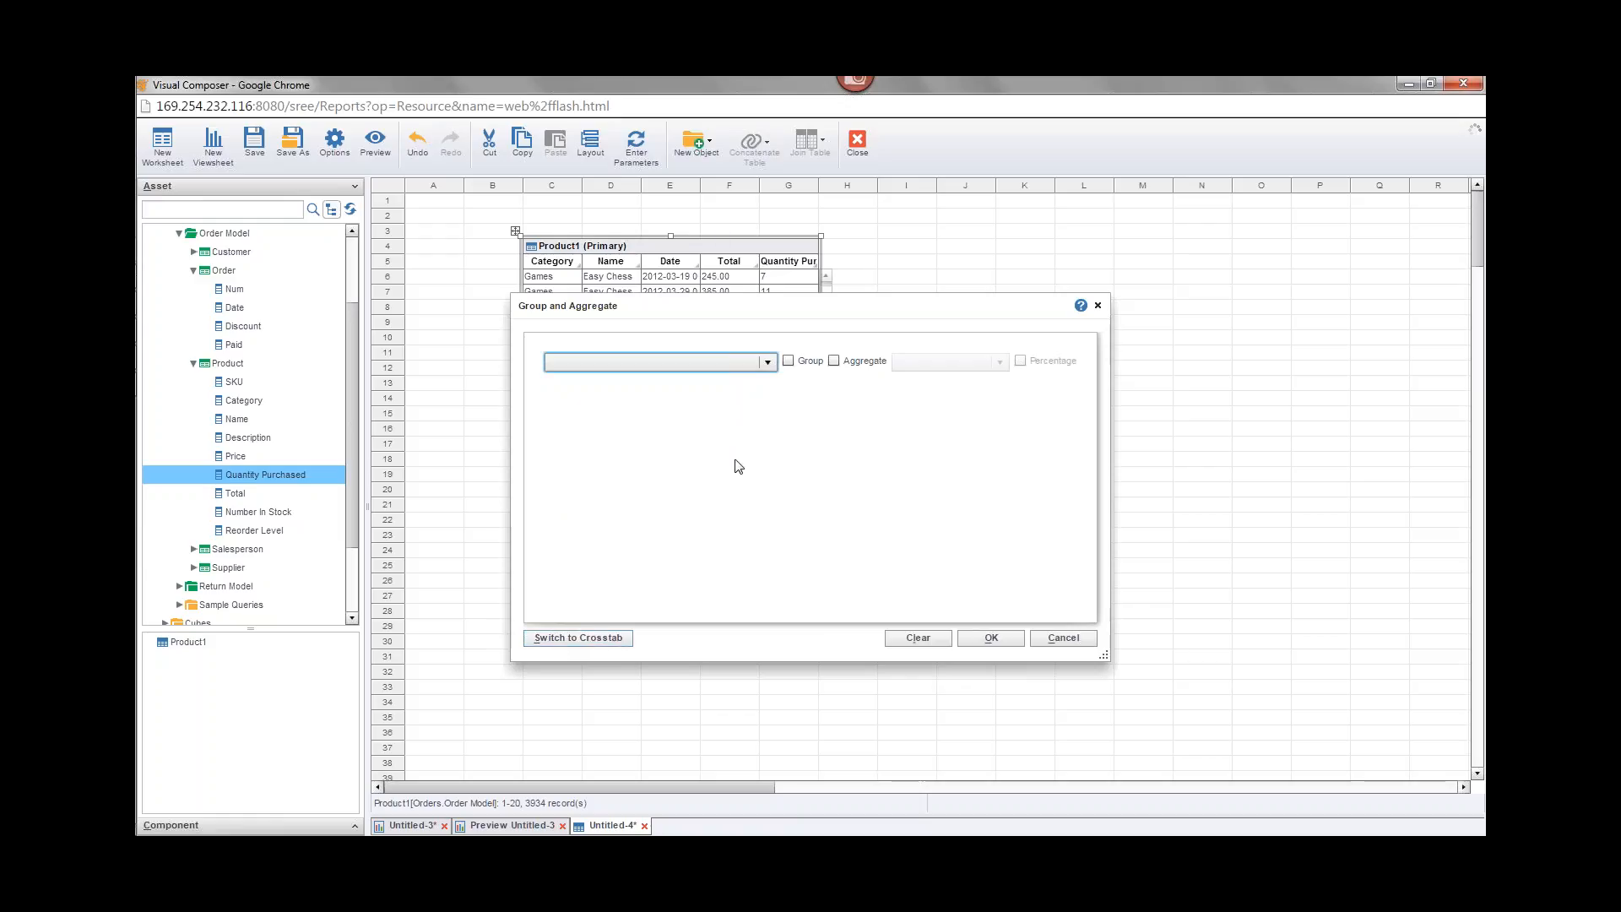
mouse_move(710, 313)
mouse_down()
mouse_move(714, 395)
mouse_move(725, 309)
mouse_up()
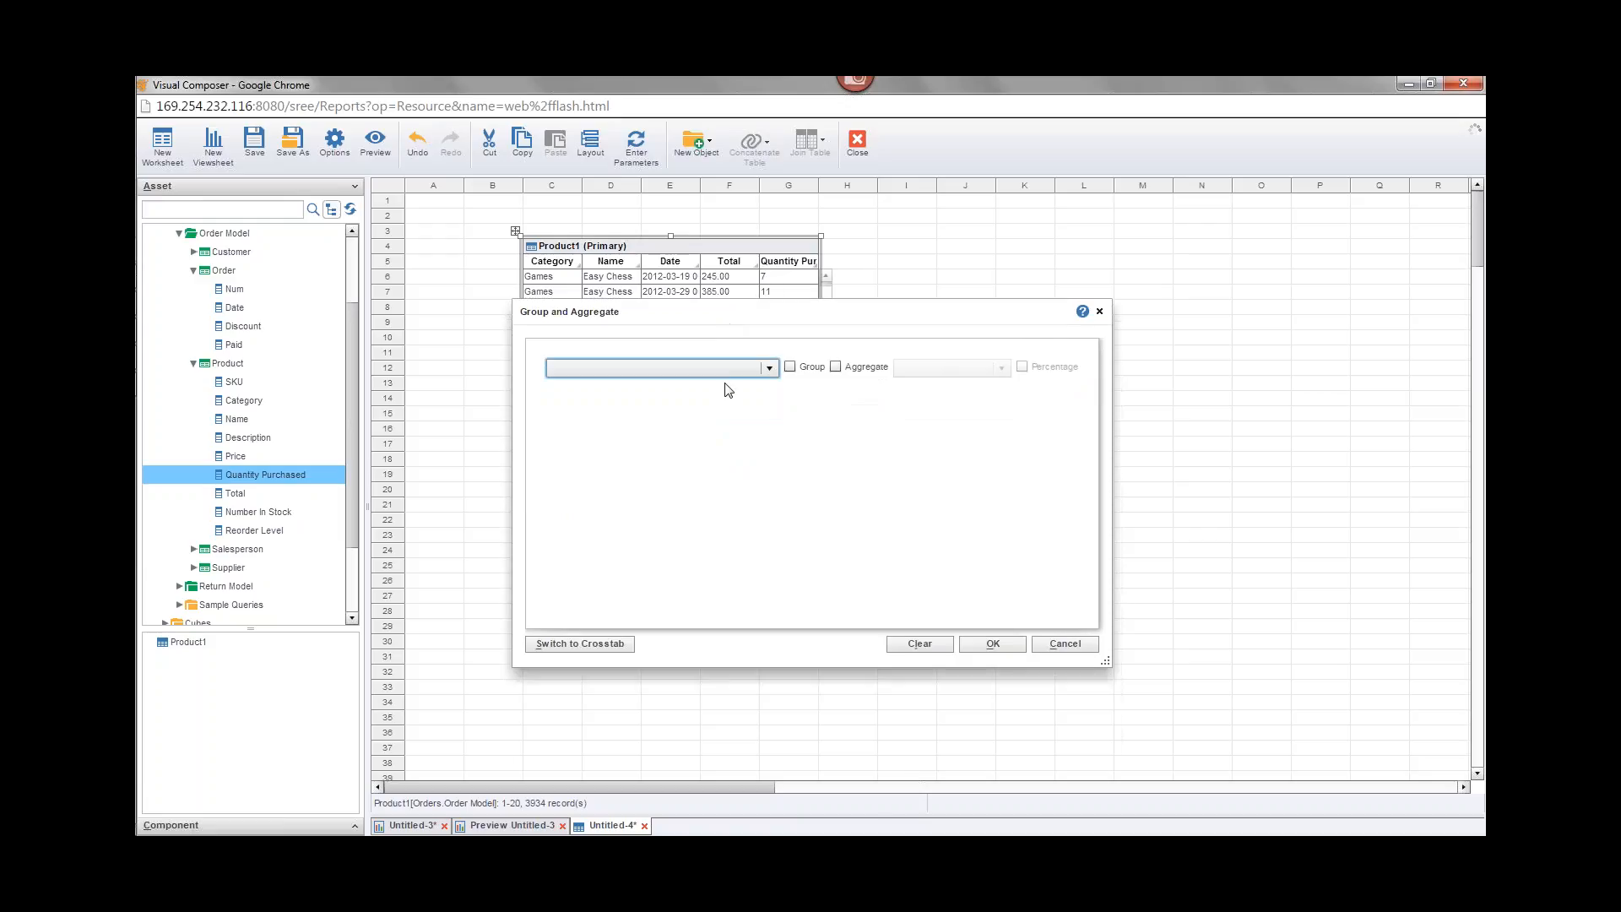
click(619, 645)
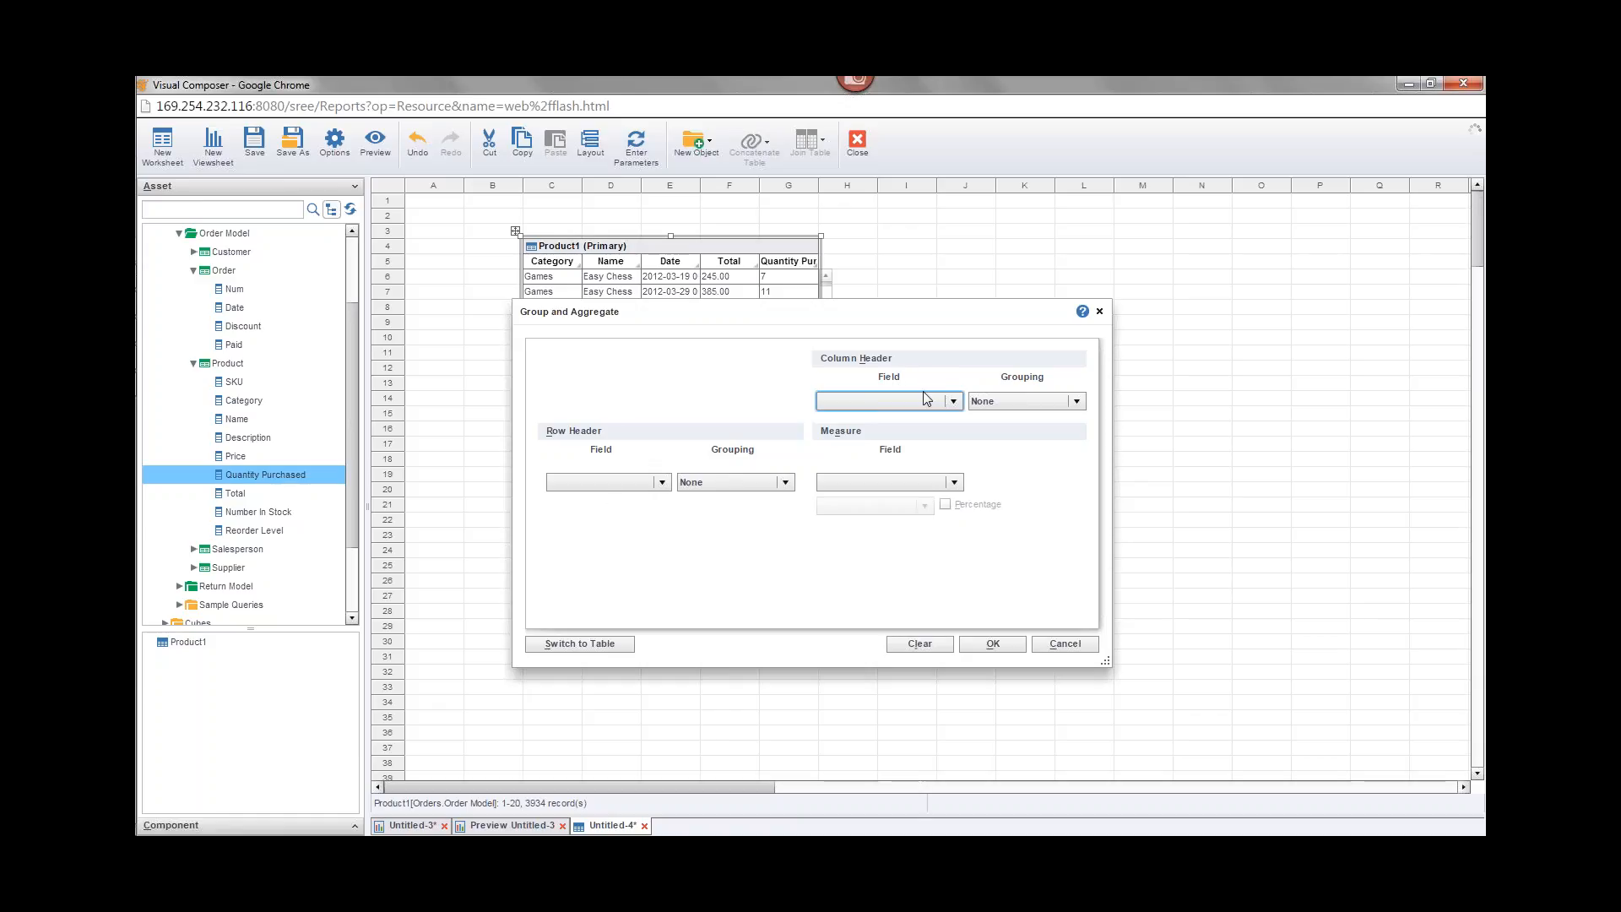
click(657, 482)
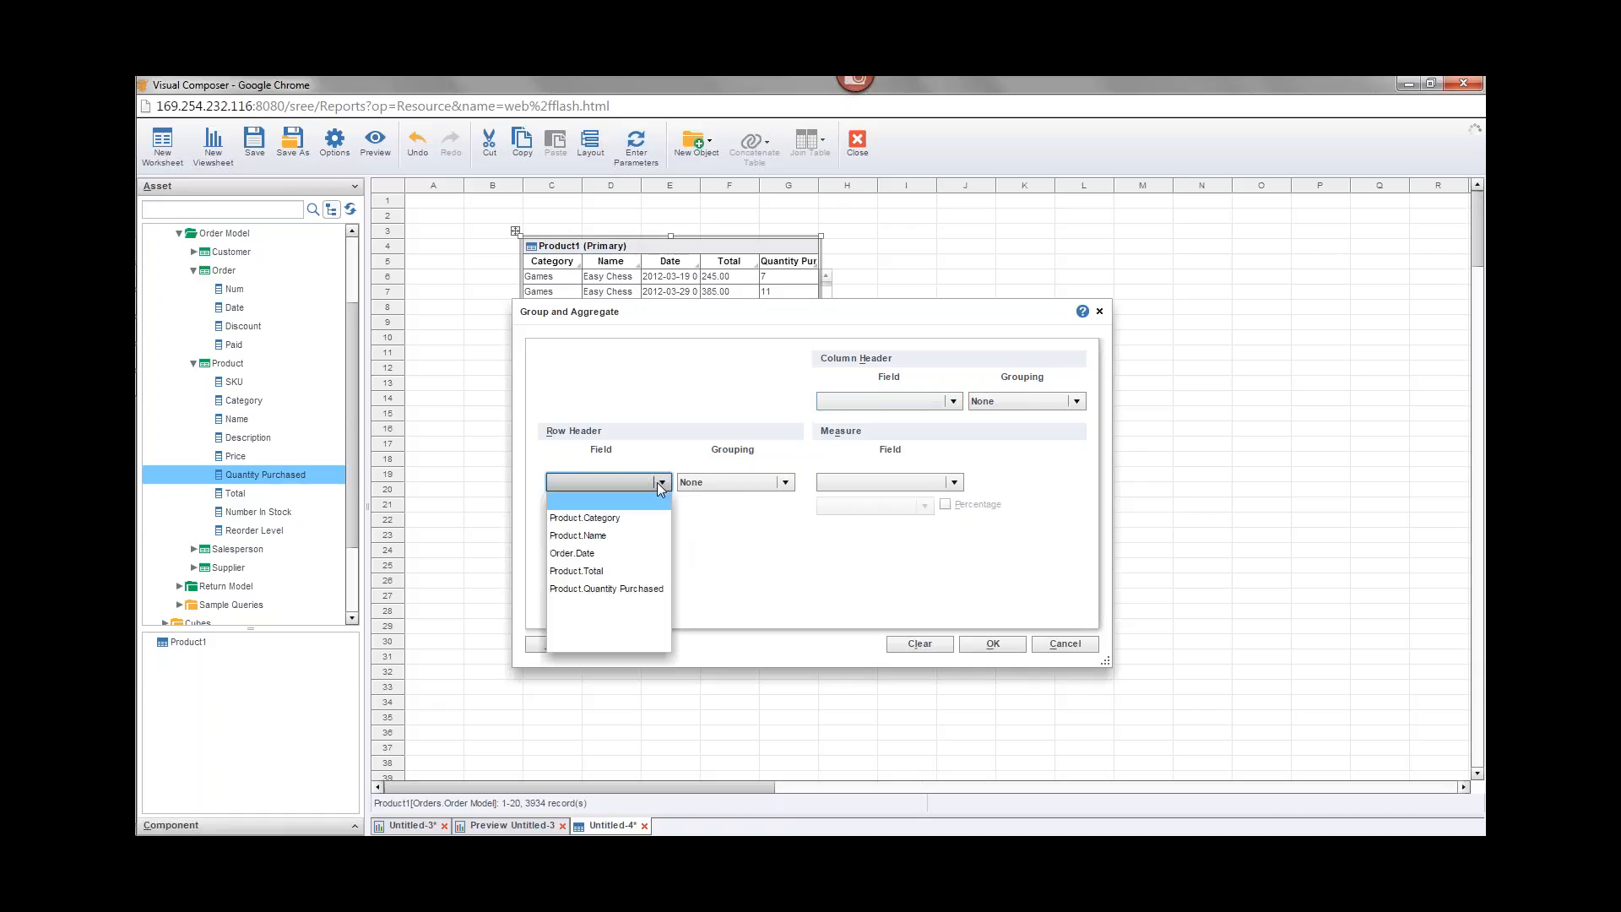
click(617, 517)
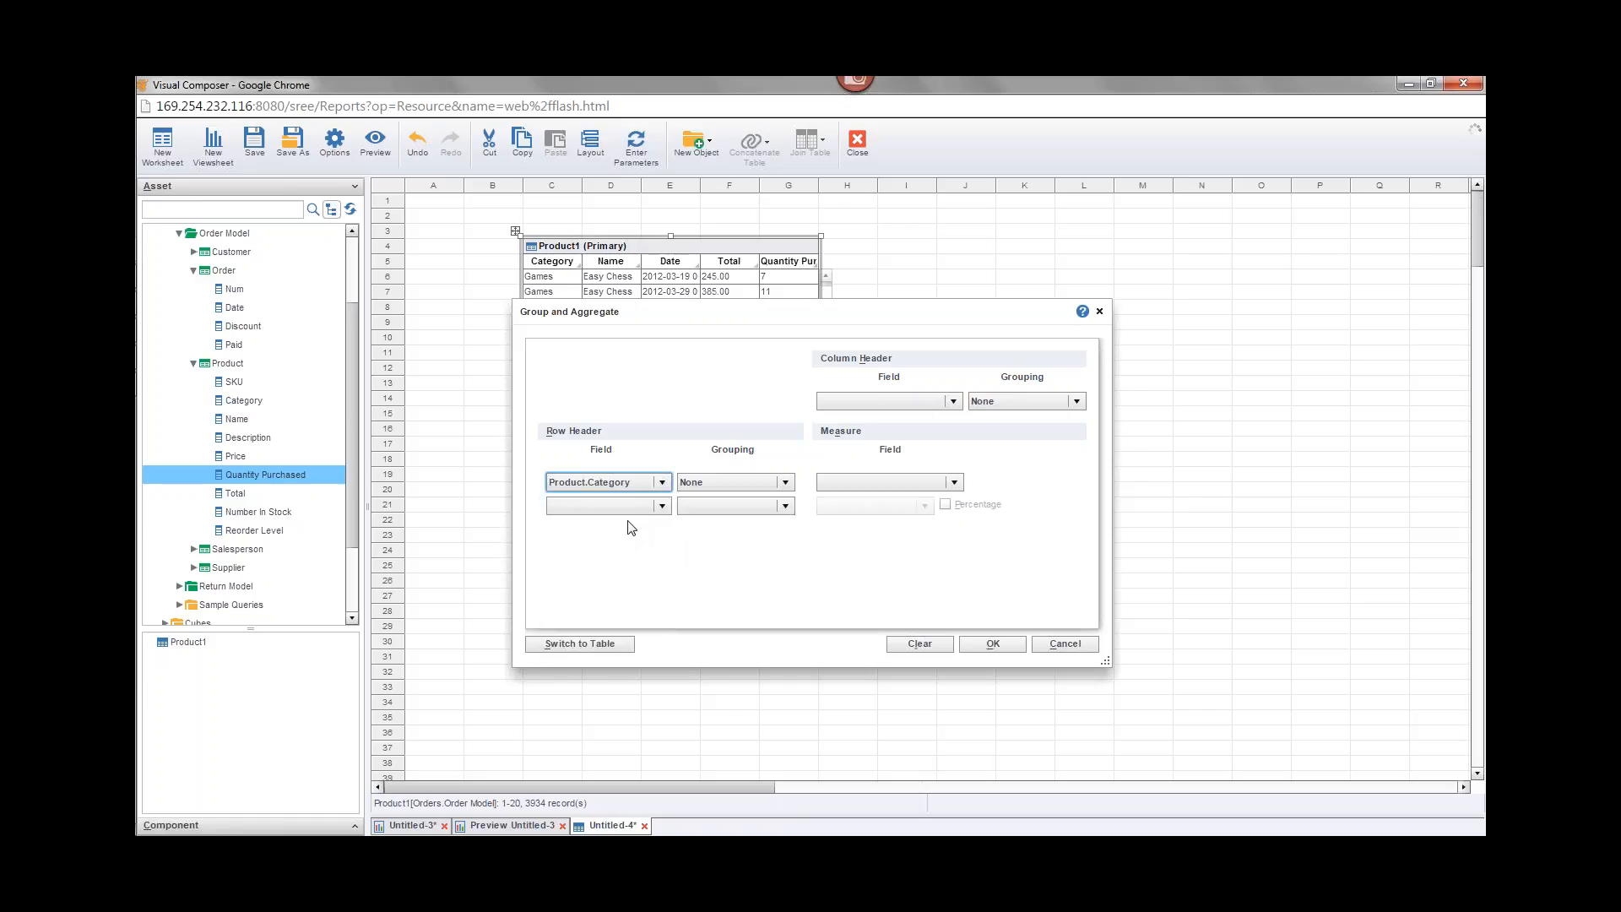
click(623, 508)
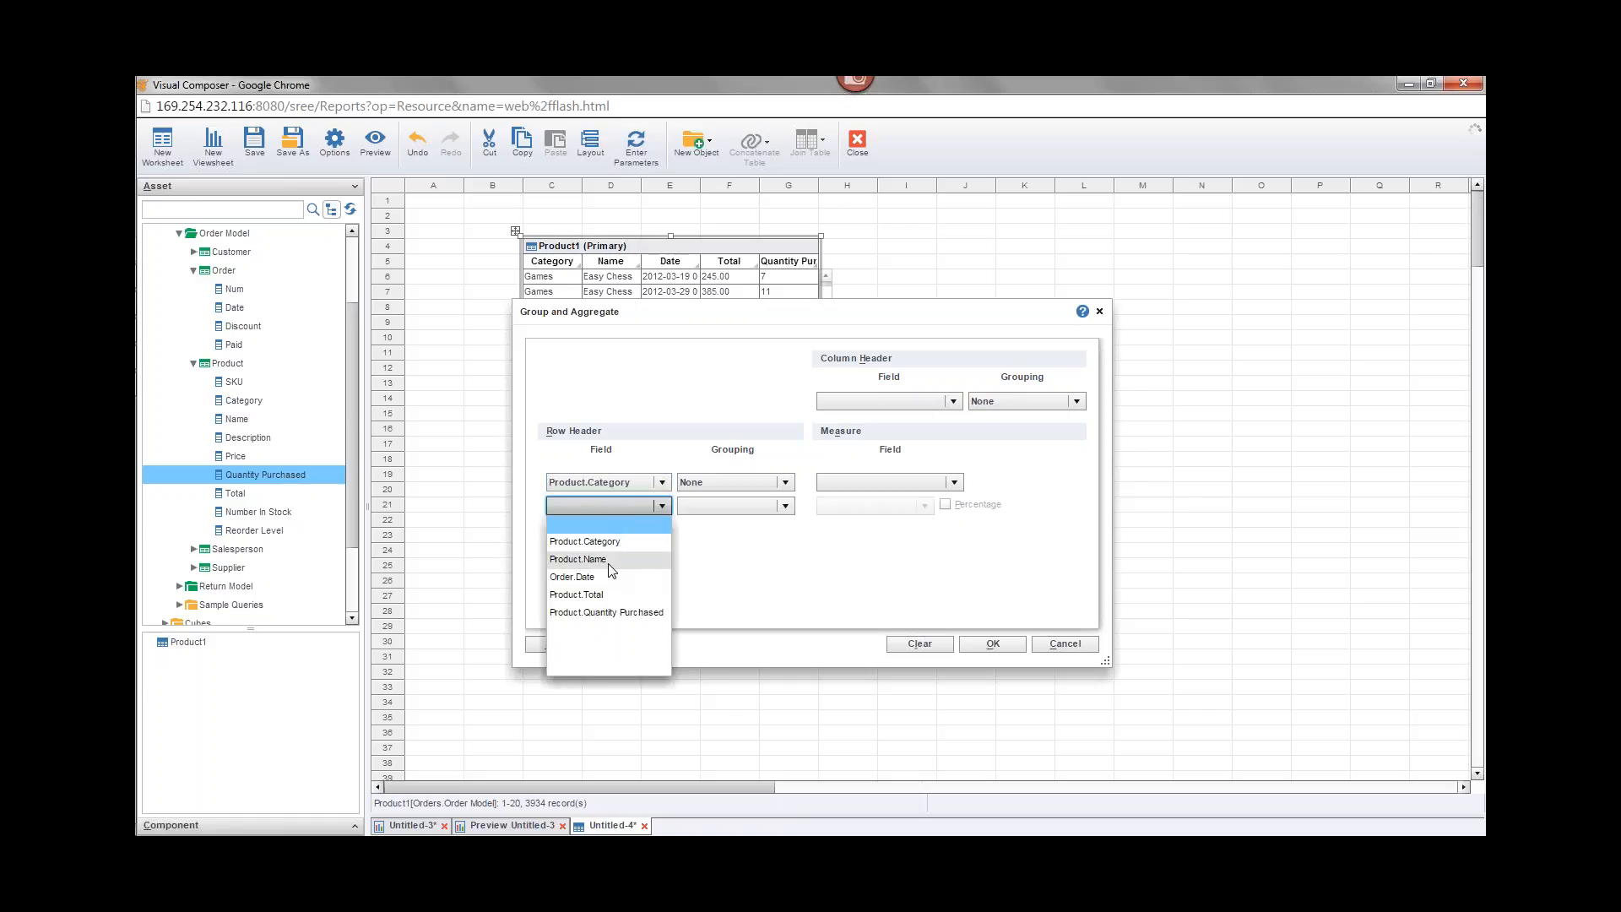
click(610, 559)
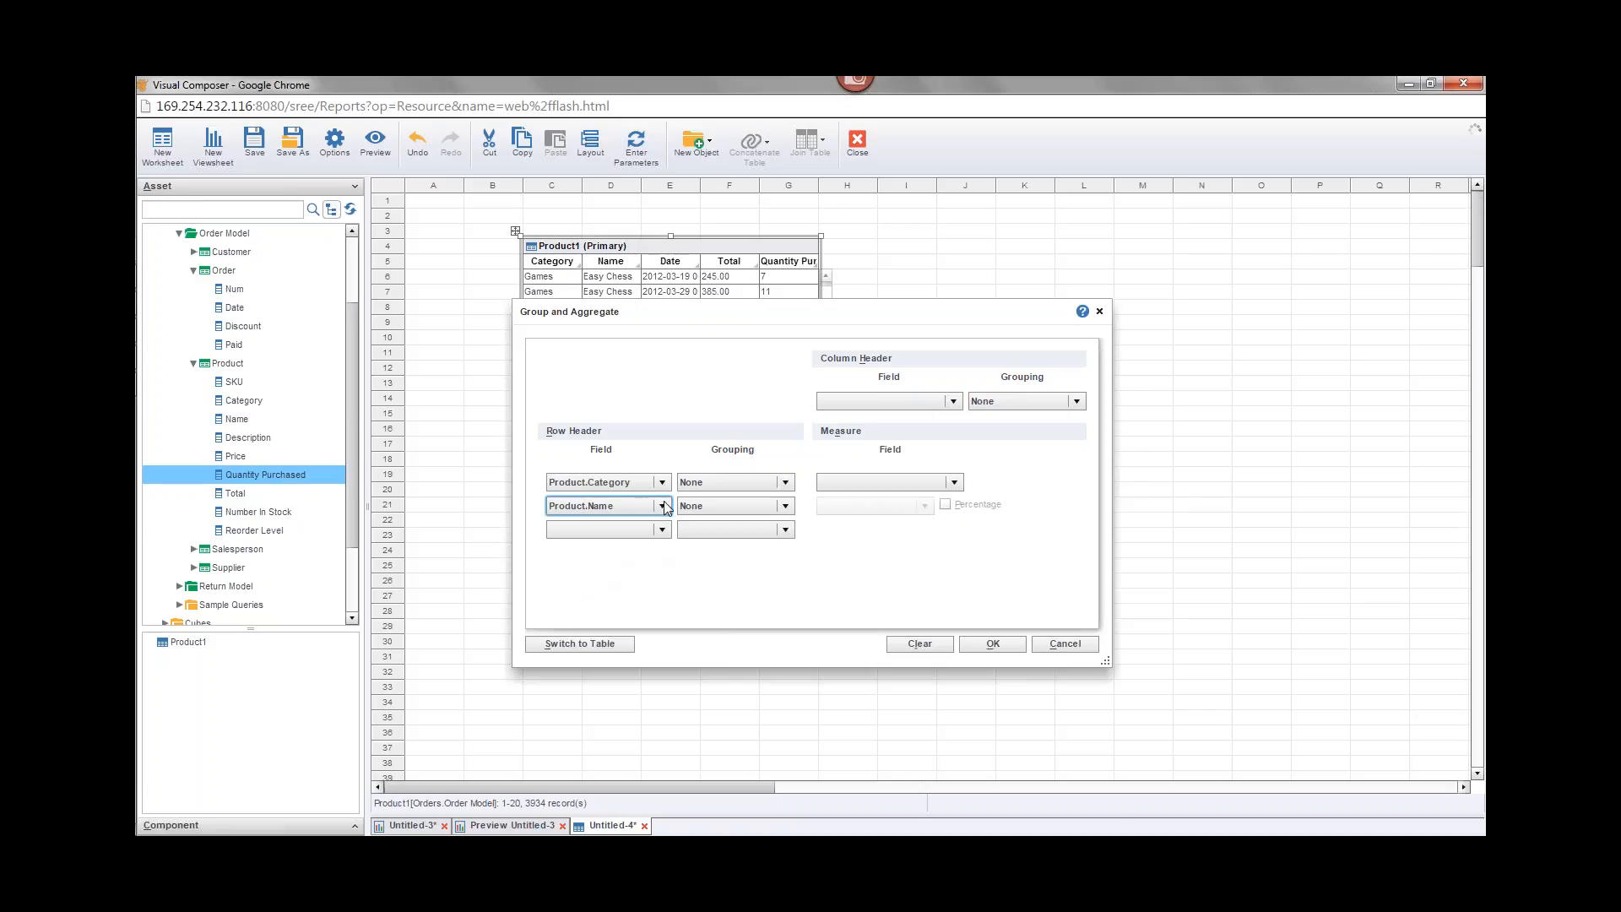
Step: Set Order.Date grouped by Year as column header and the Sum of Product.Total as measure, and apply the crosstab grouping
click(882, 402)
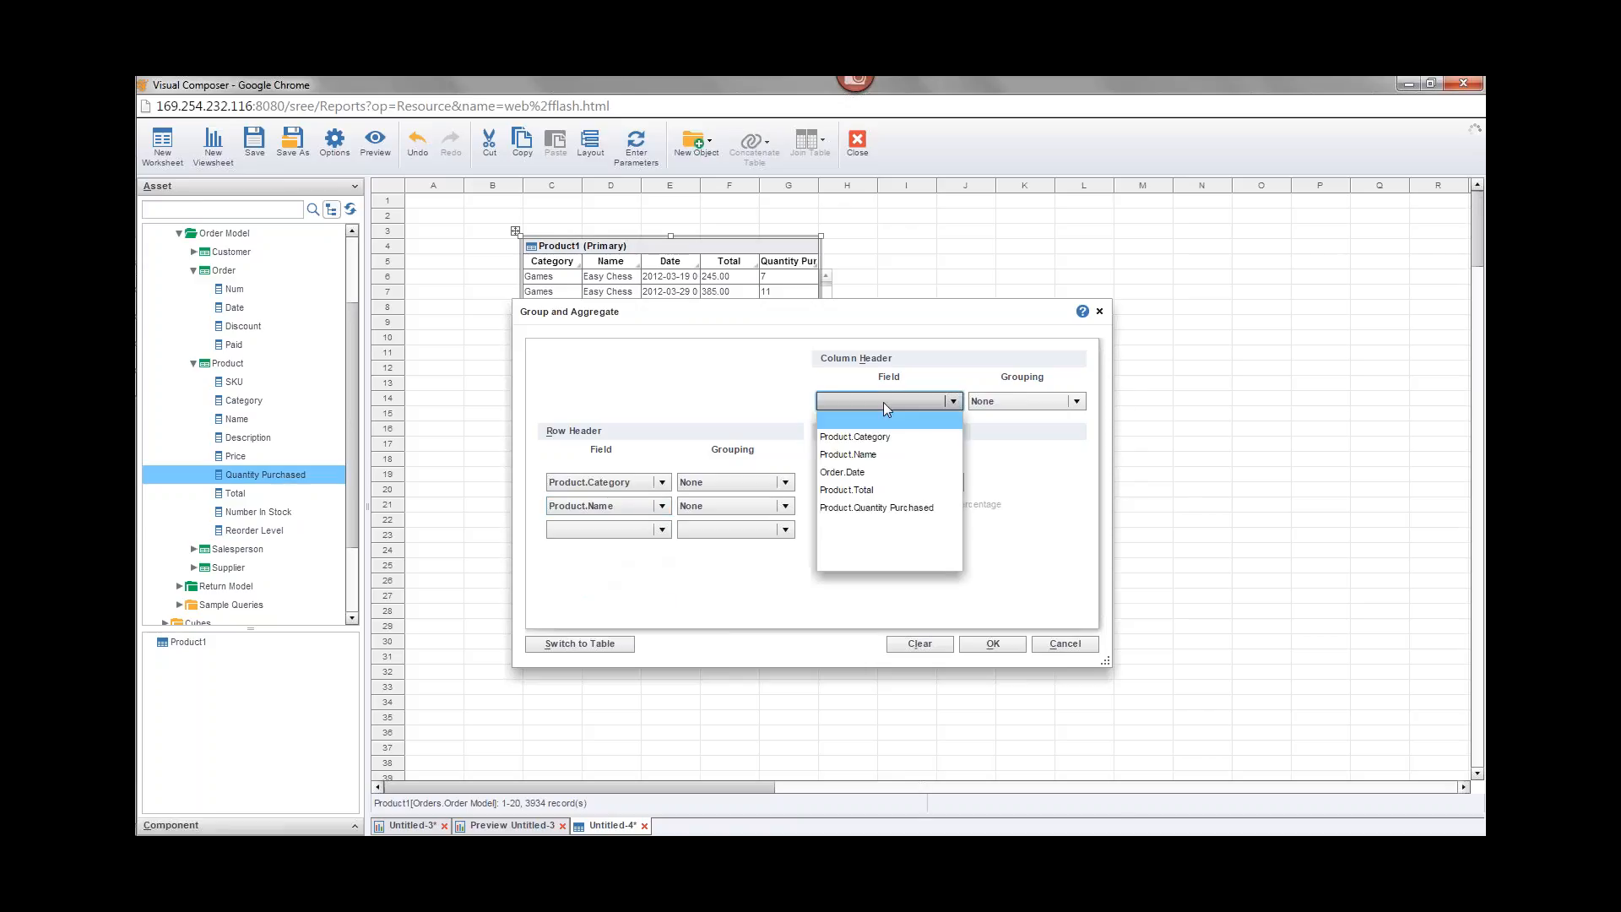
click(856, 472)
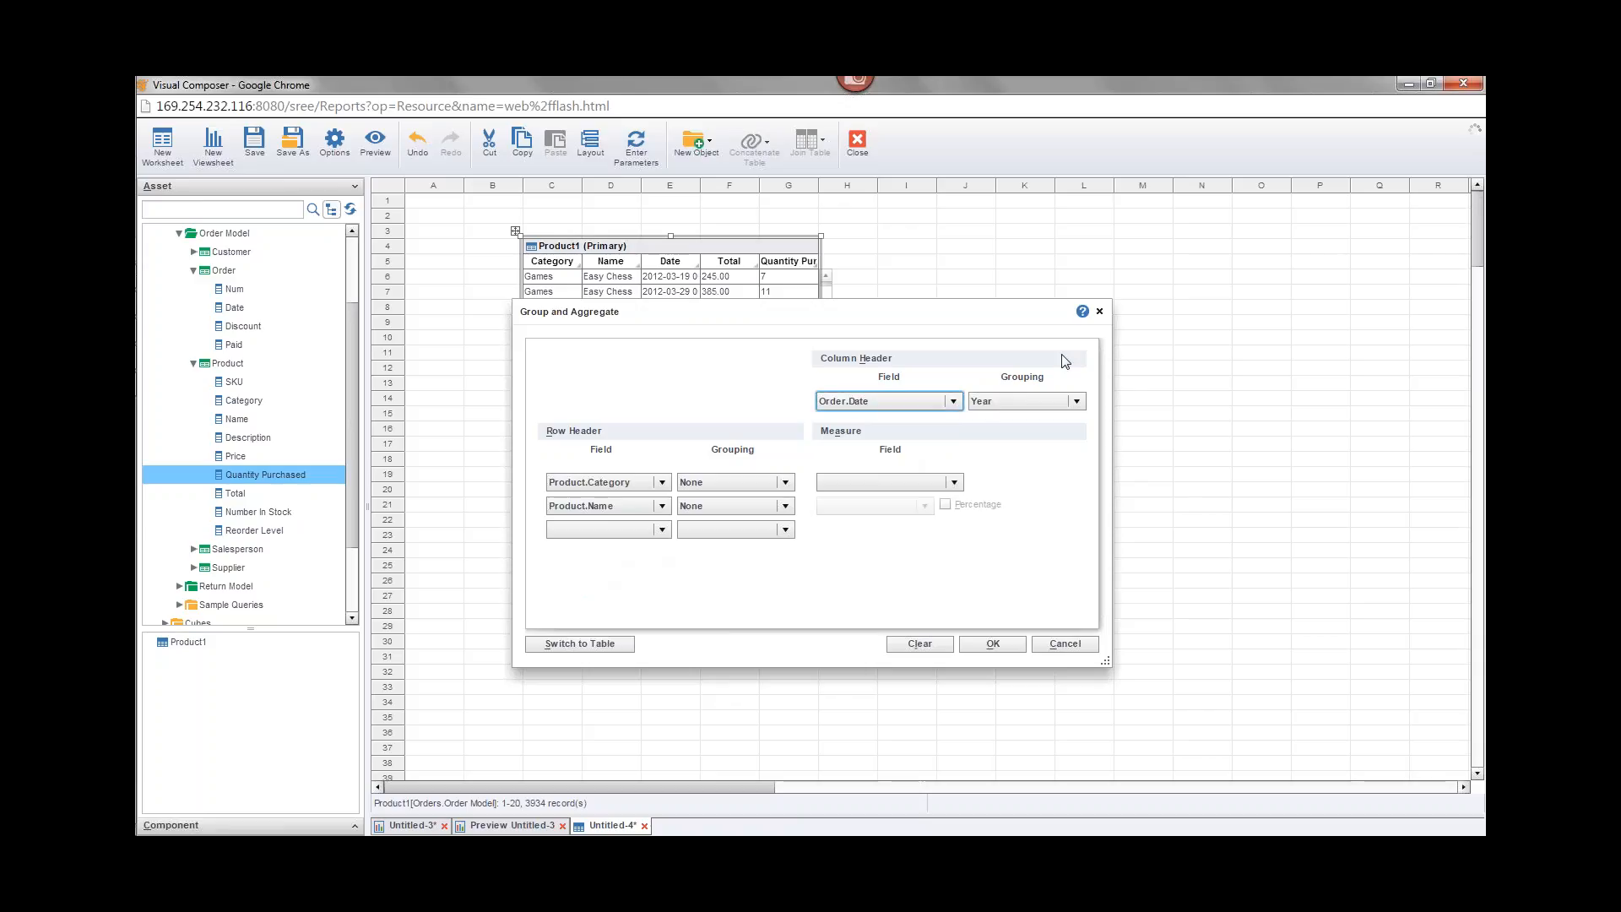
click(1015, 403)
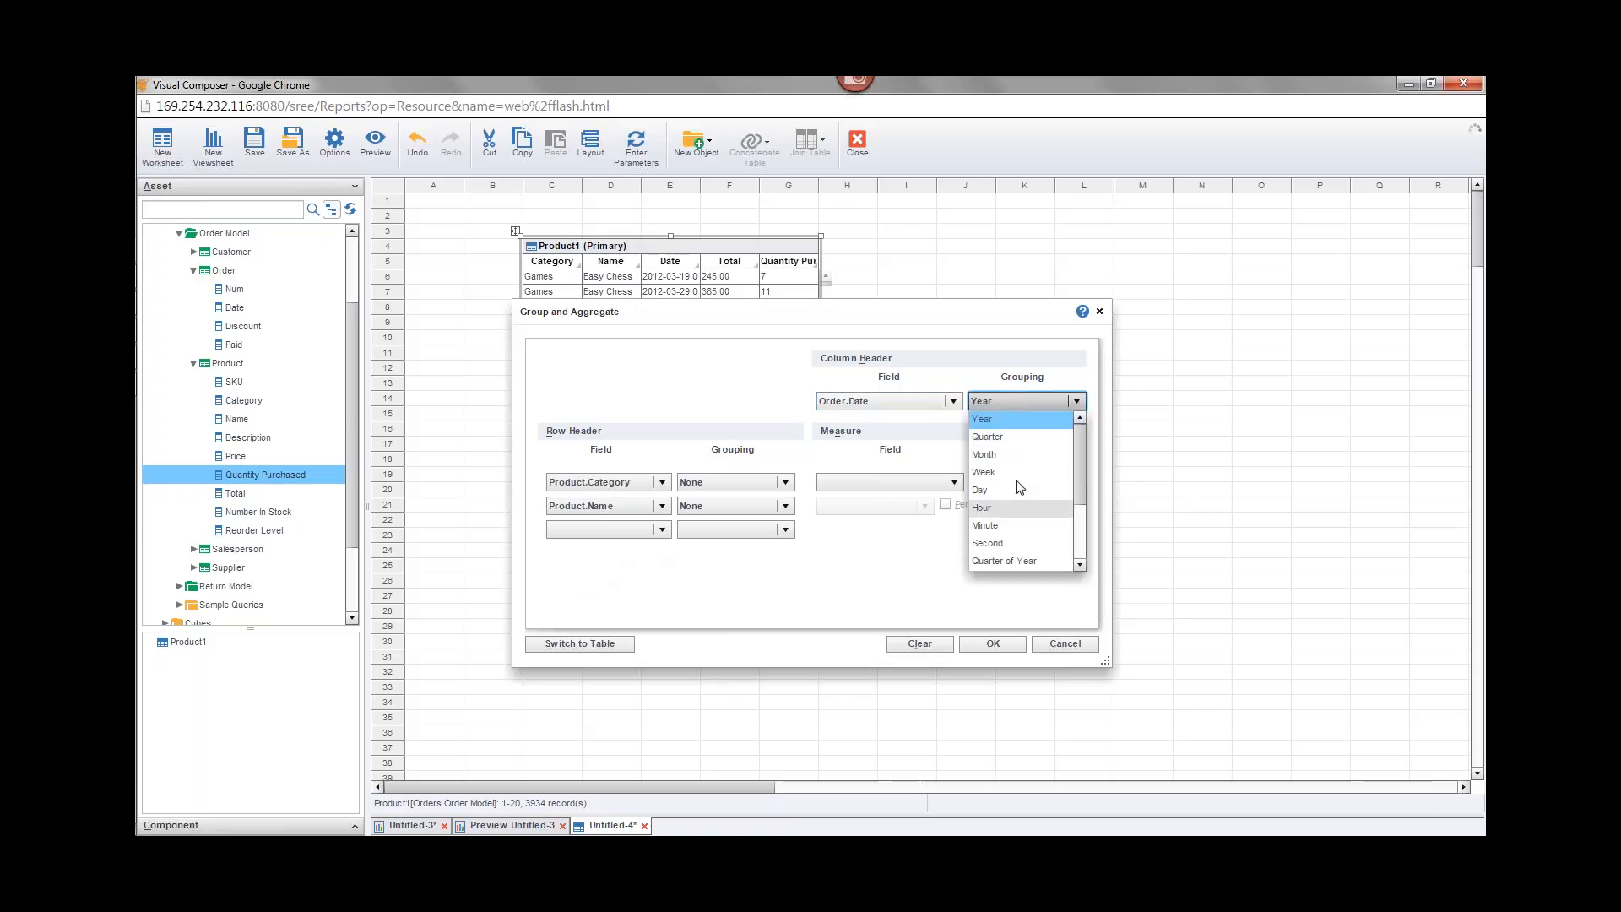
click(1019, 402)
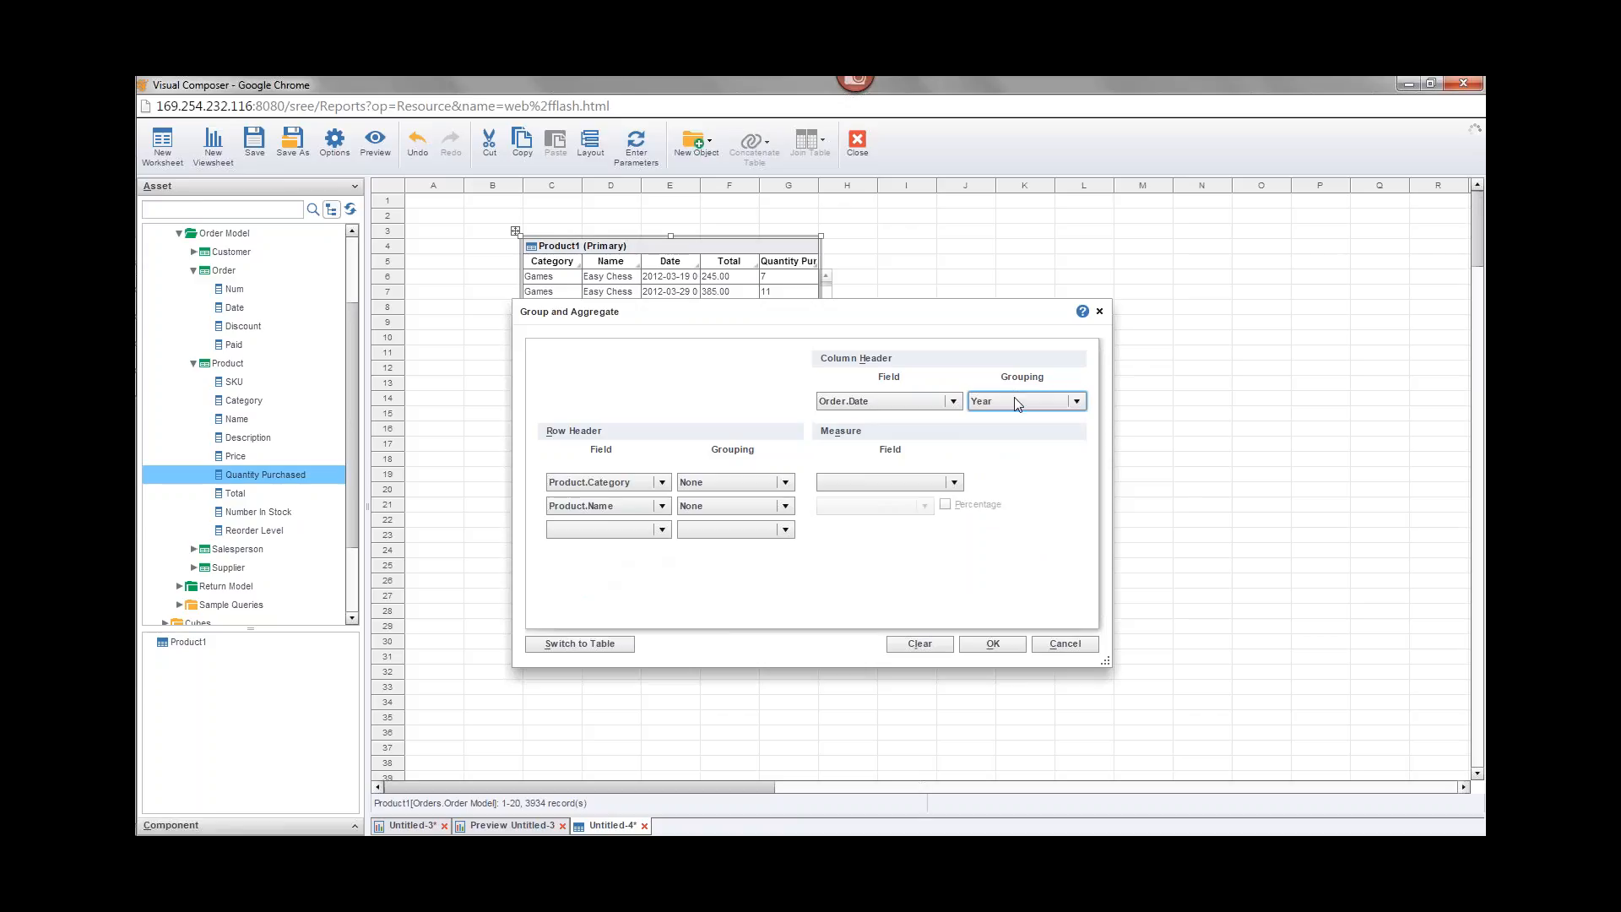
click(955, 482)
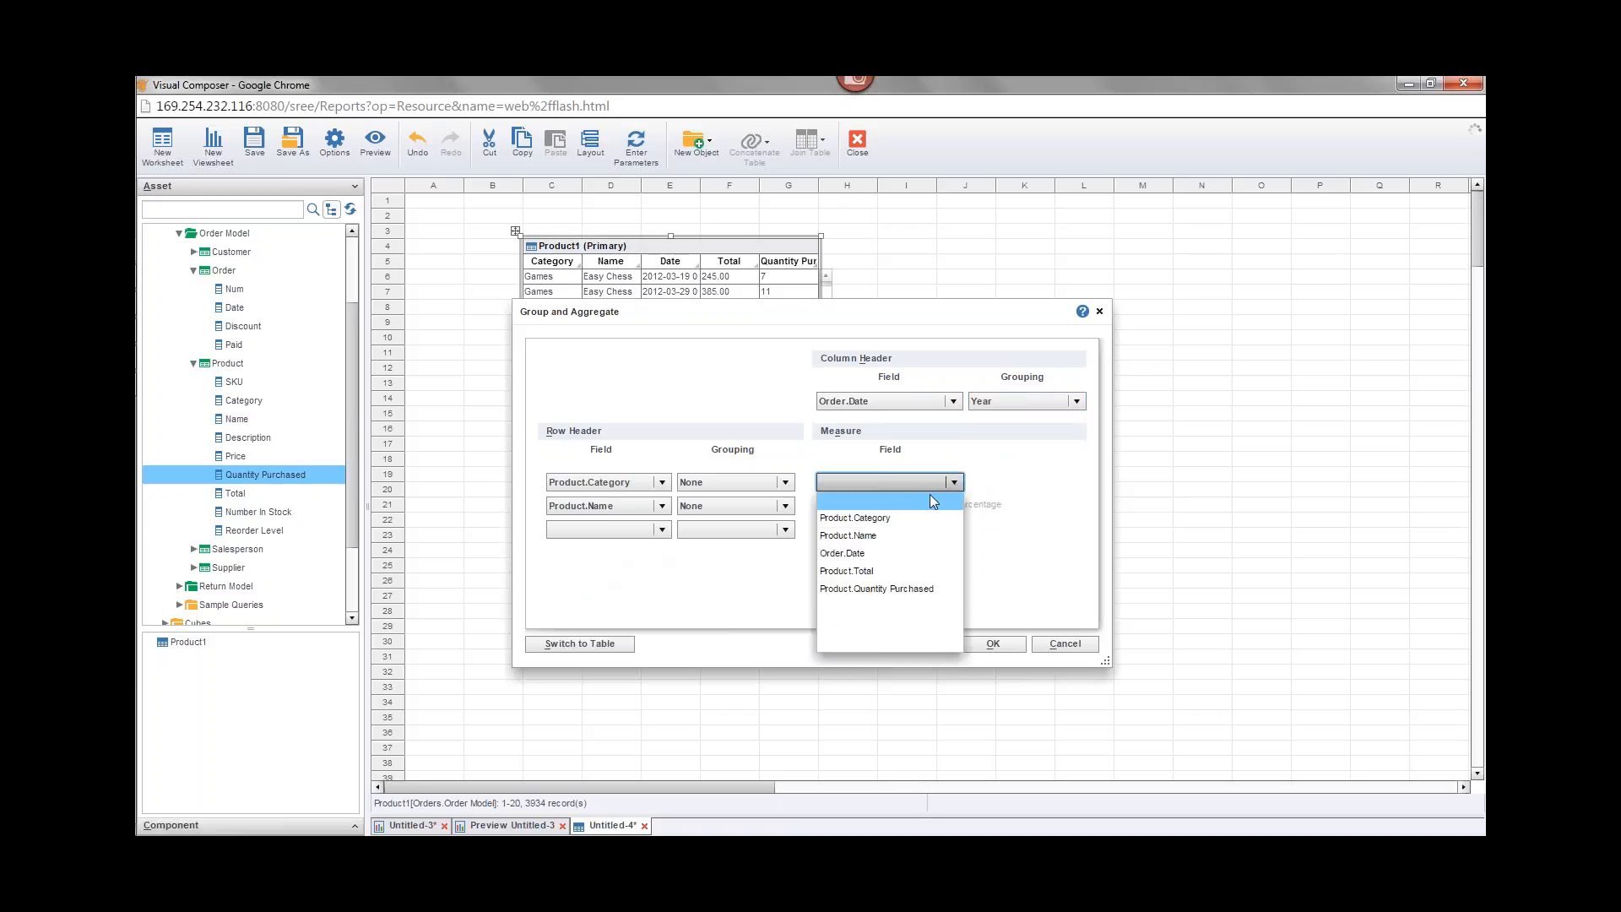
click(870, 572)
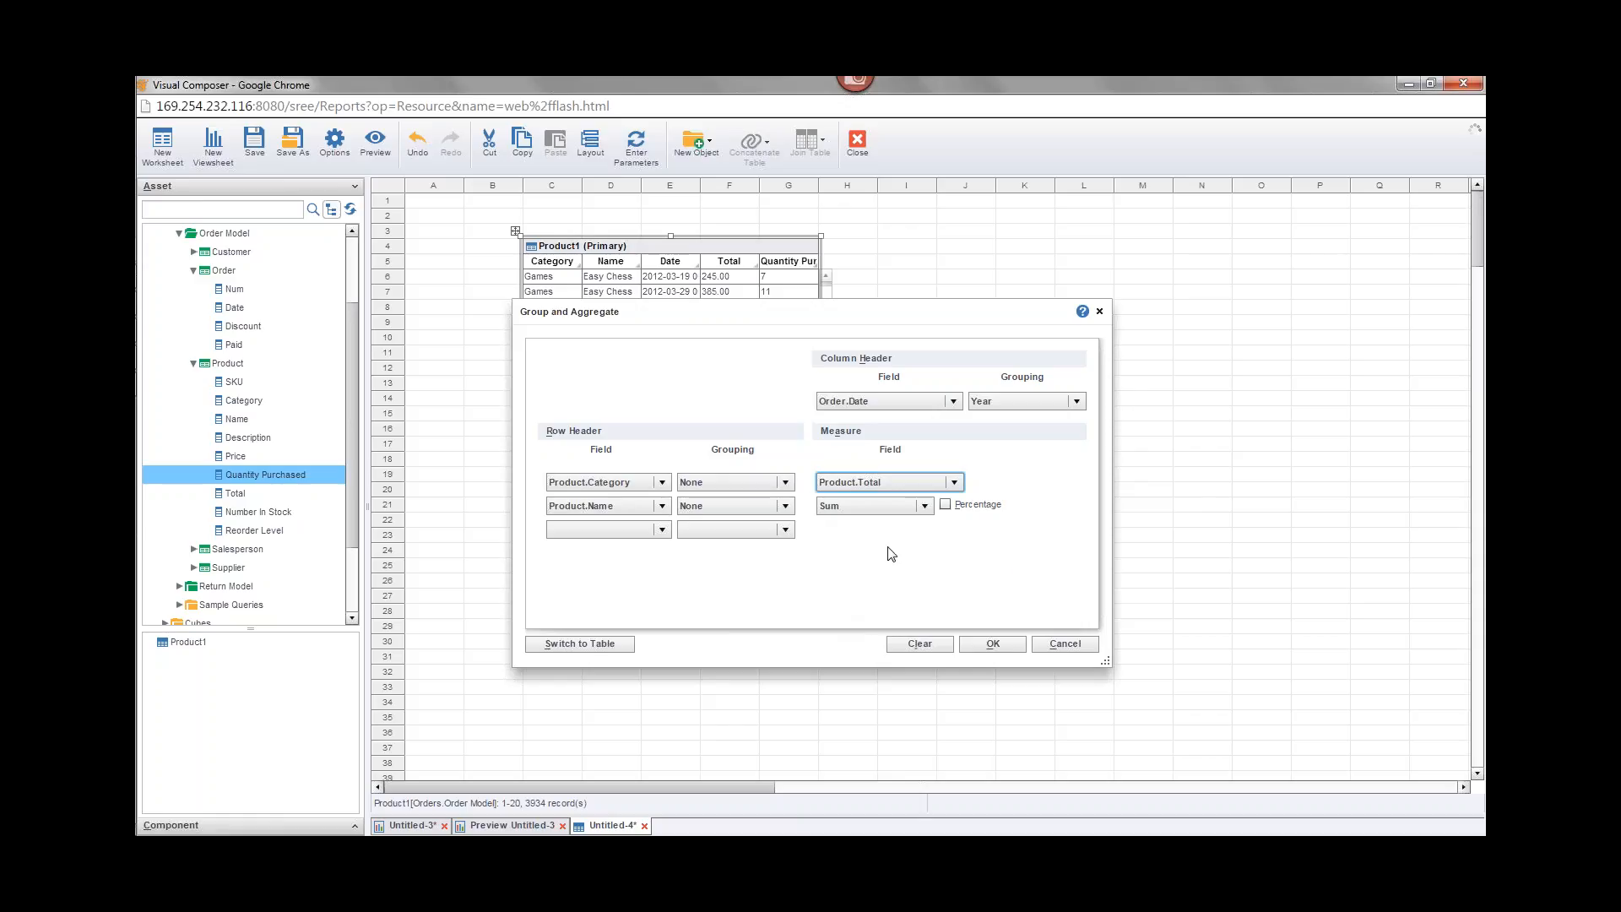
click(993, 645)
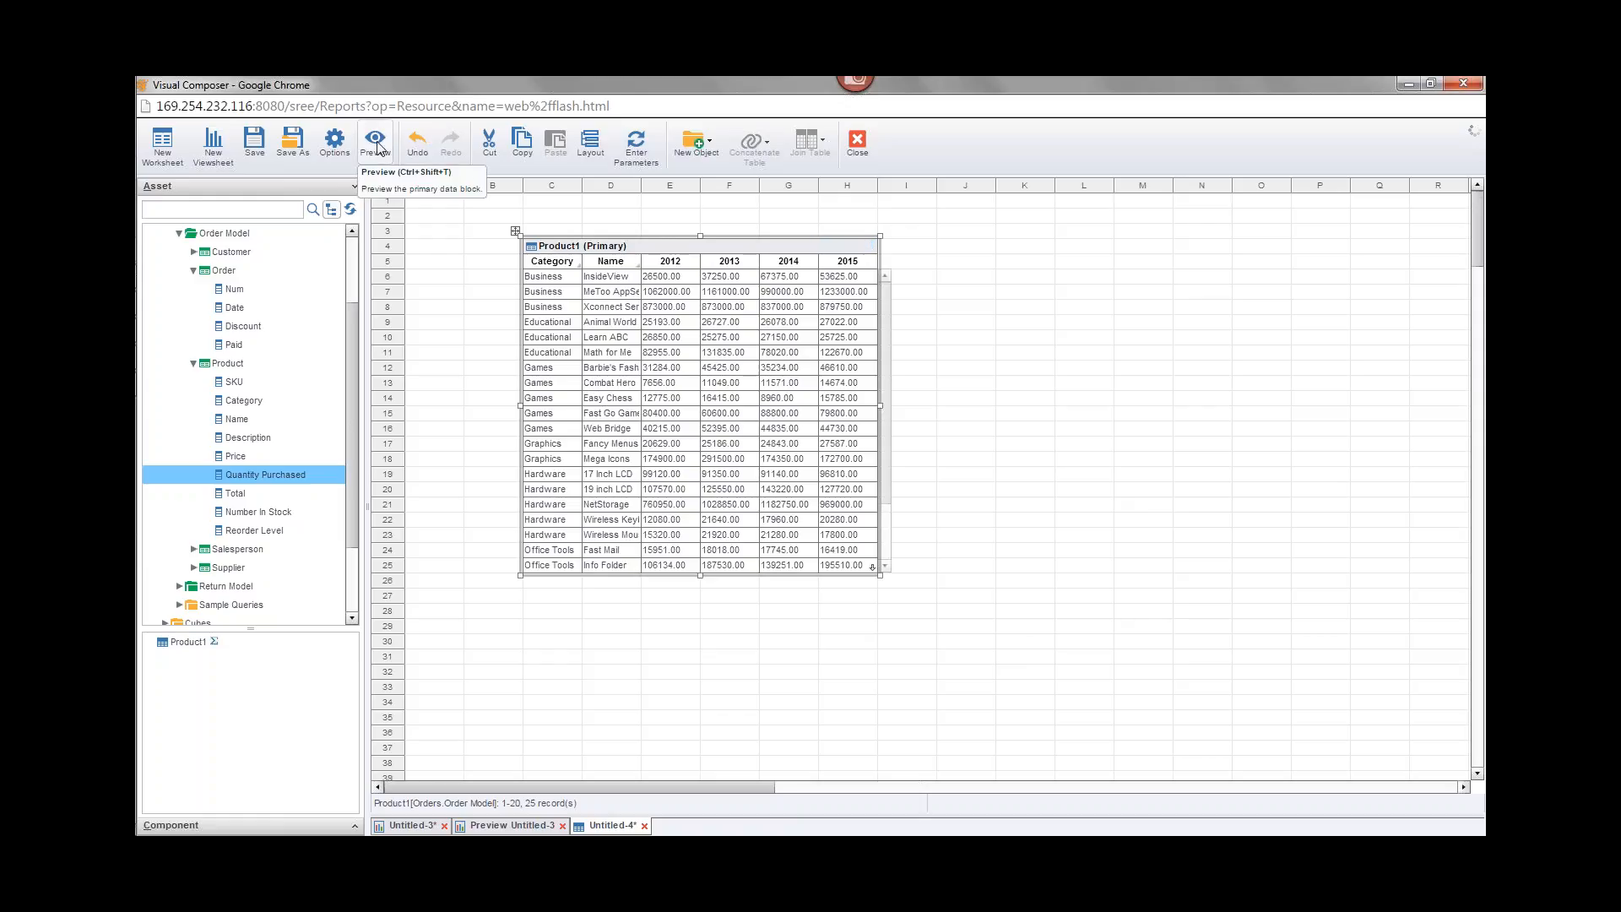
Step: Preview the worksheet crosstab's full data and return to the worksheet
right_click(675, 251)
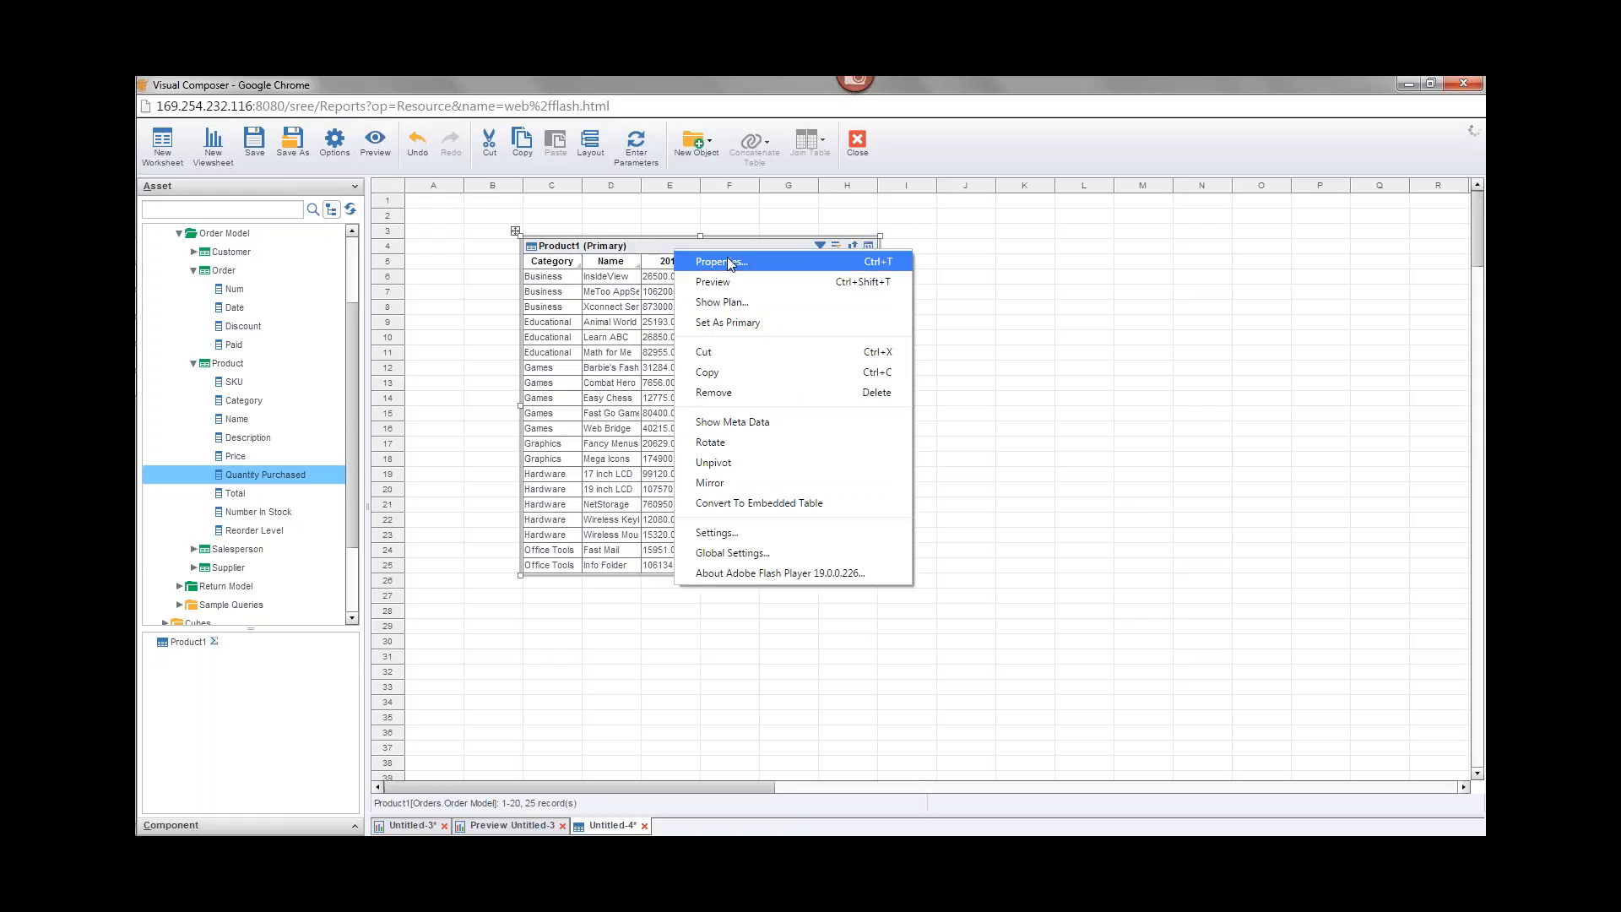
click(752, 282)
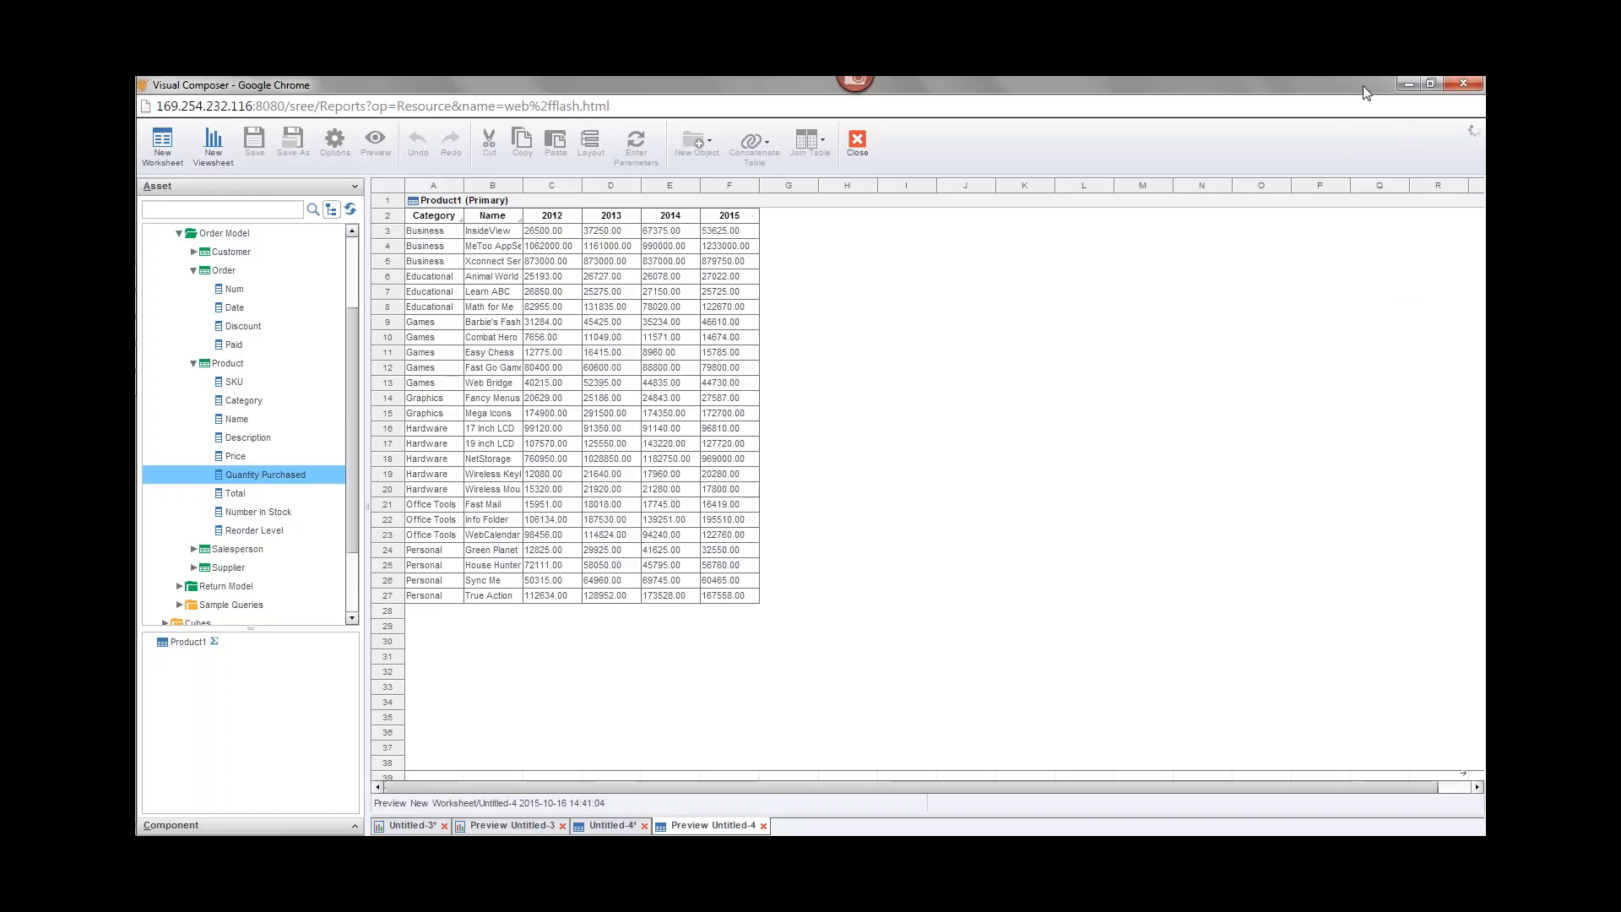
click(1430, 83)
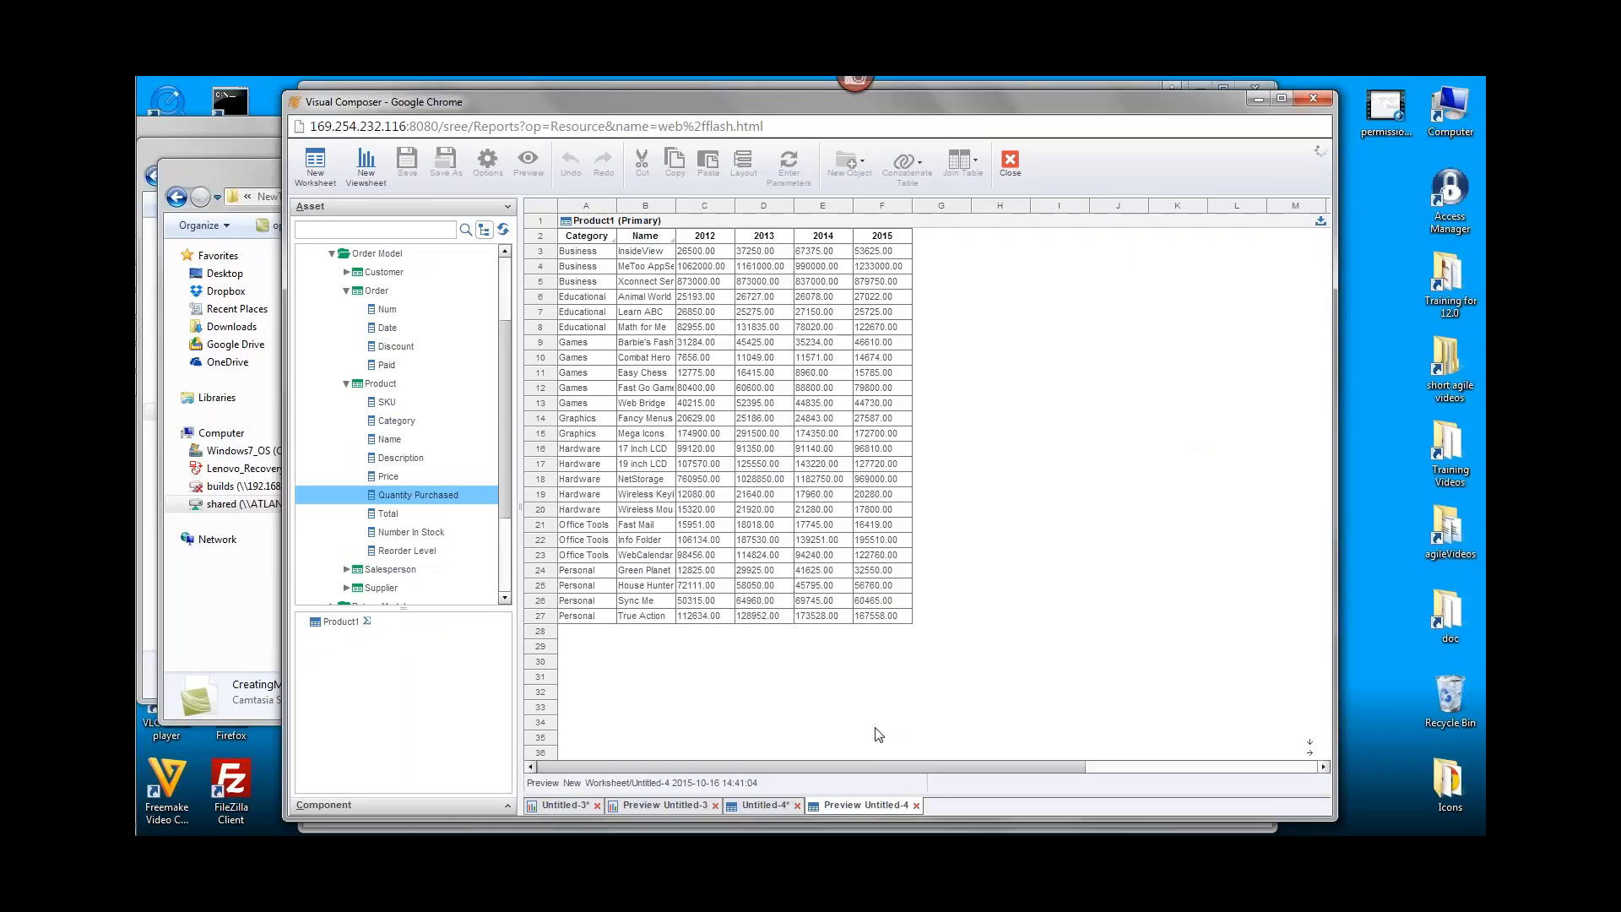
click(767, 805)
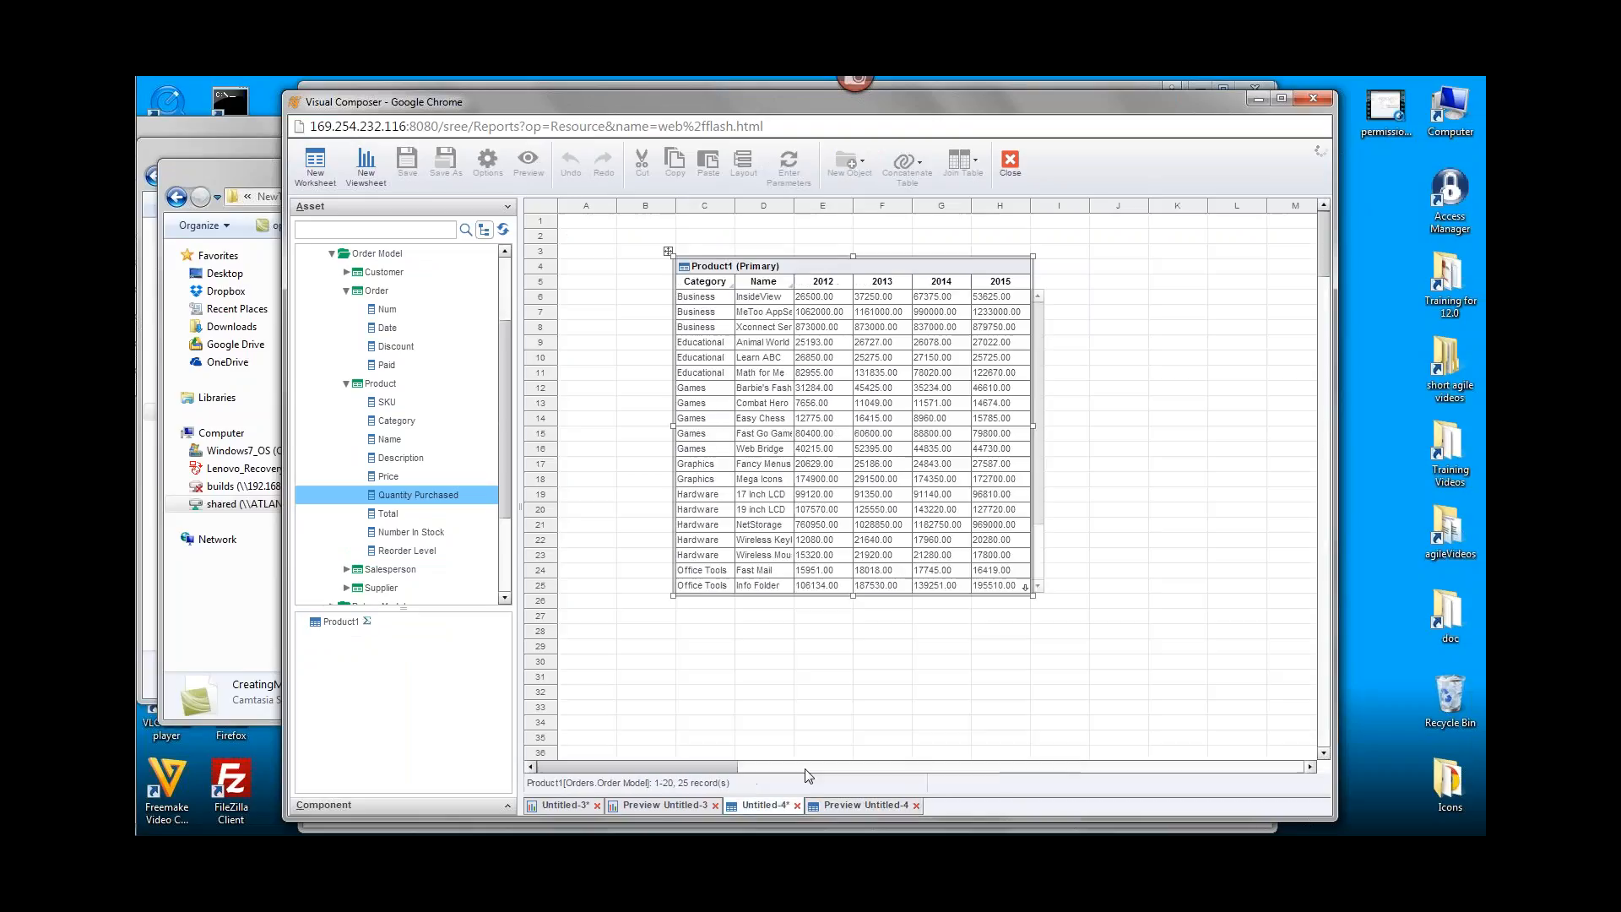
click(1282, 99)
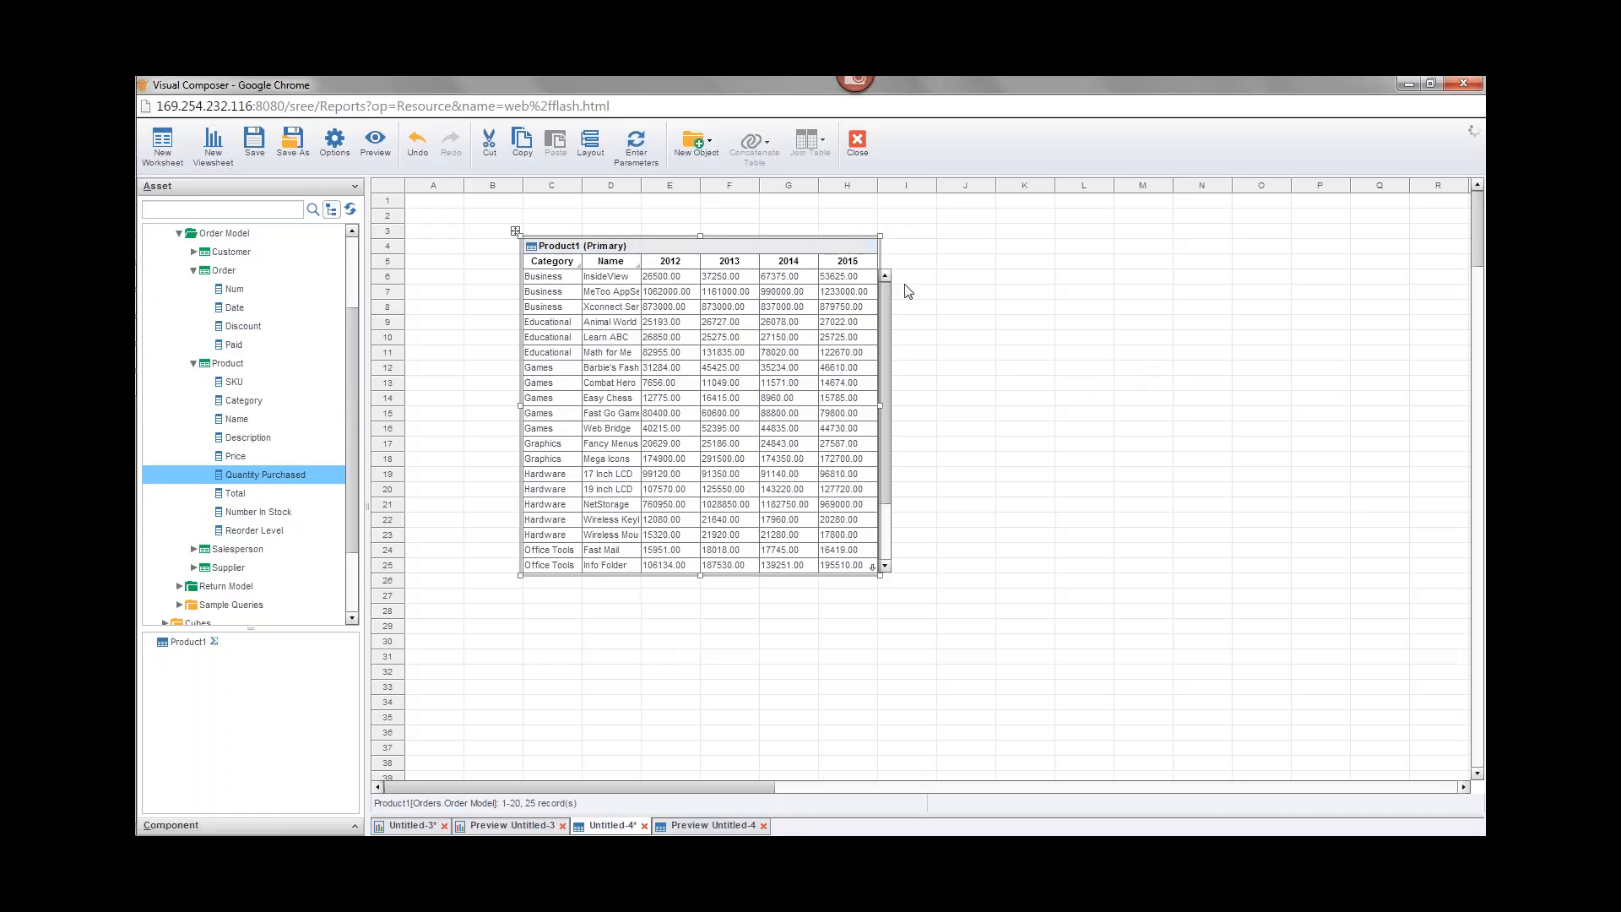
Step: Delete the Product1 crosstab table from the worksheet
drag(671, 223, 720, 271)
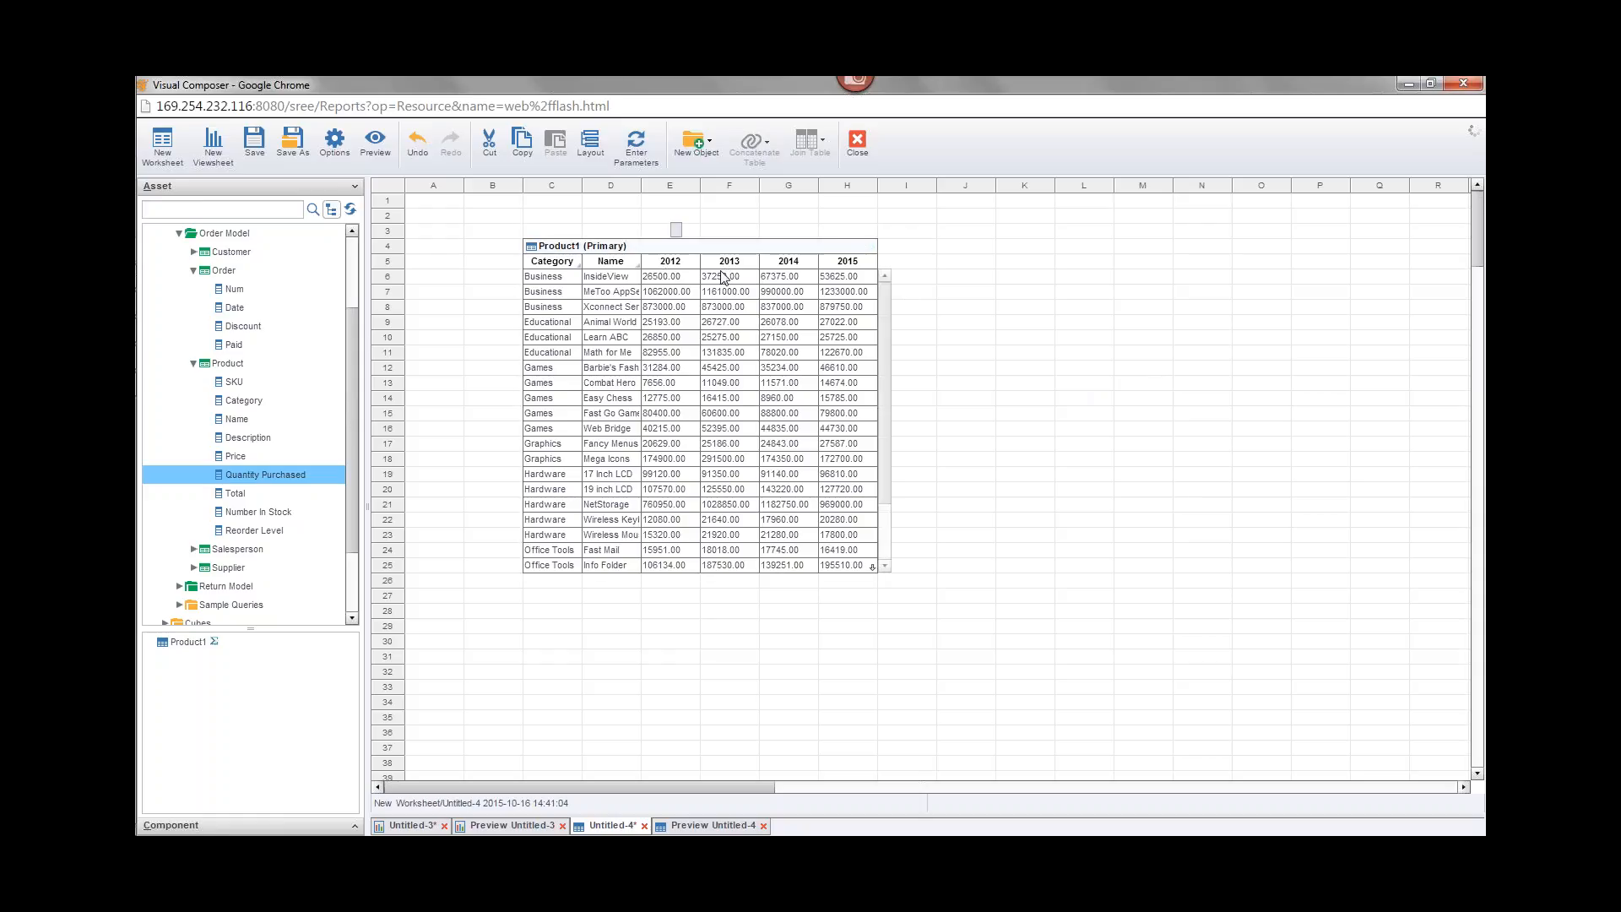
key(Delete)
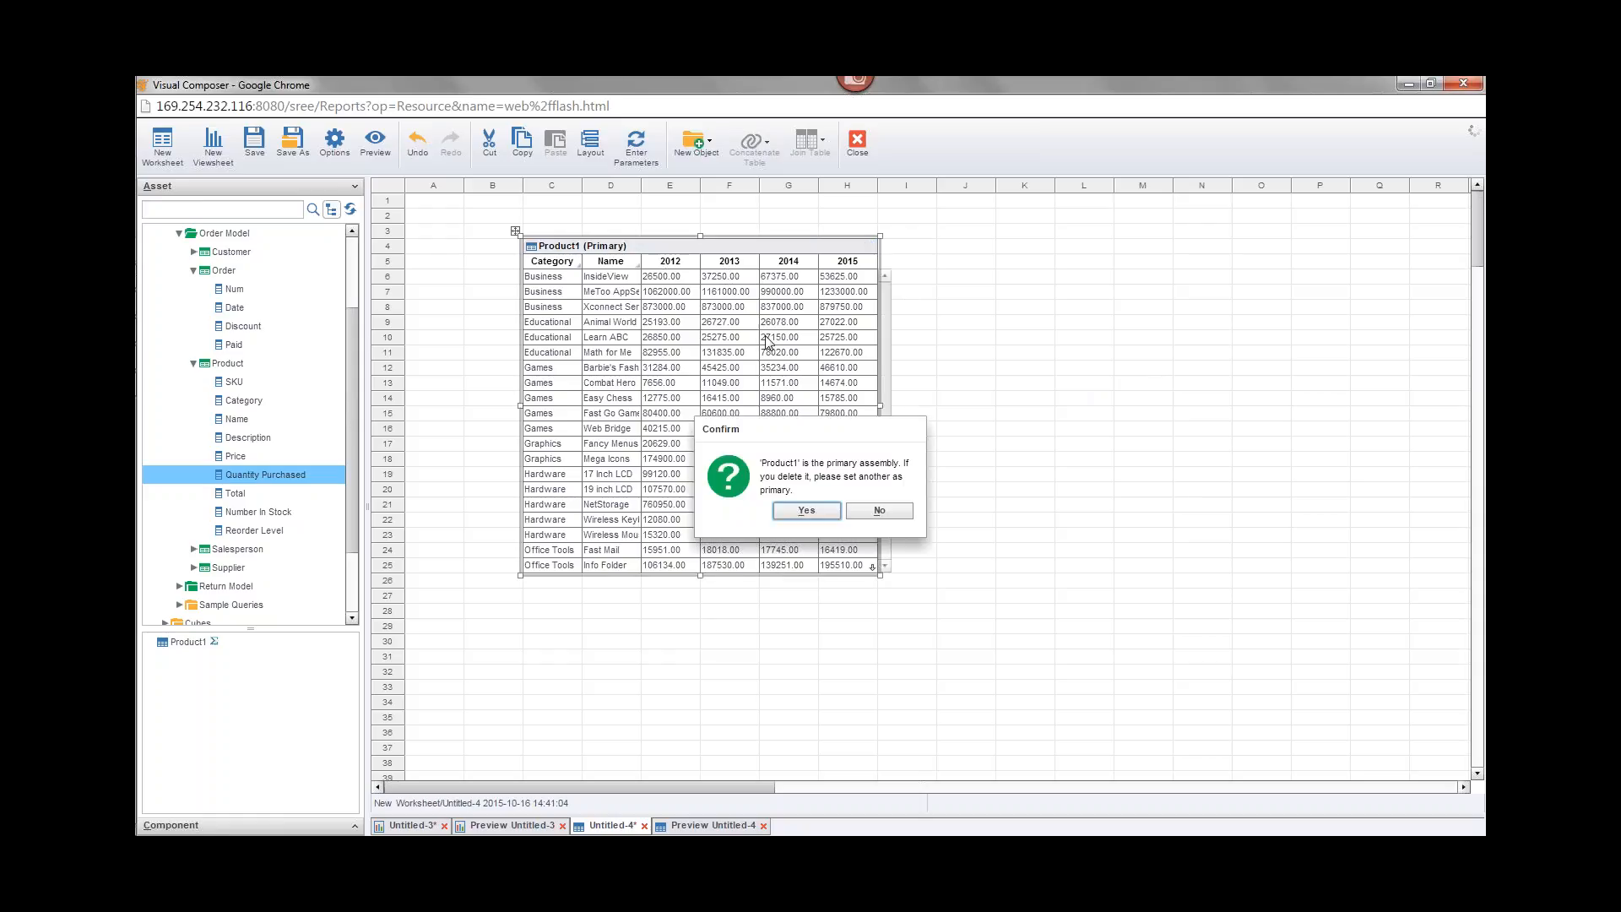
click(806, 510)
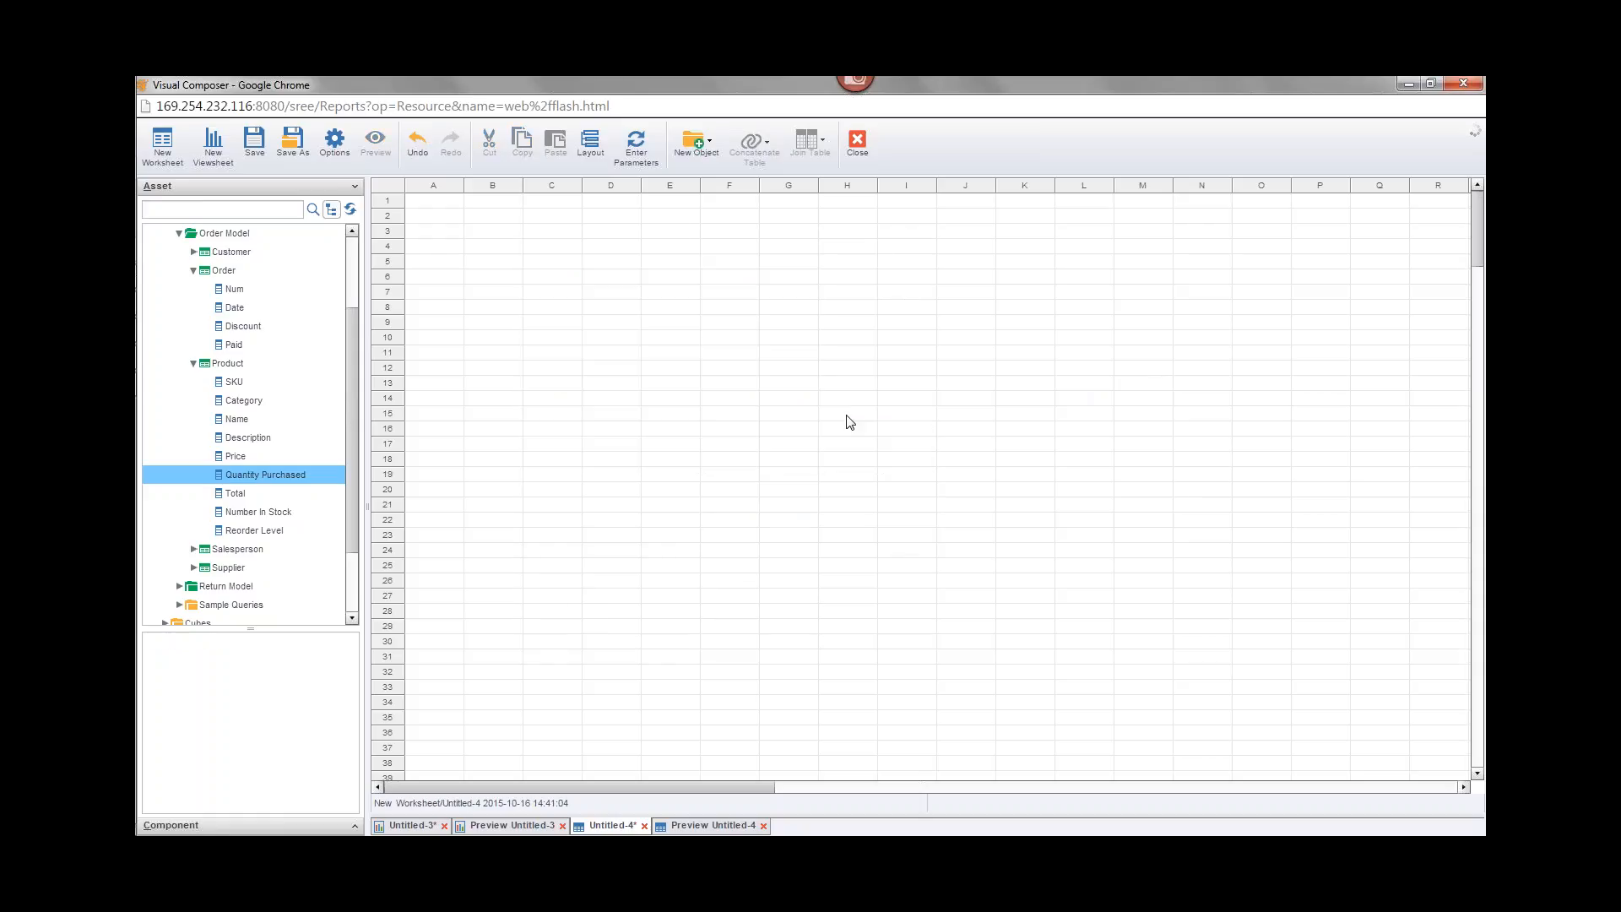
Step: Insert an embedded table covering columns E to J and grid rows 5 to 17, and look over its available table operations
click(699, 150)
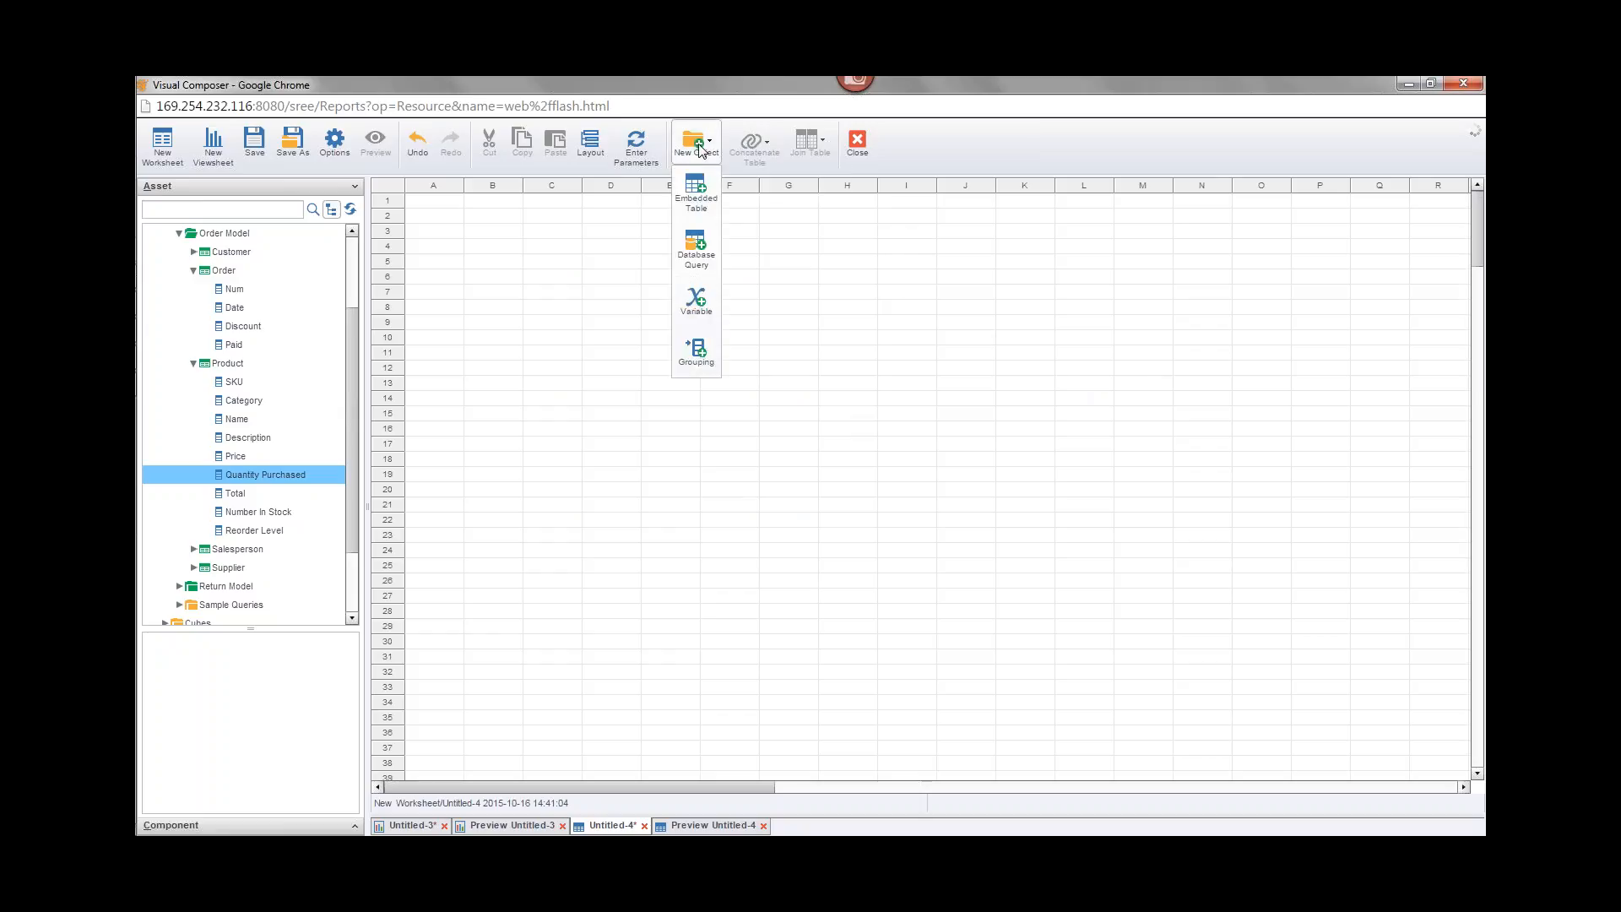
click(707, 201)
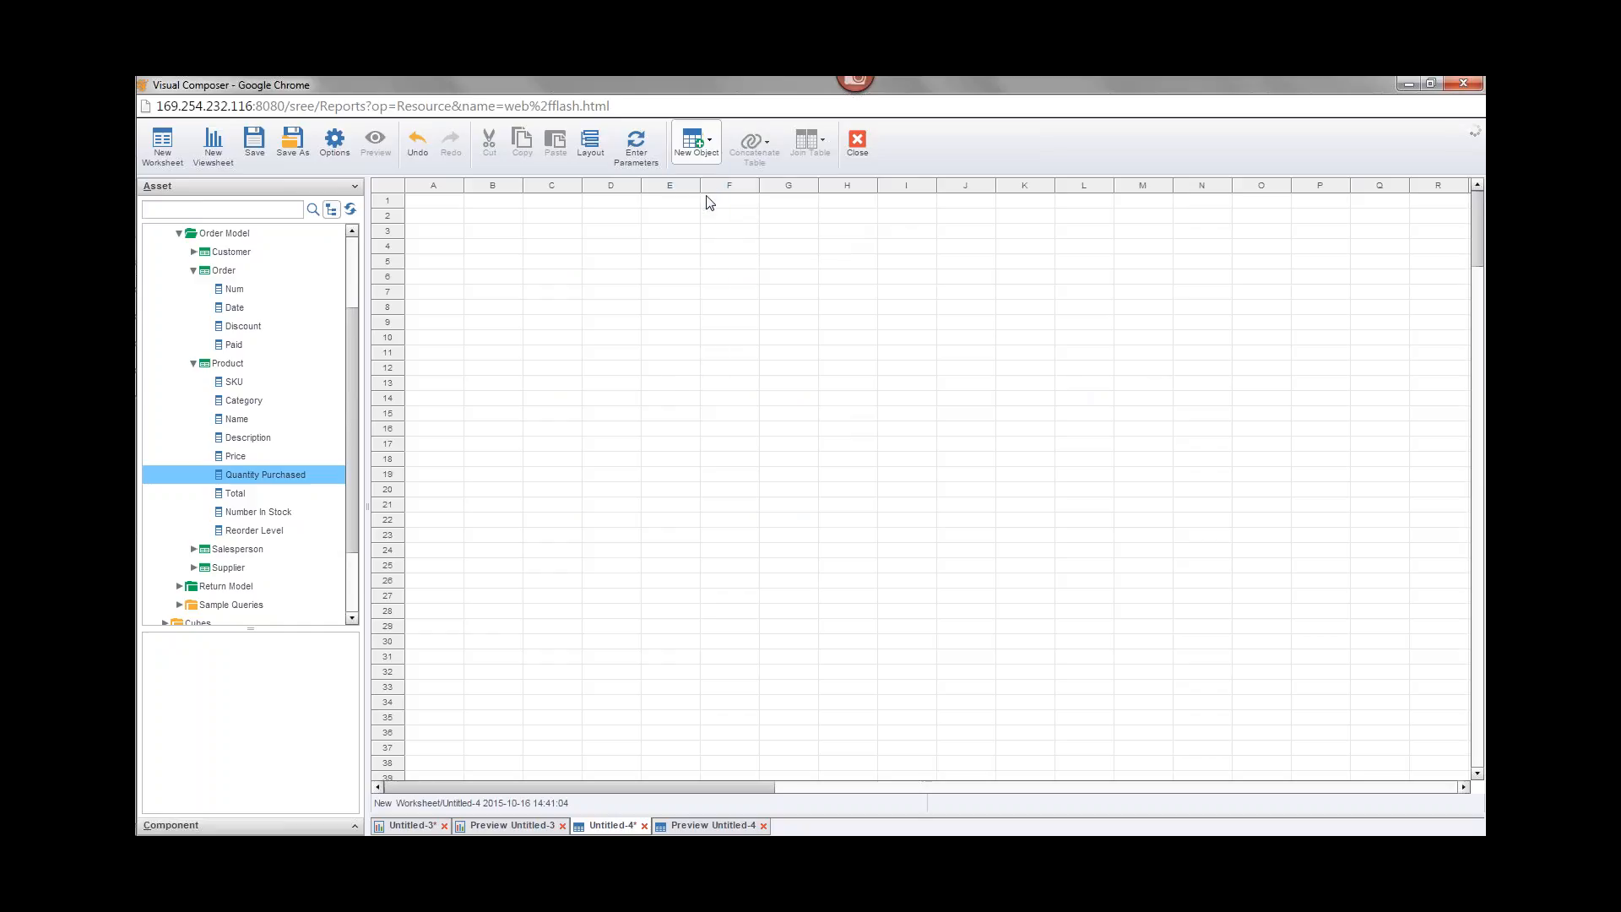
drag(673, 268, 962, 458)
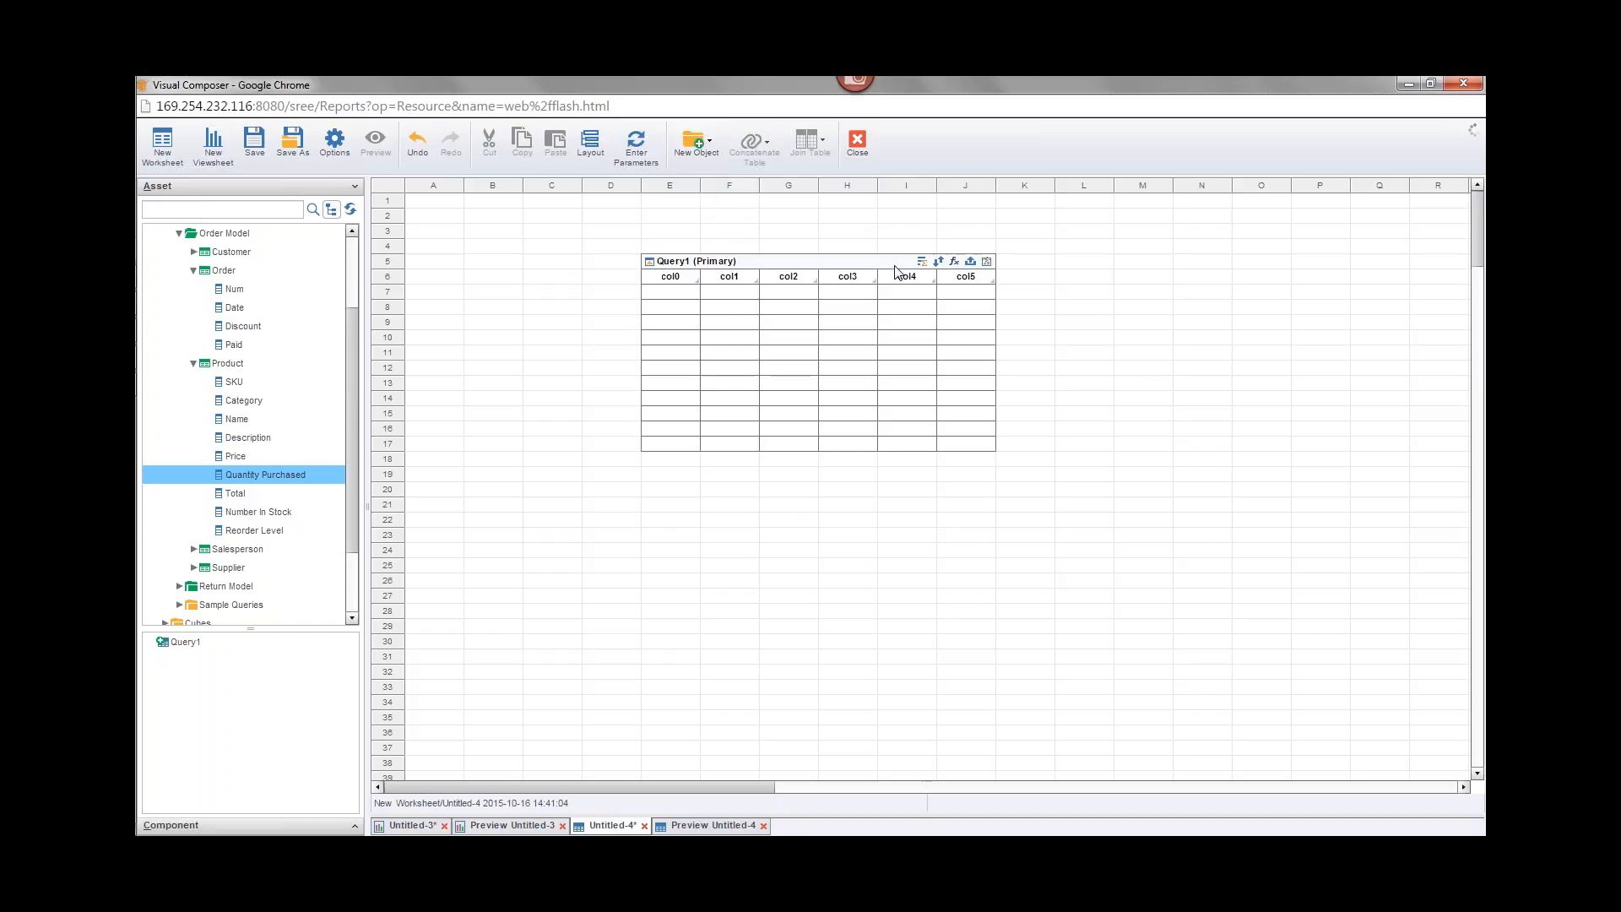
click(845, 260)
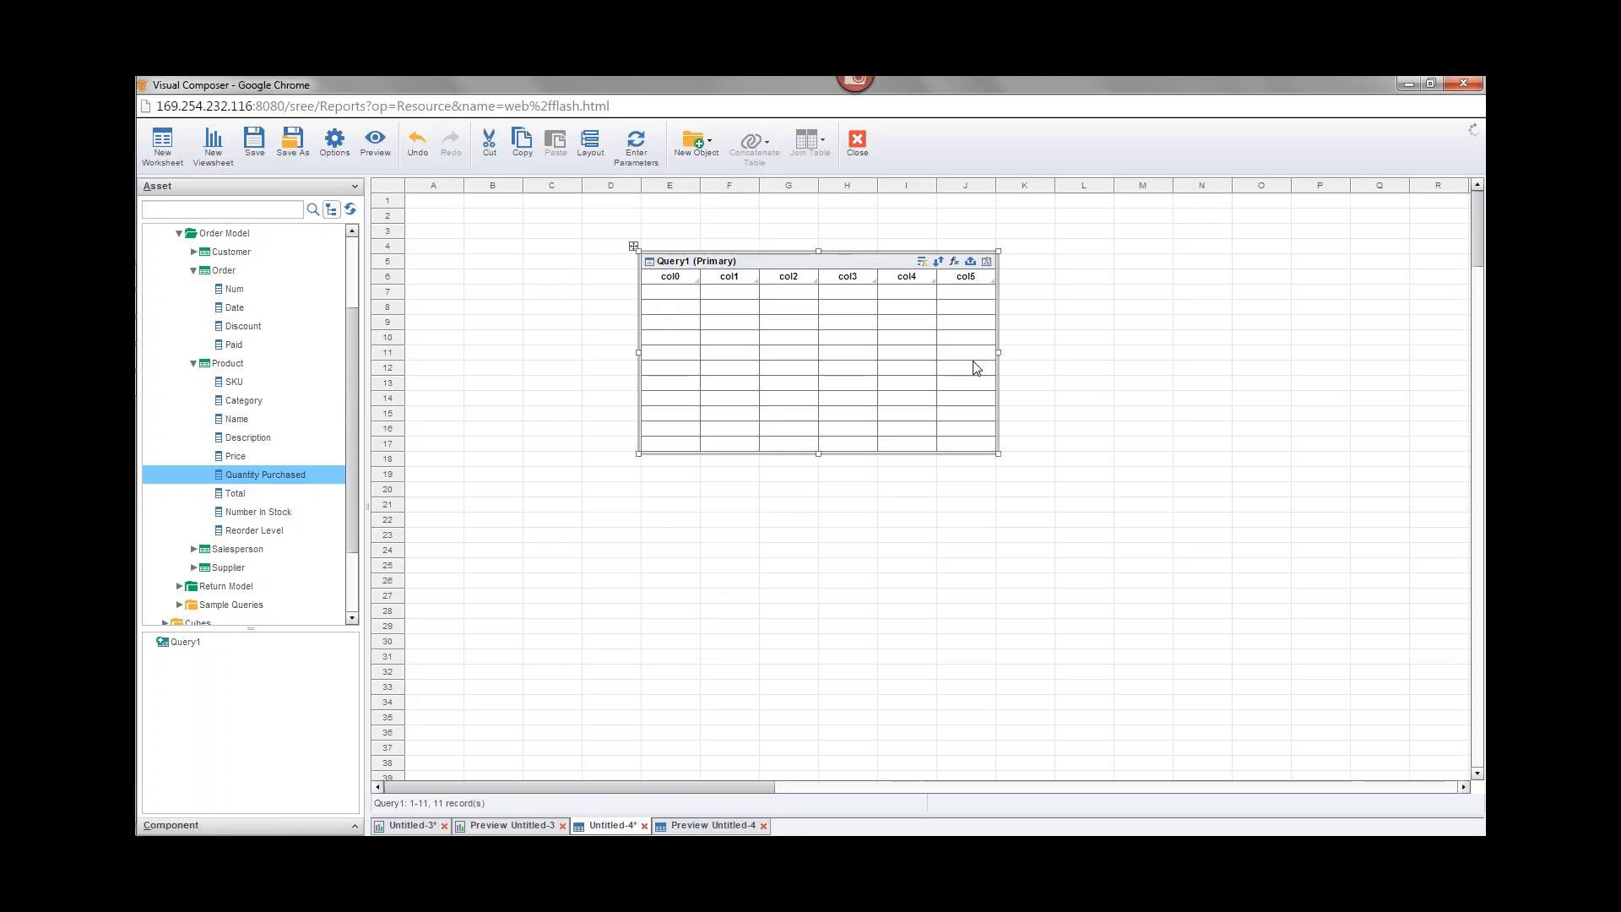
right_click(838, 260)
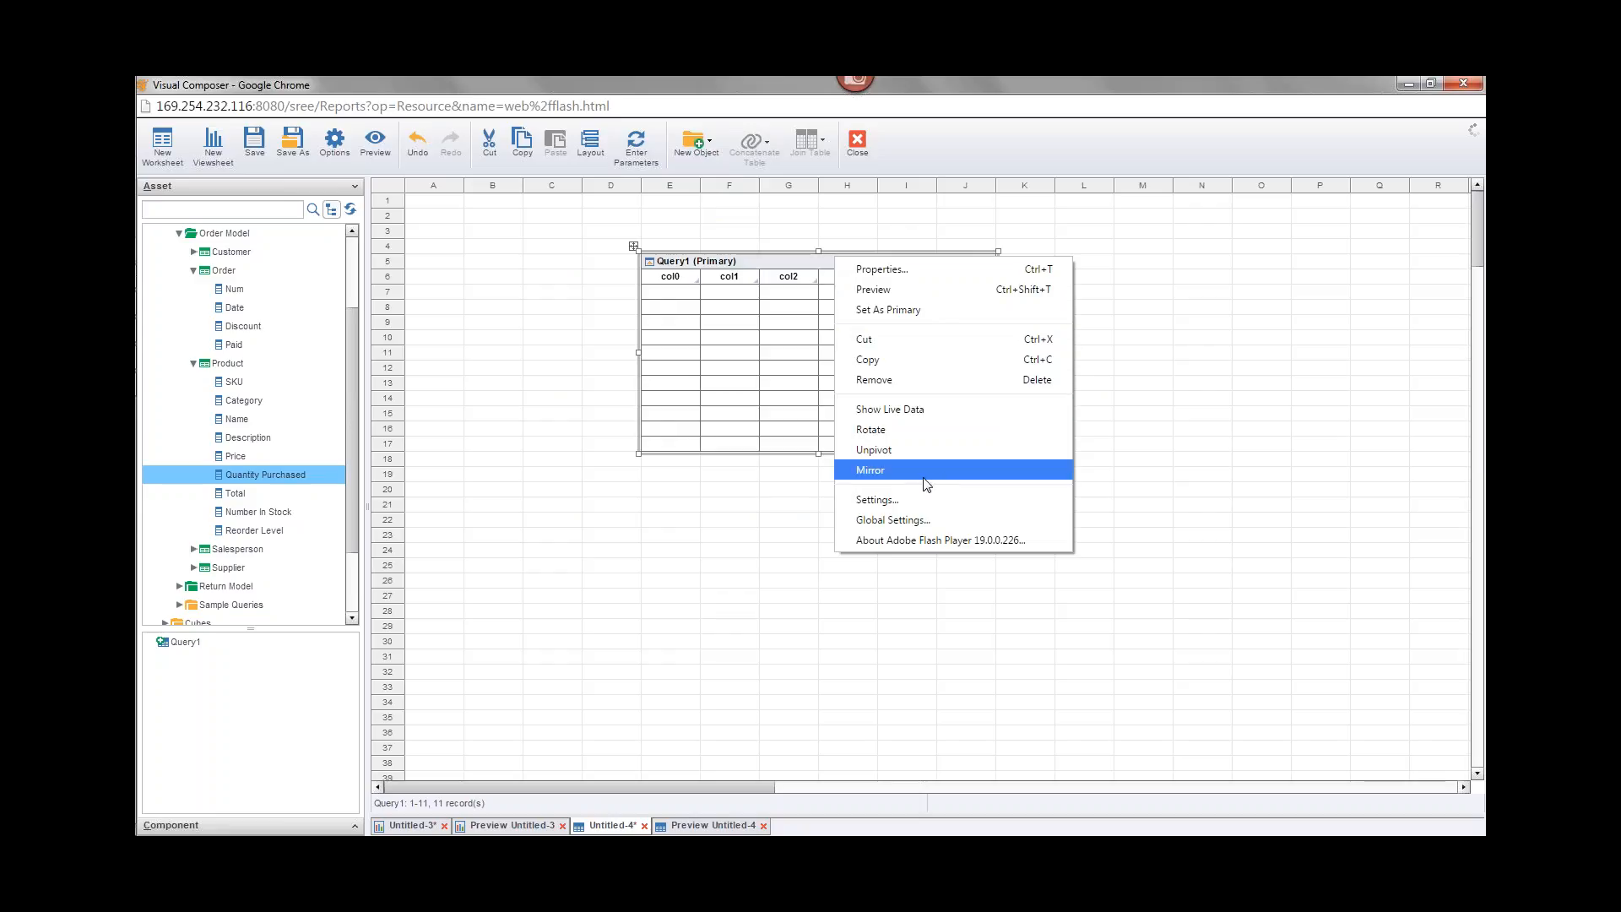
click(794, 251)
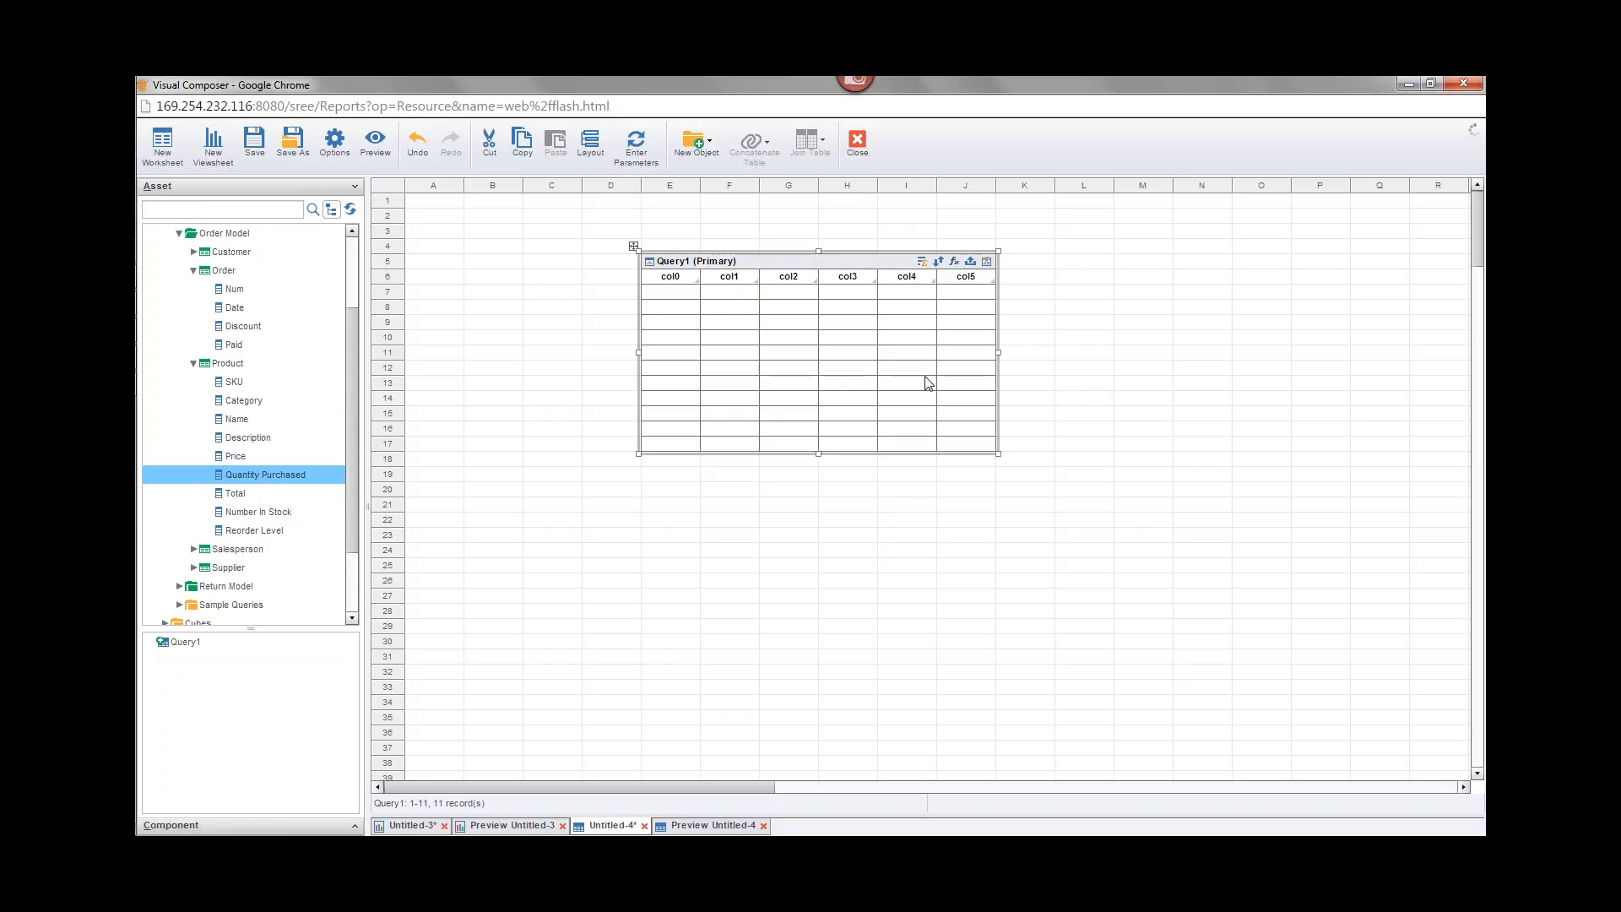
Step: Open the data file import for the embedded table and look through the available files without choosing one
click(969, 262)
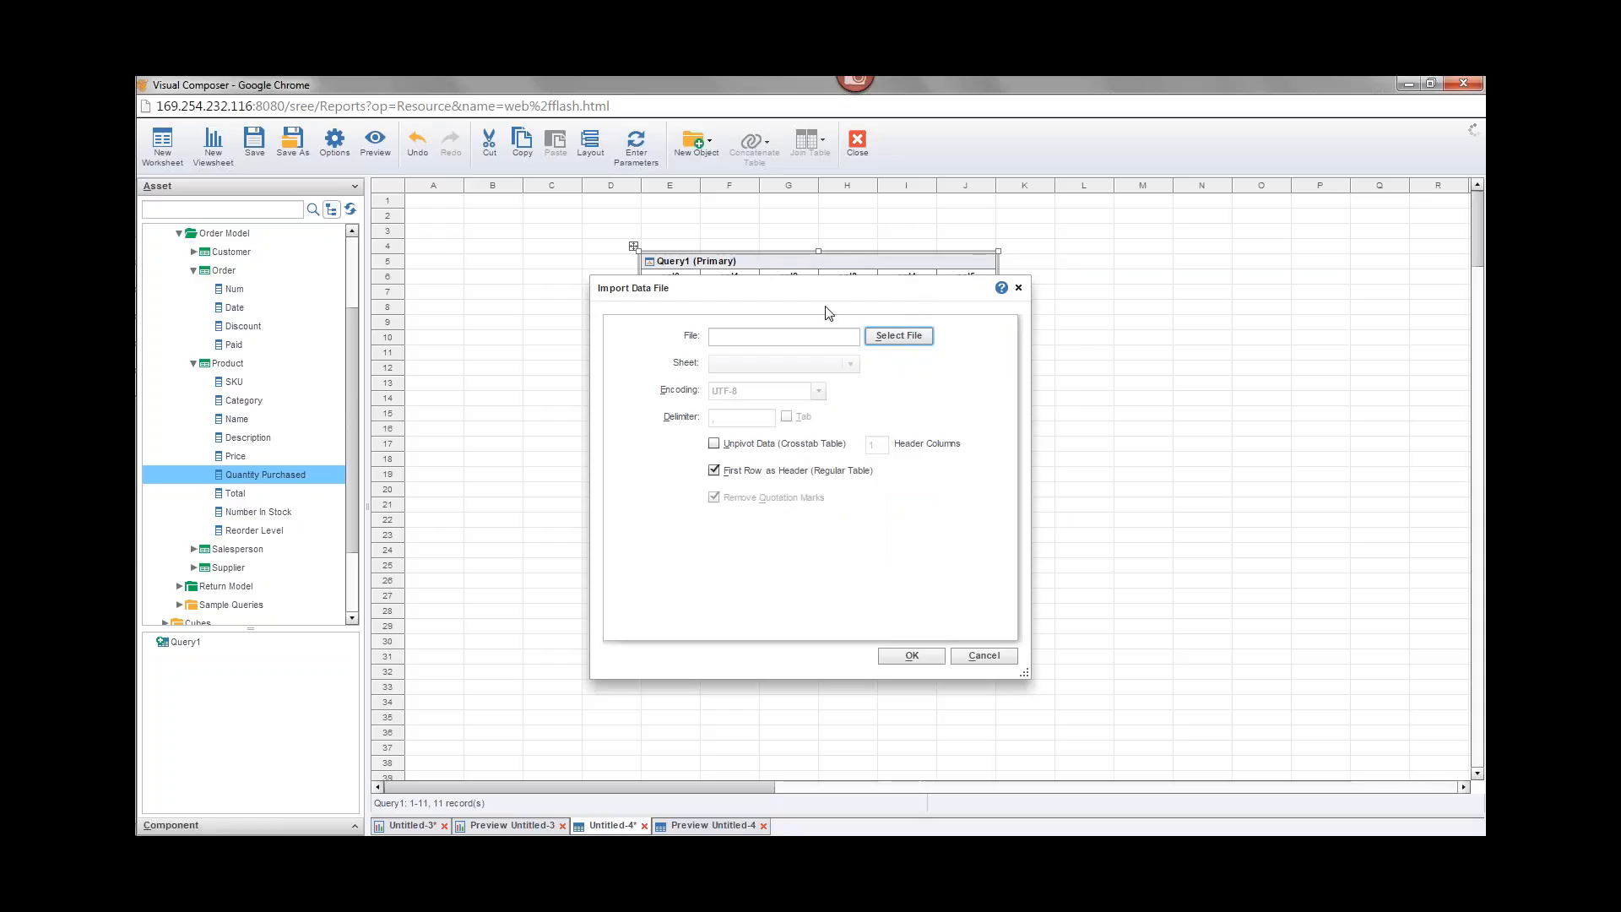
drag(794, 298, 803, 403)
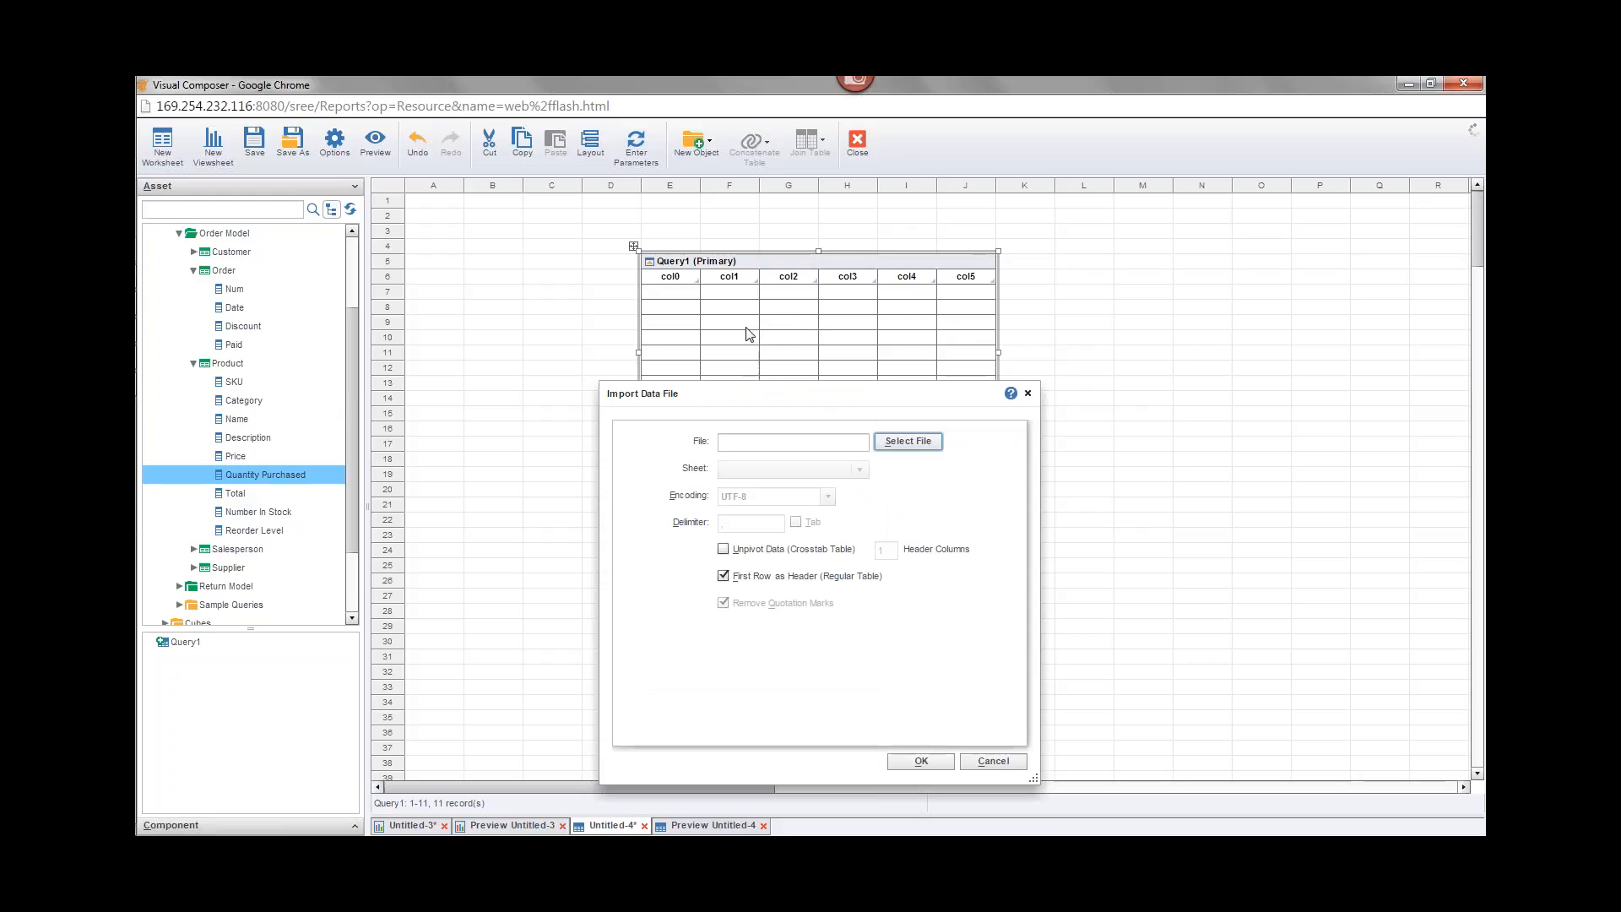
click(908, 441)
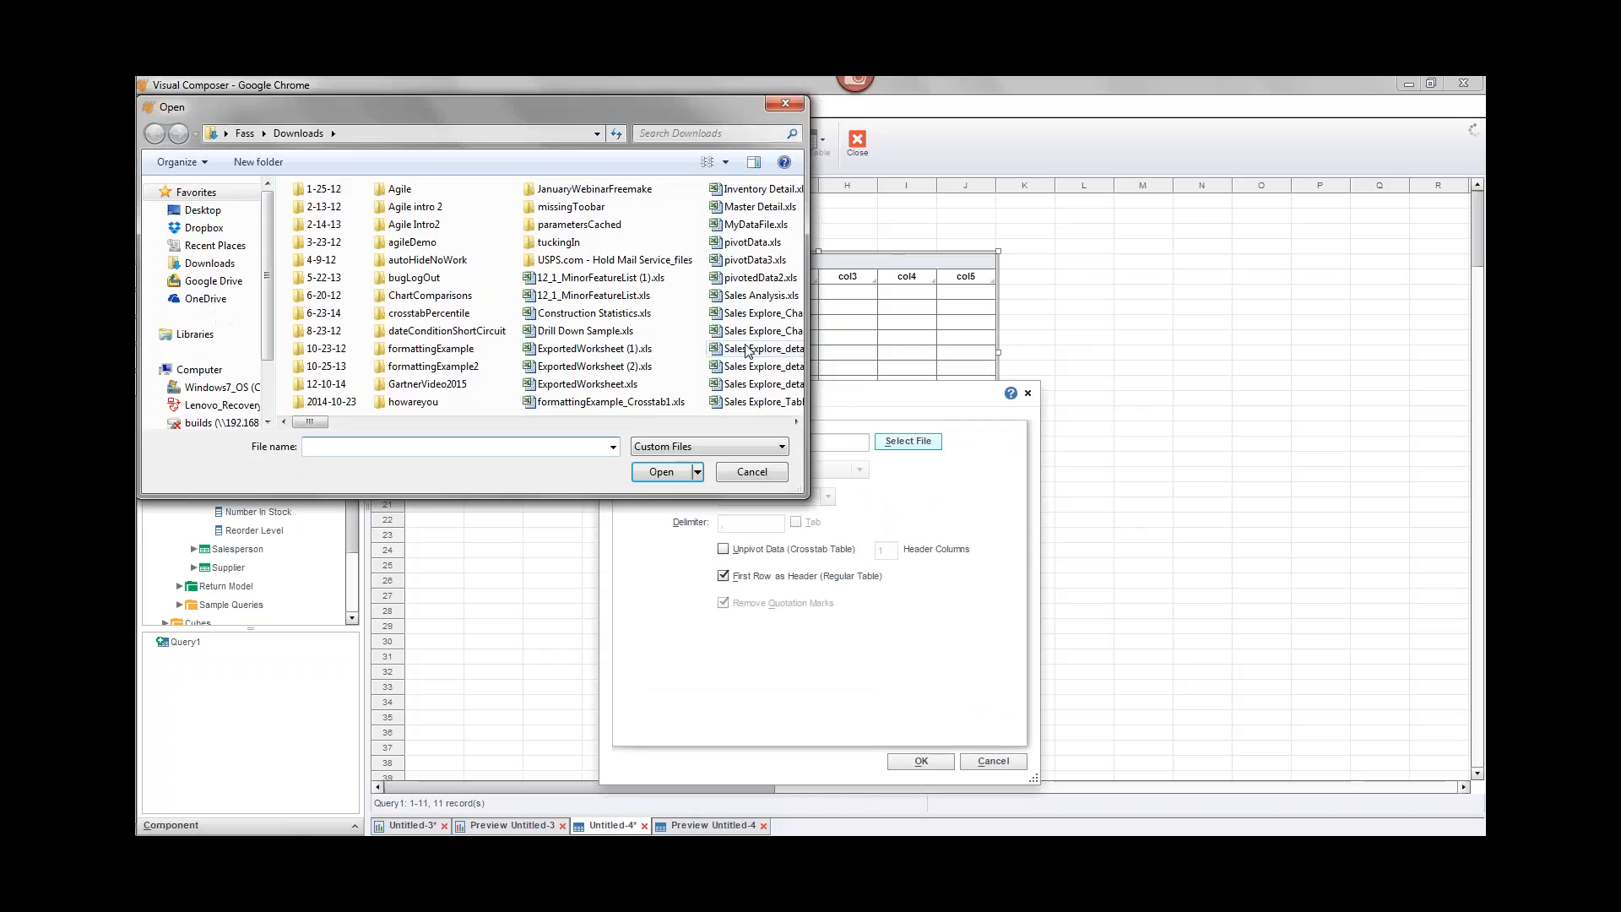
click(786, 107)
drag(823, 403, 831, 360)
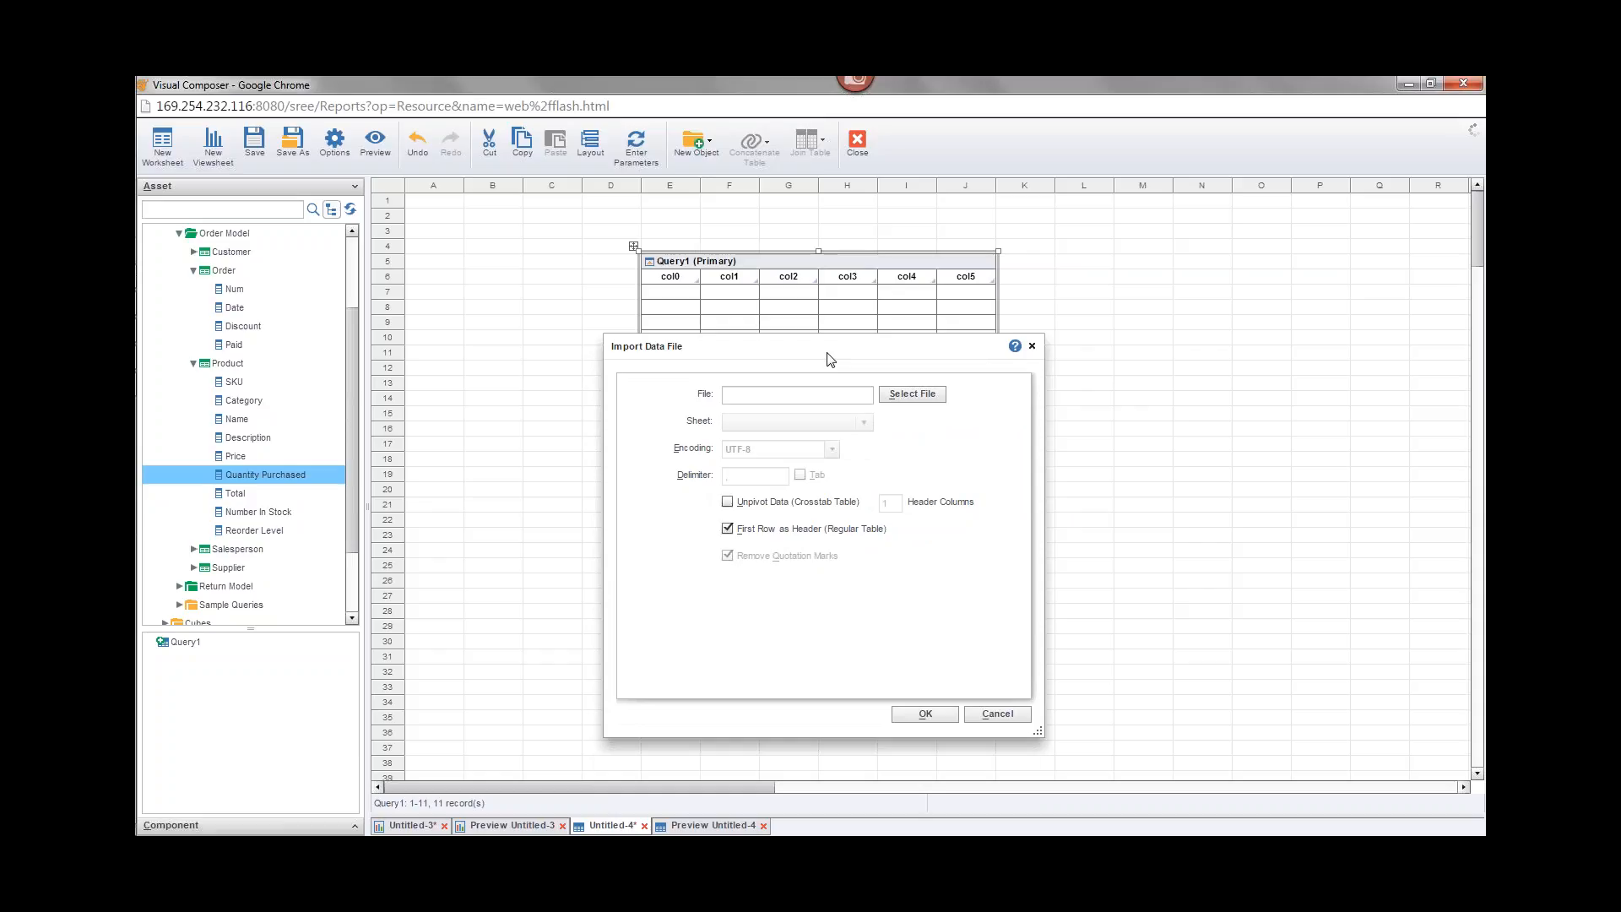
Step: Import sheet Sales1 of pivotData3.xls into the embedded table with the first row as header, and extend the table to grid row 27
click(911, 395)
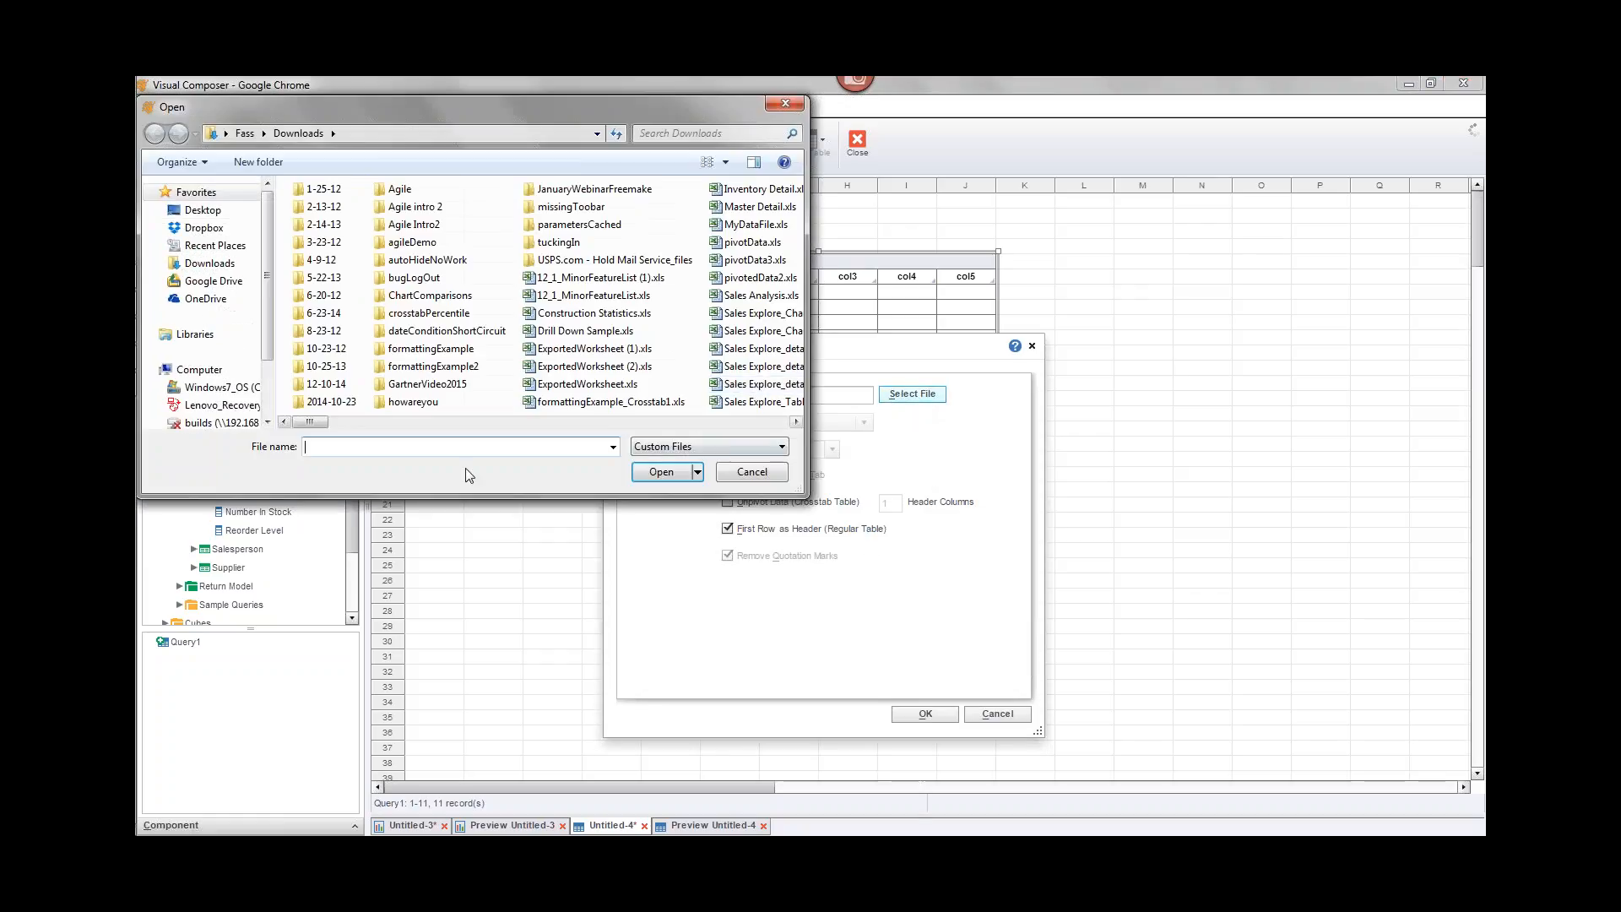
click(423, 445)
text(piv)
key(Down)
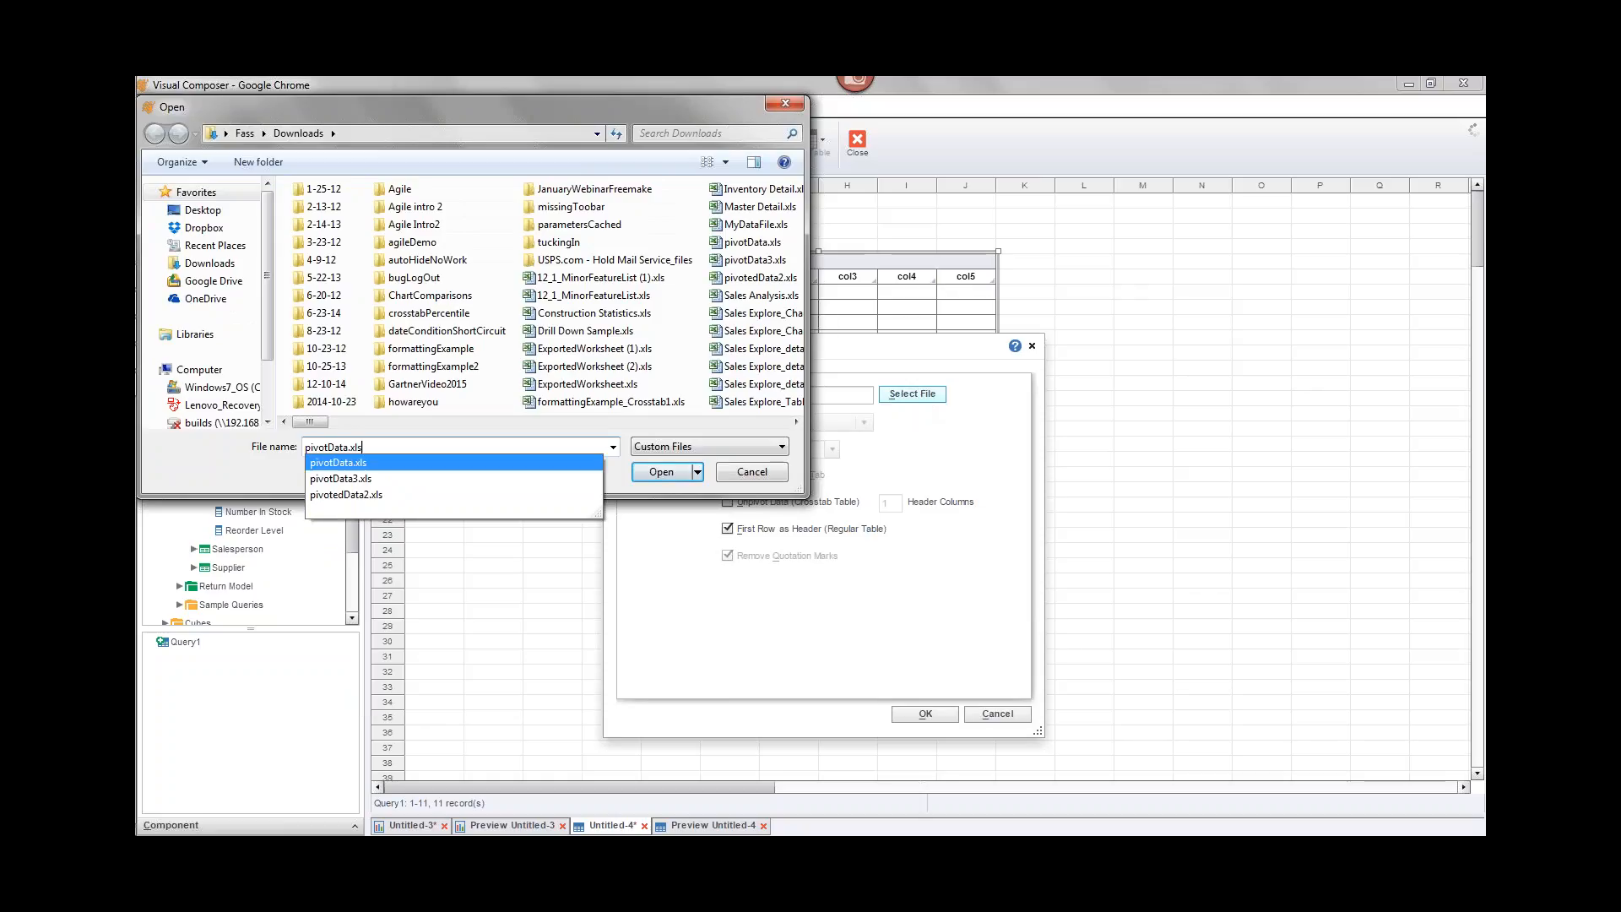
key(Down)
key(Return)
key(Return)
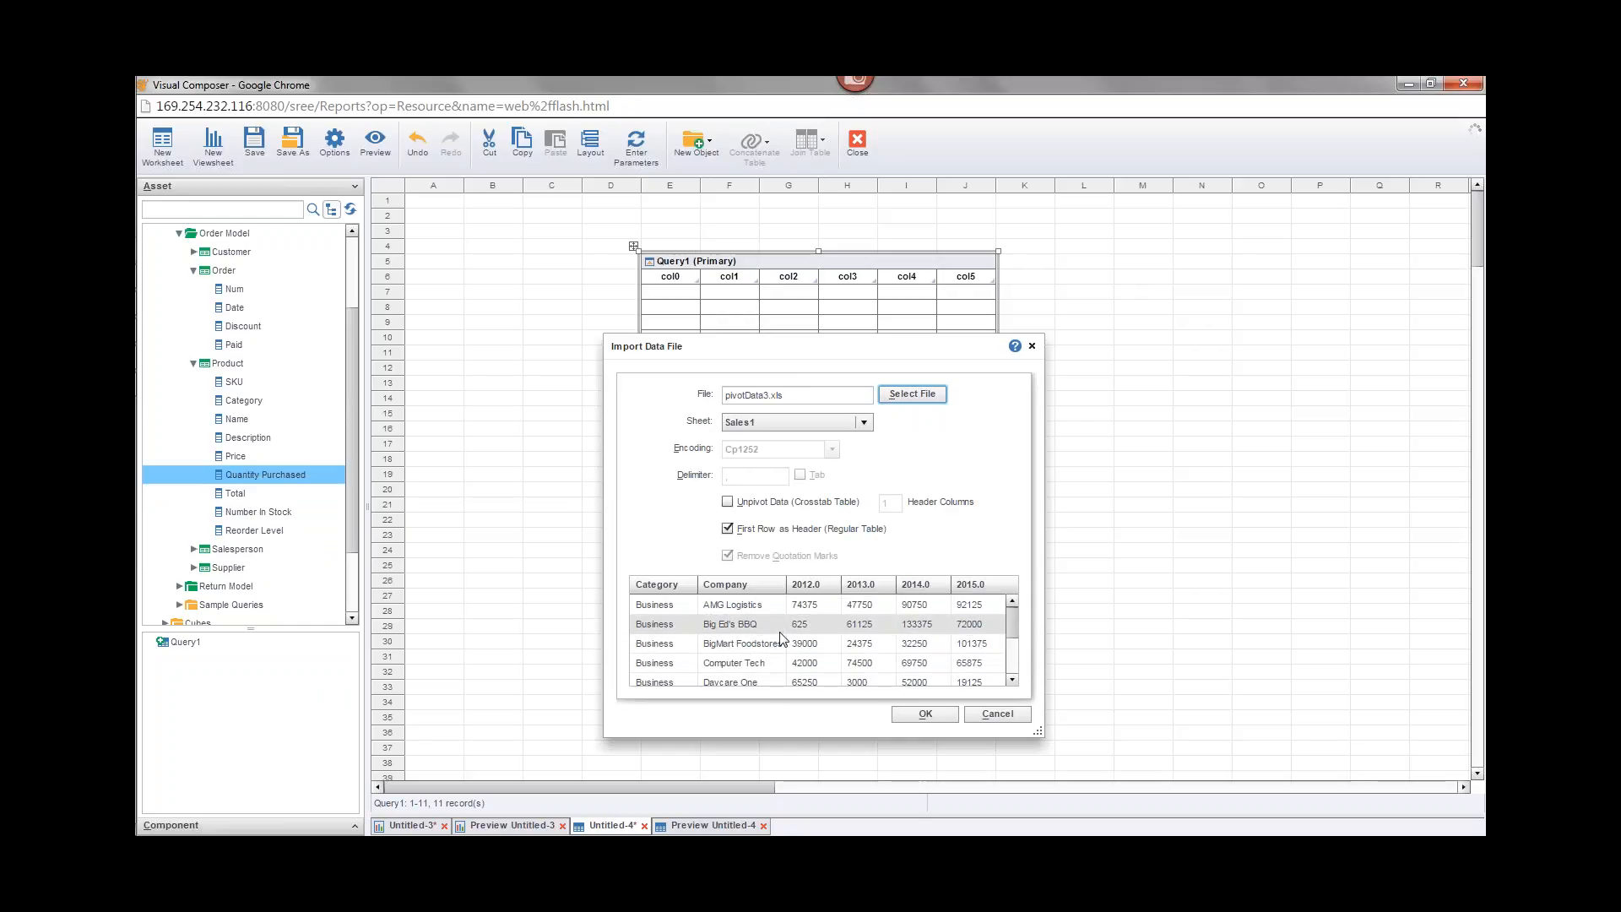
click(940, 716)
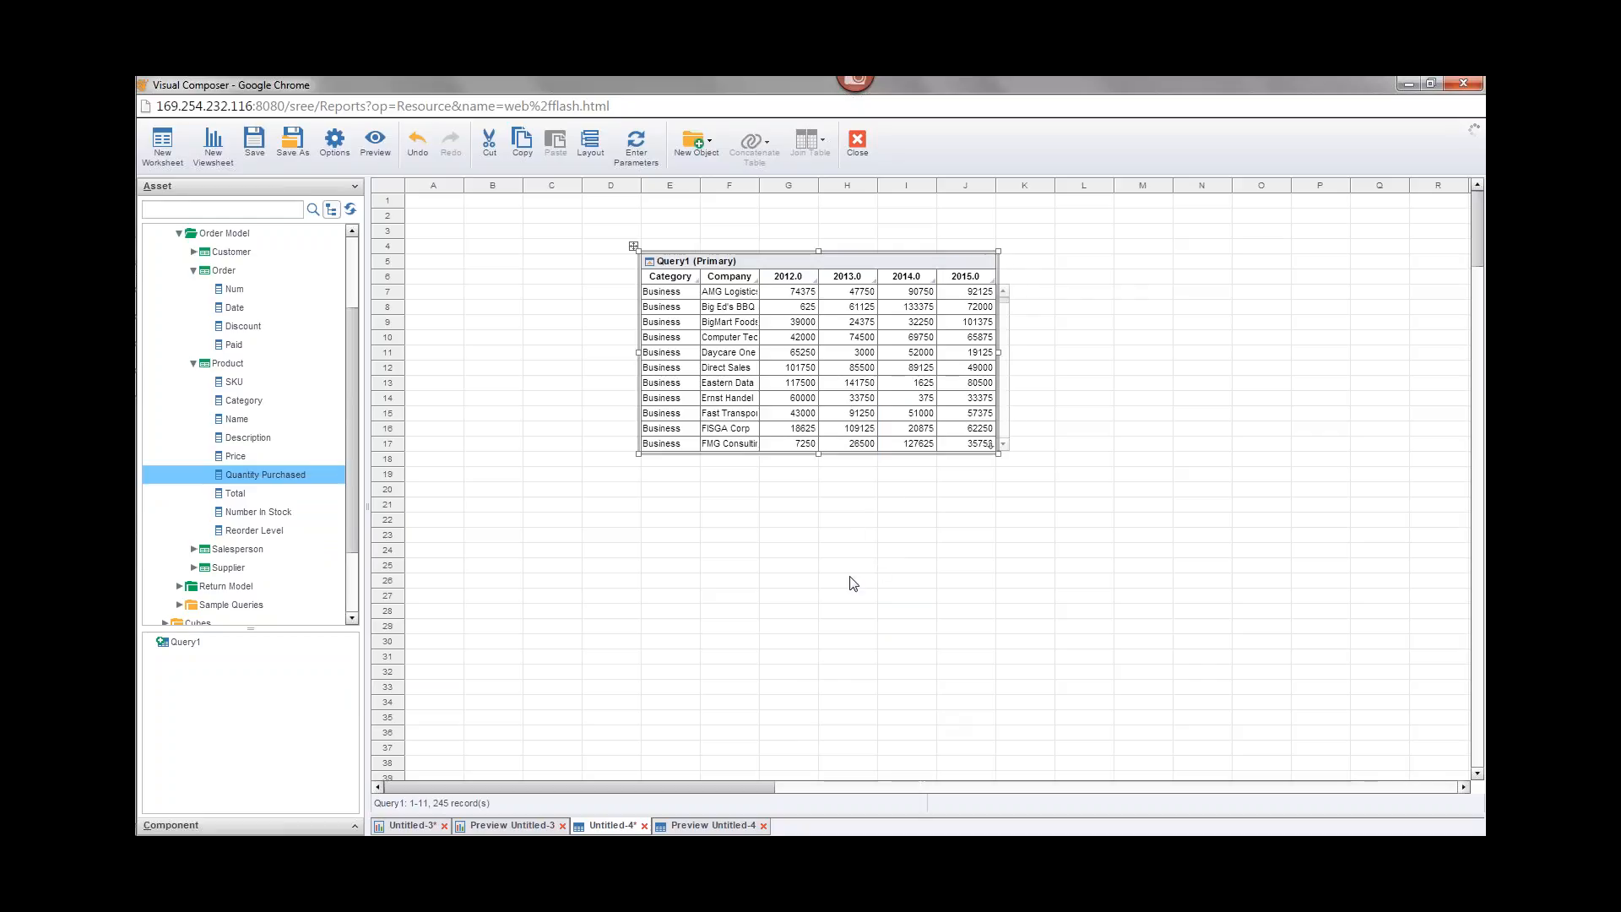
drag(818, 453, 816, 498)
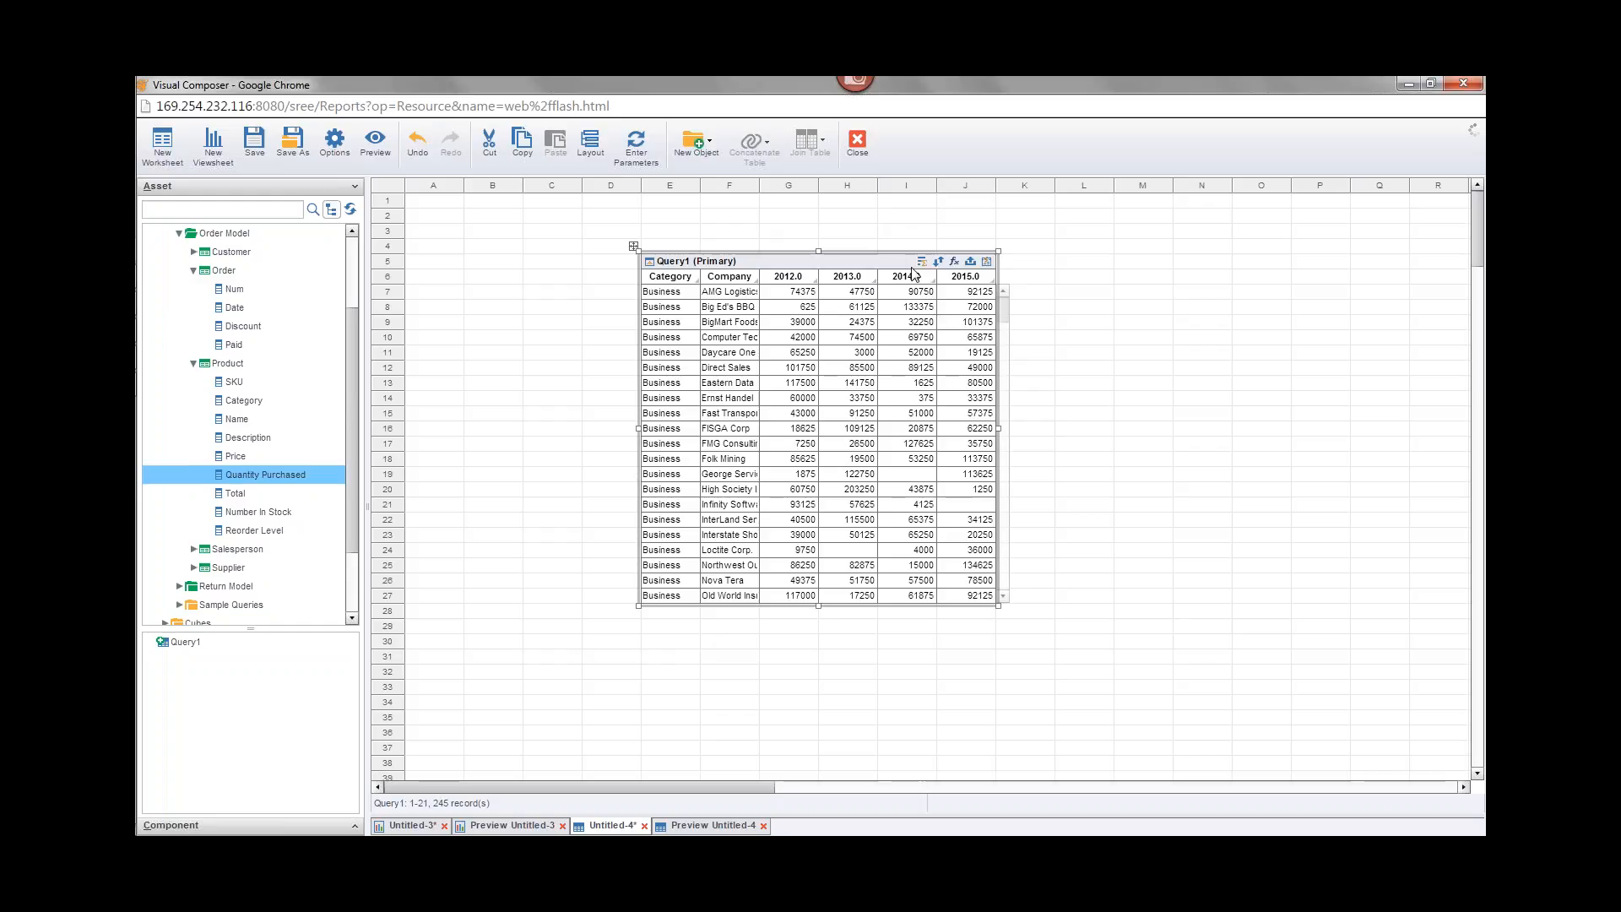
Step: Undo the table's last resize and delete the imported table from the worksheet
click(426, 147)
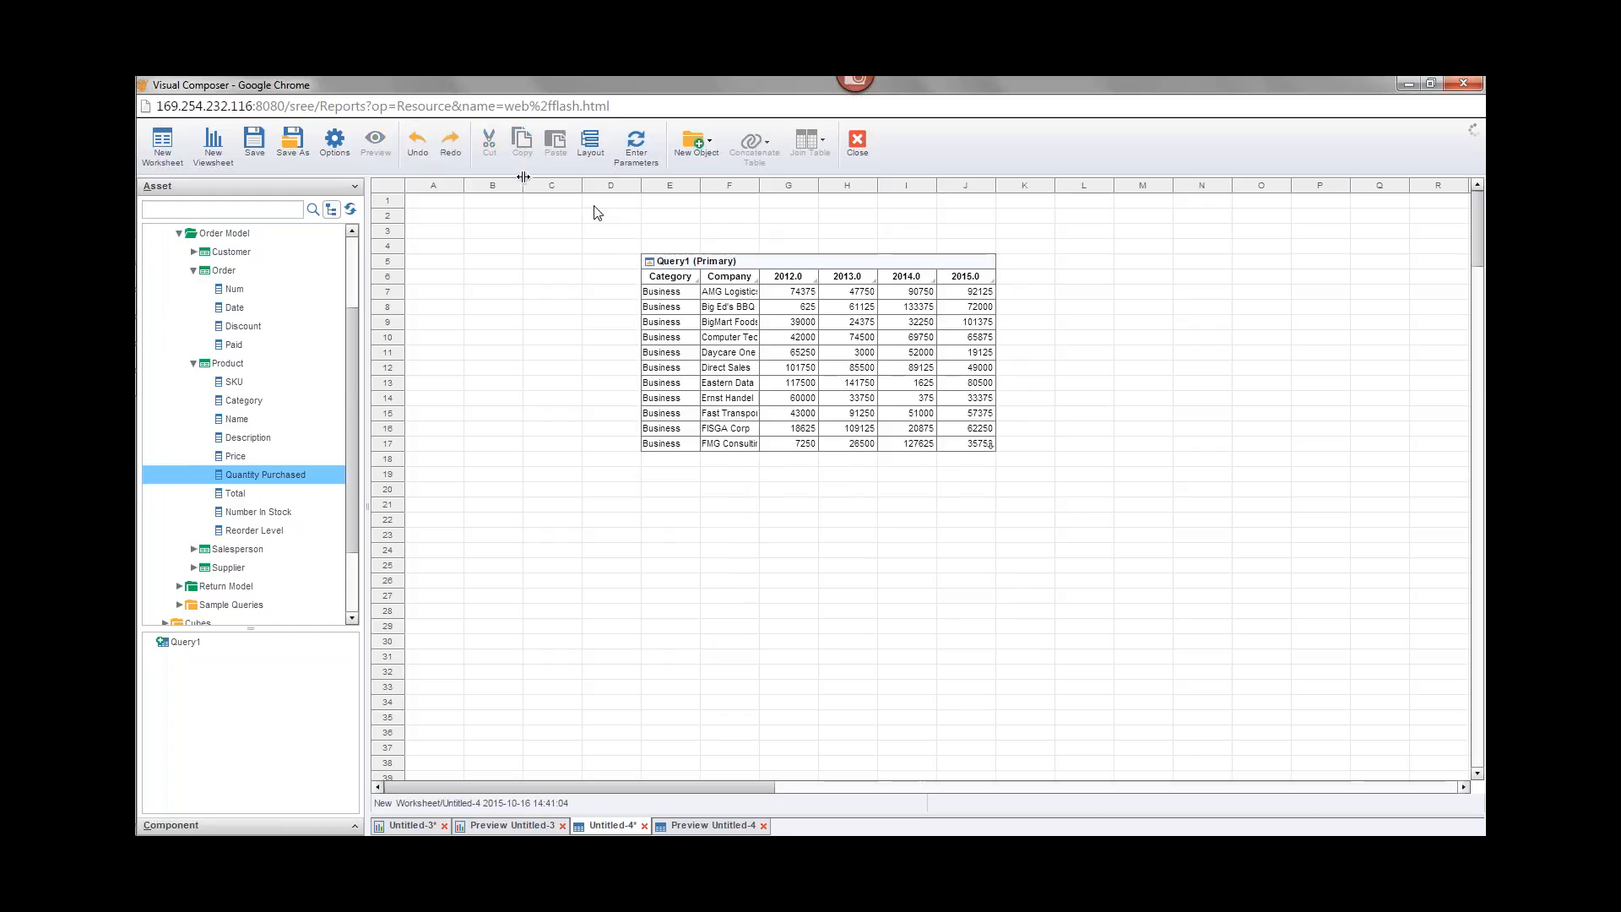
click(878, 422)
key(Delete)
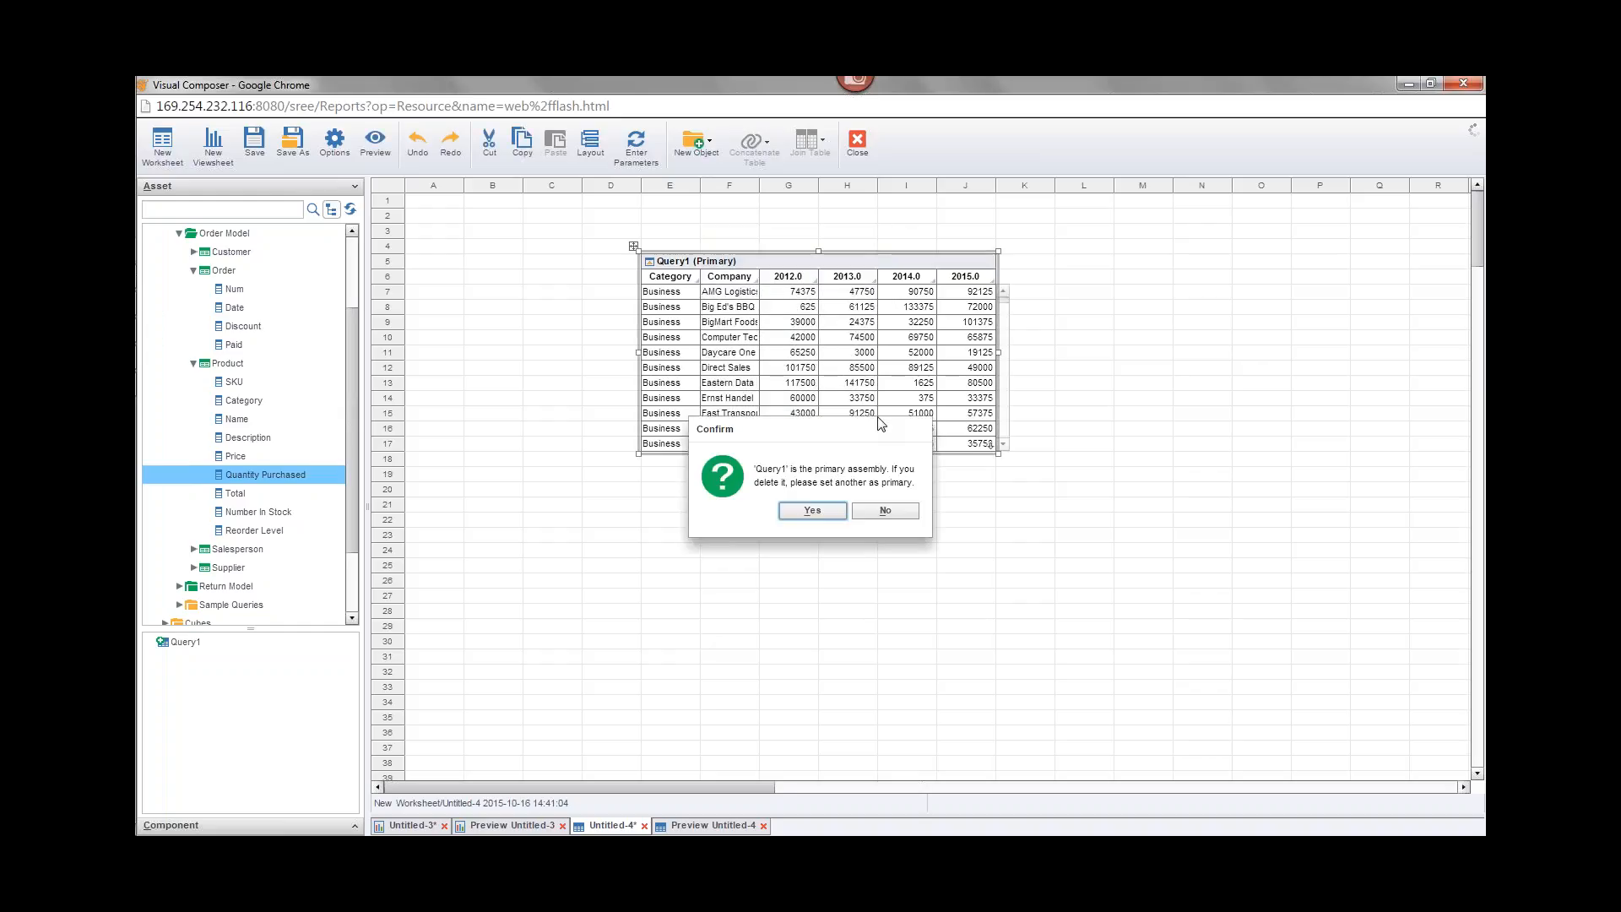
click(813, 509)
Step: Insert an embedded table covering columns E to J and grid rows 5 to 17, and select pivotData3.xls as its import file
click(704, 135)
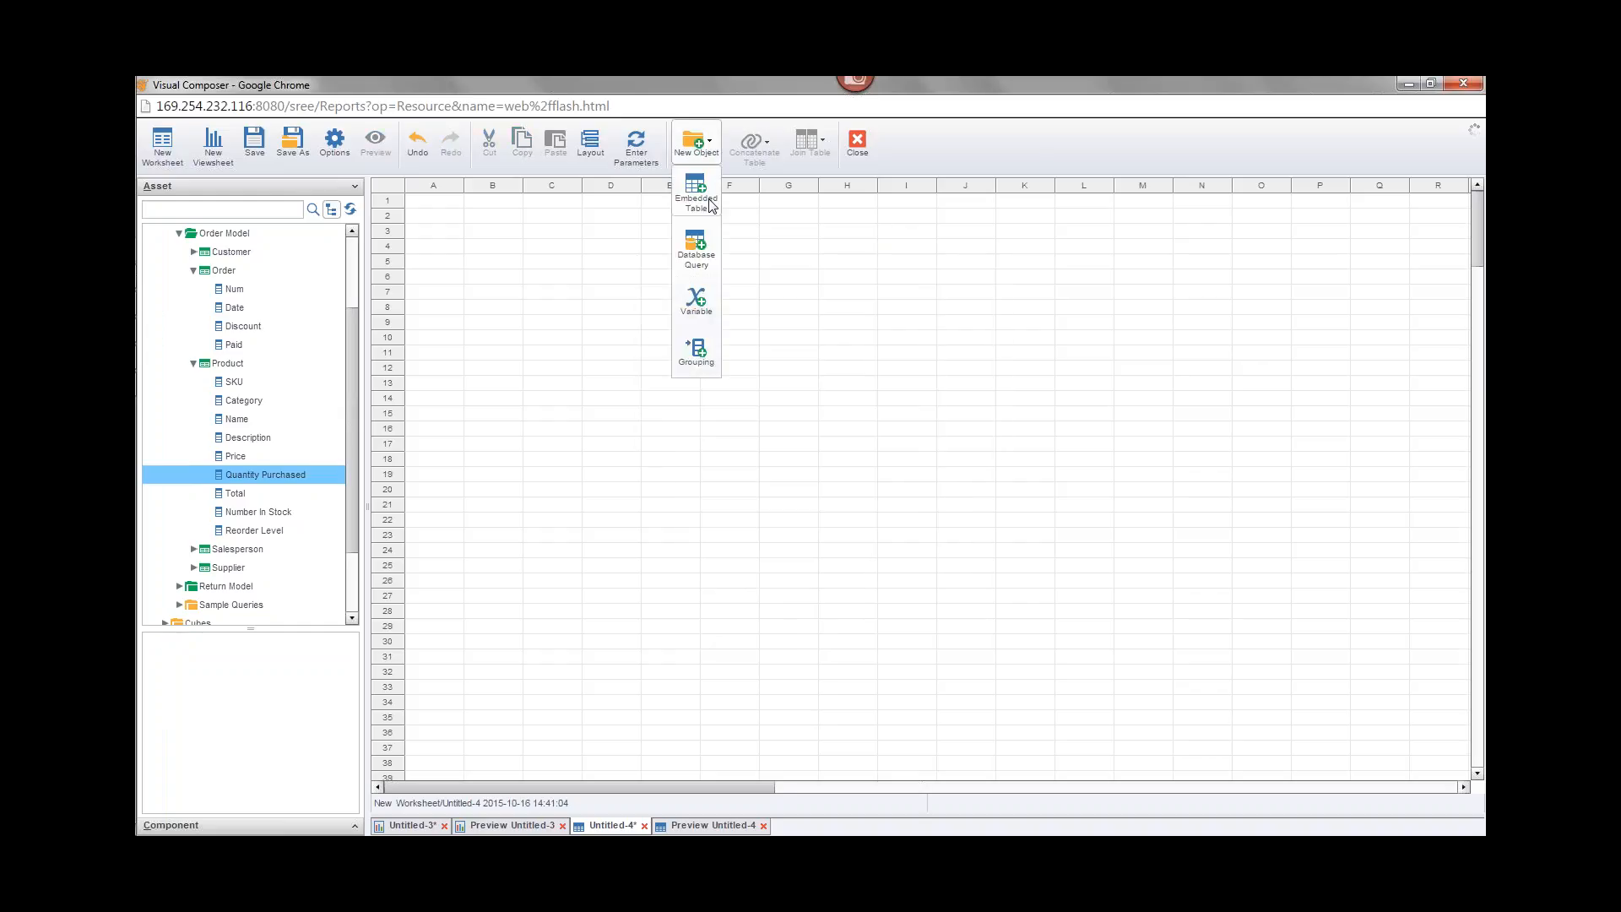
click(702, 253)
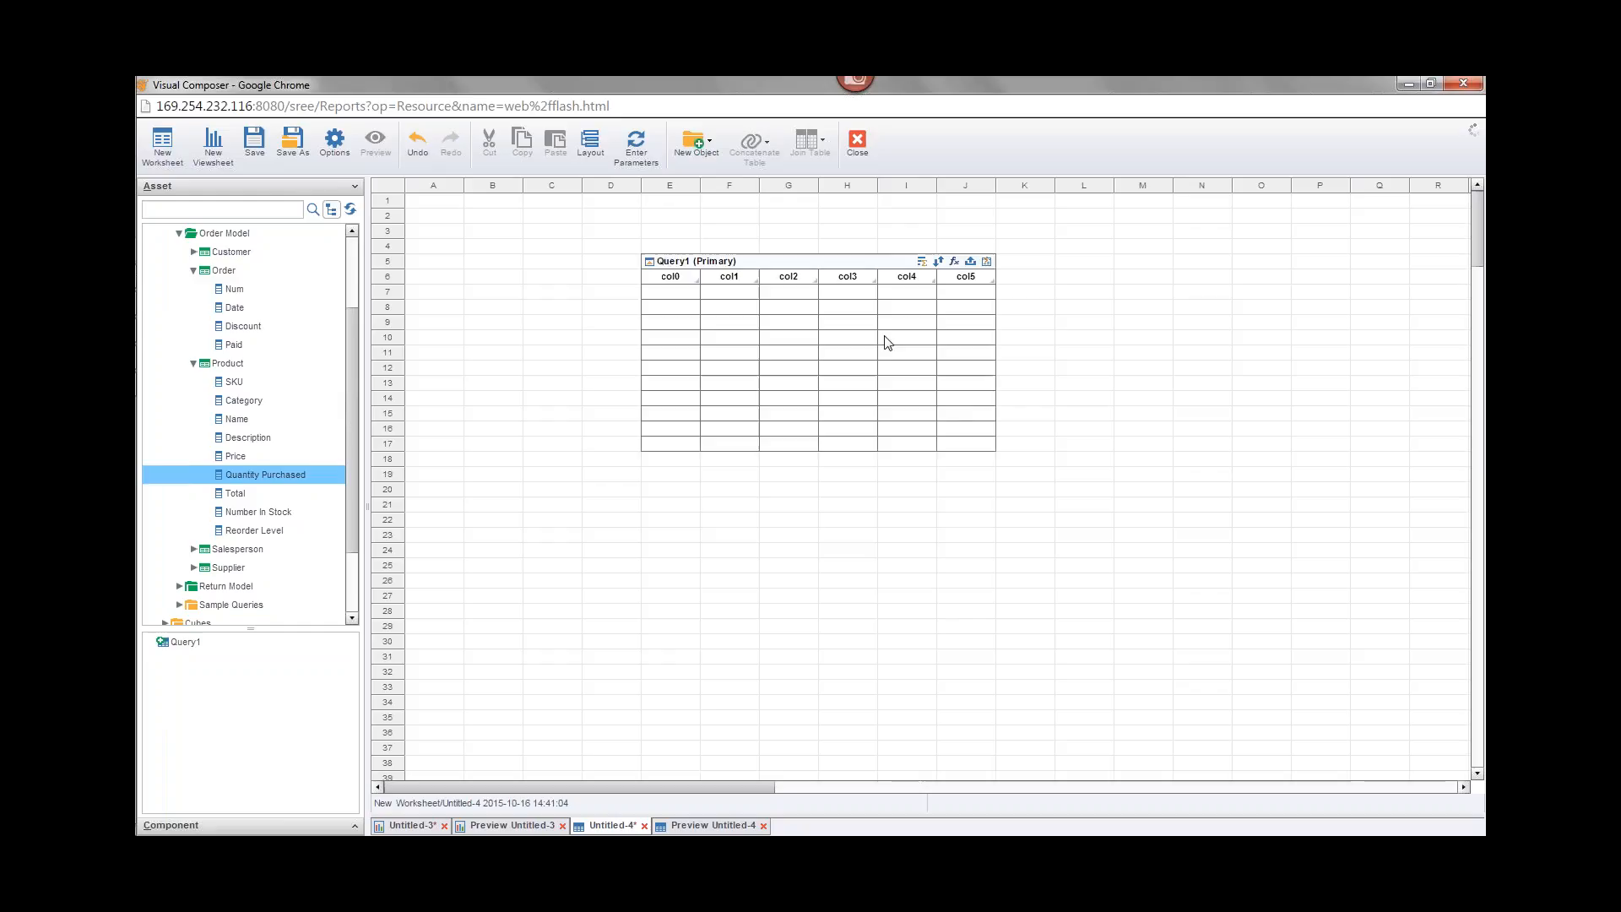
click(971, 263)
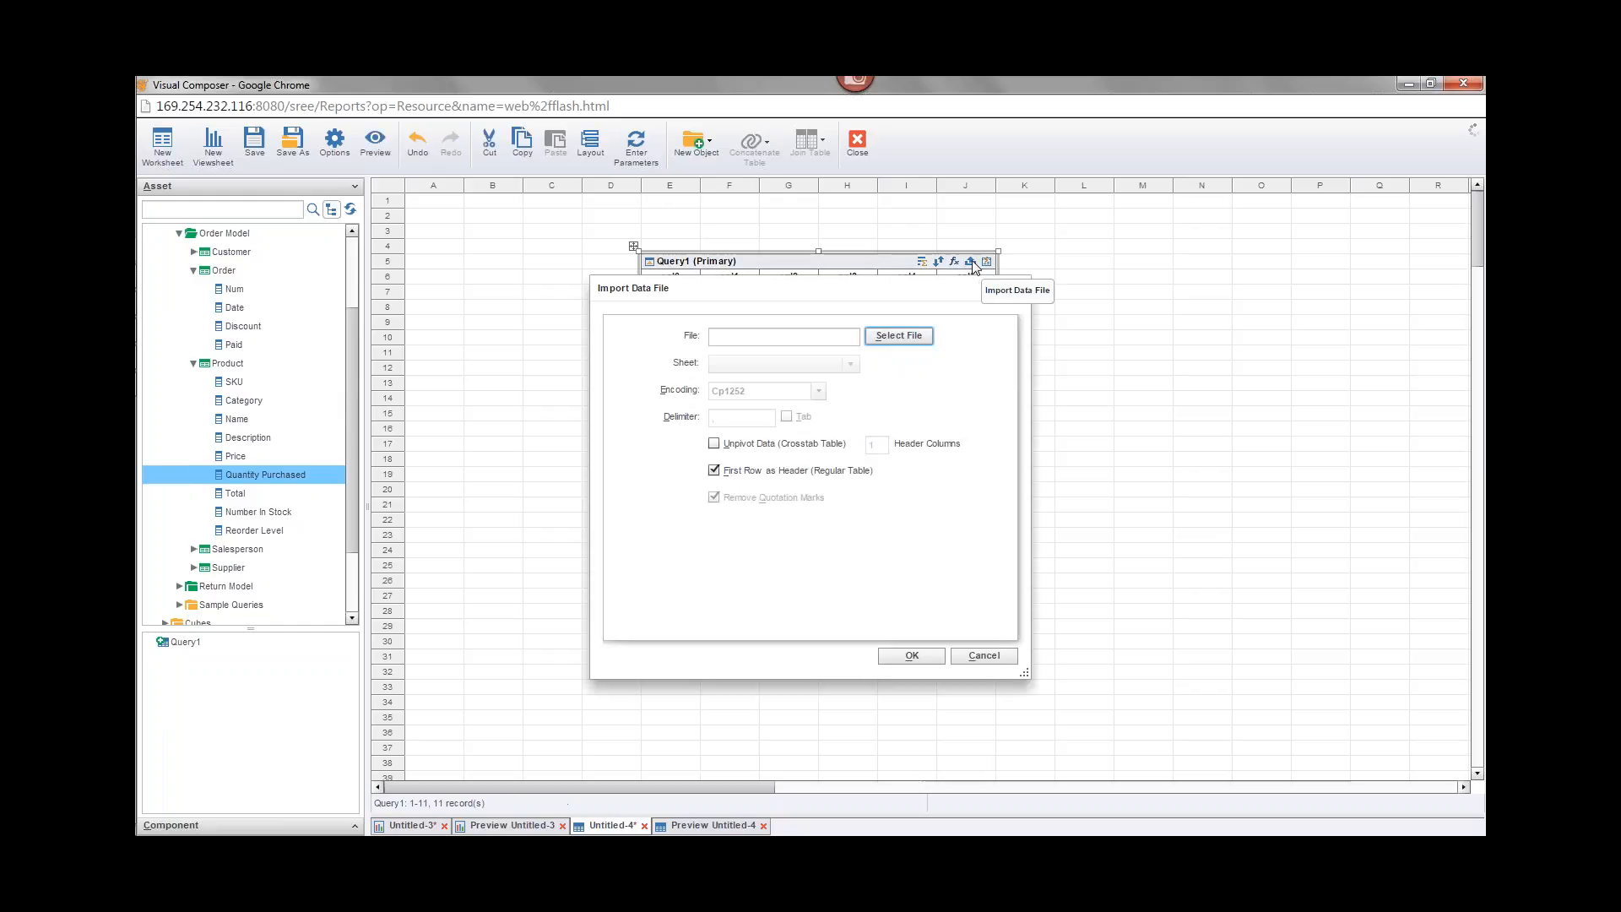
click(899, 336)
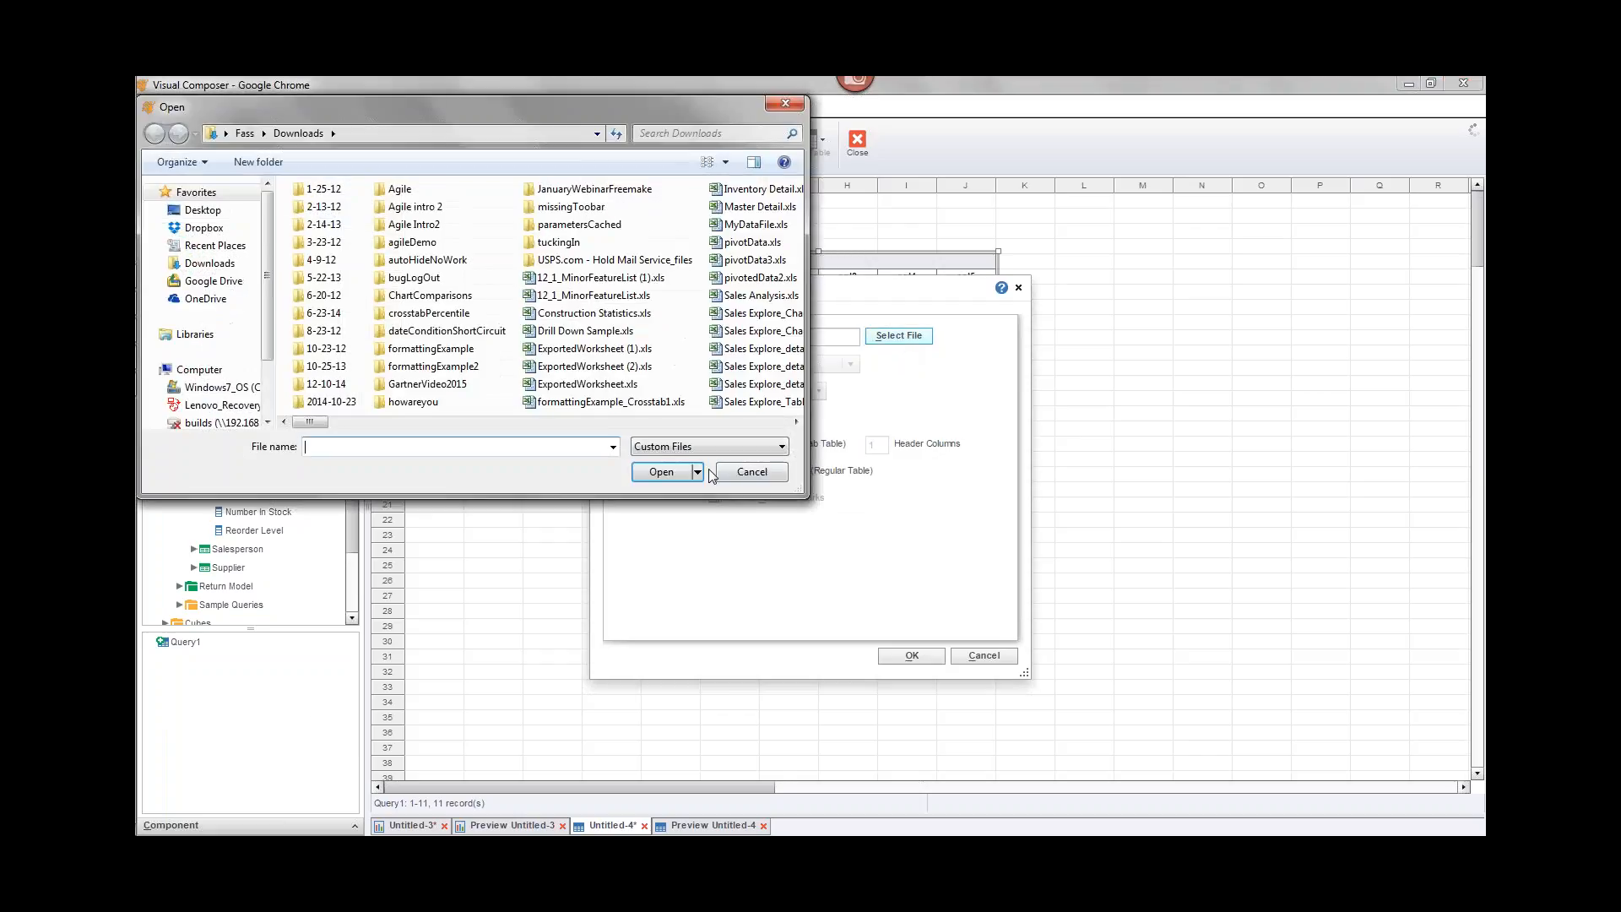
text(piv)
key(Down)
key(Down)
key(Return)
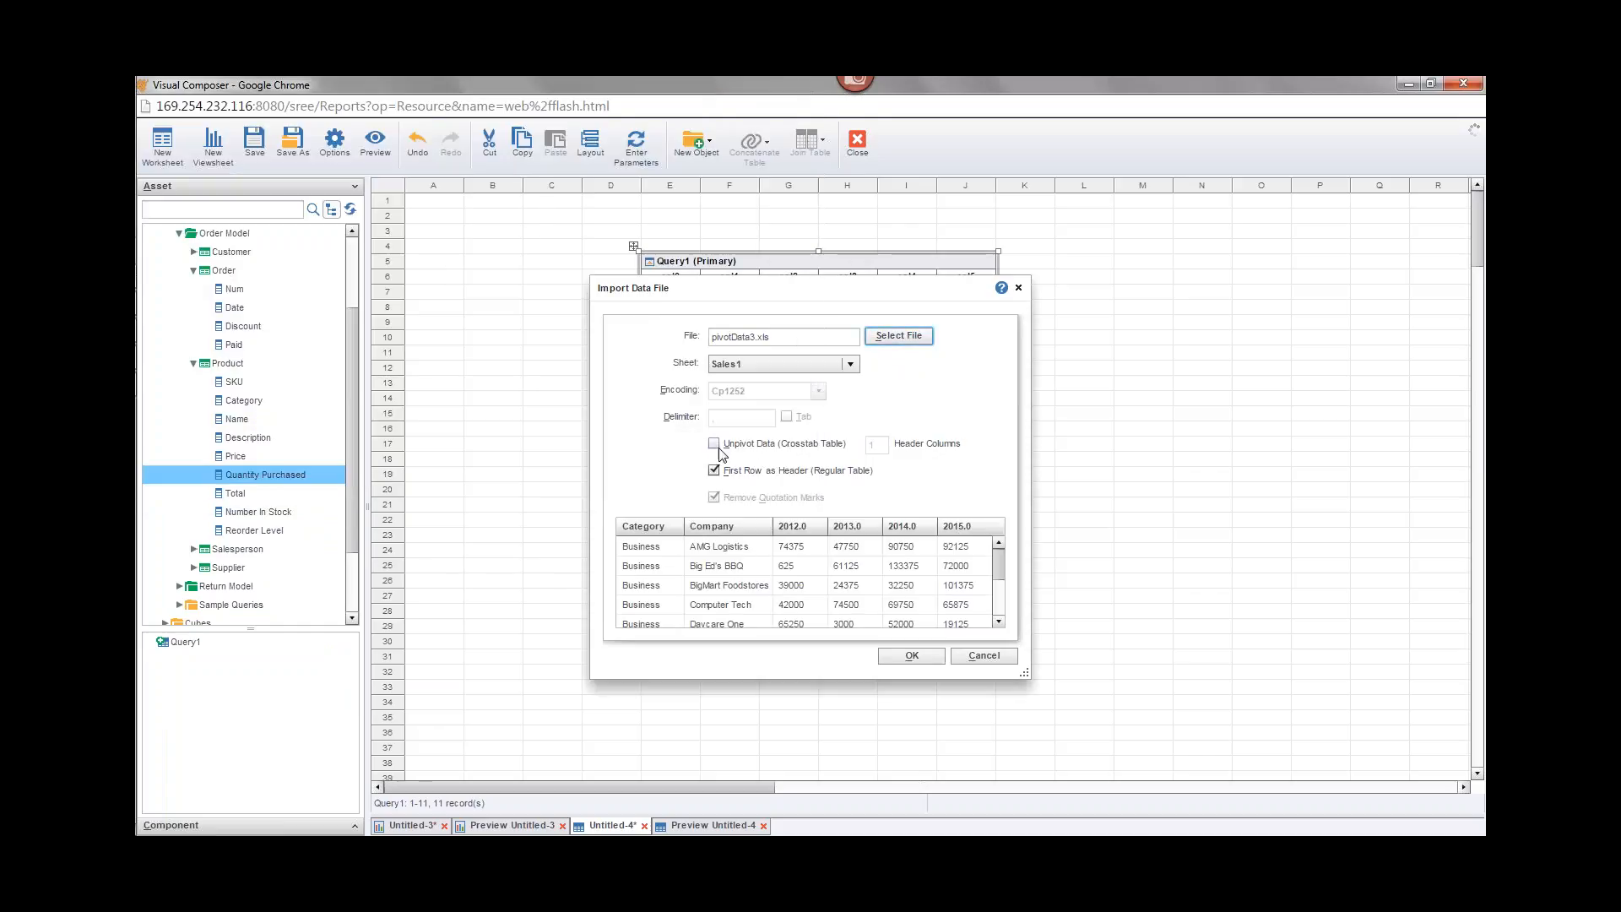
Step: Unpivot the crosstab data with 2 header columns and import it into the embedded table
click(714, 444)
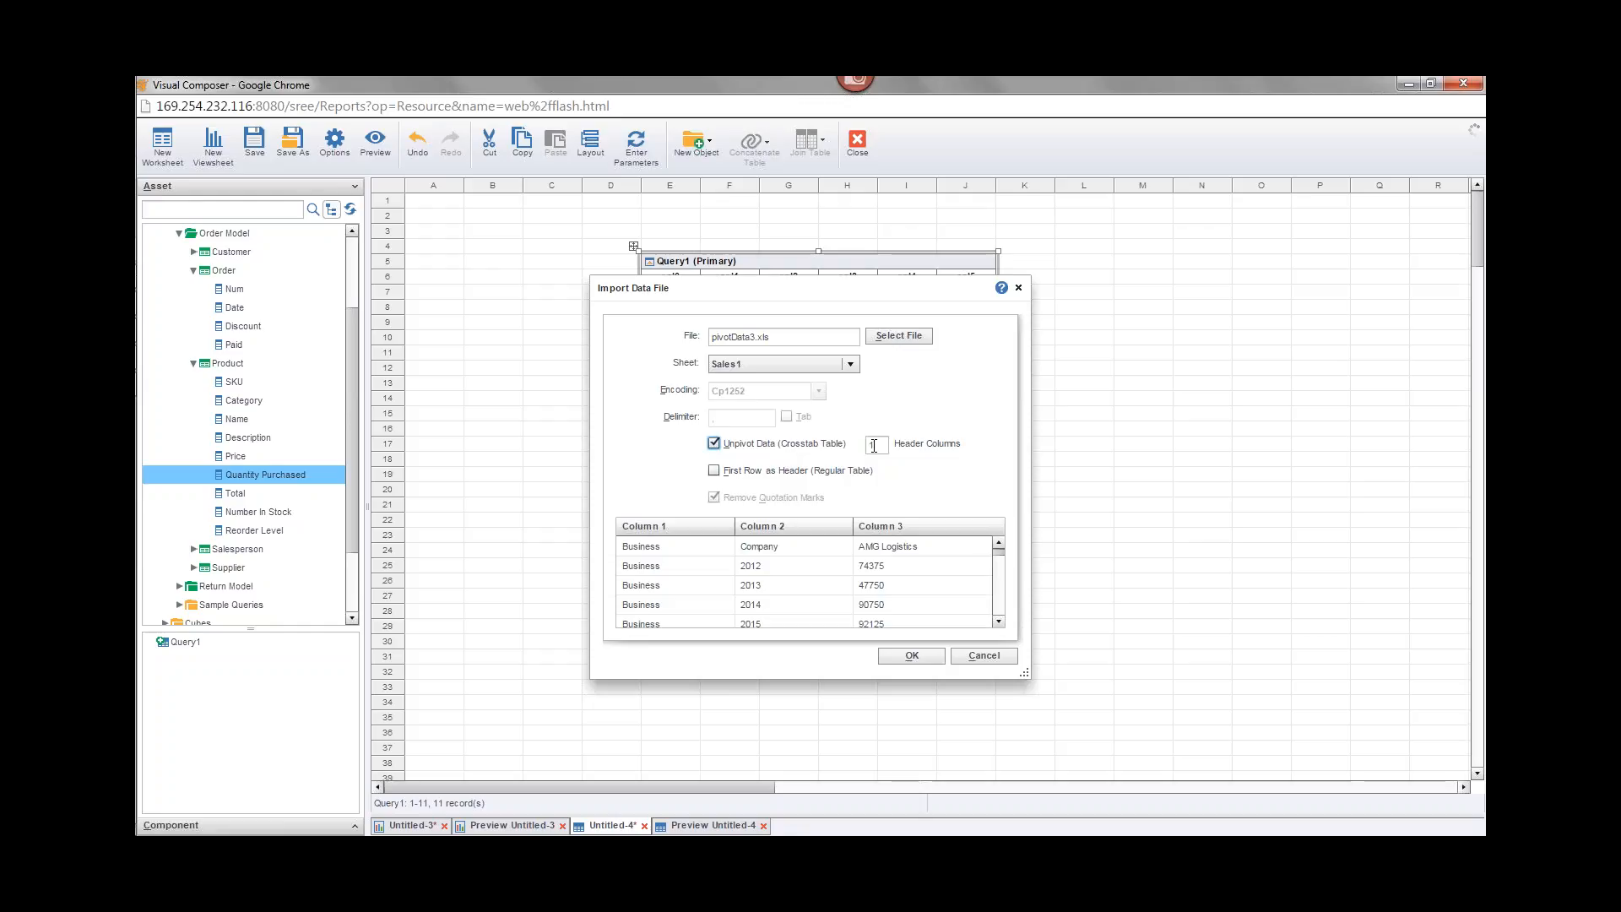
click(875, 444)
key(BackSpace)
text(2)
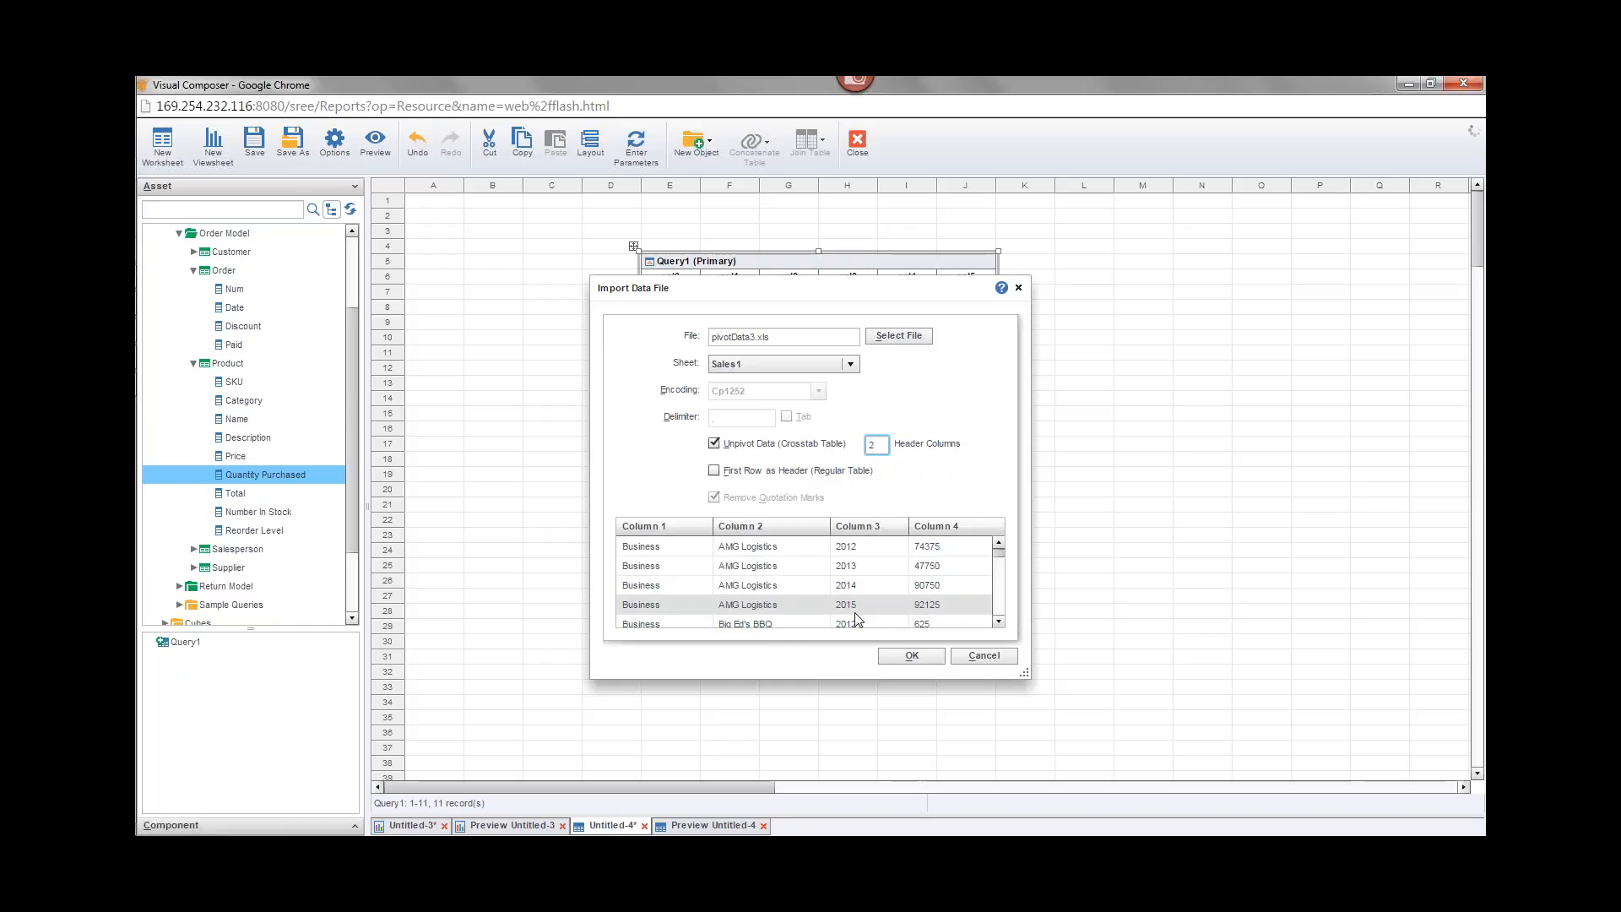
click(939, 656)
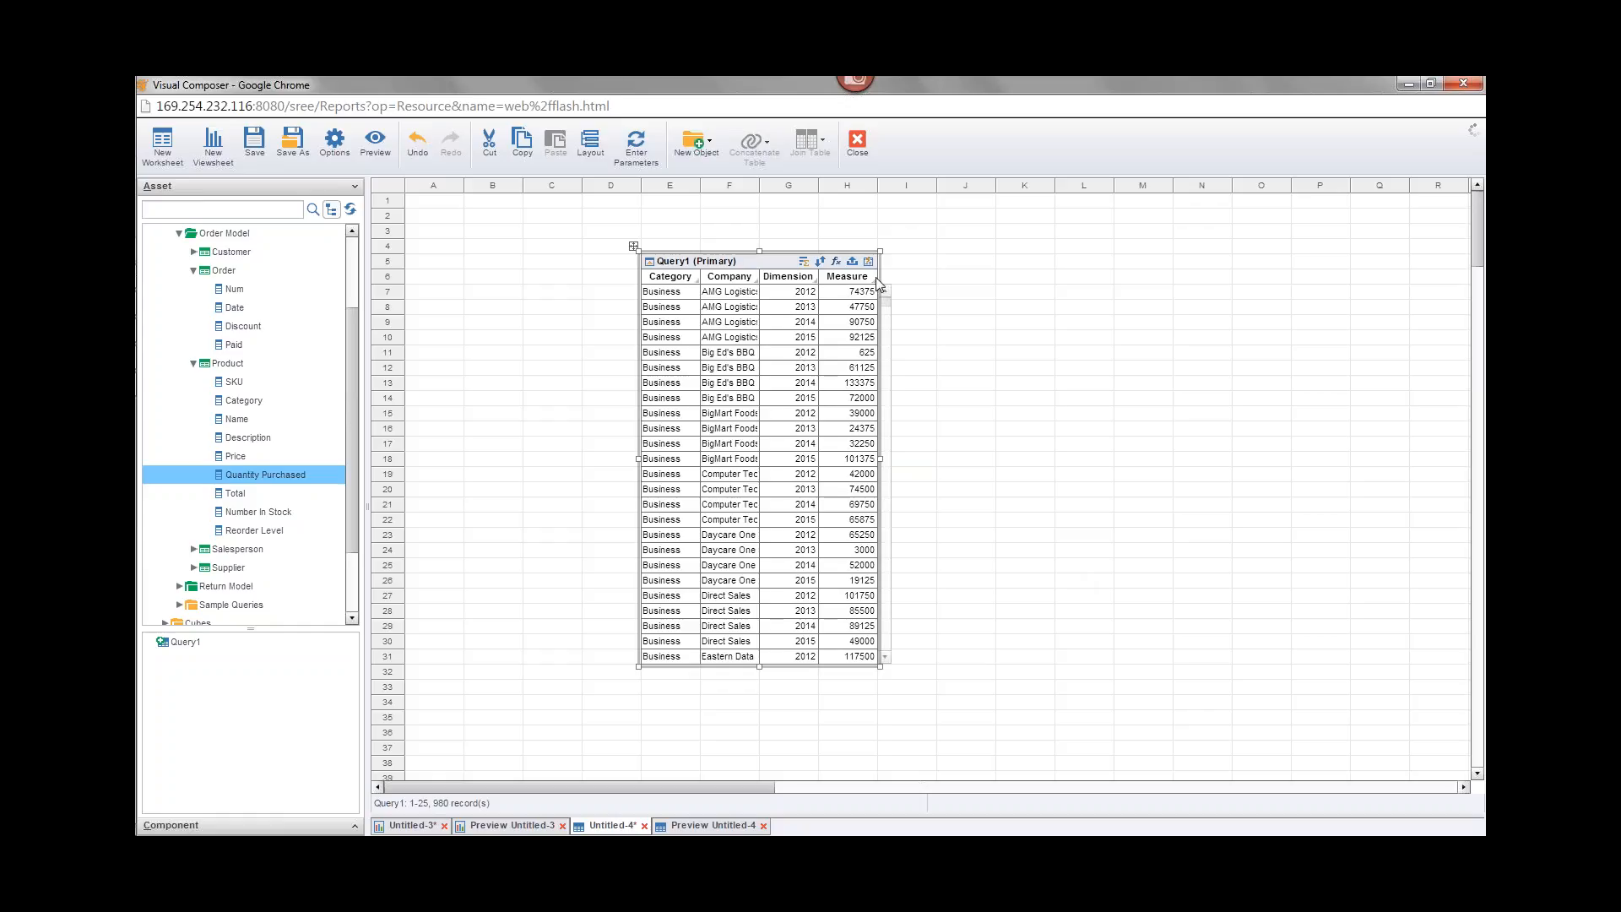
Step: Rename the imported table's Dimension column as Year
double_click(778, 278)
text(Year)
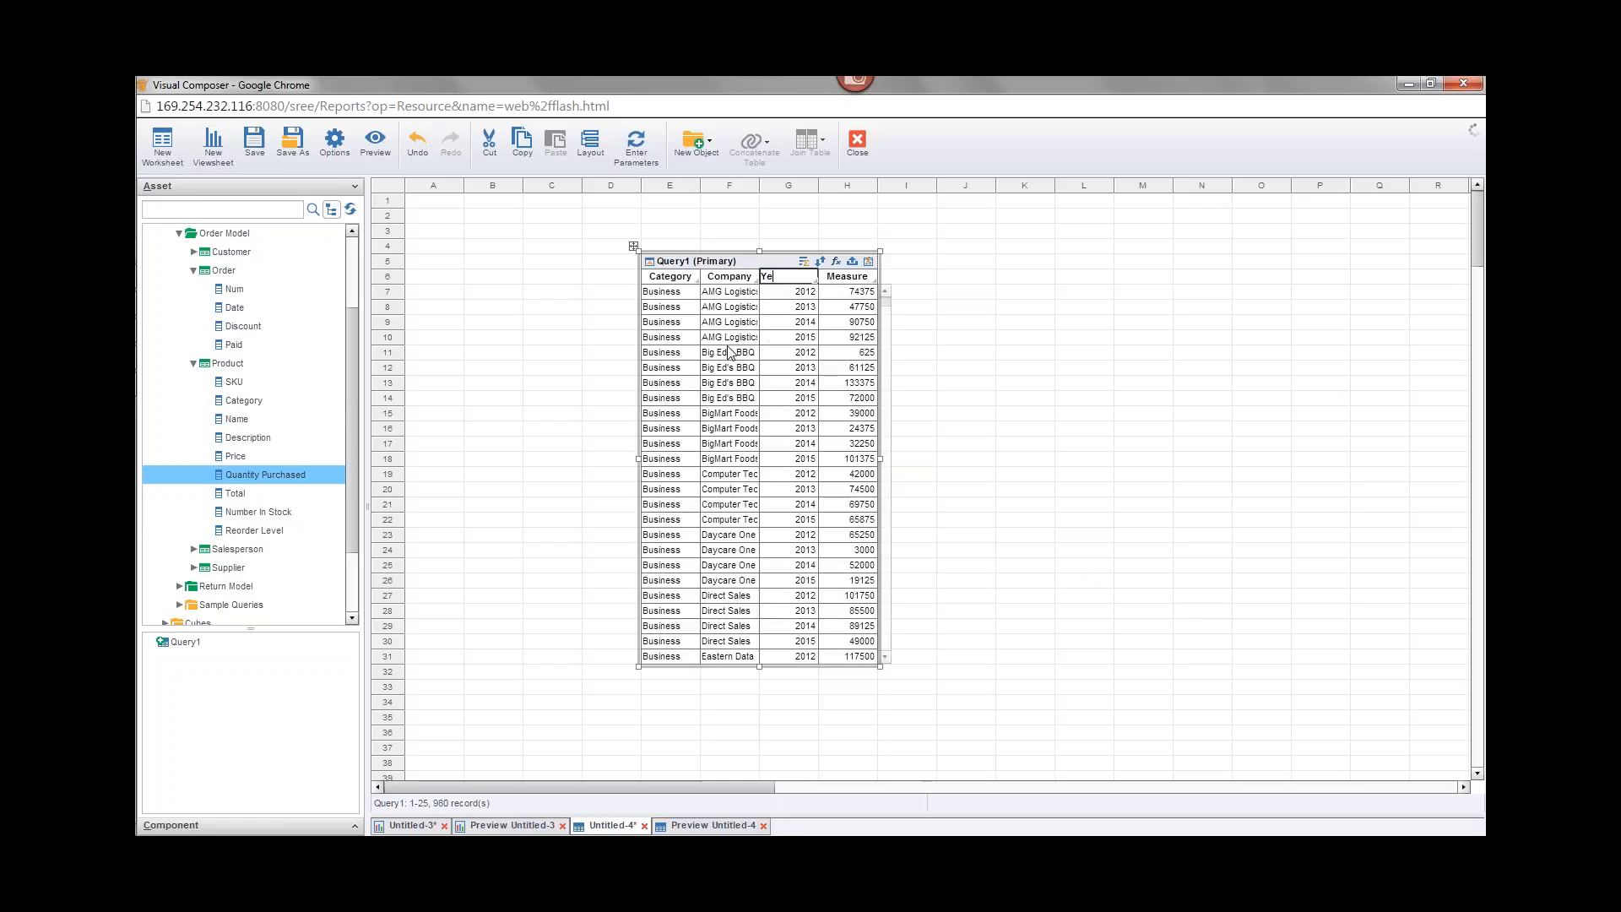
click(979, 400)
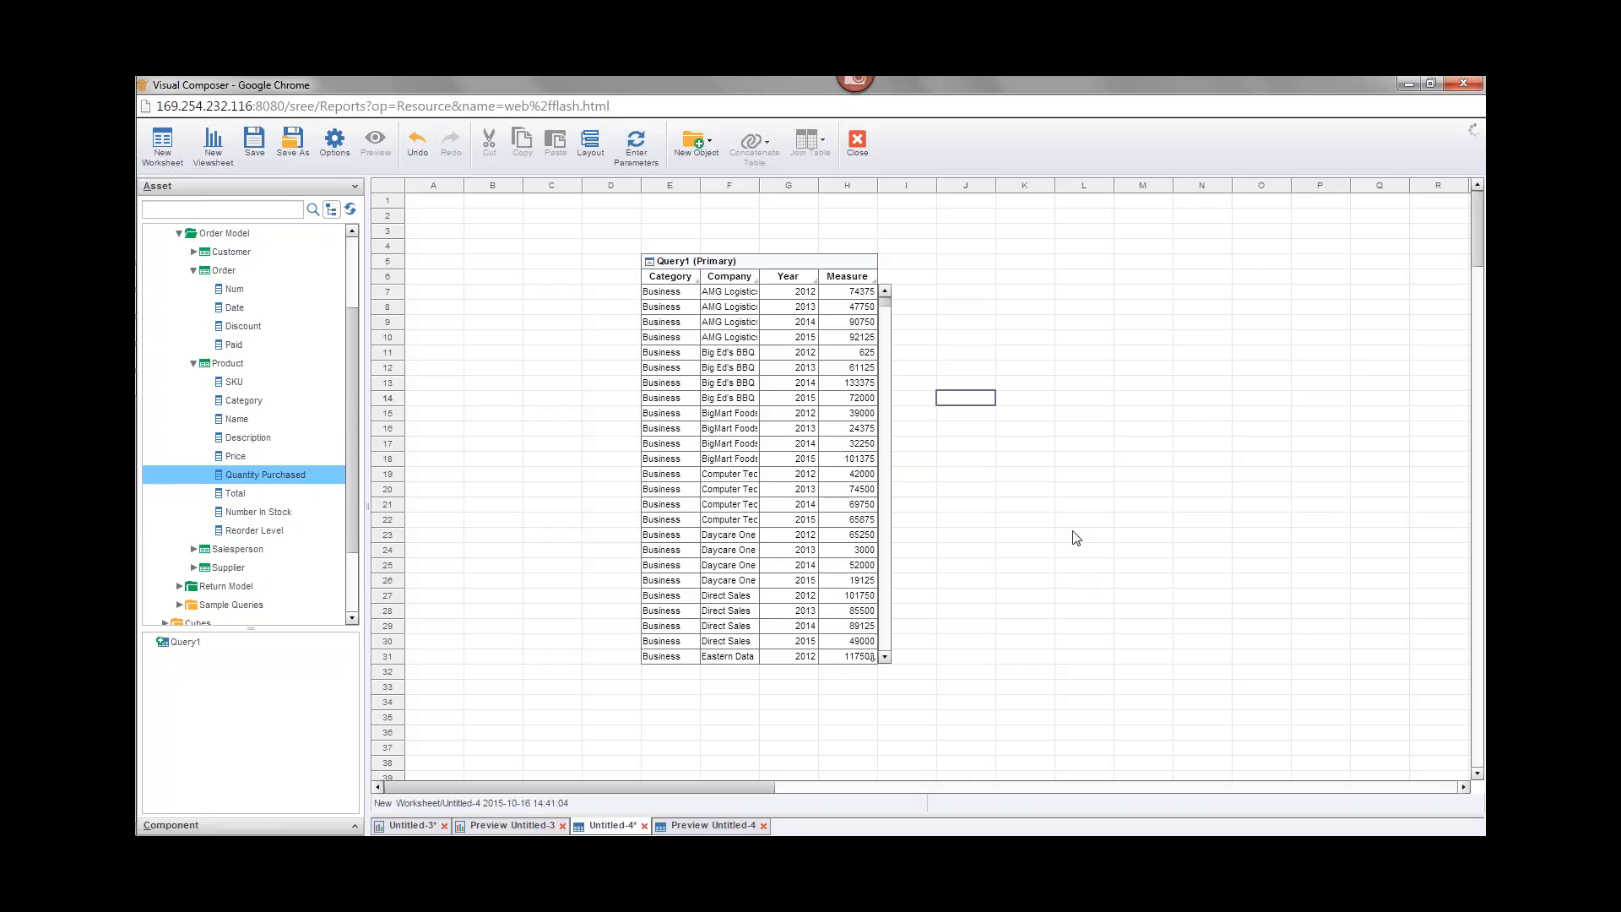
mouse_move(138, 541)
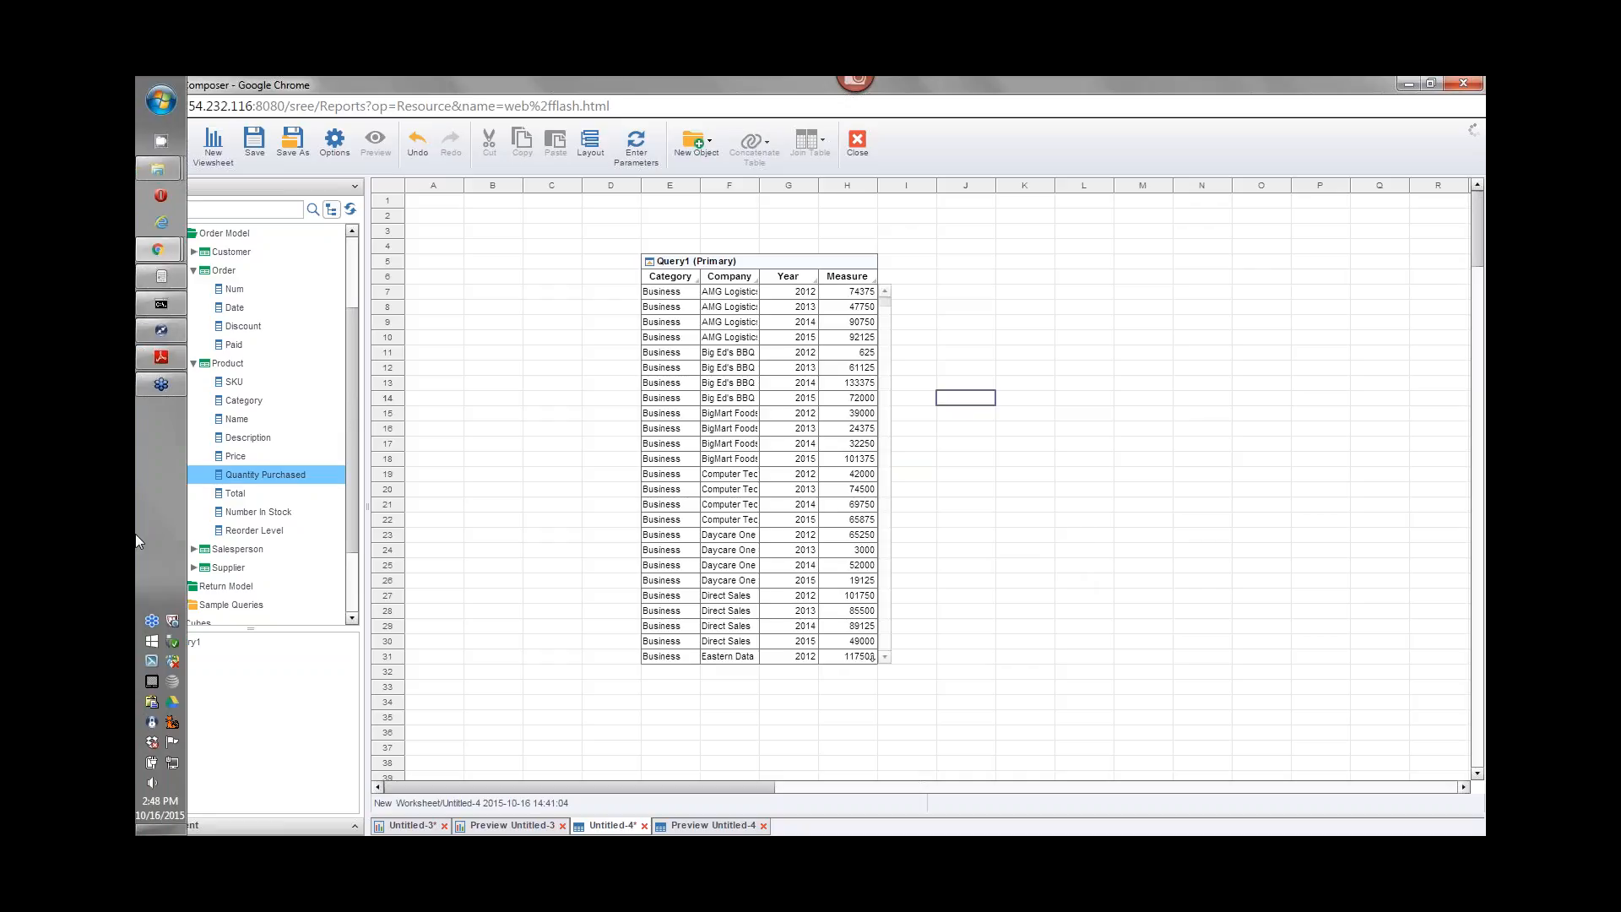